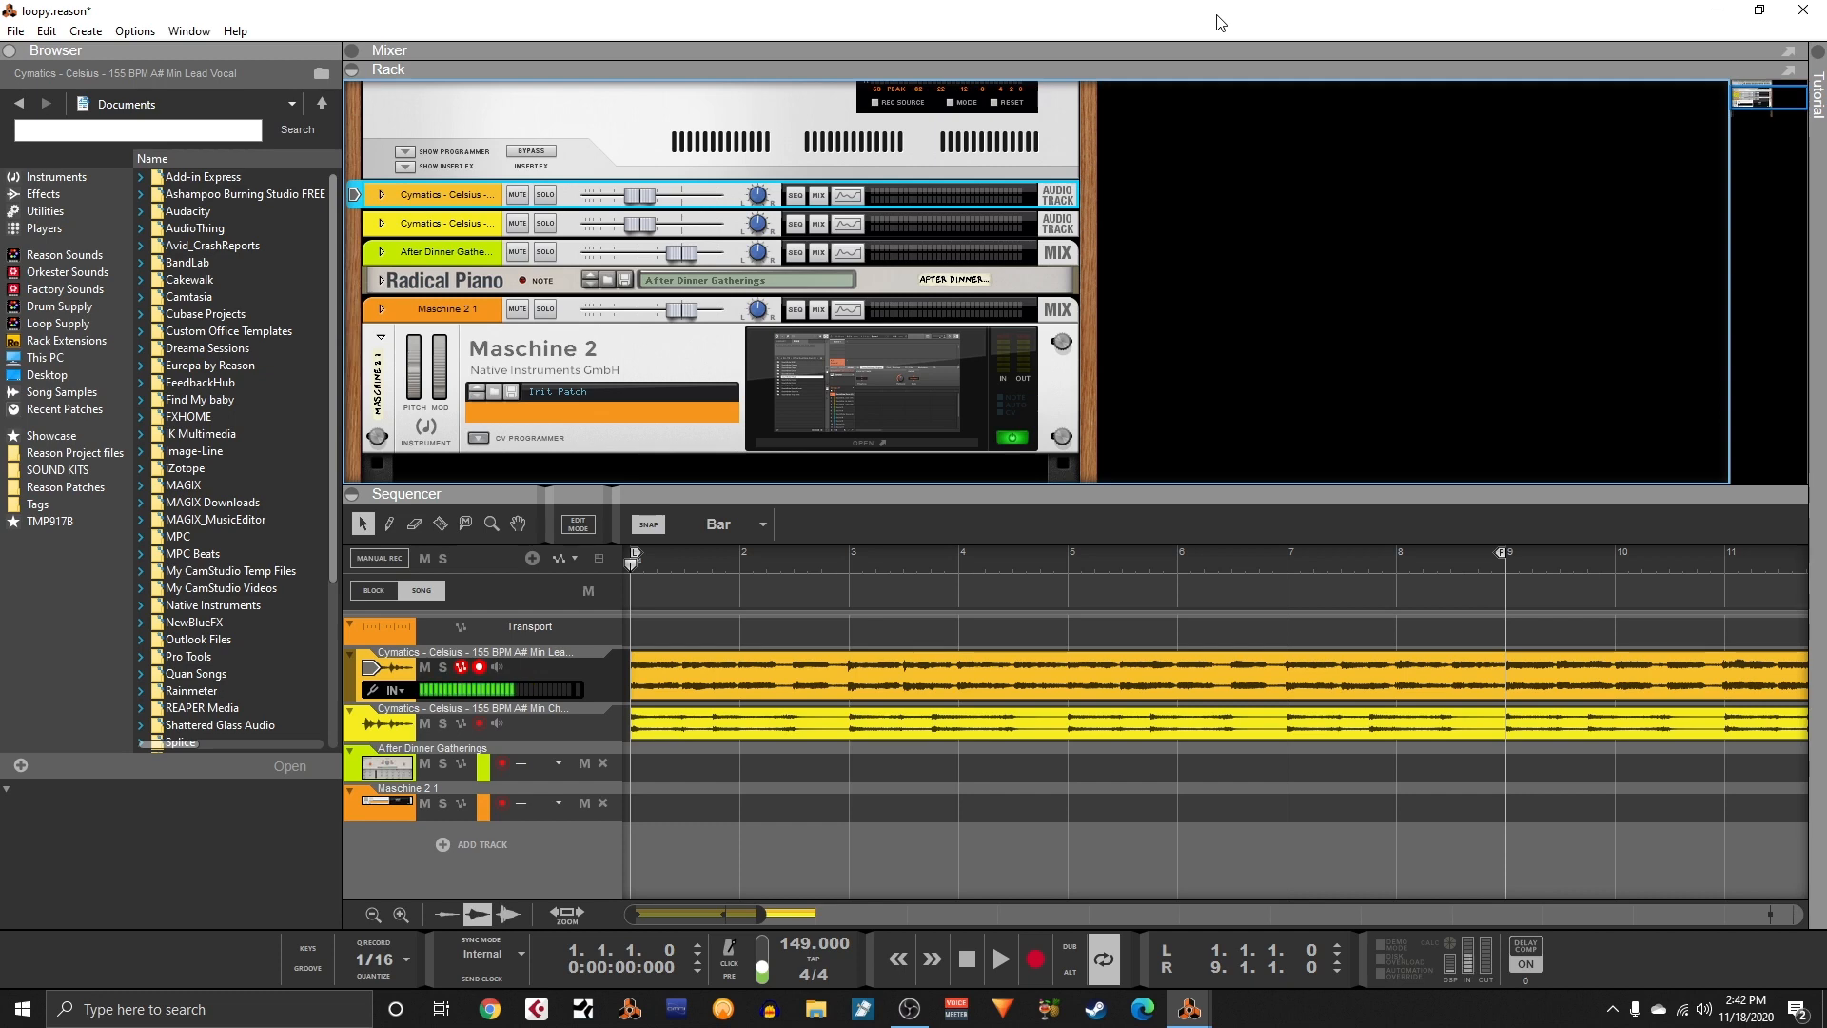
- Show the Instruments category, expand the lead vocal audio track's device and bypass its HalfTime insert effect
{"action": "left_click", "coordinate": [53, 176]}
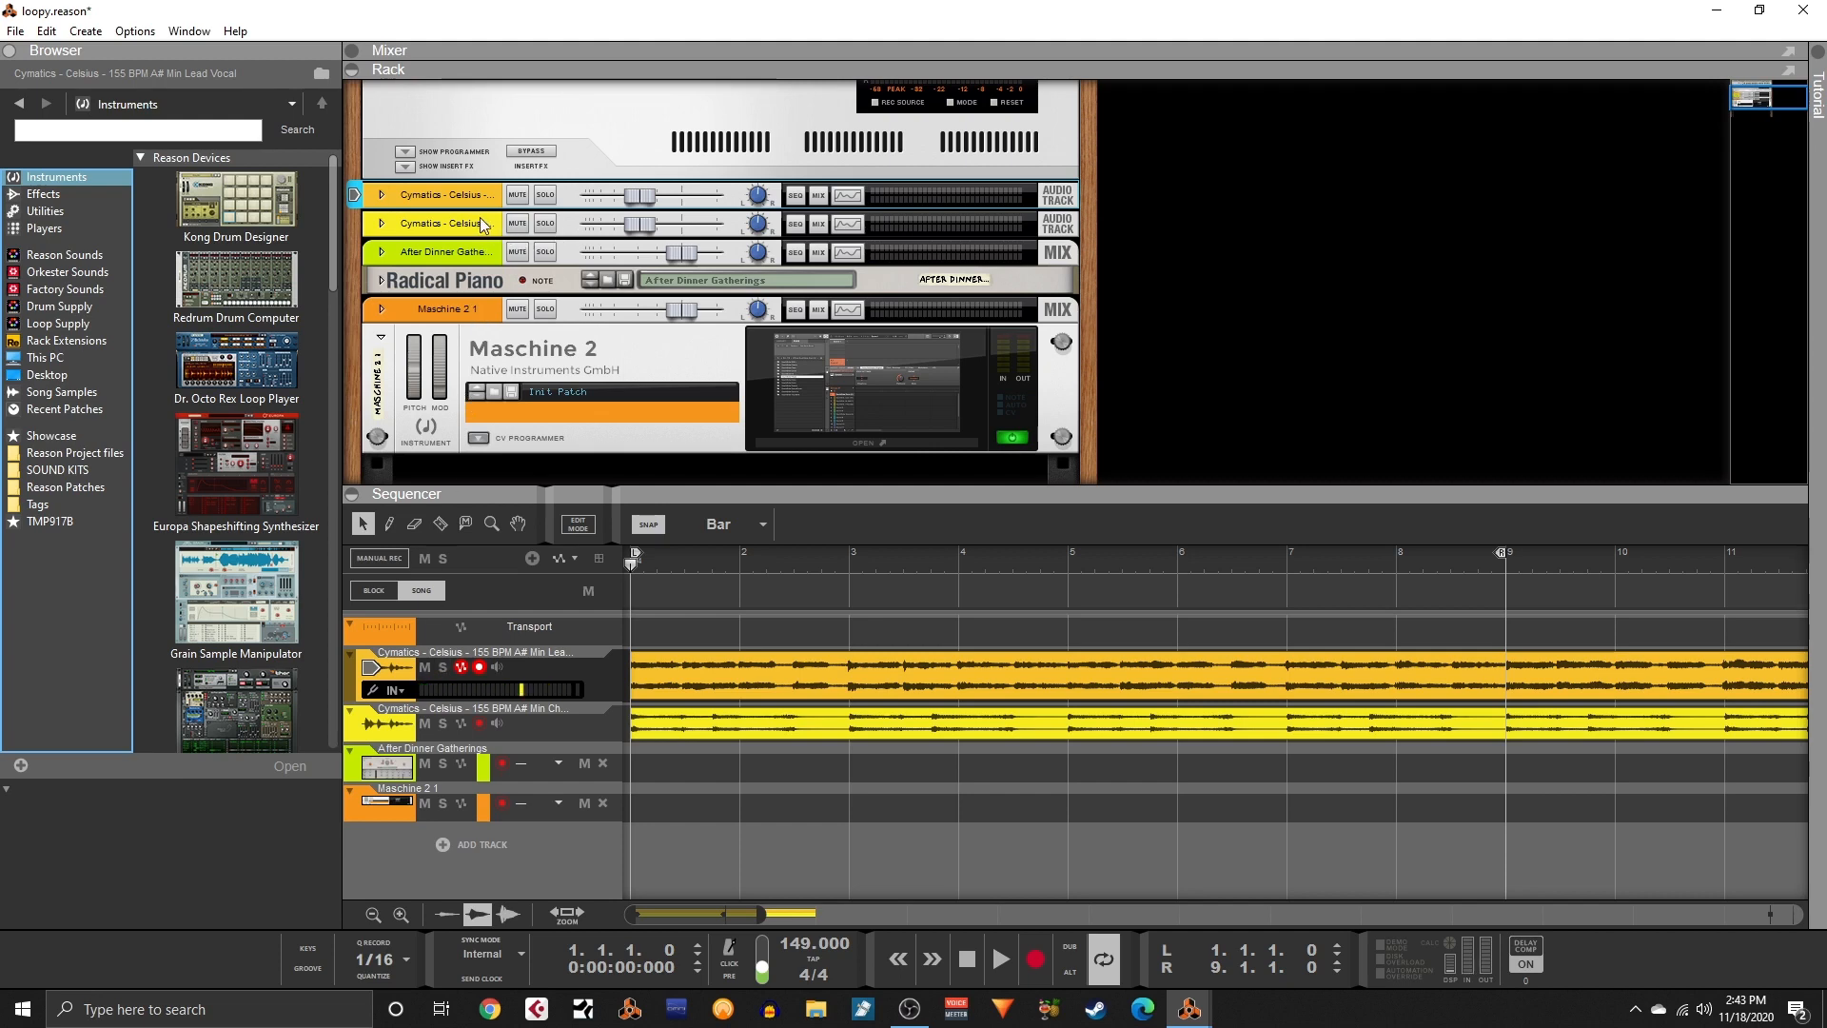
{"action": "left_click", "coordinate": [382, 196]}
{"action": "left_click", "coordinate": [410, 263]}
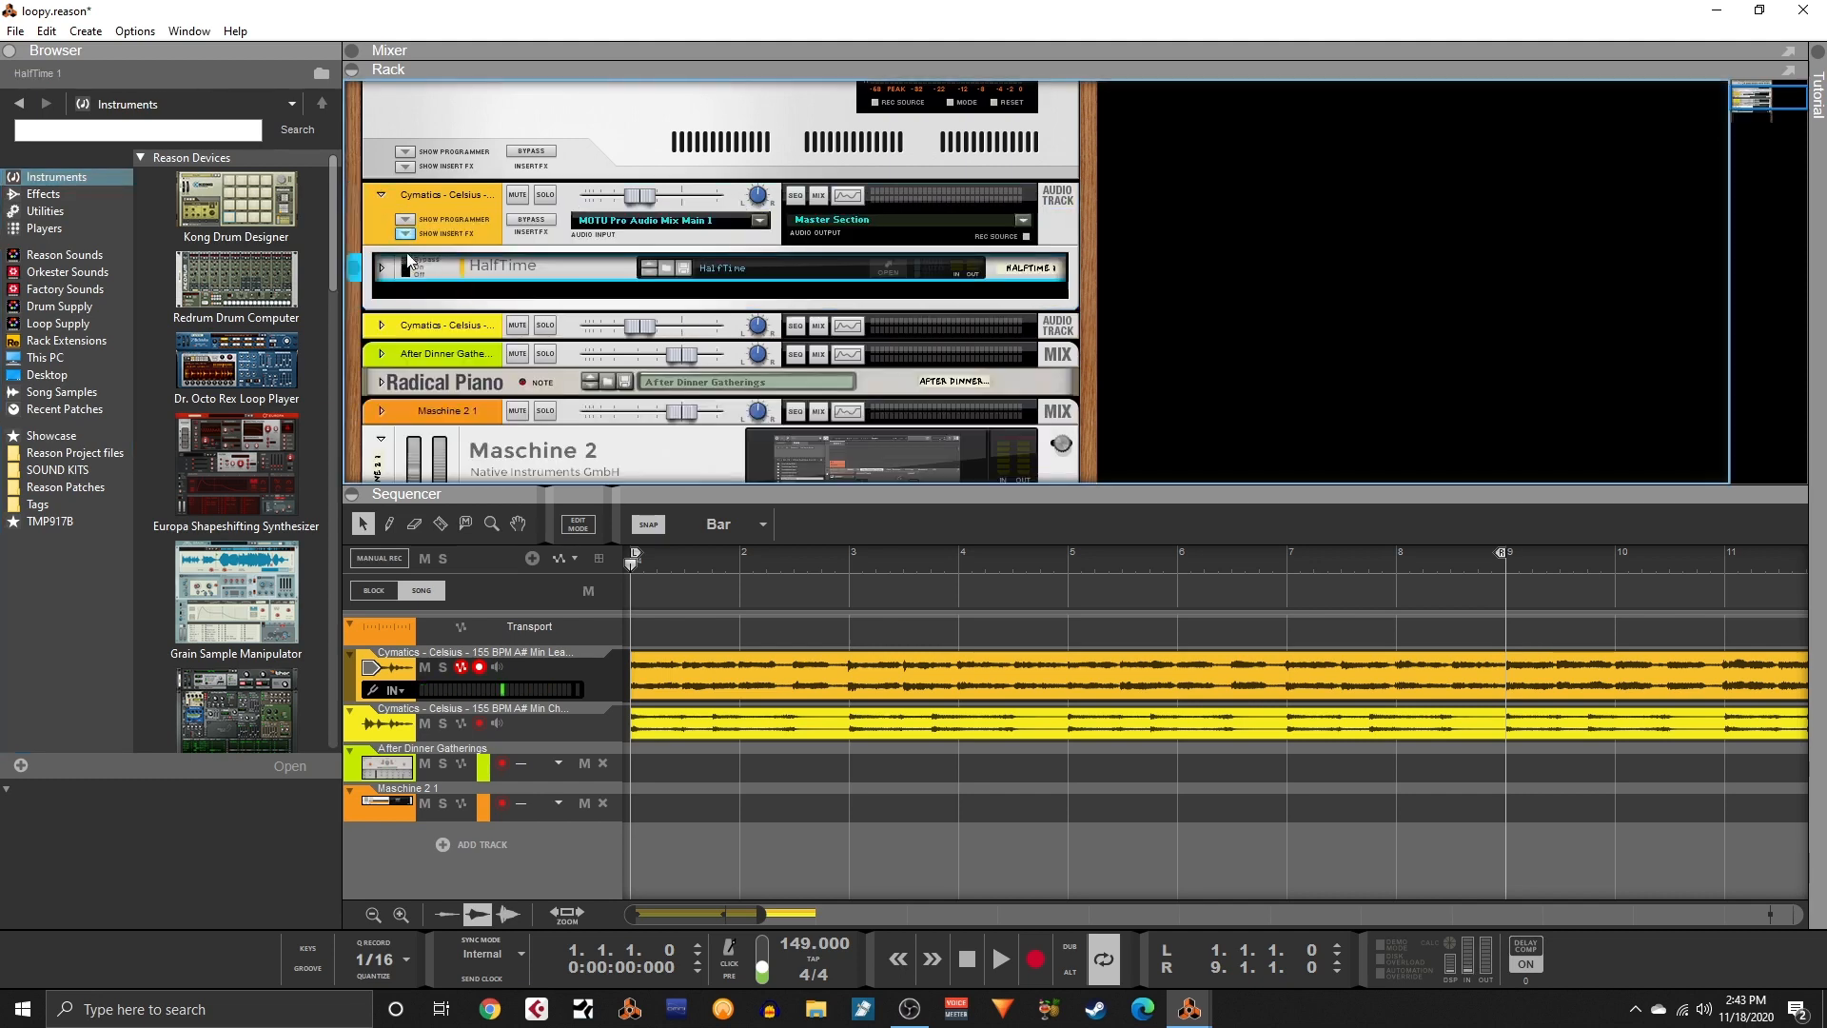
- Solo the lead vocal track and play it from the start without HalfTime, returning to bar 1 when done
{"action": "left_click", "coordinate": [443, 668]}
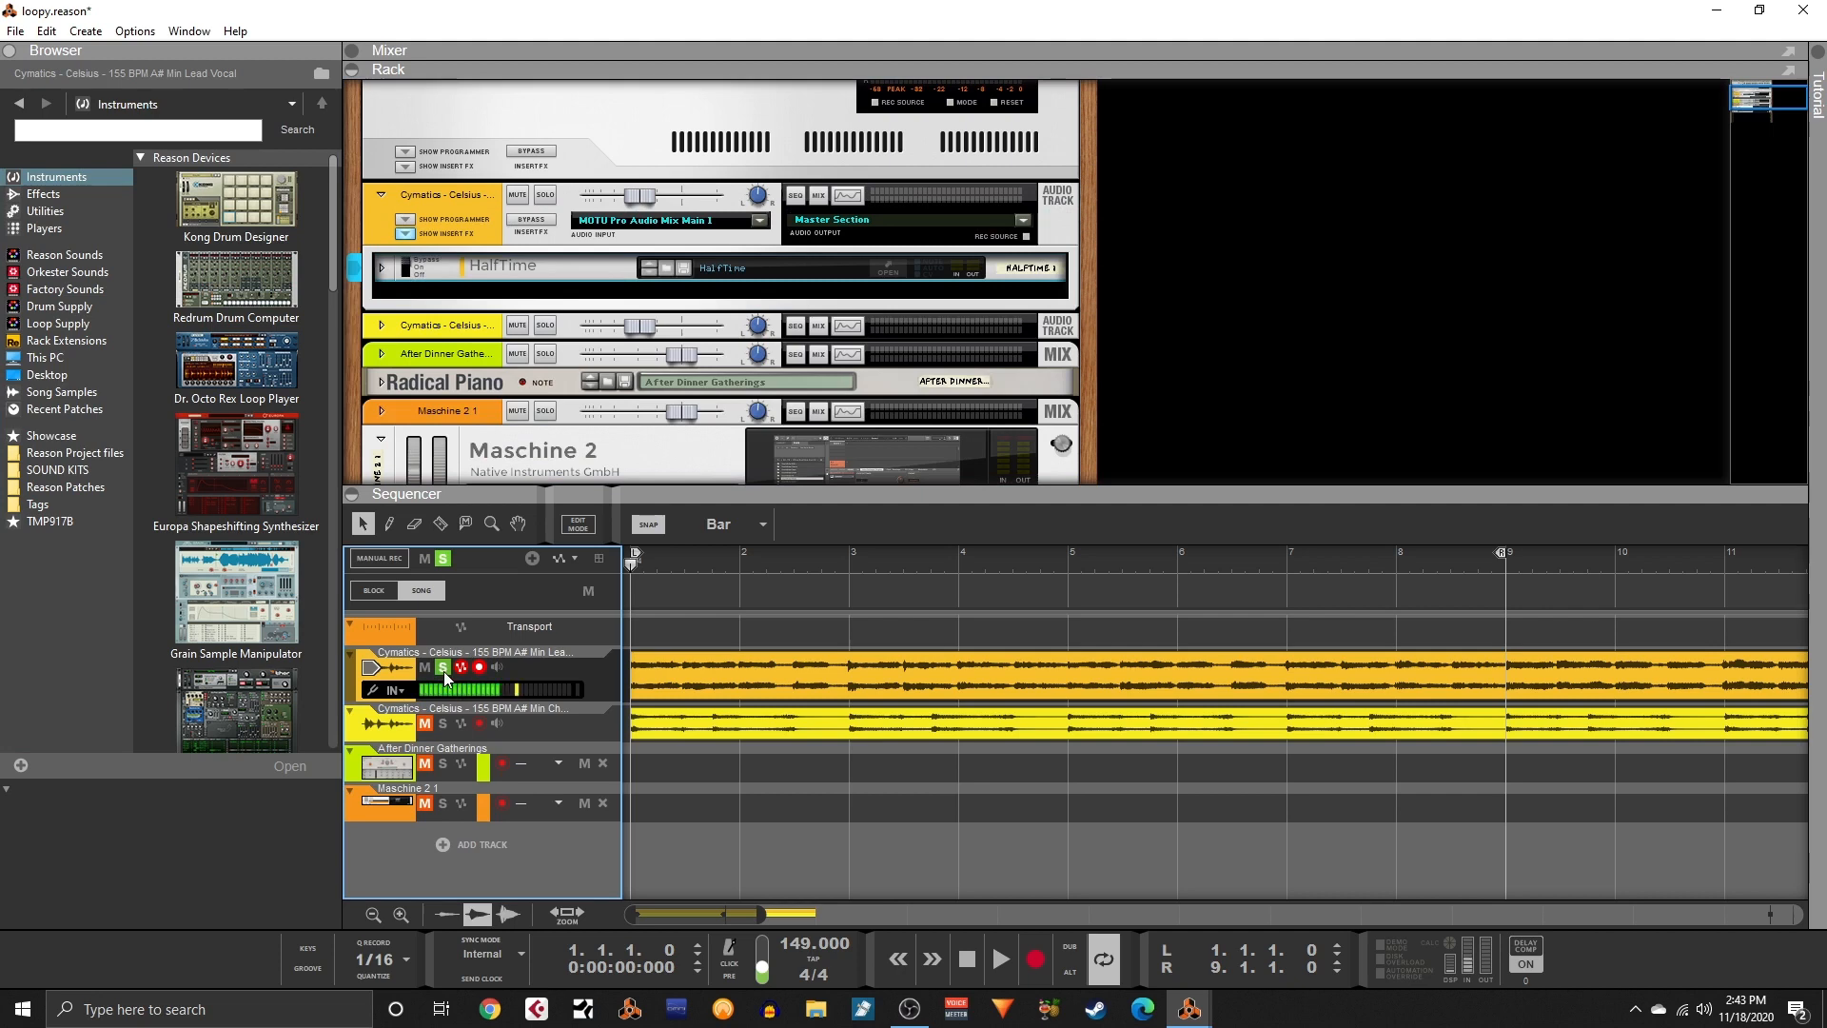
{"action": "key", "text": "space"}
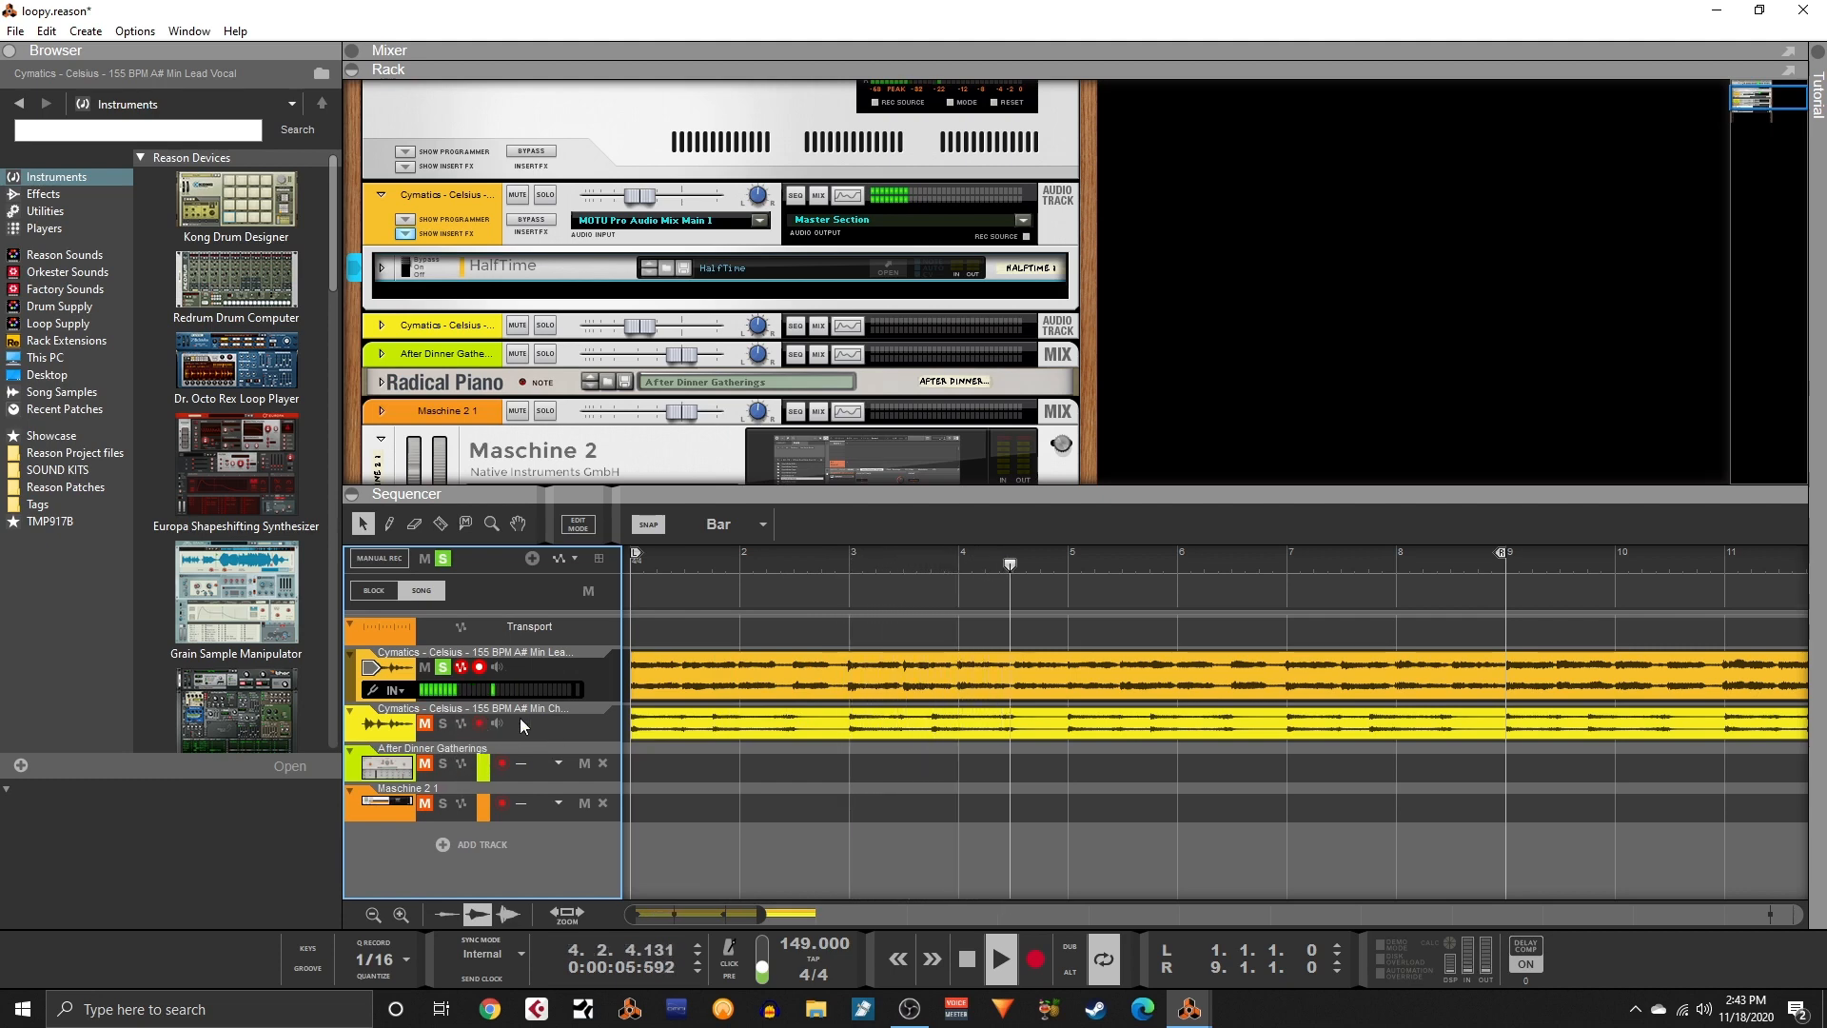
{"action": "key", "text": "space"}
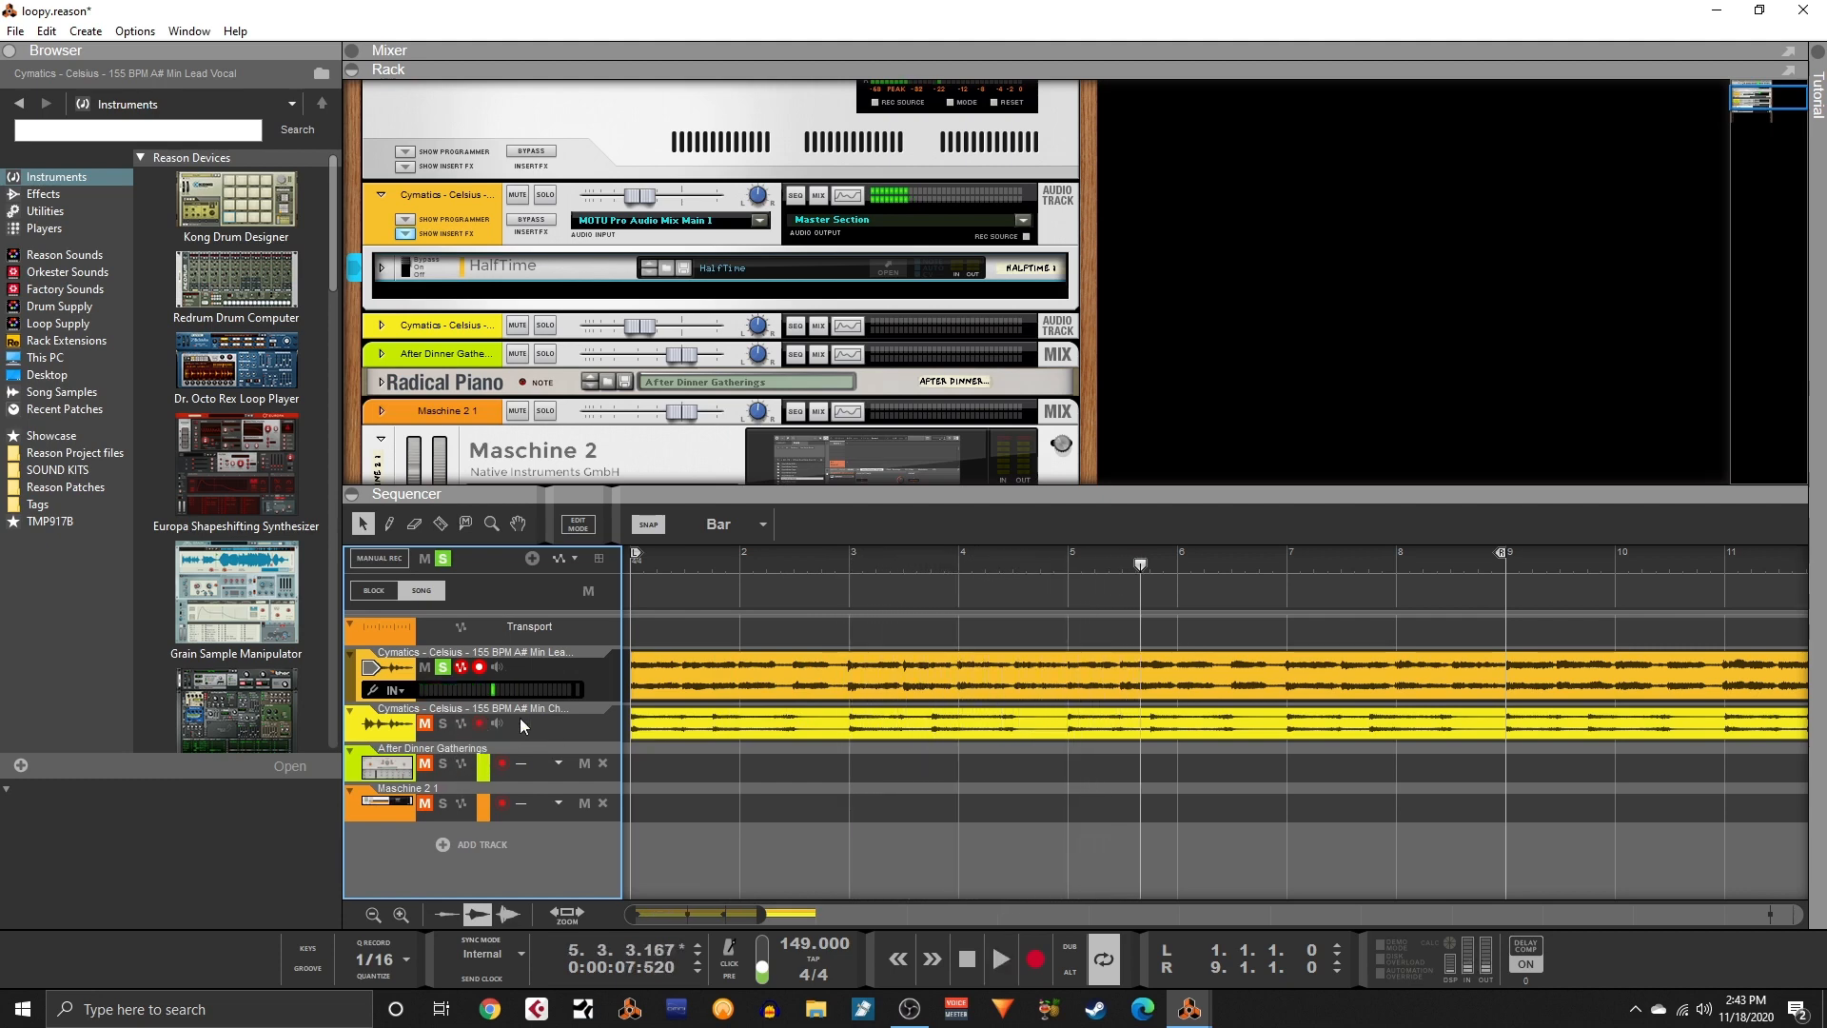
{"action": "key", "text": "shift+Return"}
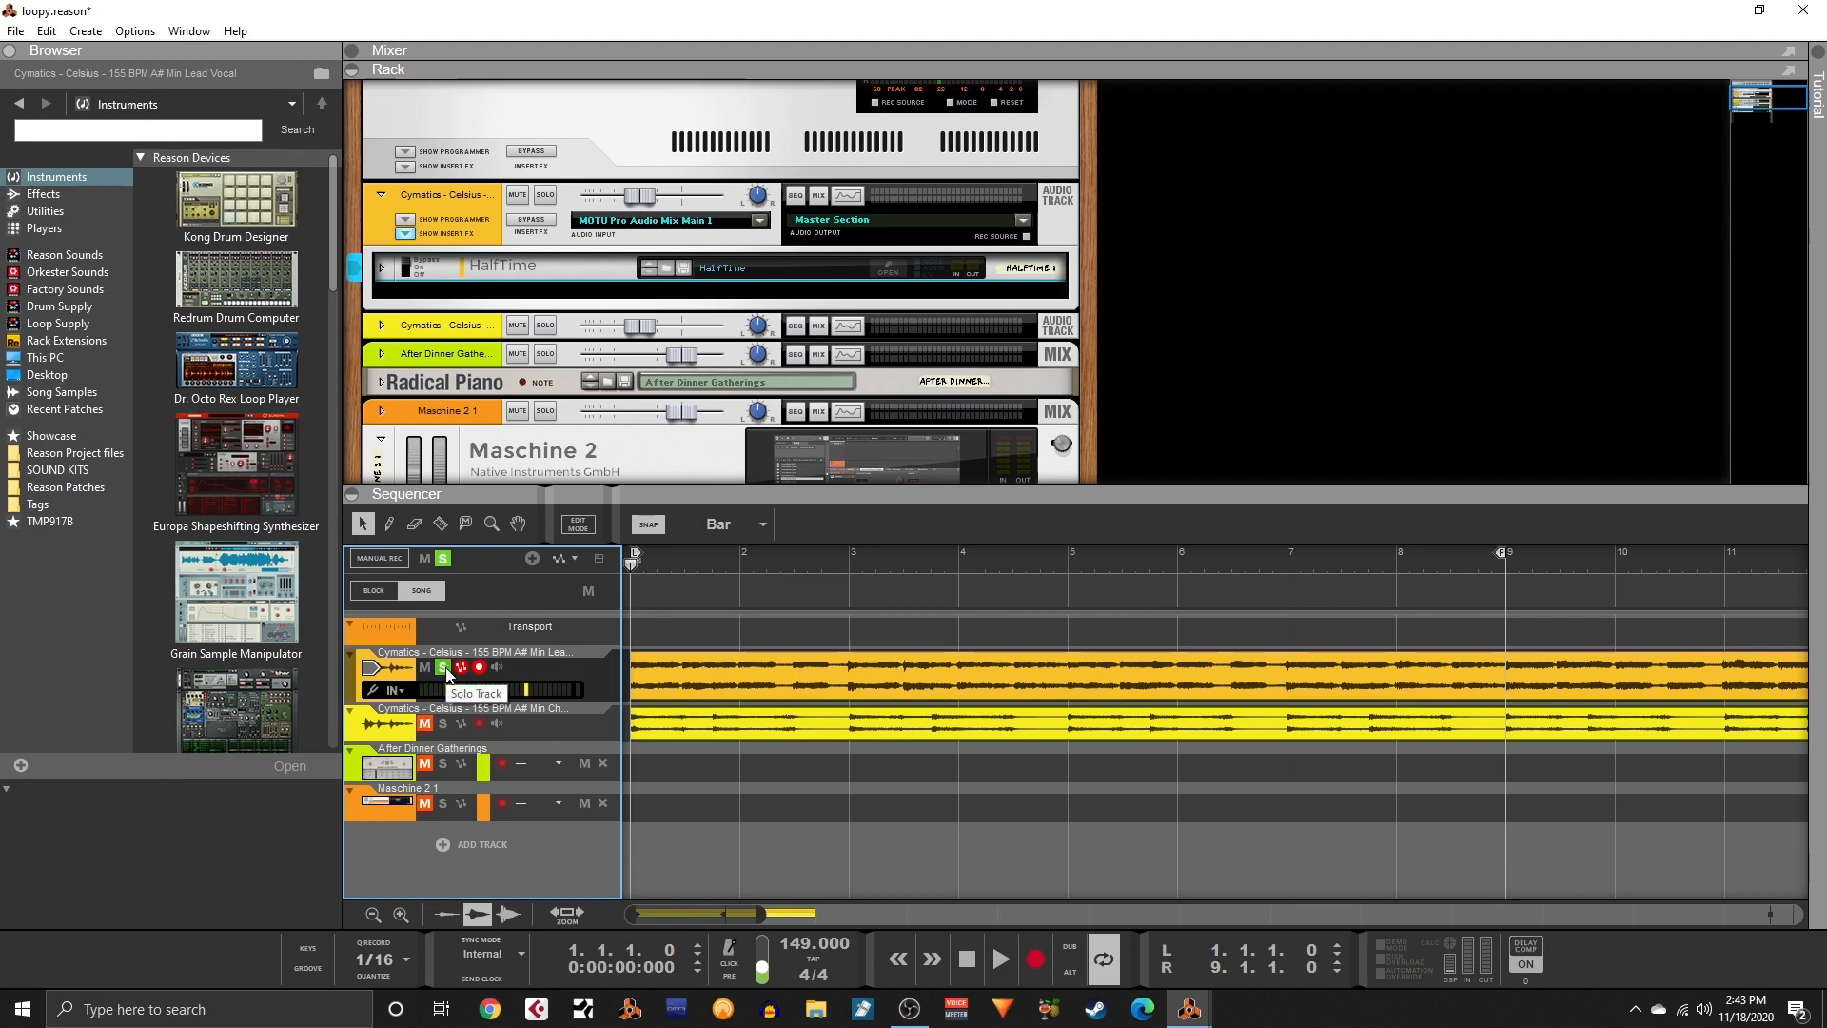
- Turn on the lead vocal track's HalfTime effect and play the soloed track to hear the slowed loop
{"action": "left_click", "coordinate": [407, 274]}
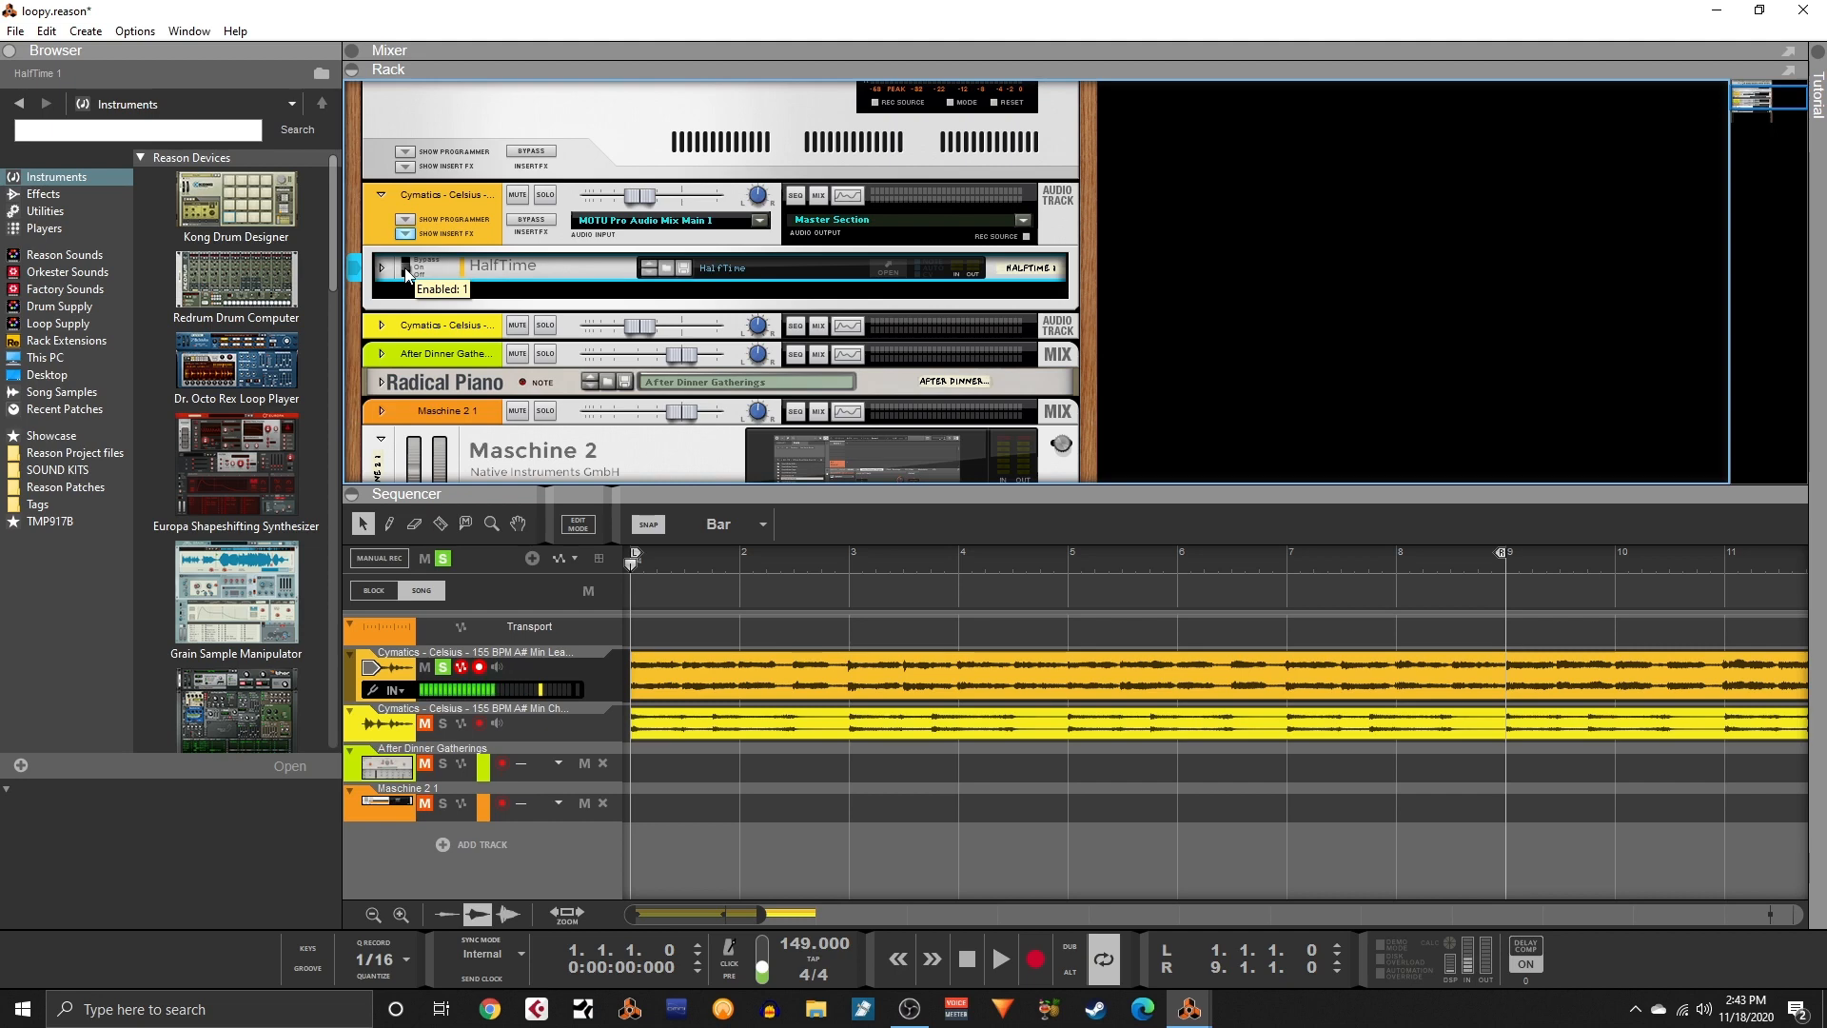
{"action": "key", "text": "space"}
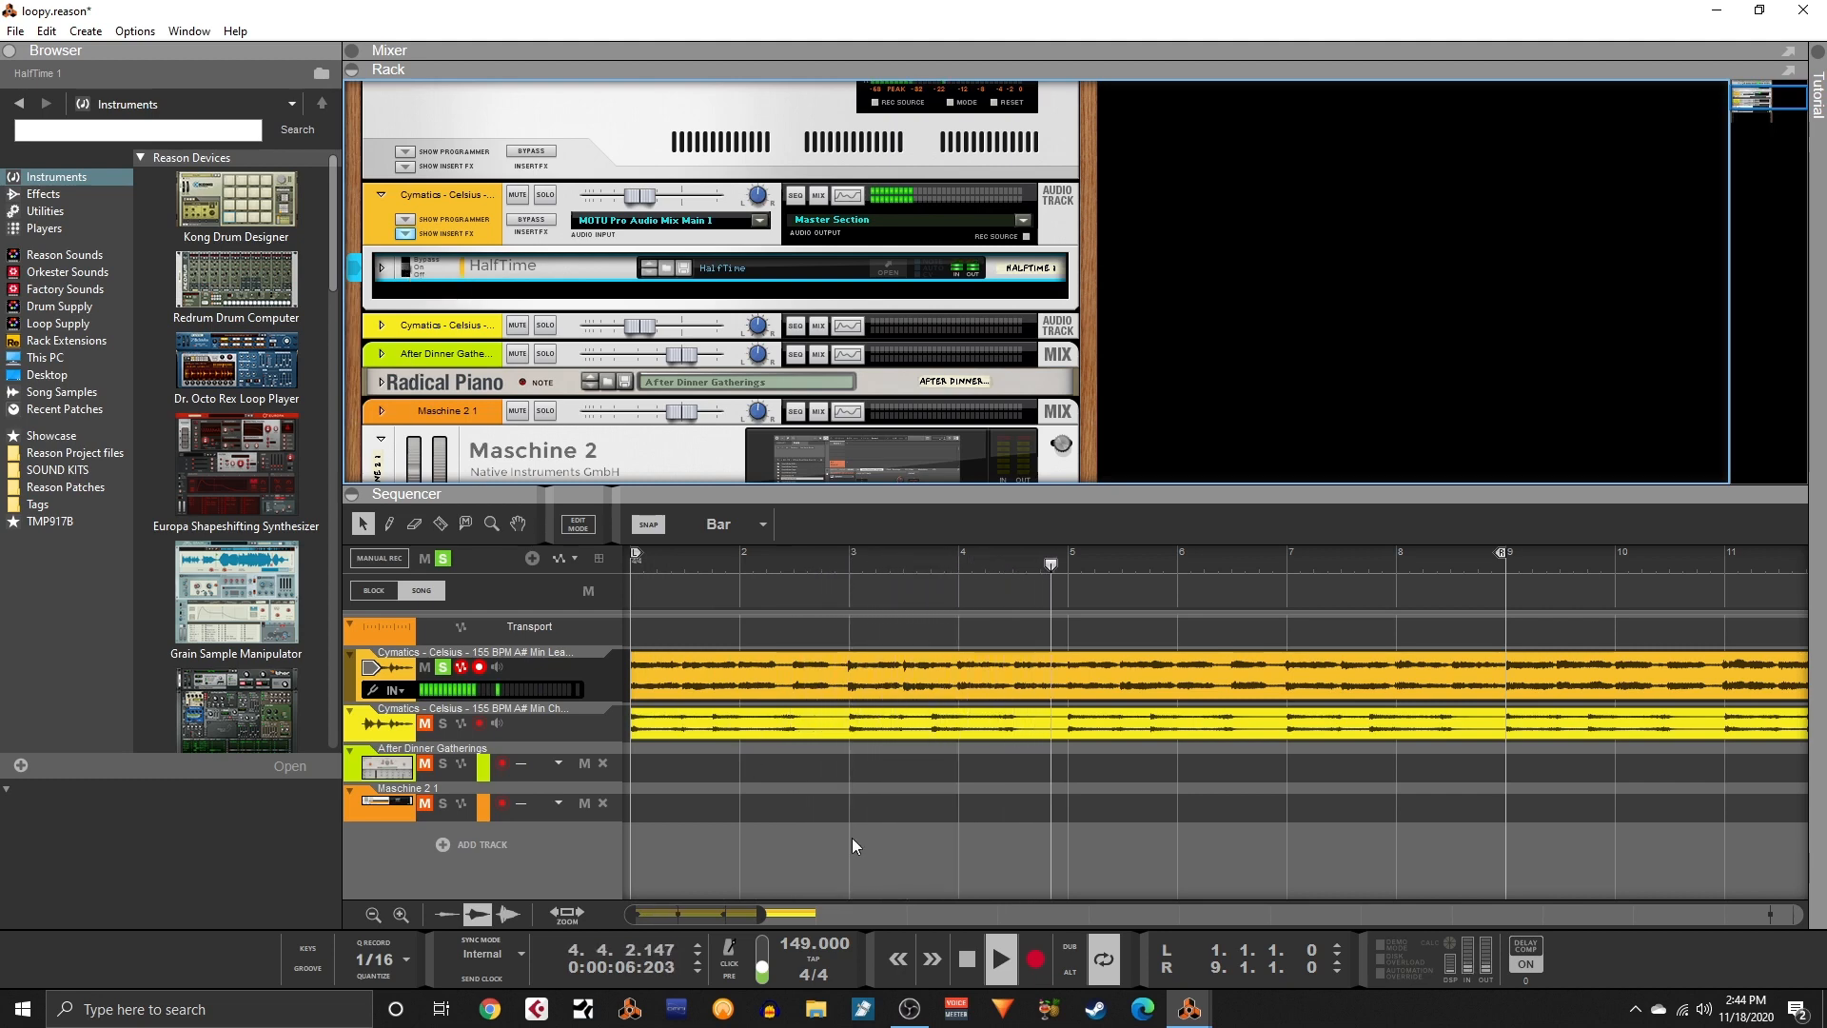
{"action": "key", "text": "space"}
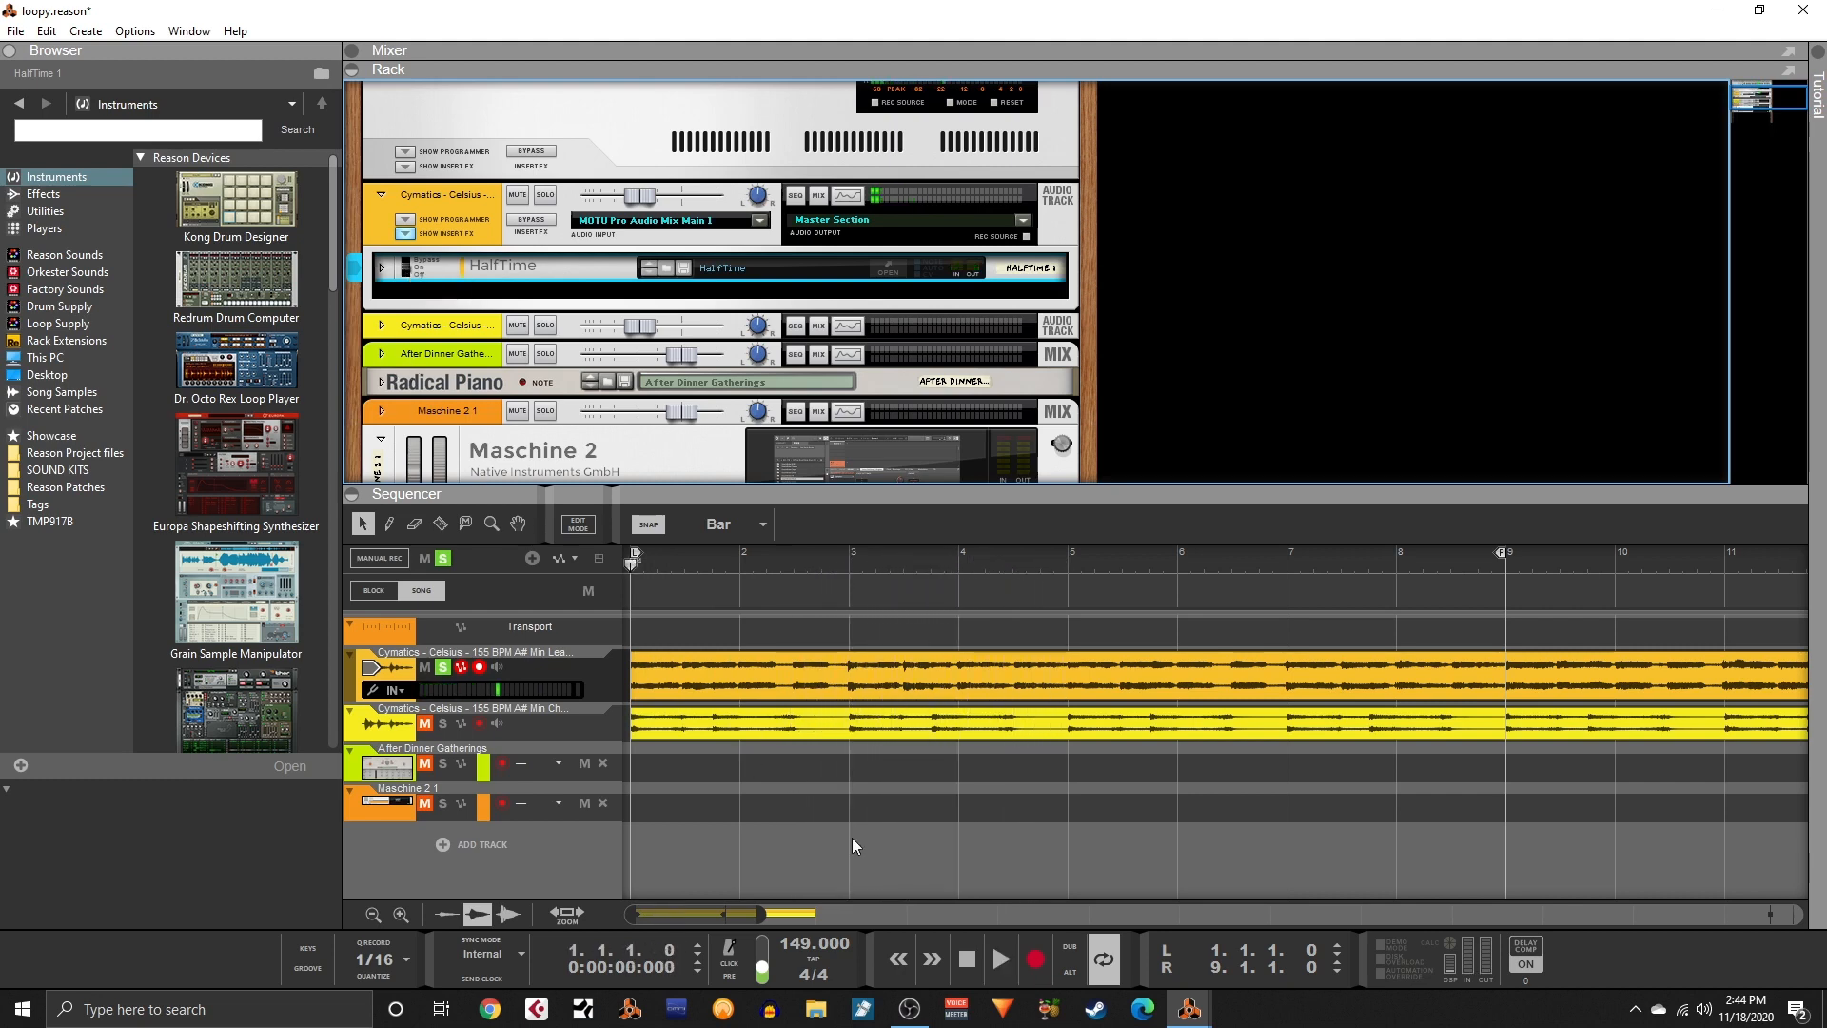
- Solo the second Cymatics track, clear all solos in the sequencer and play both audio loops together
{"action": "left_click", "coordinate": [447, 726]}
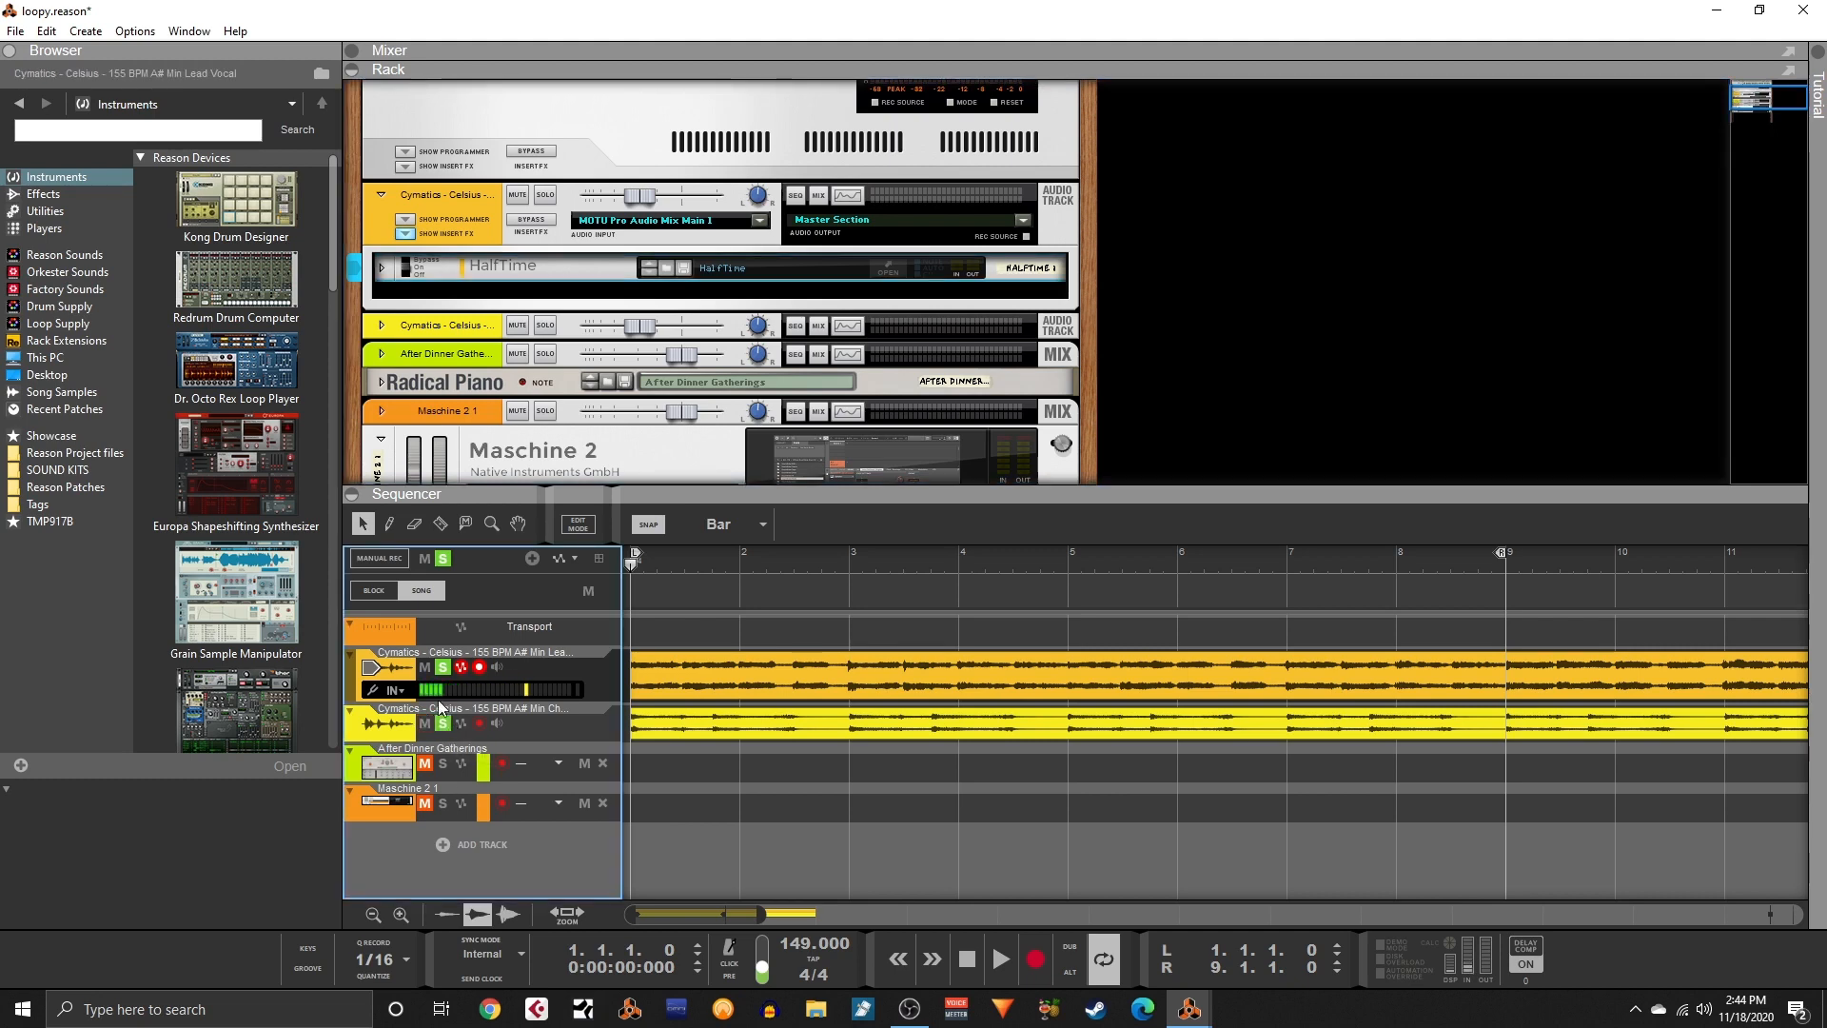
{"action": "left_click", "coordinate": [444, 559]}
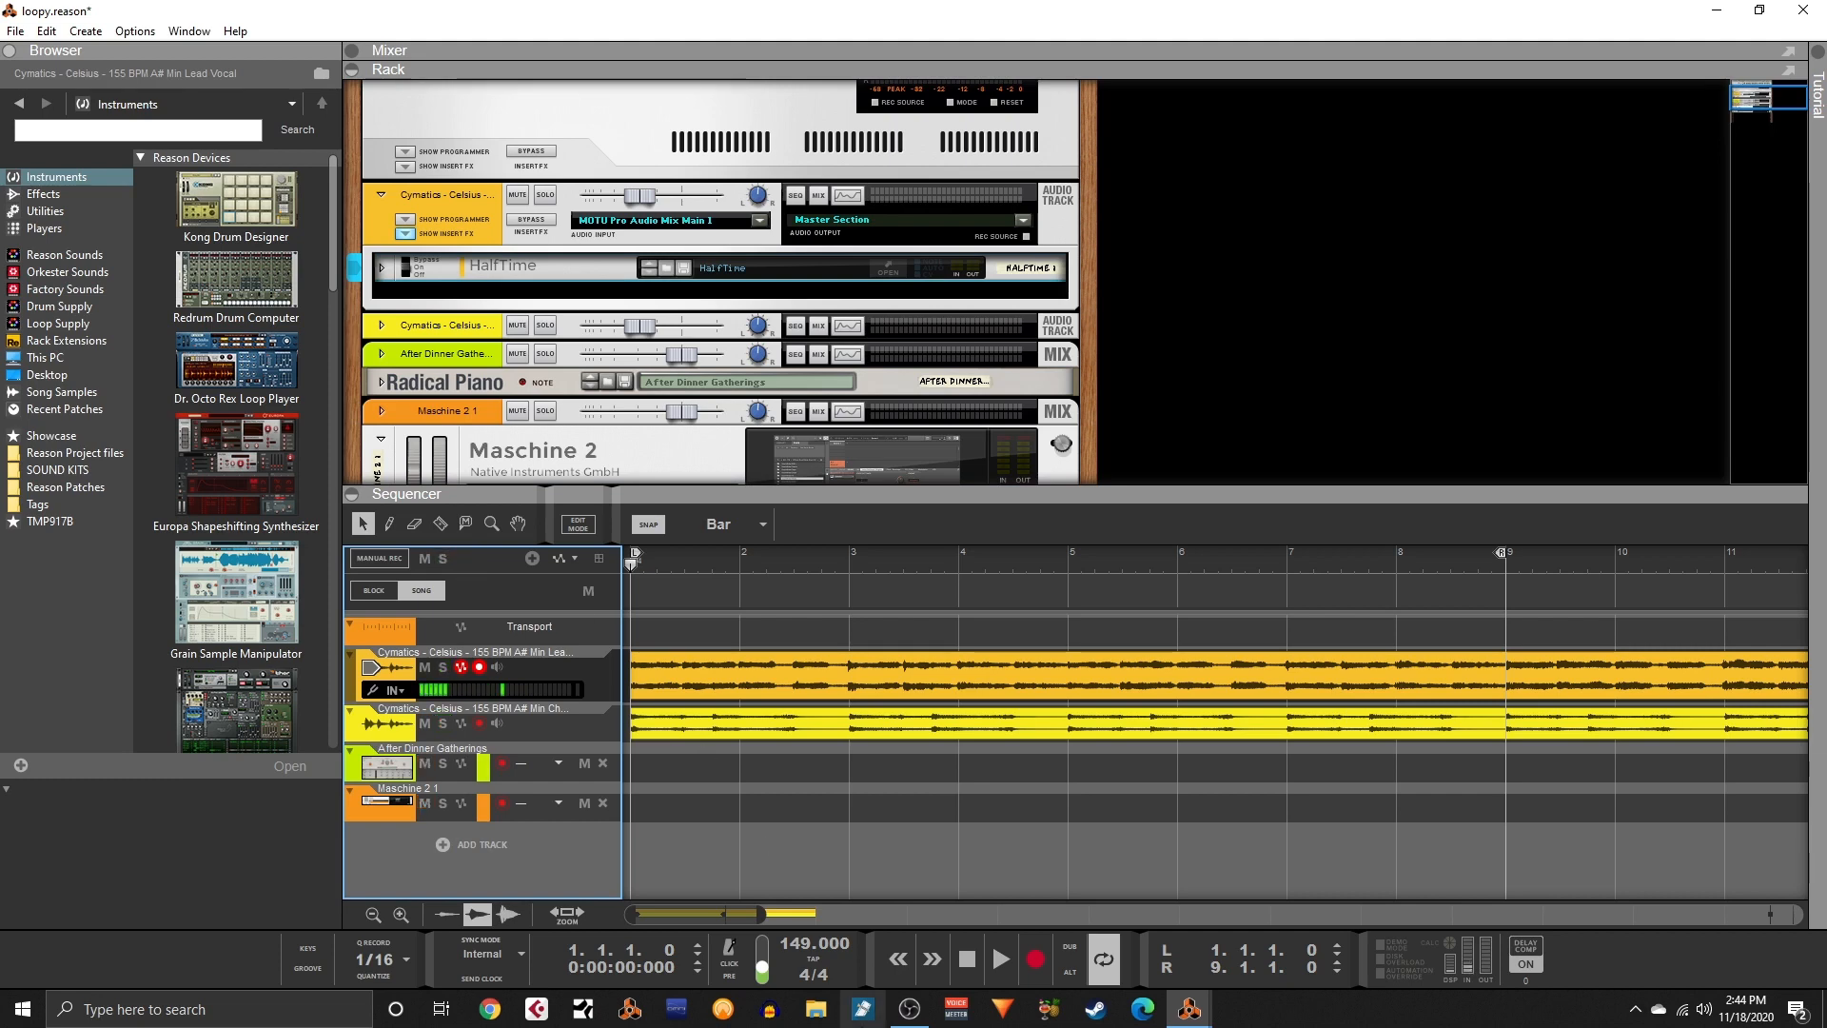
{"action": "key", "text": "space"}
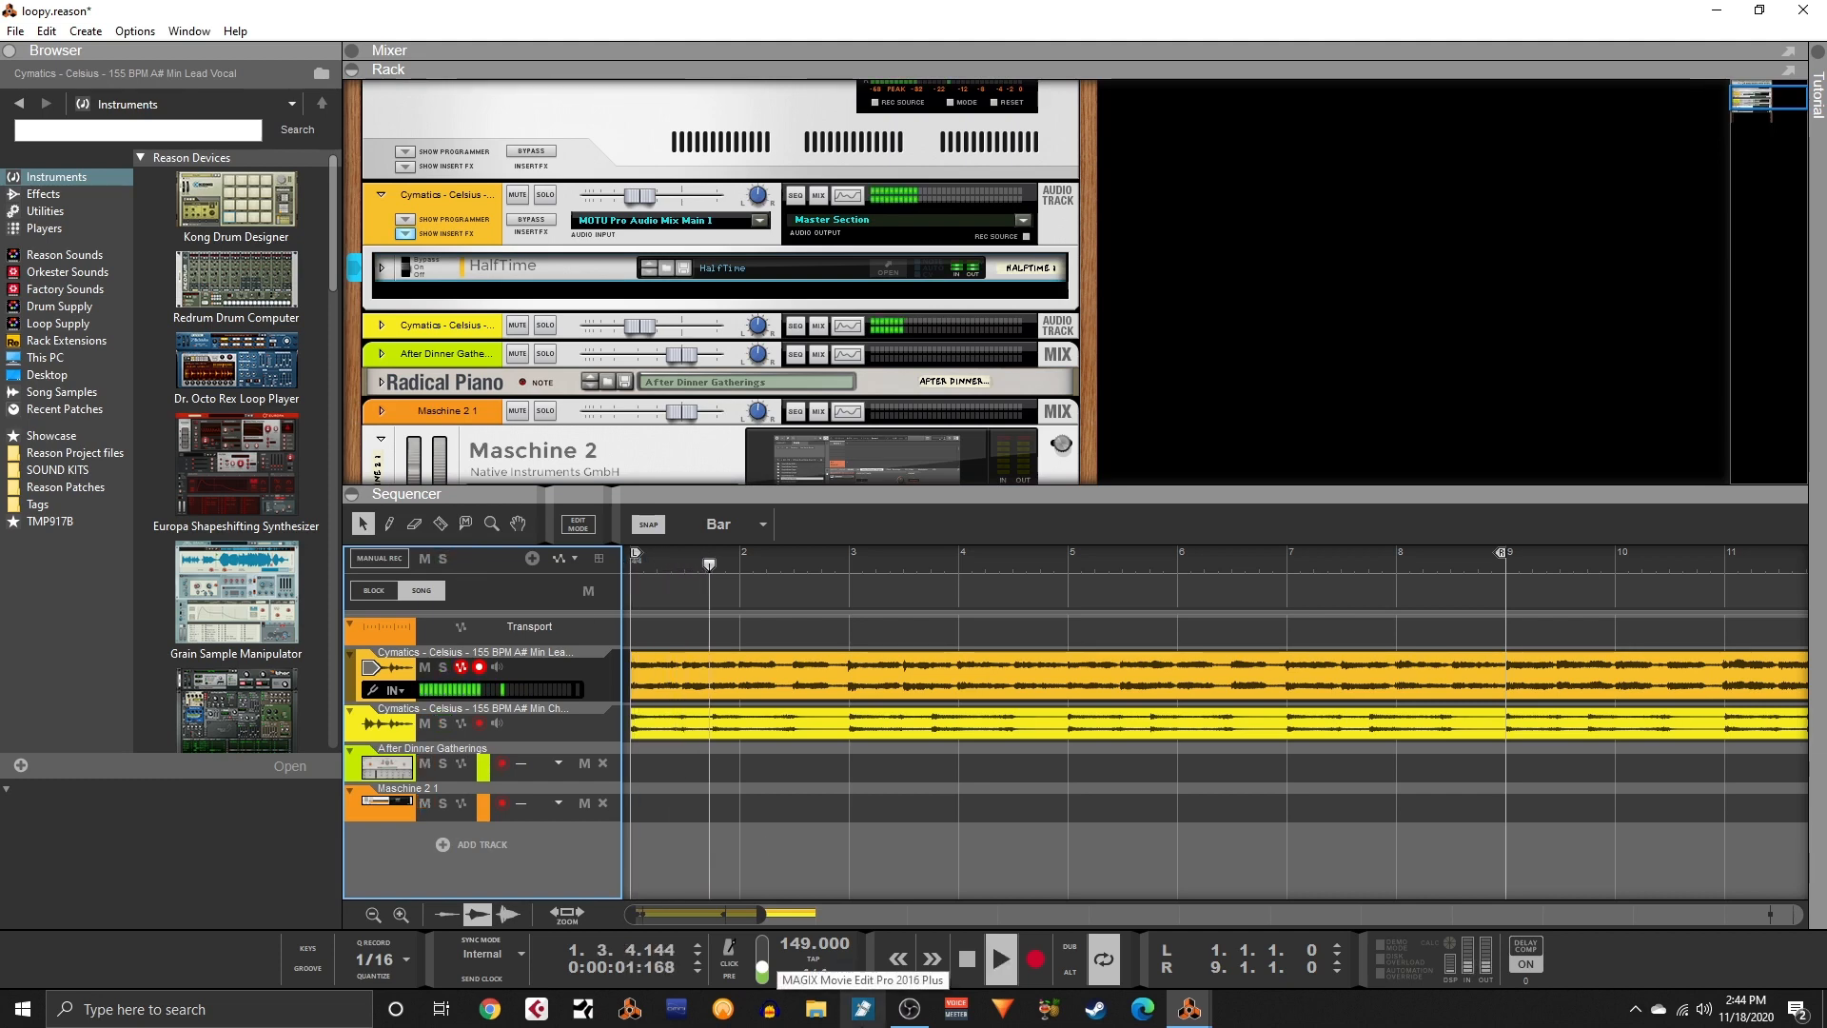
{"action": "mouse_move", "coordinate": [910, 1007]}
{"action": "mouse_move", "coordinate": [827, 916]}
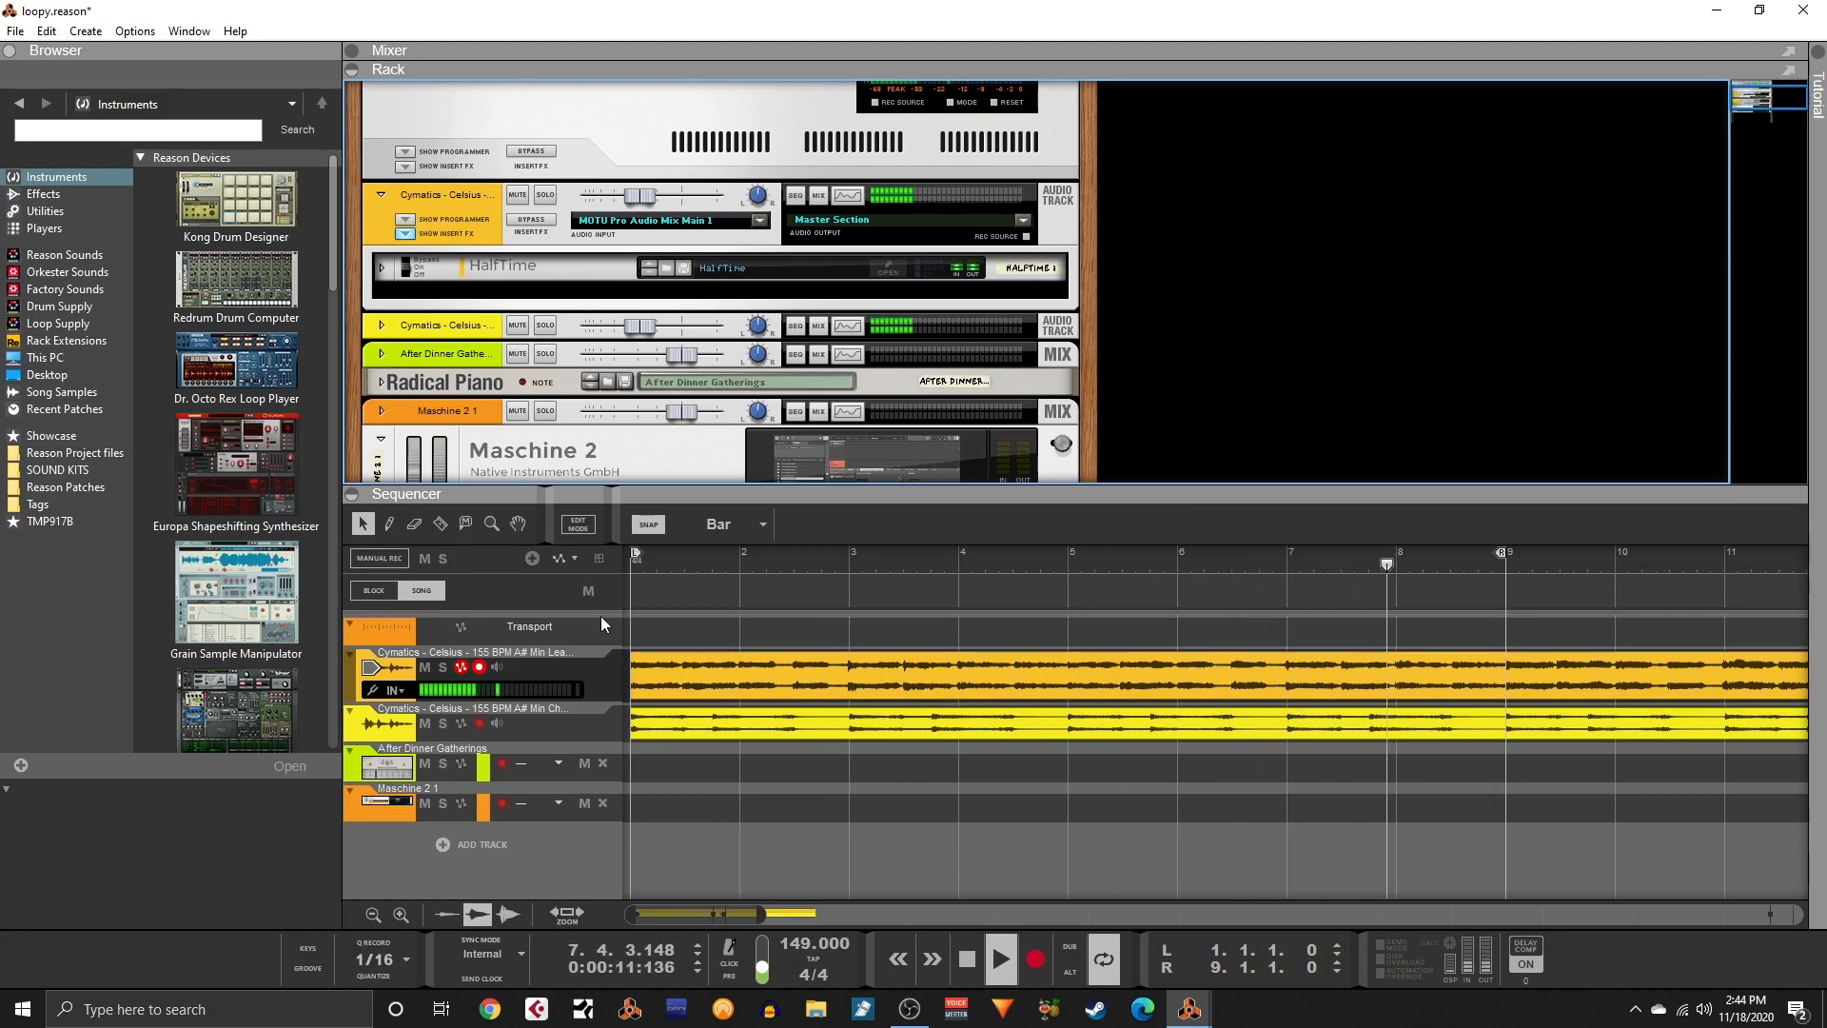
{"action": "key", "text": "space"}
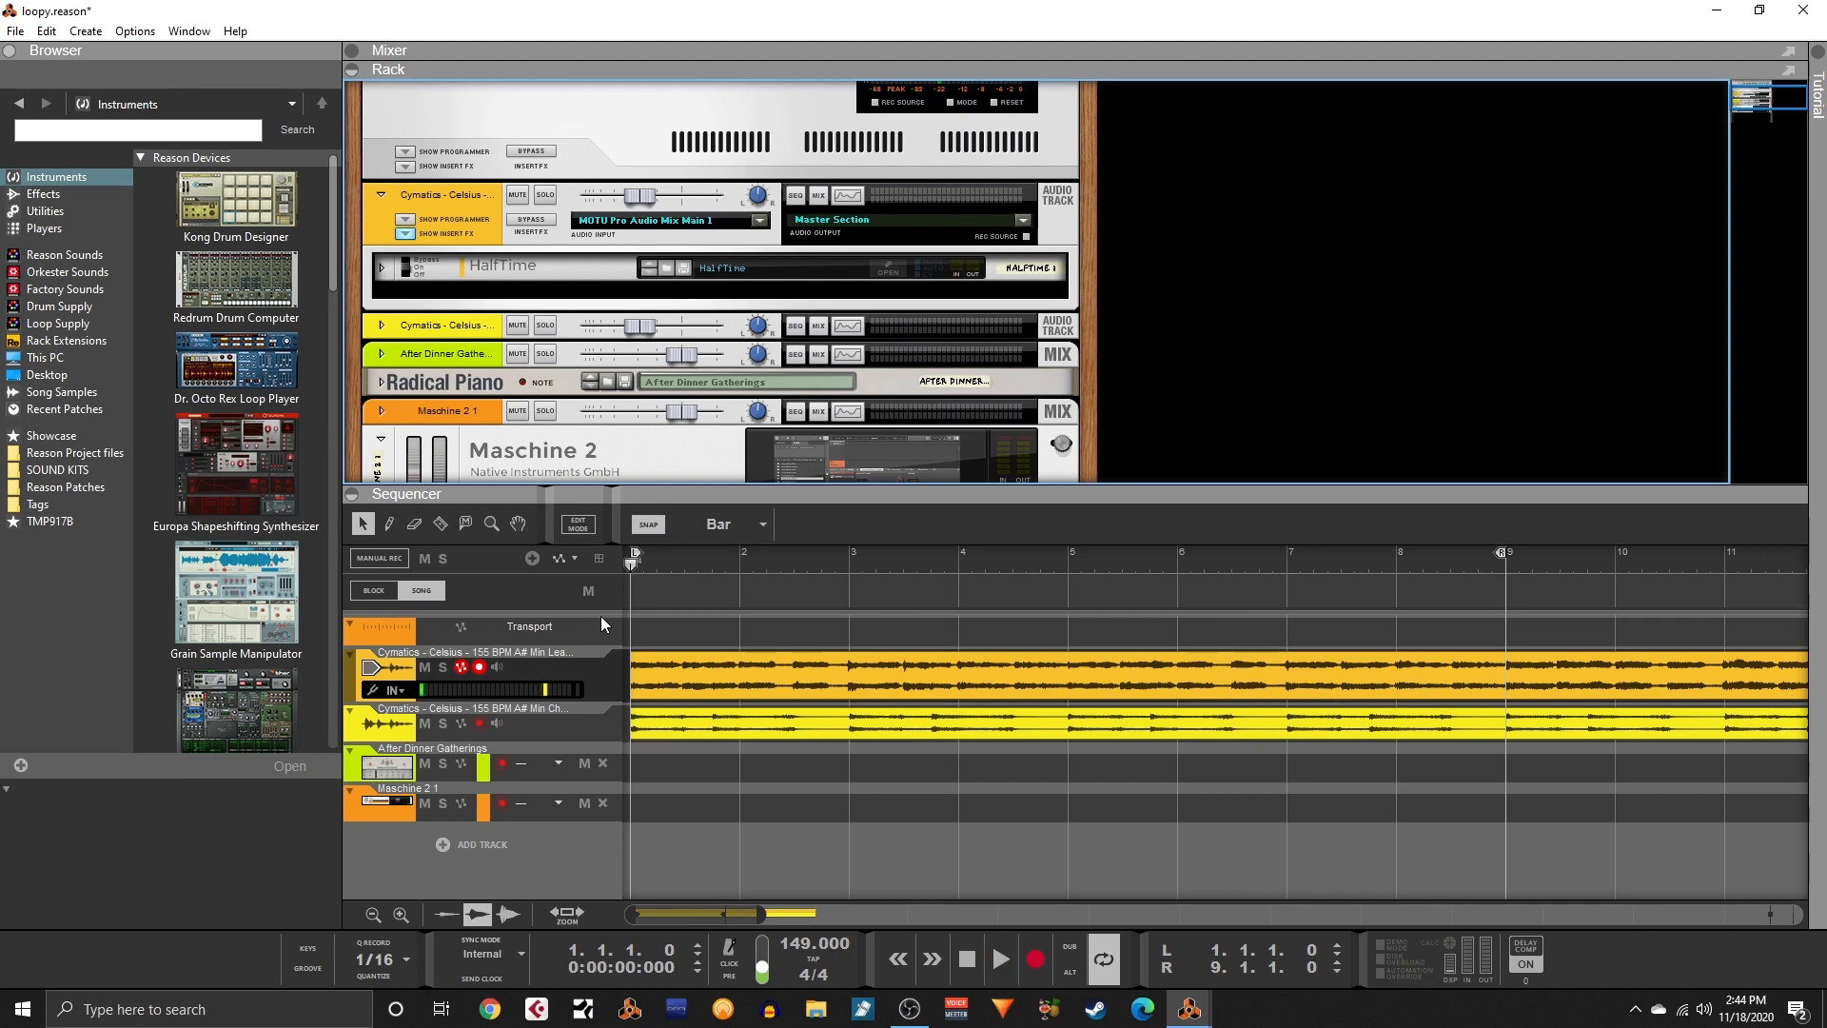
- Select the After Dinner Gatherings track, open the Maschine 2 plugin window and show its browser
{"action": "left_click", "coordinate": [403, 773]}
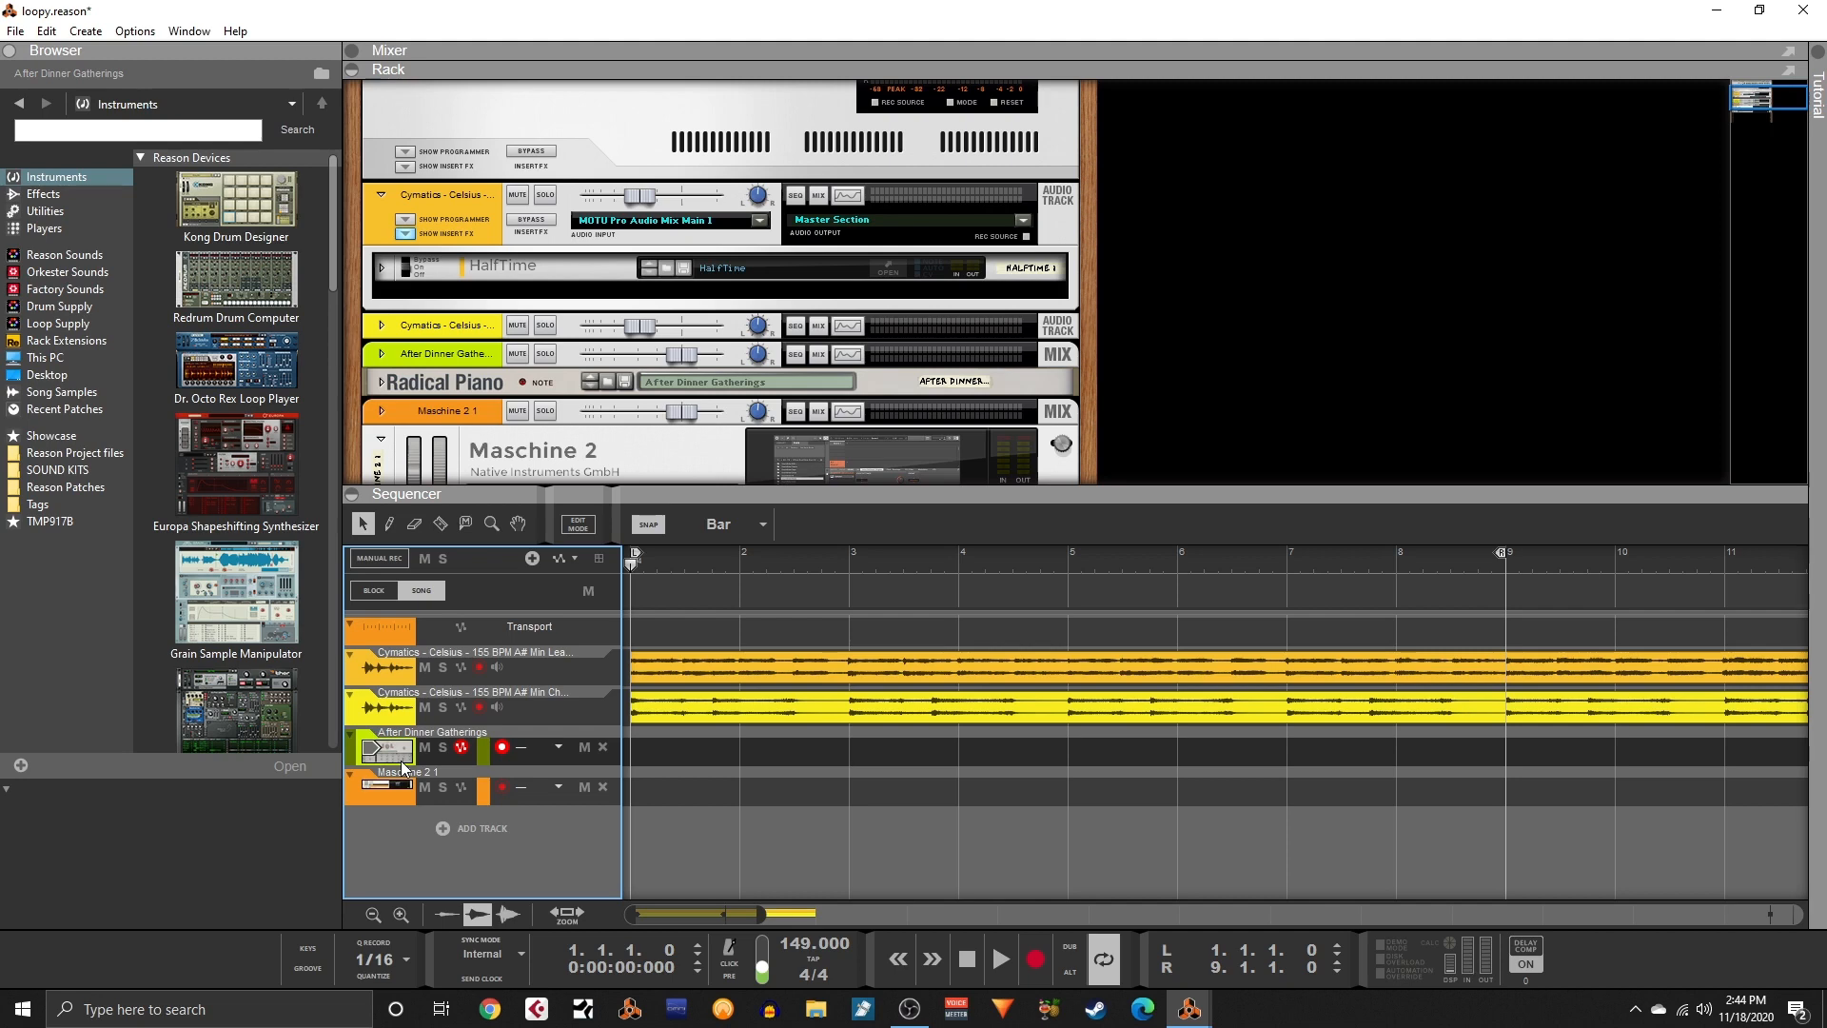
{"action": "scroll", "coordinate": [849, 375], "scroll_direction": "down", "scroll_amount": 2}
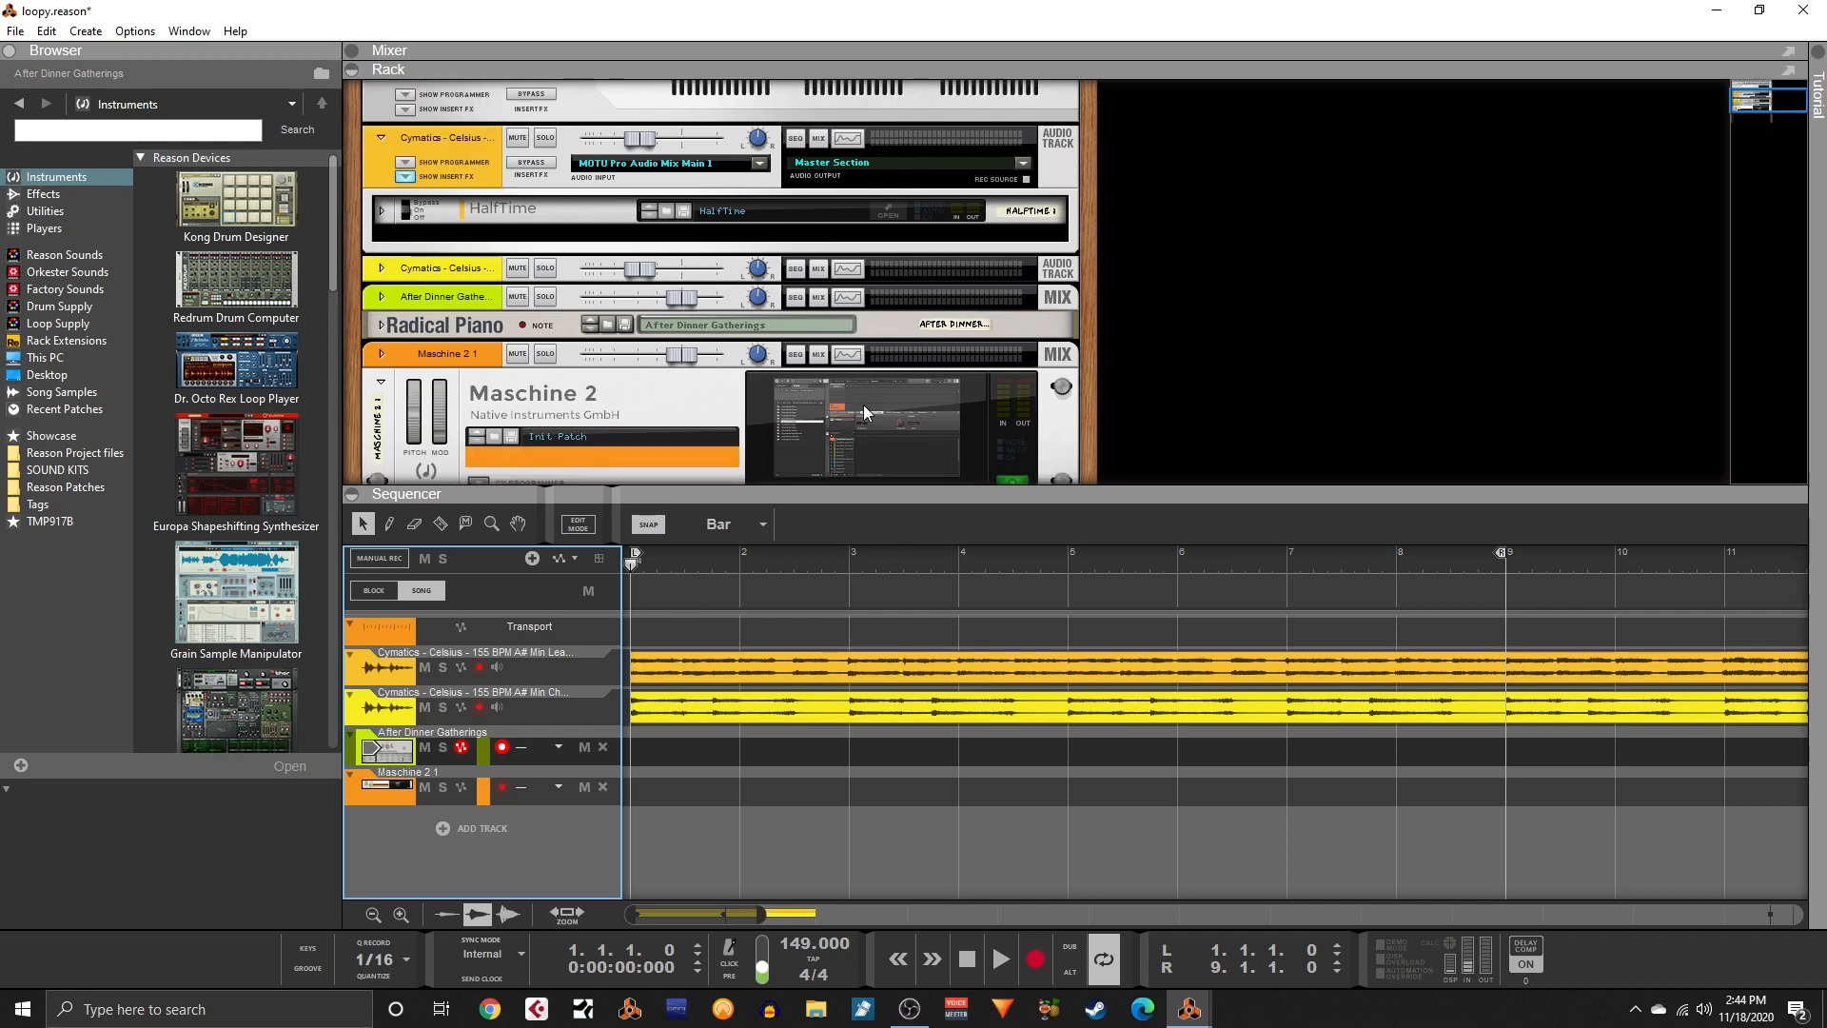
{"action": "left_click", "coordinate": [857, 431]}
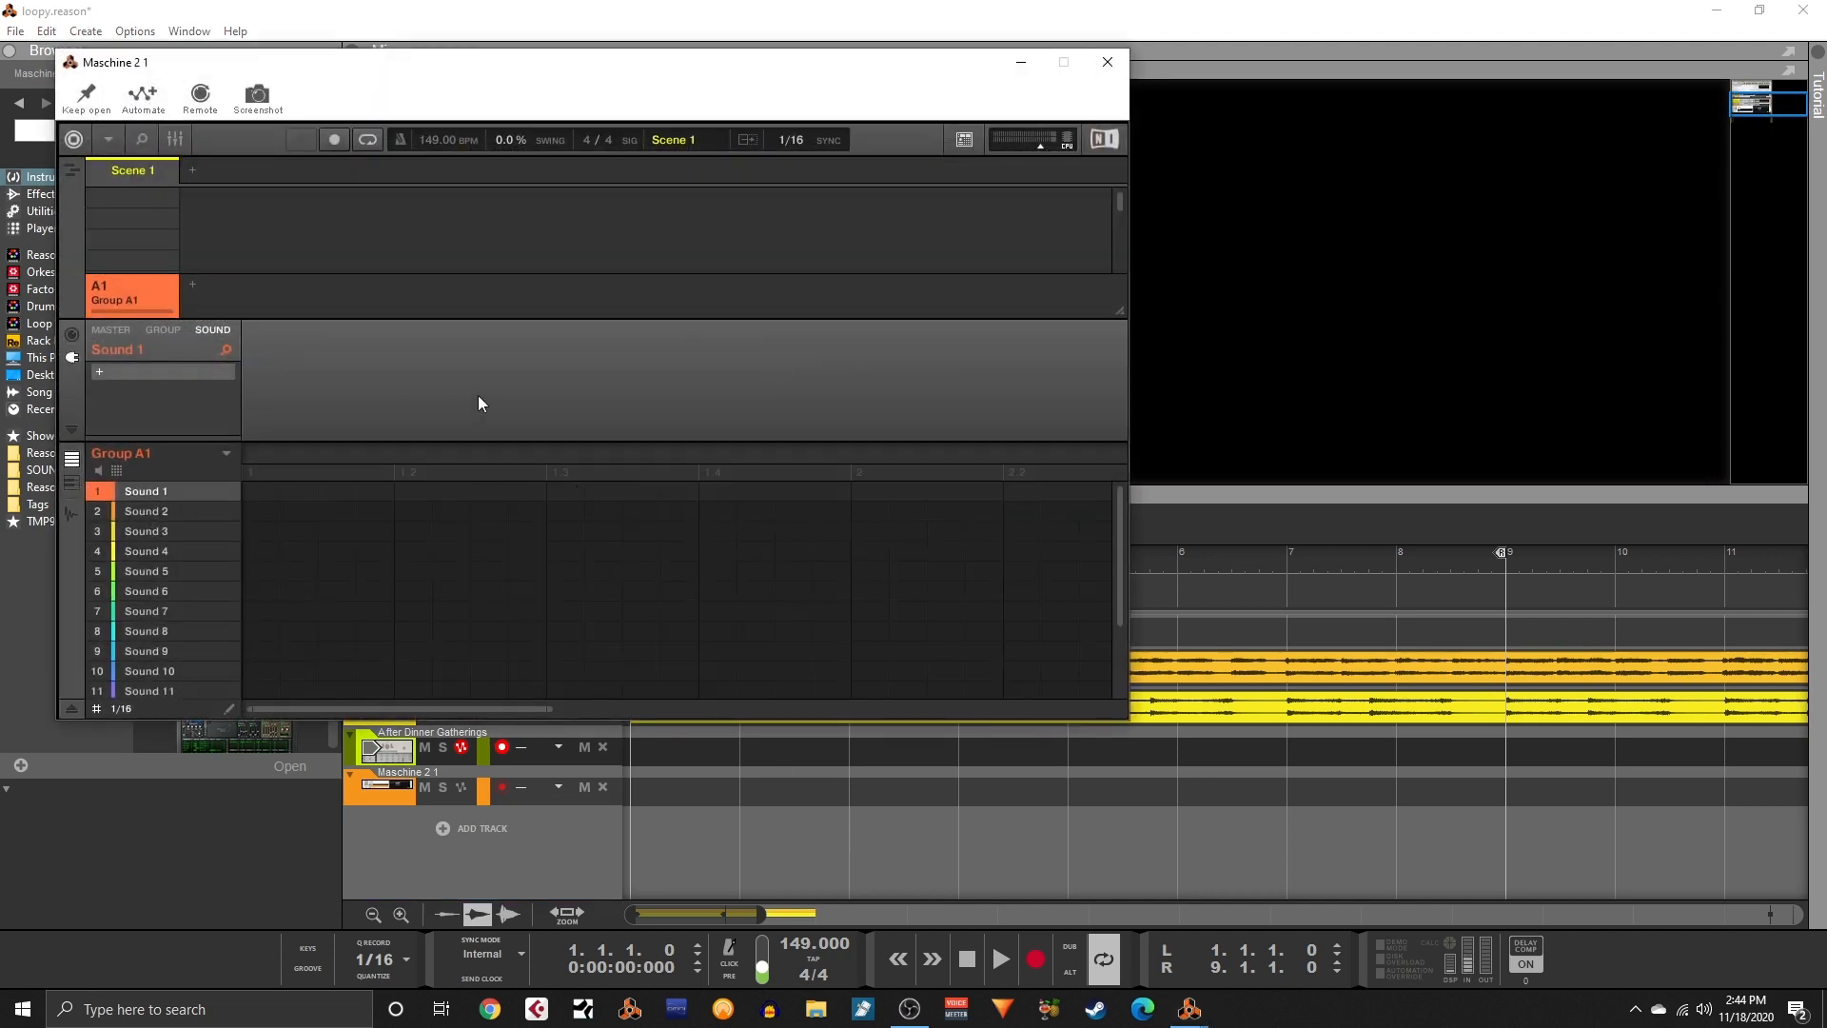
{"action": "left_click", "coordinate": [109, 142]}
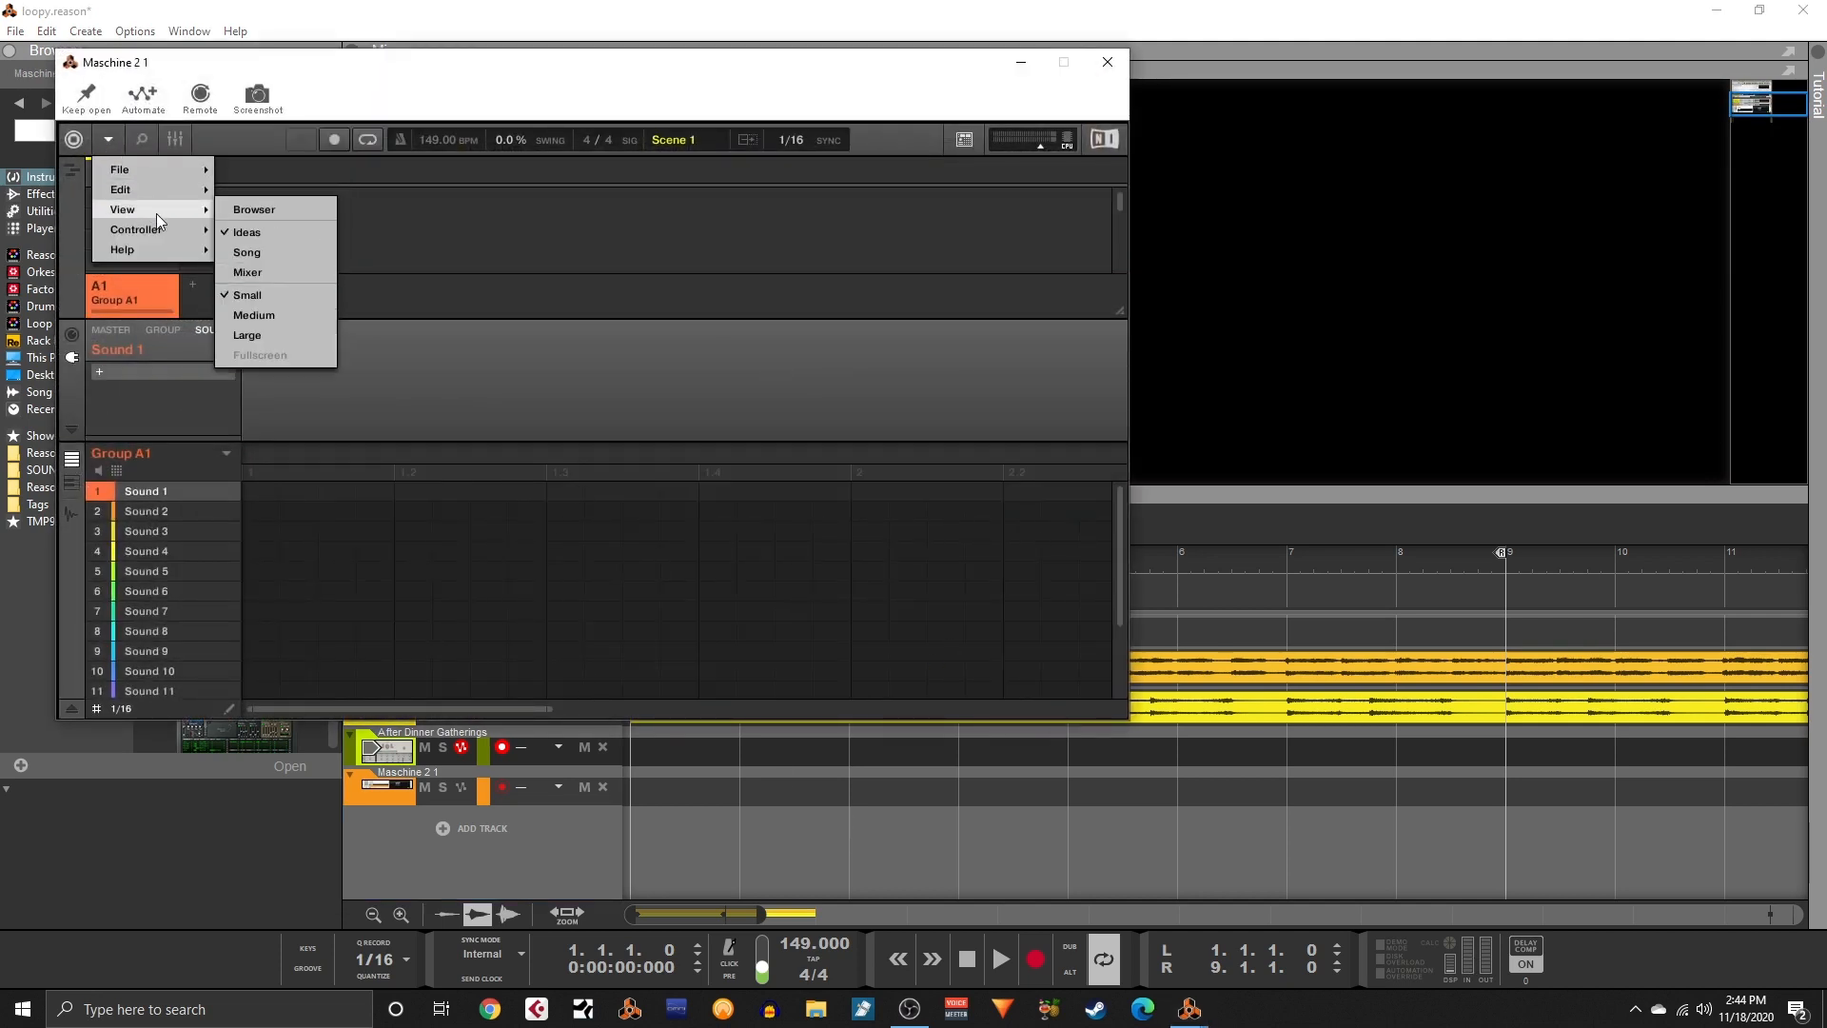
{"action": "left_click", "coordinate": [250, 208]}
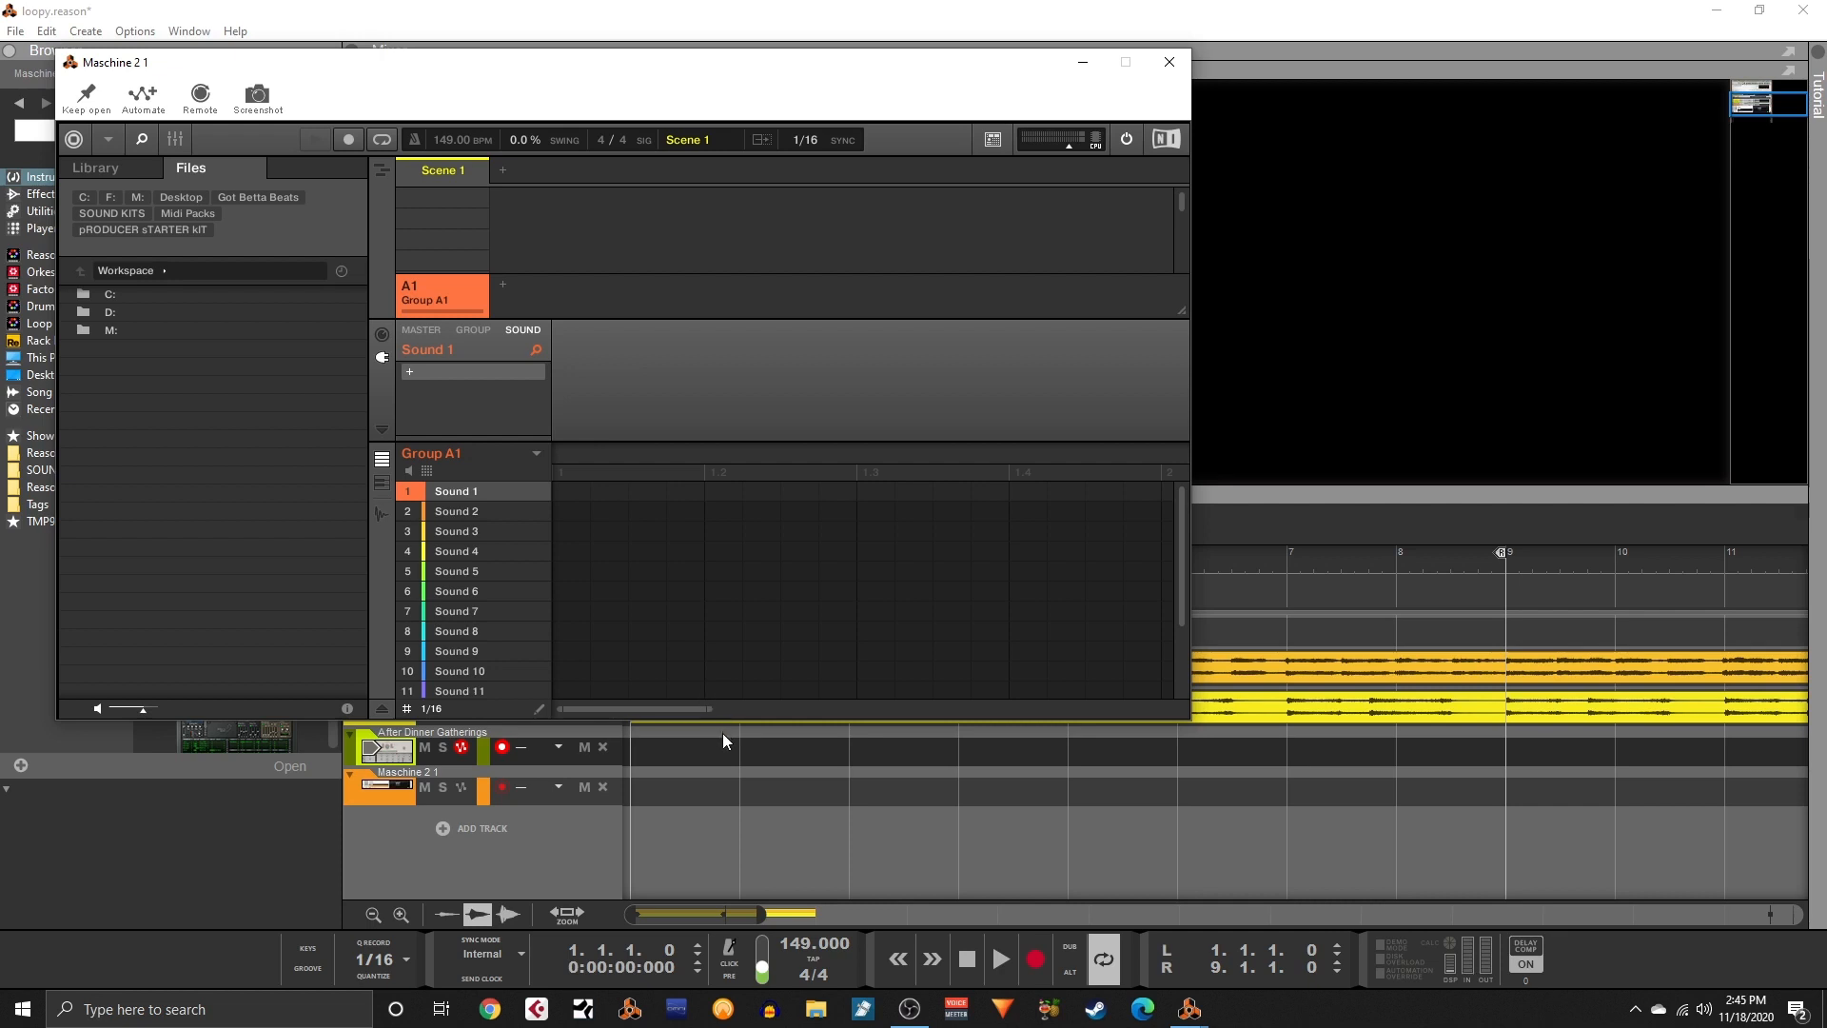
- Open the Hats folder of pRODUCER sTARTER kIT and audition its samples from 808 hats to rEAL oPEN
{"action": "left_click", "coordinate": [130, 227]}
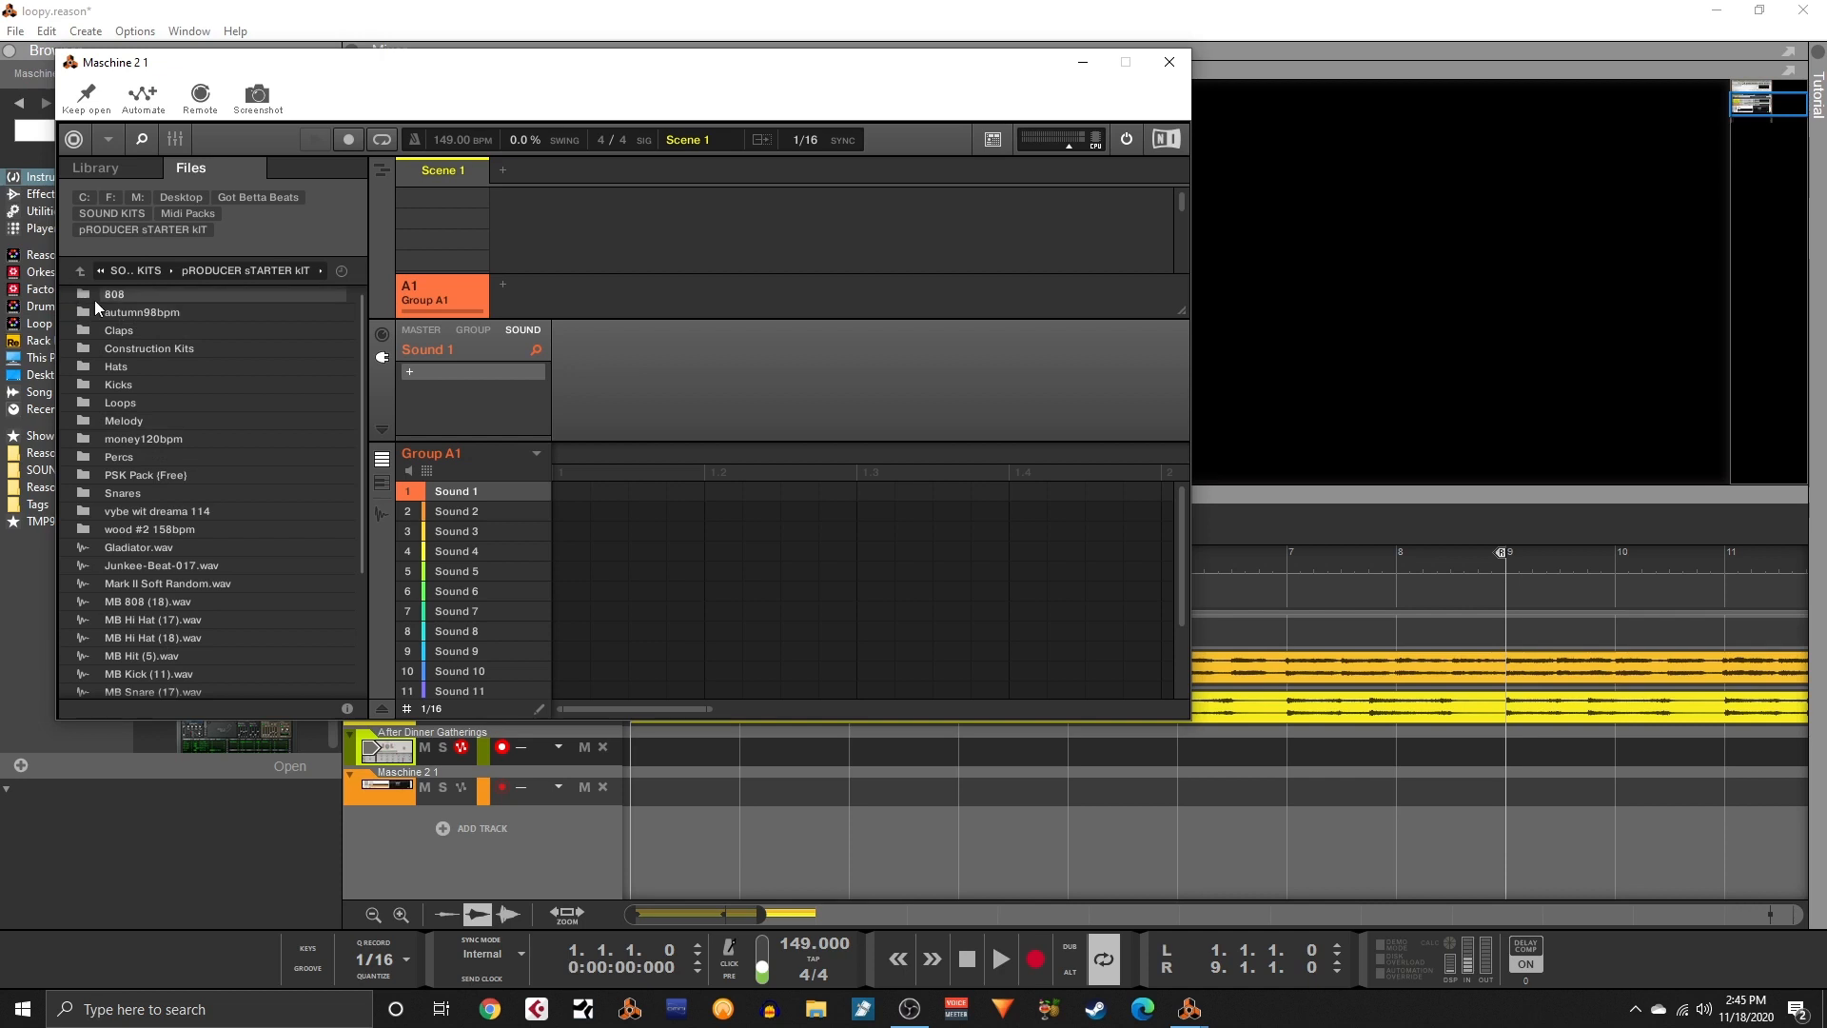
{"action": "double_click", "coordinate": [90, 365]}
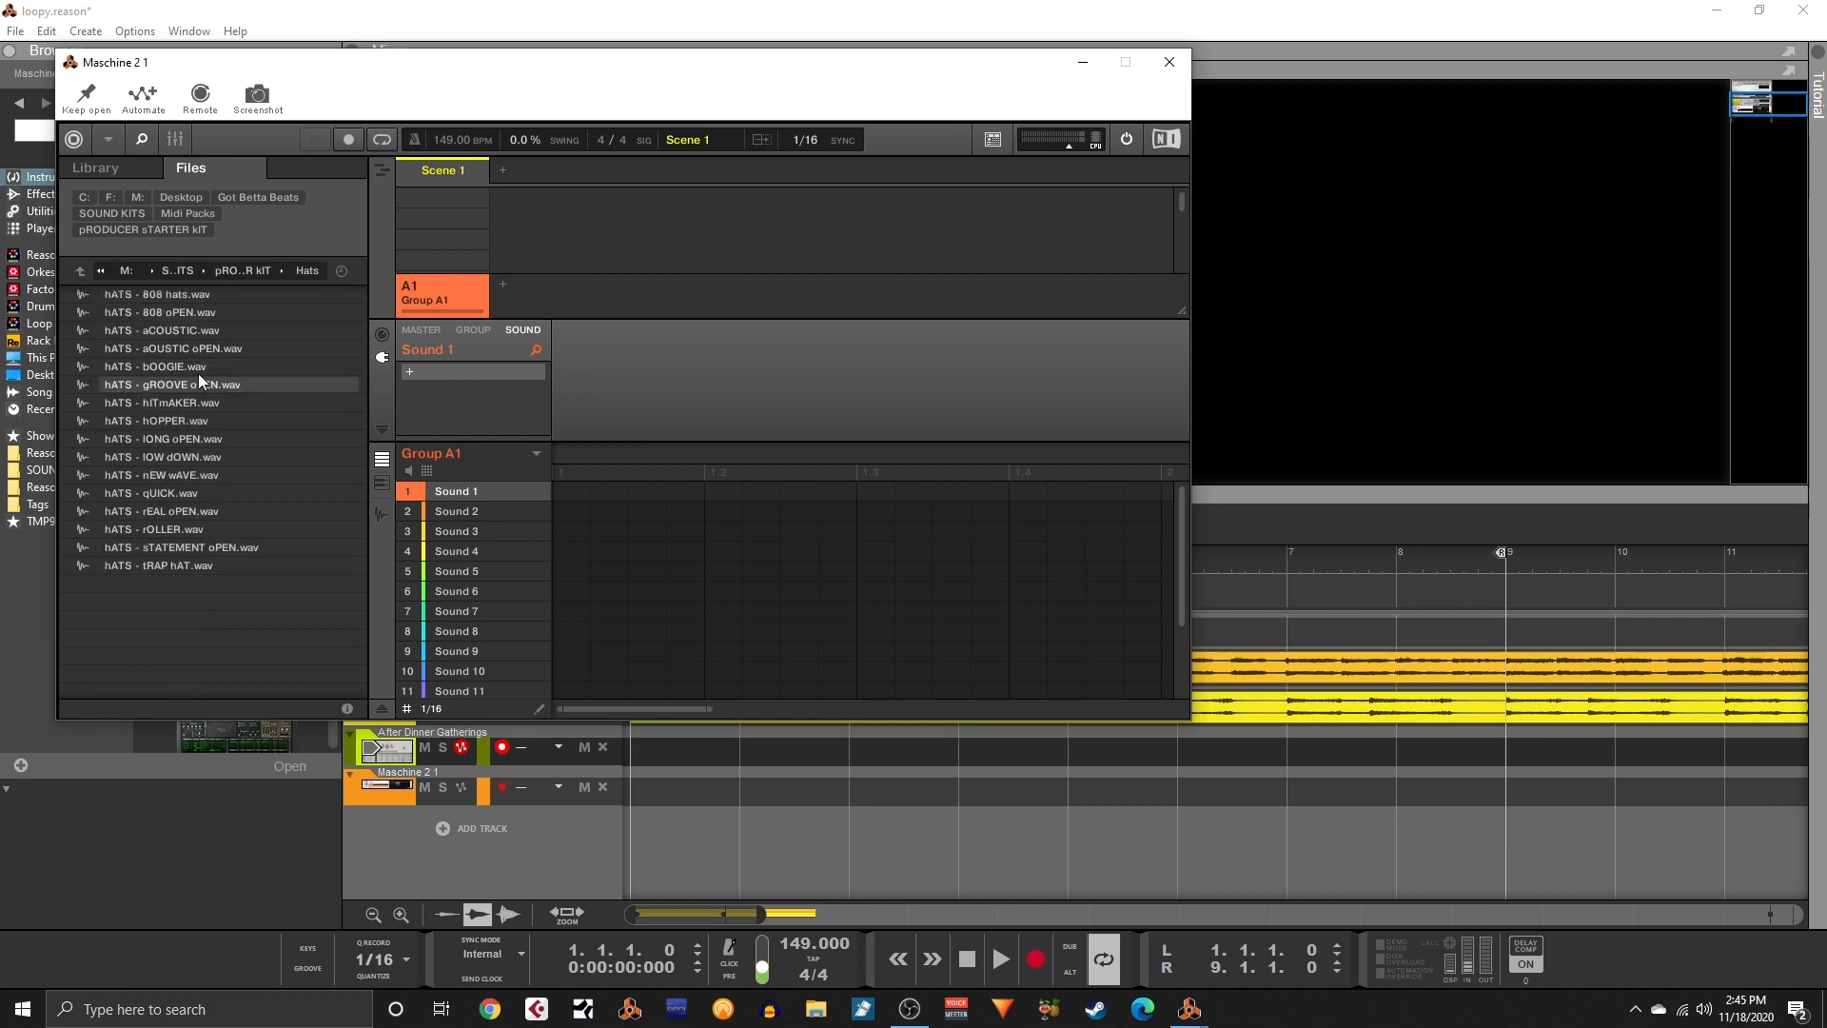
{"action": "left_click", "coordinate": [162, 295]}
{"action": "left_click", "coordinate": [173, 314]}
{"action": "left_click", "coordinate": [164, 332]}
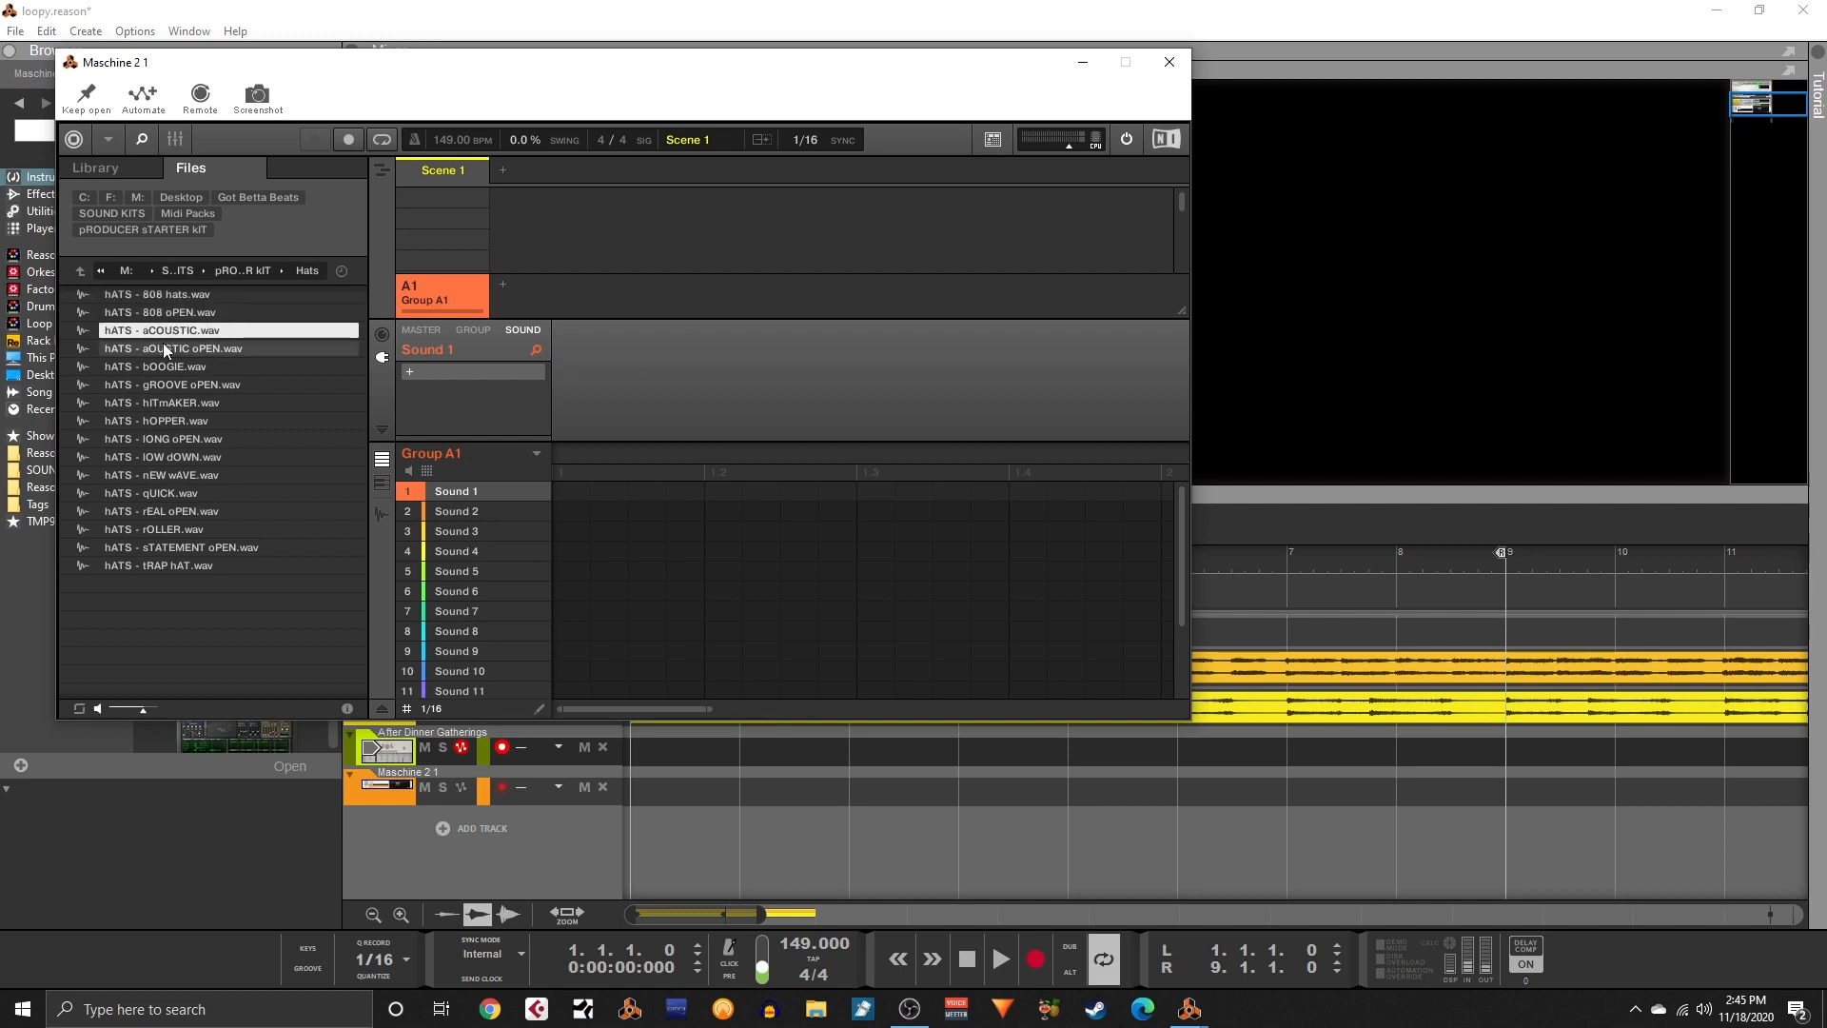
{"action": "left_click", "coordinate": [166, 349]}
{"action": "left_click", "coordinate": [174, 385]}
{"action": "left_click", "coordinate": [172, 373]}
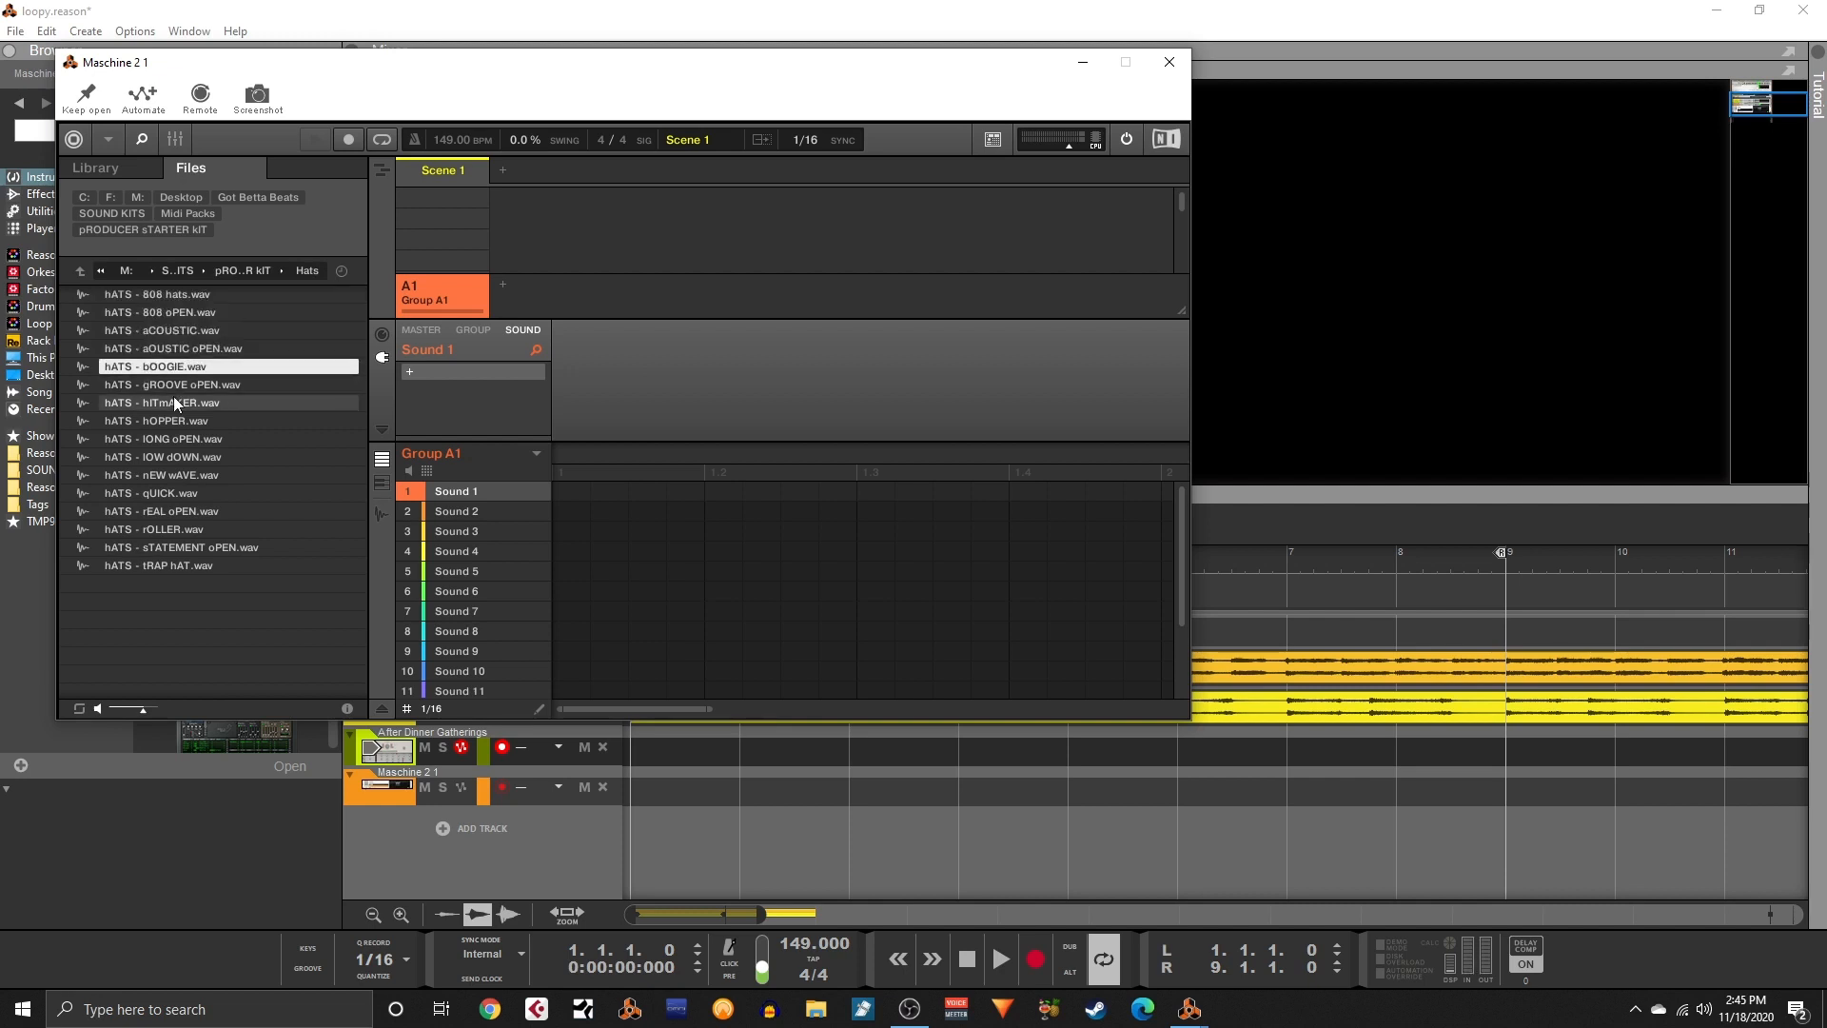
{"action": "left_click", "coordinate": [173, 397]}
{"action": "left_click", "coordinate": [174, 420]}
{"action": "left_click", "coordinate": [175, 440]}
{"action": "left_click", "coordinate": [168, 455]}
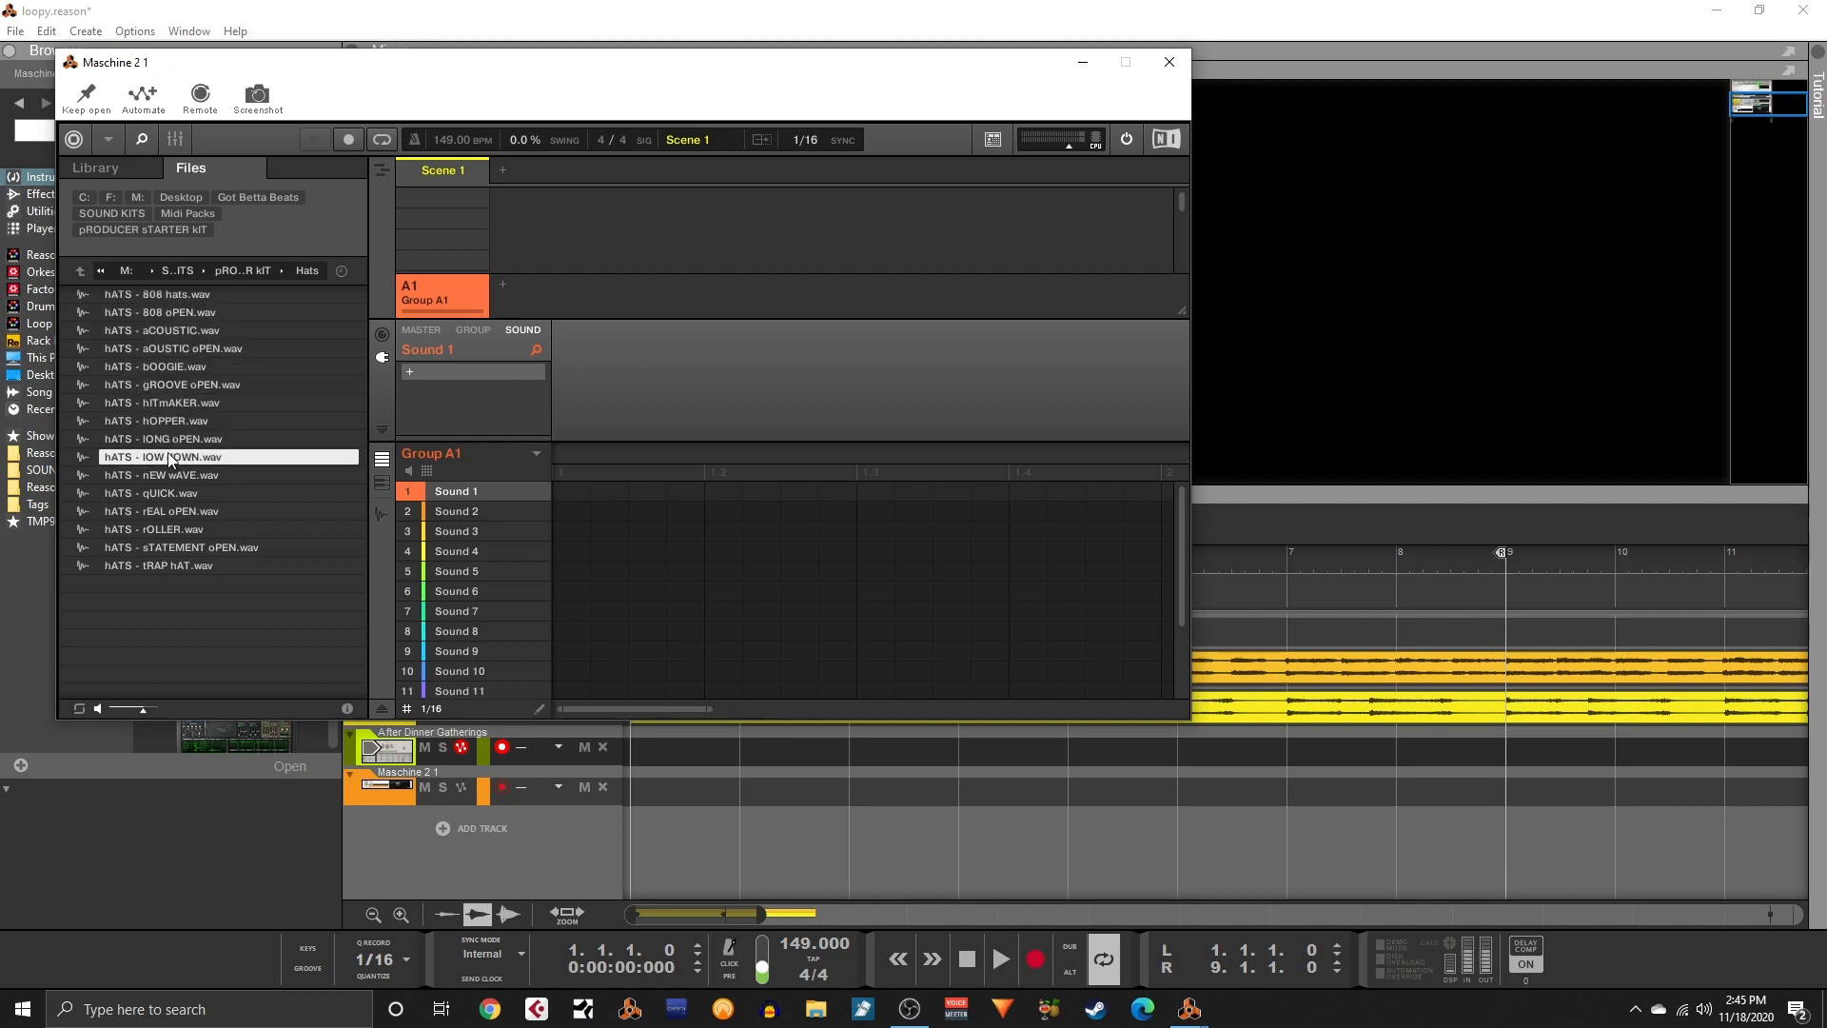
{"action": "left_click", "coordinate": [170, 474]}
{"action": "left_click", "coordinate": [173, 498]}
{"action": "left_click", "coordinate": [177, 514]}
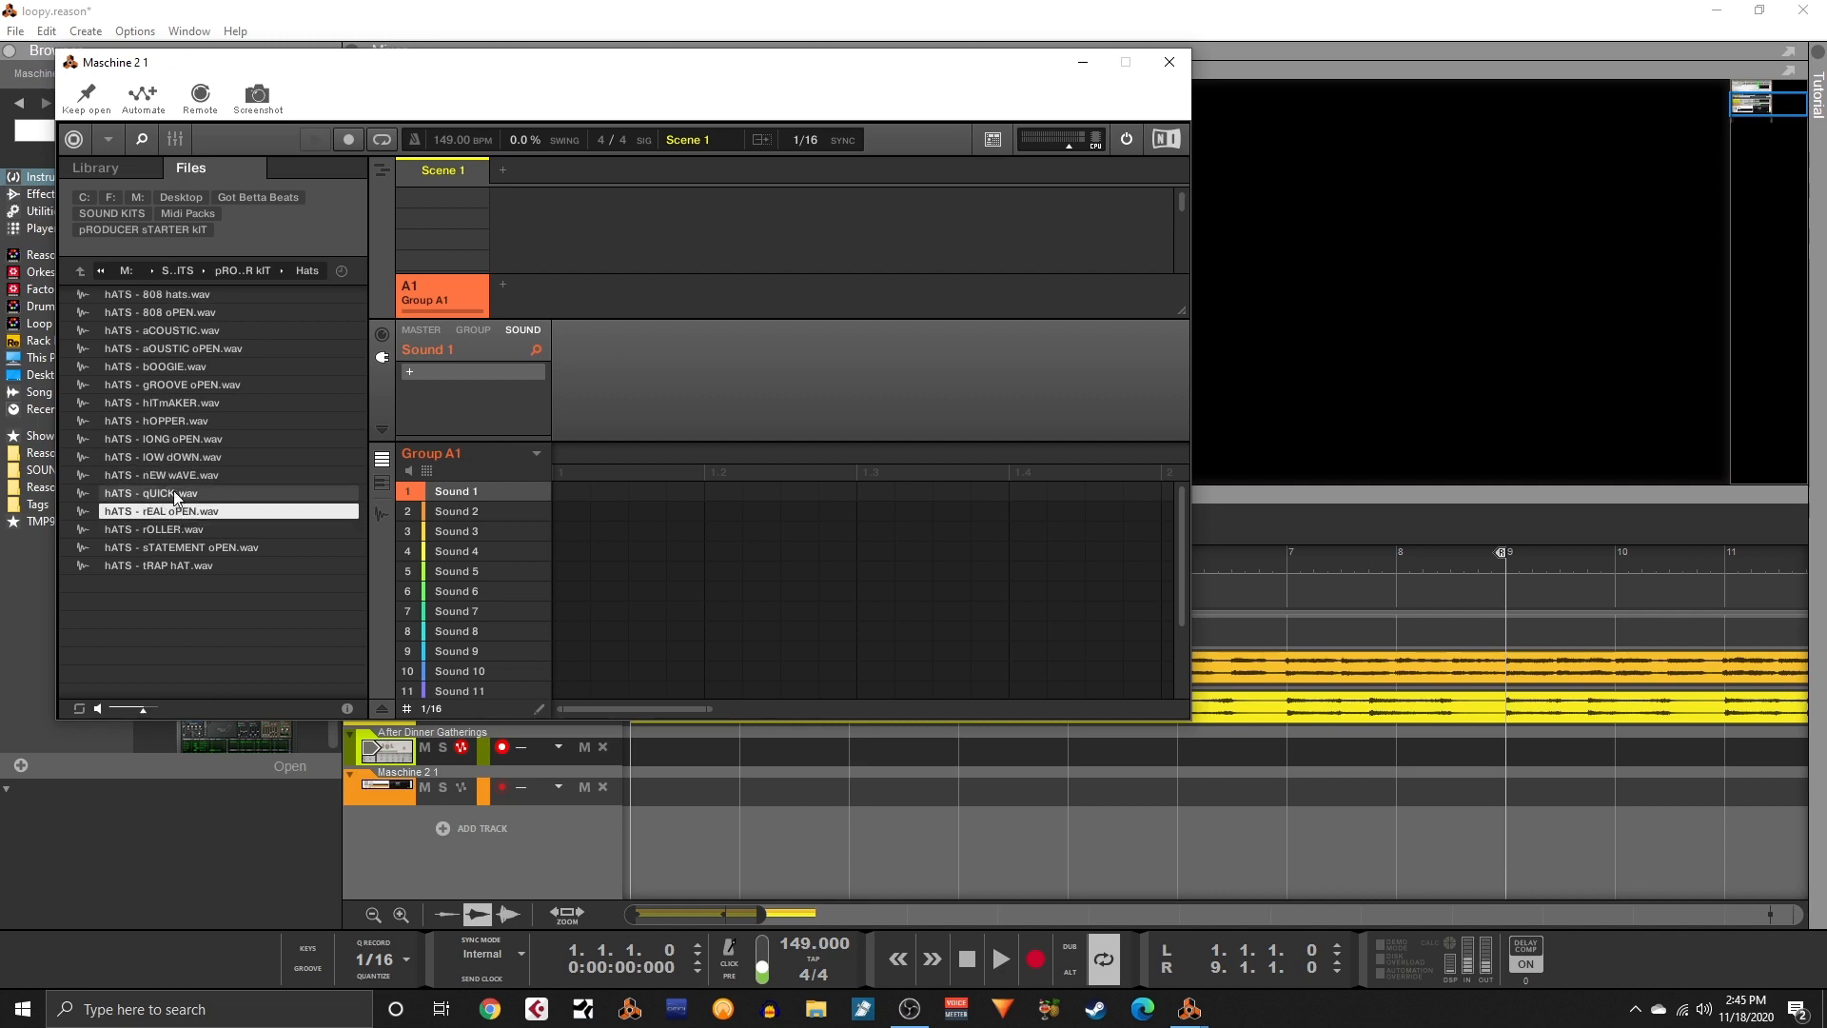
- Load the hATS - nEW wAVE.wav sample into the Sound 3 slot of Group A1
{"action": "left_click", "coordinate": [169, 477]}
{"action": "left_click_drag", "start_coordinate": [170, 477], "coordinate": [454, 529]}
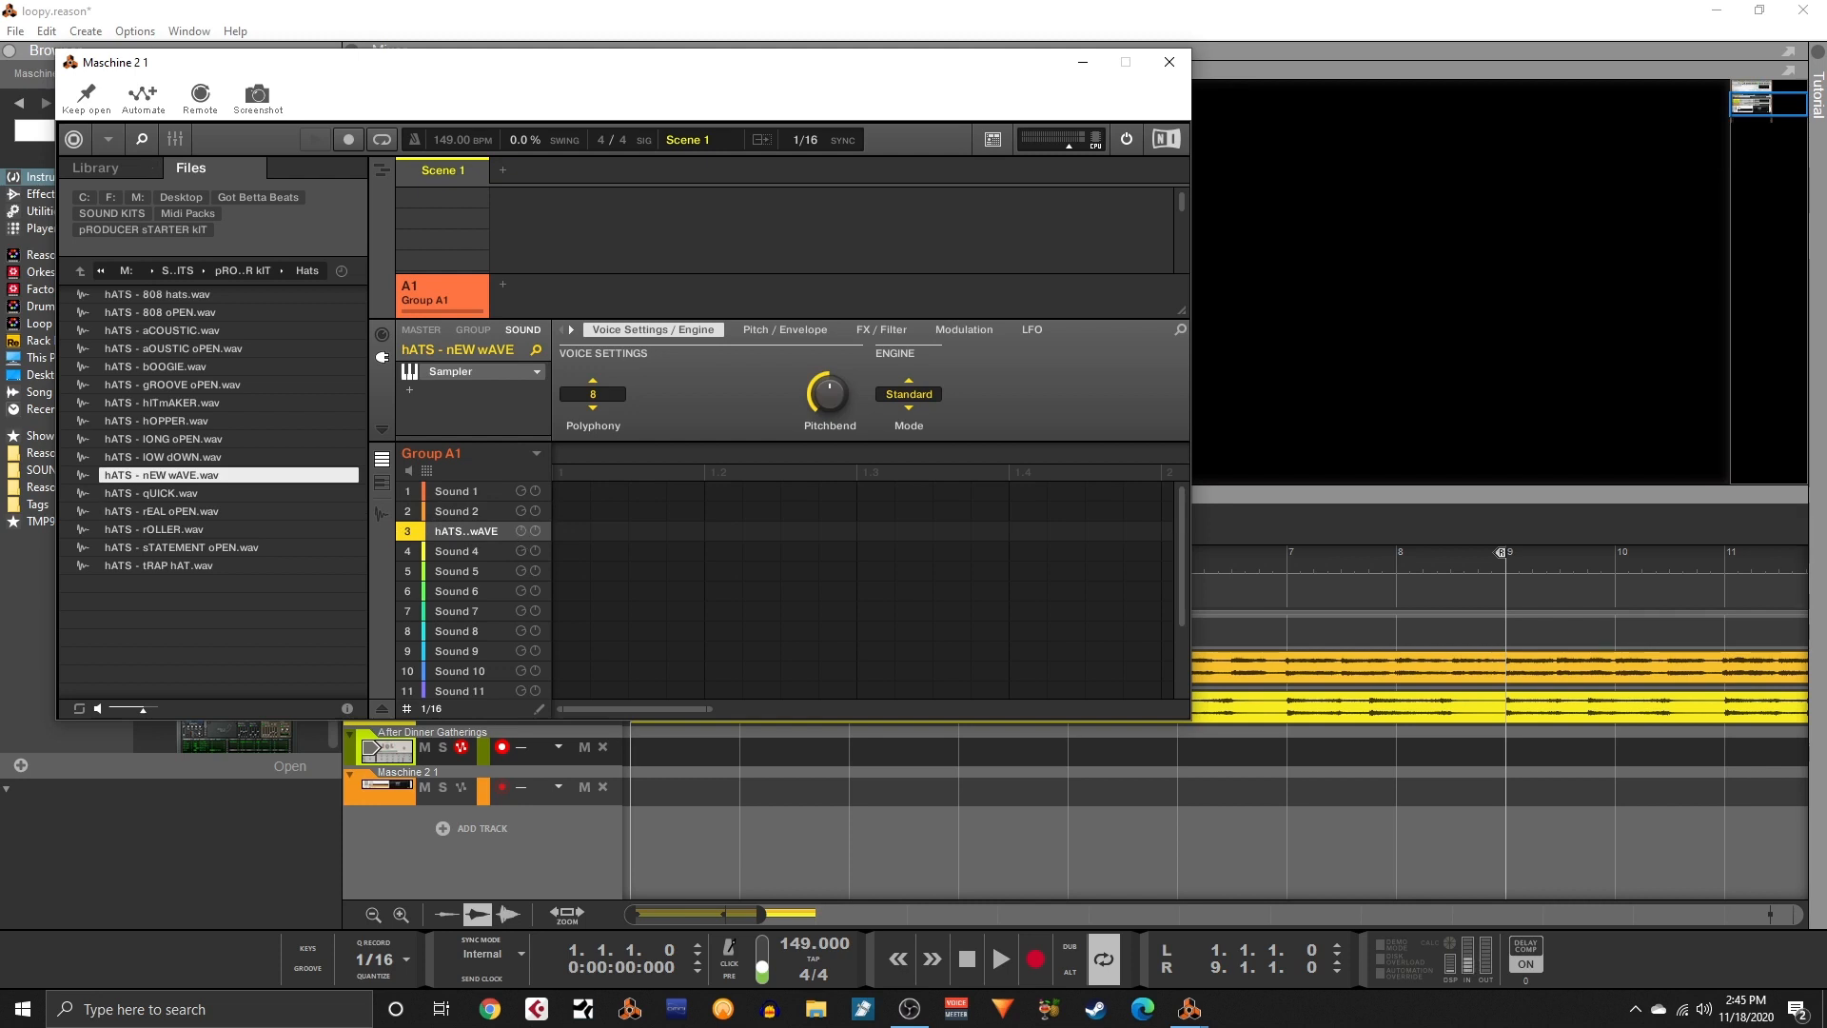
- Shorten the hATS - nEW wAVE sample's play range to end at 44223 and lower its zone gain
{"action": "left_click", "coordinate": [382, 514]}
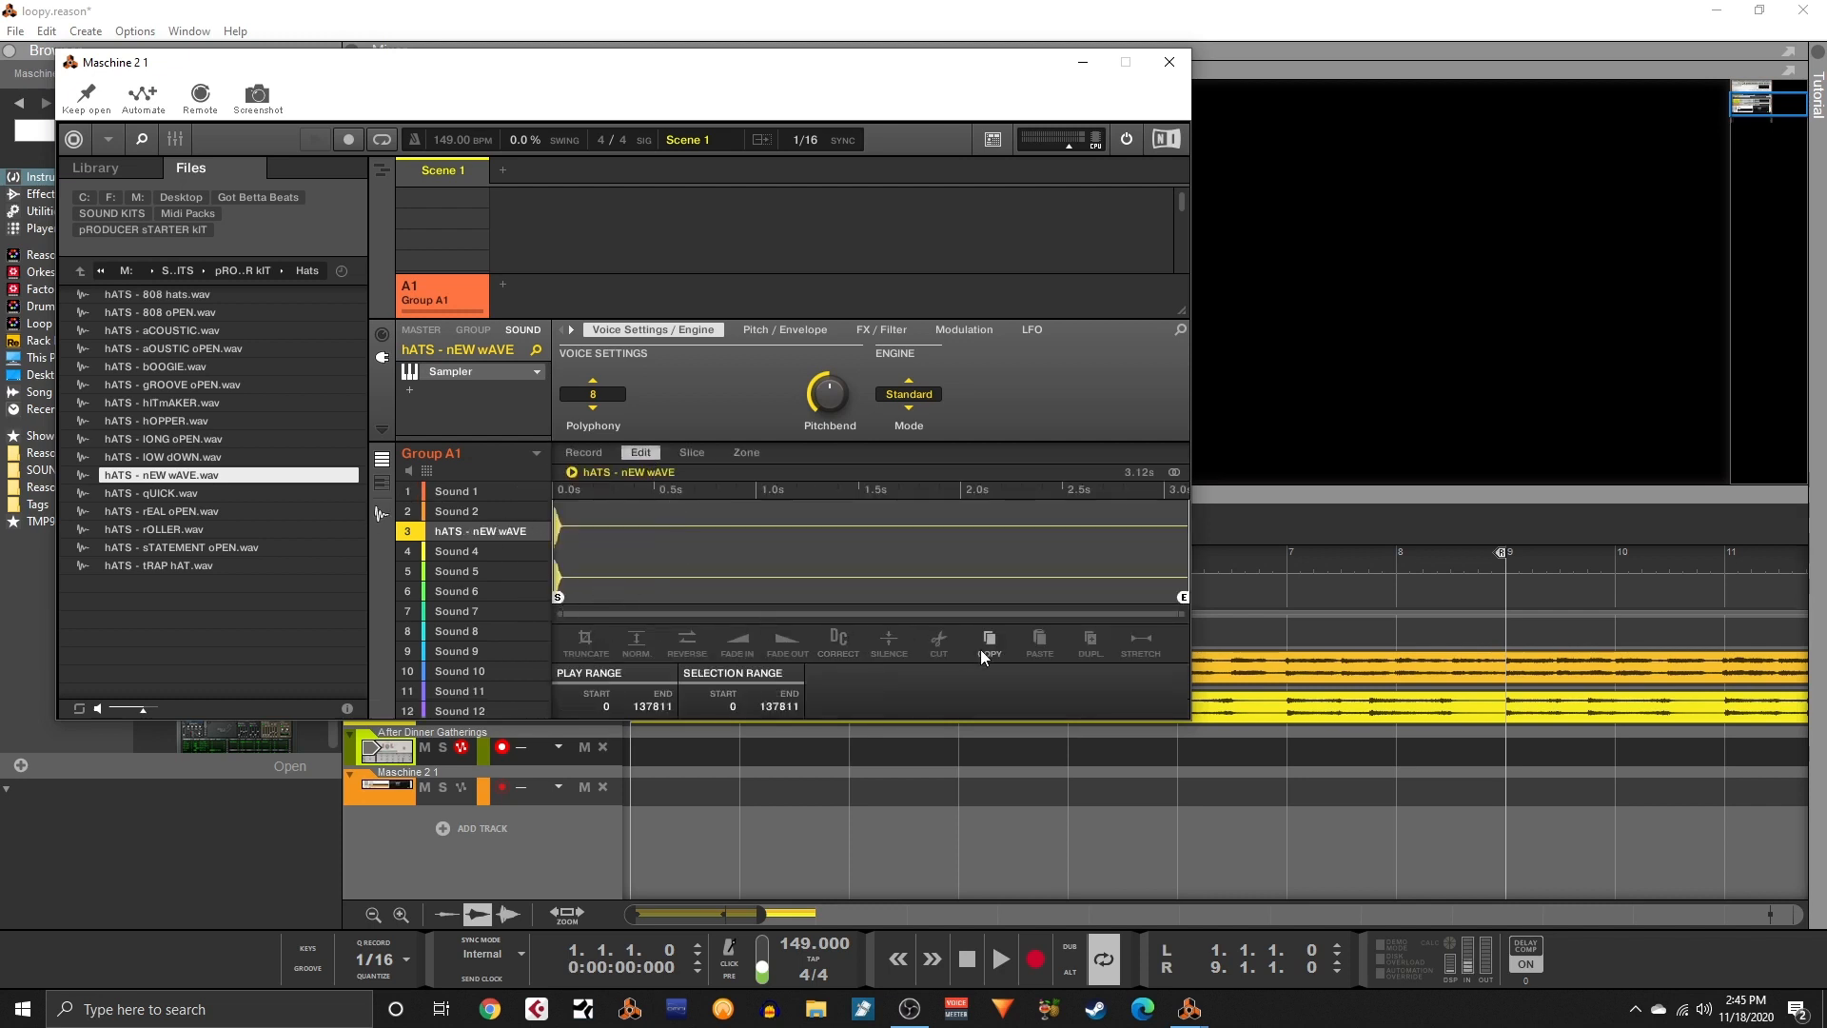
{"action": "mouse_move", "coordinate": [1184, 597]}
{"action": "left_mouse_down"}
{"action": "mouse_move", "coordinate": [726, 561]}
{"action": "mouse_move", "coordinate": [757, 553]}
{"action": "left_mouse_up"}
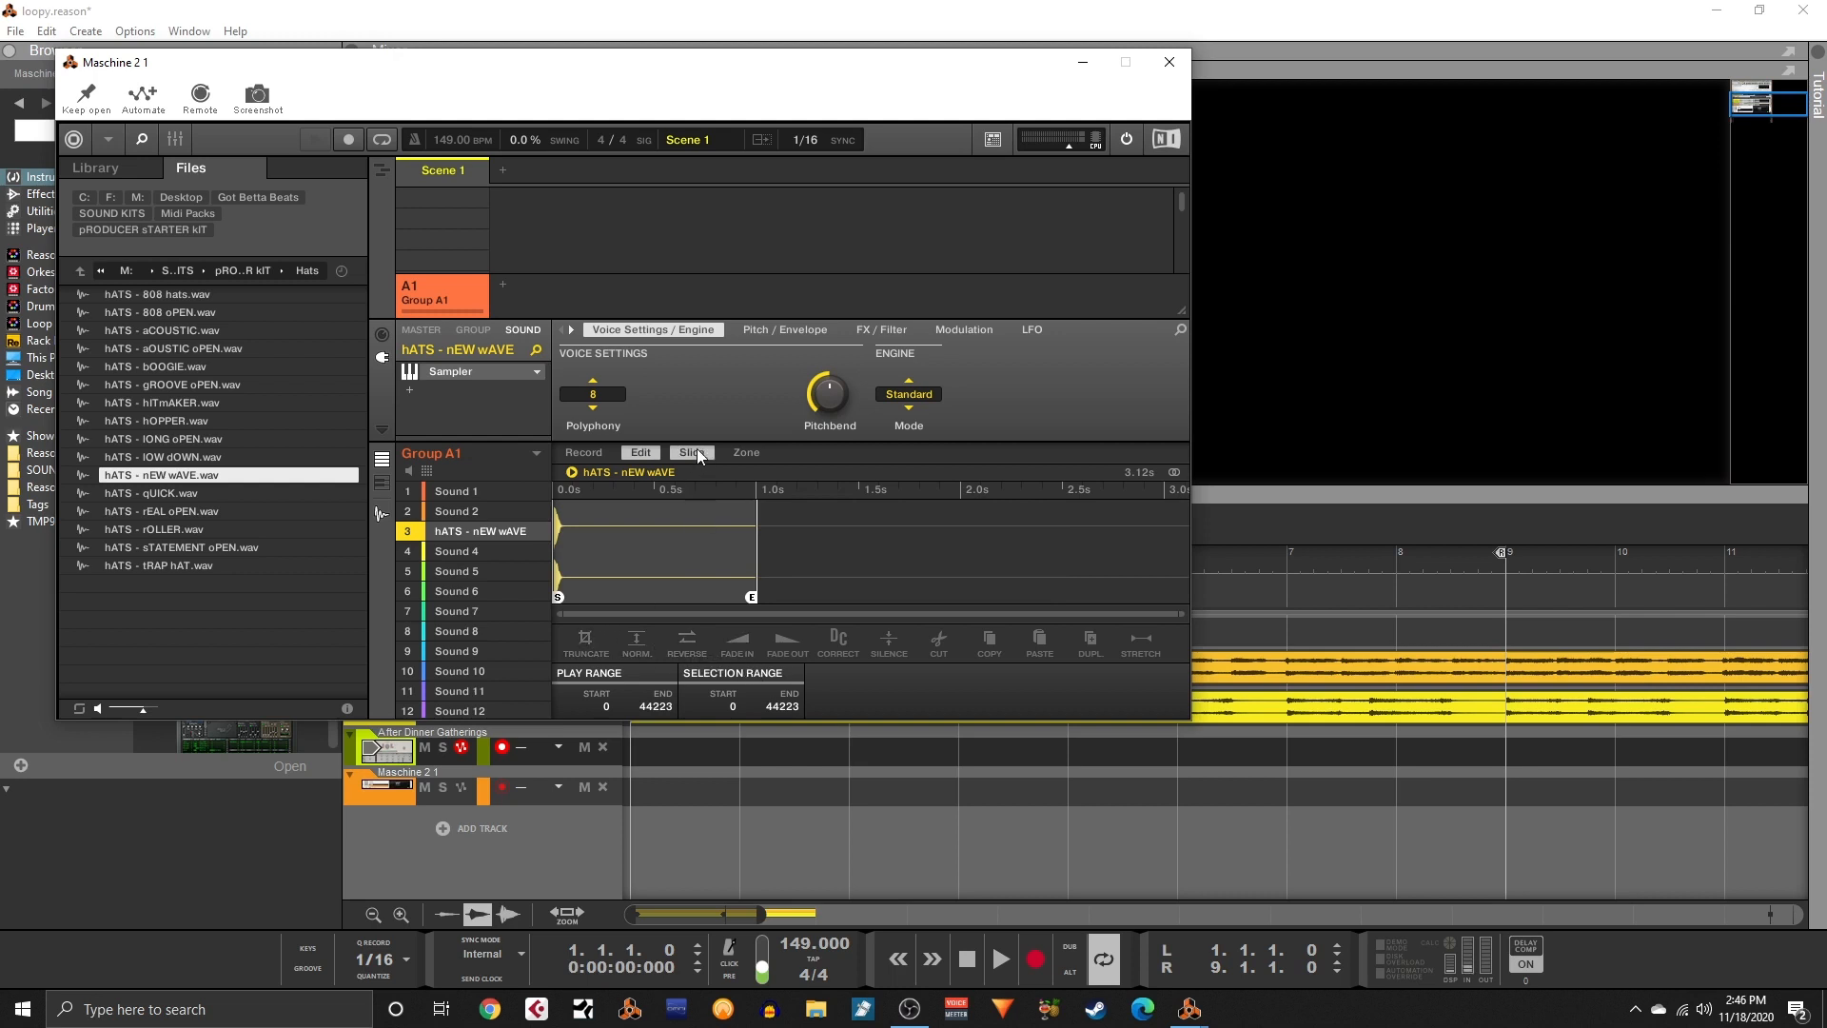
{"action": "left_click", "coordinate": [748, 452]}
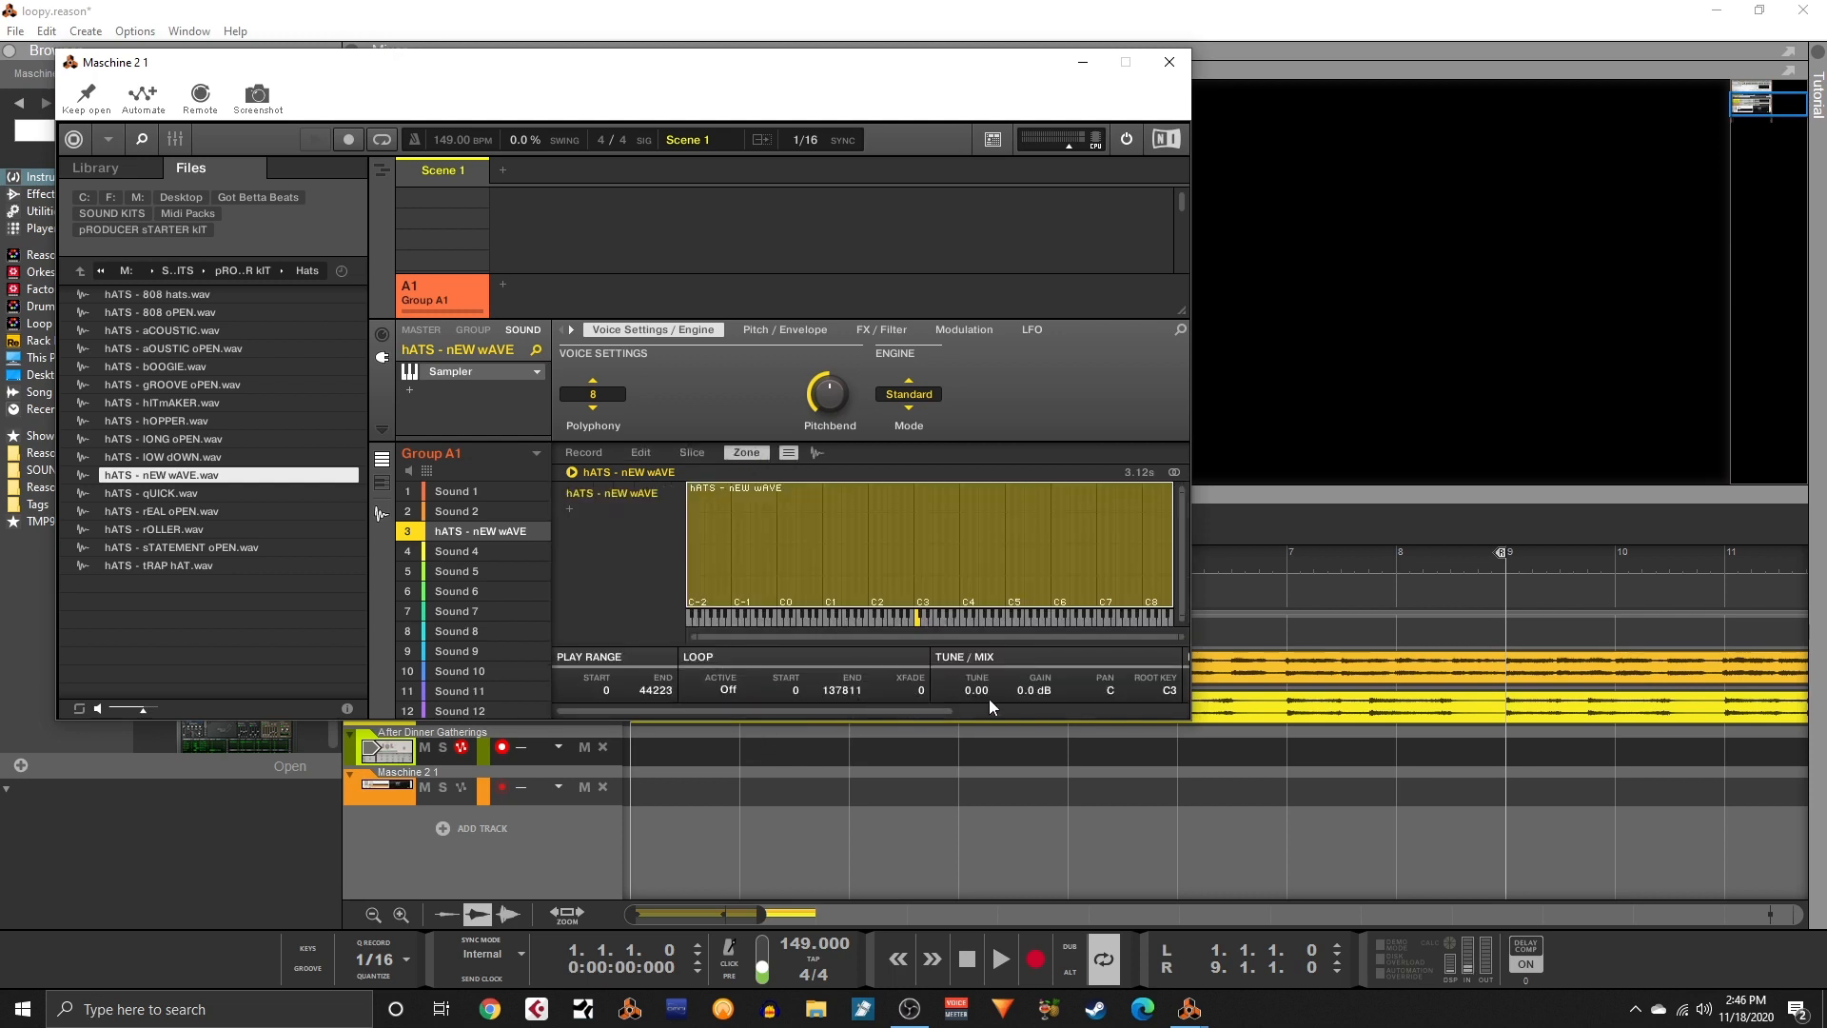
{"action": "left_click_drag", "start_coordinate": [1019, 693], "coordinate": [1019, 731]}
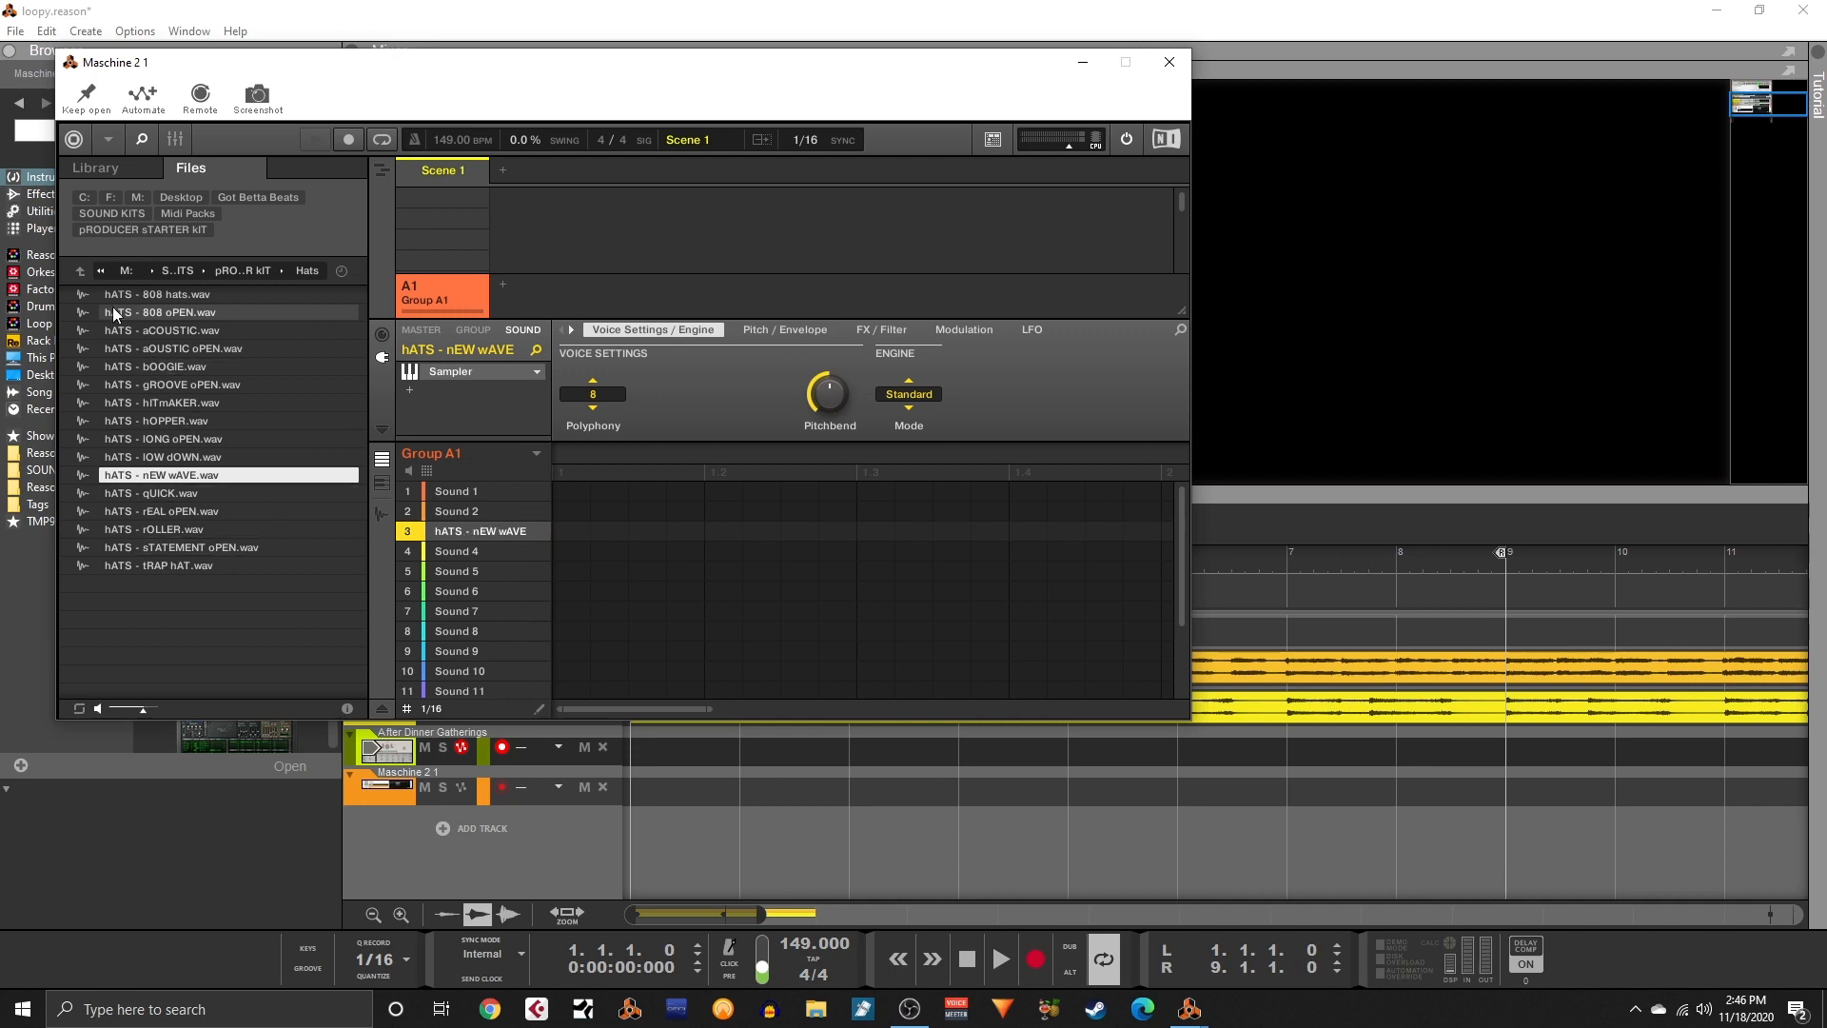
- Audition more hat samples and load hATS - sTATEMENT oPEN.wav into the Sound 4 slot
{"action": "left_click", "coordinate": [190, 531]}
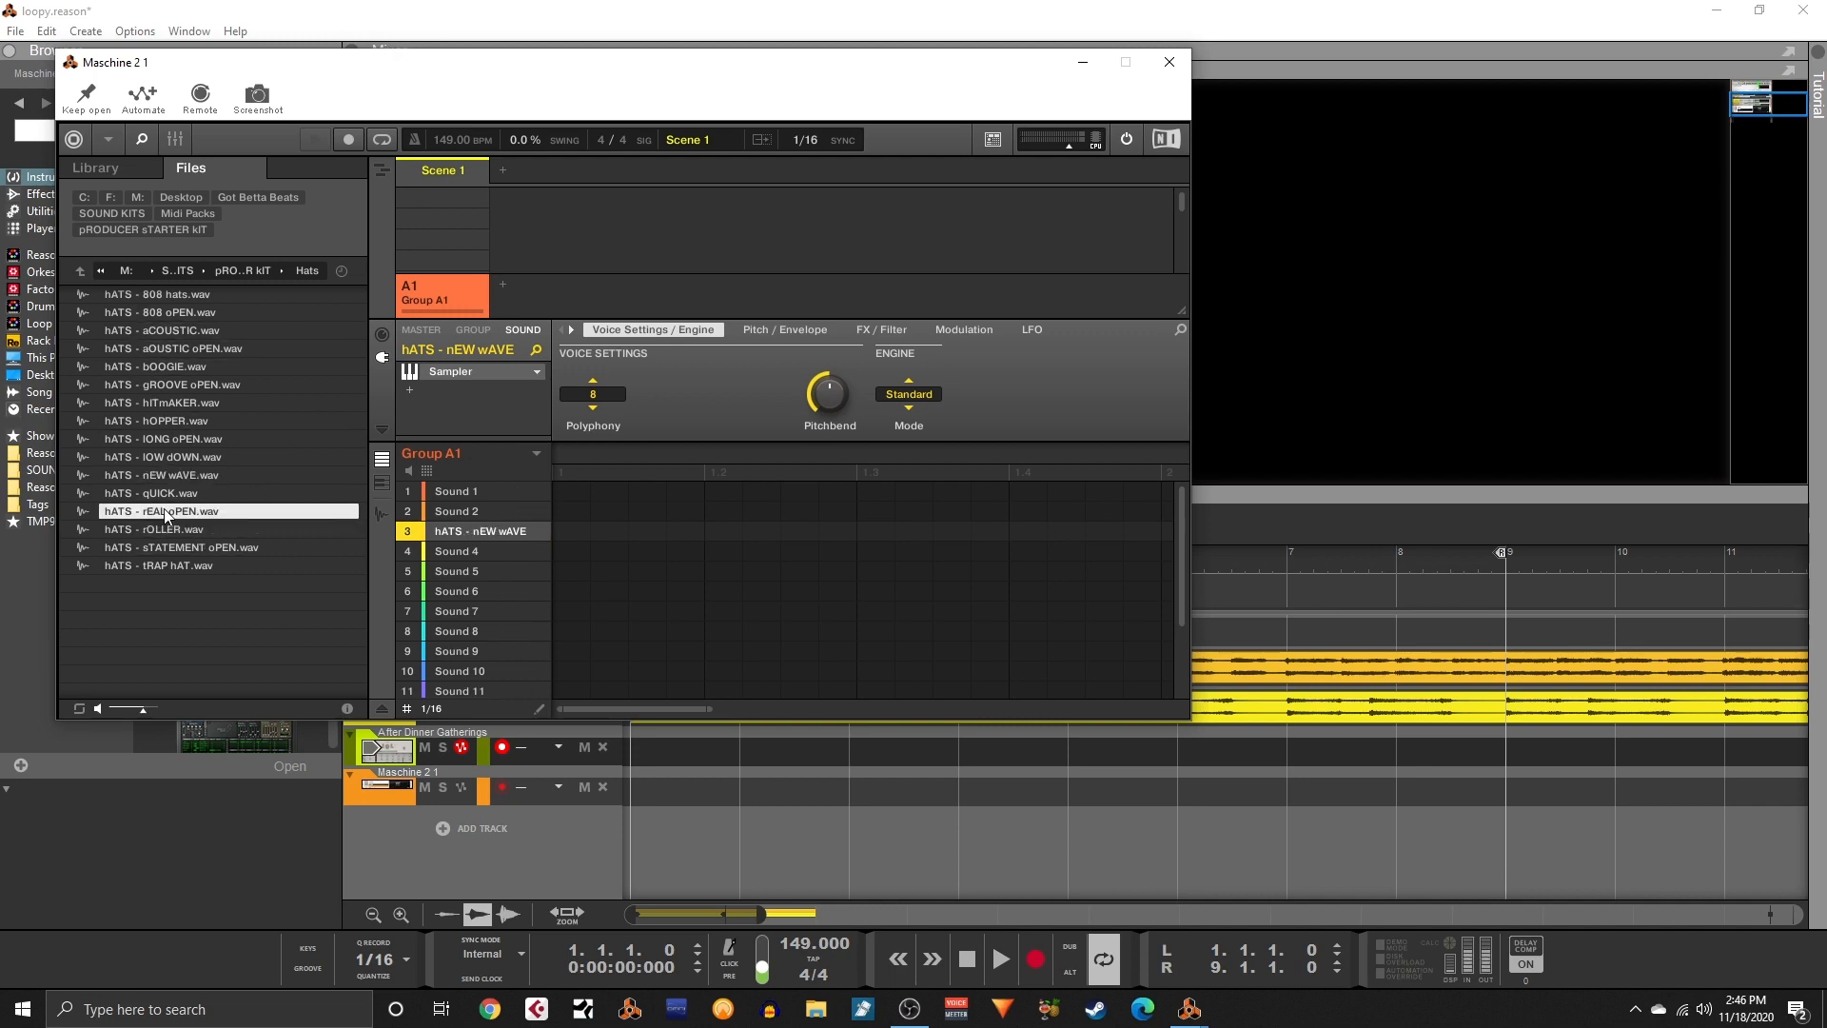
{"action": "left_click", "coordinate": [175, 545]}
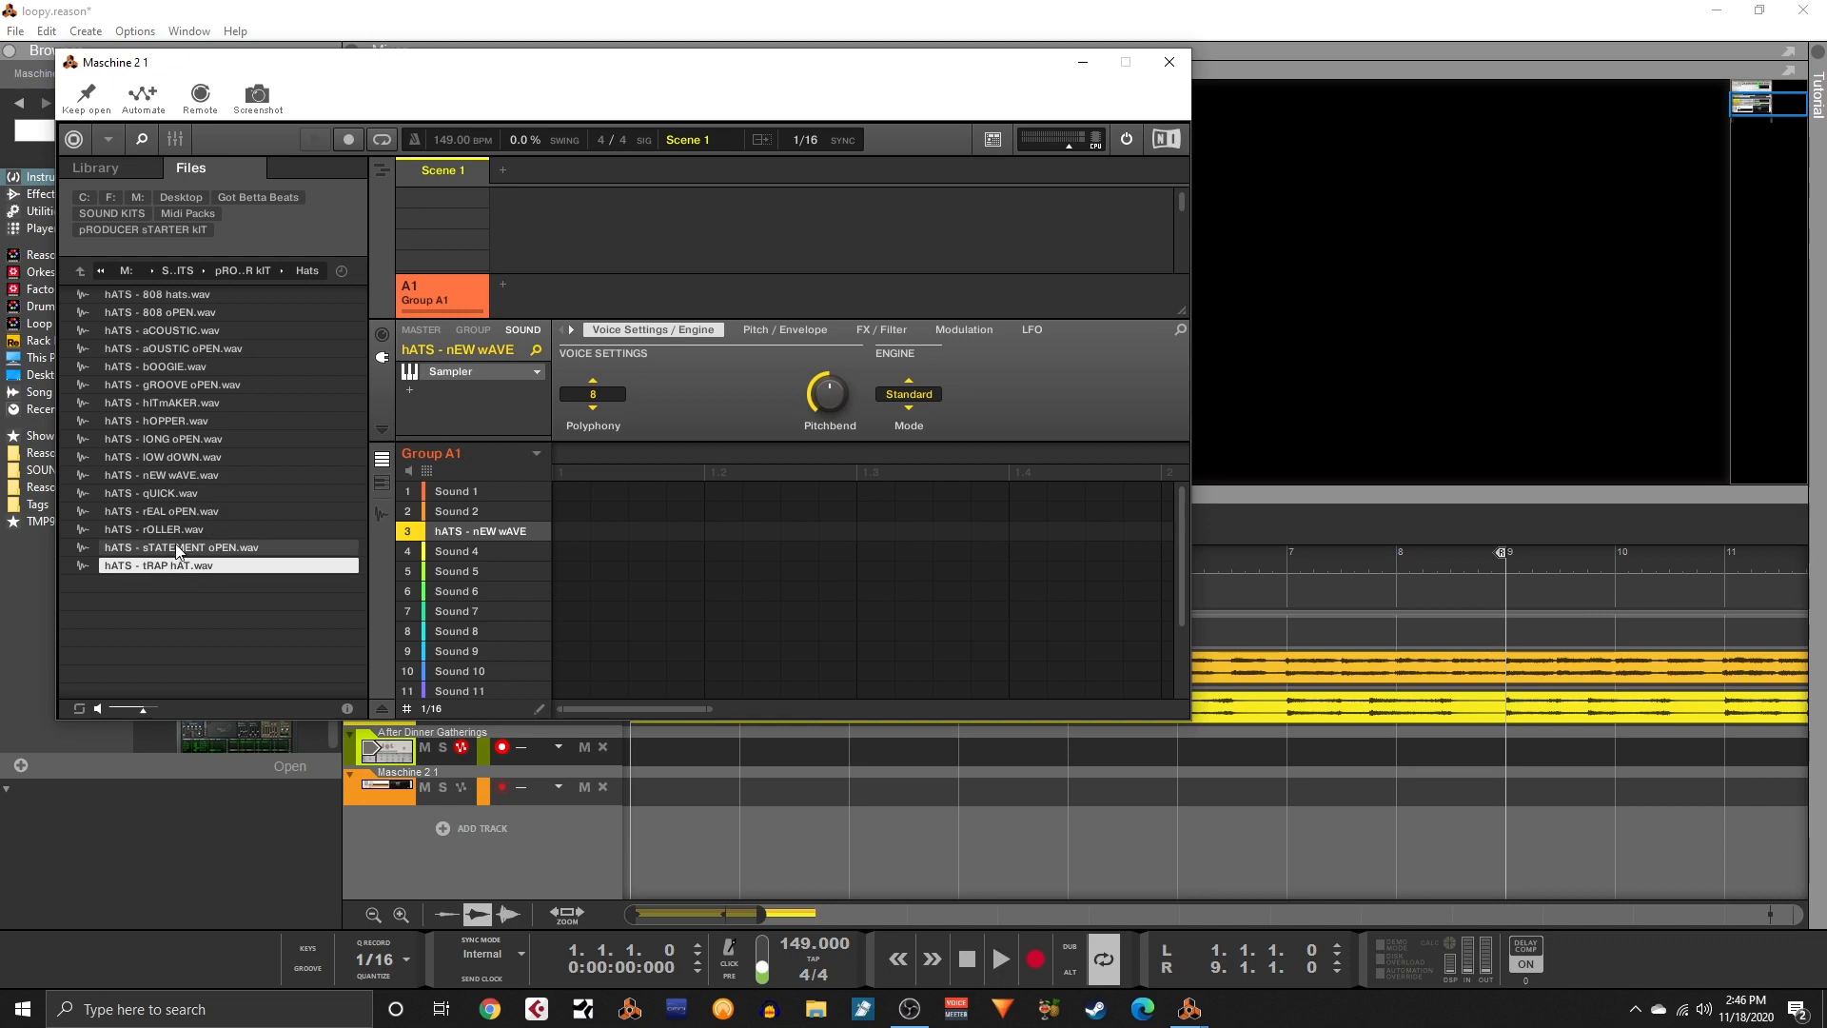
{"action": "left_click_drag", "start_coordinate": [171, 550], "coordinate": [453, 551]}
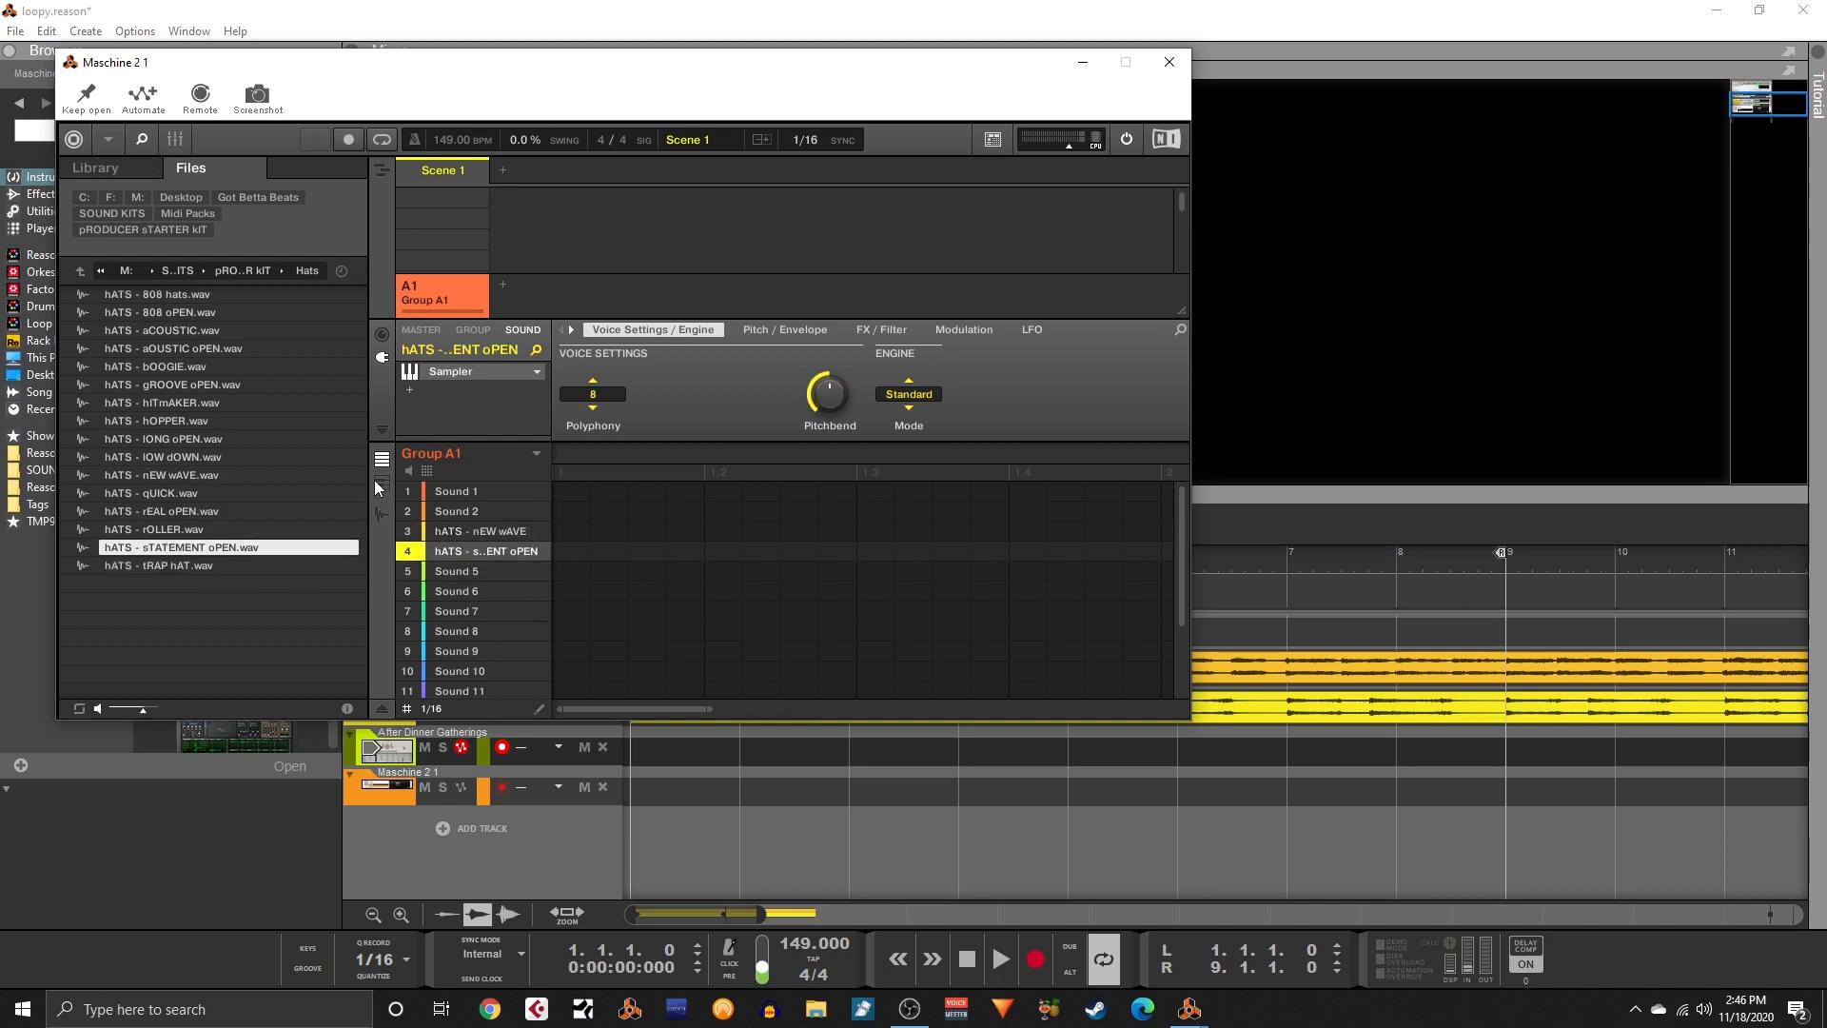
- Adjust the tuning of the hATS - sTATEMENT oPEN sample in its zone settings
{"action": "left_click", "coordinate": [382, 515]}
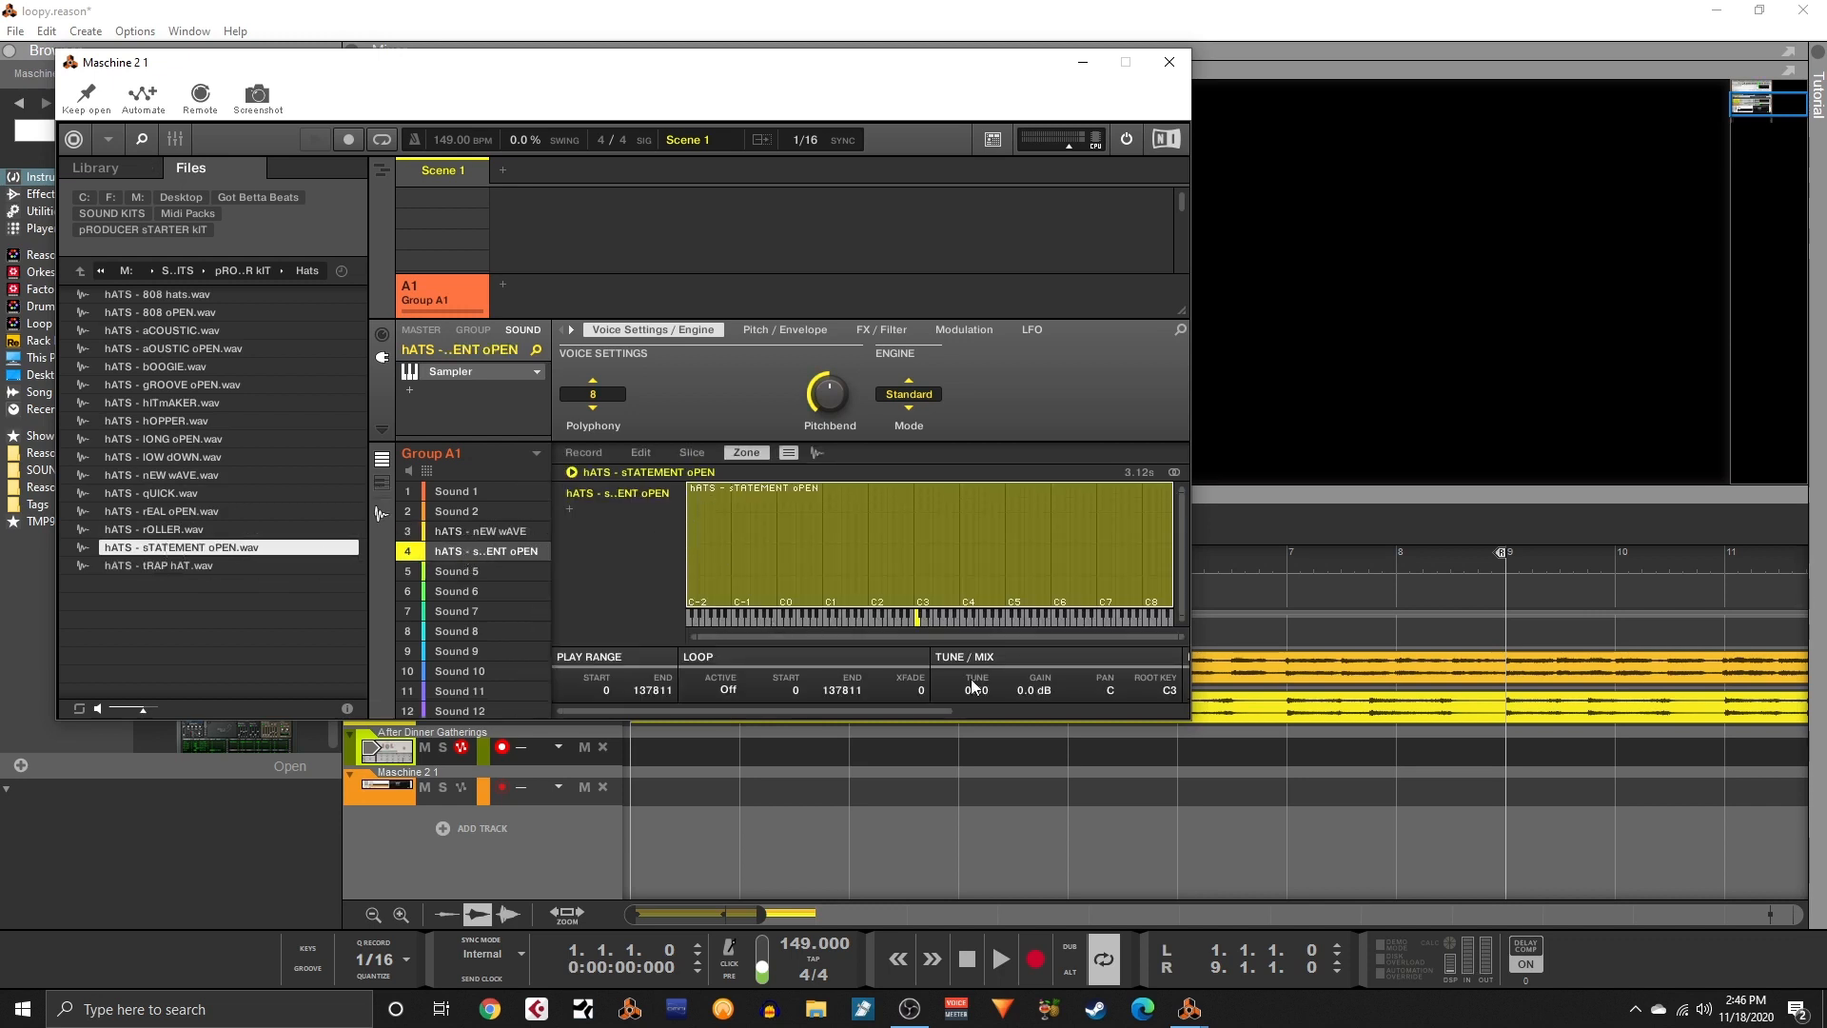
{"action": "left_click_drag", "start_coordinate": [973, 693], "coordinate": [973, 762]}
{"action": "left_click_drag", "start_coordinate": [973, 690], "coordinate": [973, 671]}
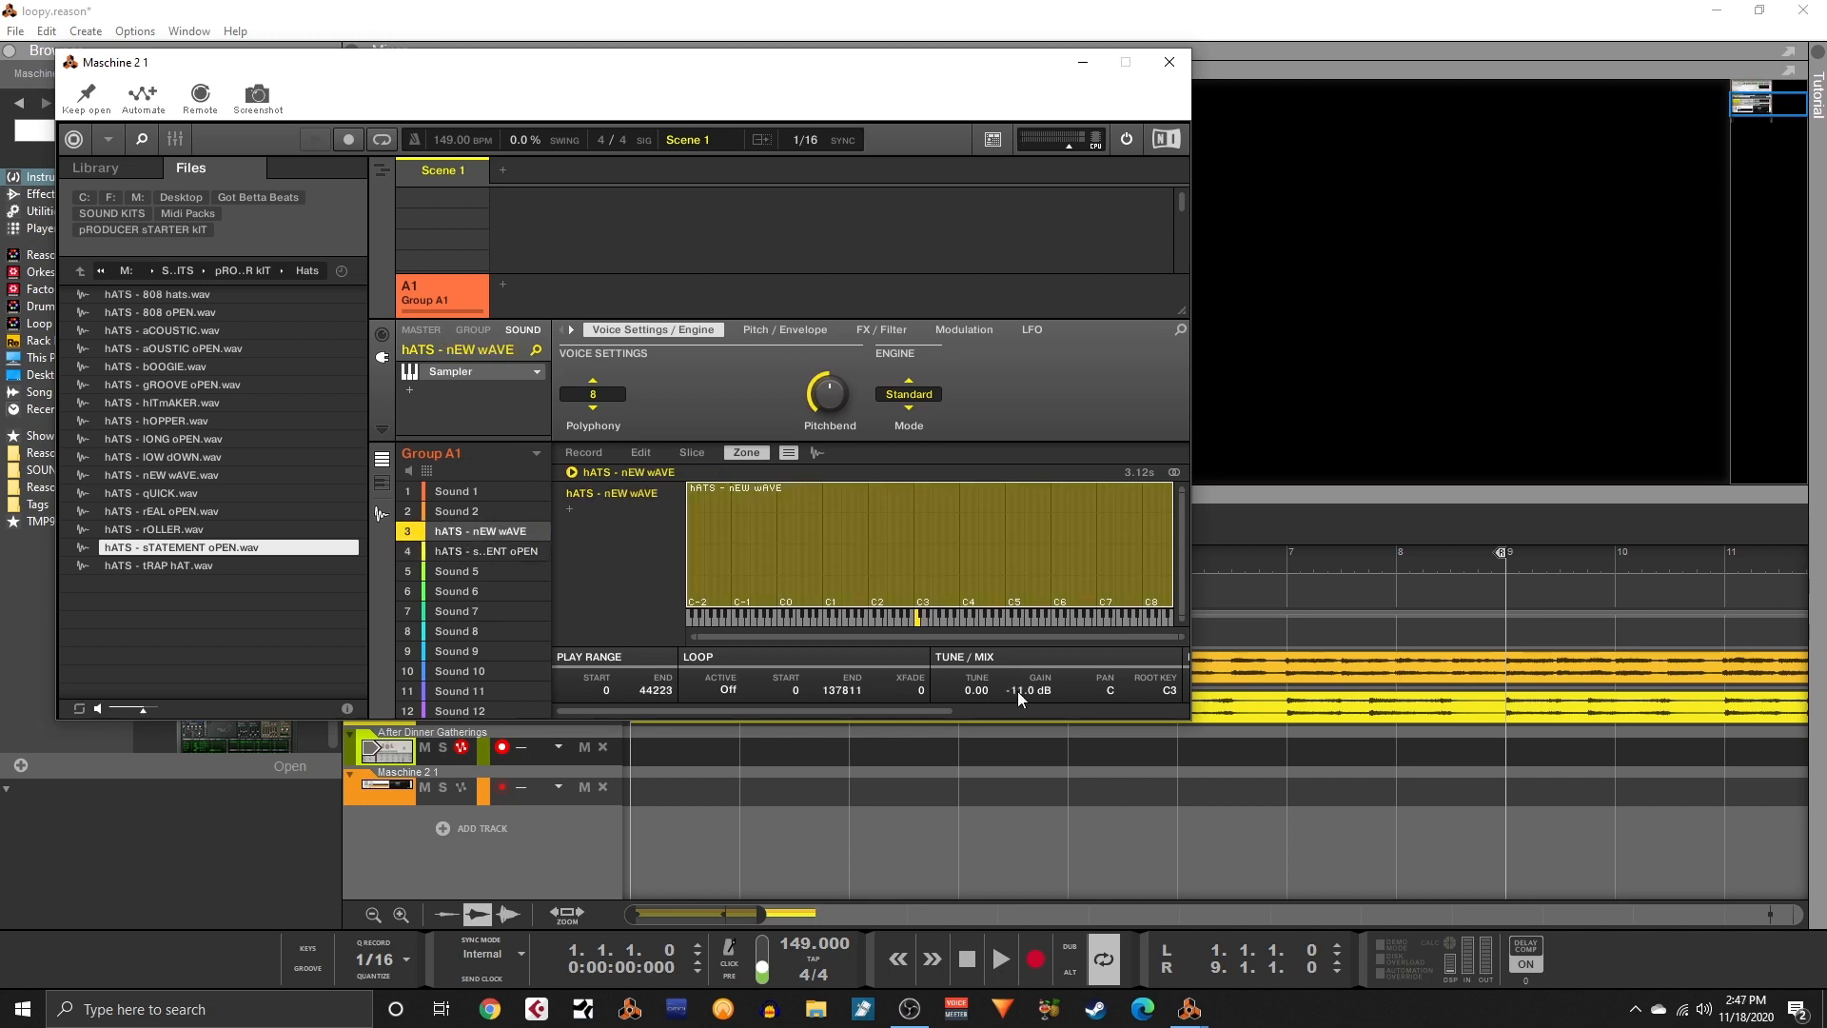
- Set the zone gain of the hATS - nEW wAVE sample to -9.1 dB
{"action": "left_click_drag", "start_coordinate": [1019, 693], "coordinate": [1020, 673]}
- Browse to the 808 folder of the pRODUCER sTARTER kIT and audition samples from 808_mETRO.wav through 808_pierrish.wav
{"action": "left_click", "coordinate": [80, 274]}
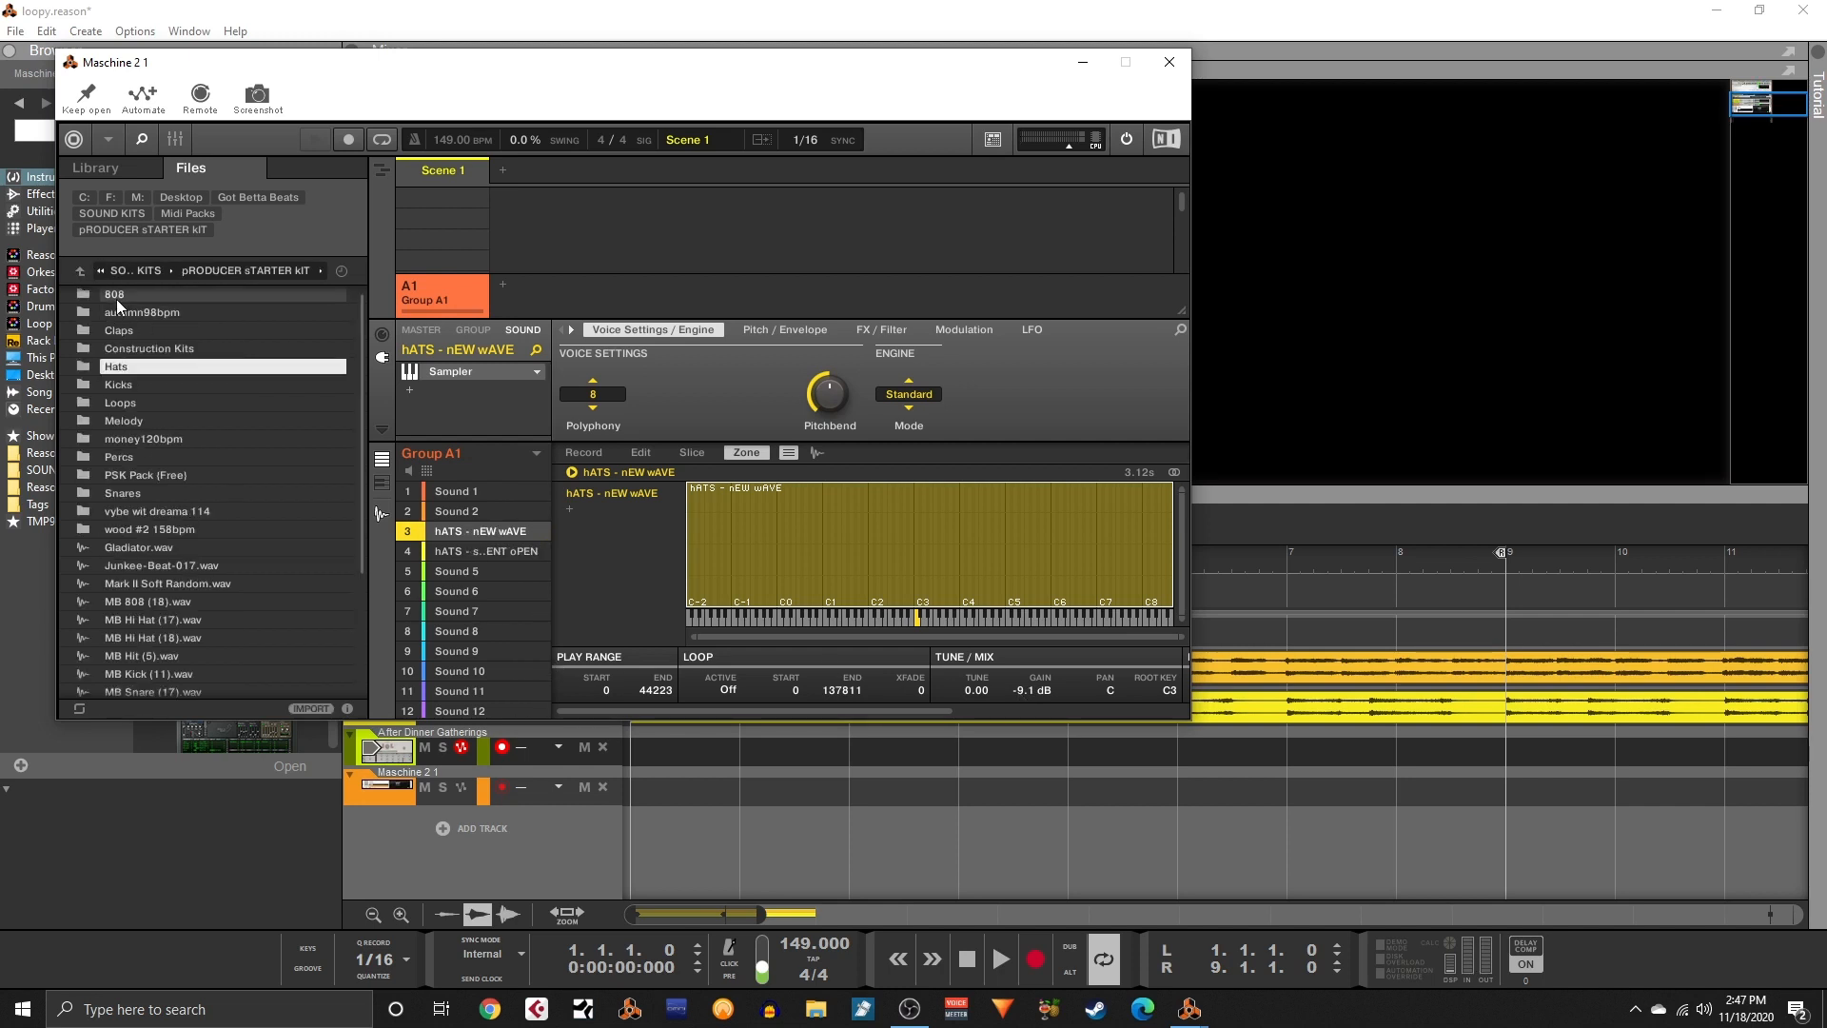
{"action": "left_click", "coordinate": [116, 298]}
{"action": "left_click", "coordinate": [134, 374]}
{"action": "left_click", "coordinate": [152, 384]}
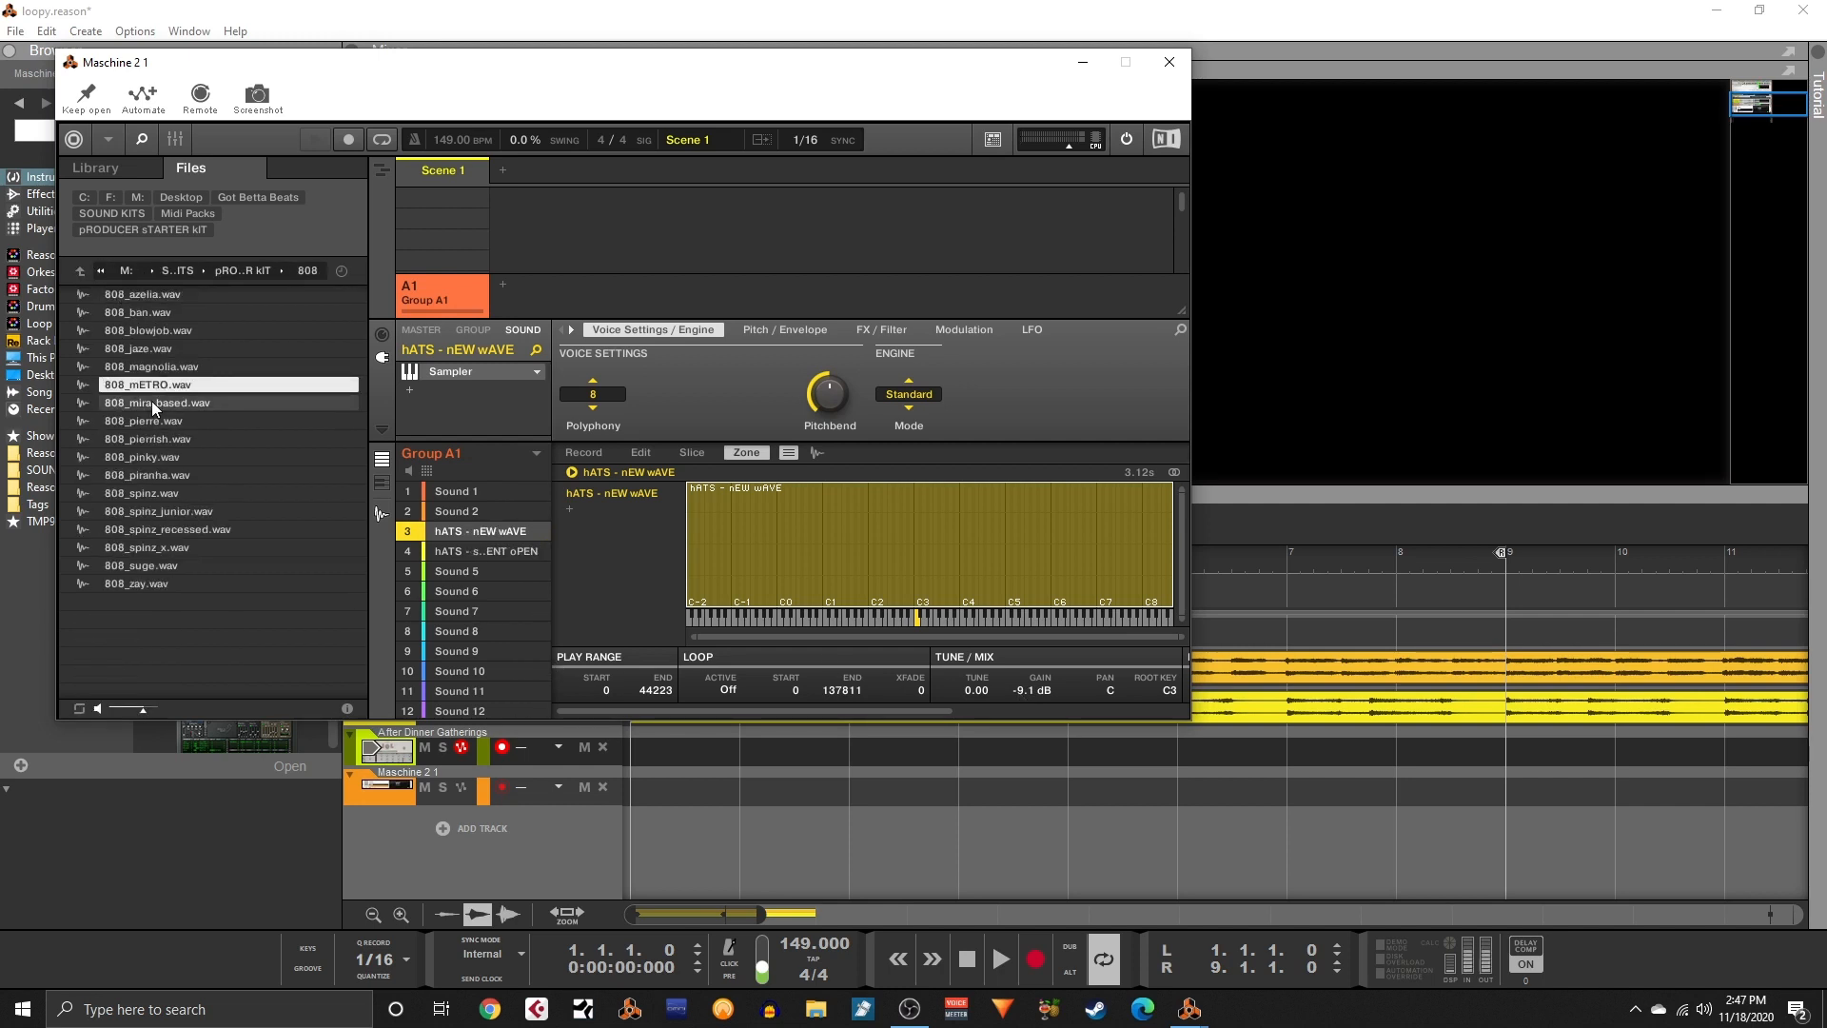
{"action": "left_click", "coordinate": [145, 402]}
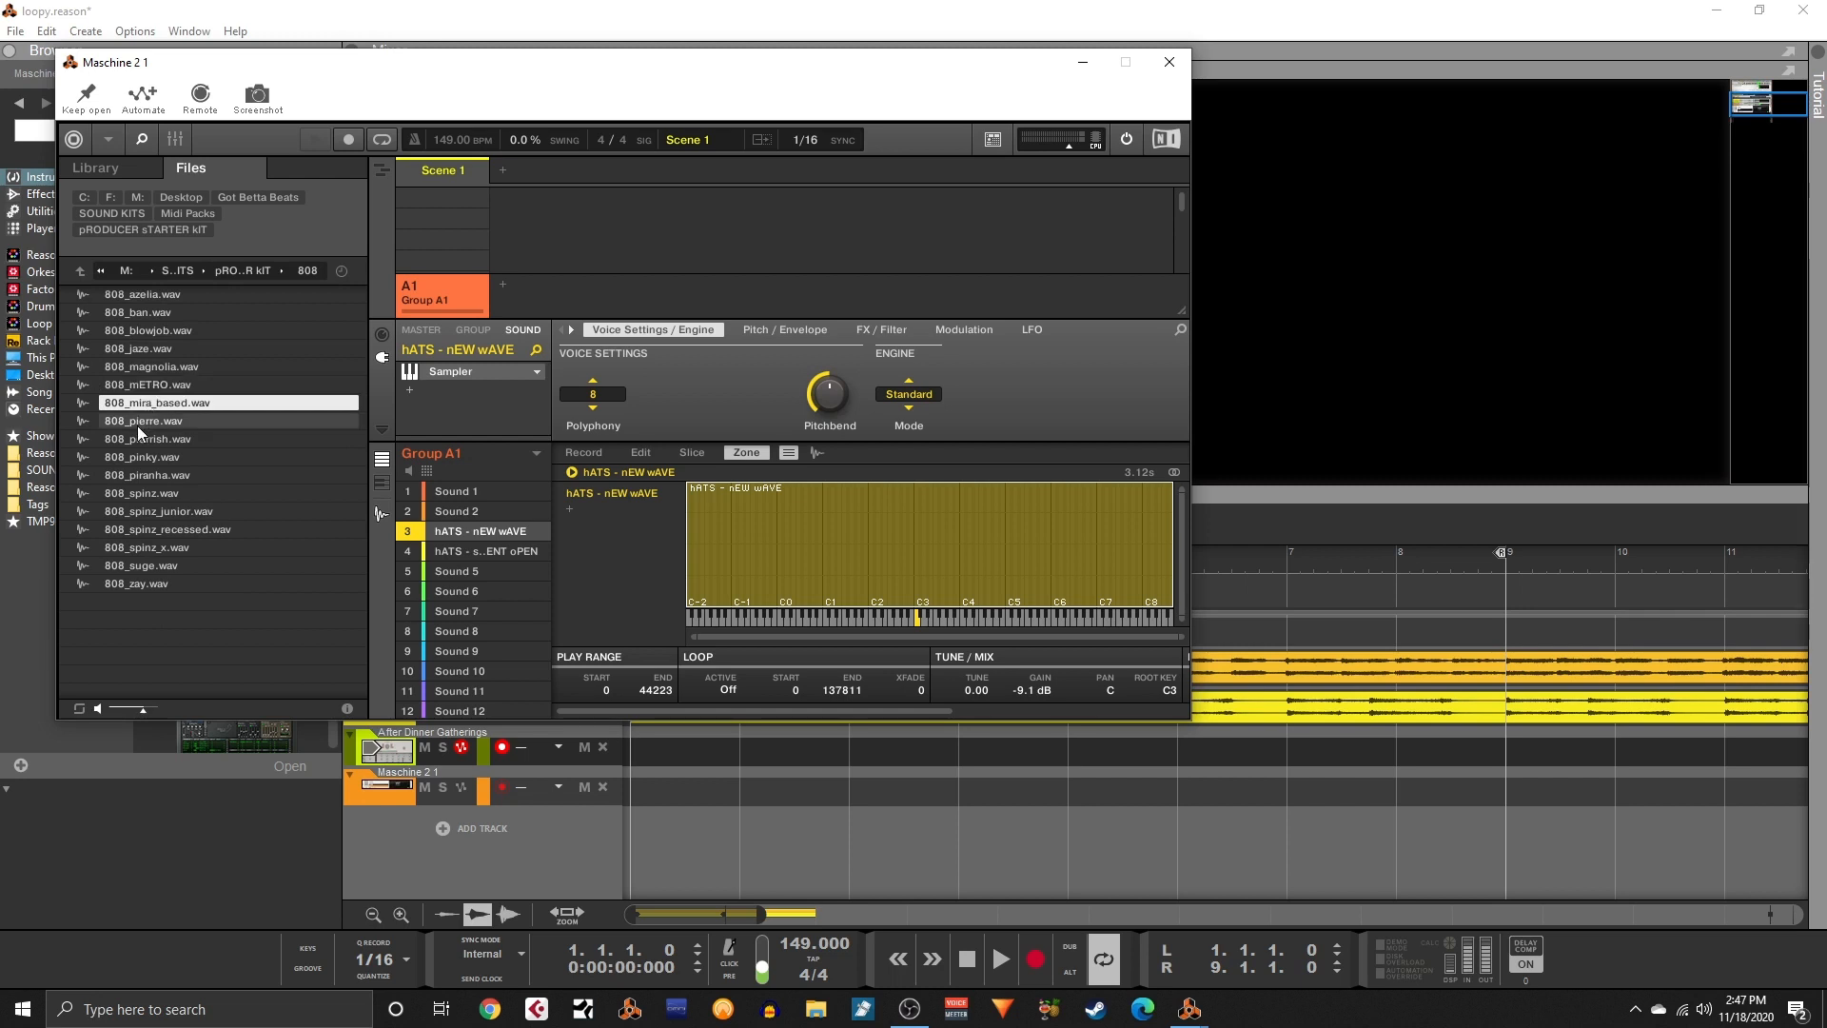
{"action": "left_click", "coordinate": [165, 424]}
{"action": "left_click", "coordinate": [173, 438]}
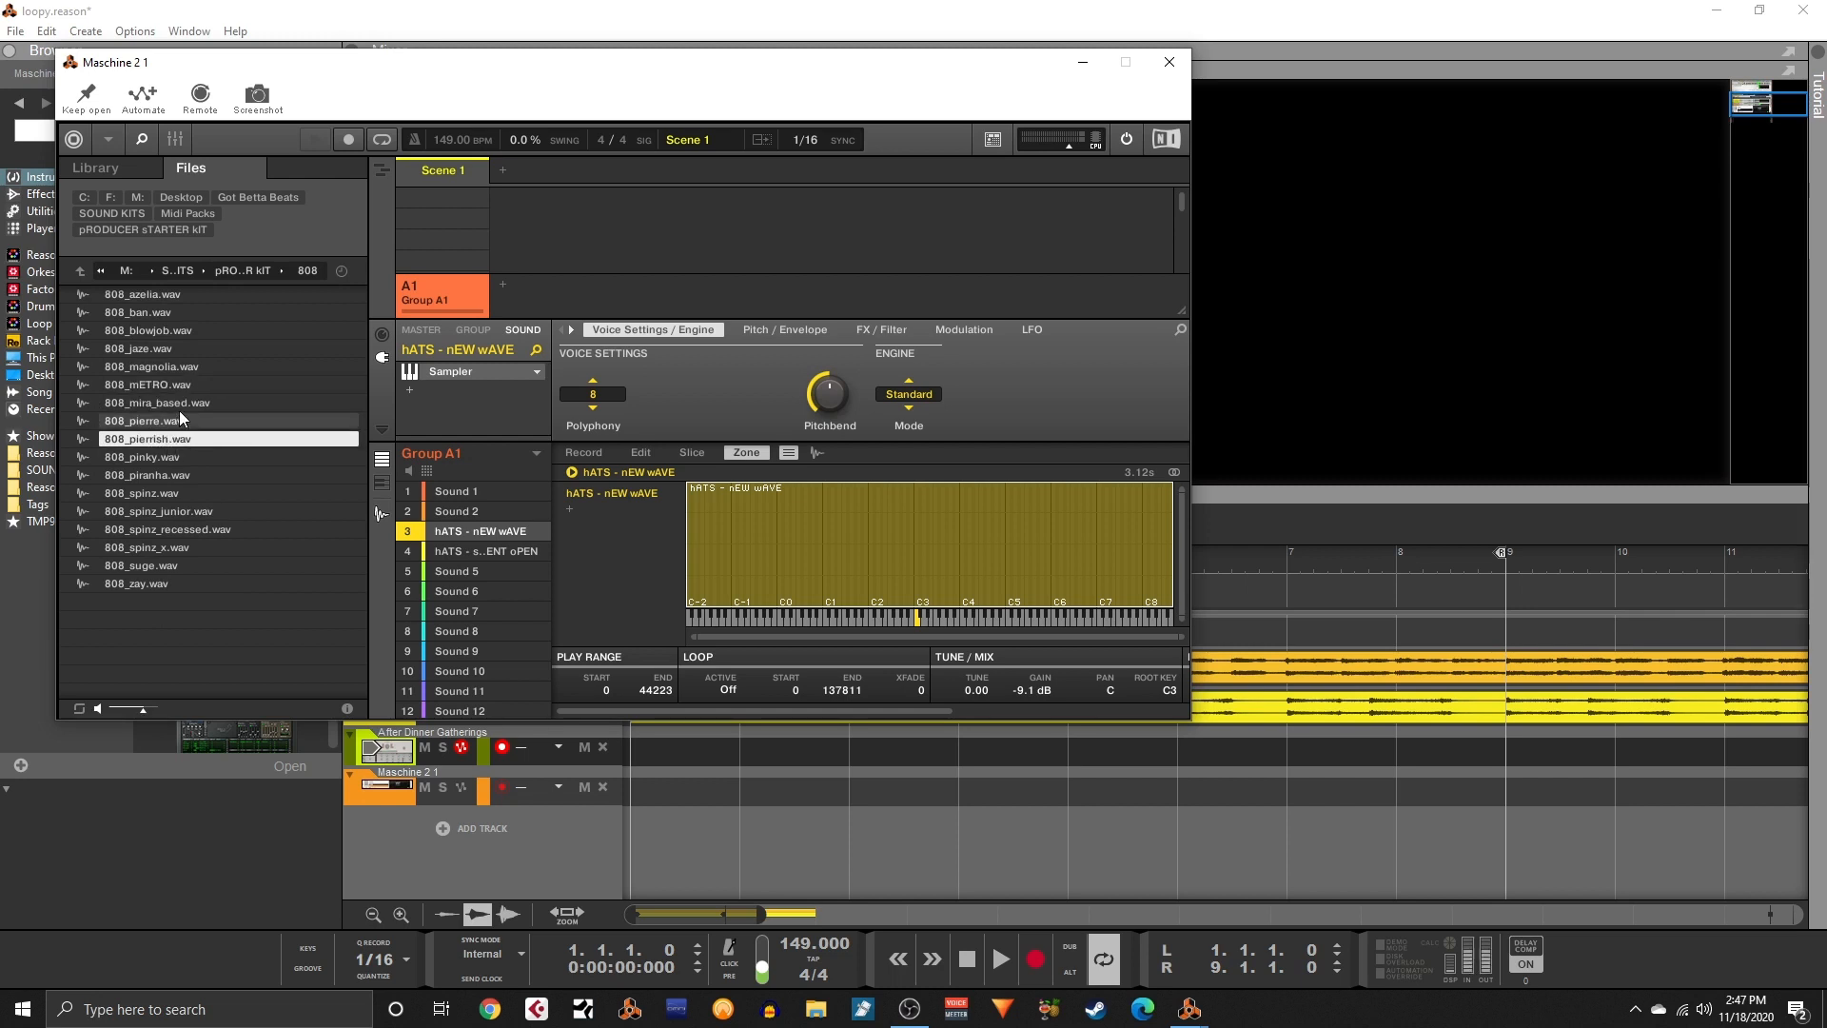
{"action": "left_click", "coordinate": [178, 405]}
{"action": "left_click", "coordinate": [173, 421]}
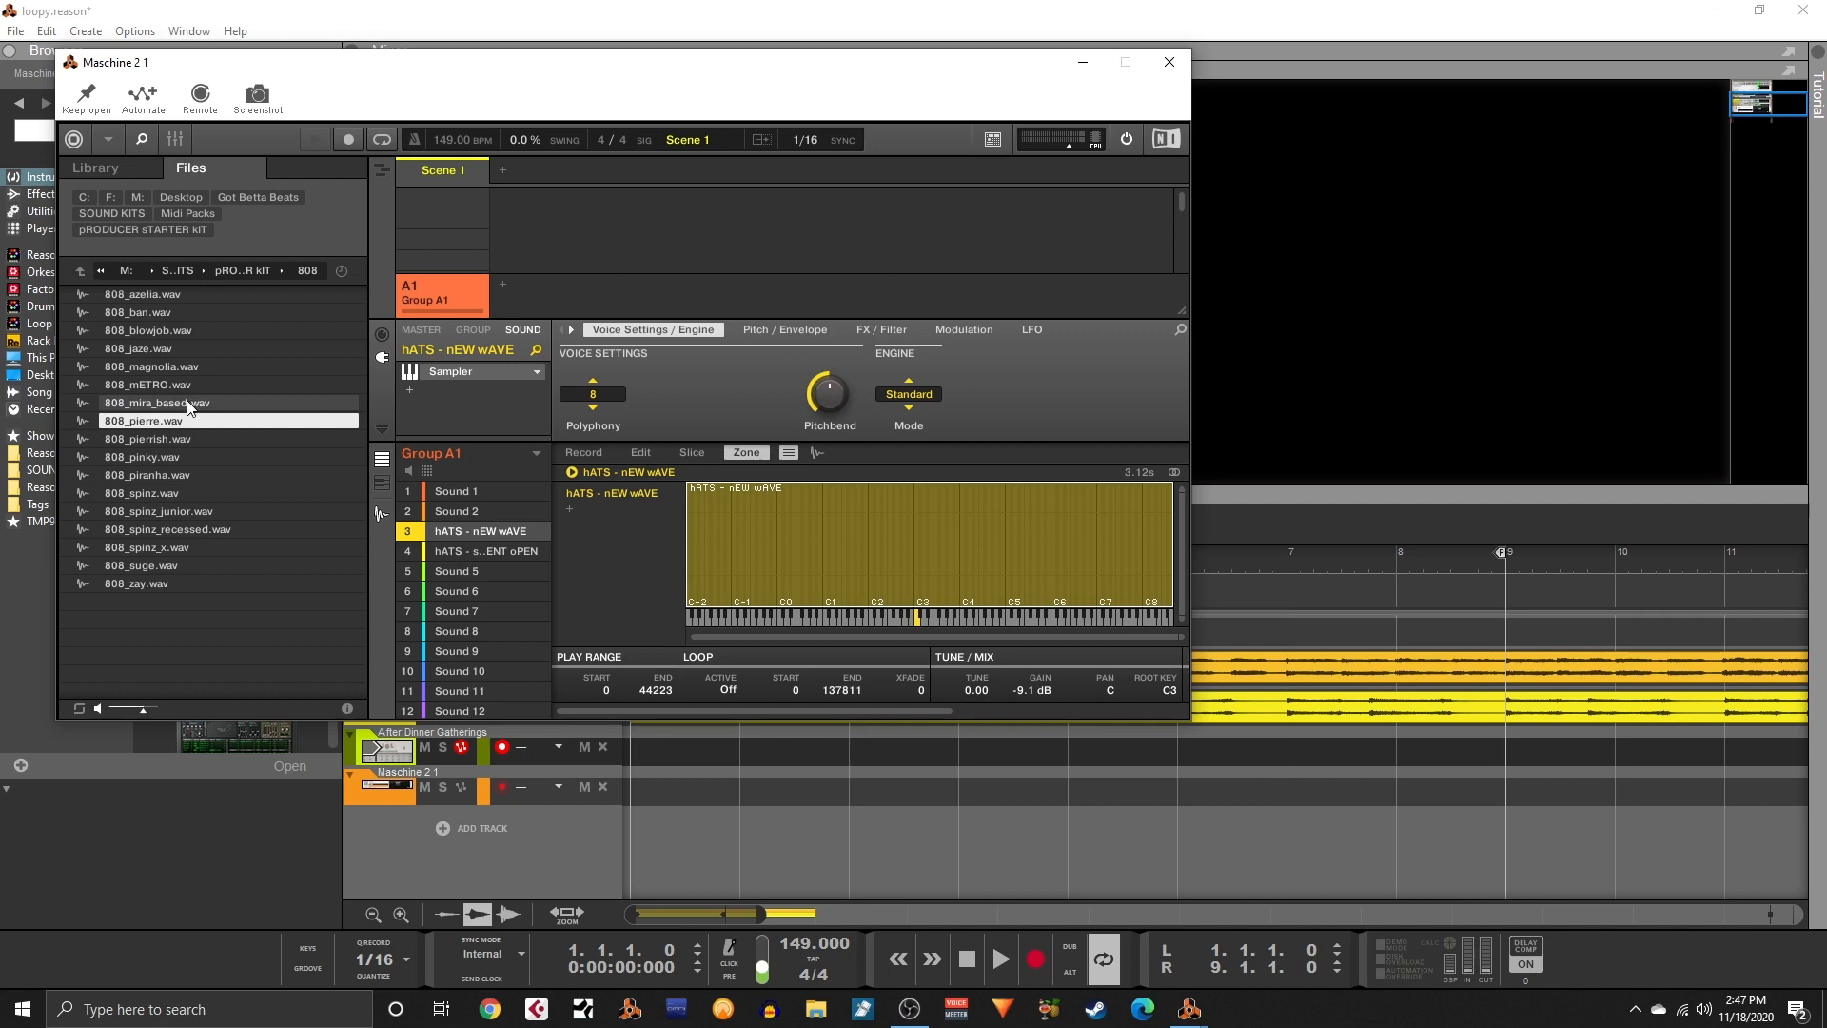
- Compare 808_pierre.wav with neighbouring 808 samples and 808_zay.wav, and load 808_pierre.wav into the Sound 5 slot
{"action": "left_click", "coordinate": [188, 404]}
{"action": "left_click", "coordinate": [157, 417]}
{"action": "left_click", "coordinate": [172, 406]}
{"action": "left_click", "coordinate": [169, 423]}
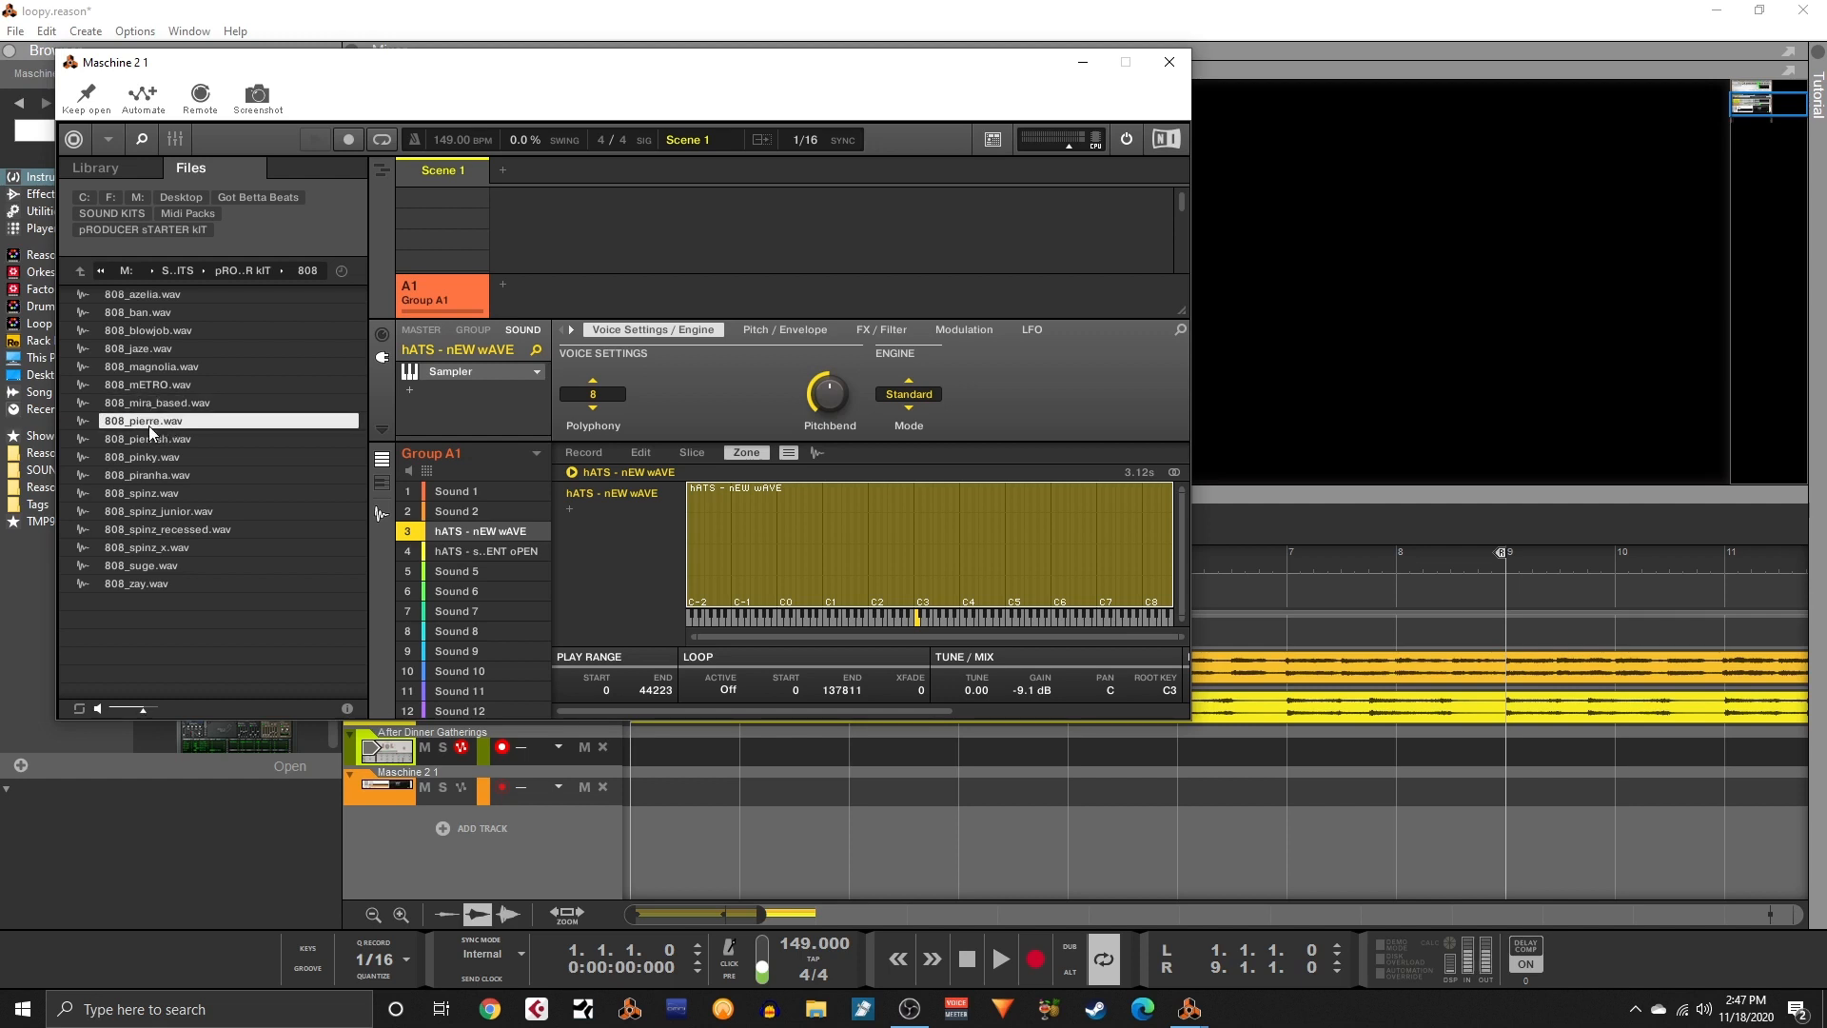
{"action": "left_click", "coordinate": [154, 434]}
{"action": "left_click", "coordinate": [155, 421]}
{"action": "left_click", "coordinate": [137, 585]}
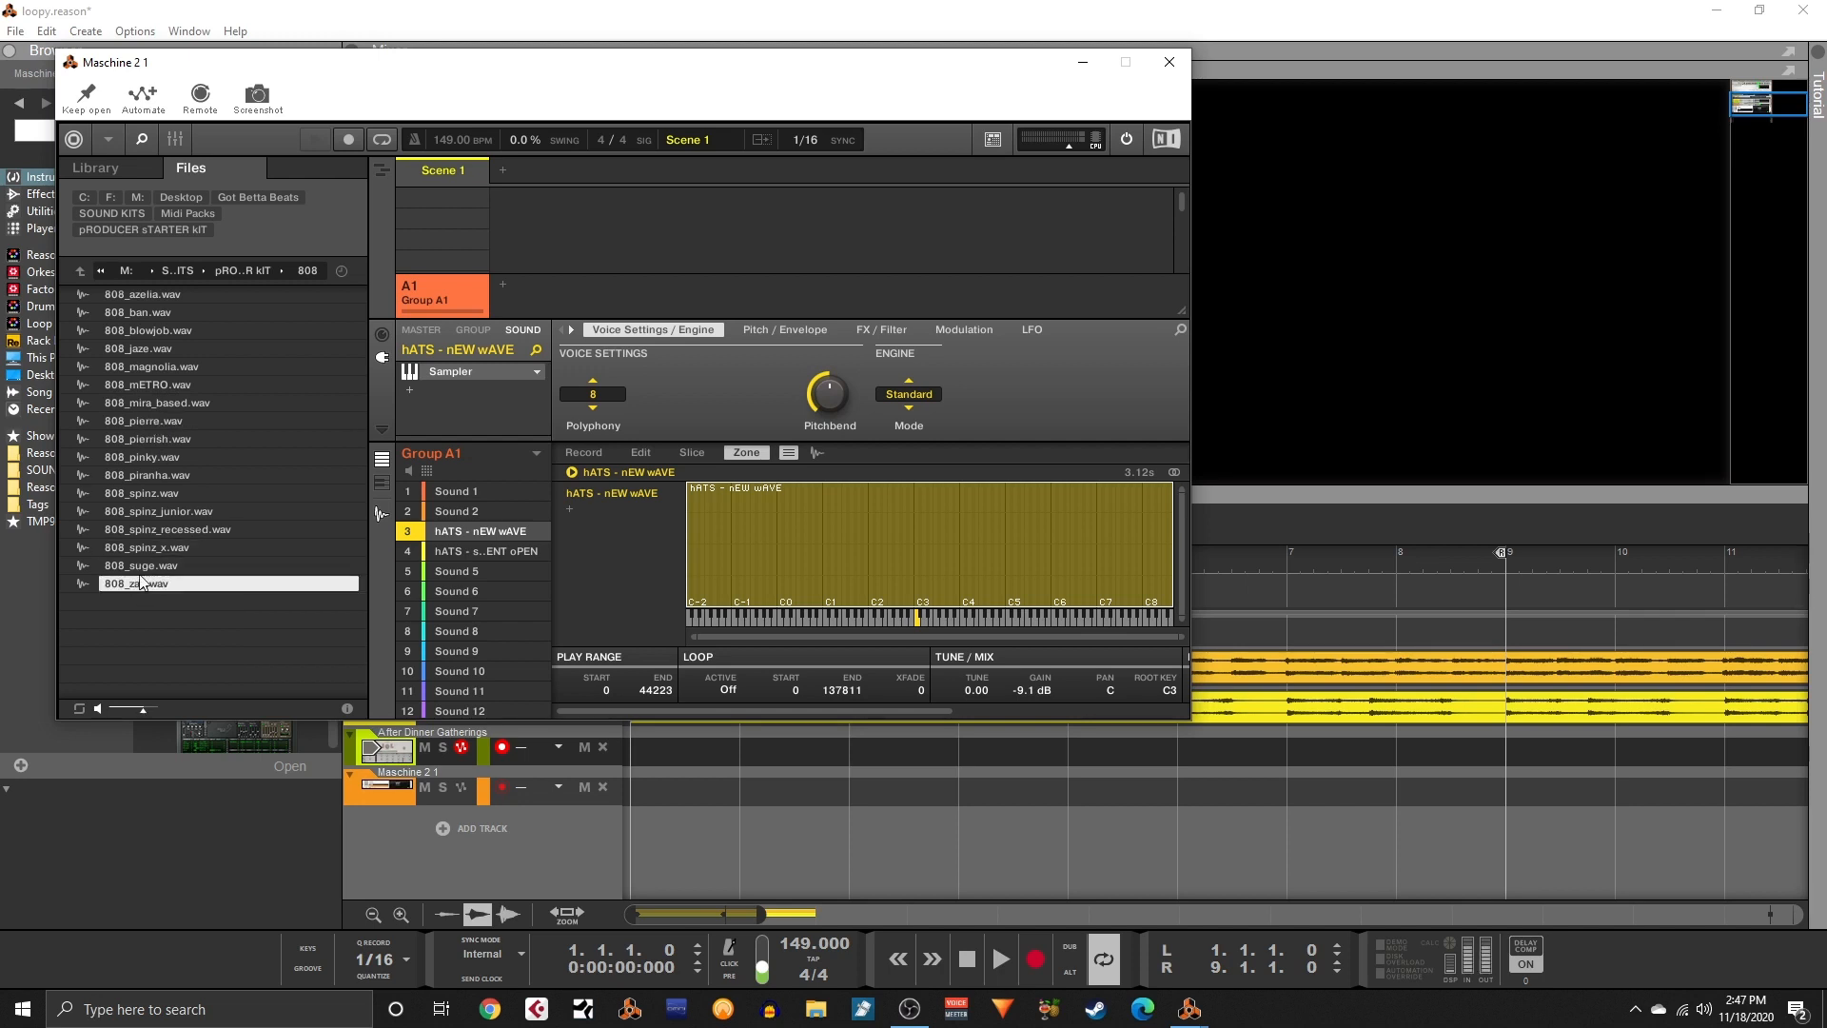
{"action": "left_click", "coordinate": [157, 421]}
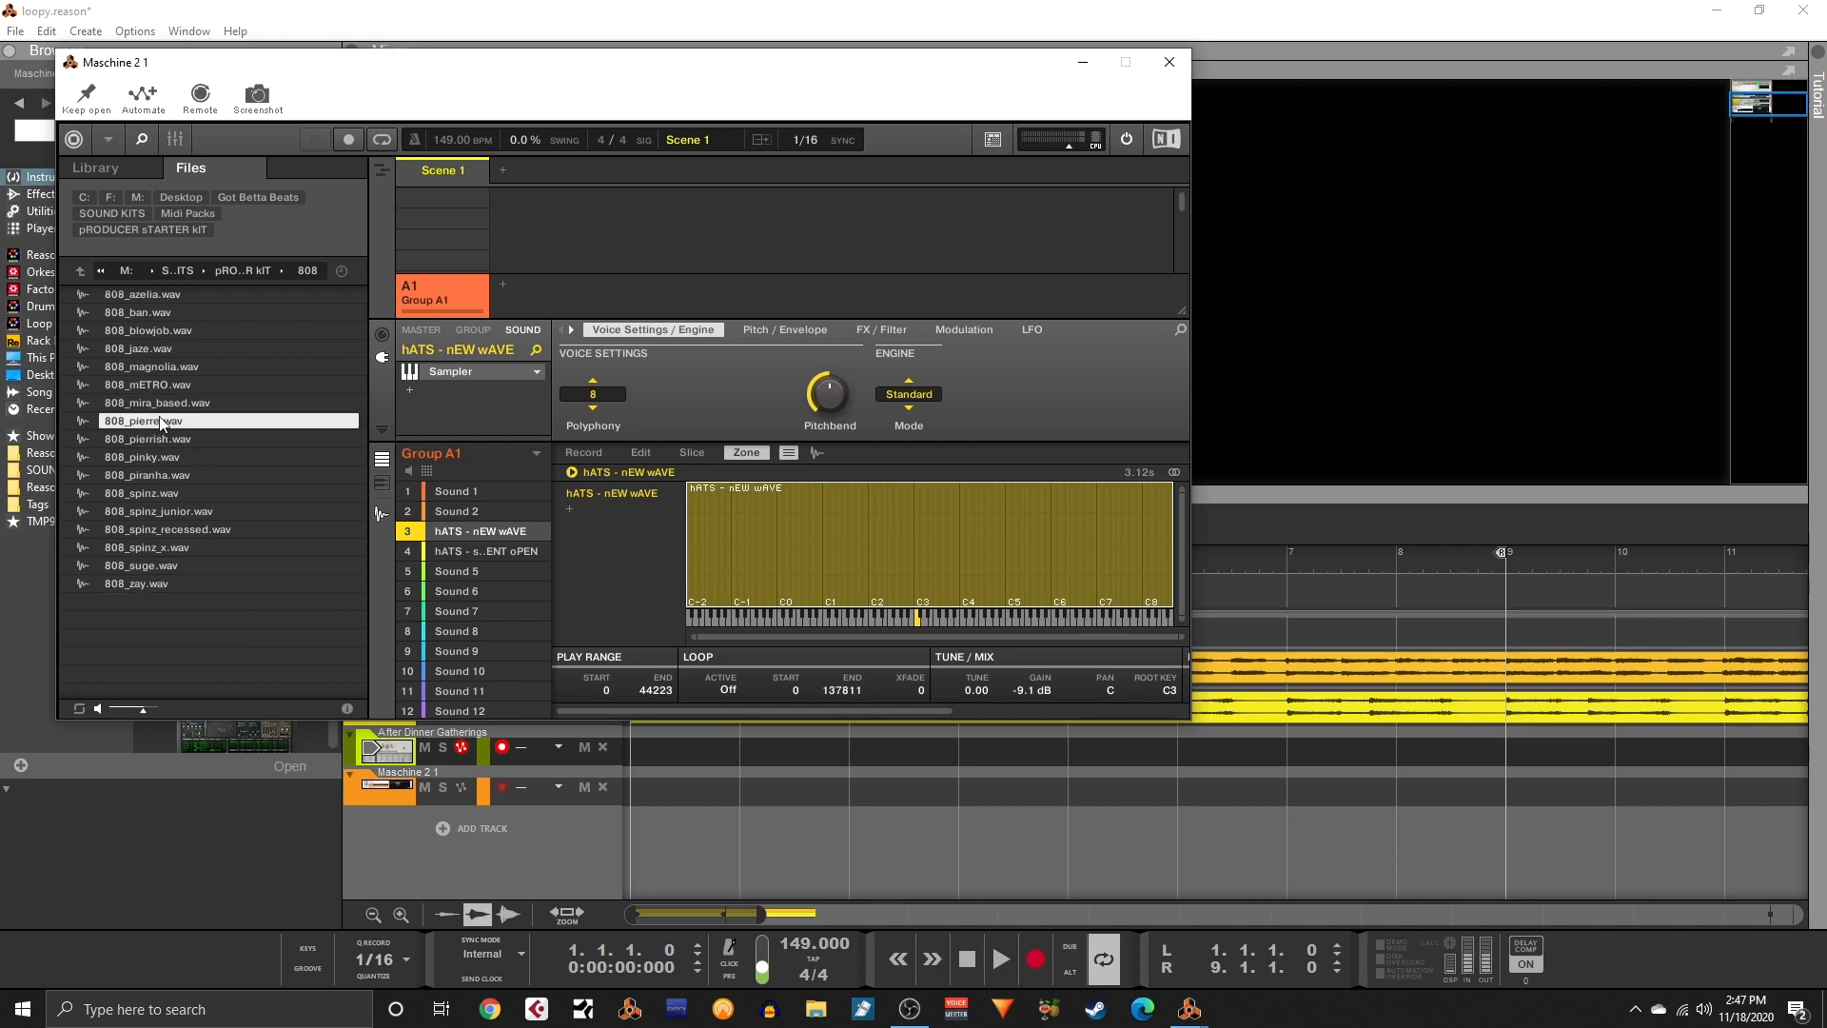
{"action": "left_click_drag", "start_coordinate": [157, 421], "coordinate": [474, 570]}
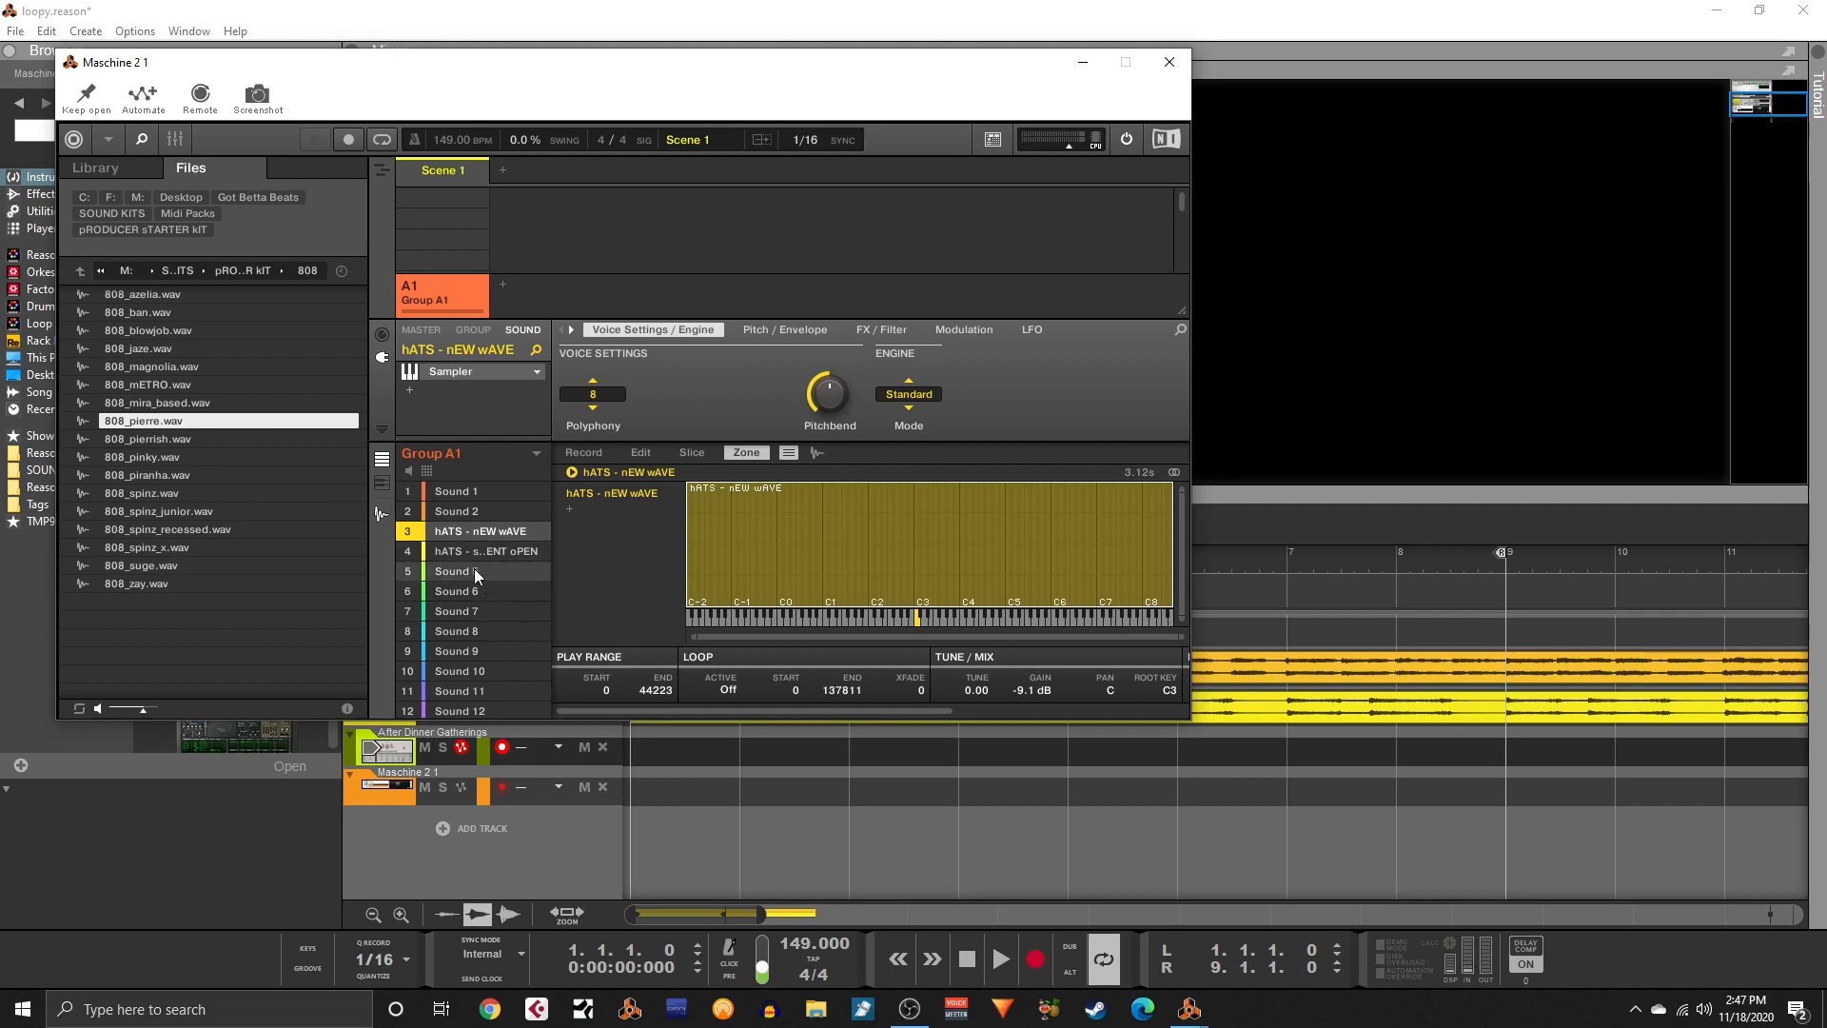
- Audition samples in the kit's Snares folder and load SNARES - dOPE.wav into the Sound 2 slot
{"action": "left_click", "coordinate": [78, 271]}
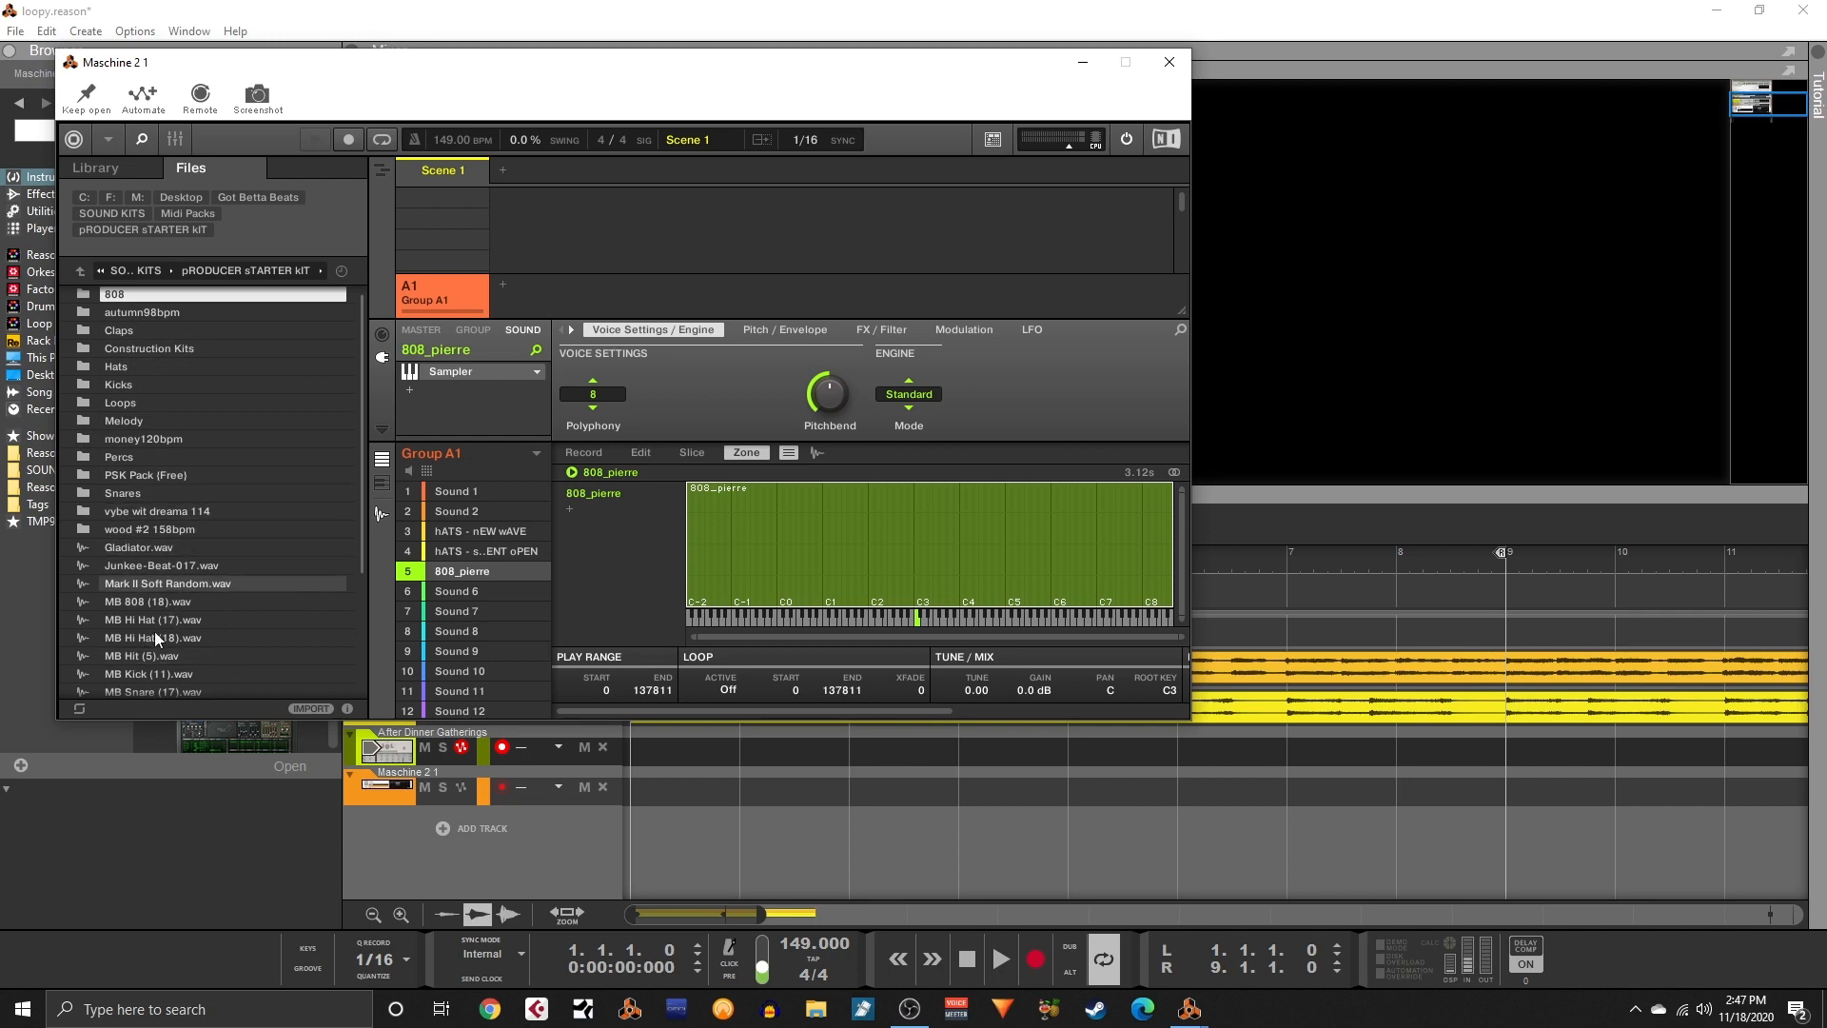
{"action": "scroll", "coordinate": [169, 577], "scroll_direction": "down", "scroll_amount": 2}
{"action": "scroll", "coordinate": [170, 577], "scroll_direction": "down", "scroll_amount": 2}
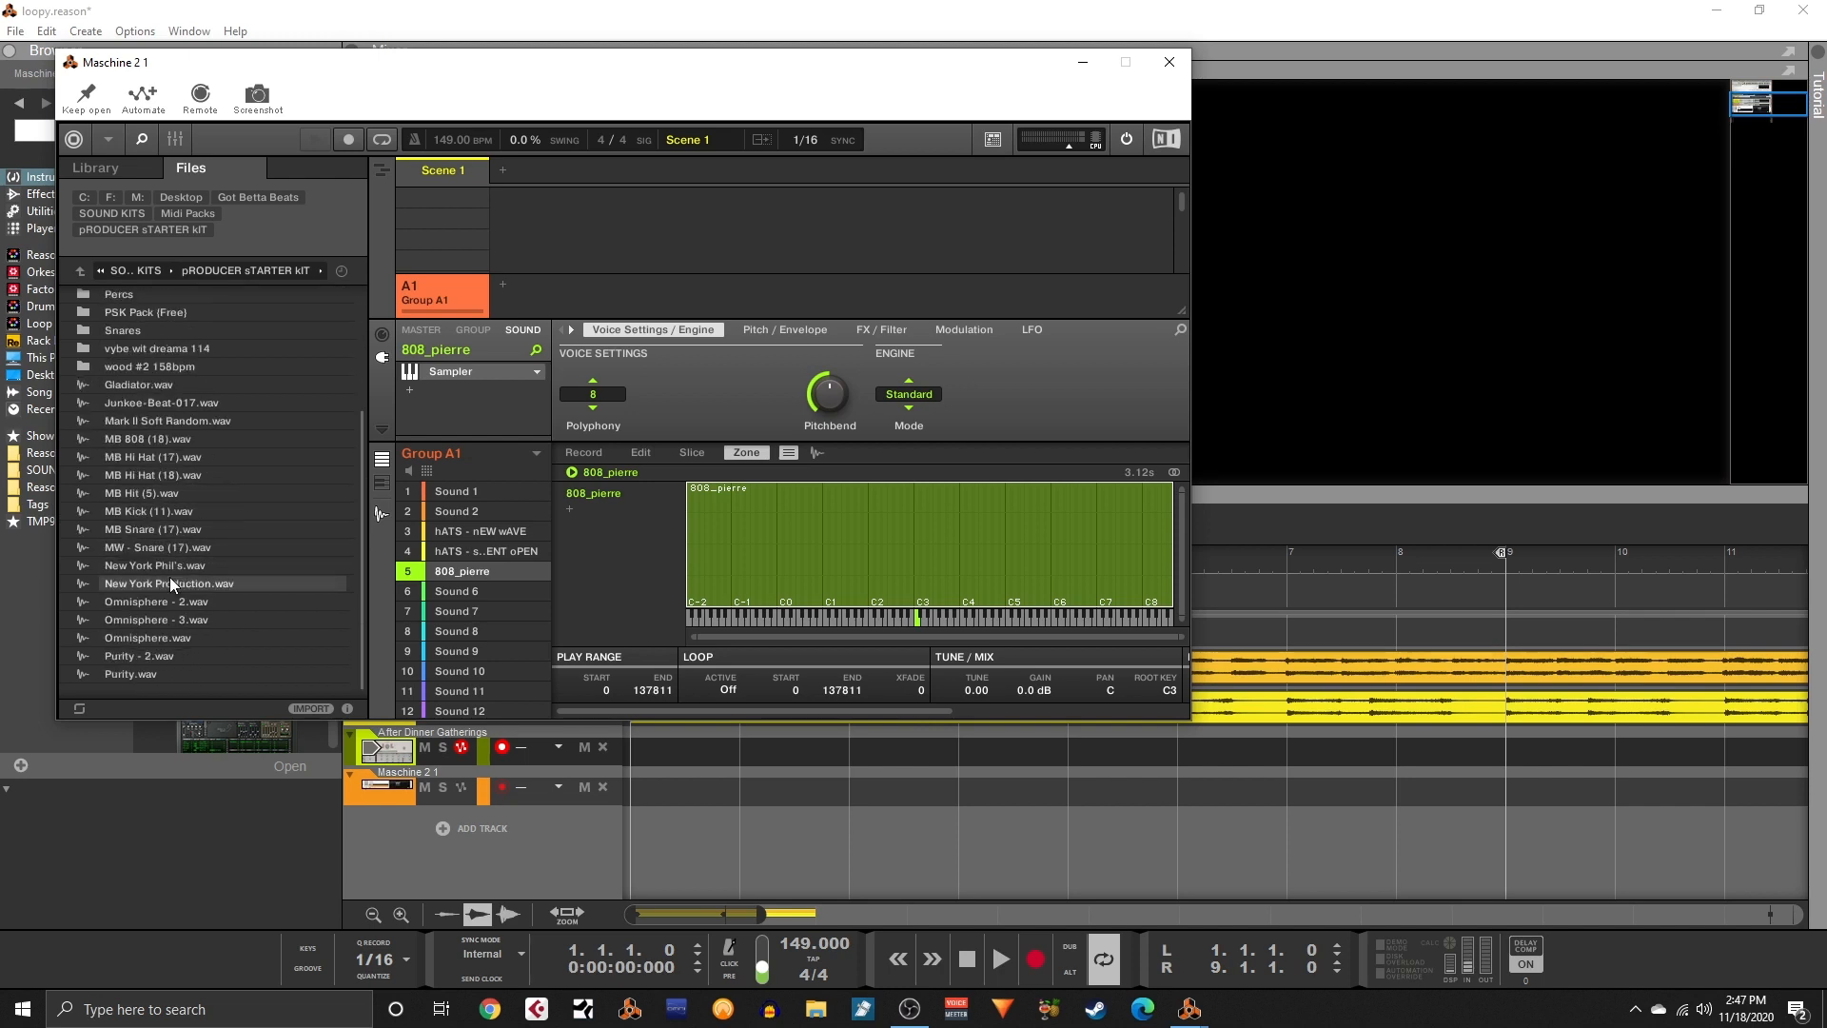
{"action": "scroll", "coordinate": [127, 453], "scroll_direction": "up", "scroll_amount": 4}
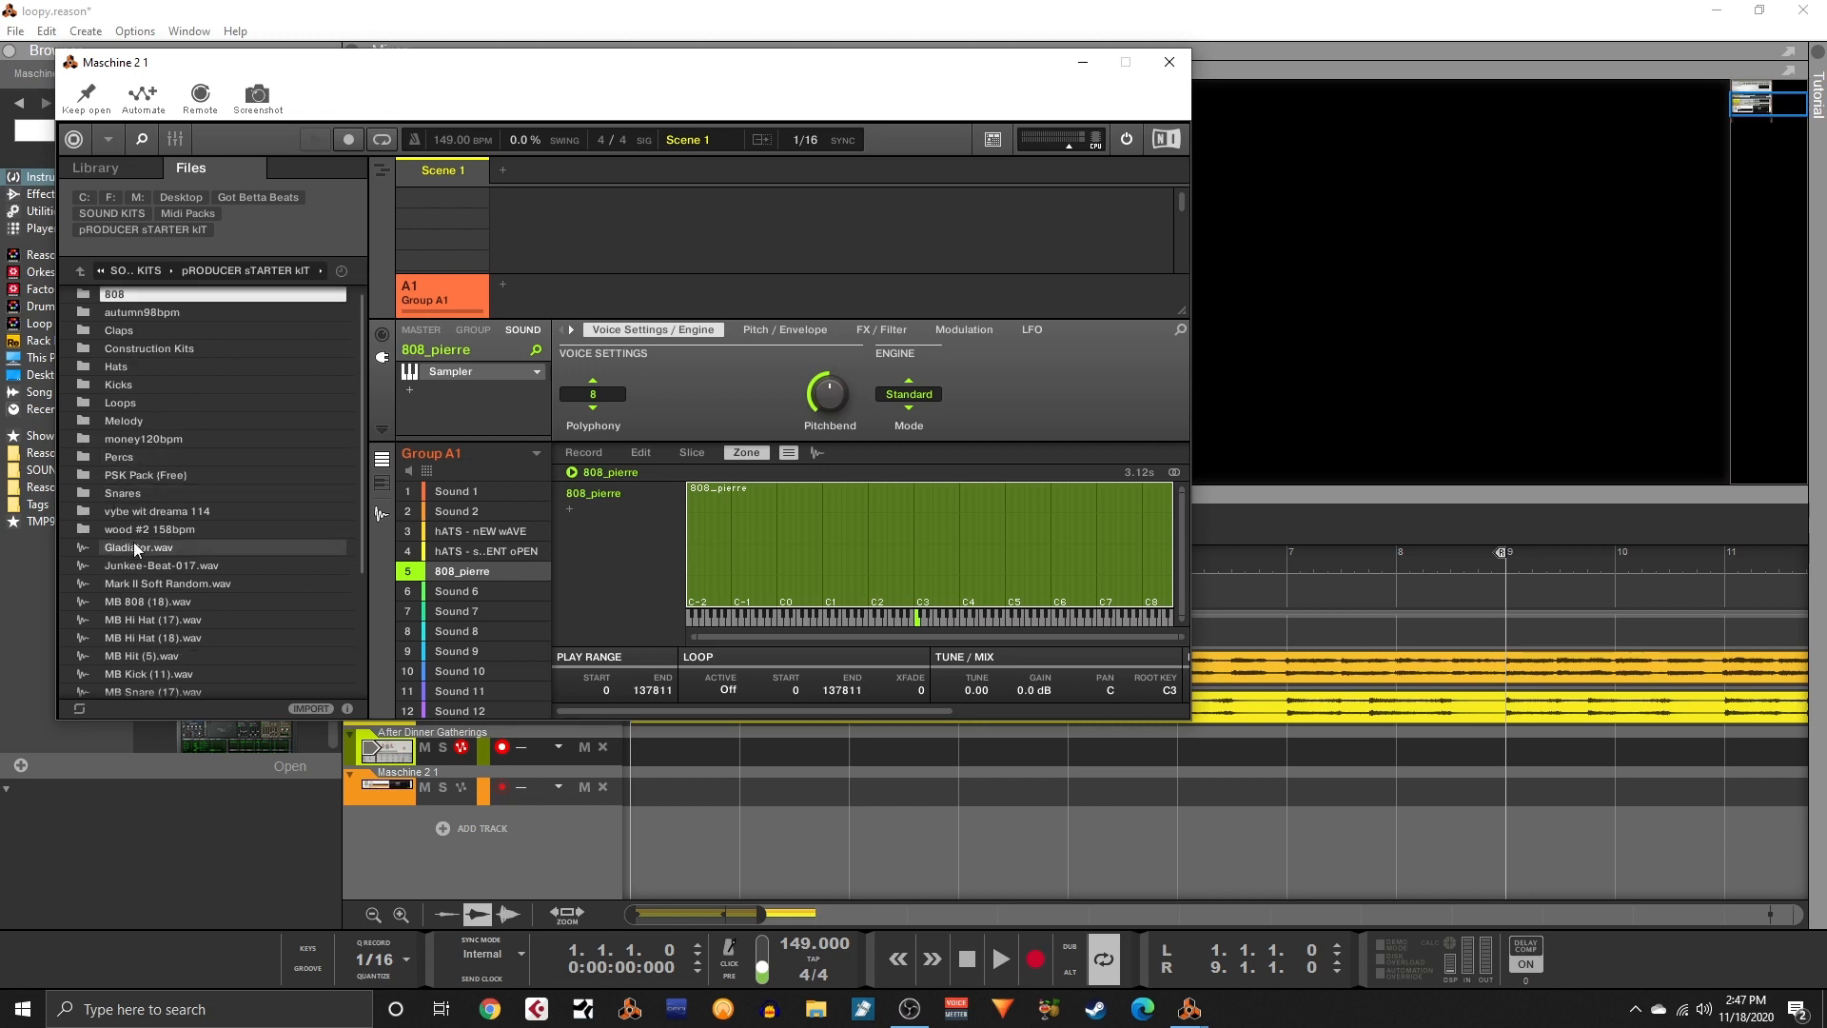
{"action": "left_click", "coordinate": [121, 493]}
{"action": "double_click", "coordinate": [122, 493]}
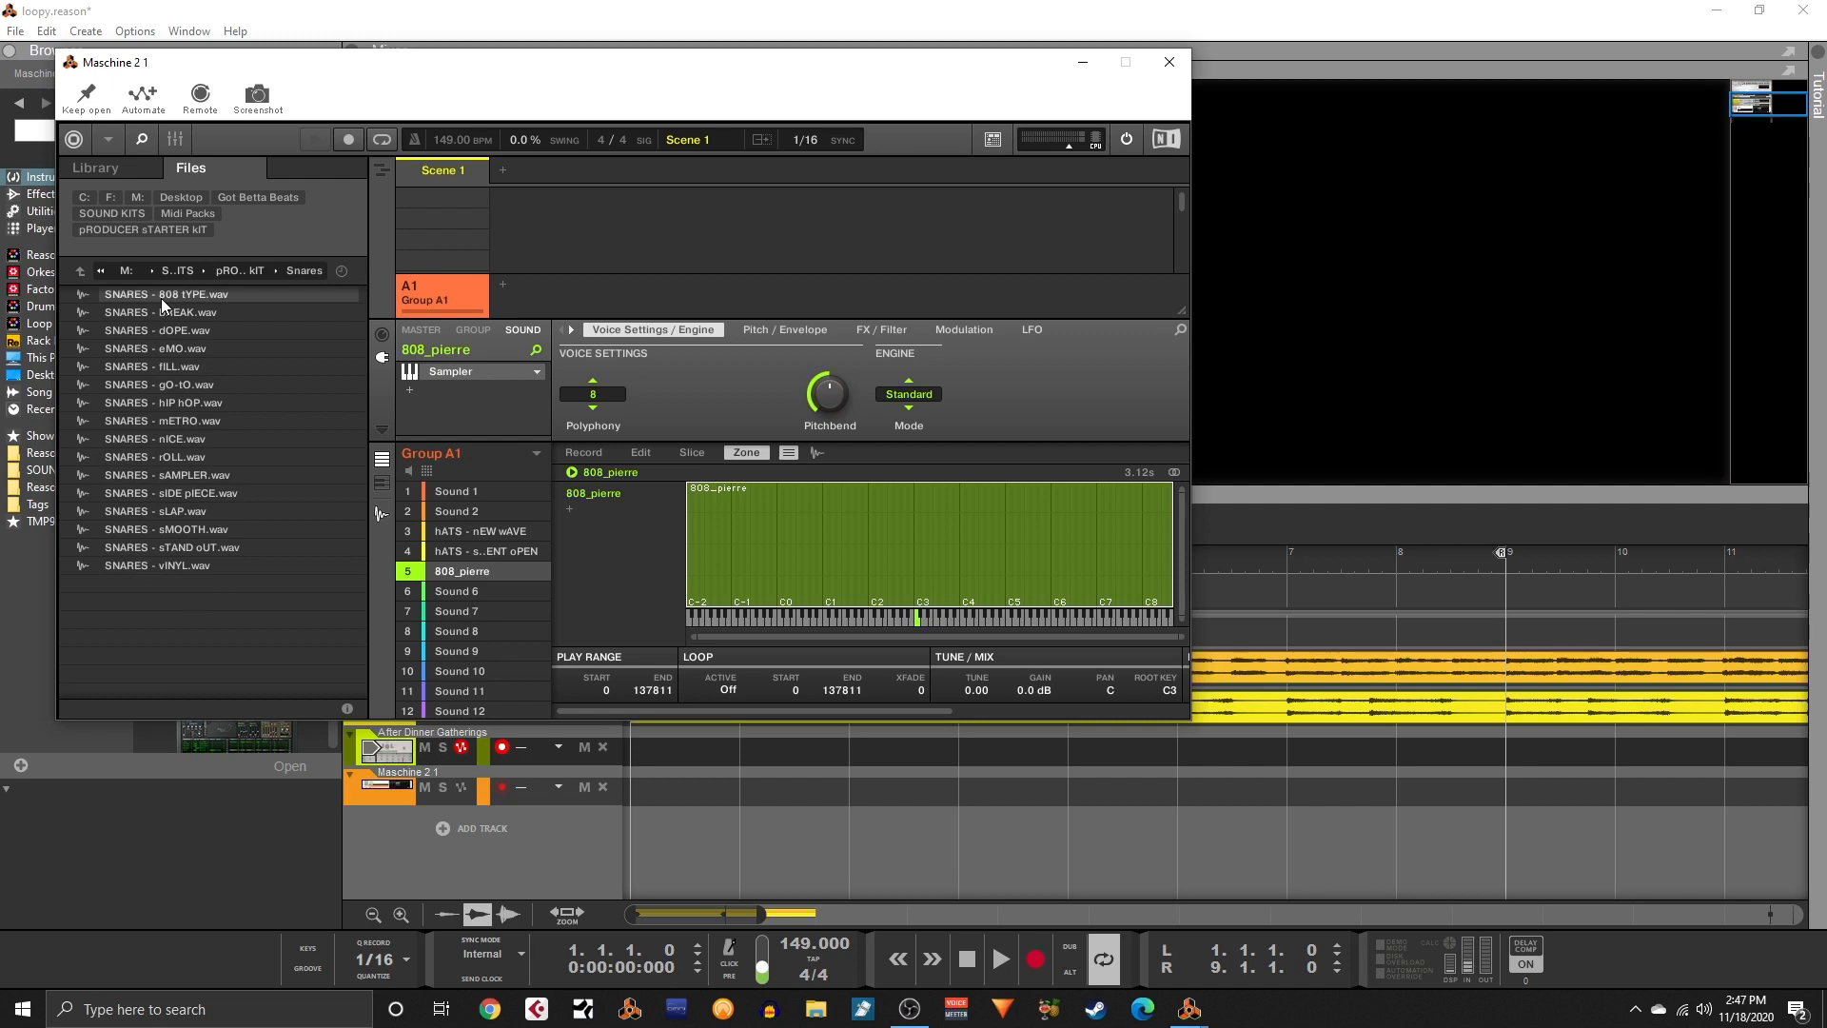
{"action": "left_click", "coordinate": [167, 330]}
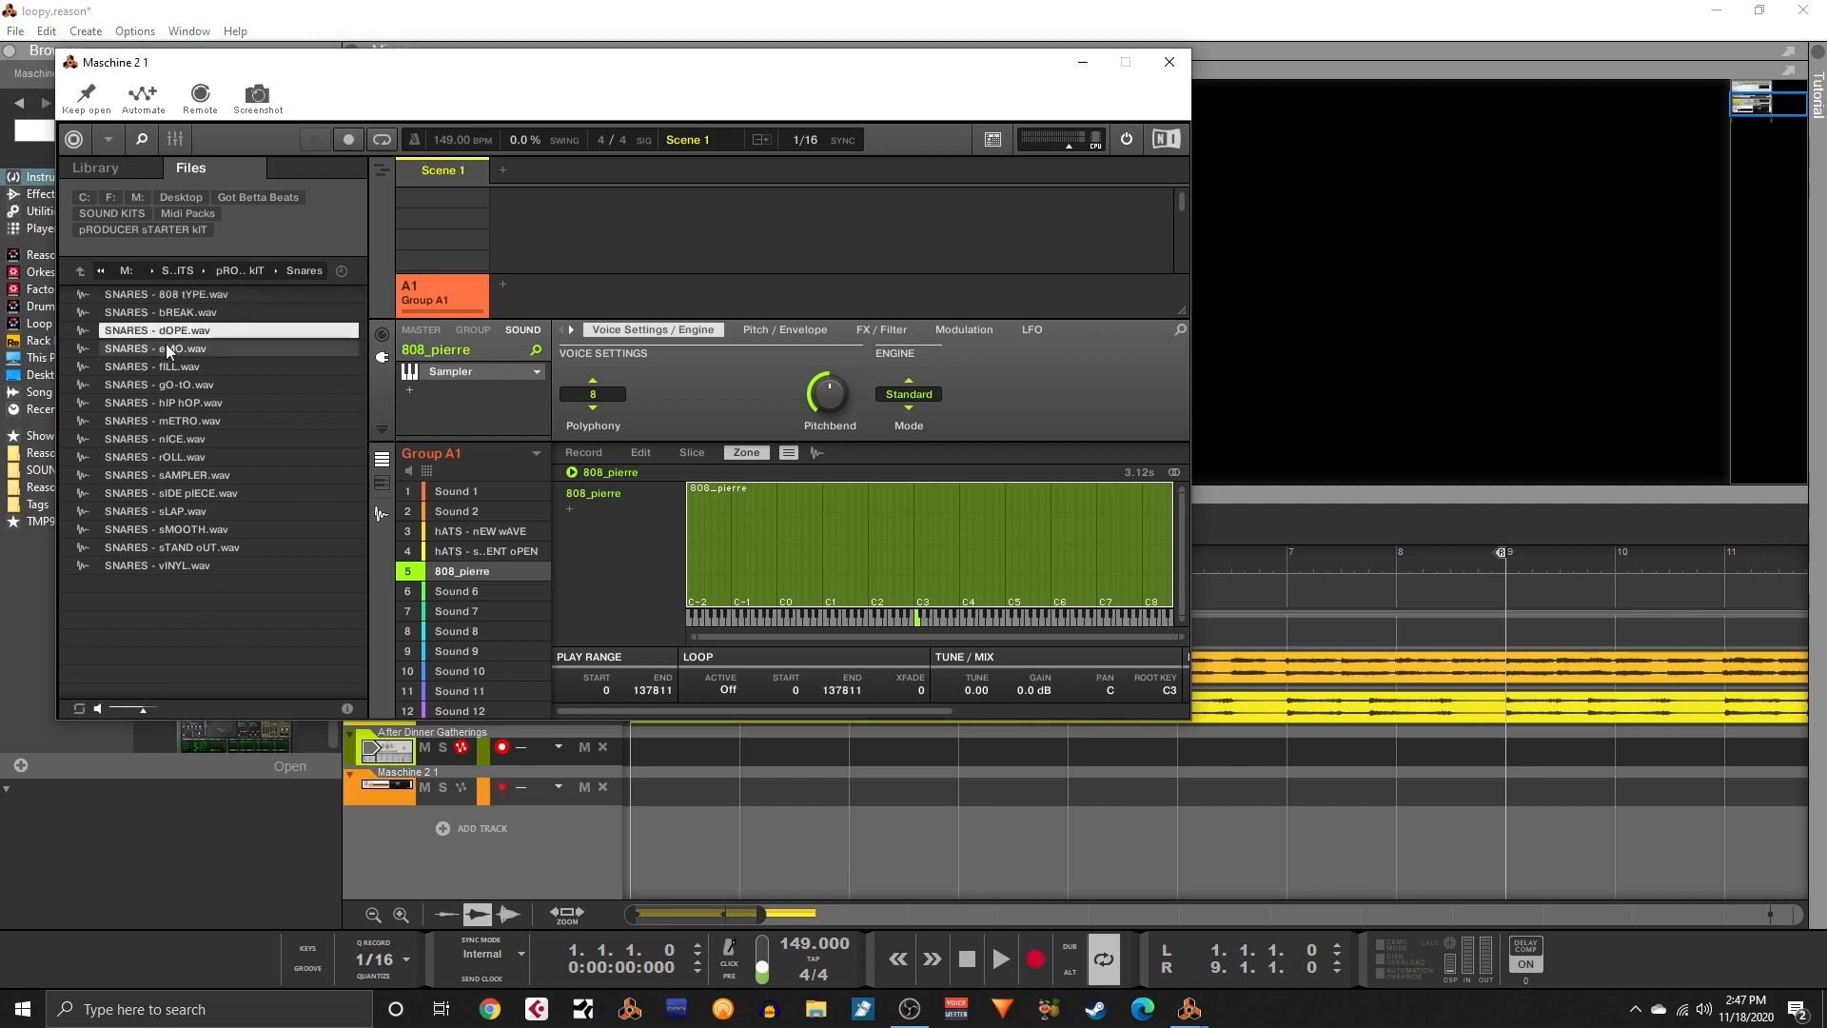
{"action": "left_click", "coordinate": [166, 346]}
{"action": "left_click", "coordinate": [165, 330]}
{"action": "left_click_drag", "start_coordinate": [164, 330], "coordinate": [491, 511]}
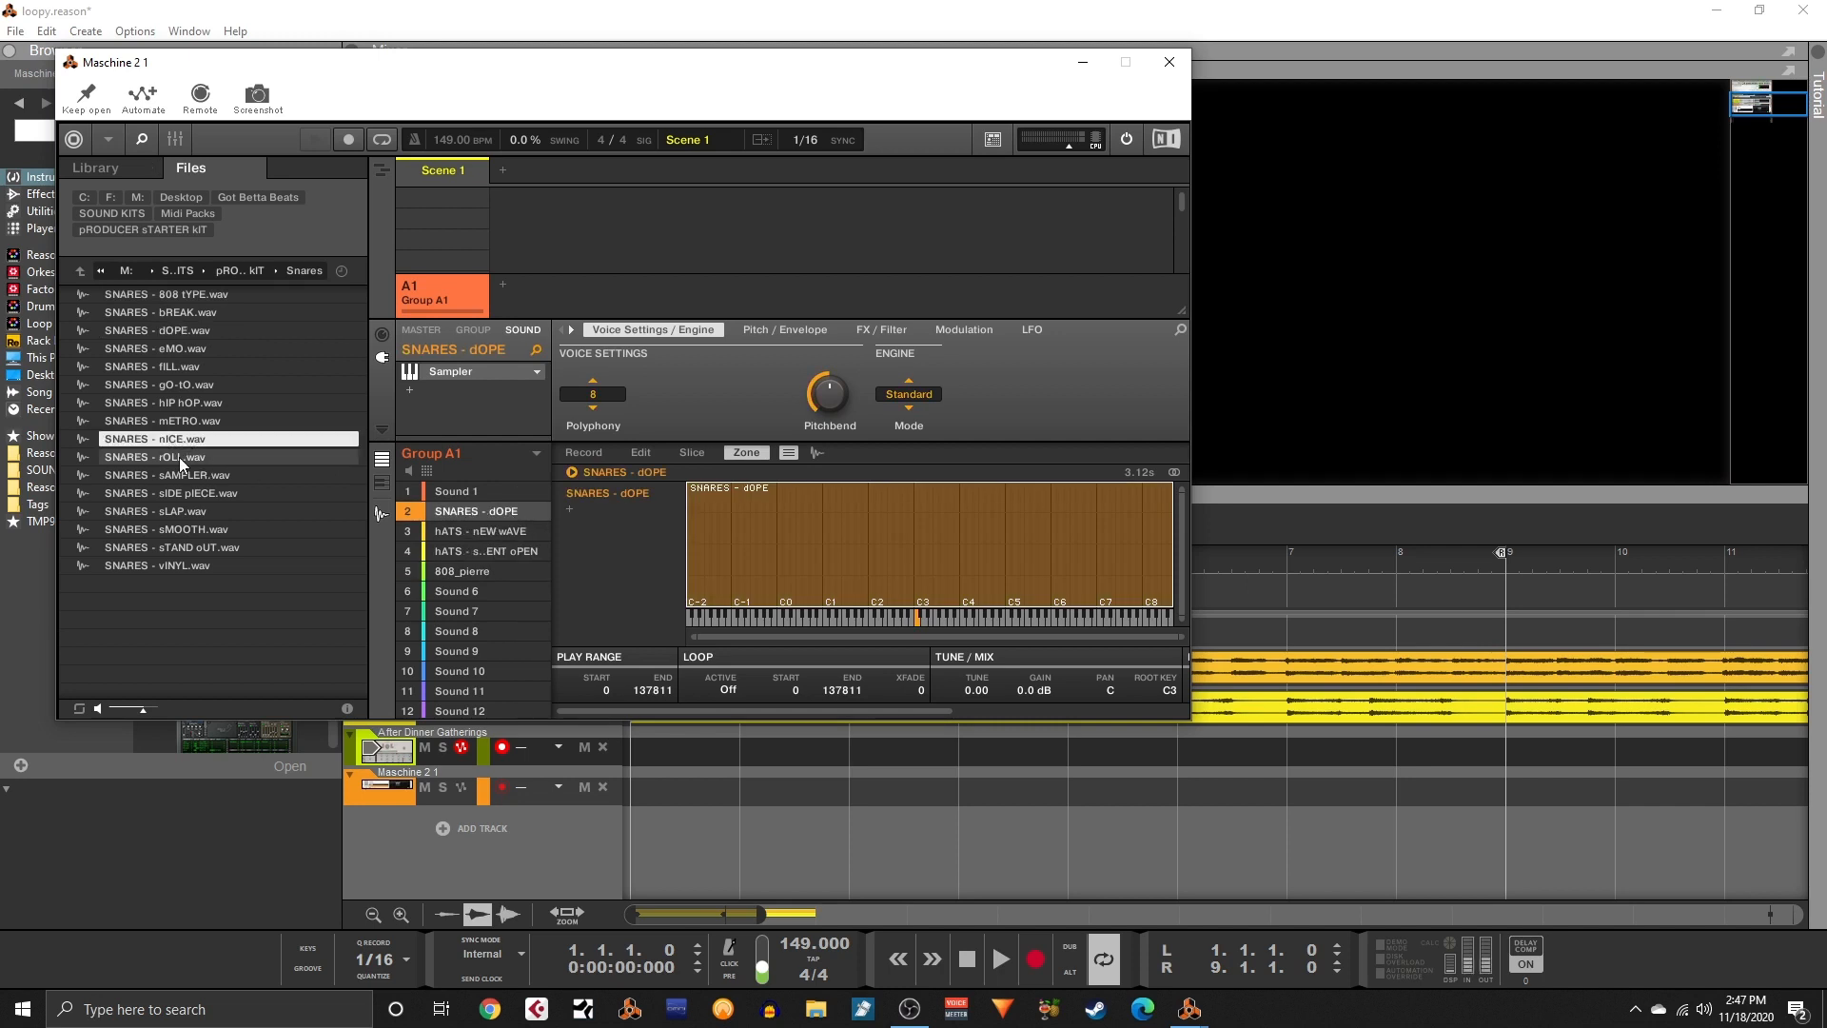
{"action": "left_click", "coordinate": [188, 511]}
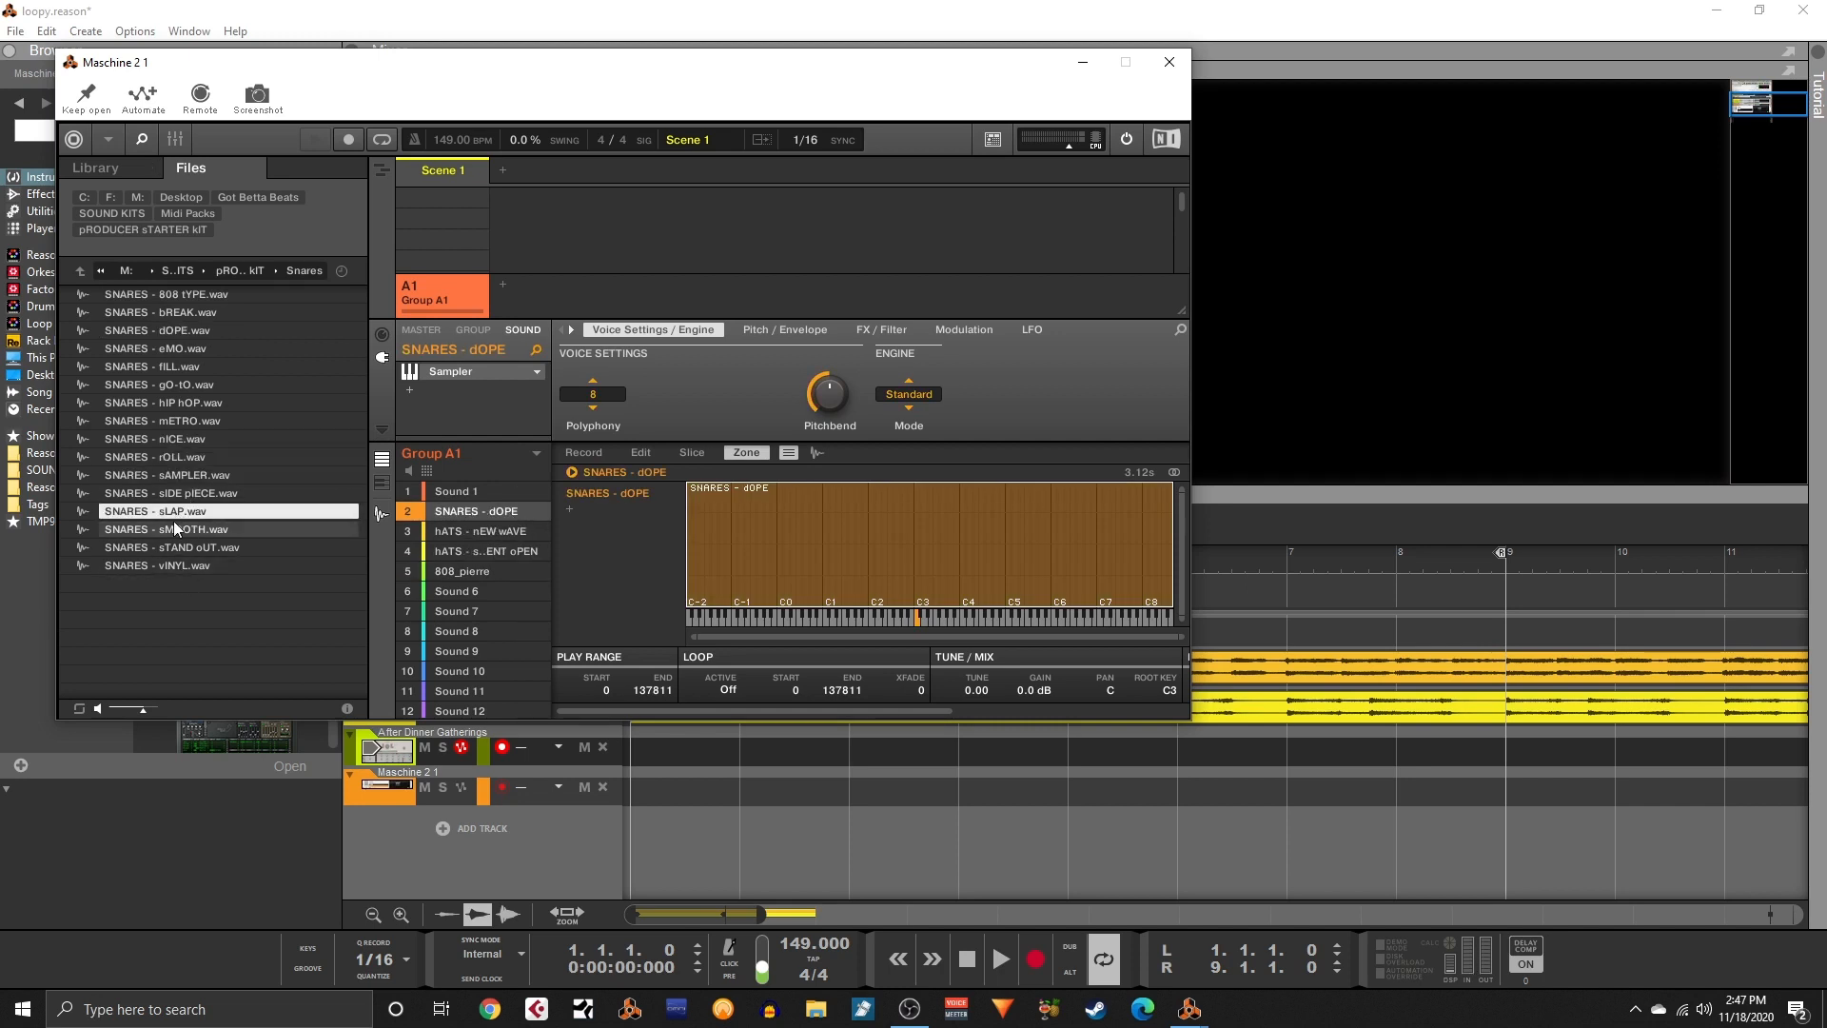
- Audition samples in the kit's Claps folder and load CLAPS - sAVAGE.wav into the Sound 7 slot
{"action": "left_click", "coordinate": [80, 274]}
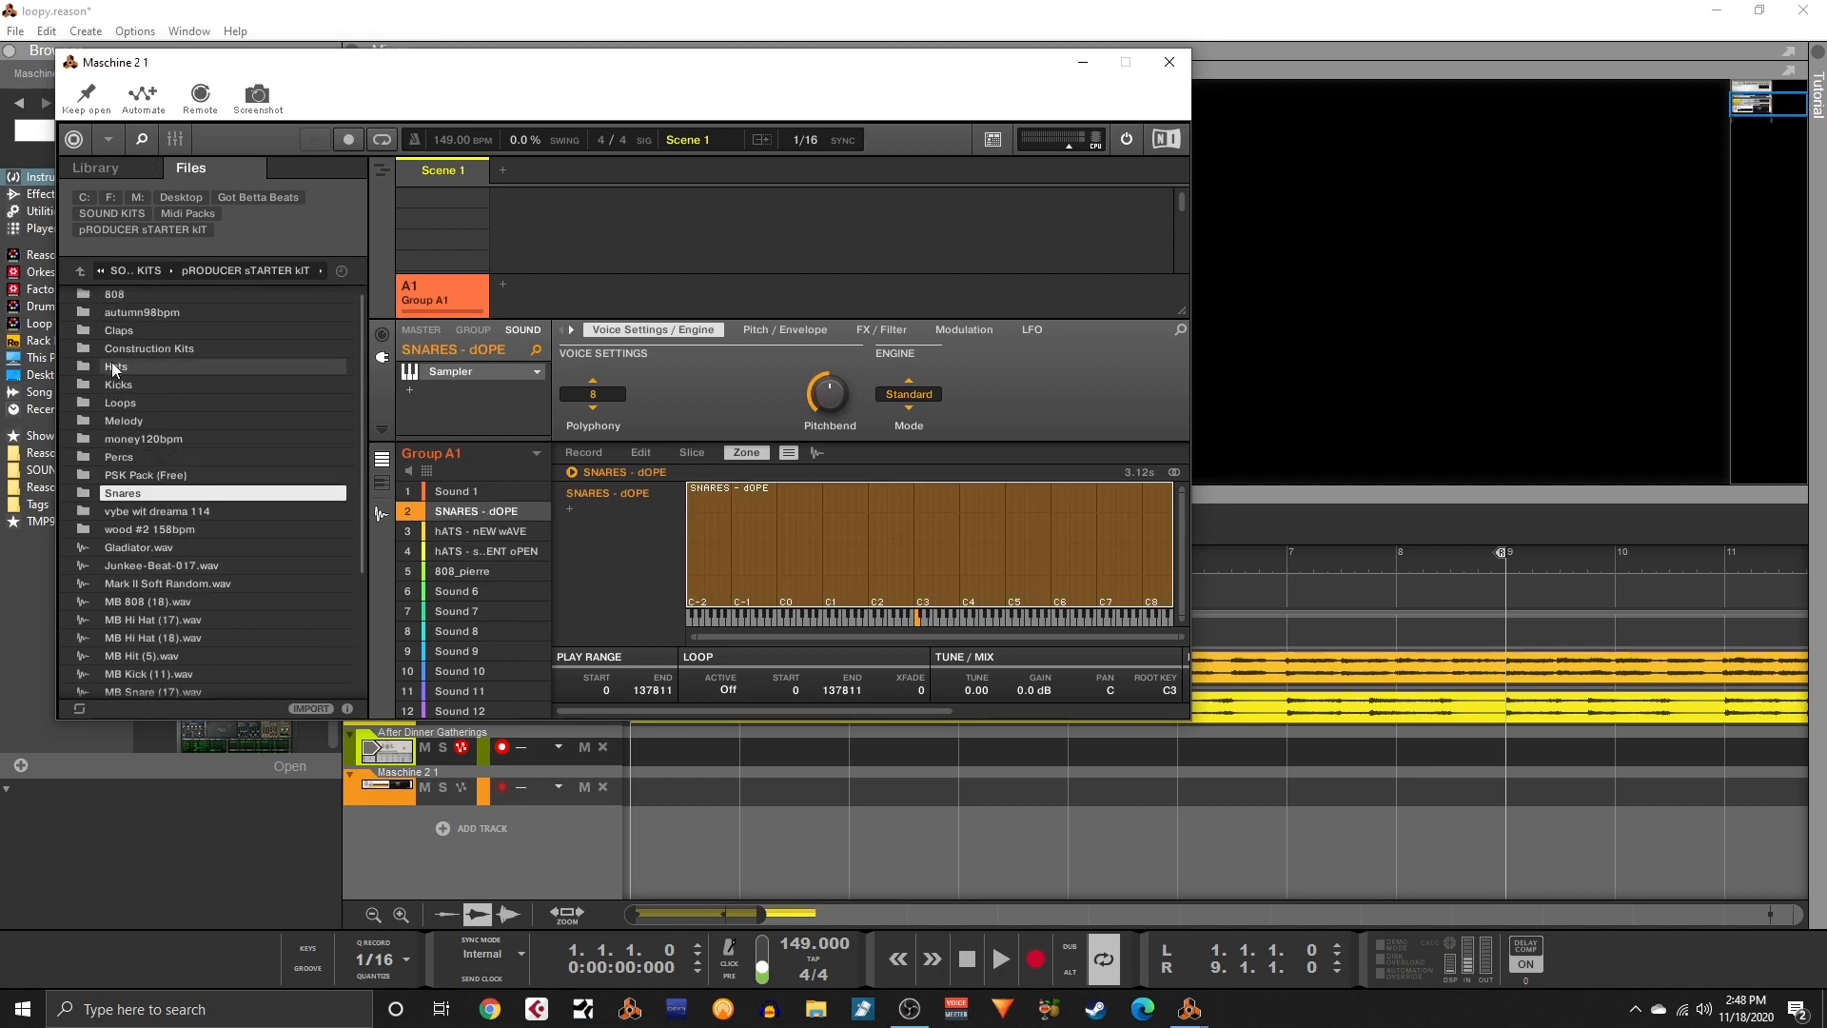
{"action": "double_click", "coordinate": [111, 333]}
{"action": "left_click", "coordinate": [143, 318]}
{"action": "left_click", "coordinate": [149, 333]}
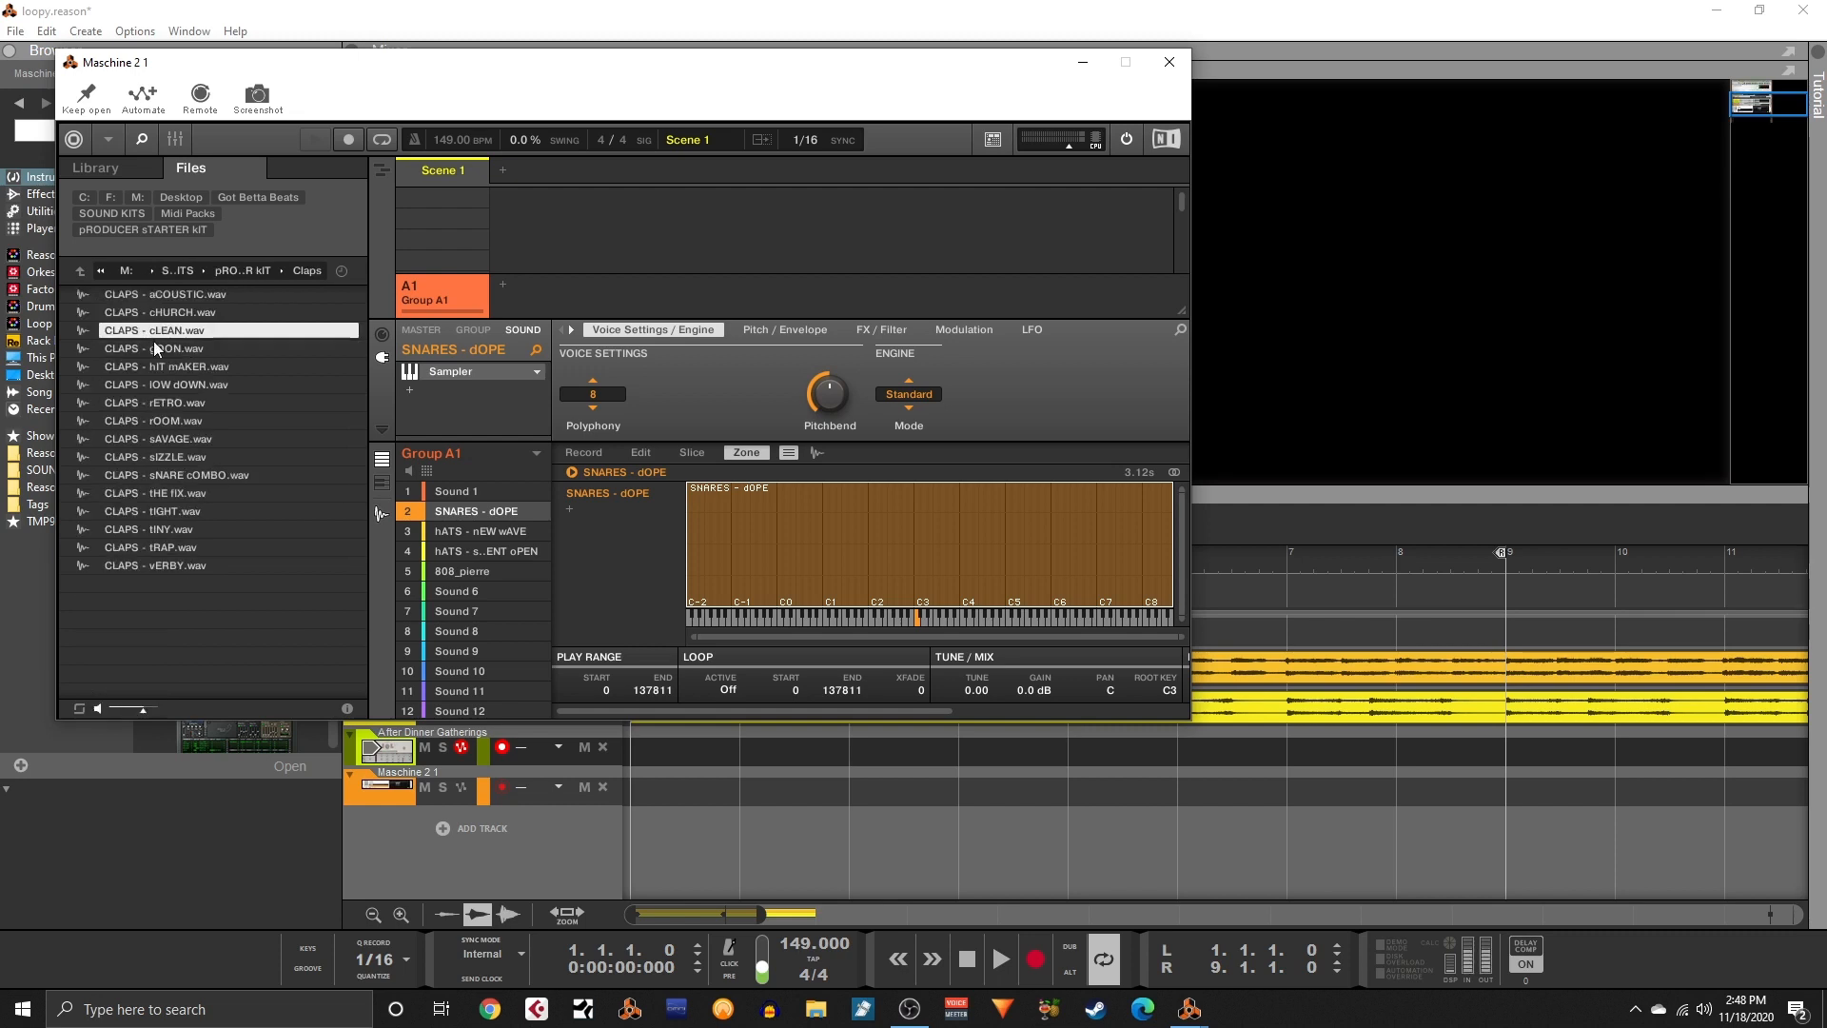
{"action": "left_click", "coordinate": [155, 350]}
{"action": "left_click", "coordinate": [149, 315]}
{"action": "left_click", "coordinate": [152, 330]}
{"action": "left_click", "coordinate": [157, 384]}
{"action": "left_click", "coordinate": [159, 402]}
{"action": "left_click", "coordinate": [163, 439]}
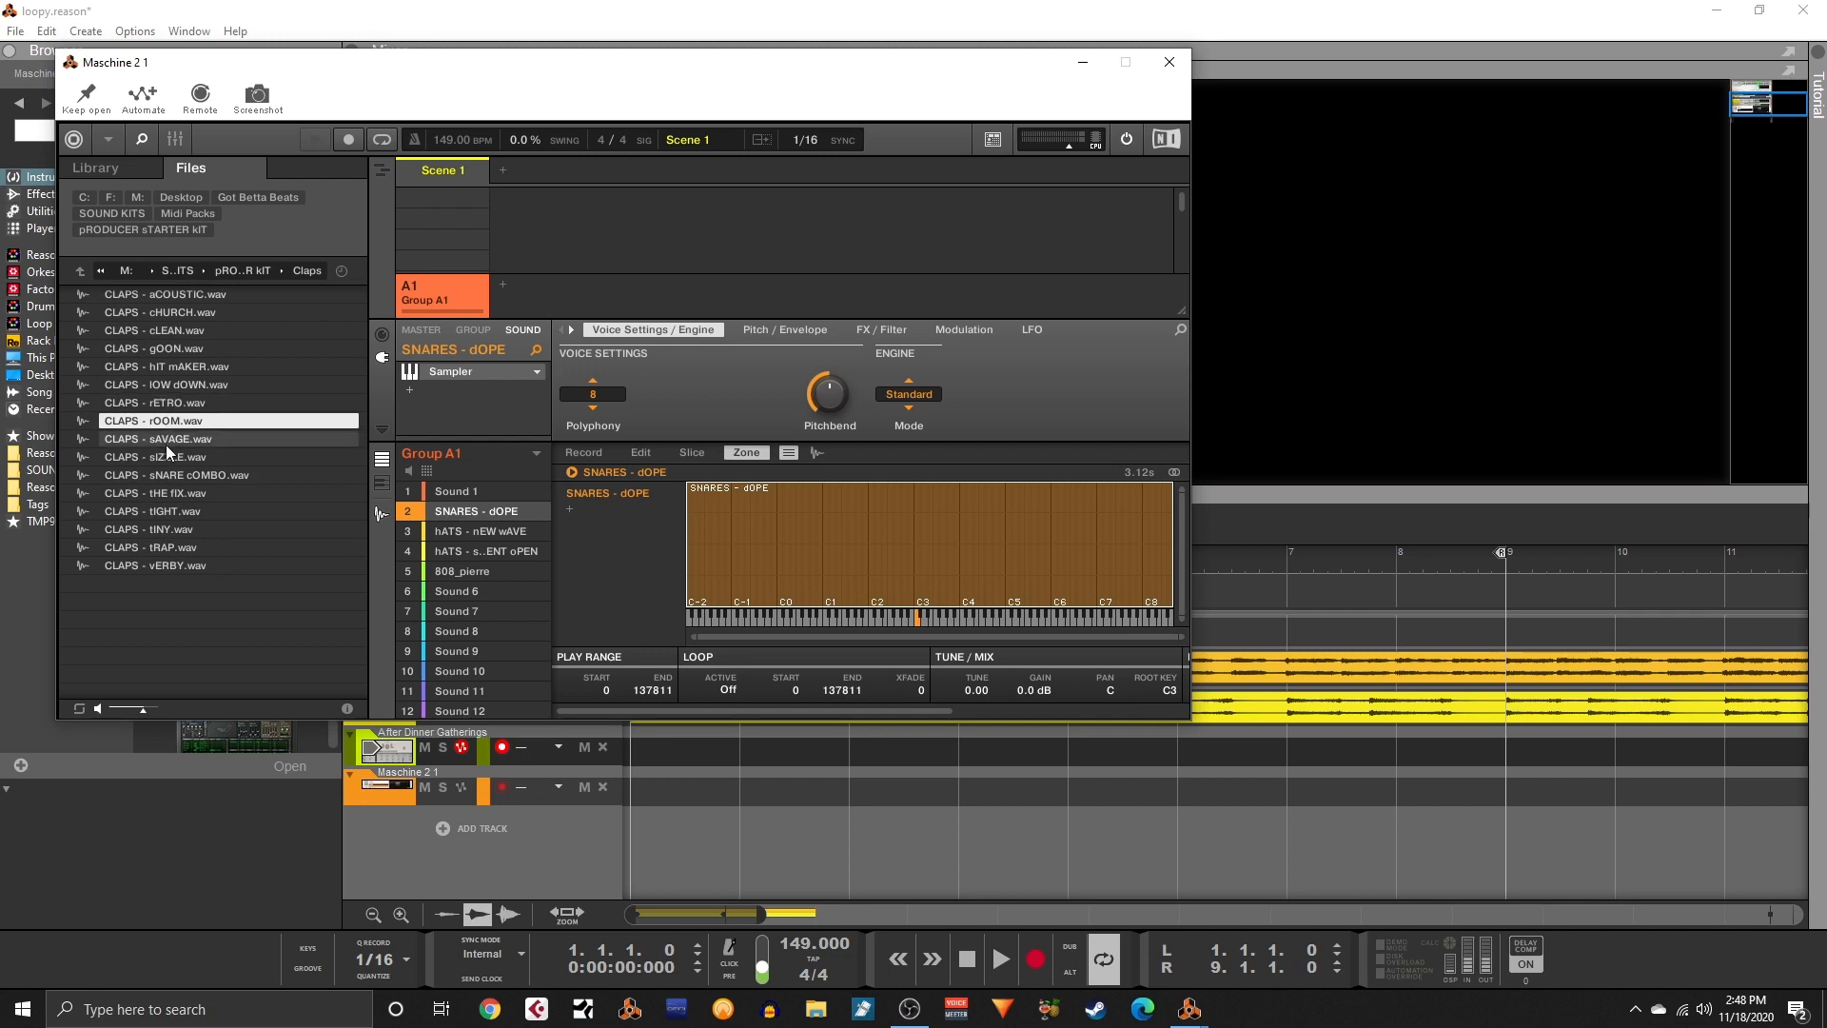
{"action": "left_click", "coordinate": [167, 461]}
{"action": "left_click", "coordinate": [173, 441]}
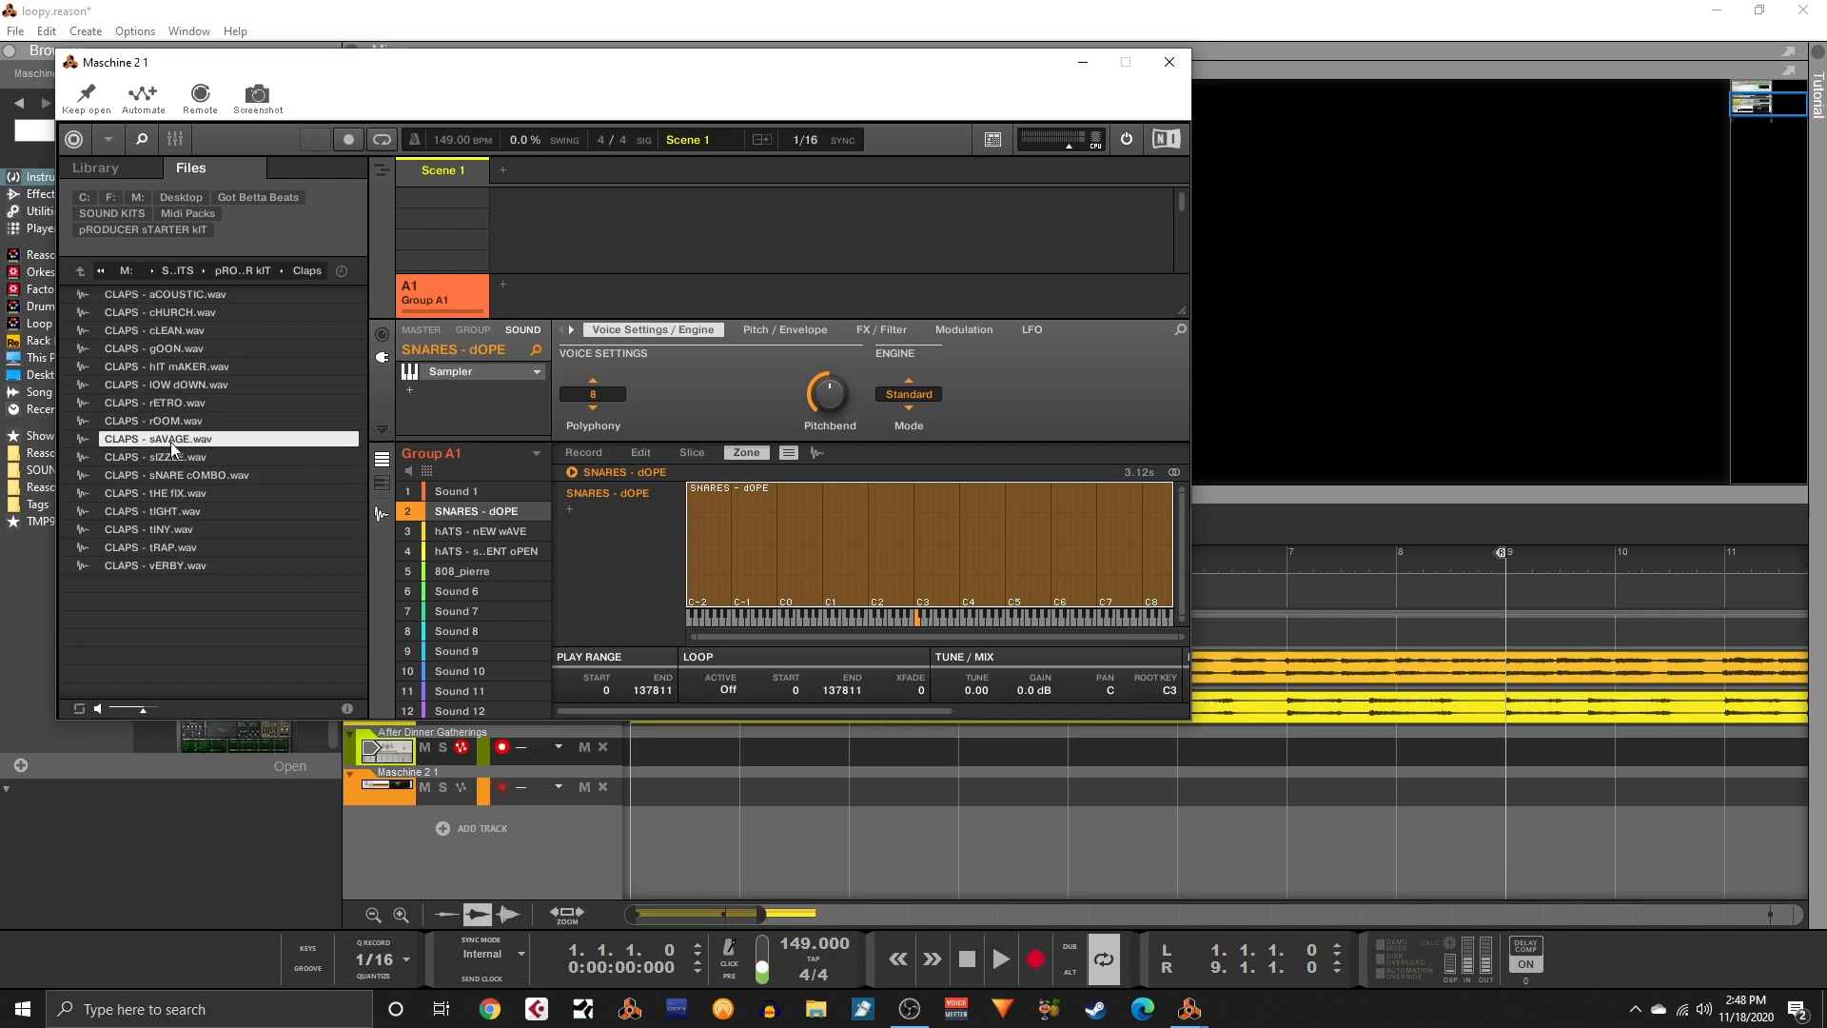
{"action": "left_click_drag", "start_coordinate": [169, 437], "coordinate": [472, 609]}
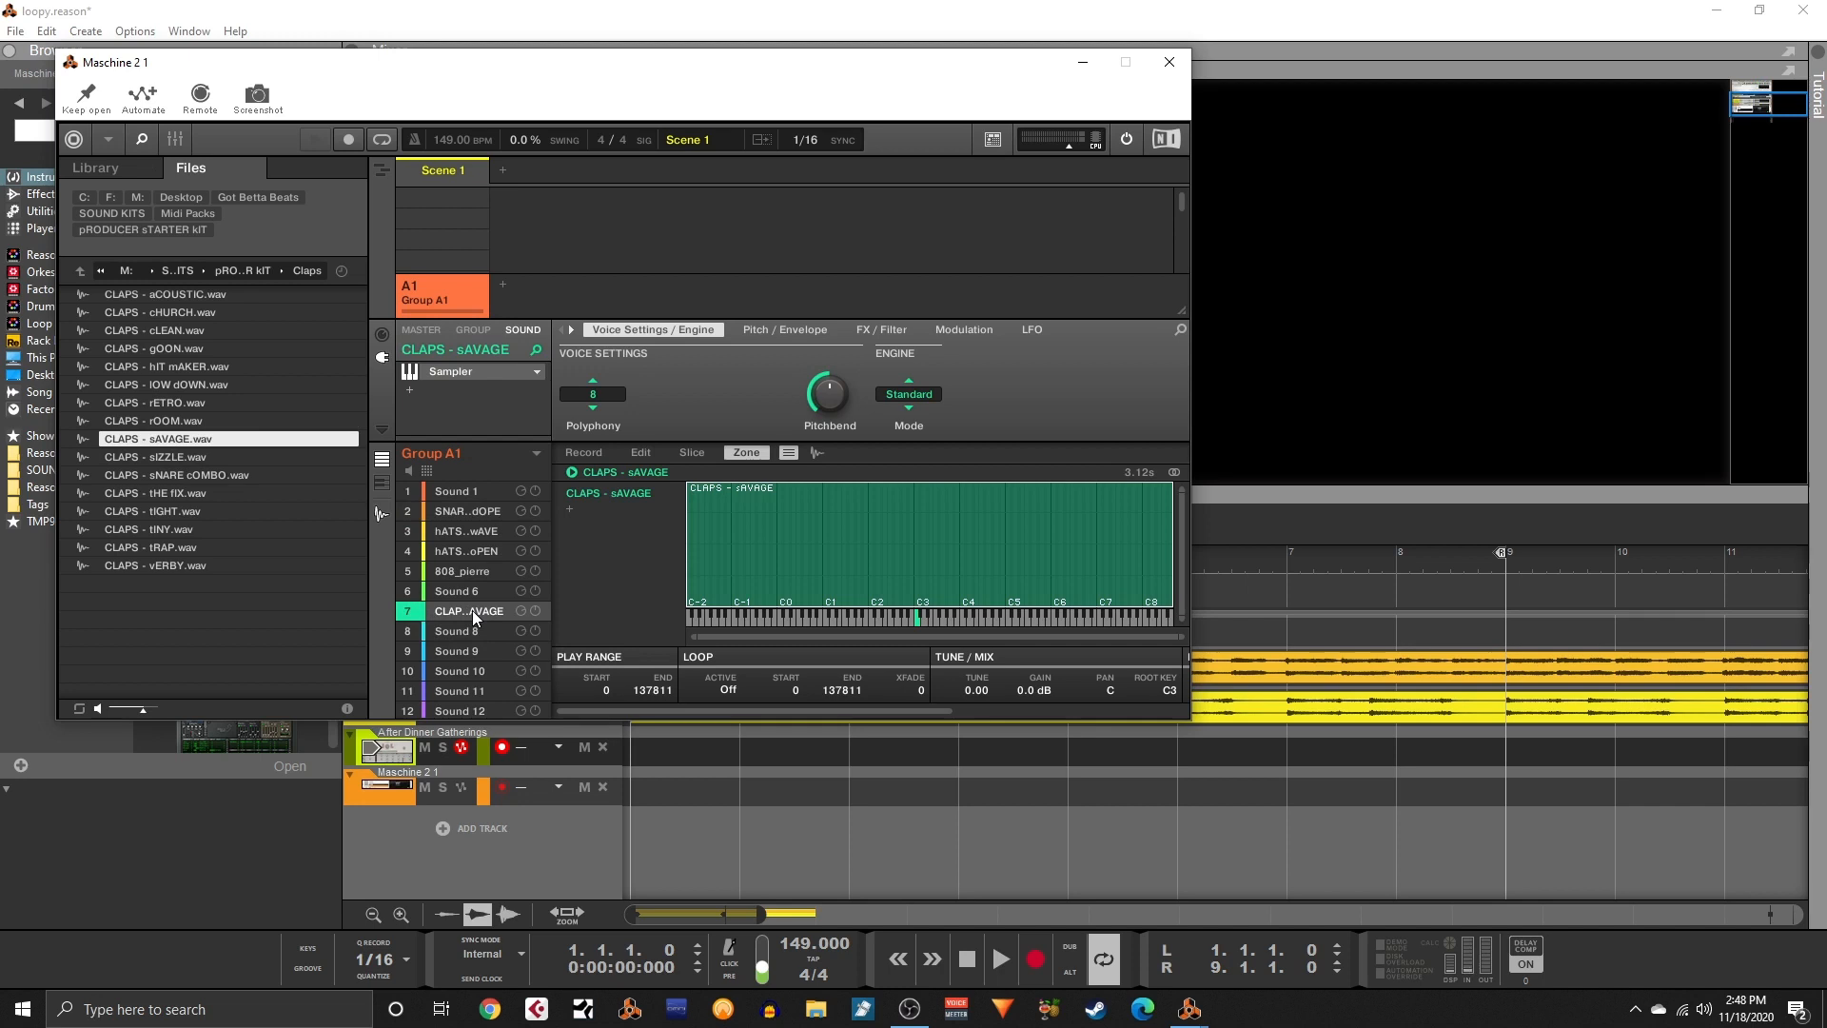
- Browse to the kit's Kicks folder and audition kick samples from KICKS - BOTTOM.wav through KICKS - SOUL FOOD.wav
{"action": "left_click", "coordinate": [82, 271]}
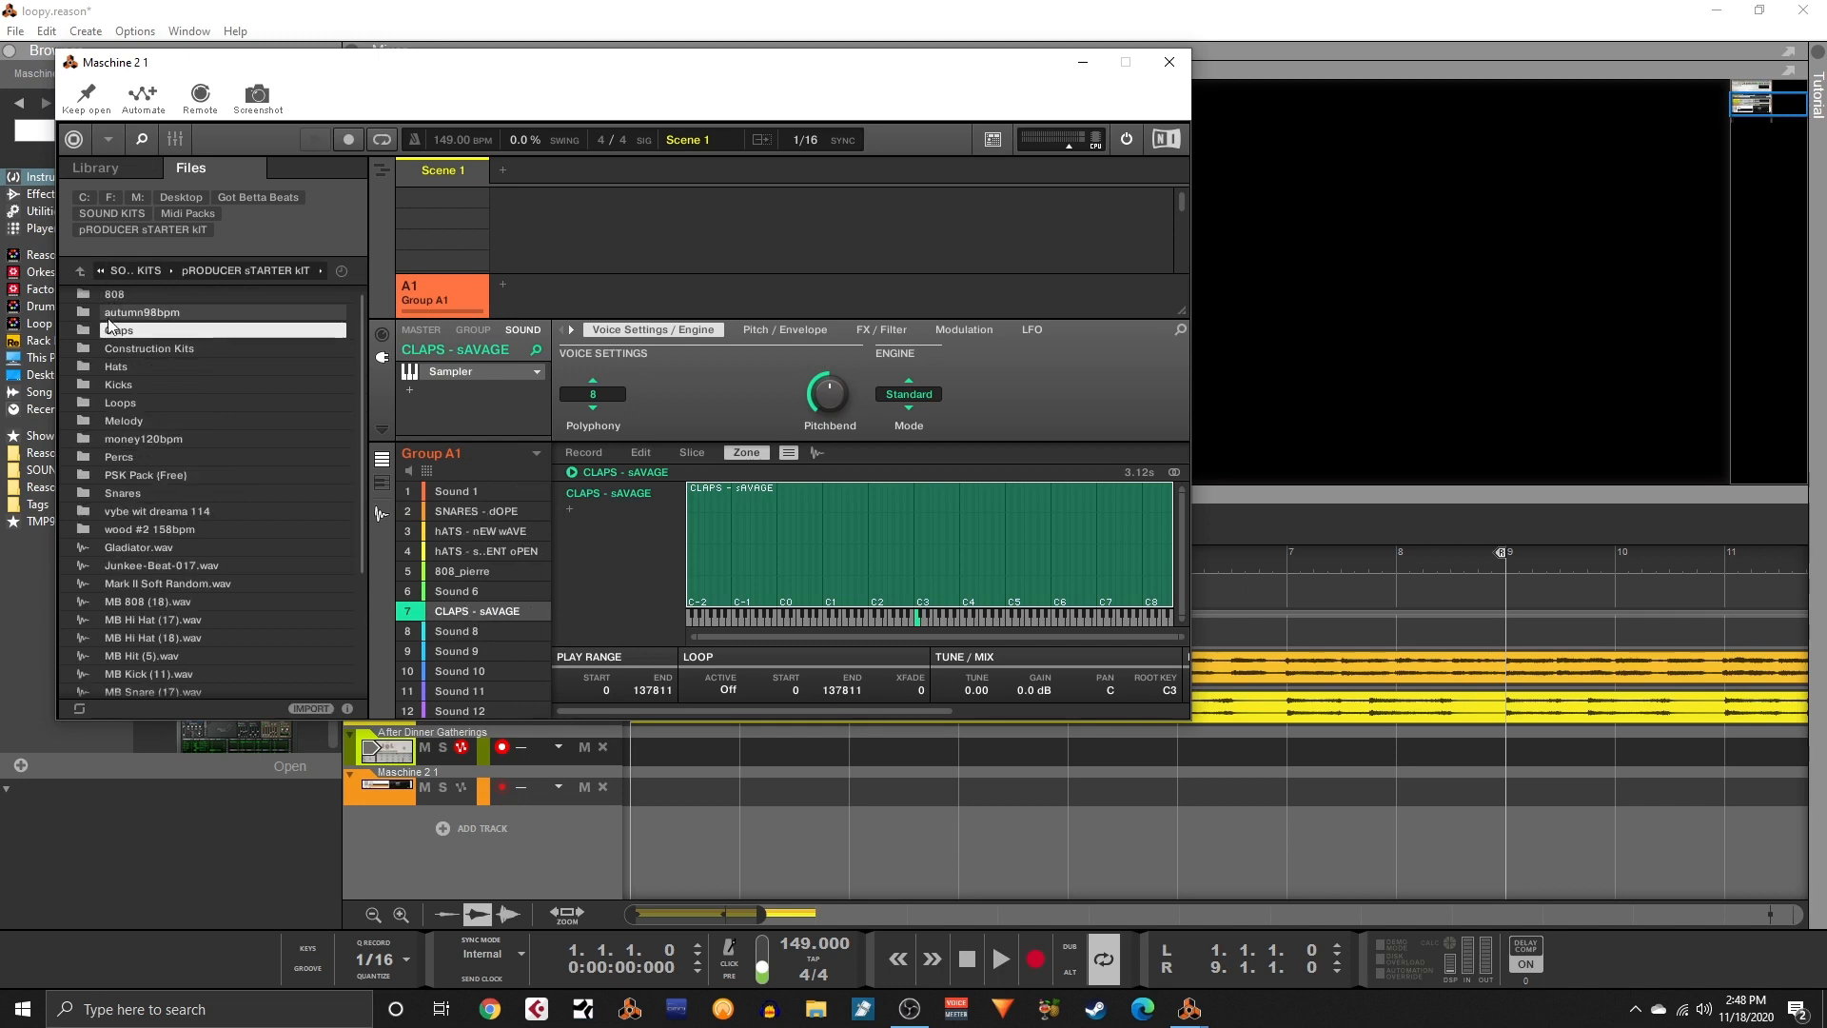
{"action": "double_click", "coordinate": [108, 384]}
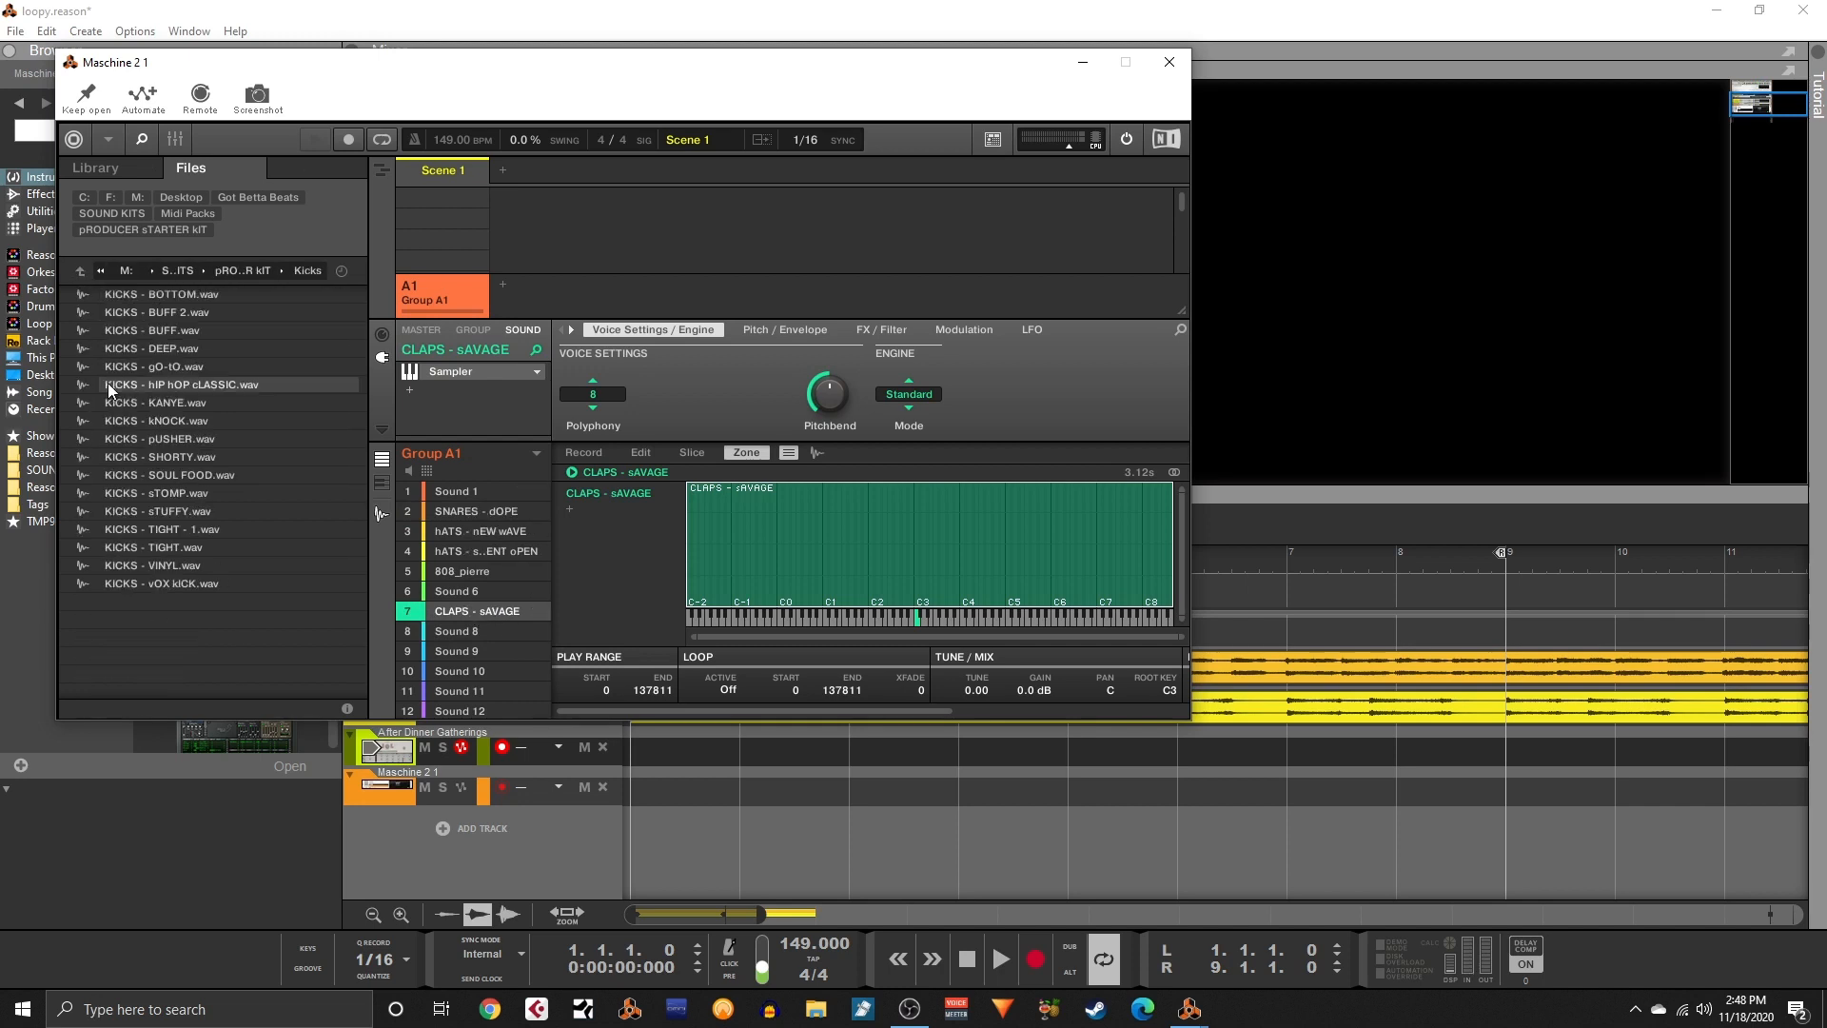
{"action": "left_click", "coordinate": [134, 295]}
{"action": "left_click", "coordinate": [137, 314]}
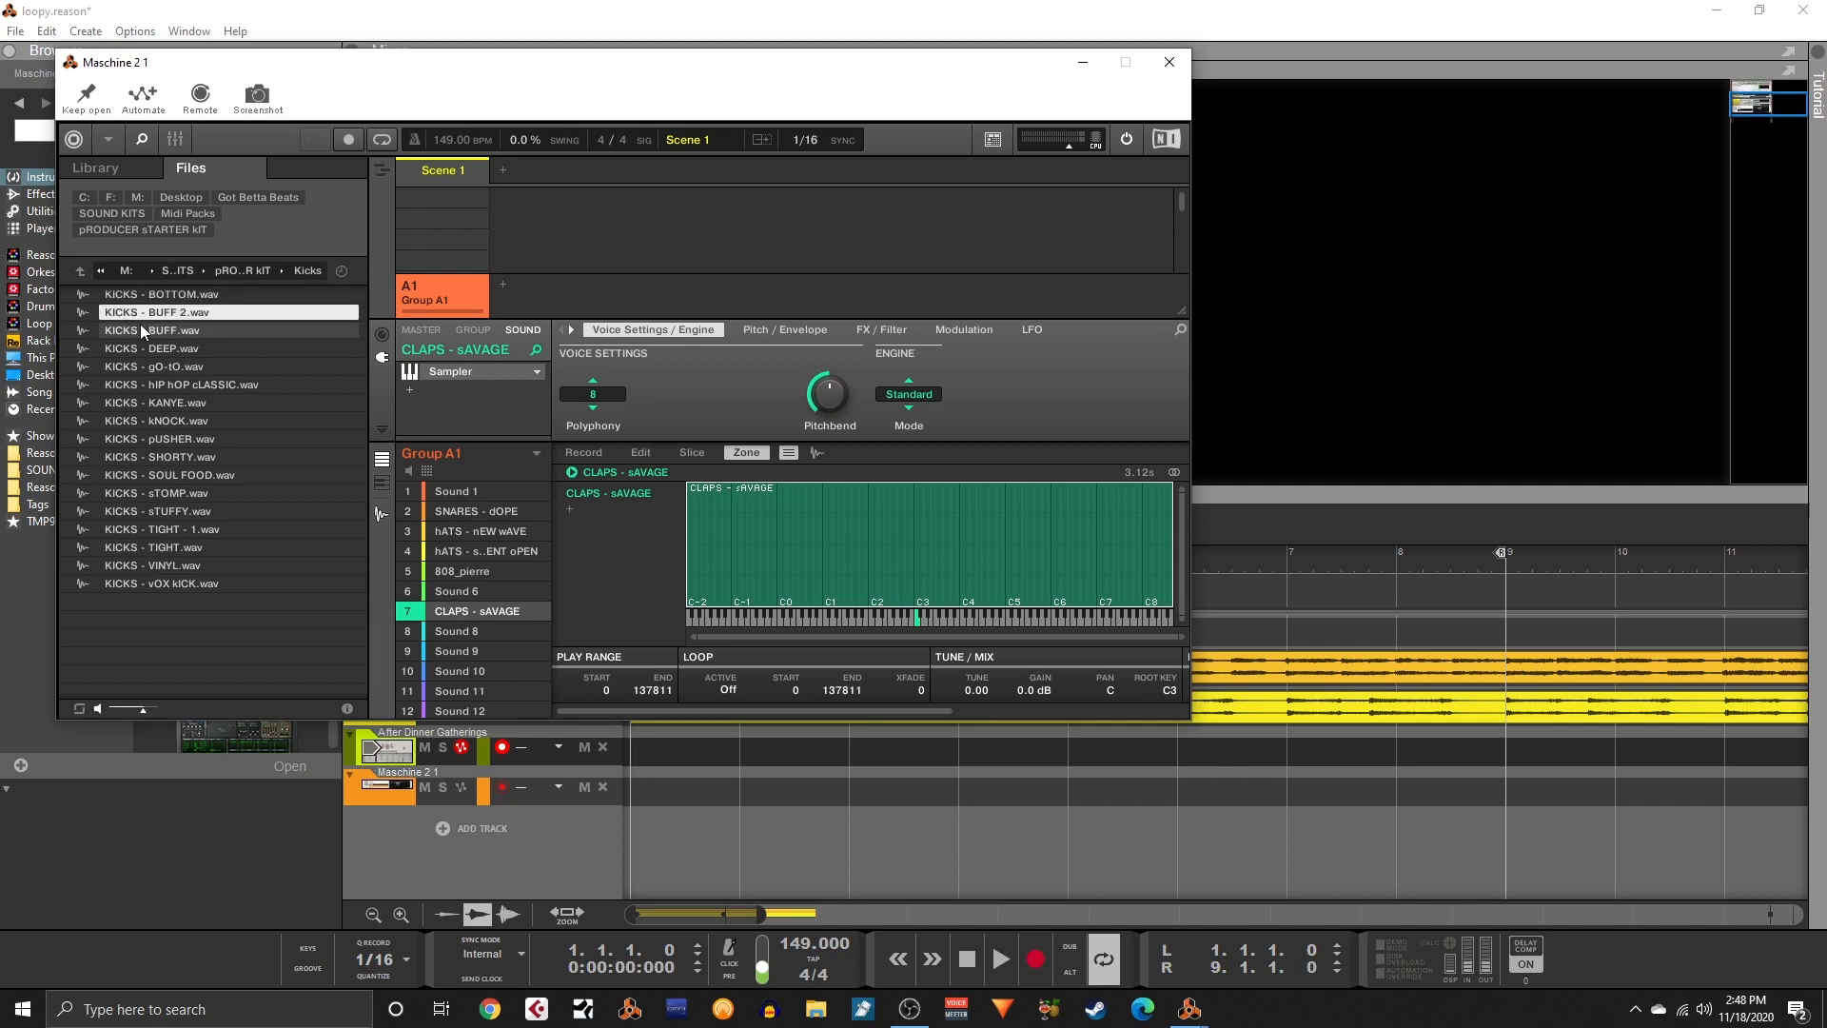
{"action": "left_click", "coordinate": [140, 330]}
{"action": "left_click", "coordinate": [143, 349]}
{"action": "left_click", "coordinate": [143, 366]}
{"action": "left_click", "coordinate": [144, 384]}
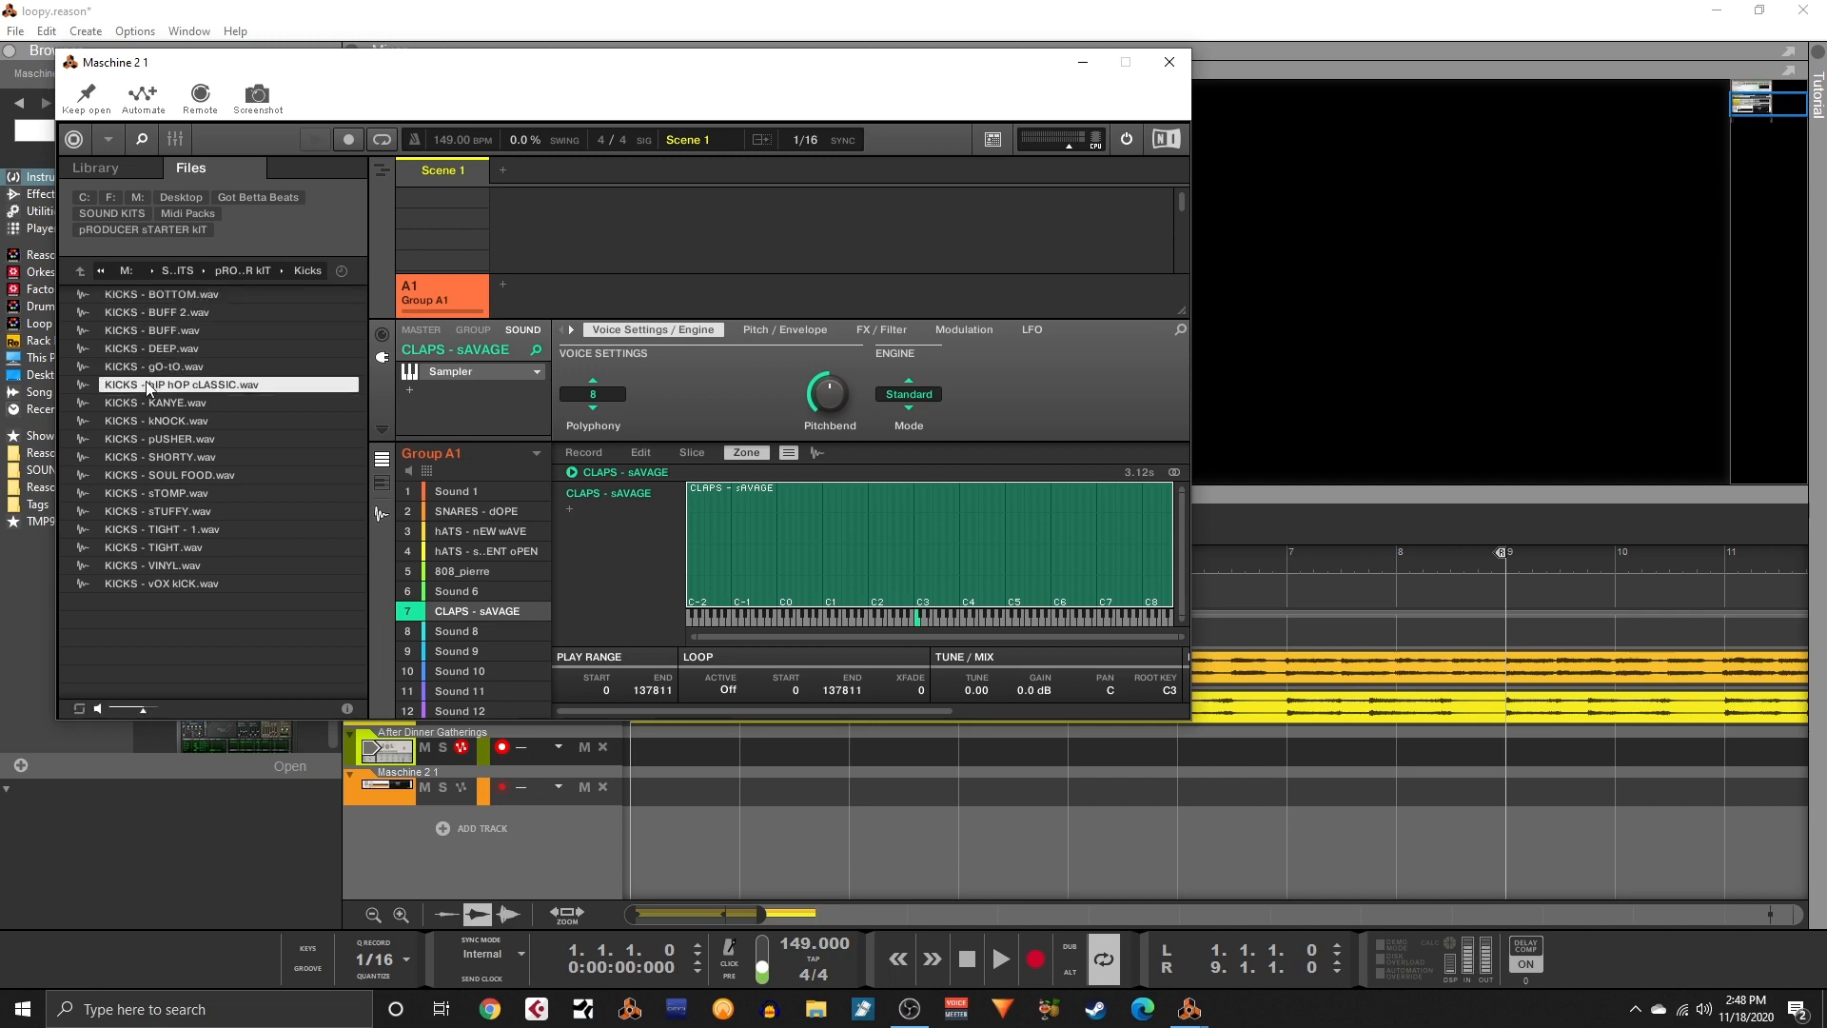
{"action": "left_click", "coordinate": [140, 351]}
{"action": "left_click", "coordinate": [143, 419]}
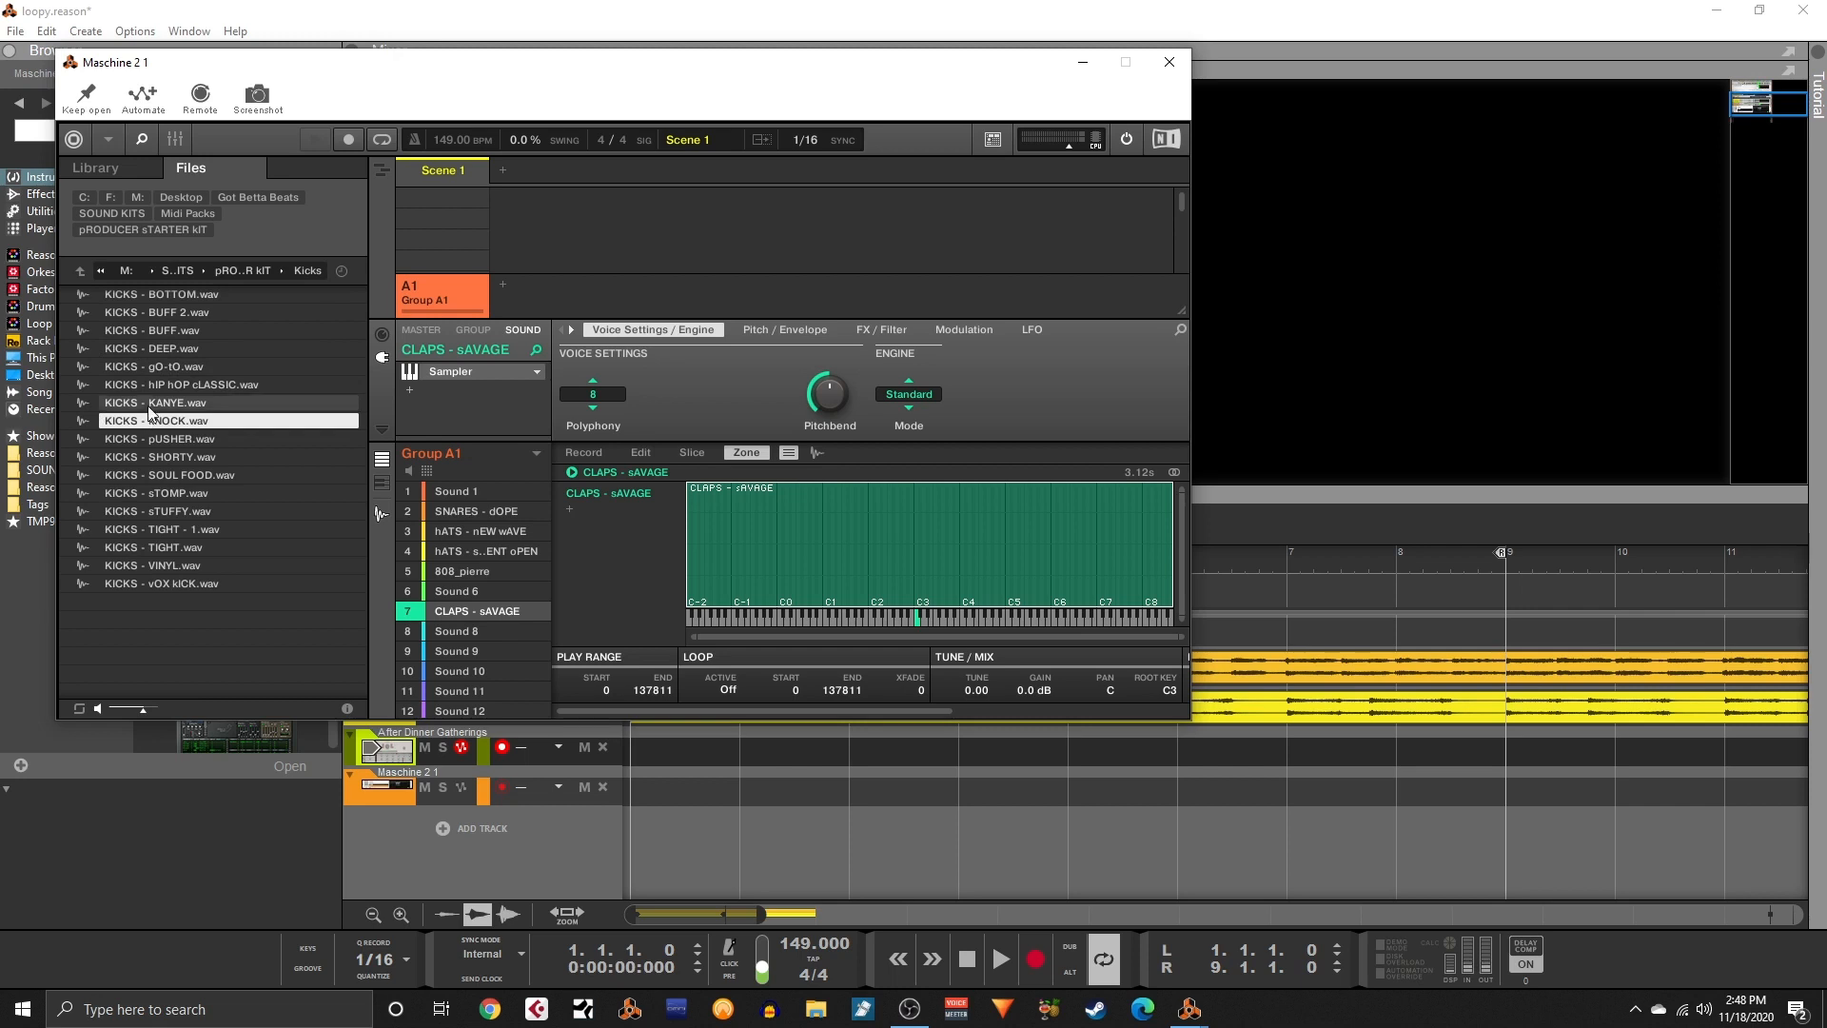
{"action": "left_click", "coordinate": [153, 439]}
{"action": "left_click", "coordinate": [160, 471]}
{"action": "left_click", "coordinate": [162, 457]}
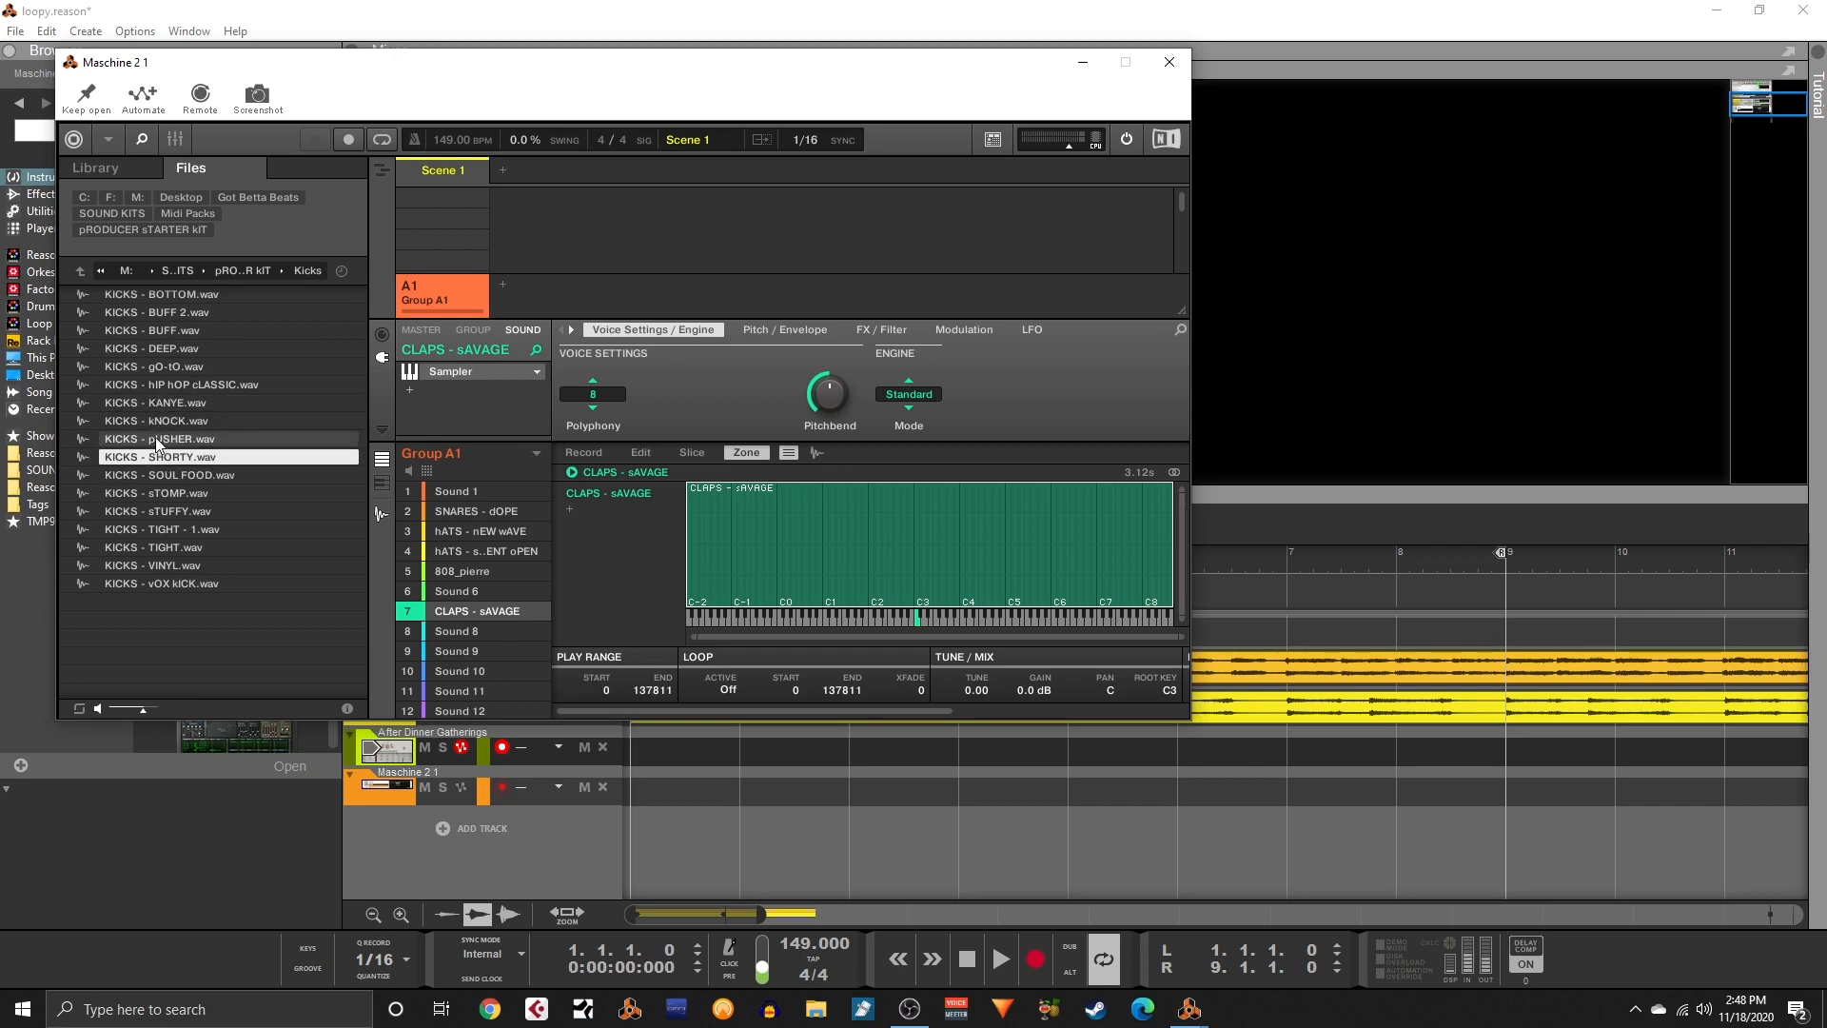
- Compare the kick samples again and load KICKS - BUFF 2.wav into the Sound 1 slot of Group A1
{"action": "left_click", "coordinate": [157, 439]}
{"action": "left_click", "coordinate": [119, 402]}
{"action": "left_click", "coordinate": [131, 366]}
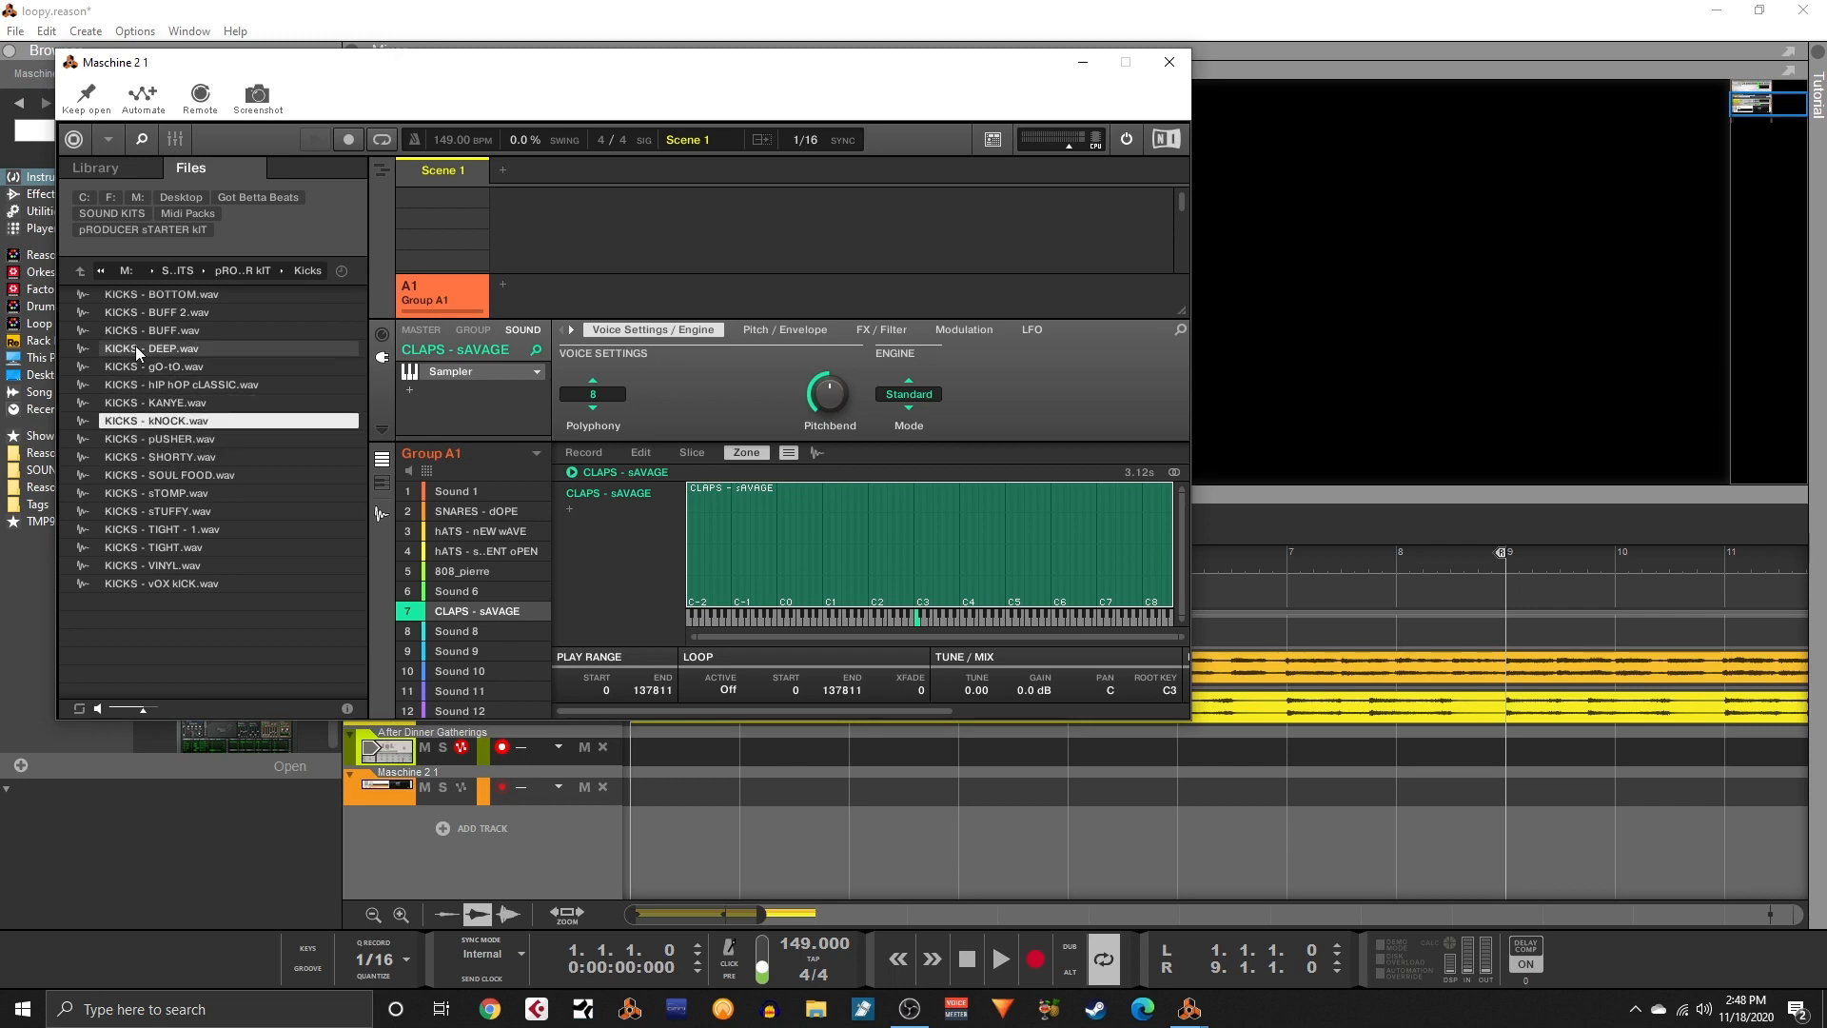
{"action": "left_click", "coordinate": [135, 348]}
{"action": "left_click", "coordinate": [136, 313]}
{"action": "left_click", "coordinate": [139, 296]}
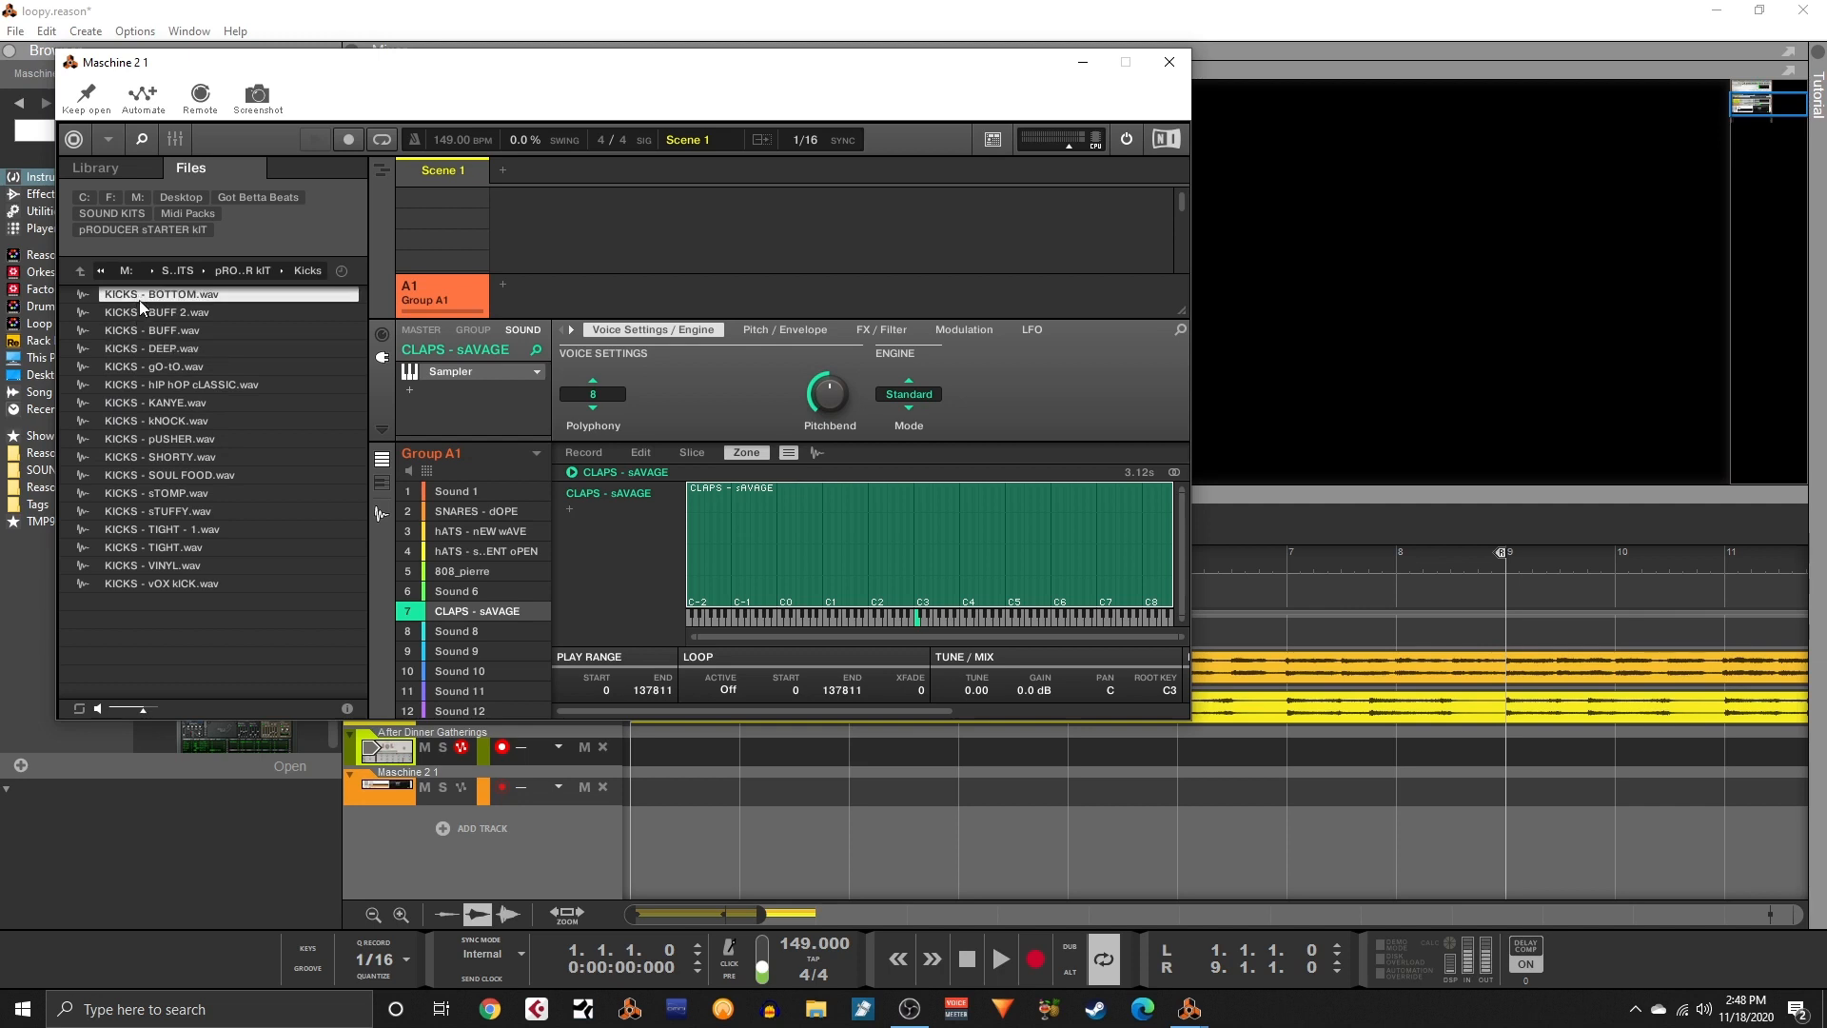
{"action": "left_click", "coordinate": [141, 312]}
{"action": "left_click_drag", "start_coordinate": [142, 313], "coordinate": [485, 493]}
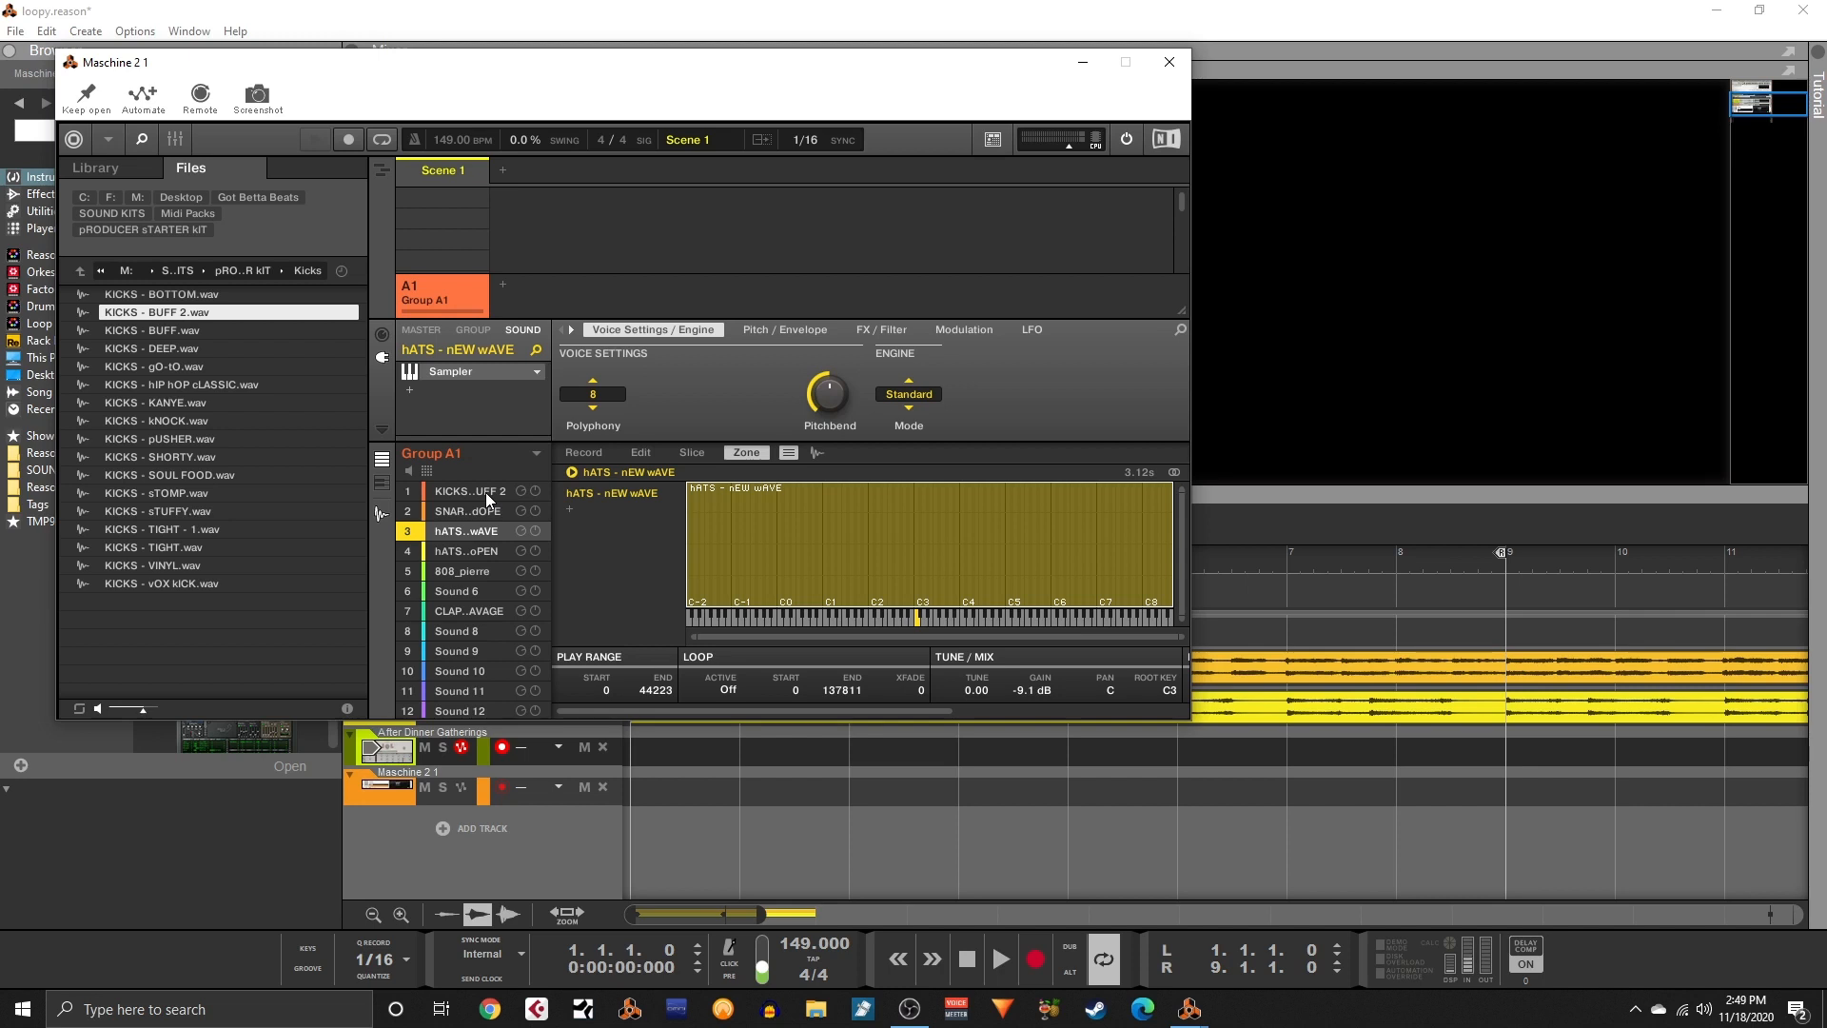
- Run playback of the eight-bar loop while recording a pattern for Group A1, and stop the transport
{"action": "key", "text": "space"}
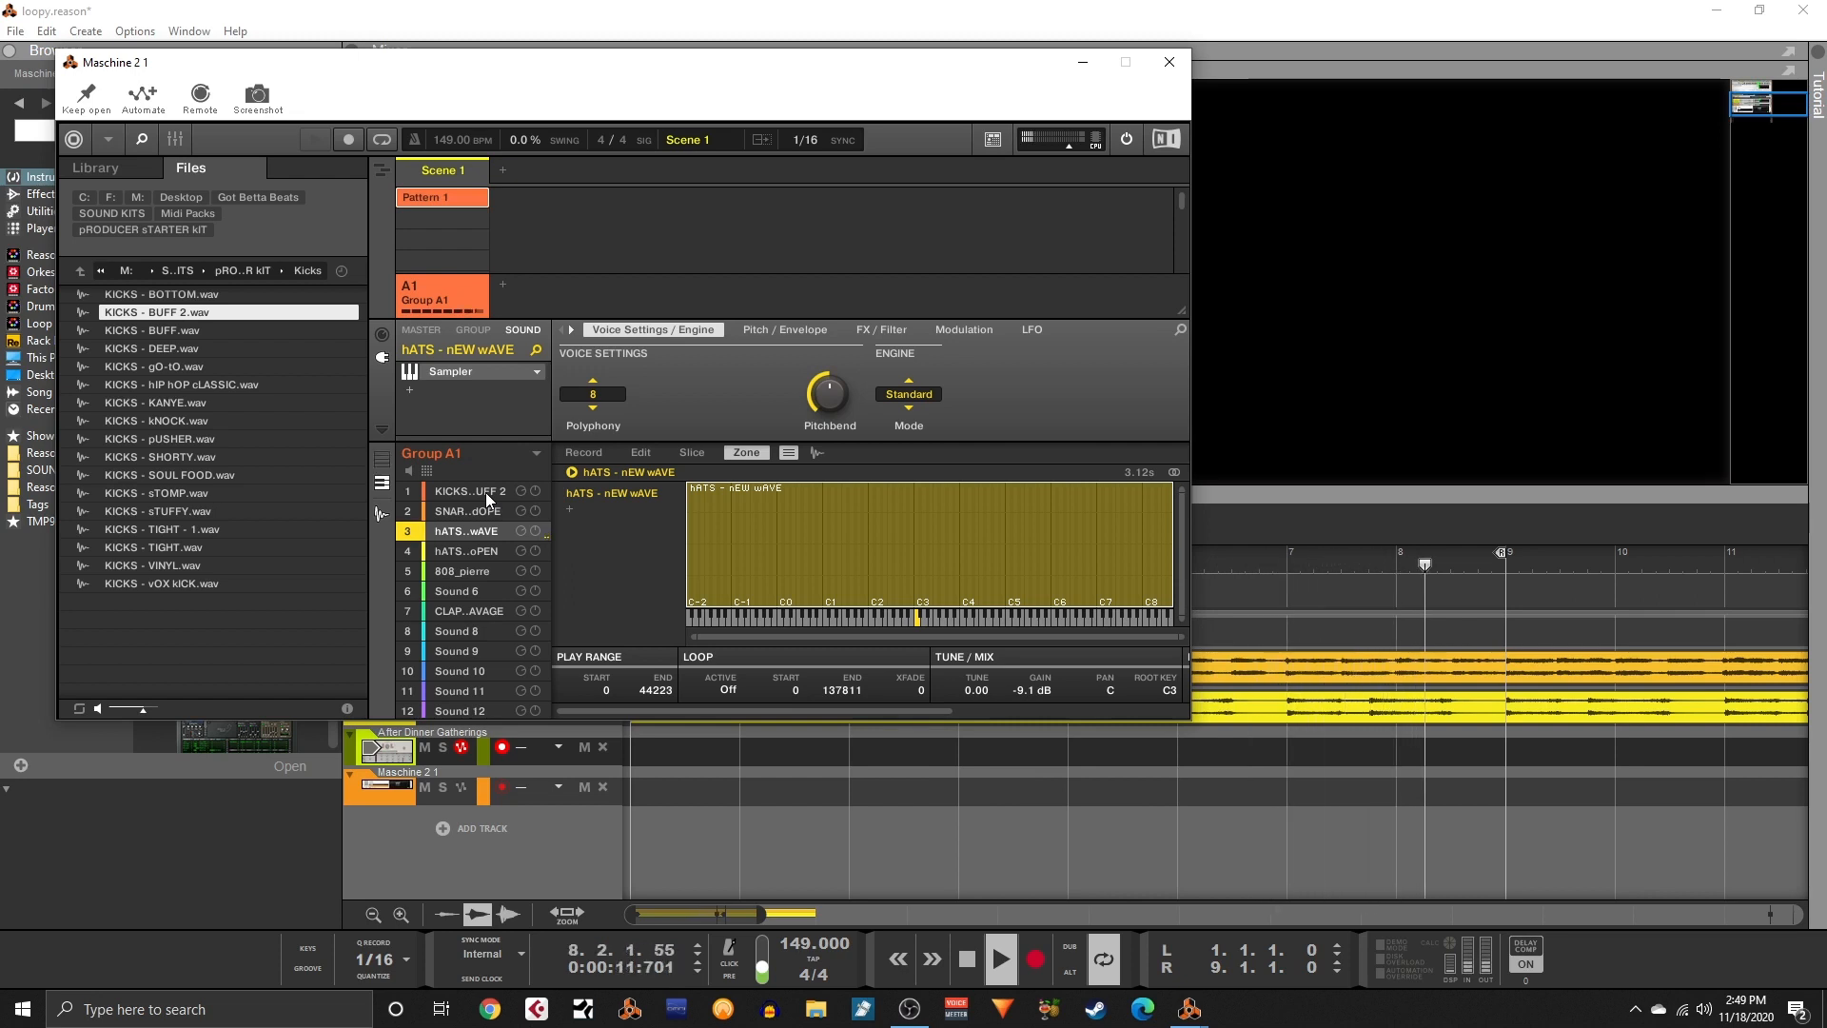
{"action": "key", "text": "space"}
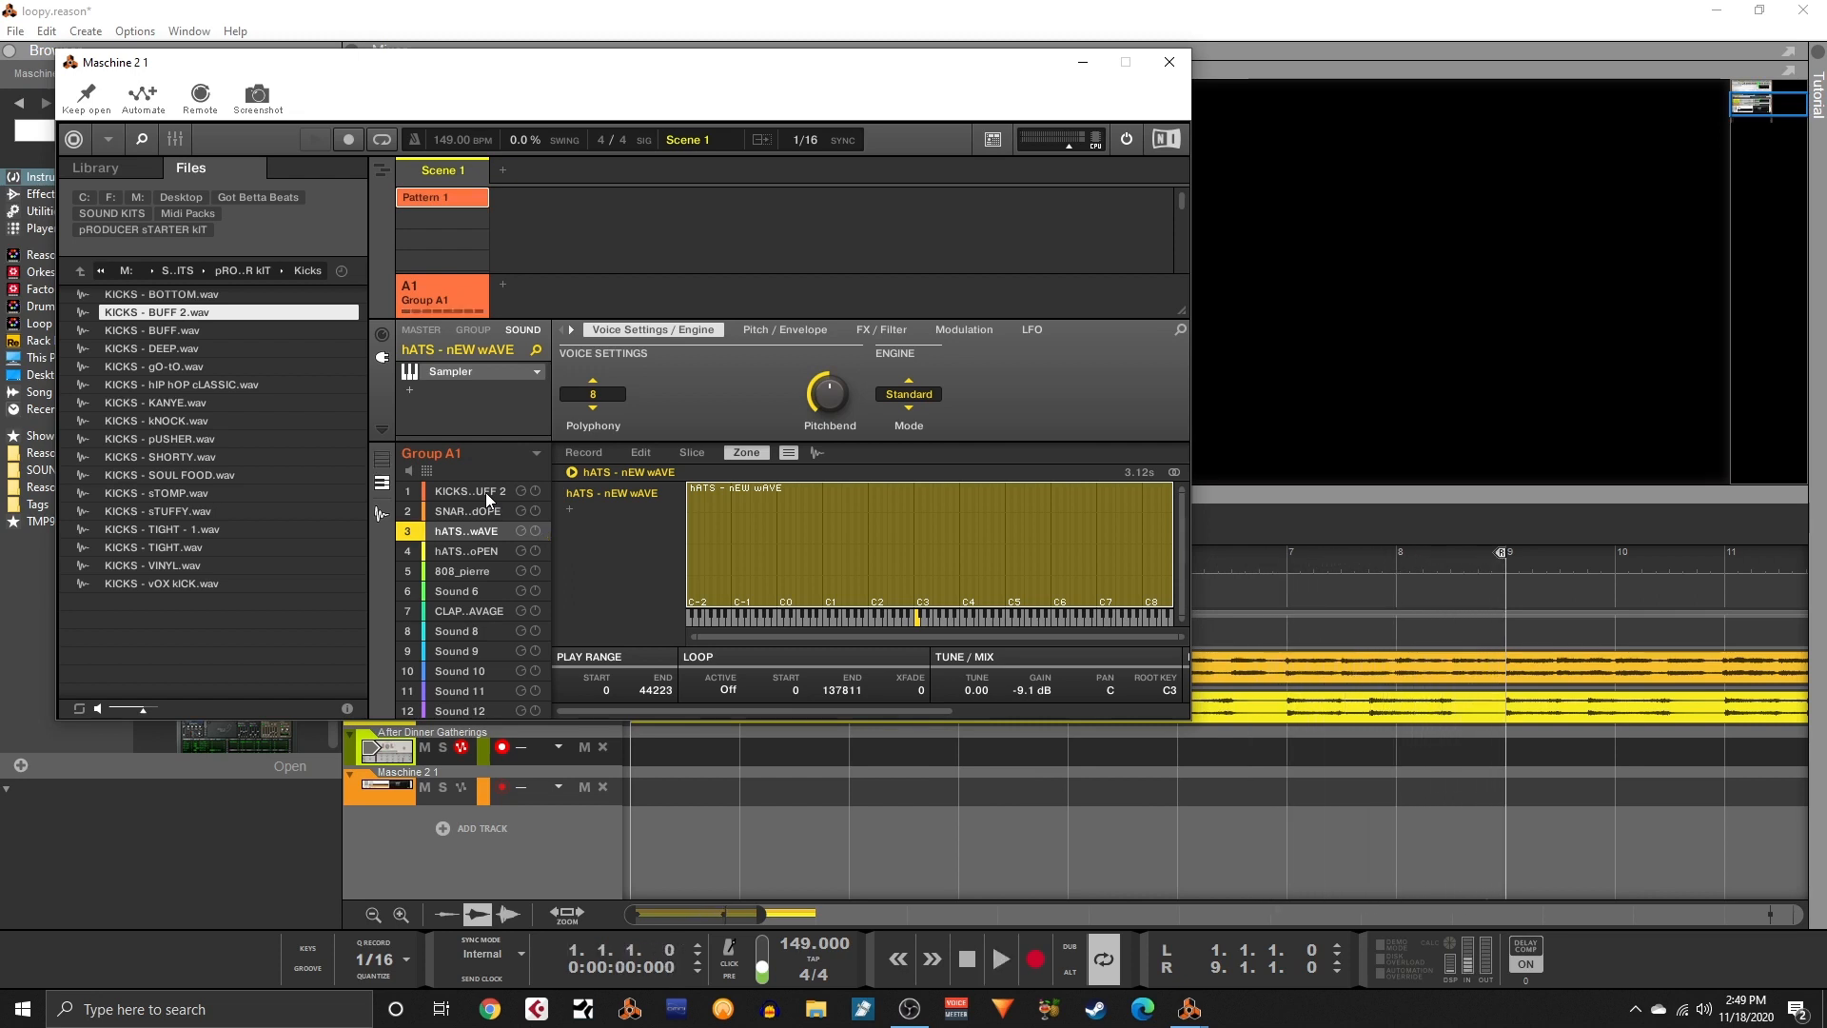
- Show Pattern 1 of Group A1 in the pattern editor with all eight bars in view
{"action": "left_click", "coordinate": [380, 460]}
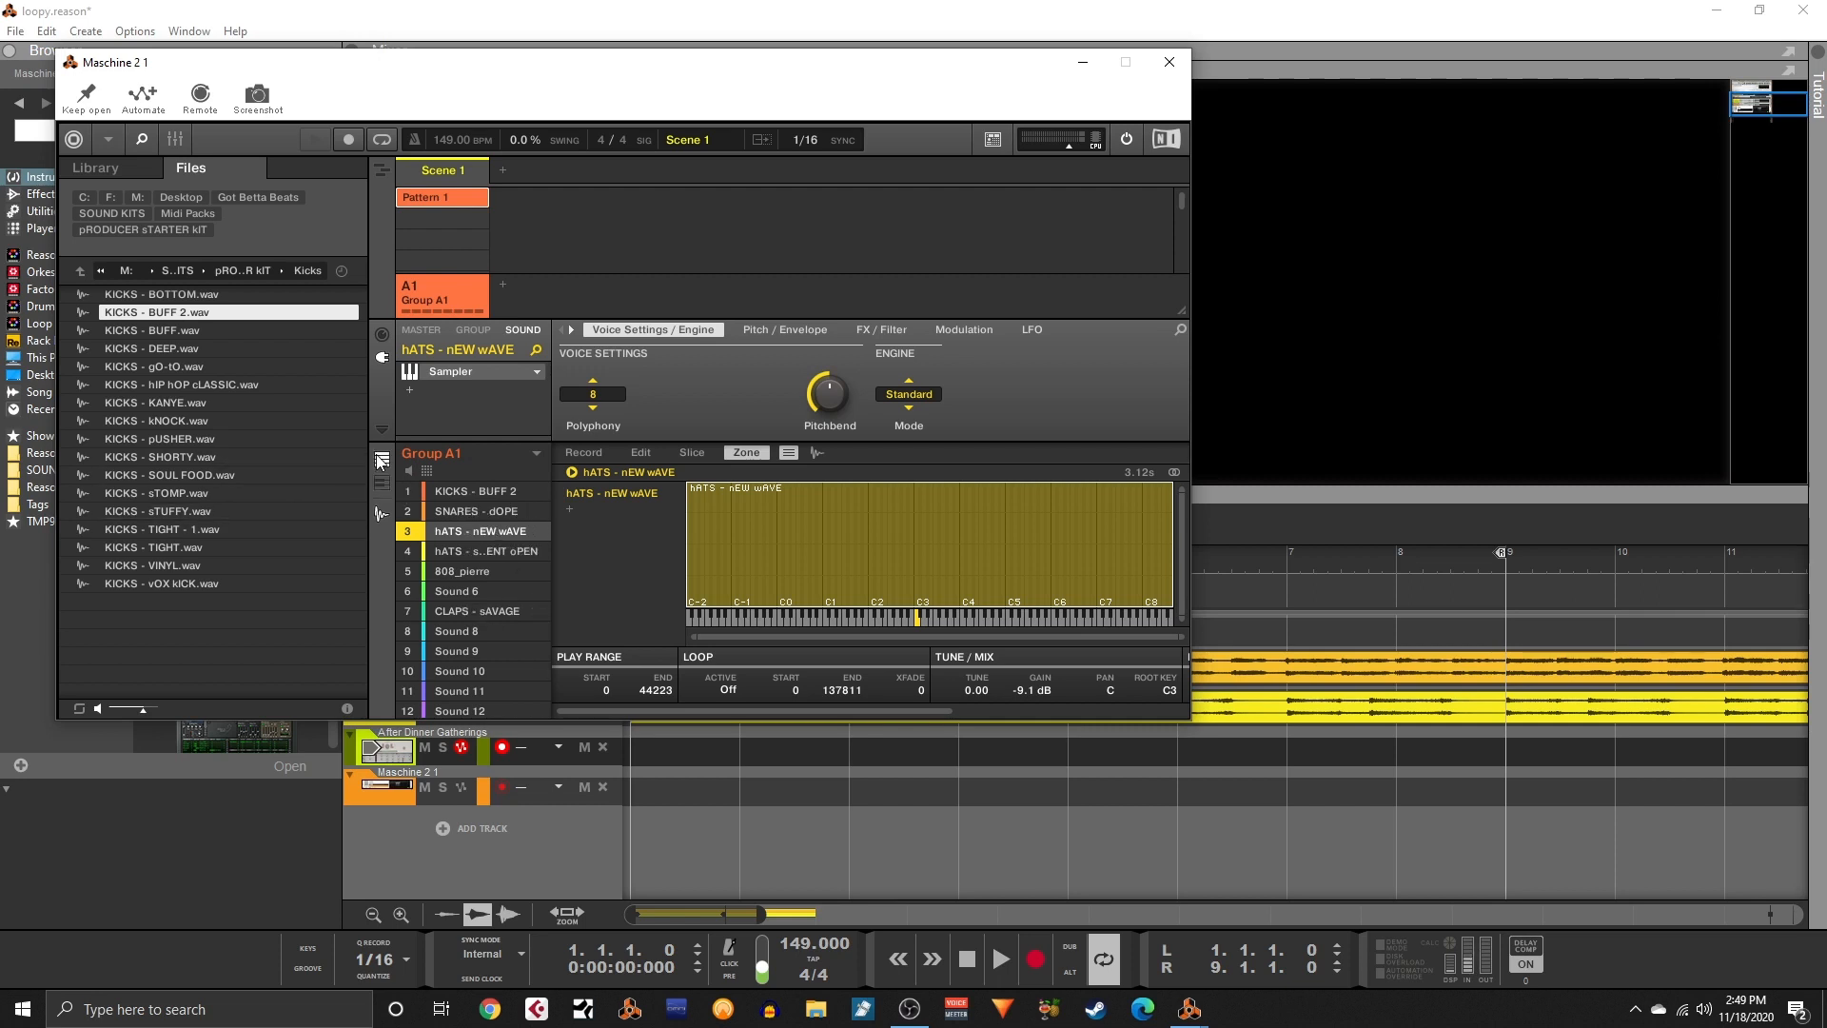
{"action": "left_click", "coordinate": [381, 515]}
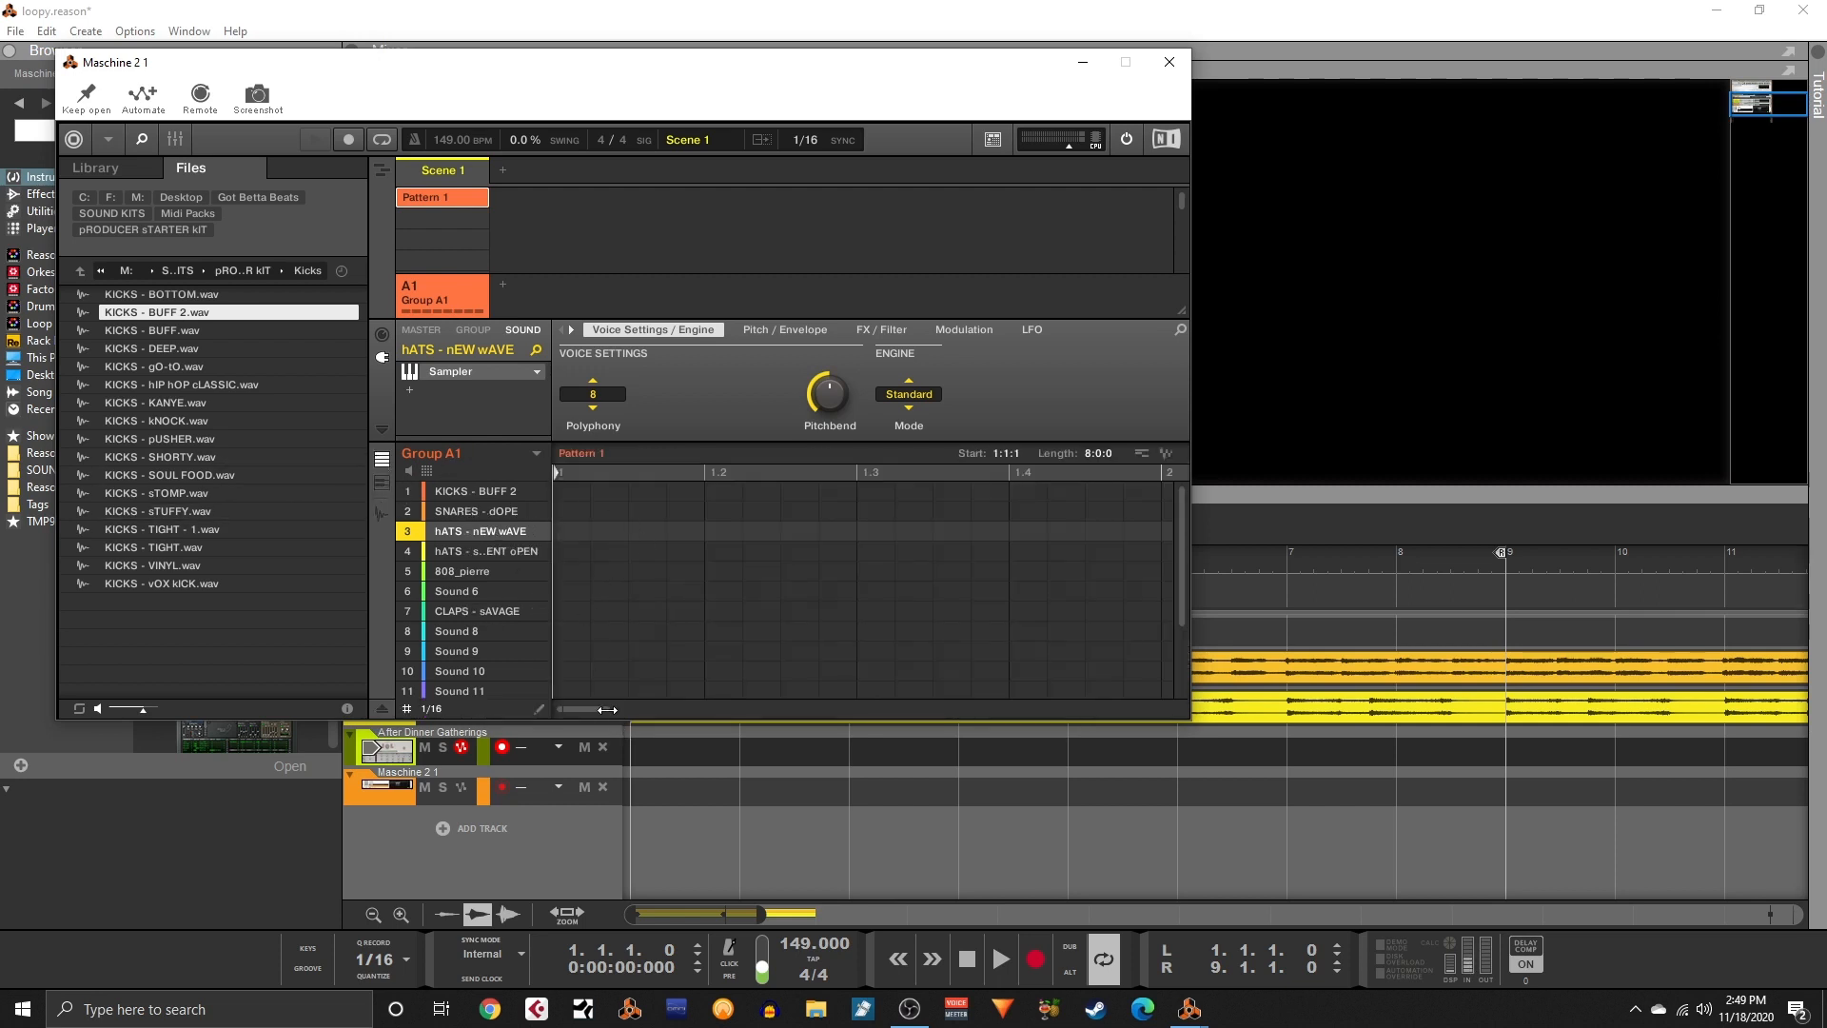
{"action": "left_click_drag", "start_coordinate": [607, 709], "coordinate": [960, 702]}
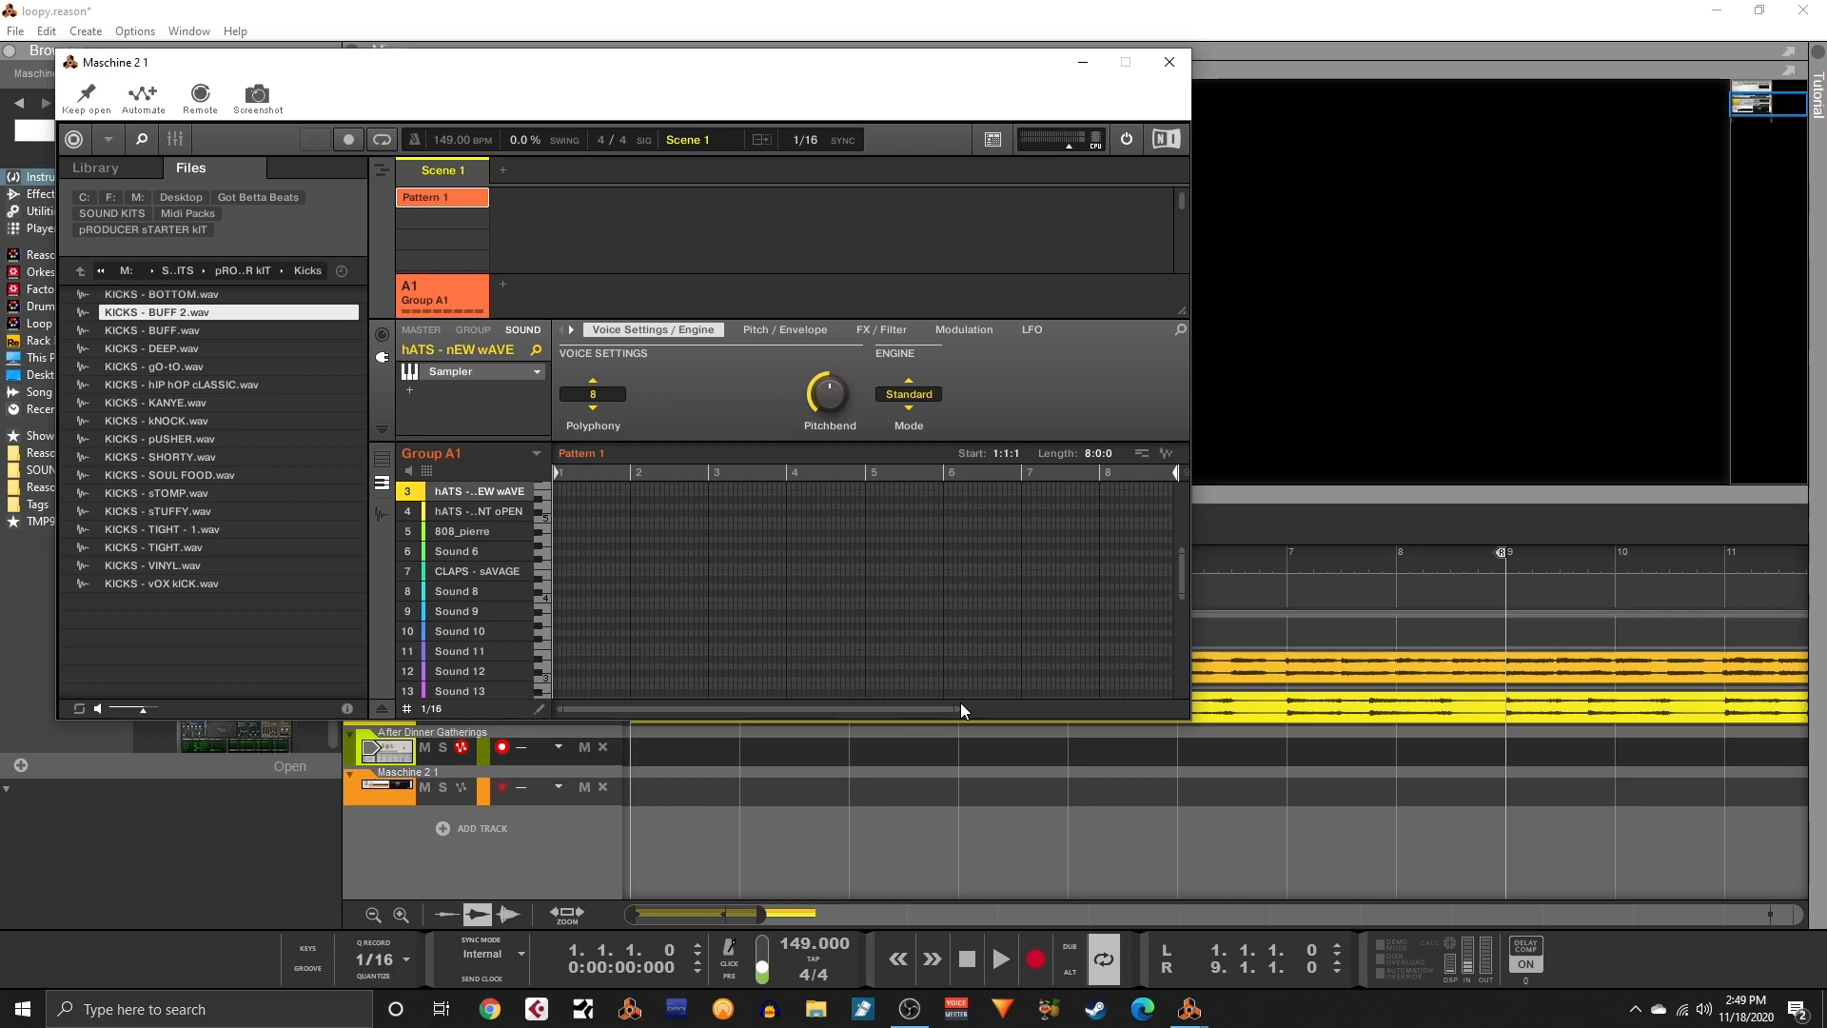
- Record a hi-hat pattern with the hATS - nEW wAVE sound into Pattern 1 over the looping eight bars
{"action": "key", "text": "space"}
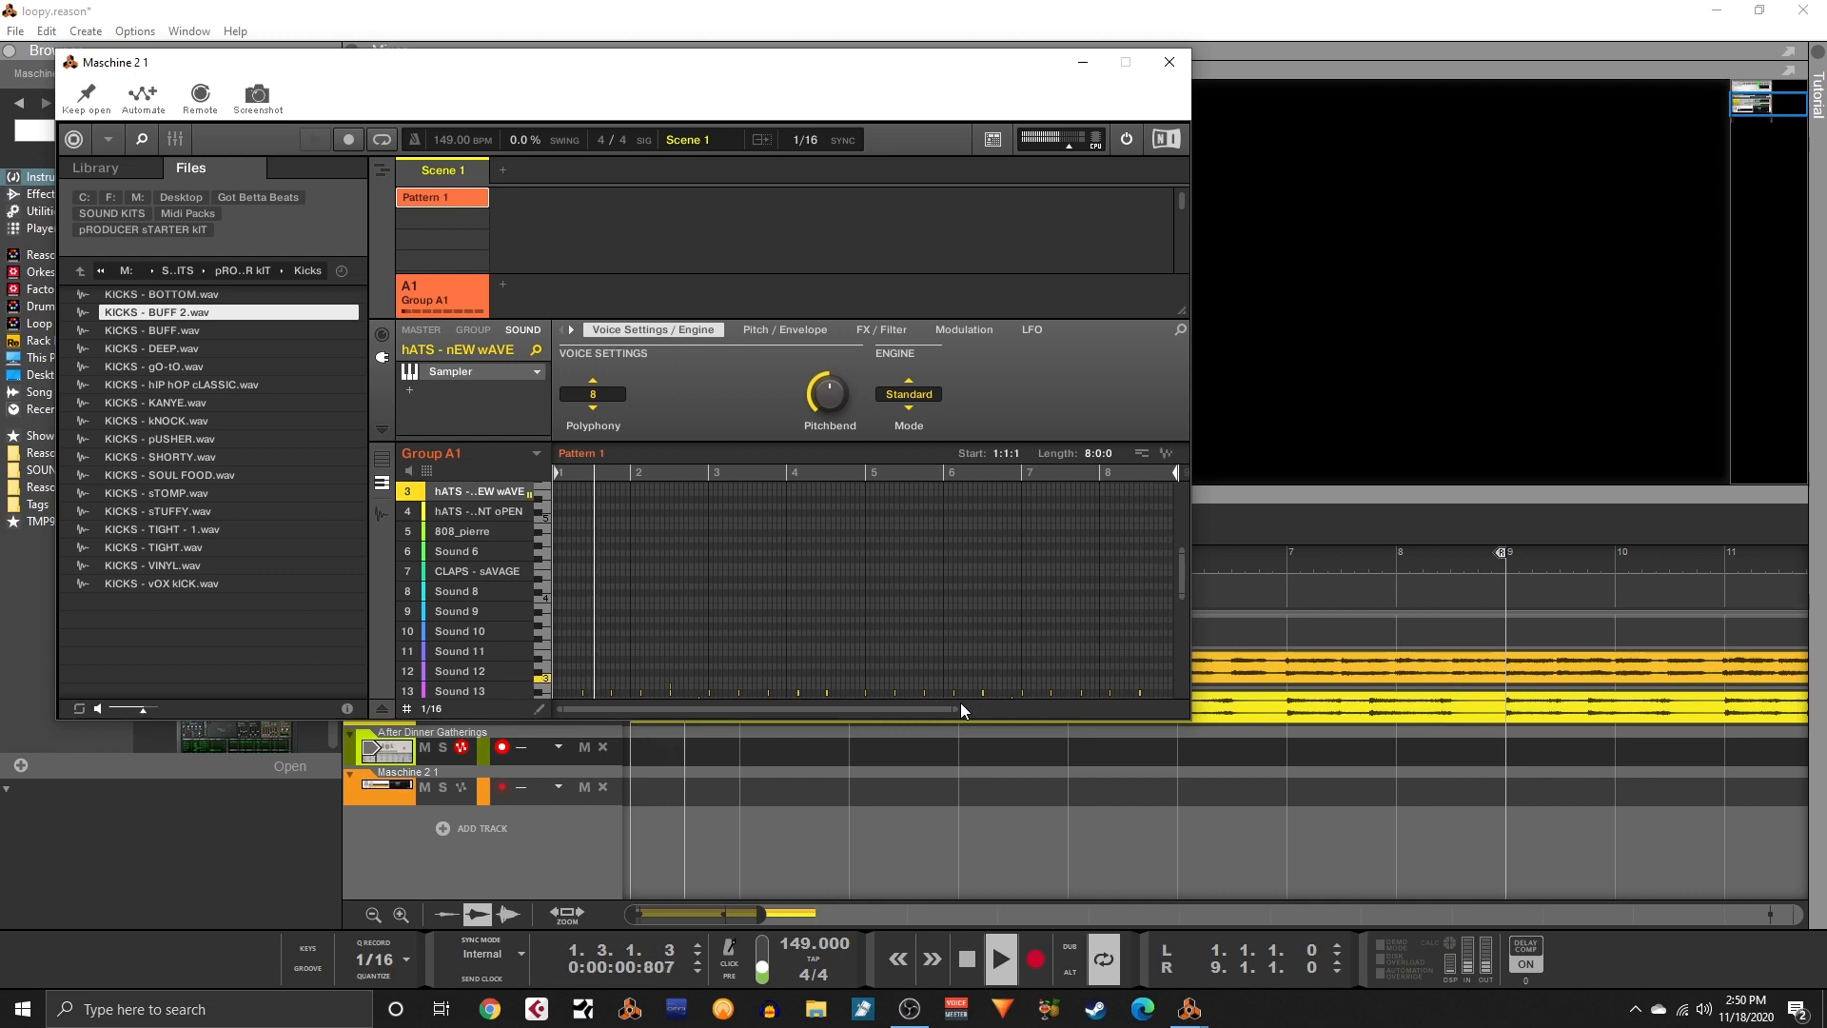
{"action": "key", "text": "space"}
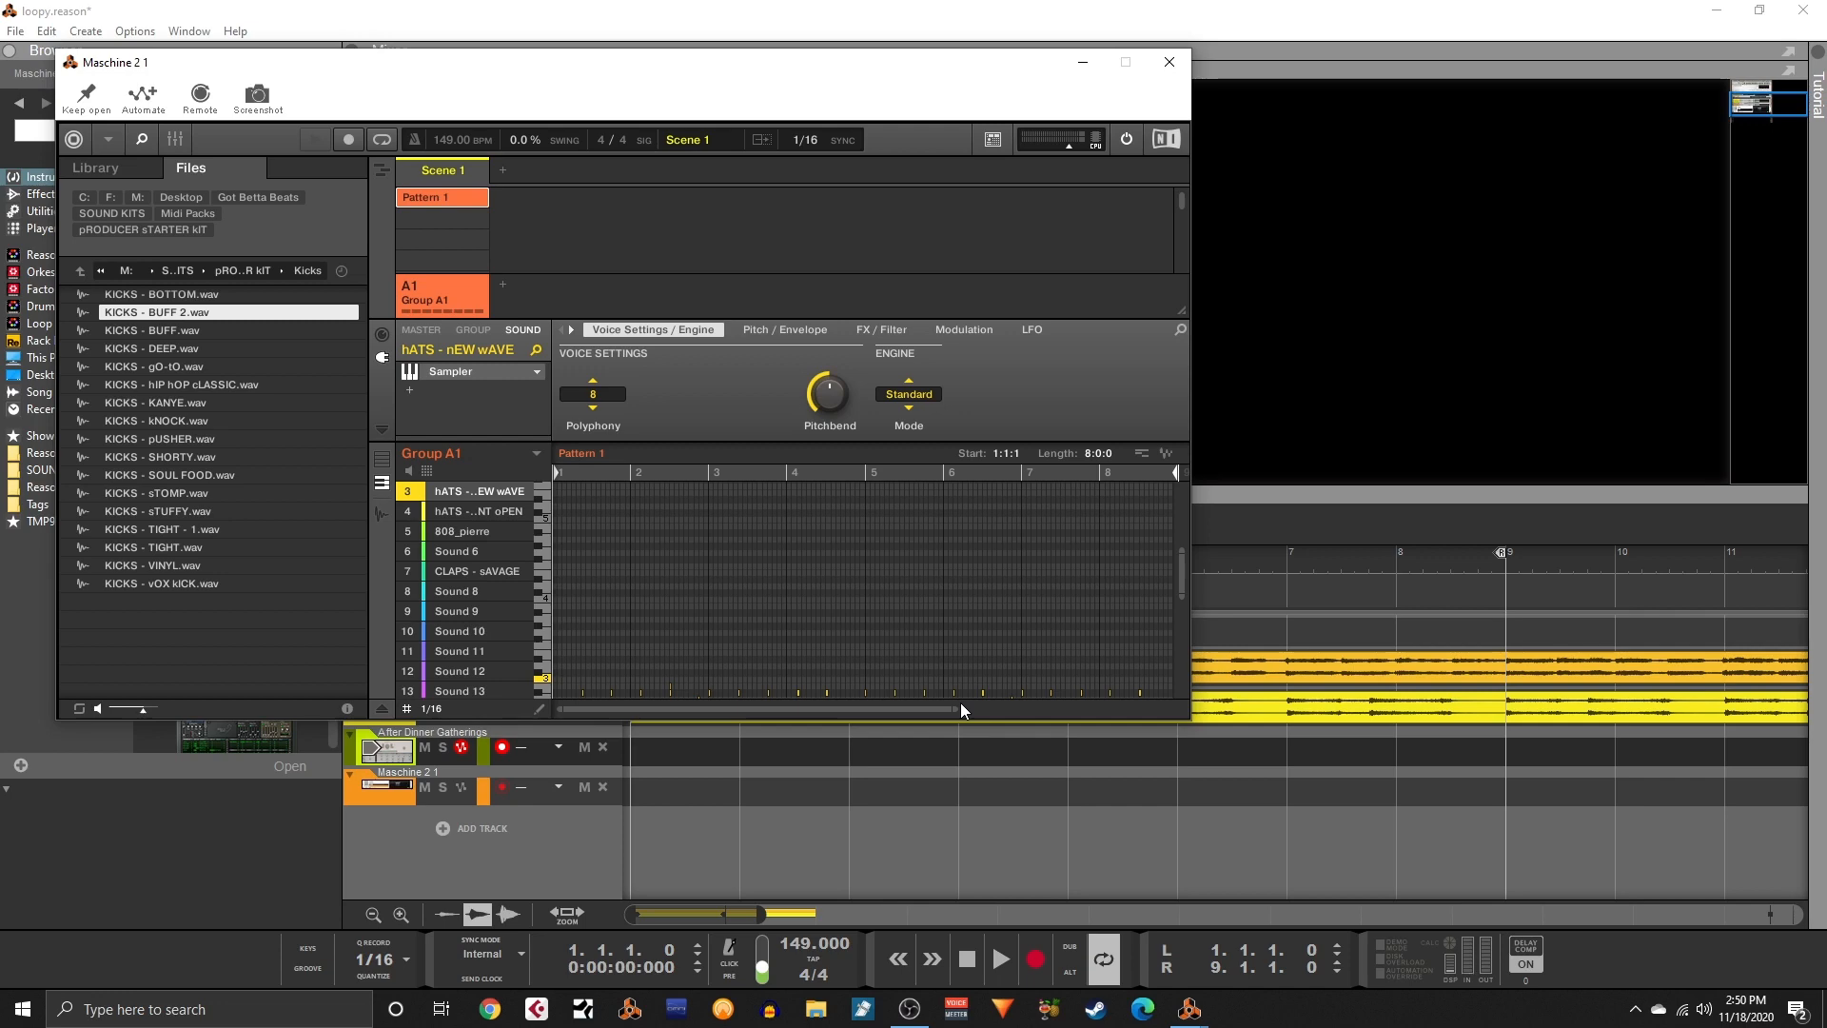
{"action": "key", "text": "space"}
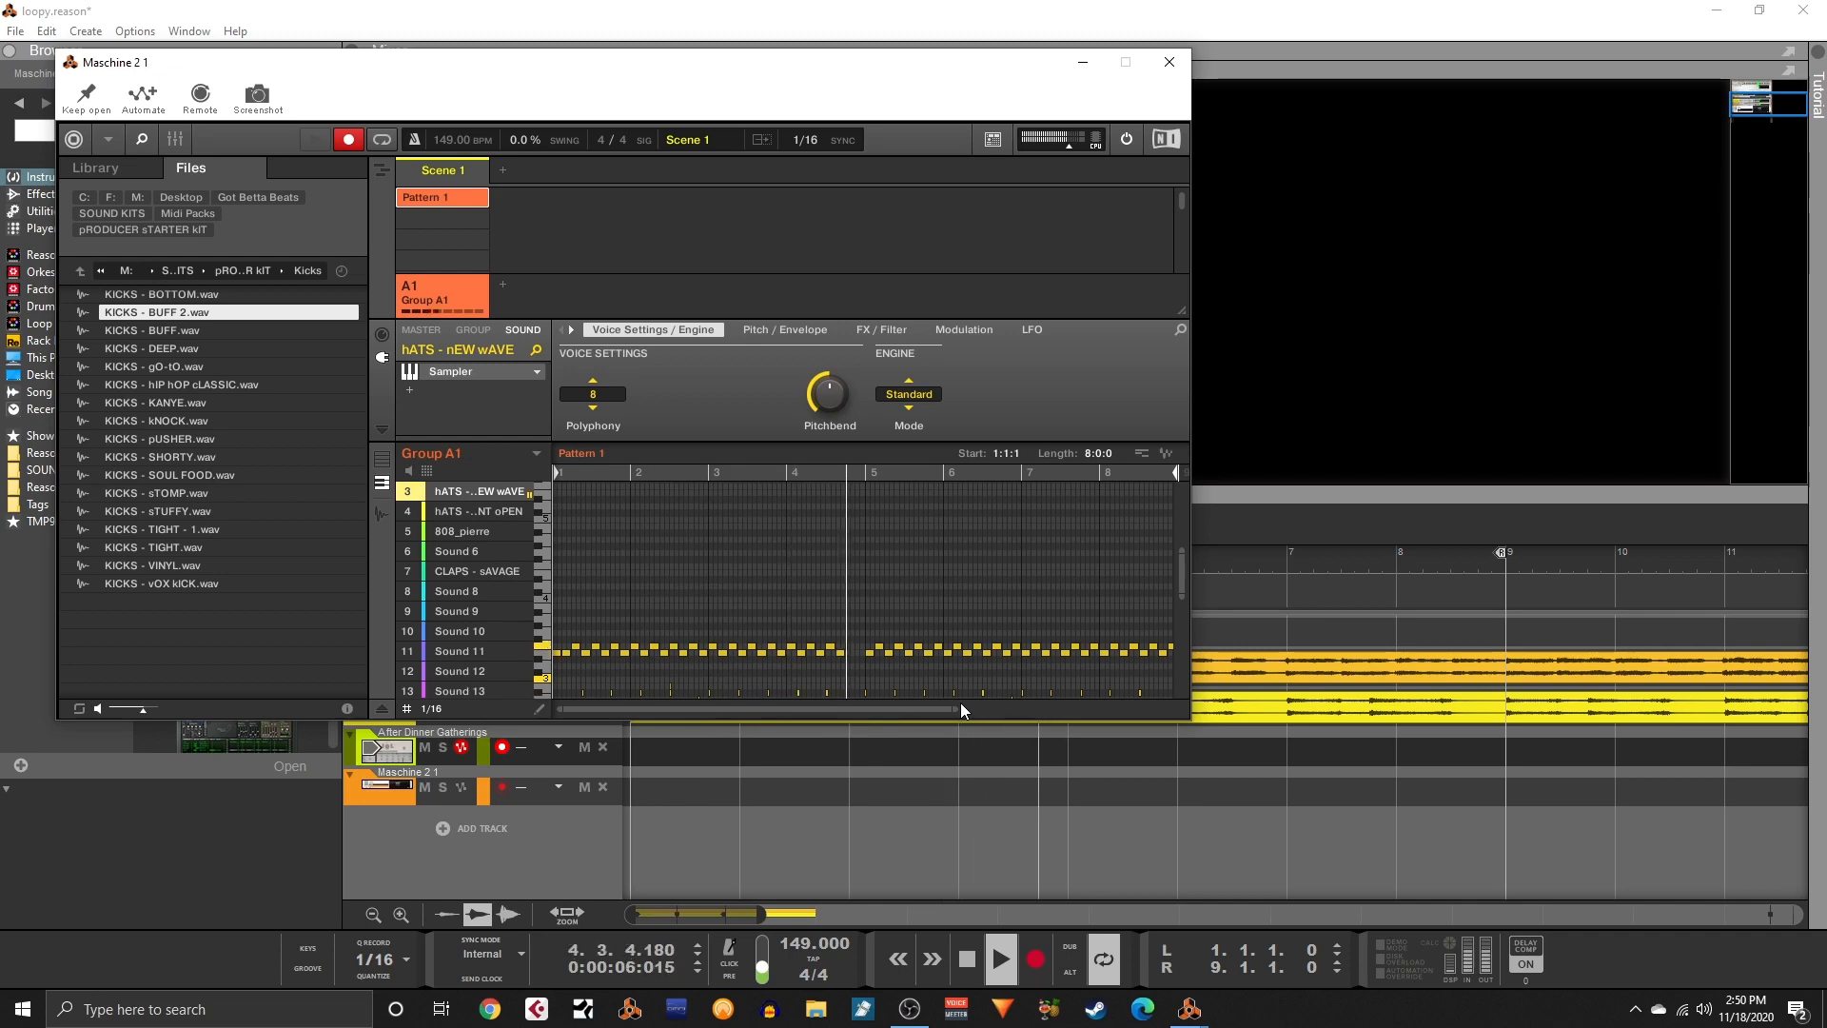
{"action": "key", "text": "ctrl+space"}
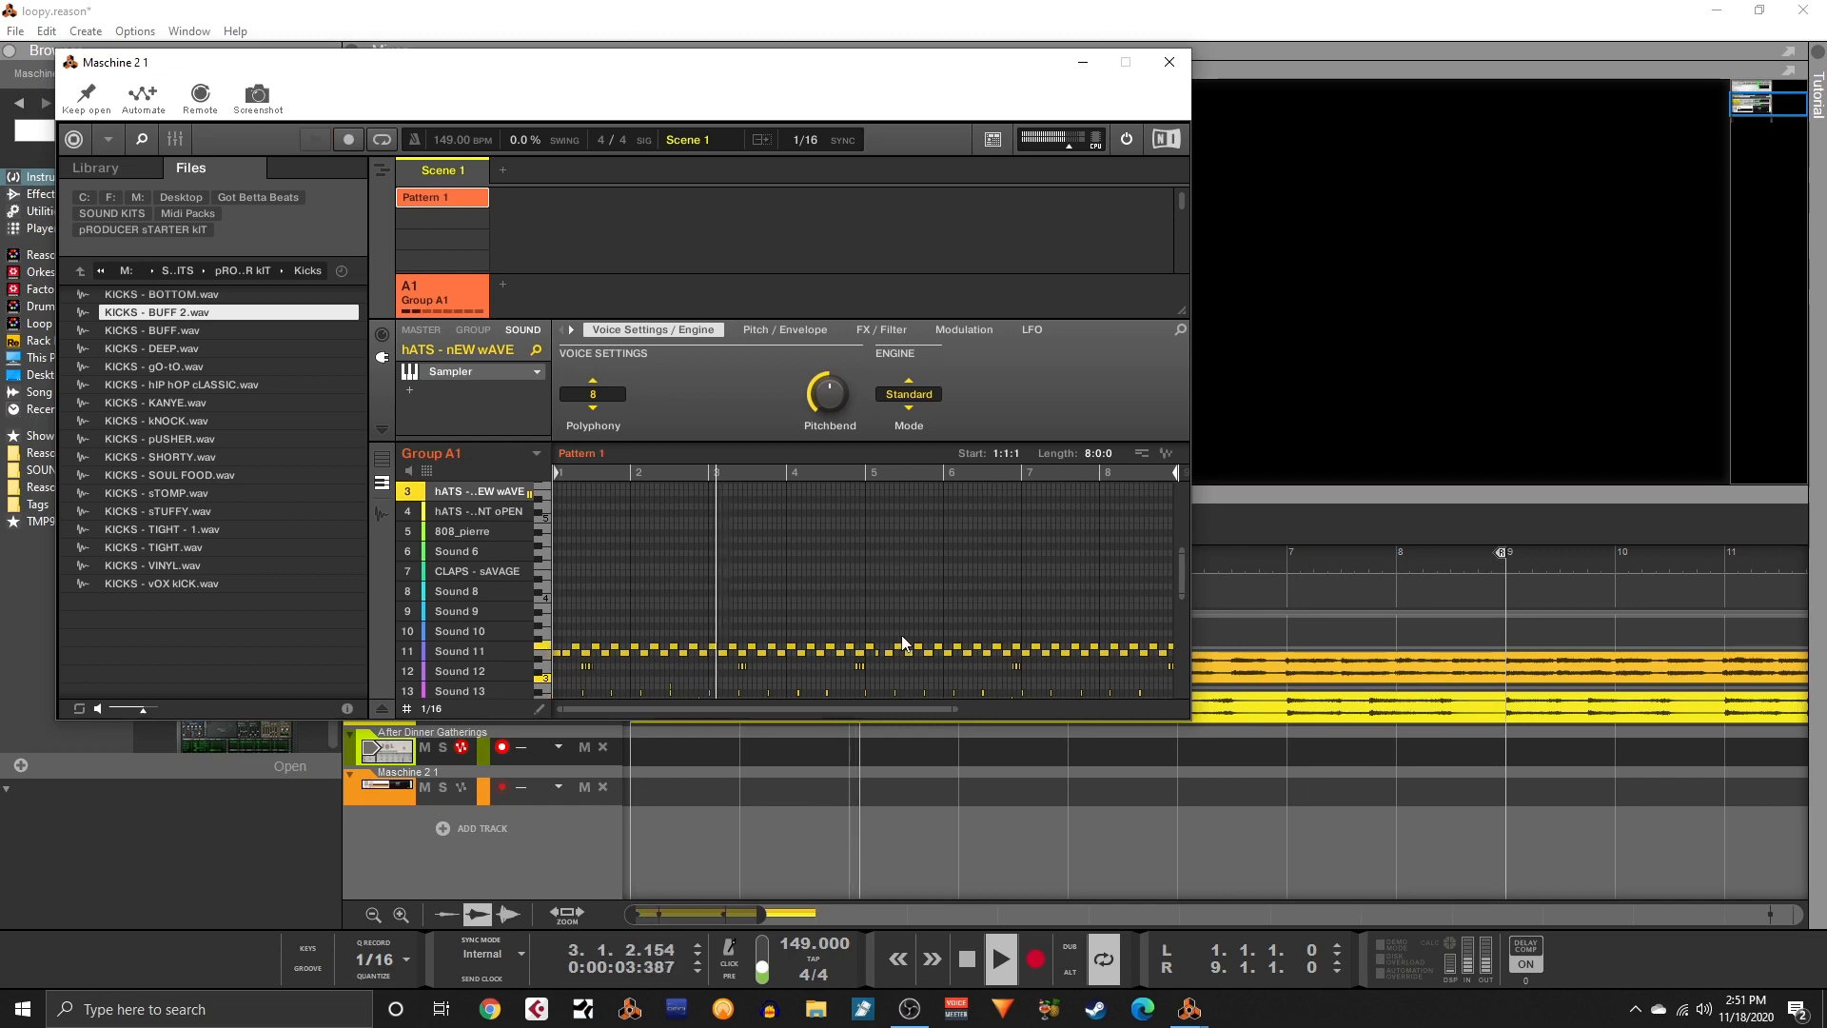
- Switch the pattern editor to the group view and record a clap pattern with CLAPS - sAVAGE into Pattern 1
{"action": "left_click_drag", "start_coordinate": [927, 704], "coordinate": [1076, 703]}
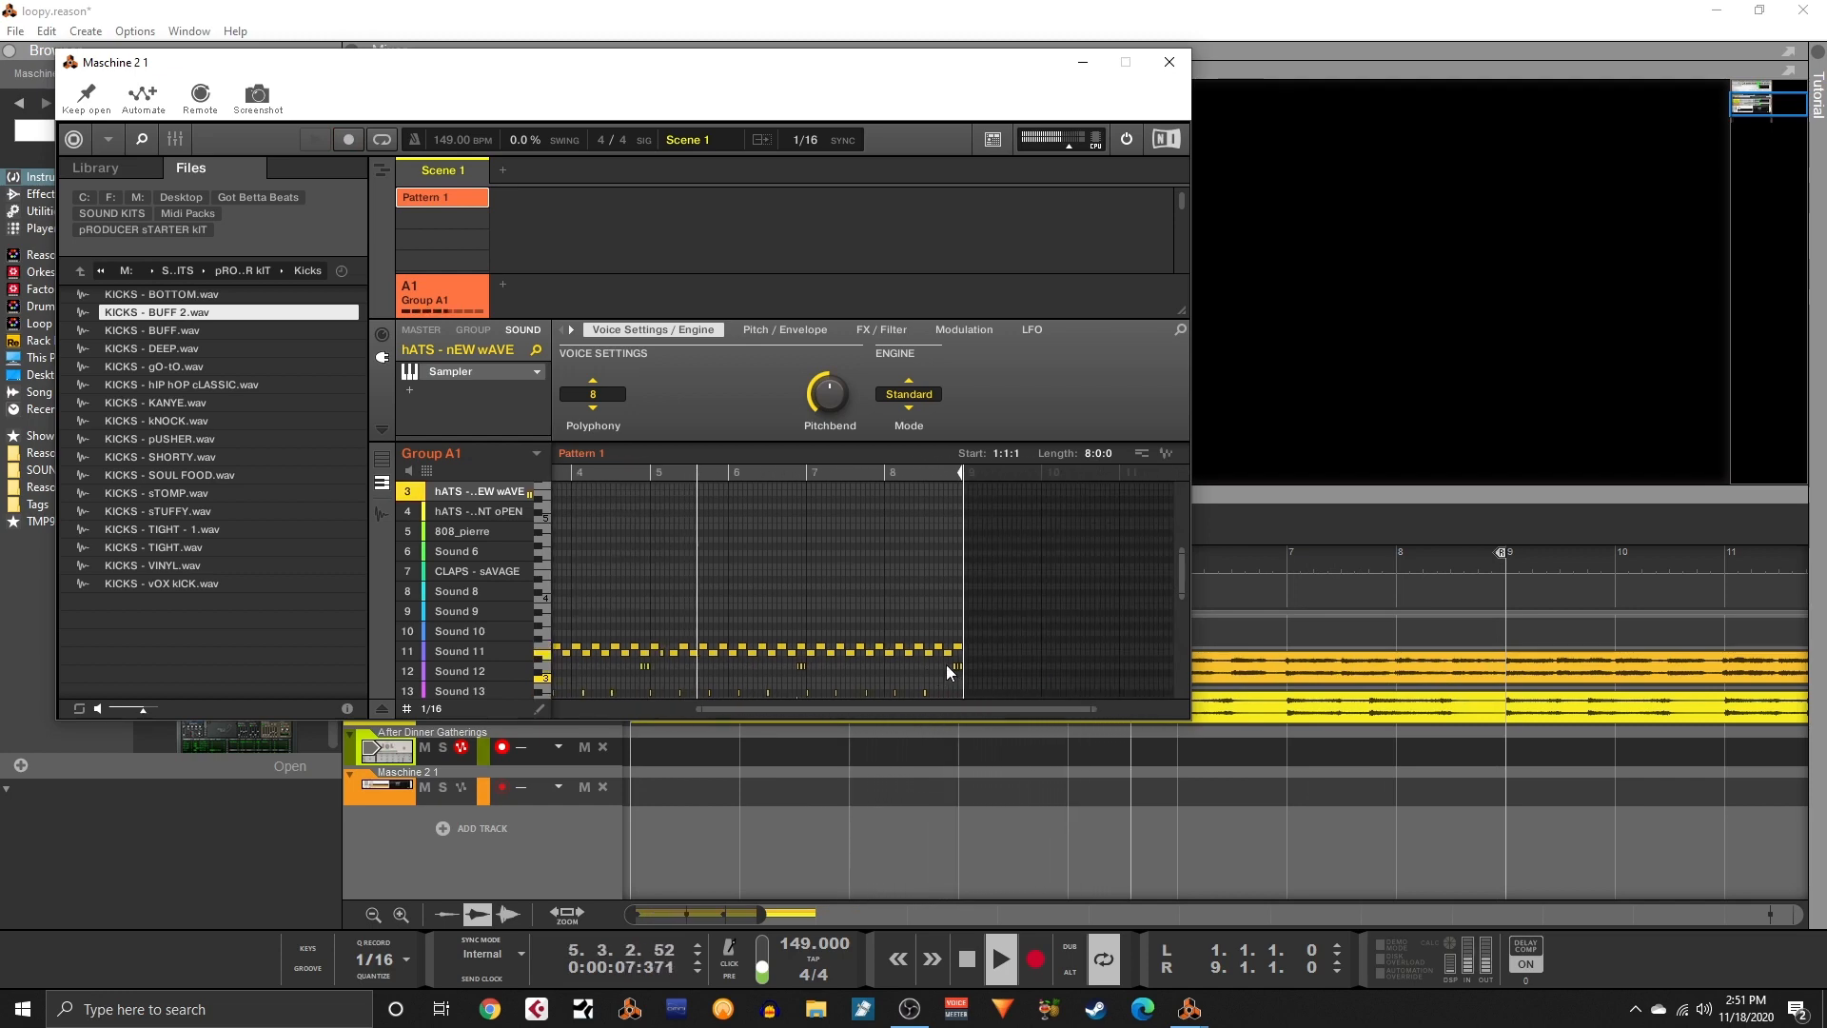
{"action": "scroll", "coordinate": [967, 672], "scroll_direction": "down", "scroll_amount": 1}
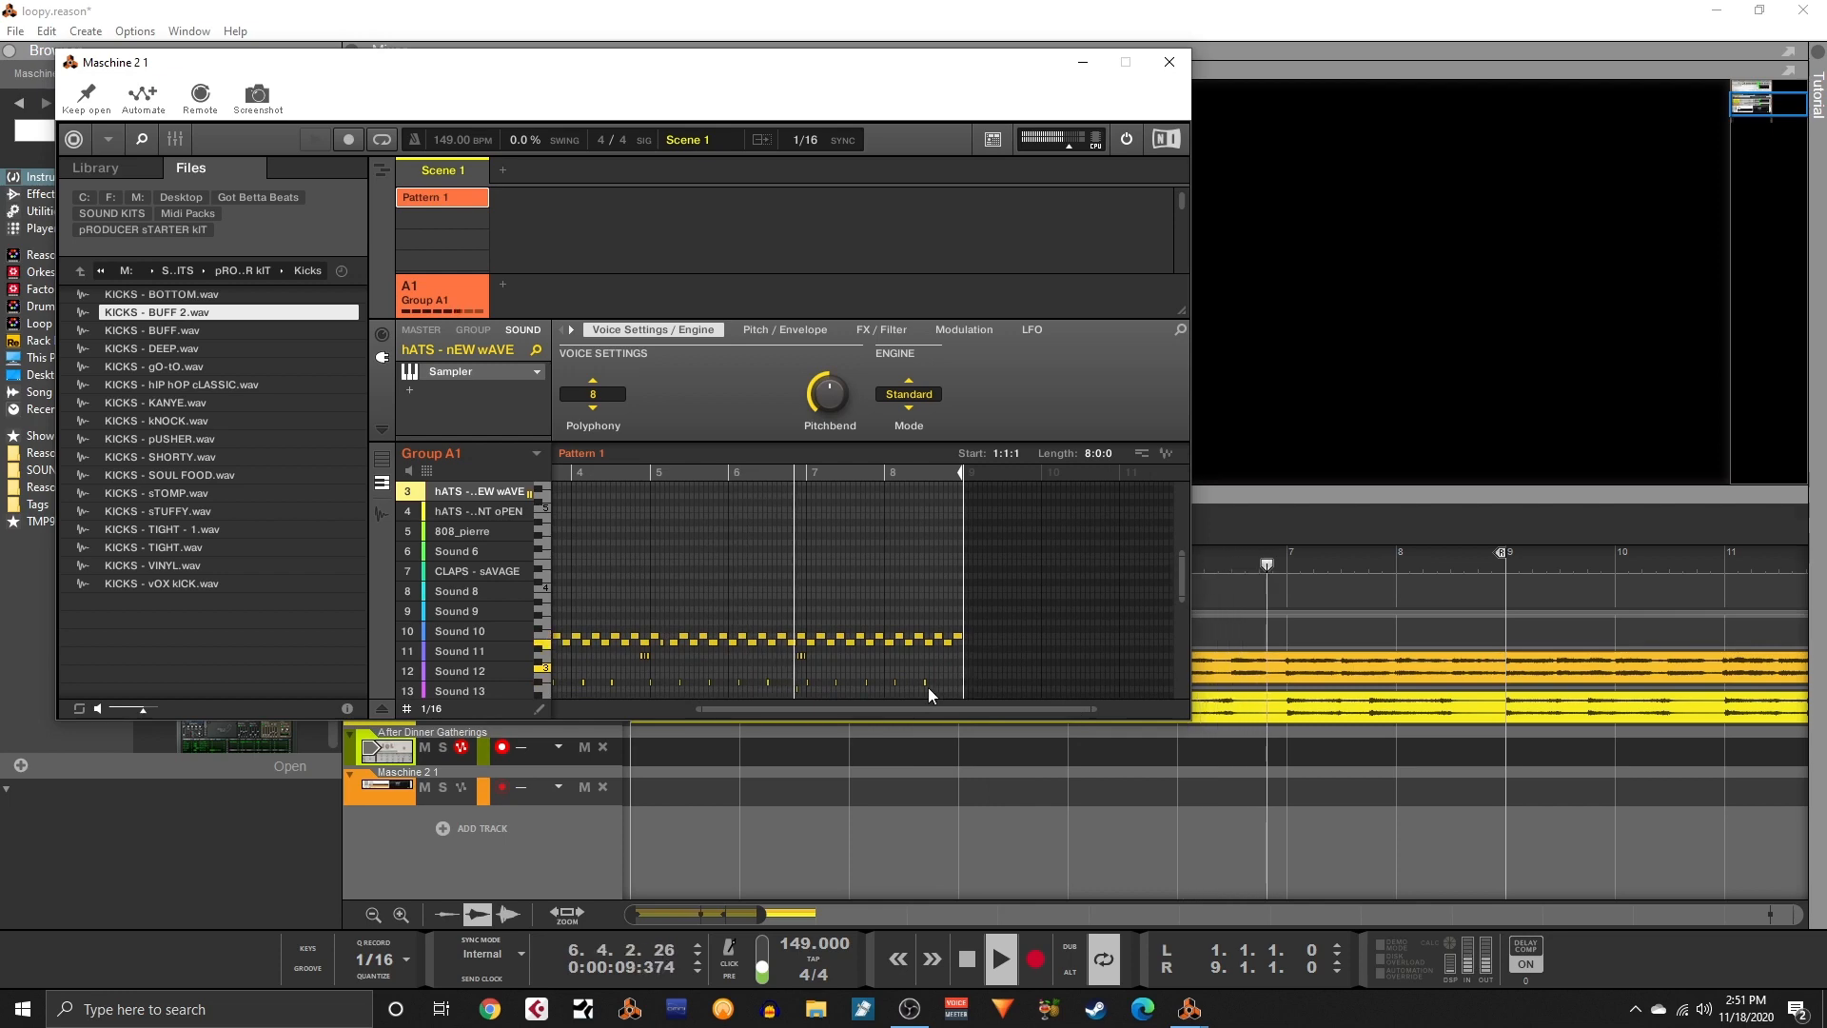
{"action": "key", "text": "F5"}
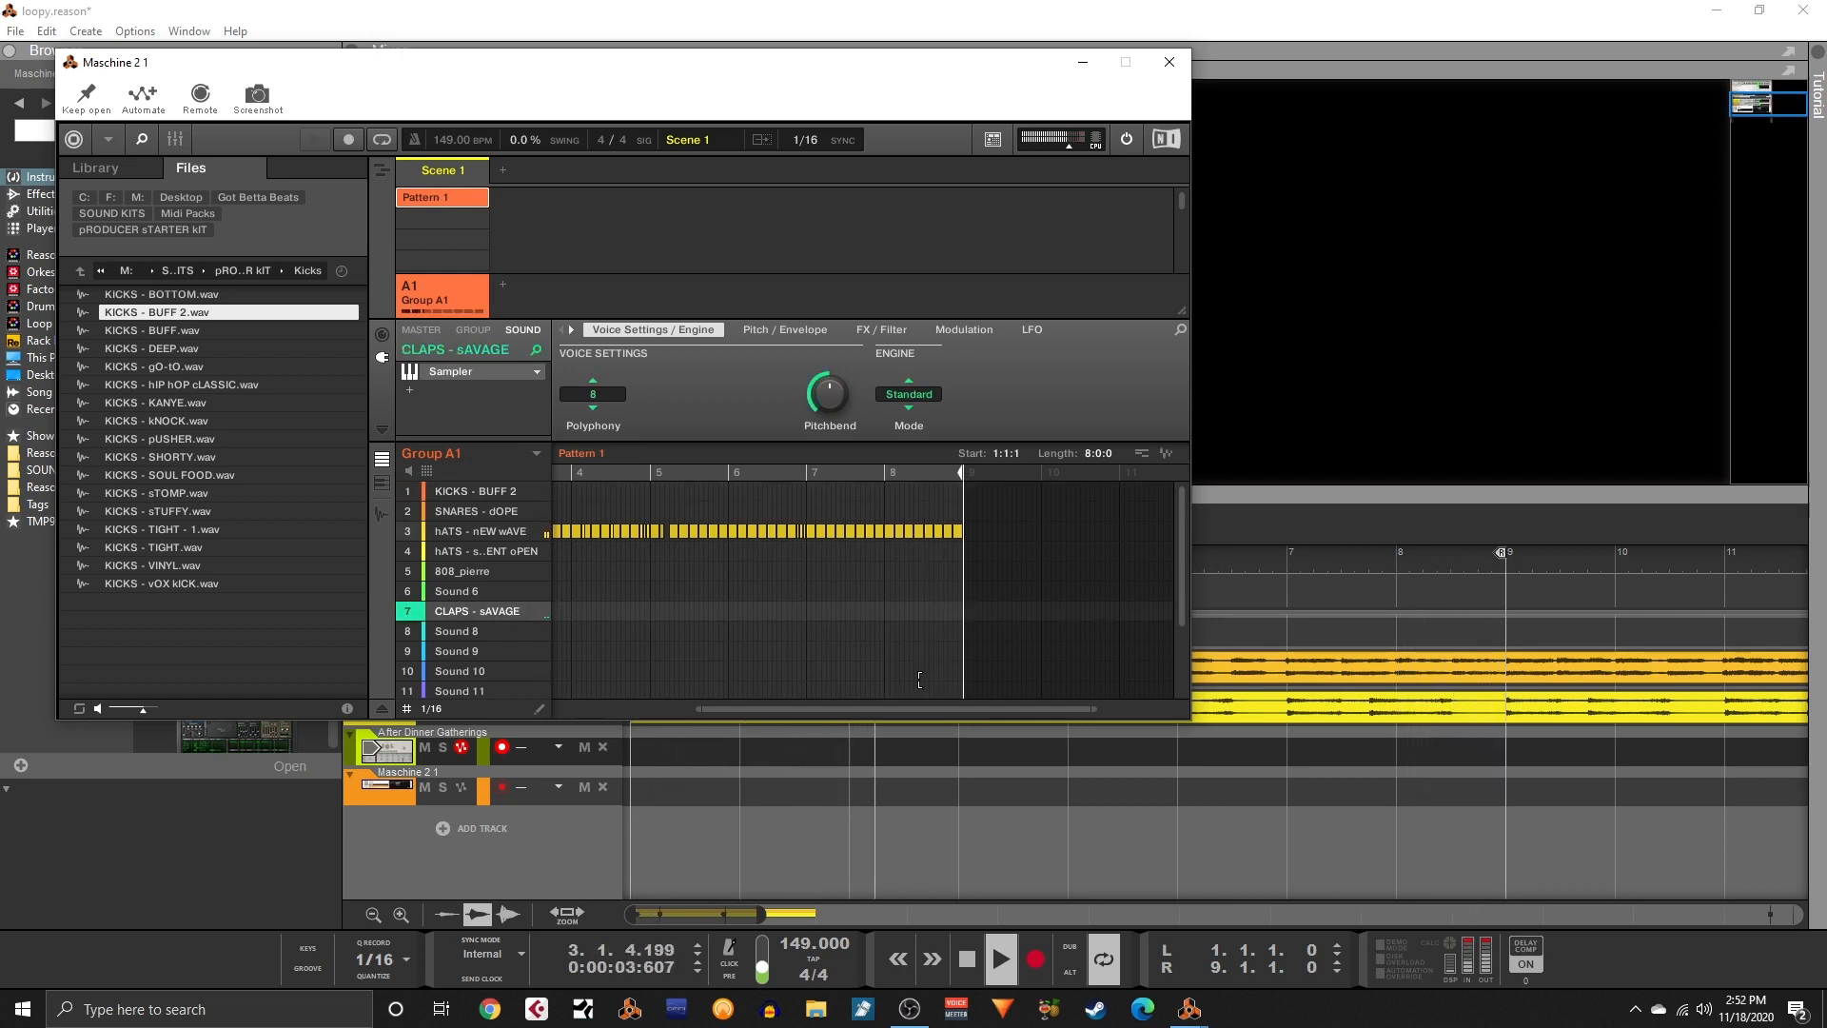
{"action": "key", "text": "space"}
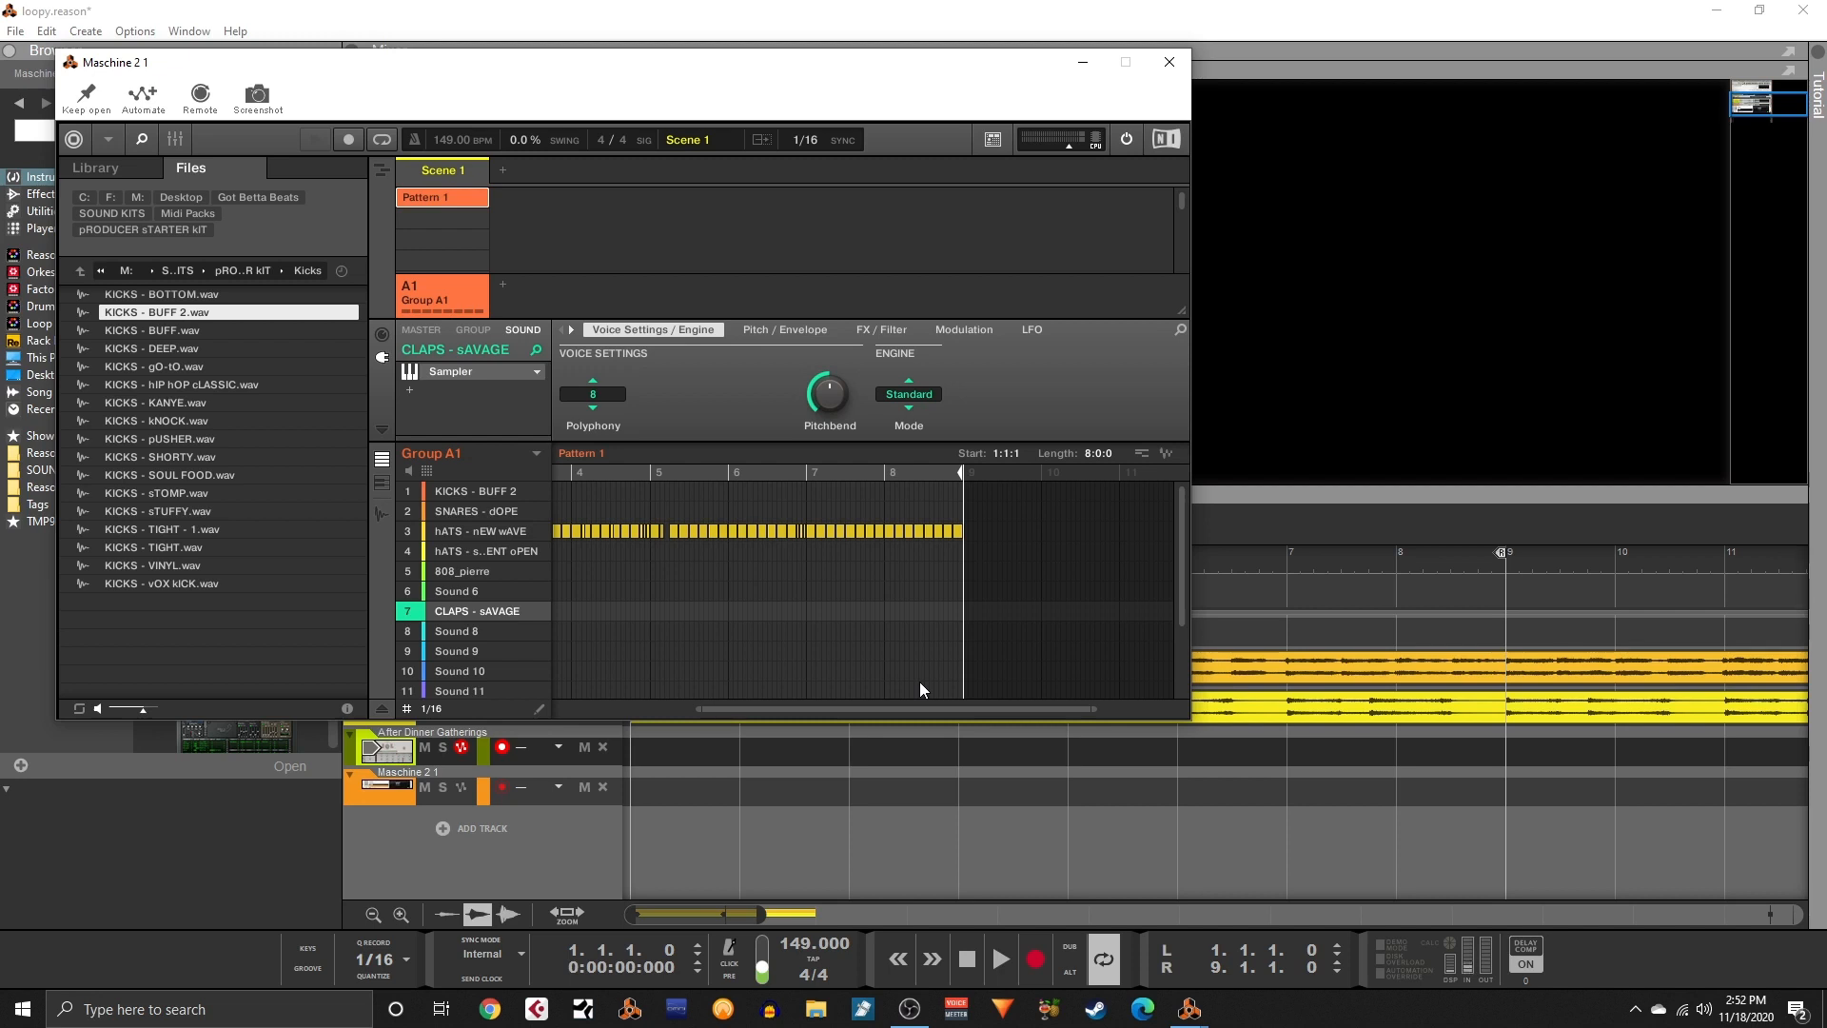
{"action": "key", "text": "space"}
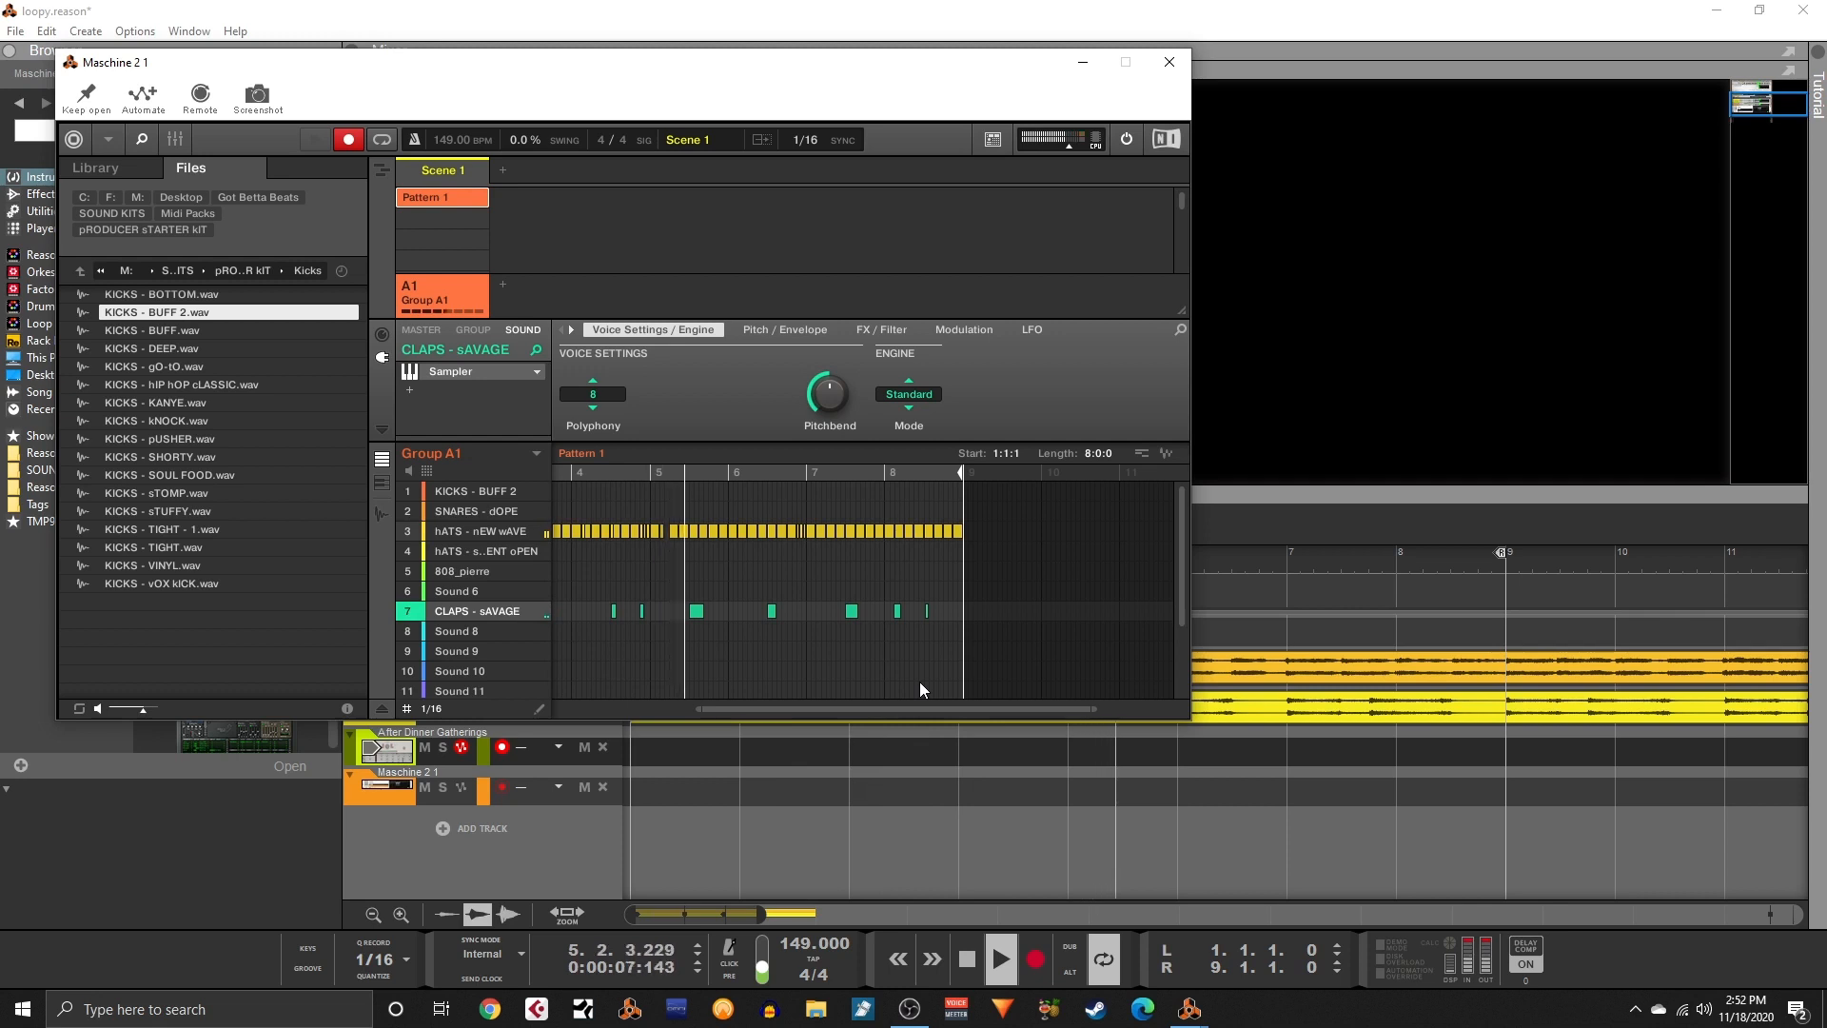
{"action": "key", "text": "r"}
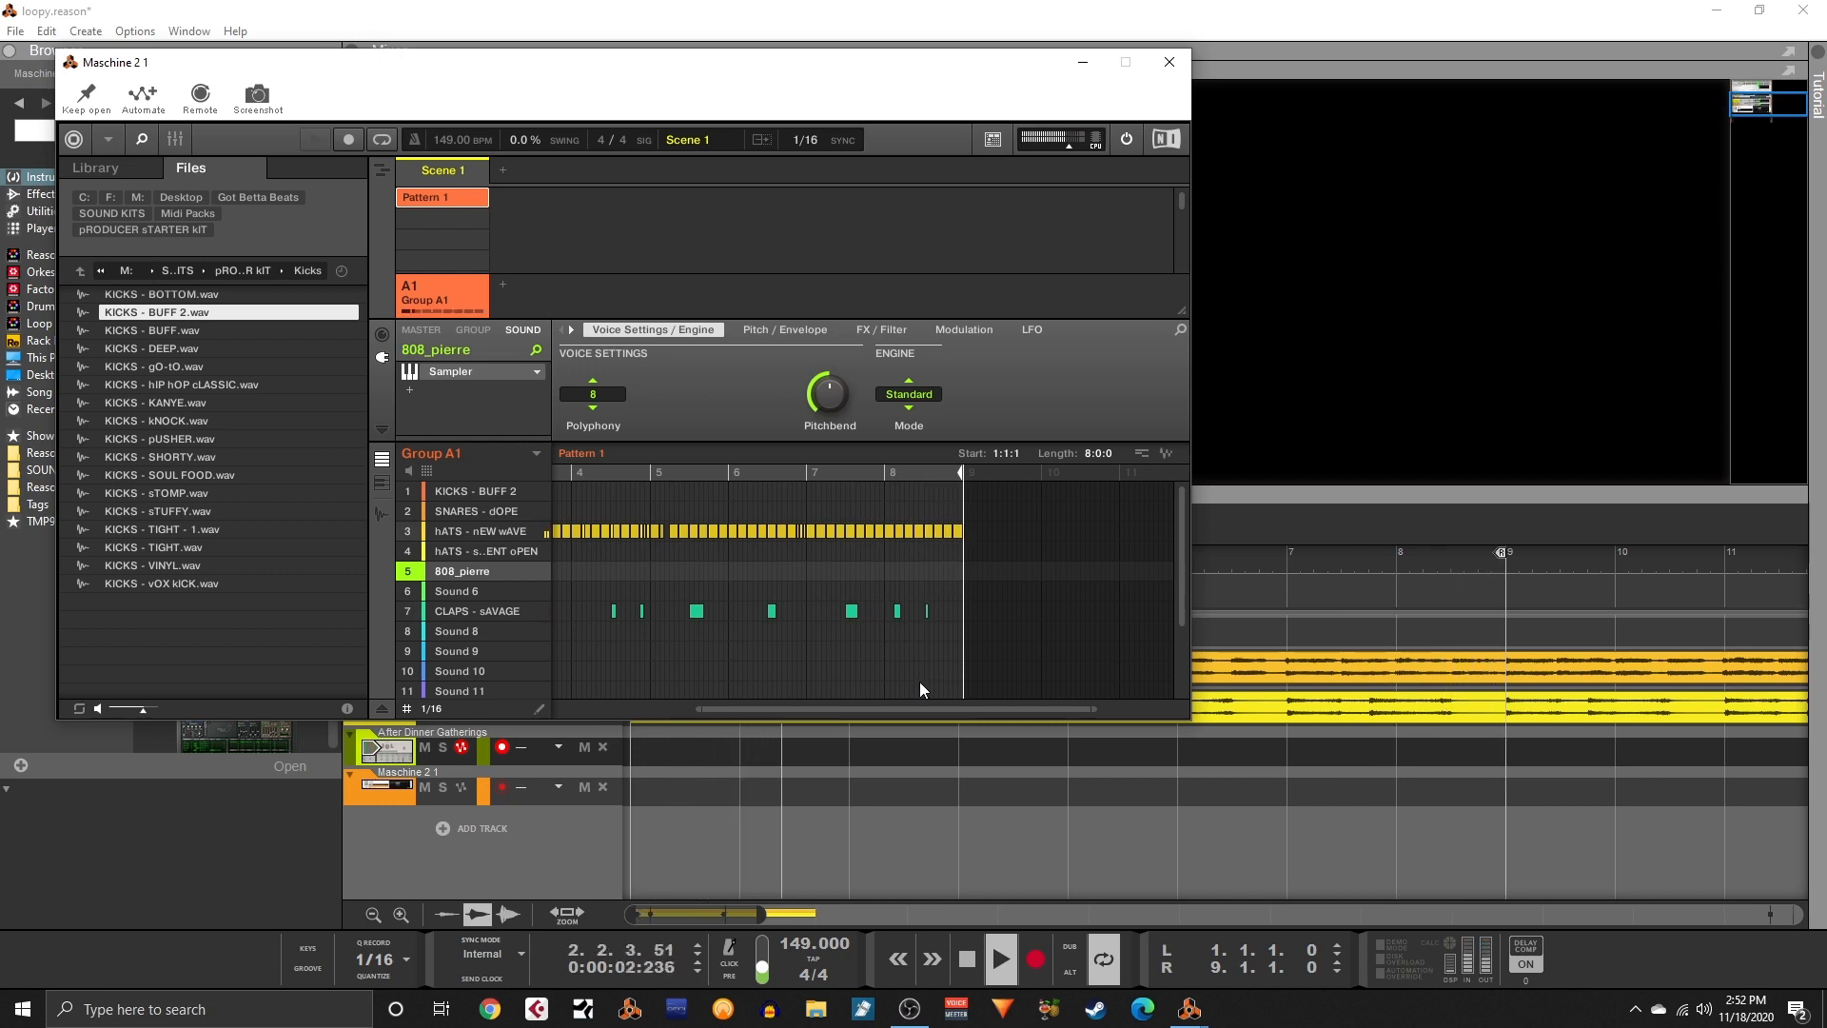
- Make the Maschine 2 1 track the active MIDI input track and set the 808_pierre sampler's polyphony to 1
{"action": "left_click", "coordinate": [369, 791]}
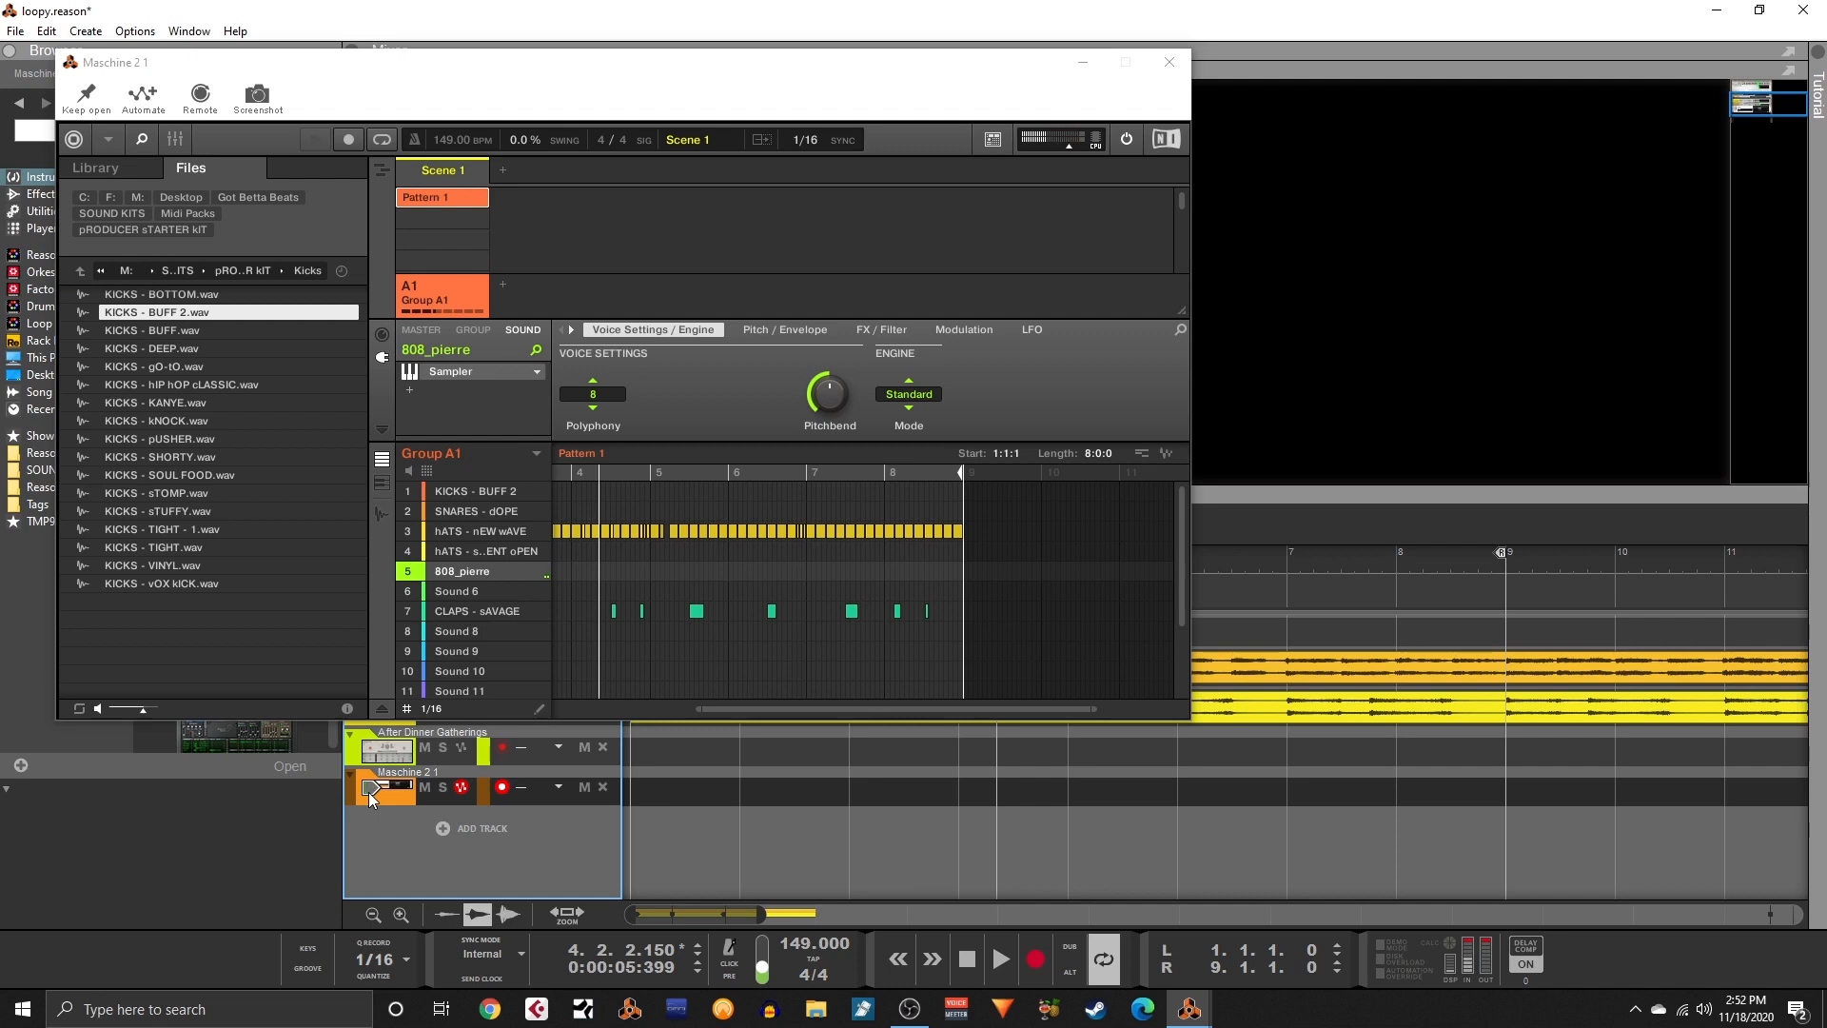
{"action": "key", "text": "shift+Return"}
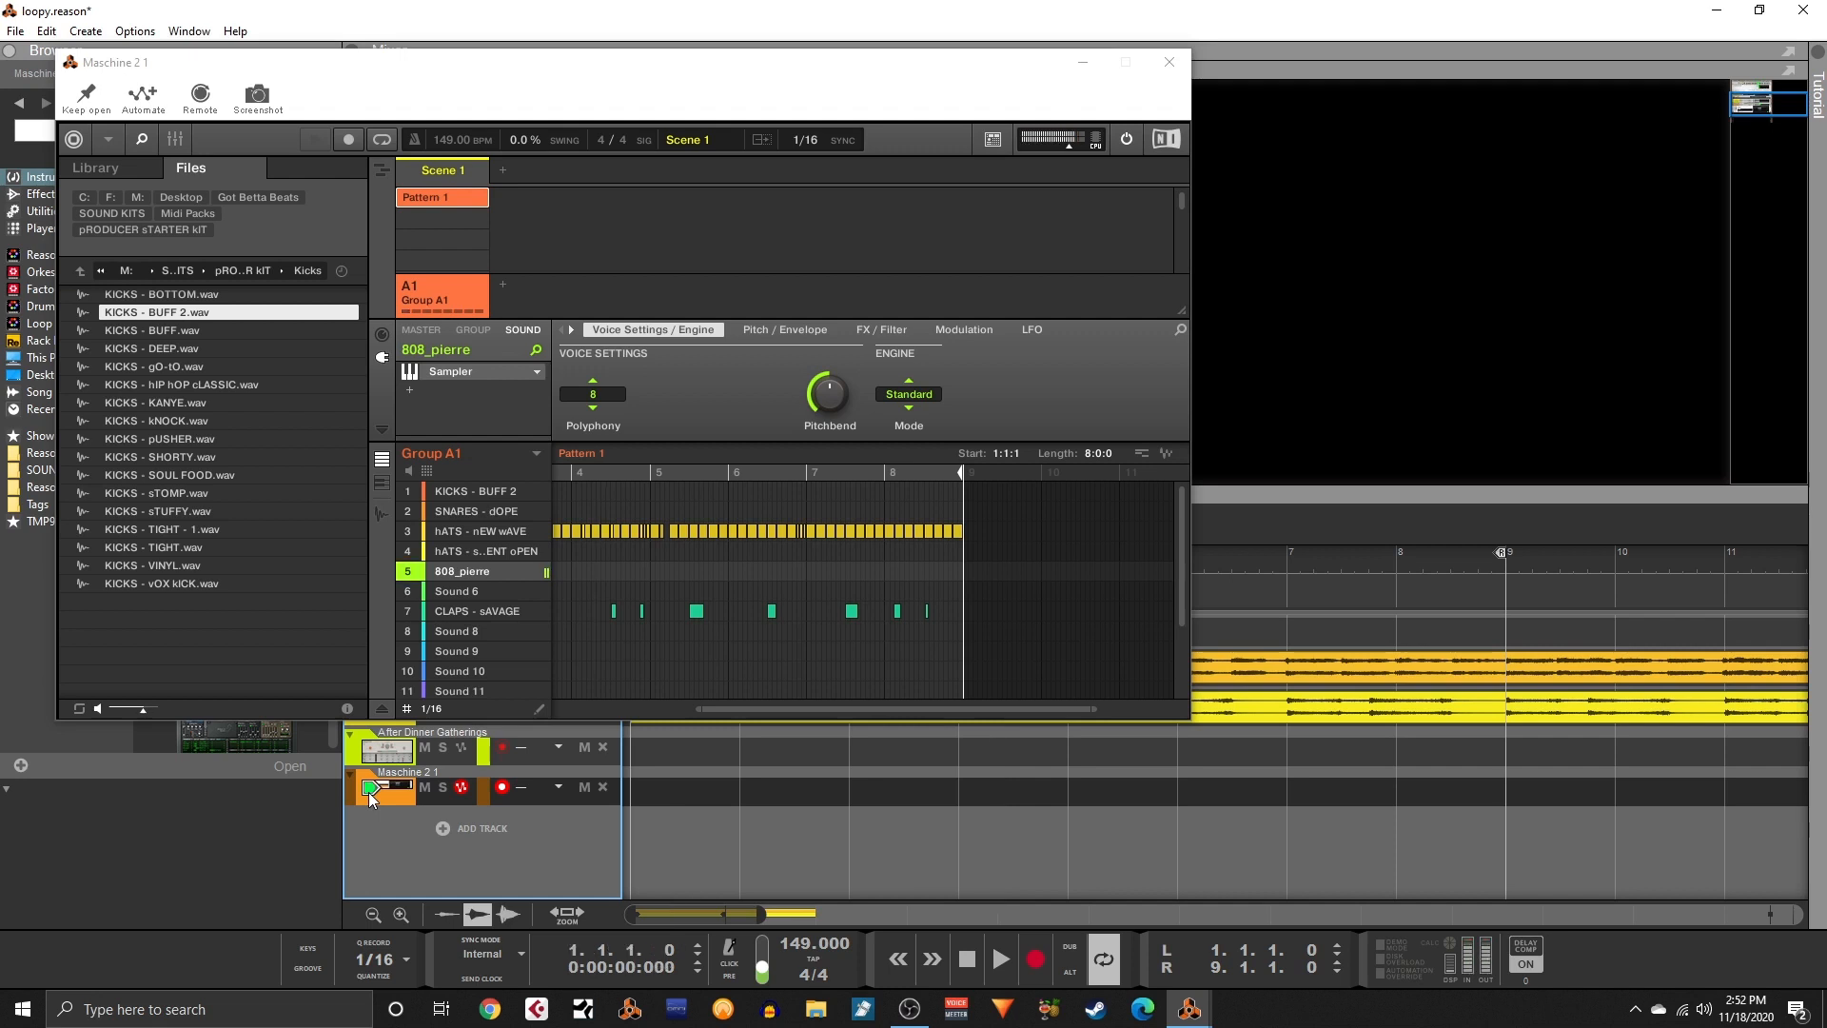
{"action": "key", "text": "space"}
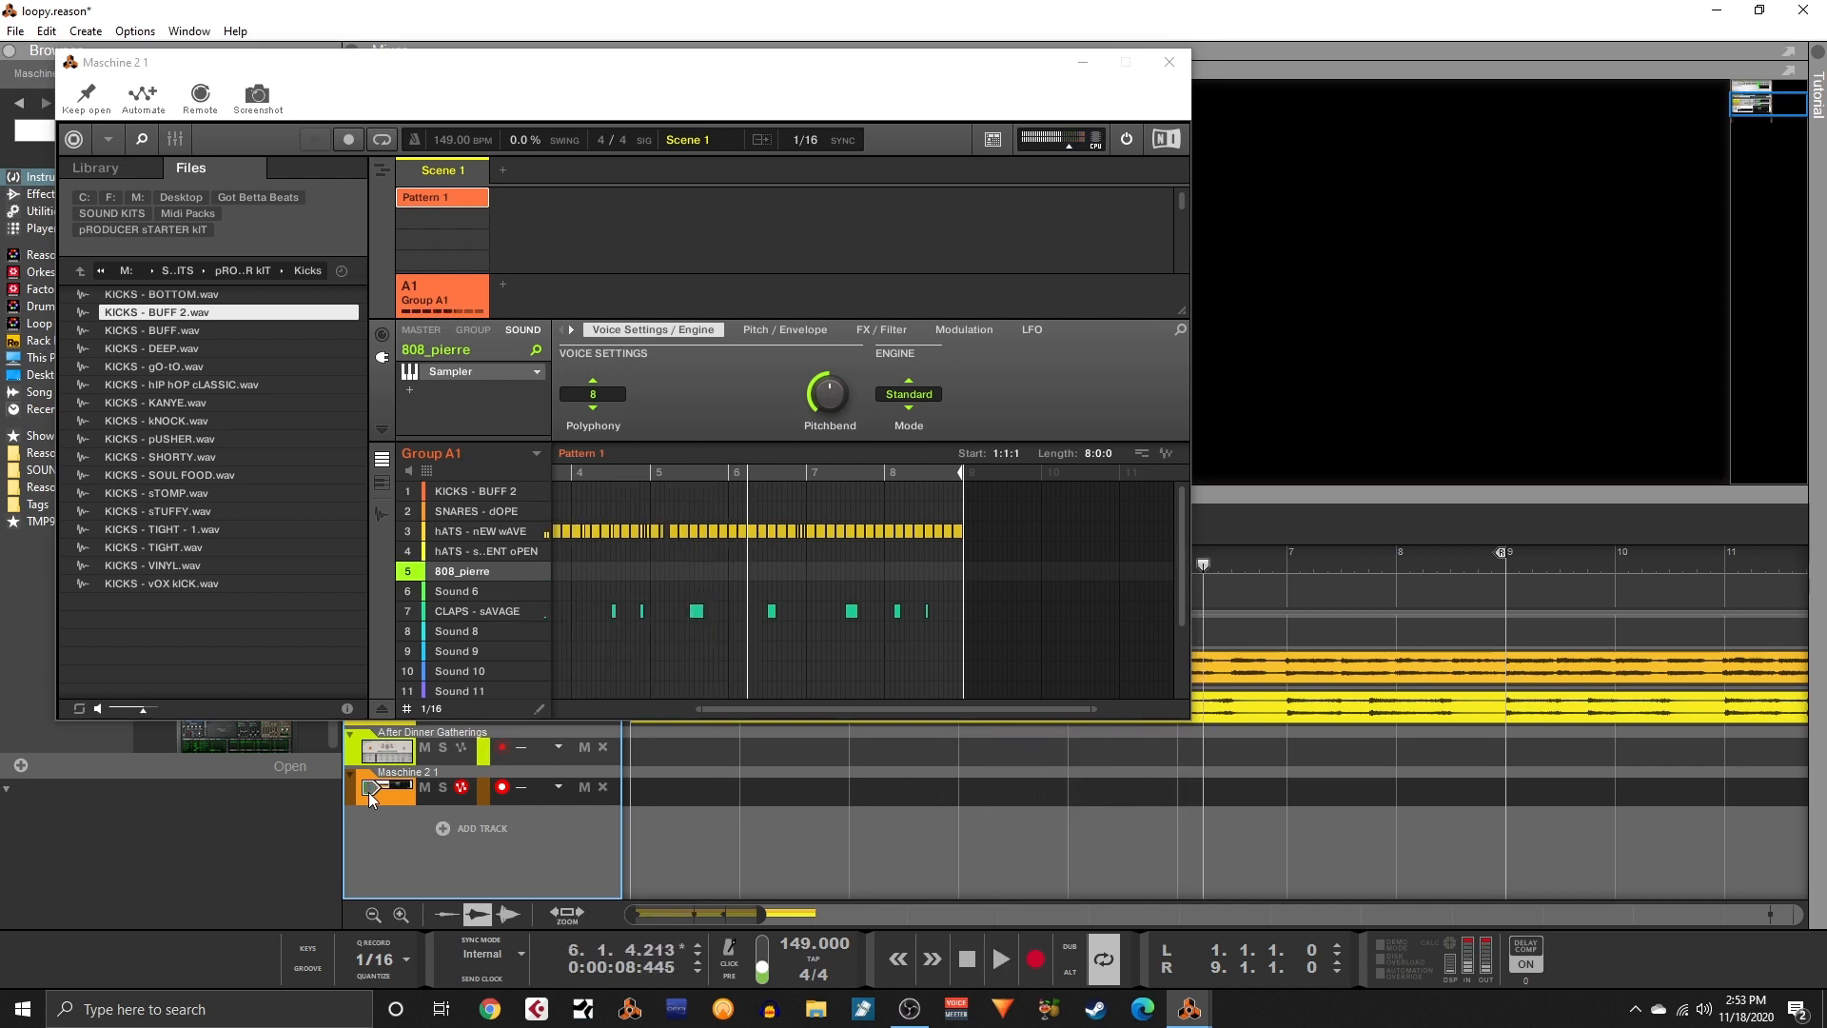
{"action": "left_click", "coordinate": [598, 398]}
{"action": "left_click", "coordinate": [598, 438]}
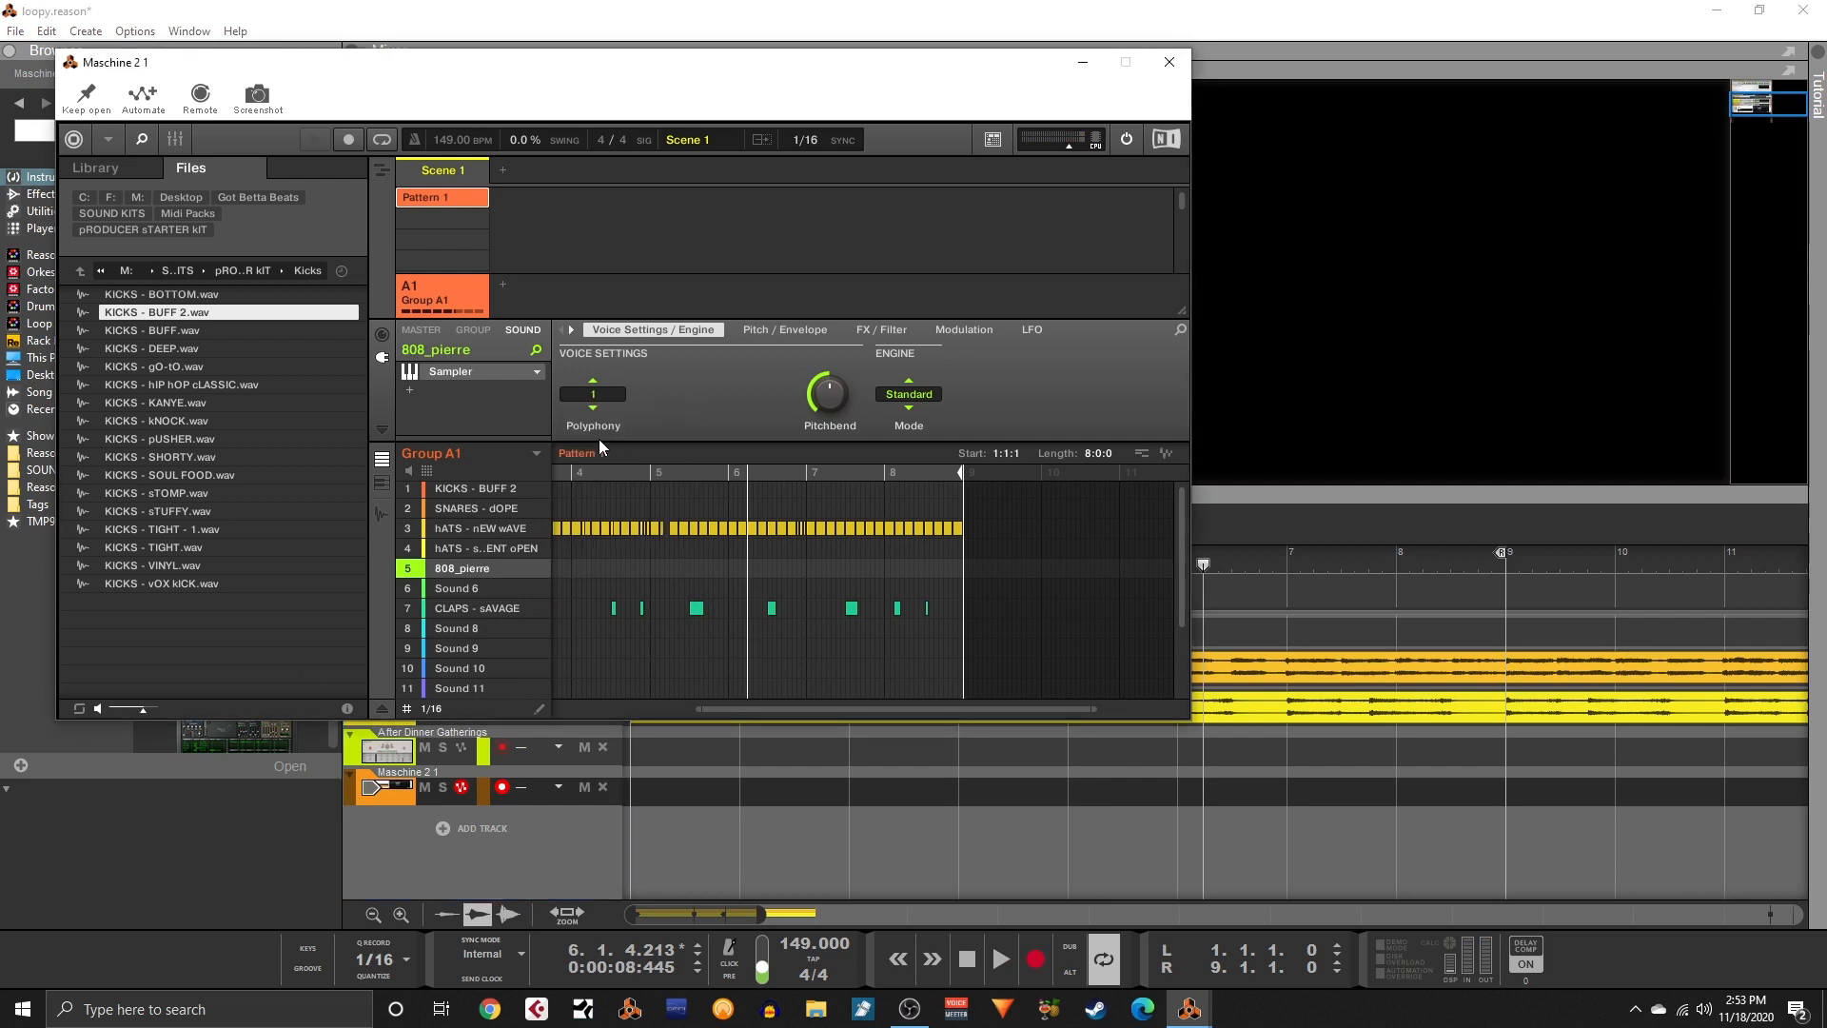
- Record an 808_pierre part from the start of the eight-bar loop on the Maschine 2 1 track and stop the transport
{"action": "key", "text": "KP_0"}
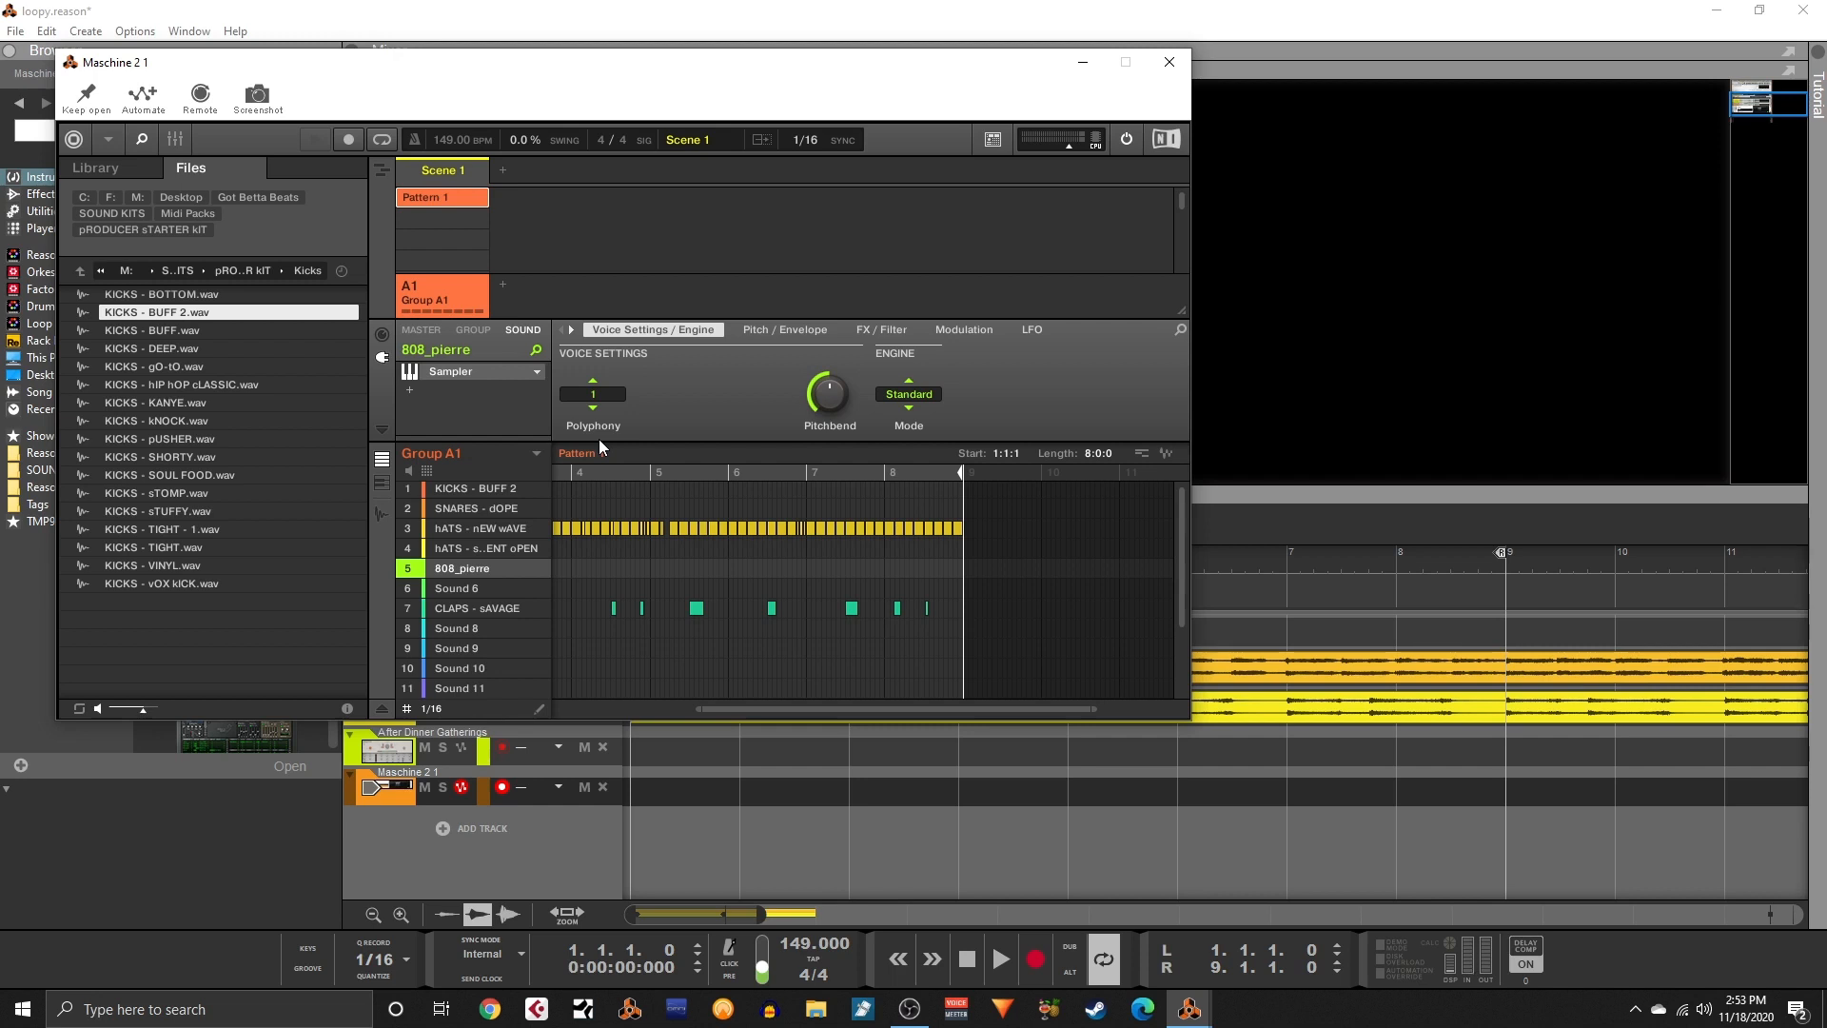
{"action": "key", "text": "ctrl+Return"}
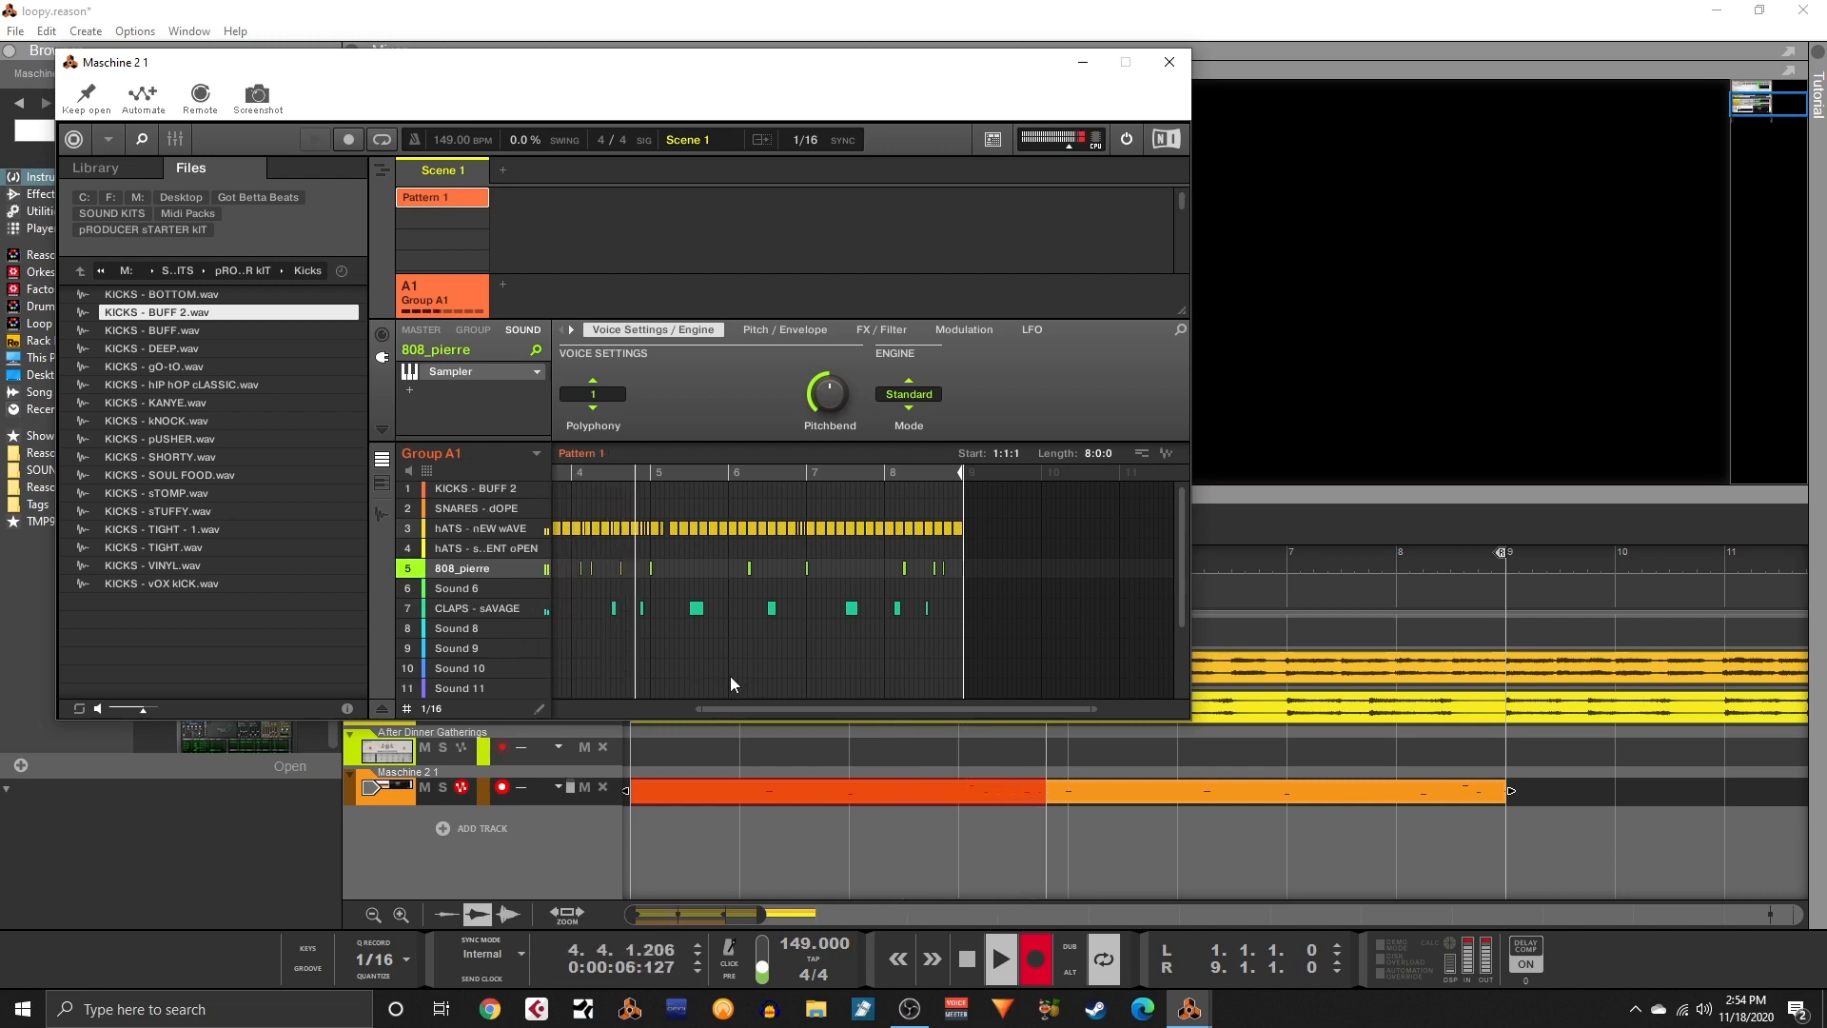
{"action": "key", "text": "space"}
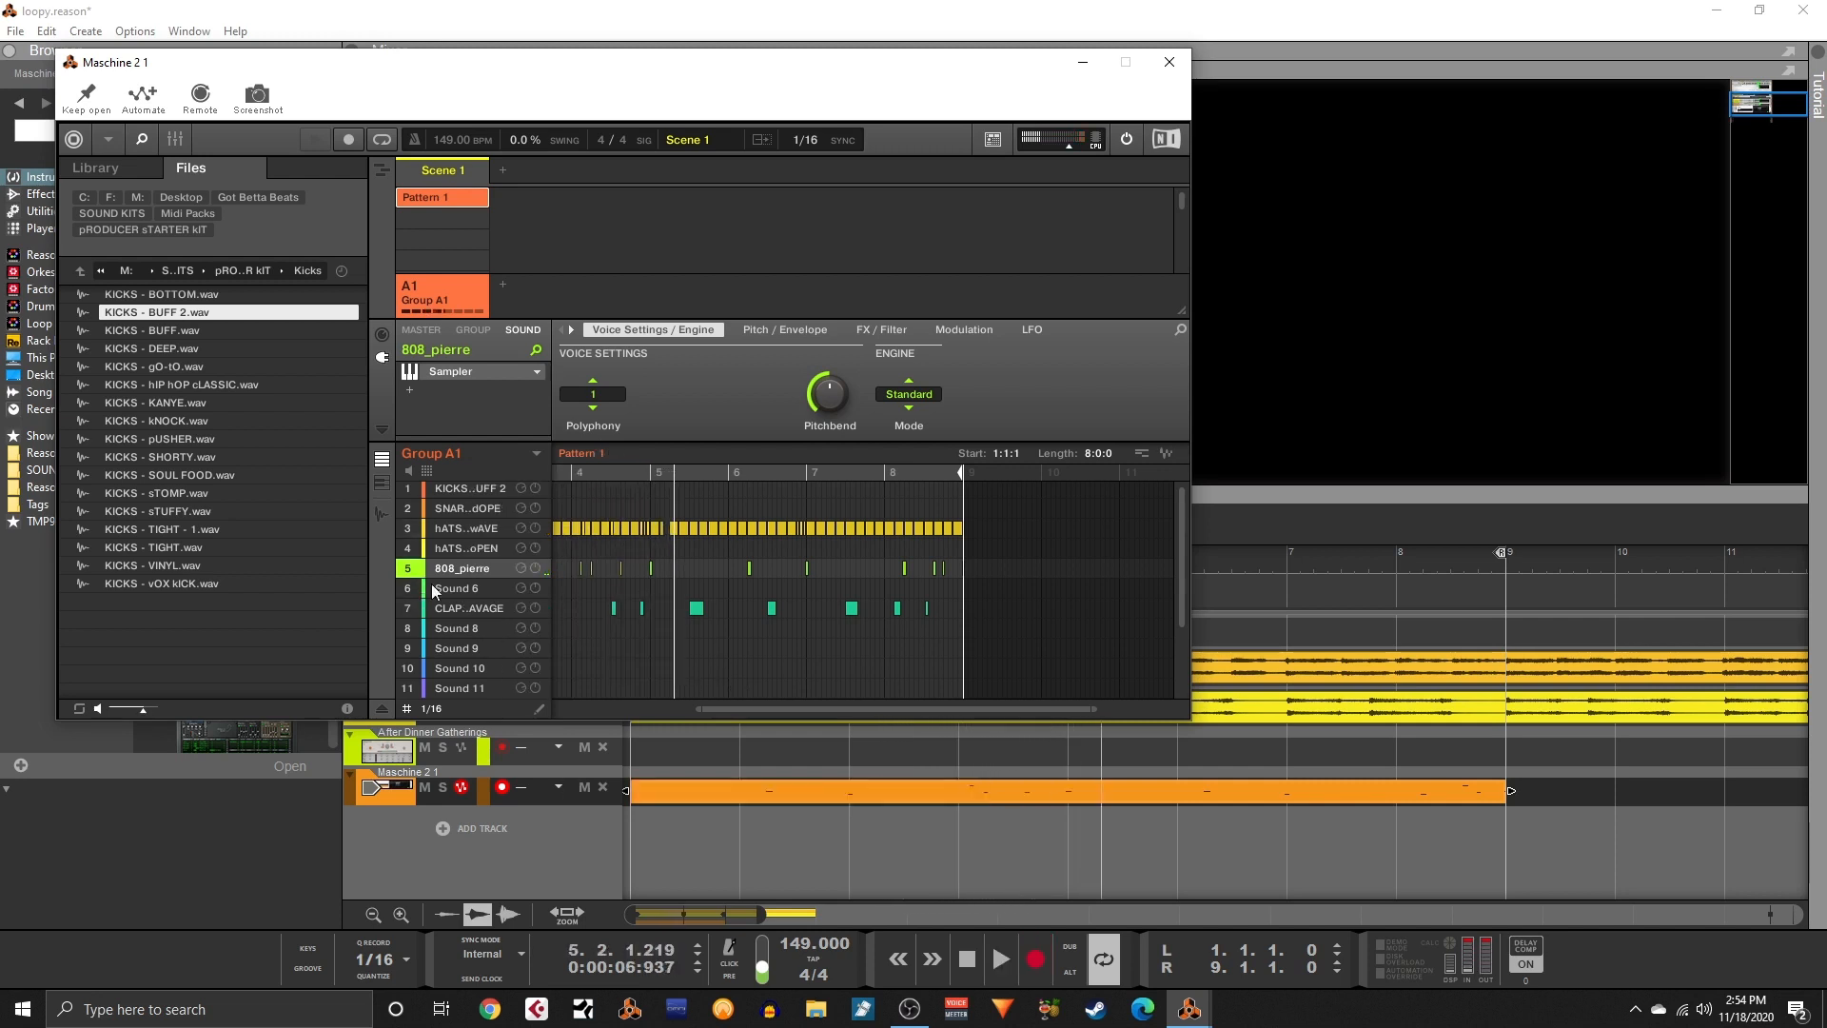
- Show the CLAPS - sAVAGE notes of Pattern 1 in the piano roll with all eight bars in view and play back the loop
{"action": "left_click", "coordinate": [480, 608]}
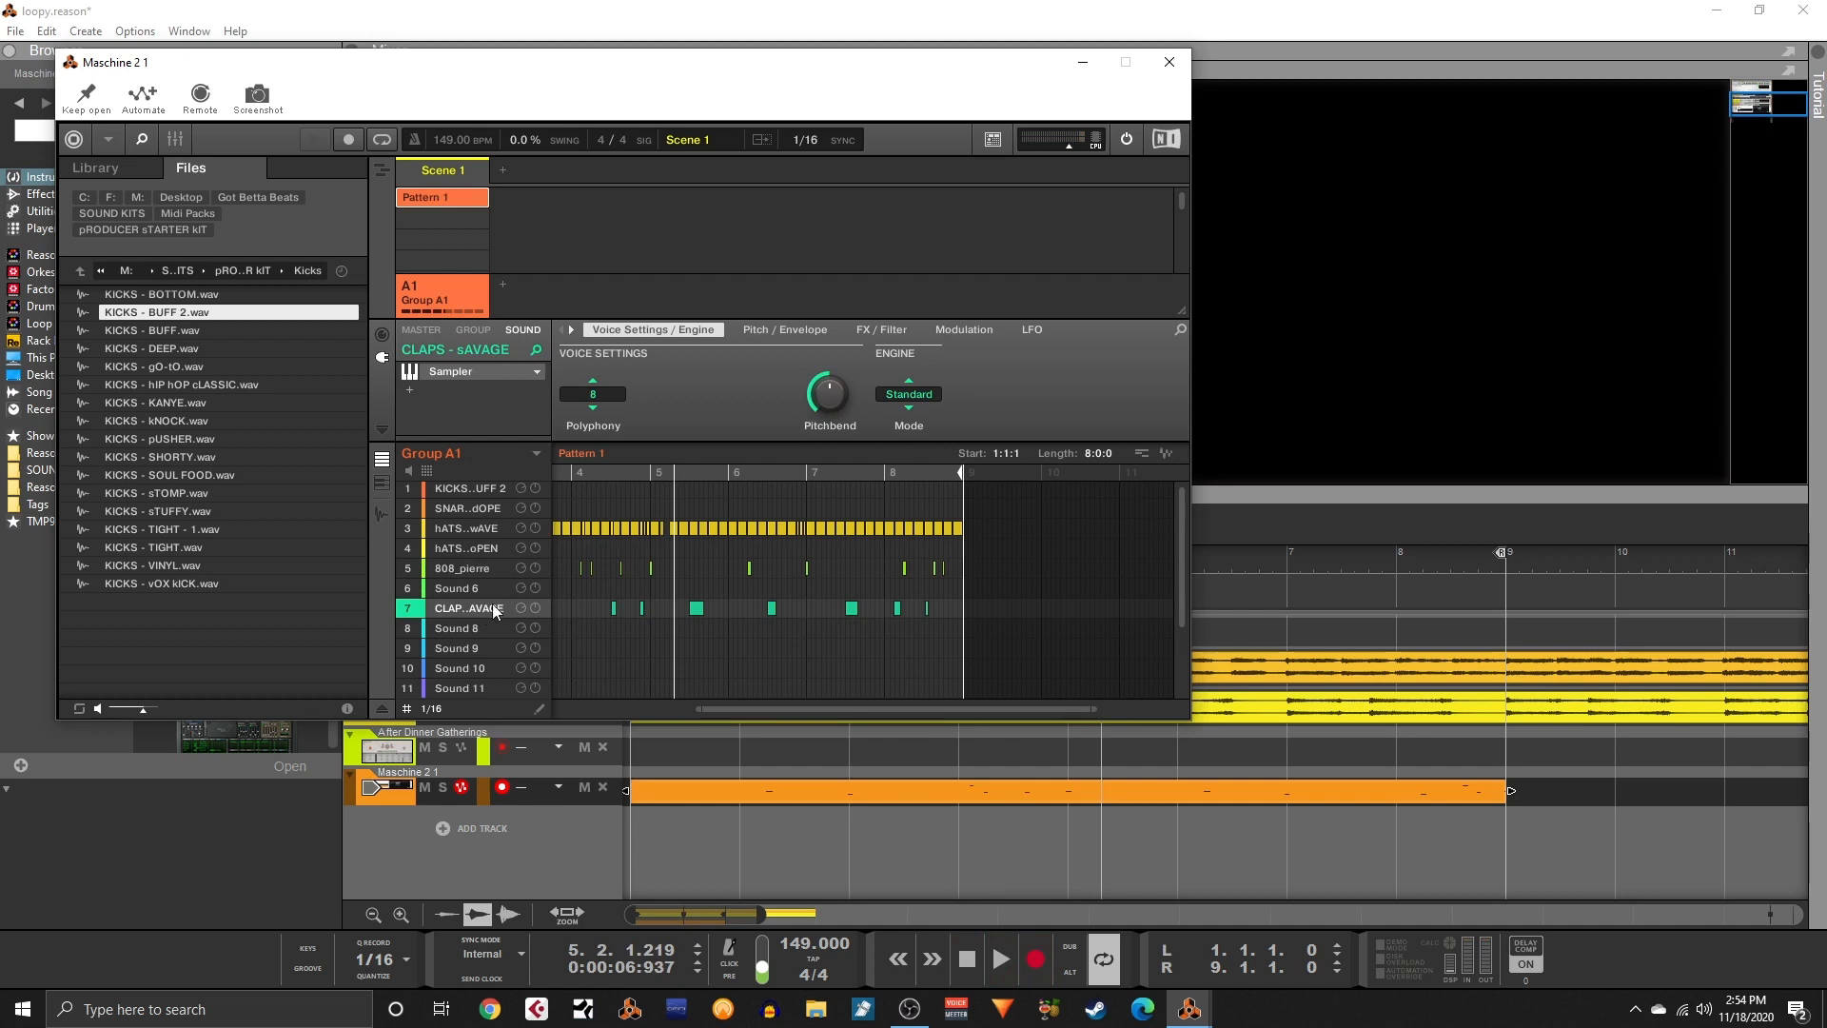
{"action": "left_click", "coordinate": [384, 483]}
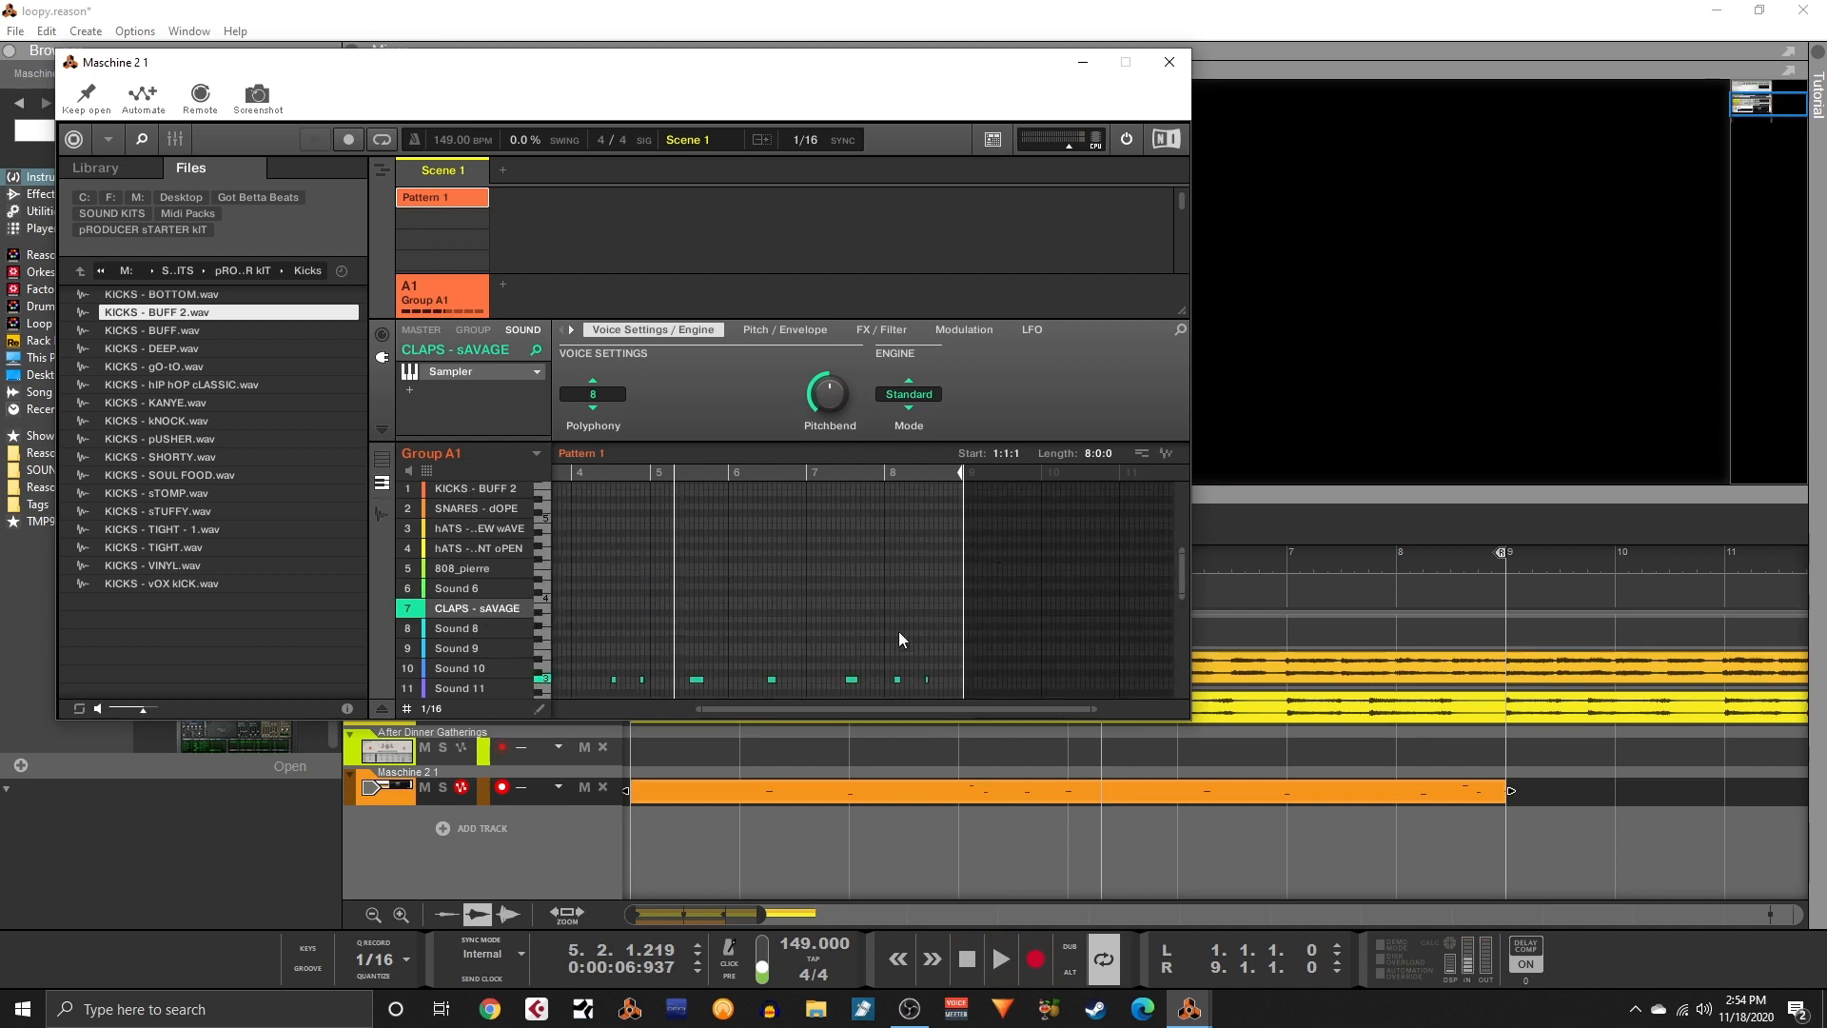
{"action": "scroll", "coordinate": [864, 590], "scroll_direction": "left", "scroll_amount": 4}
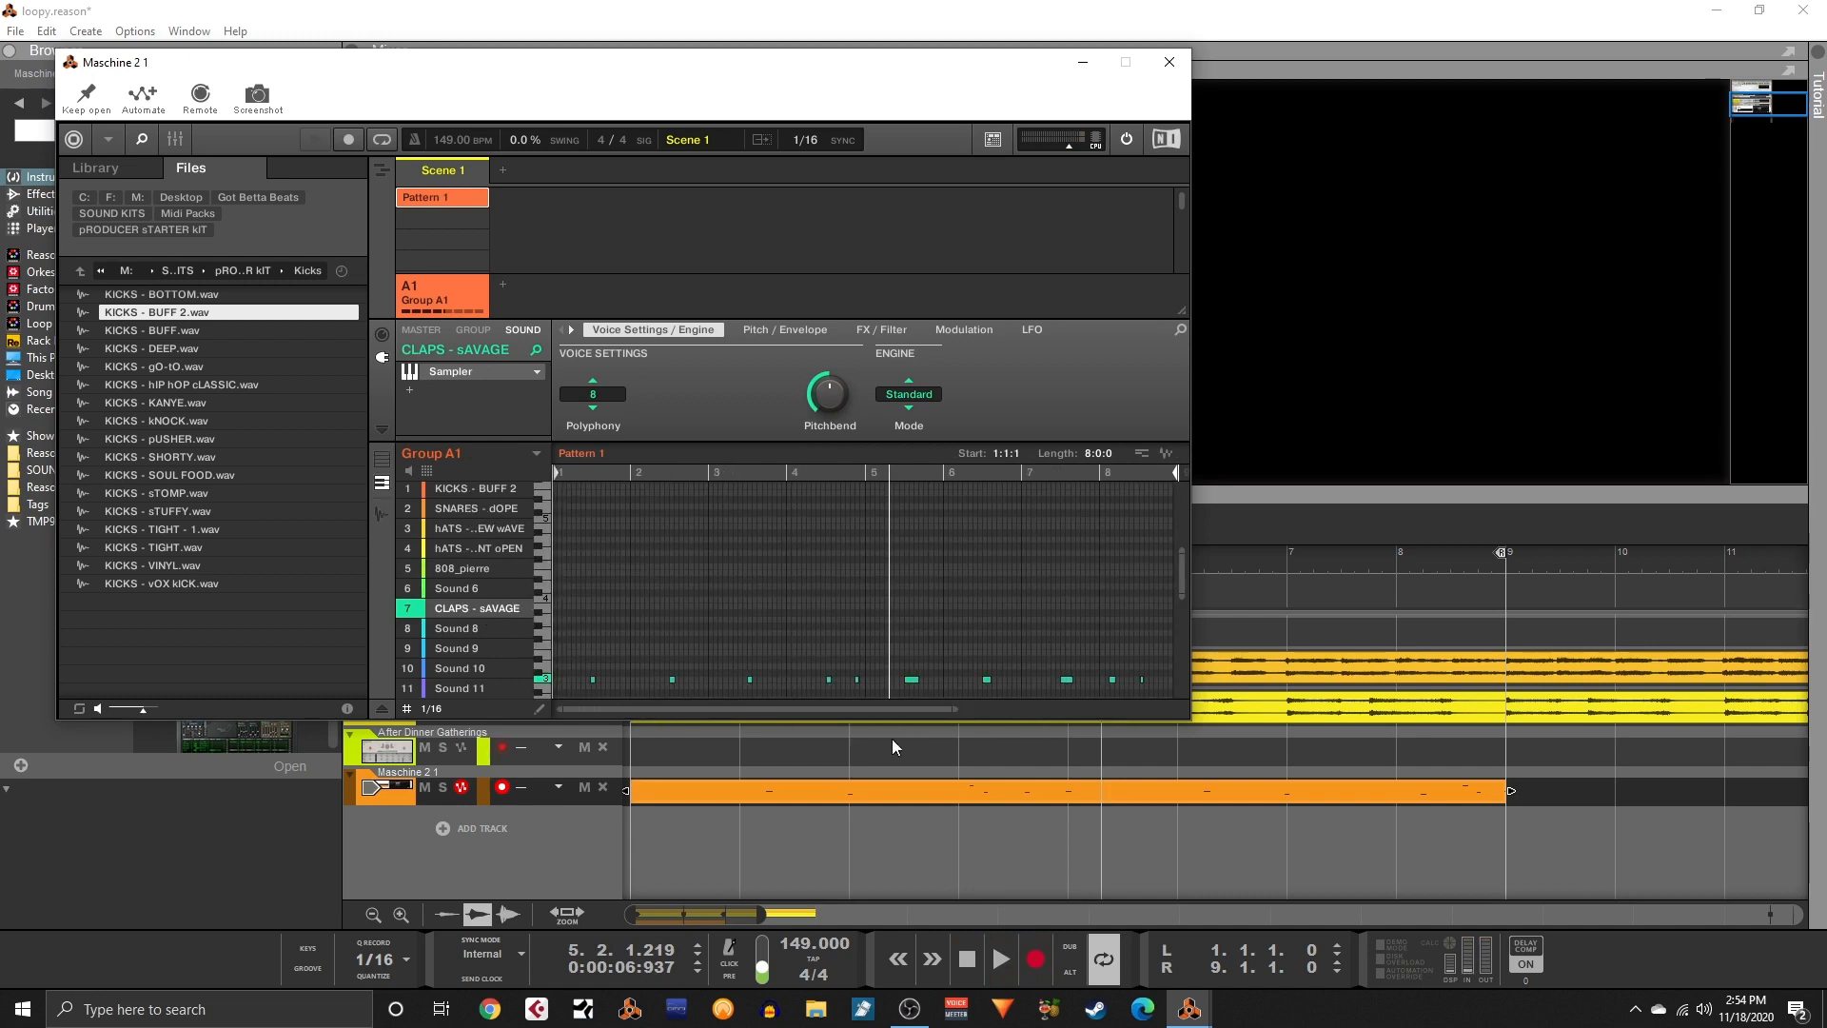
{"action": "left_click_drag", "start_coordinate": [955, 711], "coordinate": [1025, 720]}
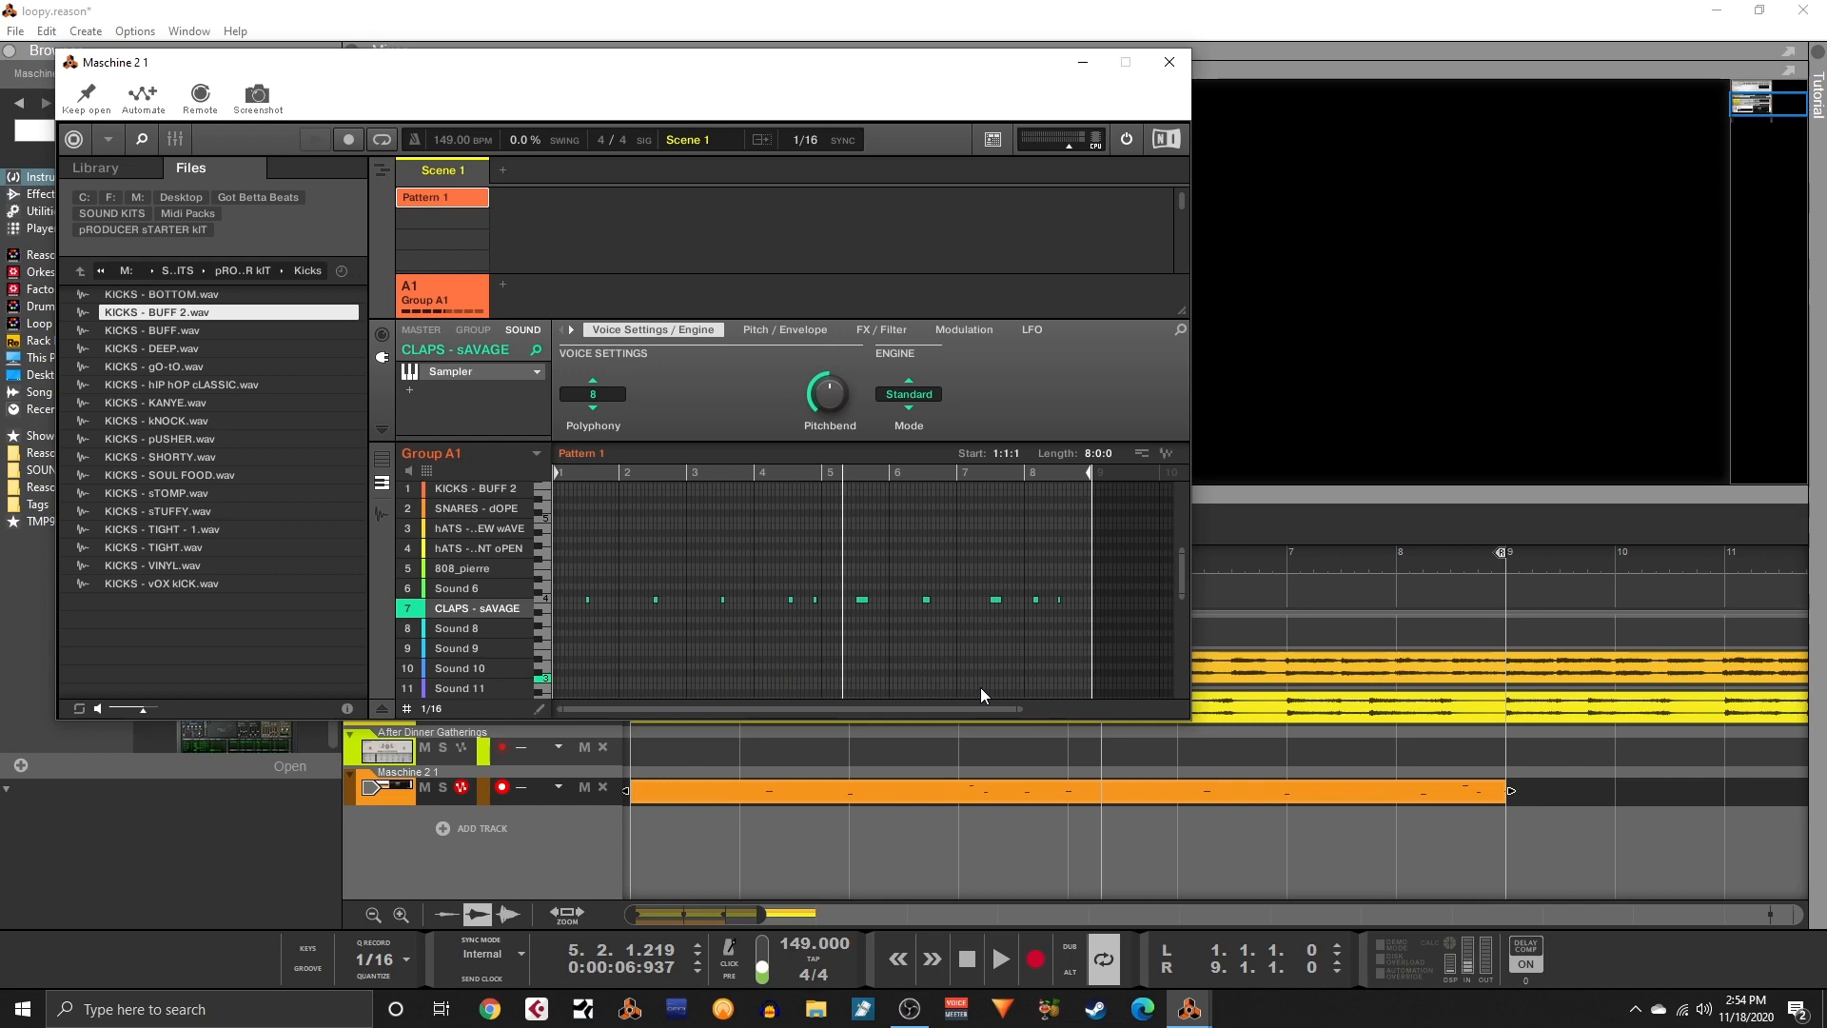
{"action": "key", "text": "shift+Return"}
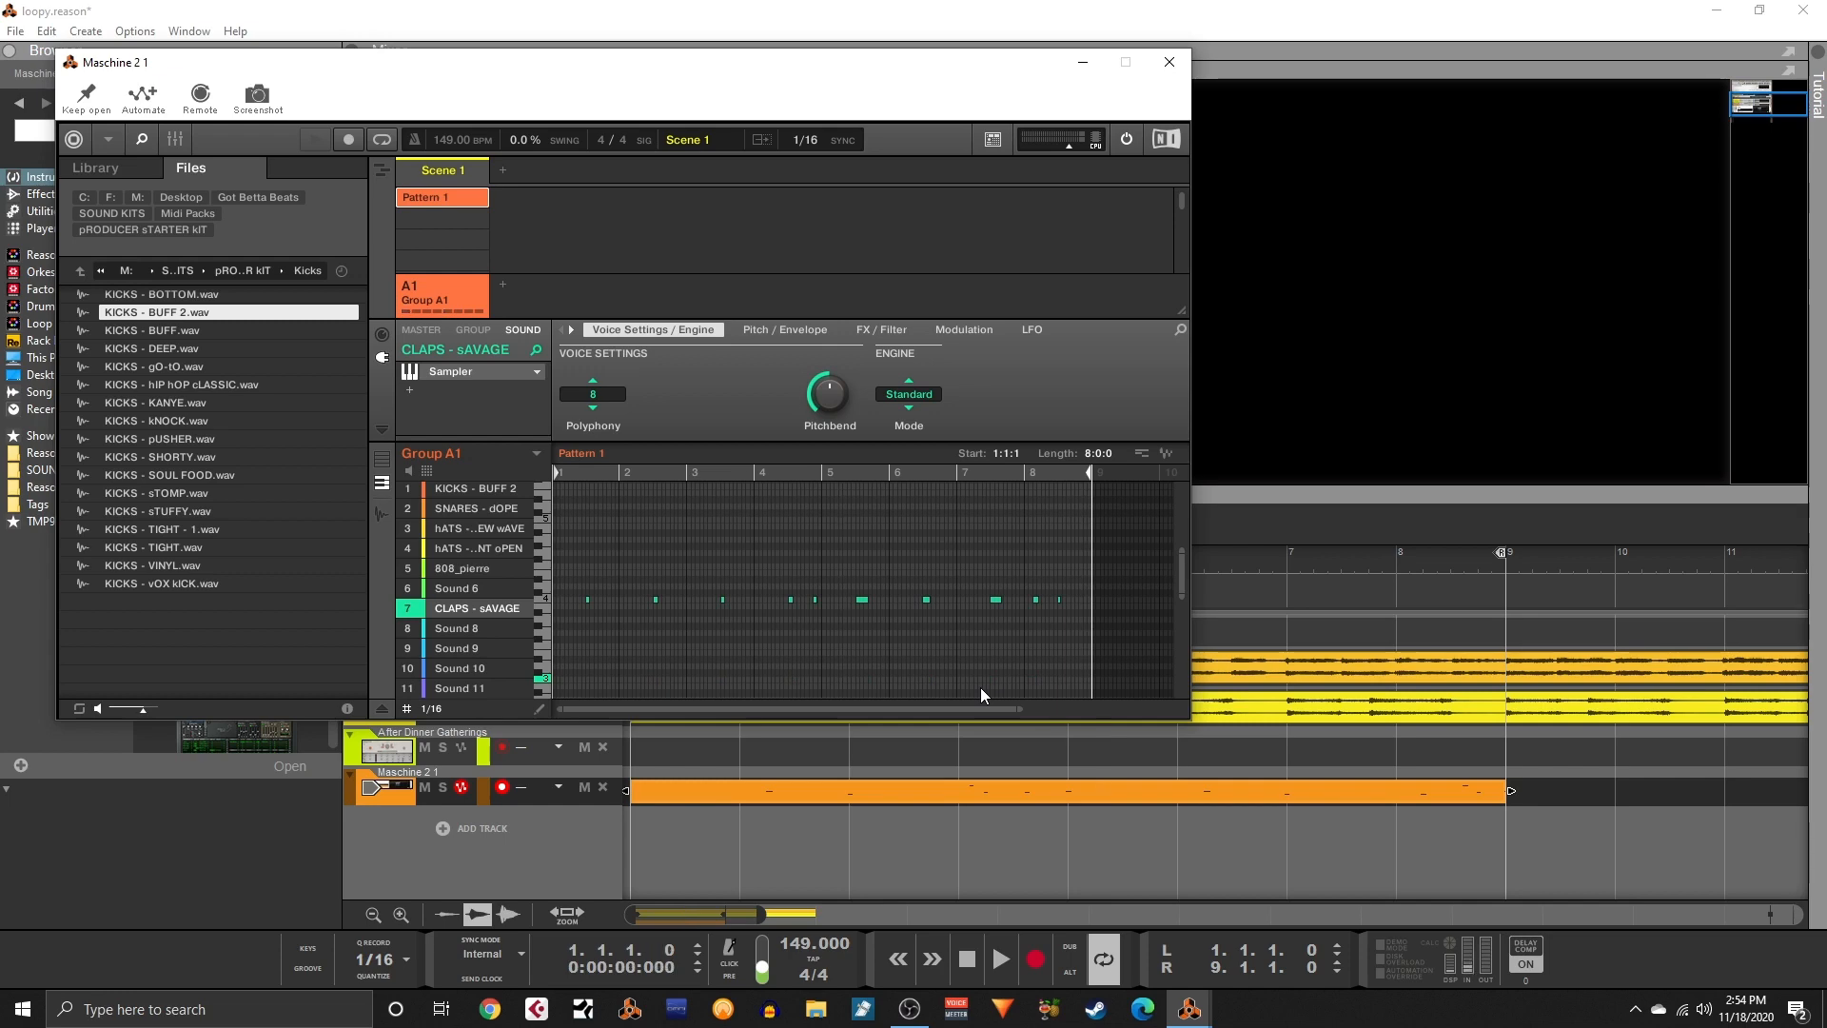
{"action": "key", "text": "space"}
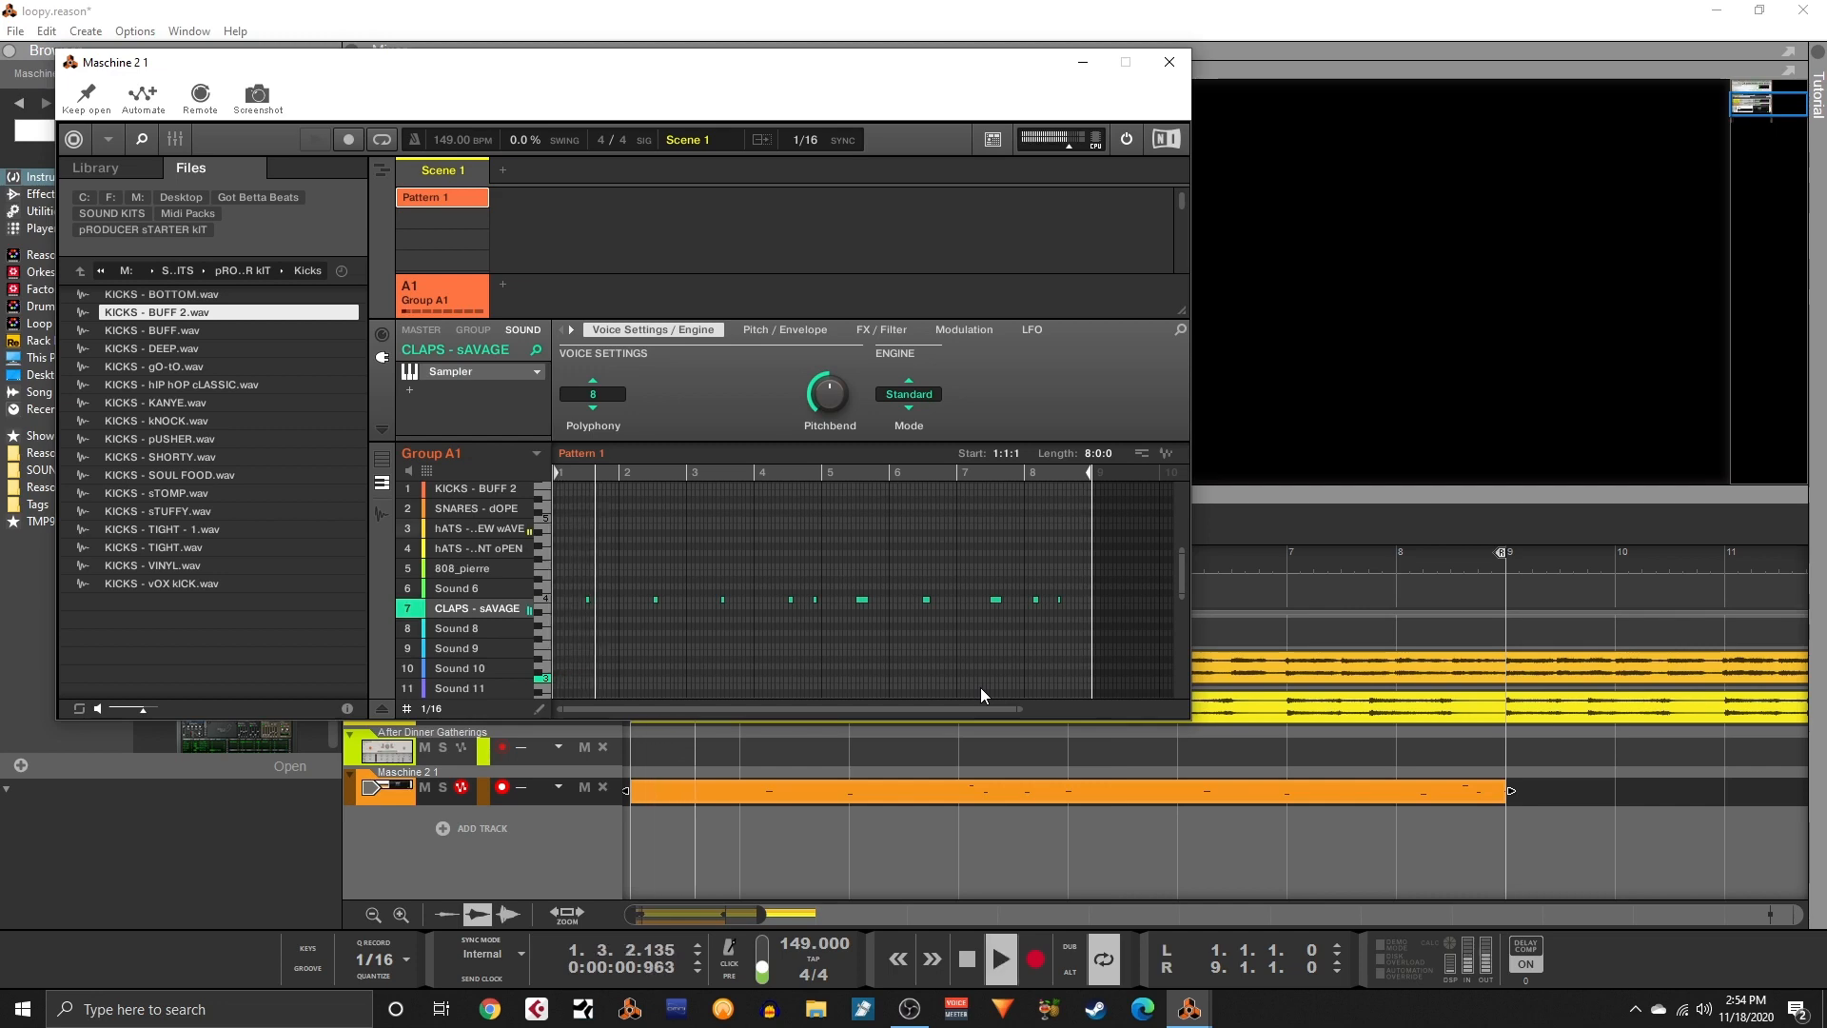
{"action": "key", "text": "space"}
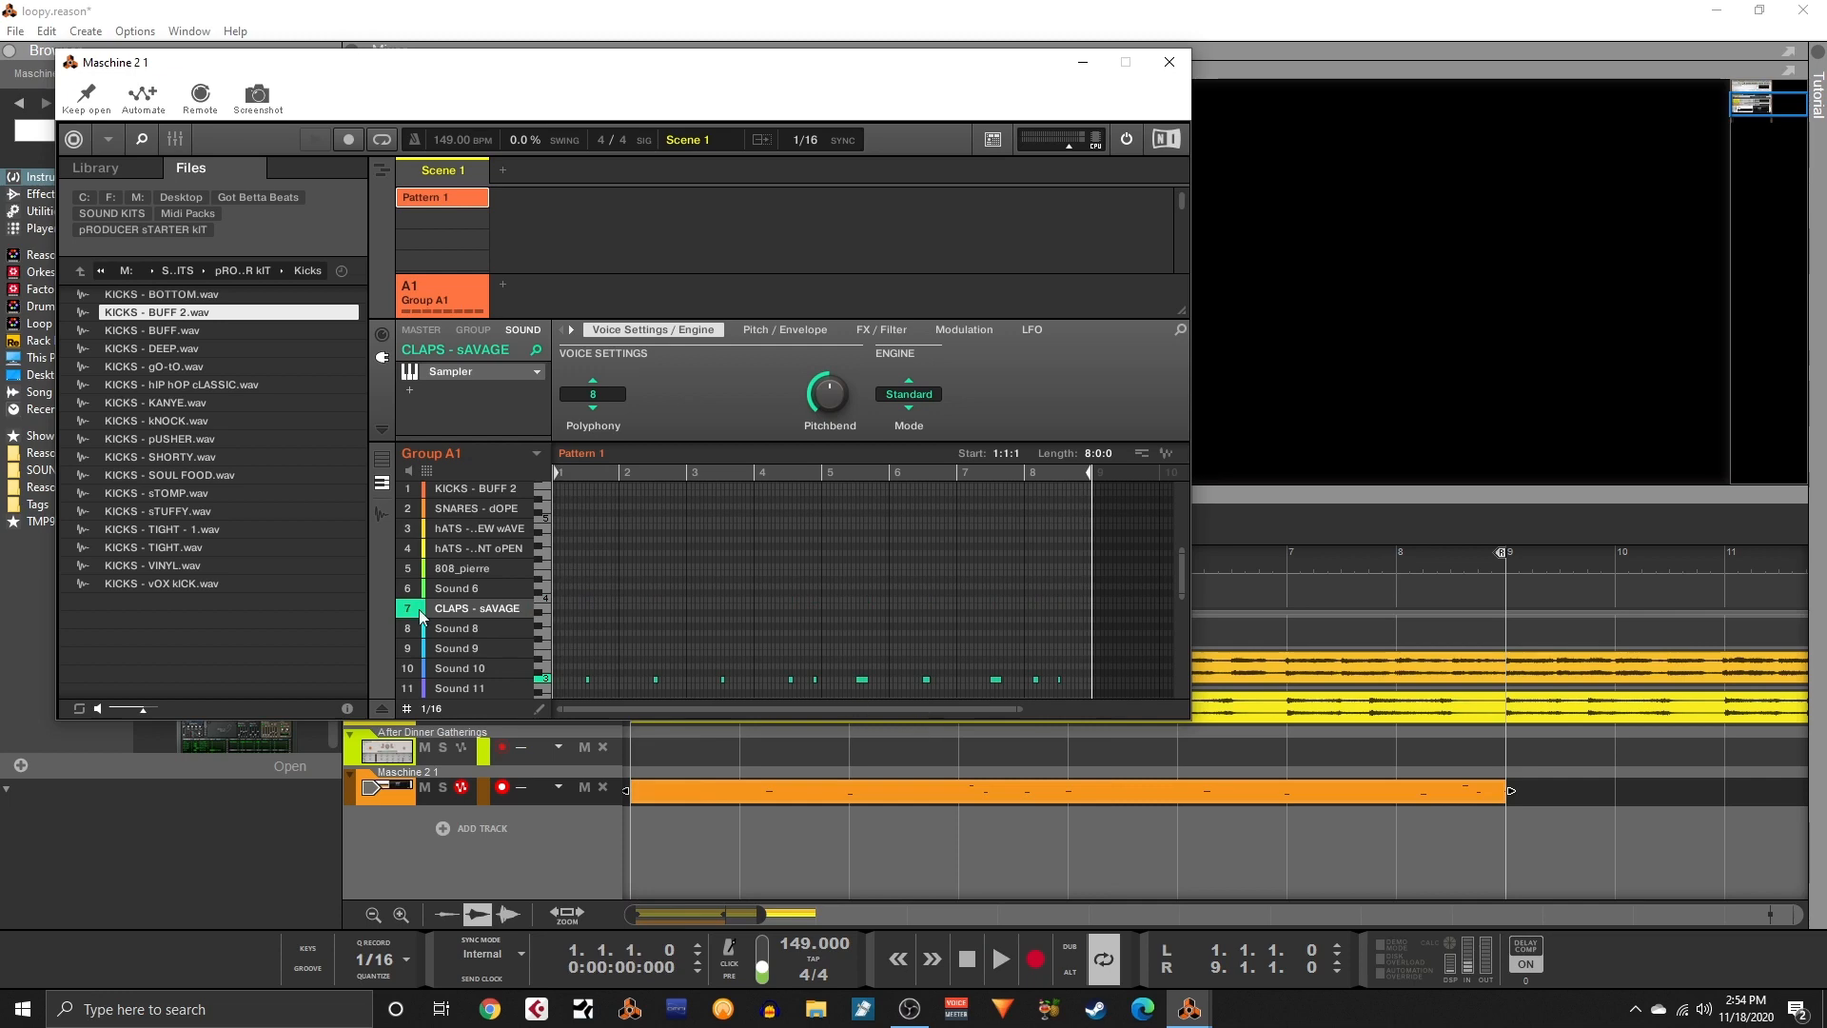
- Examine the pitch and position of the 808_pierre notes in the piano roll while the loop plays
{"action": "left_click", "coordinate": [466, 570]}
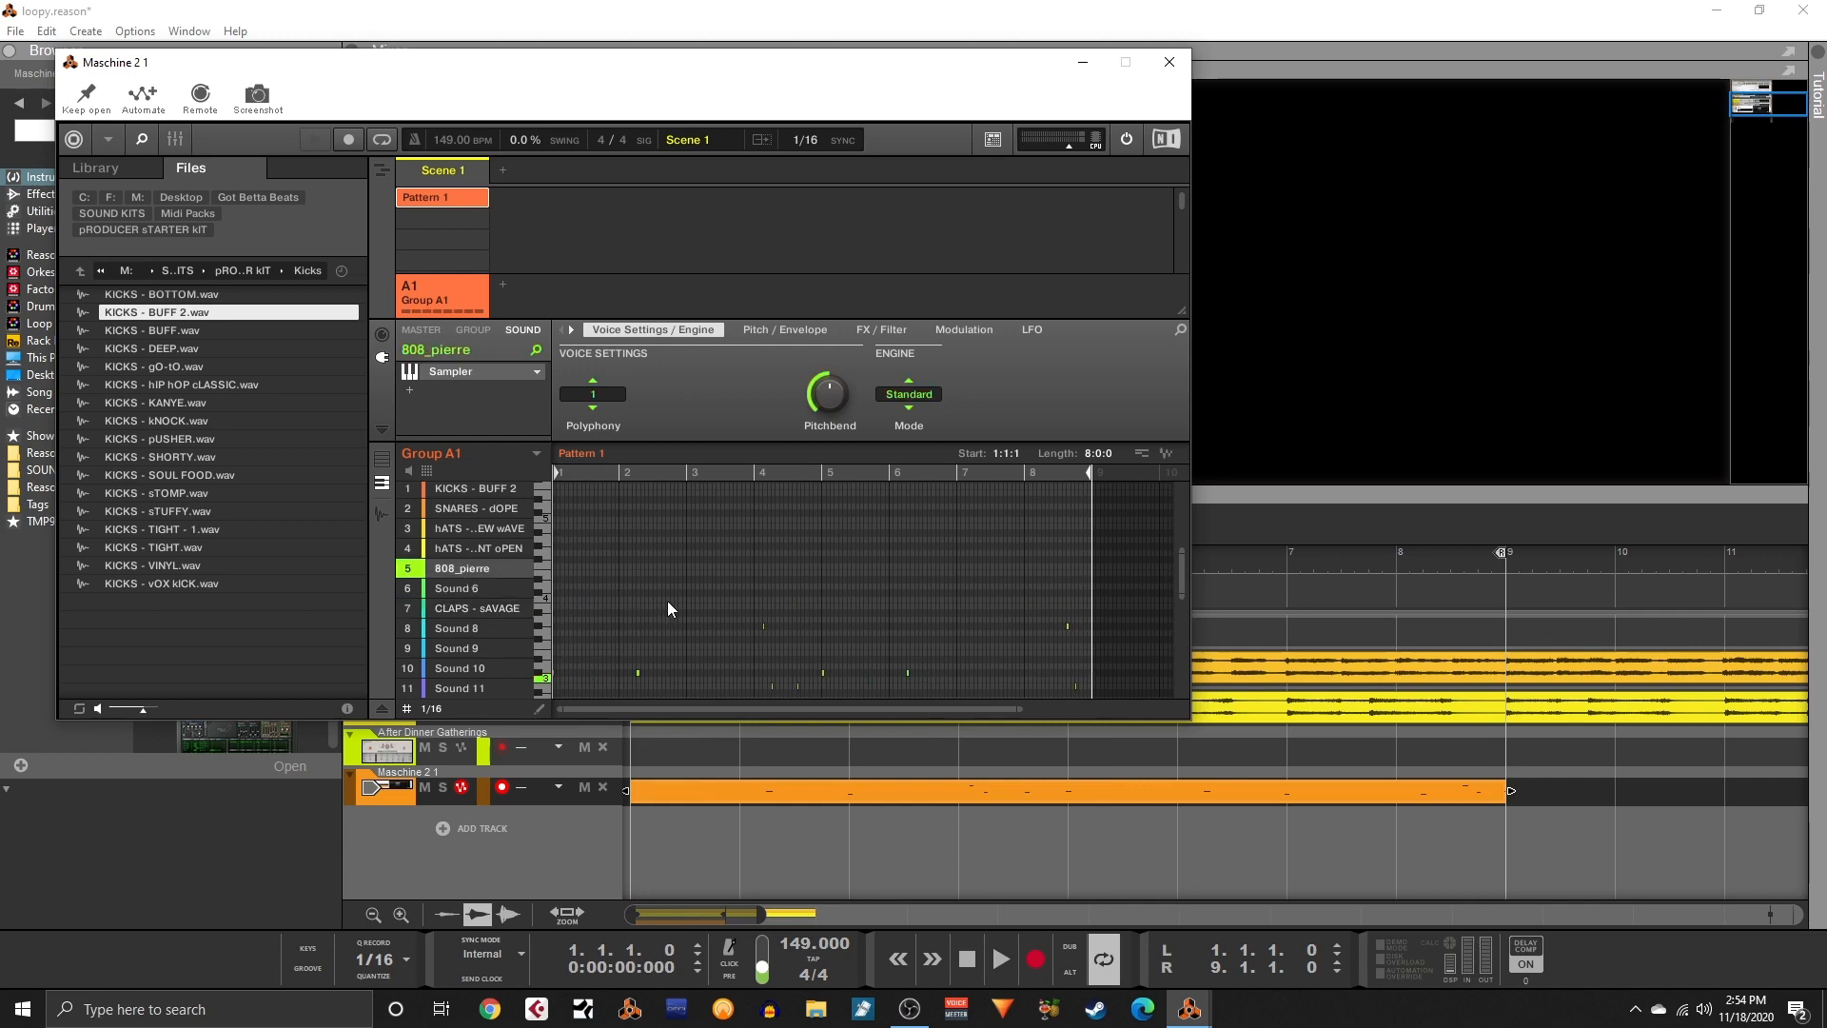
{"action": "key", "text": "space"}
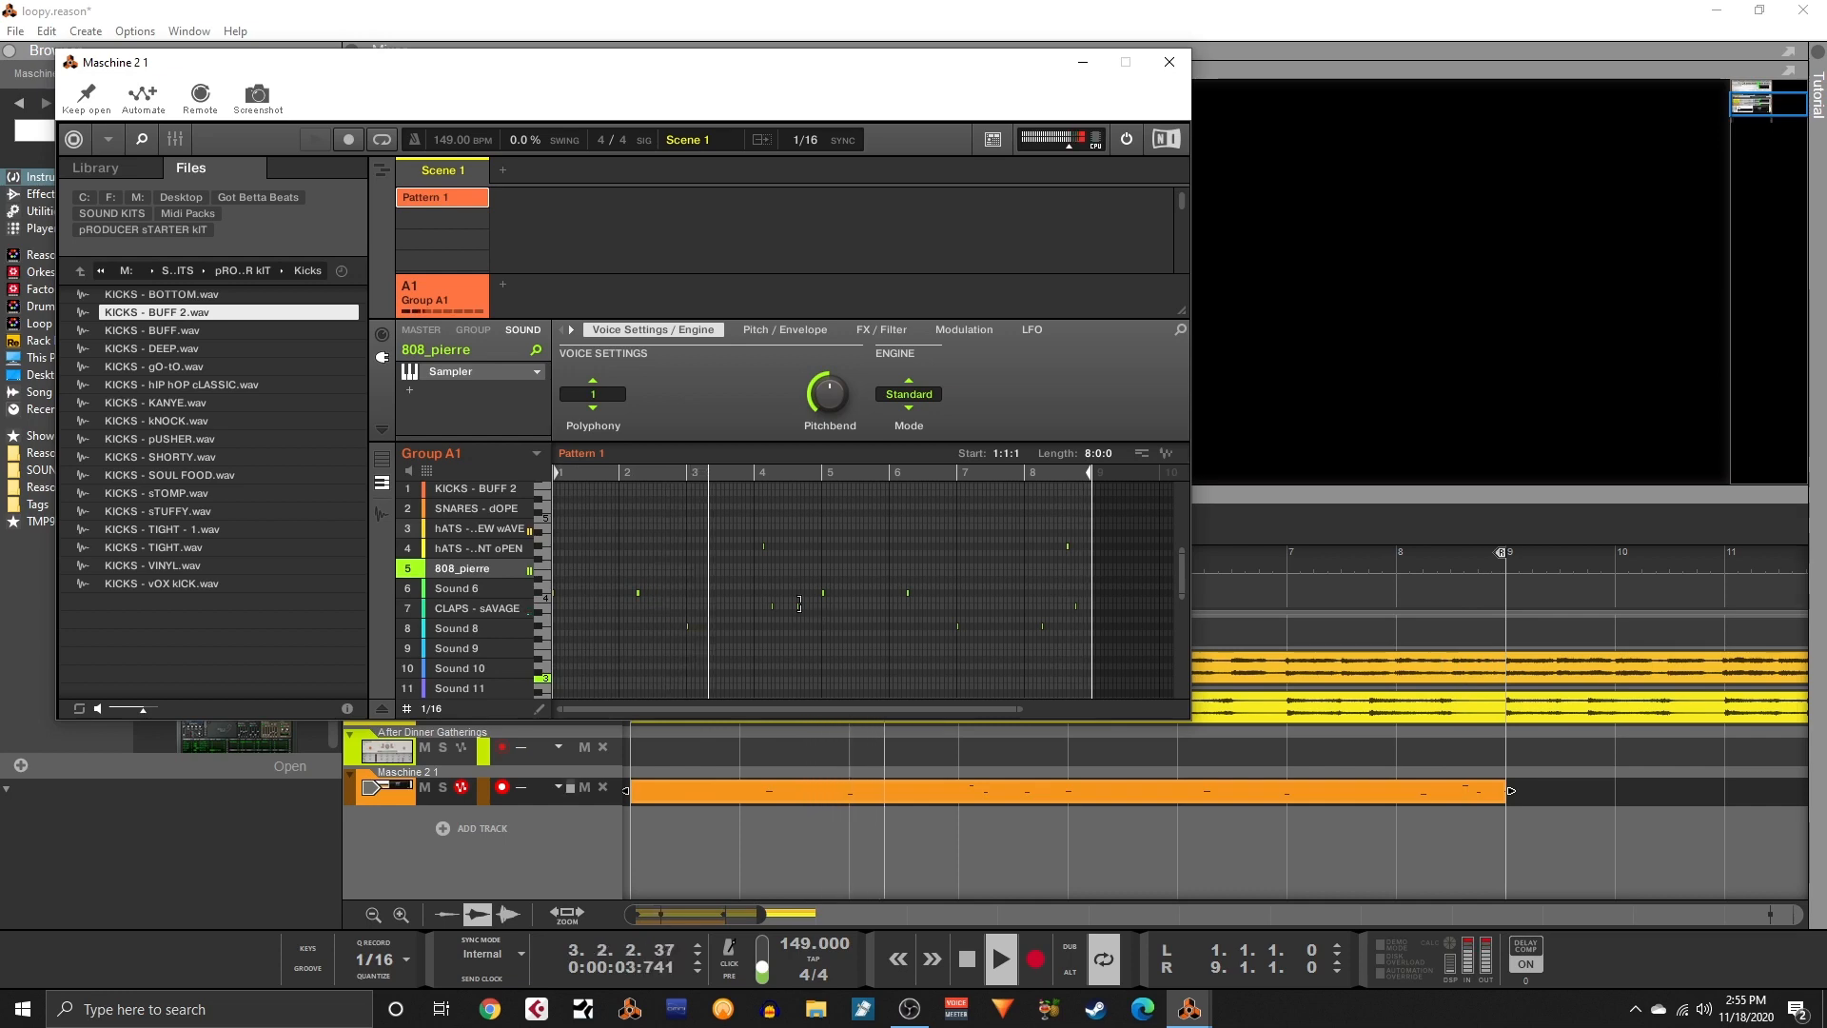
{"action": "scroll", "coordinate": [797, 599], "scroll_direction": "down", "scroll_amount": 1}
{"action": "scroll", "coordinate": [796, 600], "scroll_direction": "up", "scroll_amount": 1}
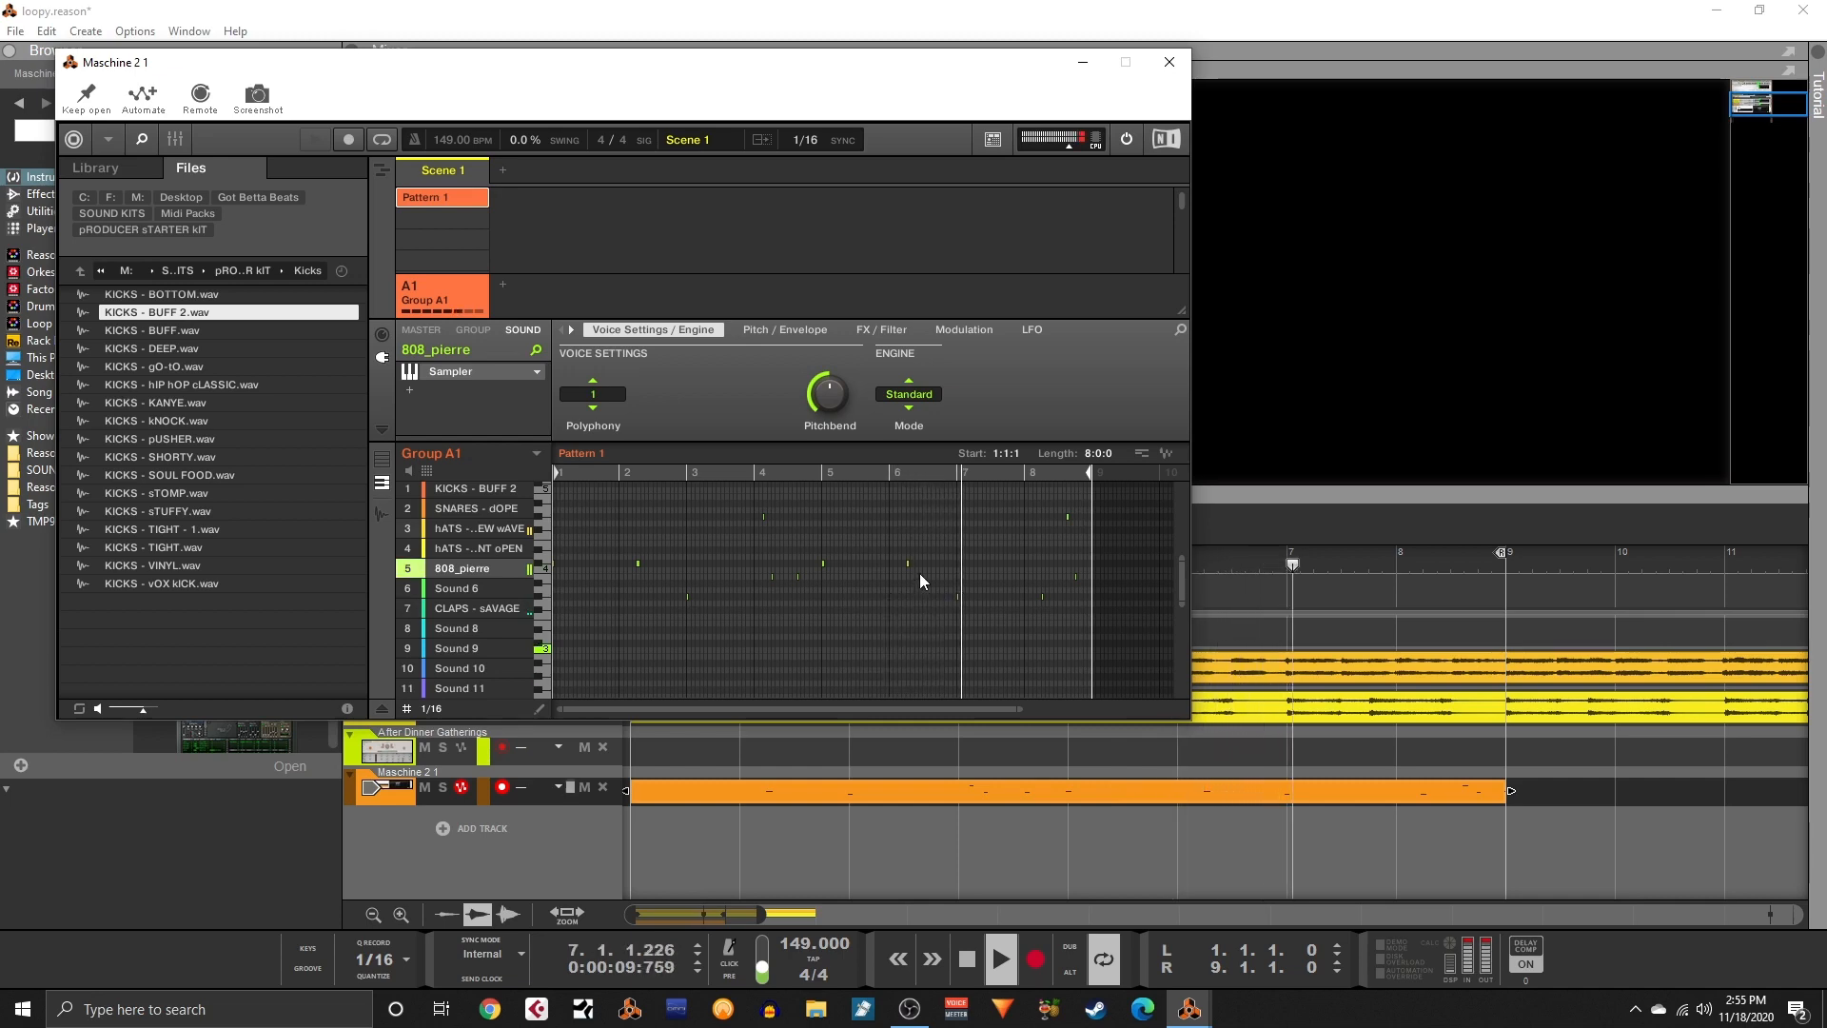
{"action": "scroll", "coordinate": [919, 573], "scroll_direction": "down", "scroll_amount": 1}
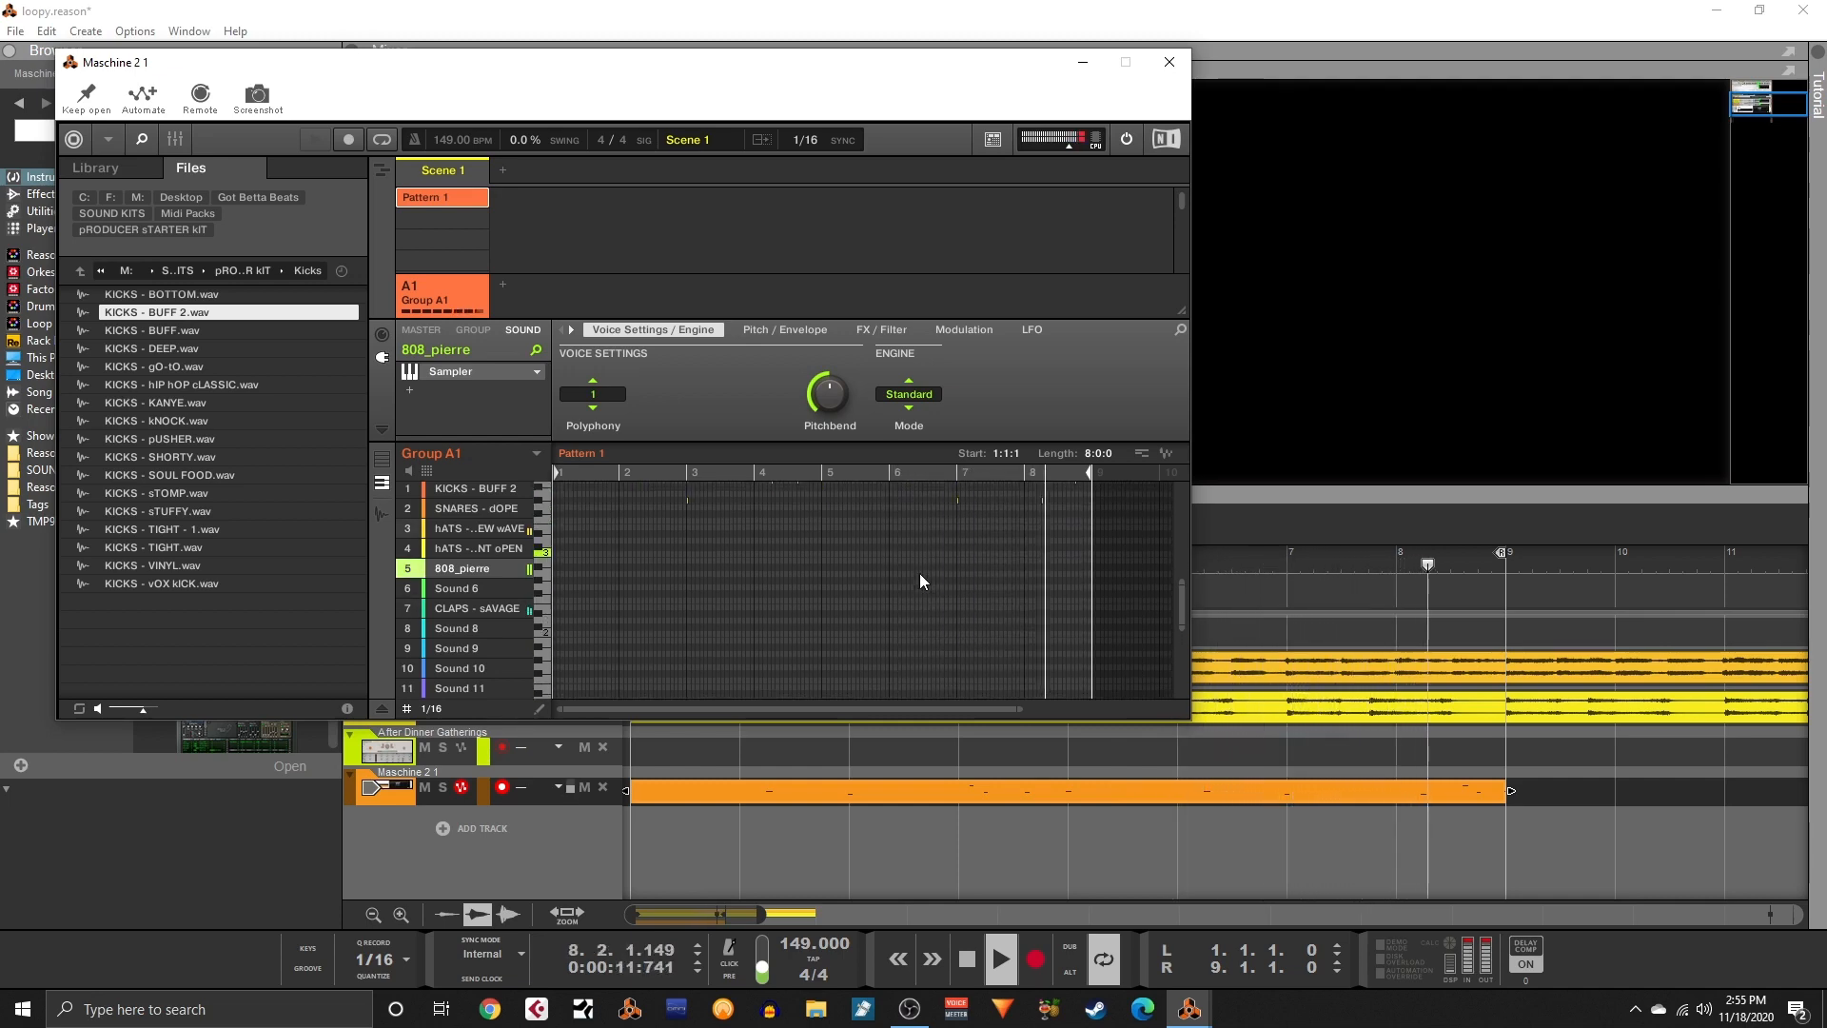
{"action": "scroll", "coordinate": [919, 573], "scroll_direction": "up", "scroll_amount": 1}
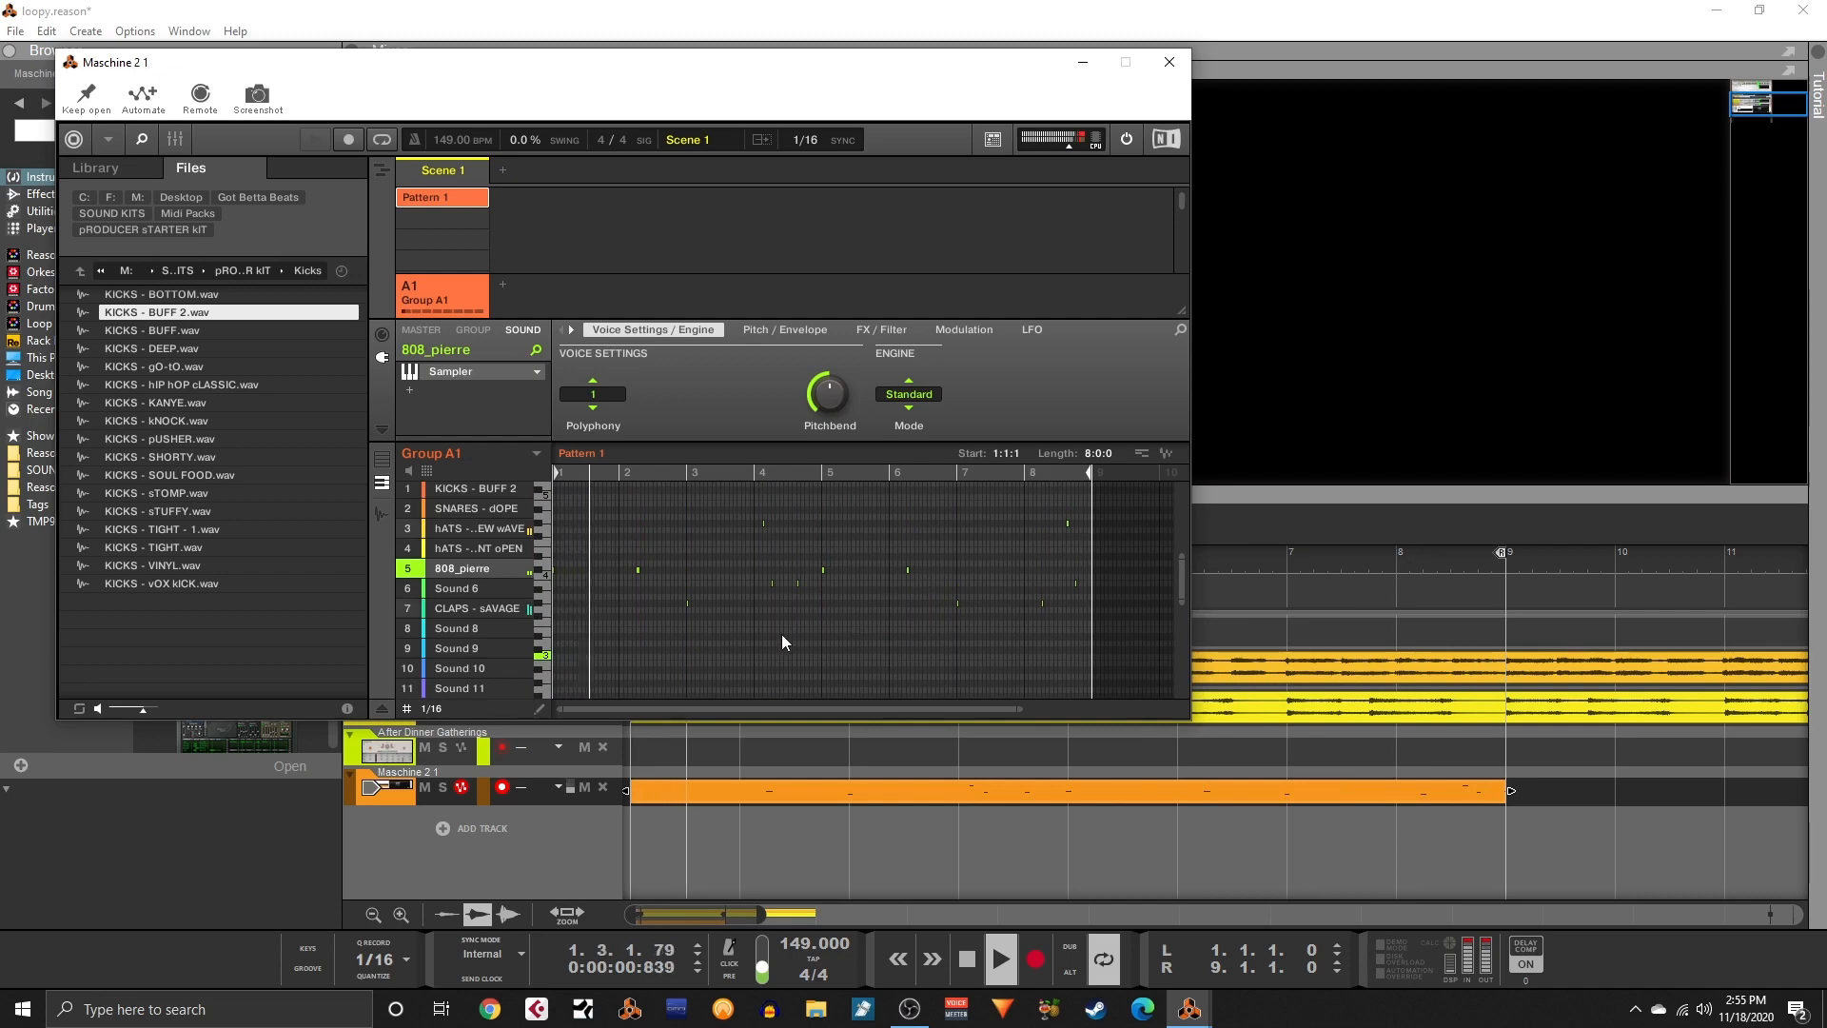
{"action": "scroll", "coordinate": [780, 634], "scroll_direction": "up", "scroll_amount": 2}
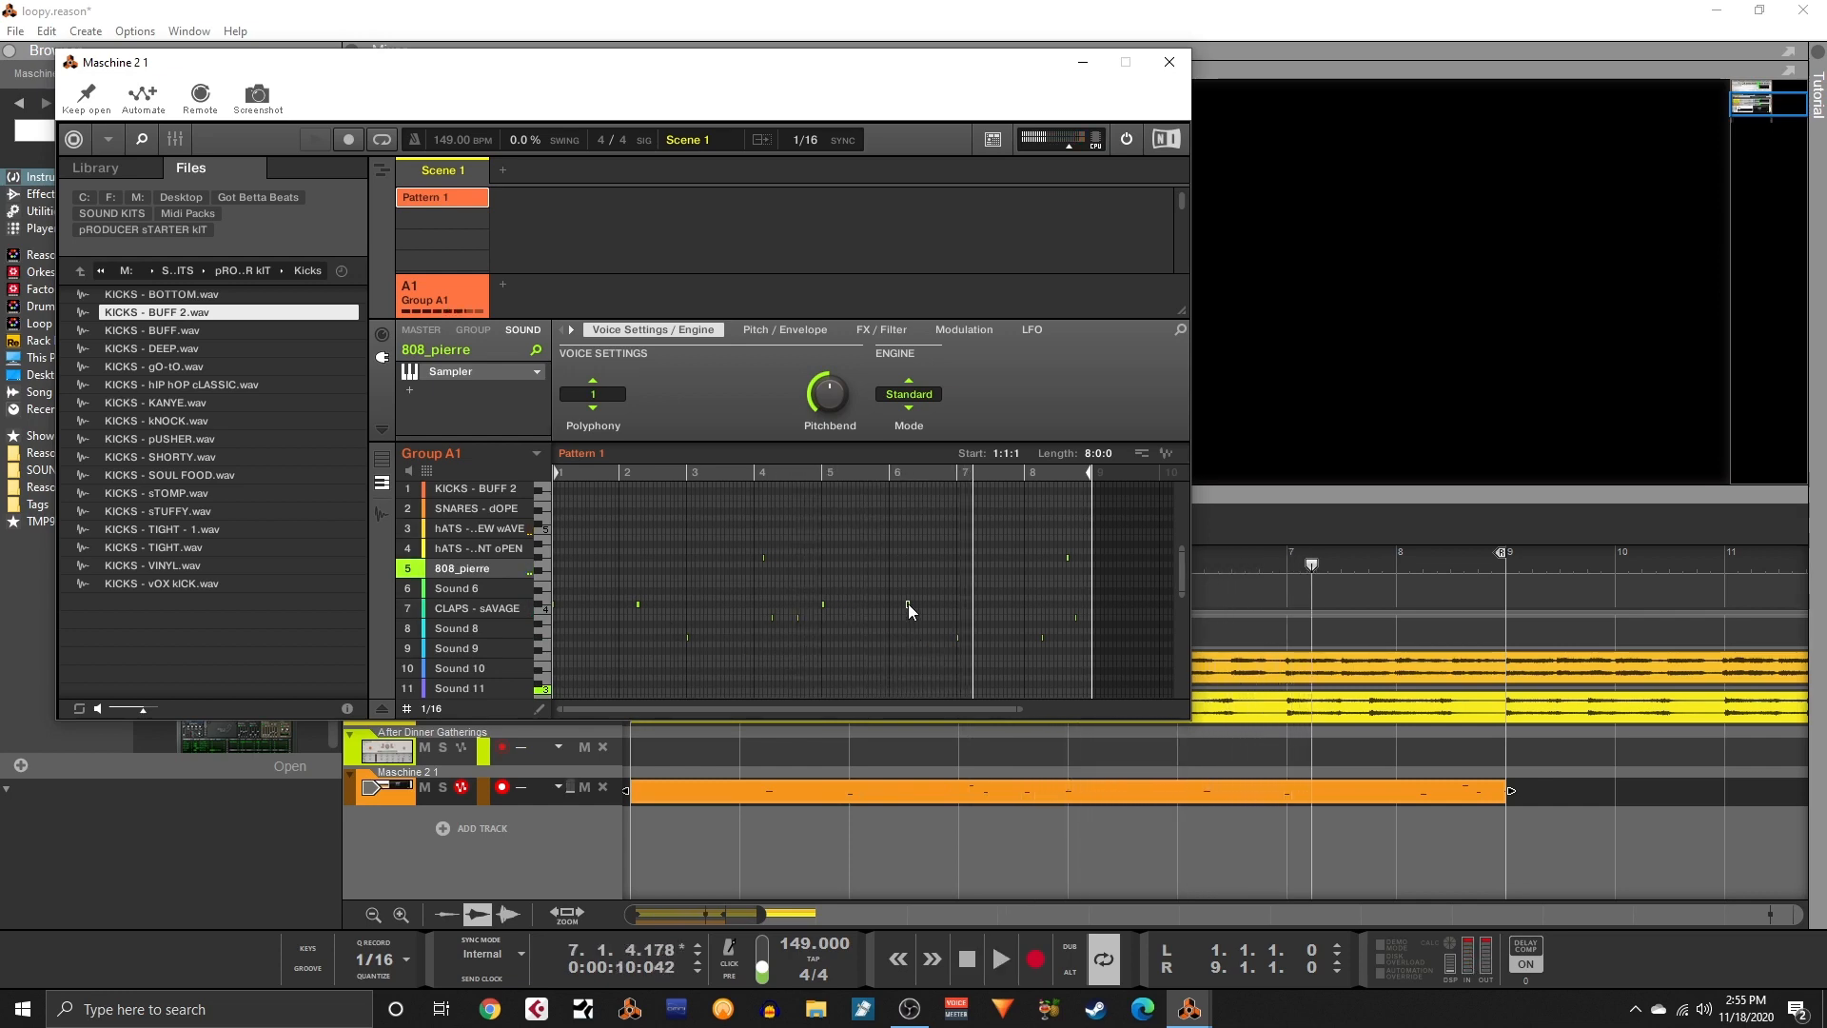
{"action": "scroll", "coordinate": [908, 614], "scroll_direction": "down", "scroll_amount": 2}
{"action": "scroll", "coordinate": [909, 620], "scroll_direction": "up", "scroll_amount": 1}
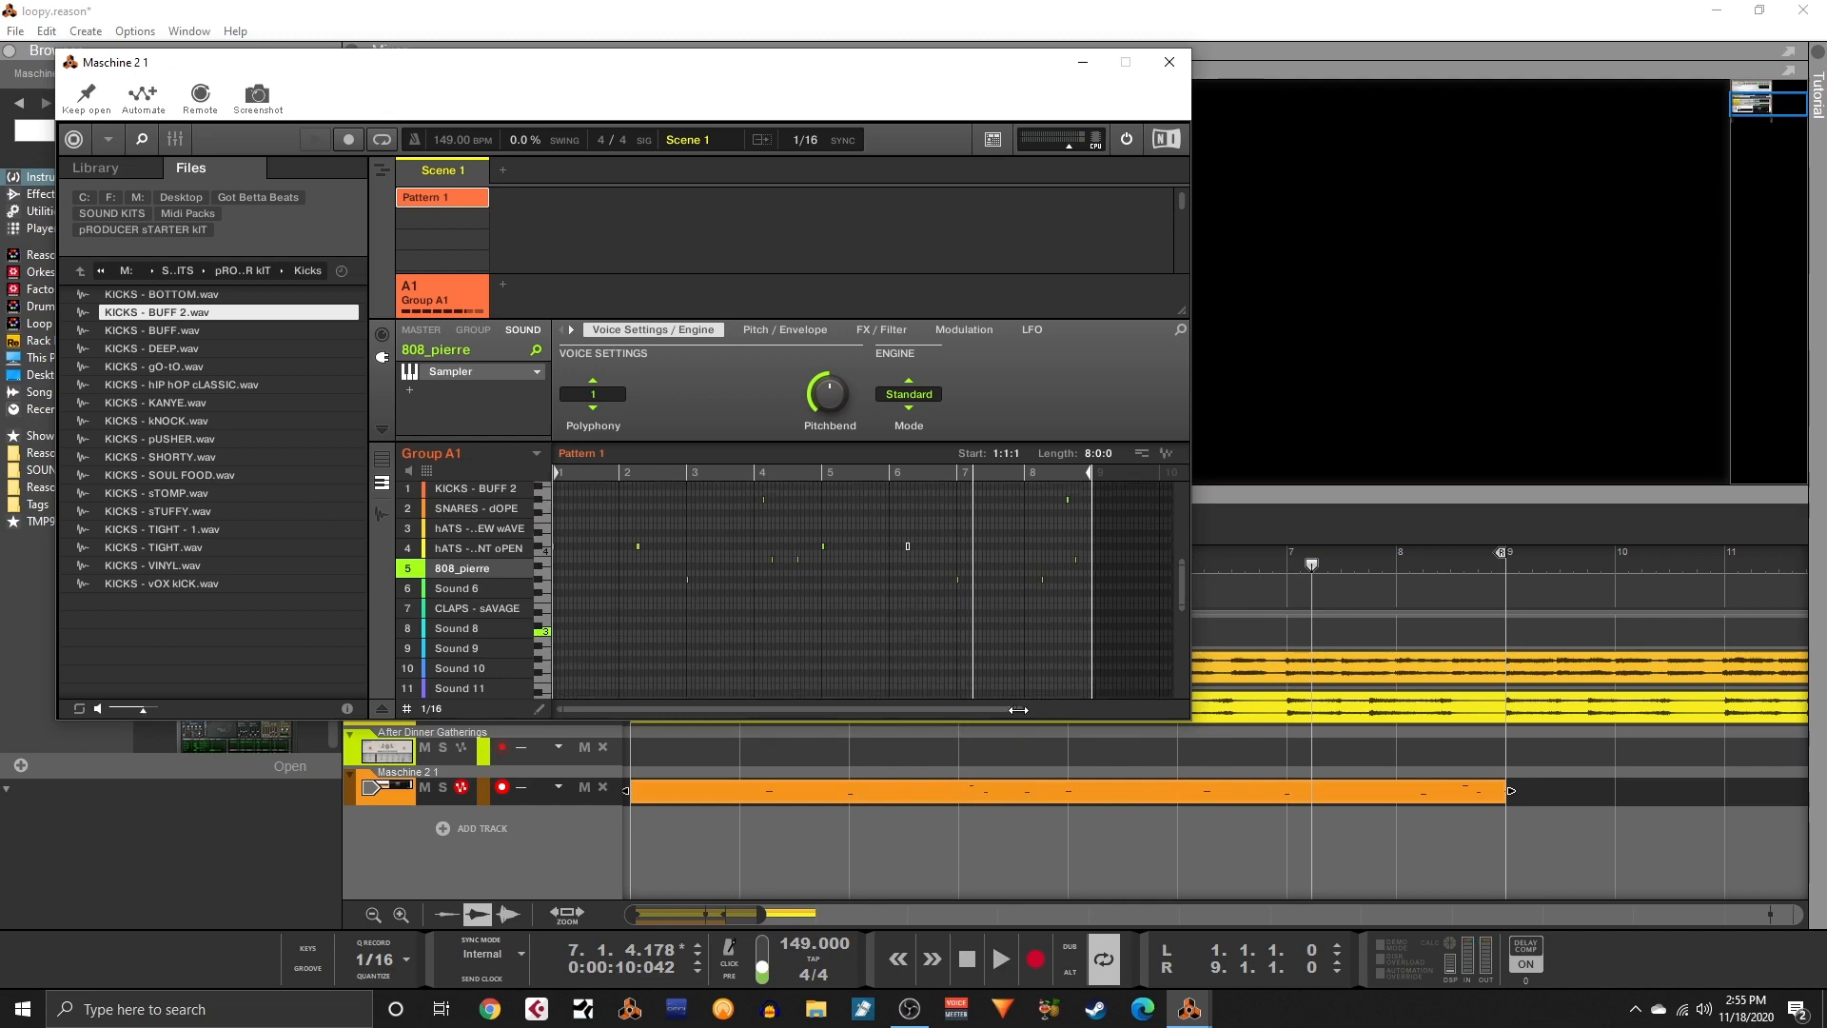
- Show the velocity lane for the 808_pierre notes and inspect the note in bar 6 at a closer zoom
{"action": "left_click_drag", "start_coordinate": [1018, 710], "coordinate": [902, 710]}
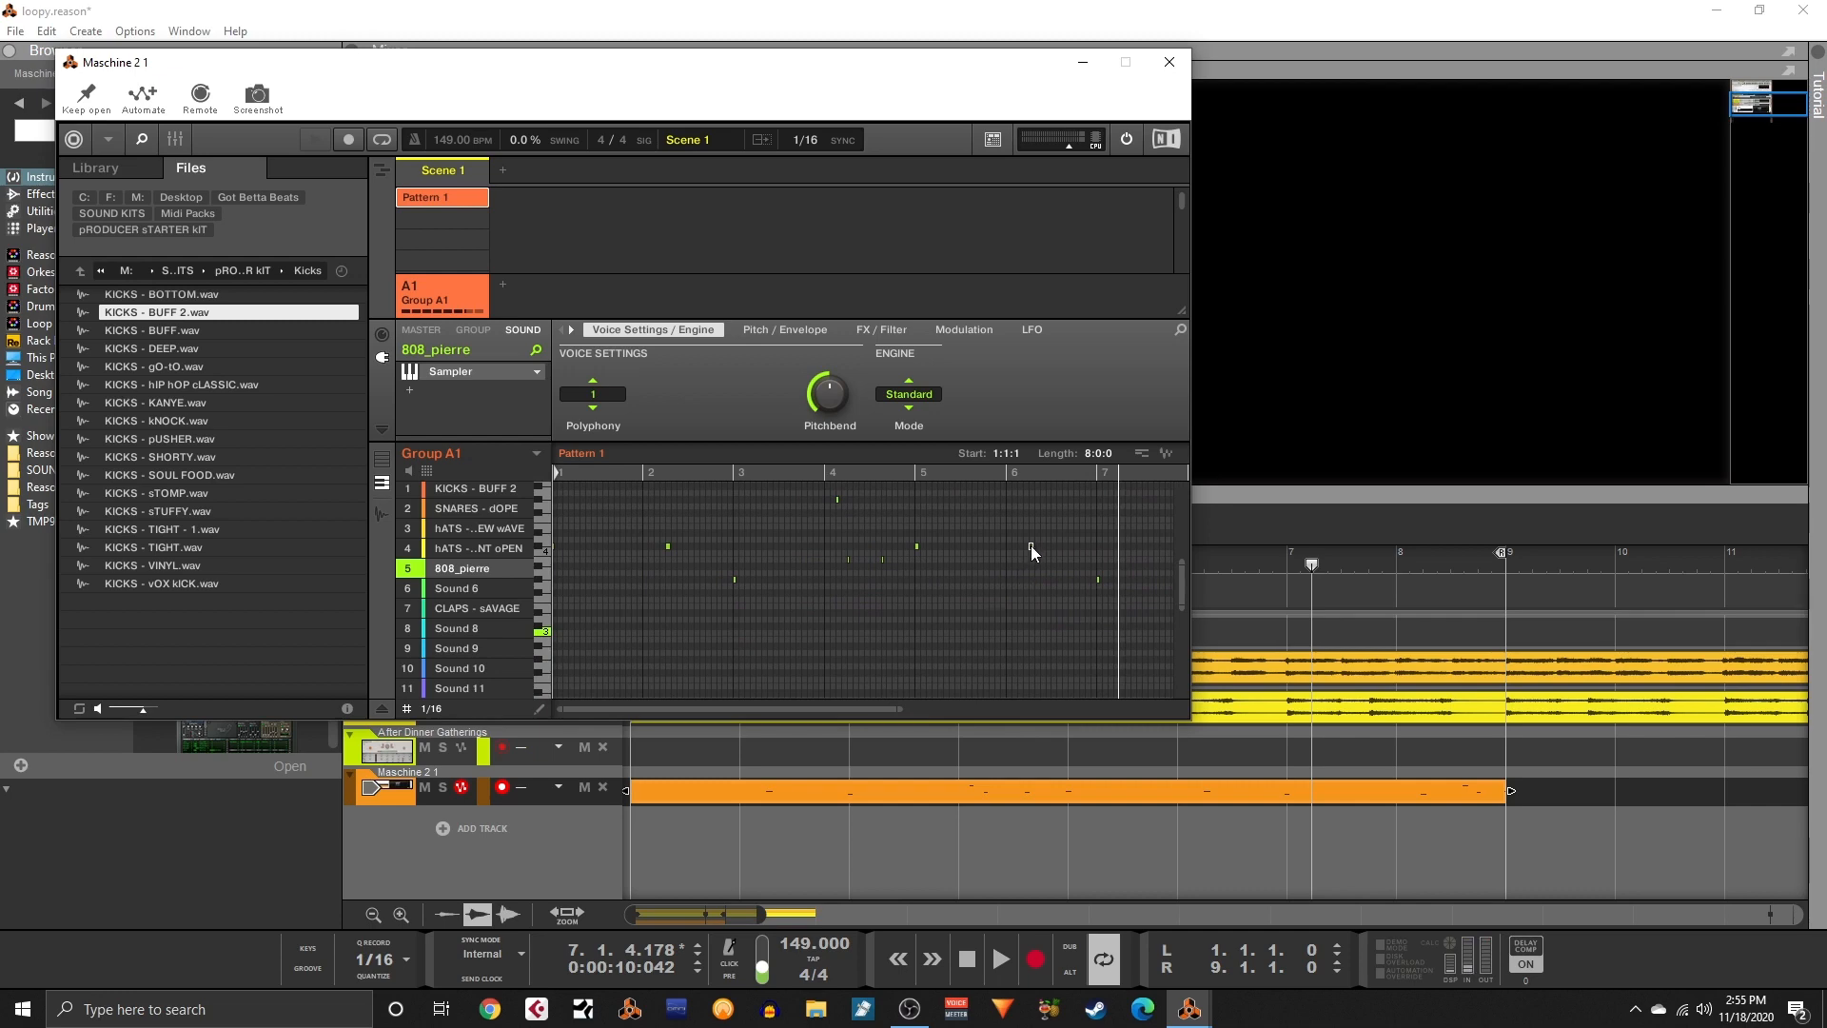
{"action": "right_click", "coordinate": [1032, 548]}
{"action": "scroll", "coordinate": [1002, 594], "scroll_direction": "down", "scroll_amount": 4}
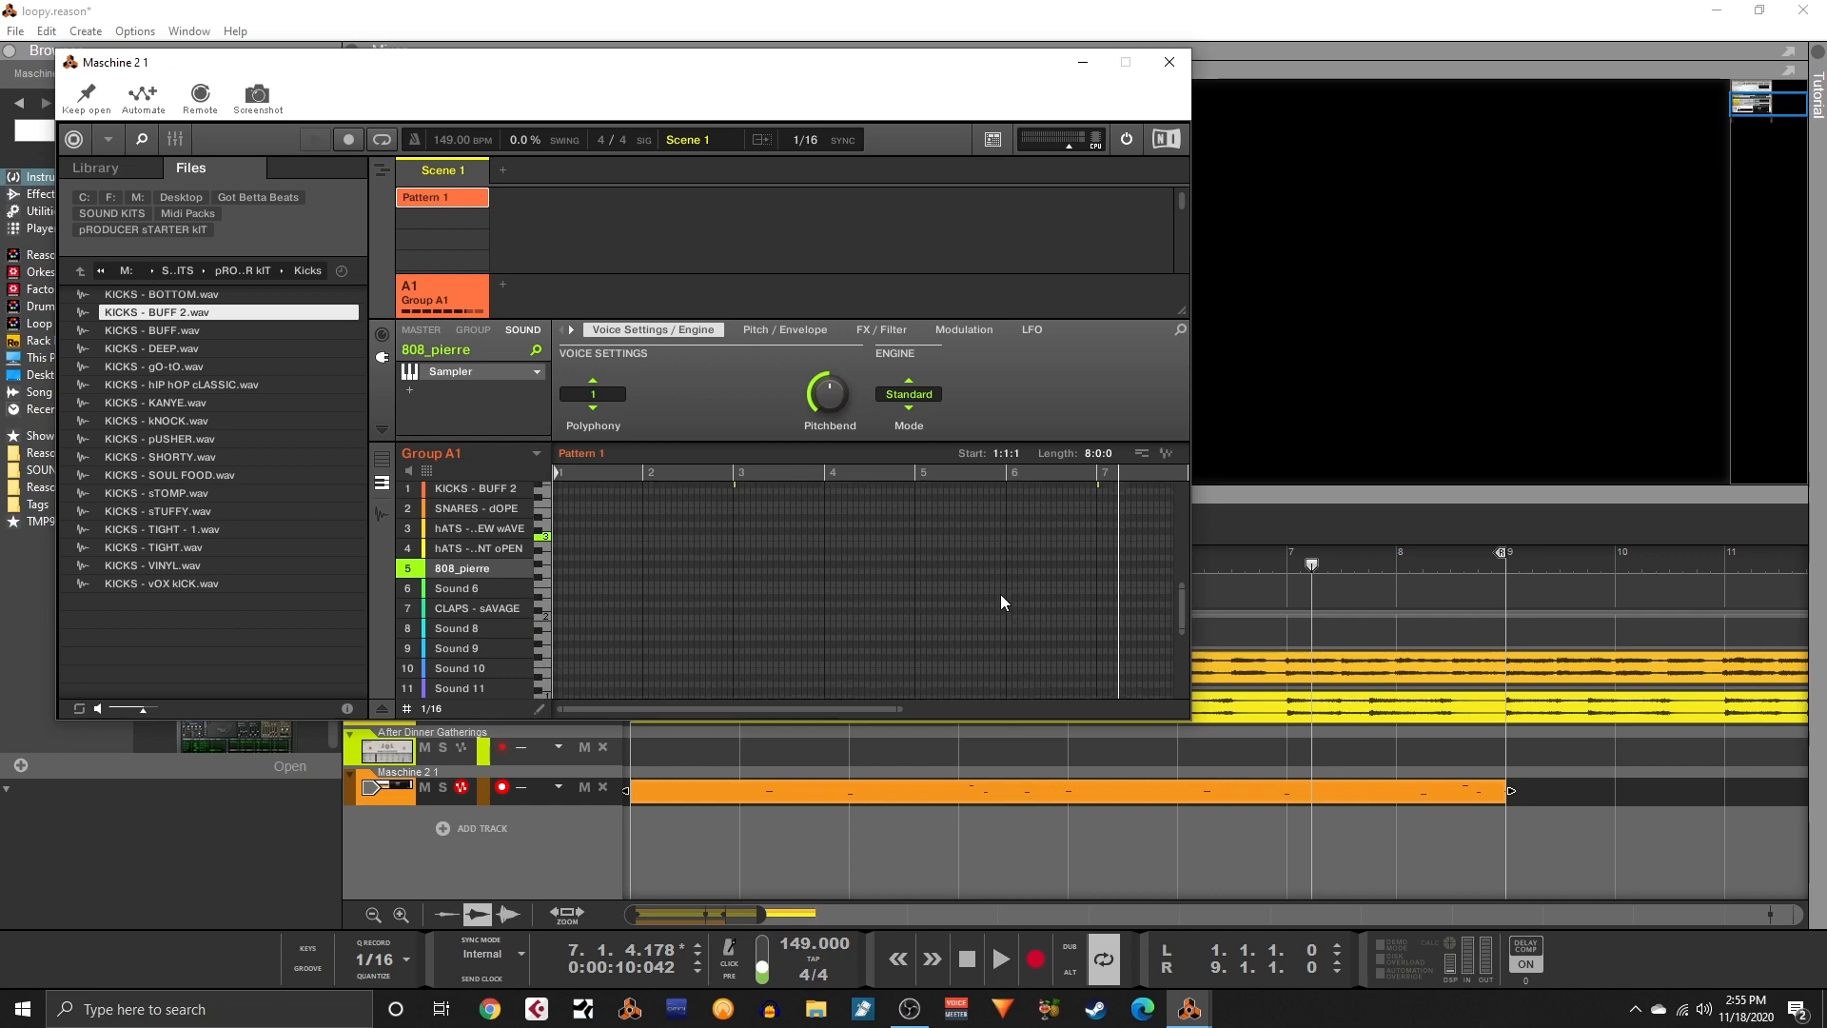
{"action": "left_click", "coordinate": [381, 709]}
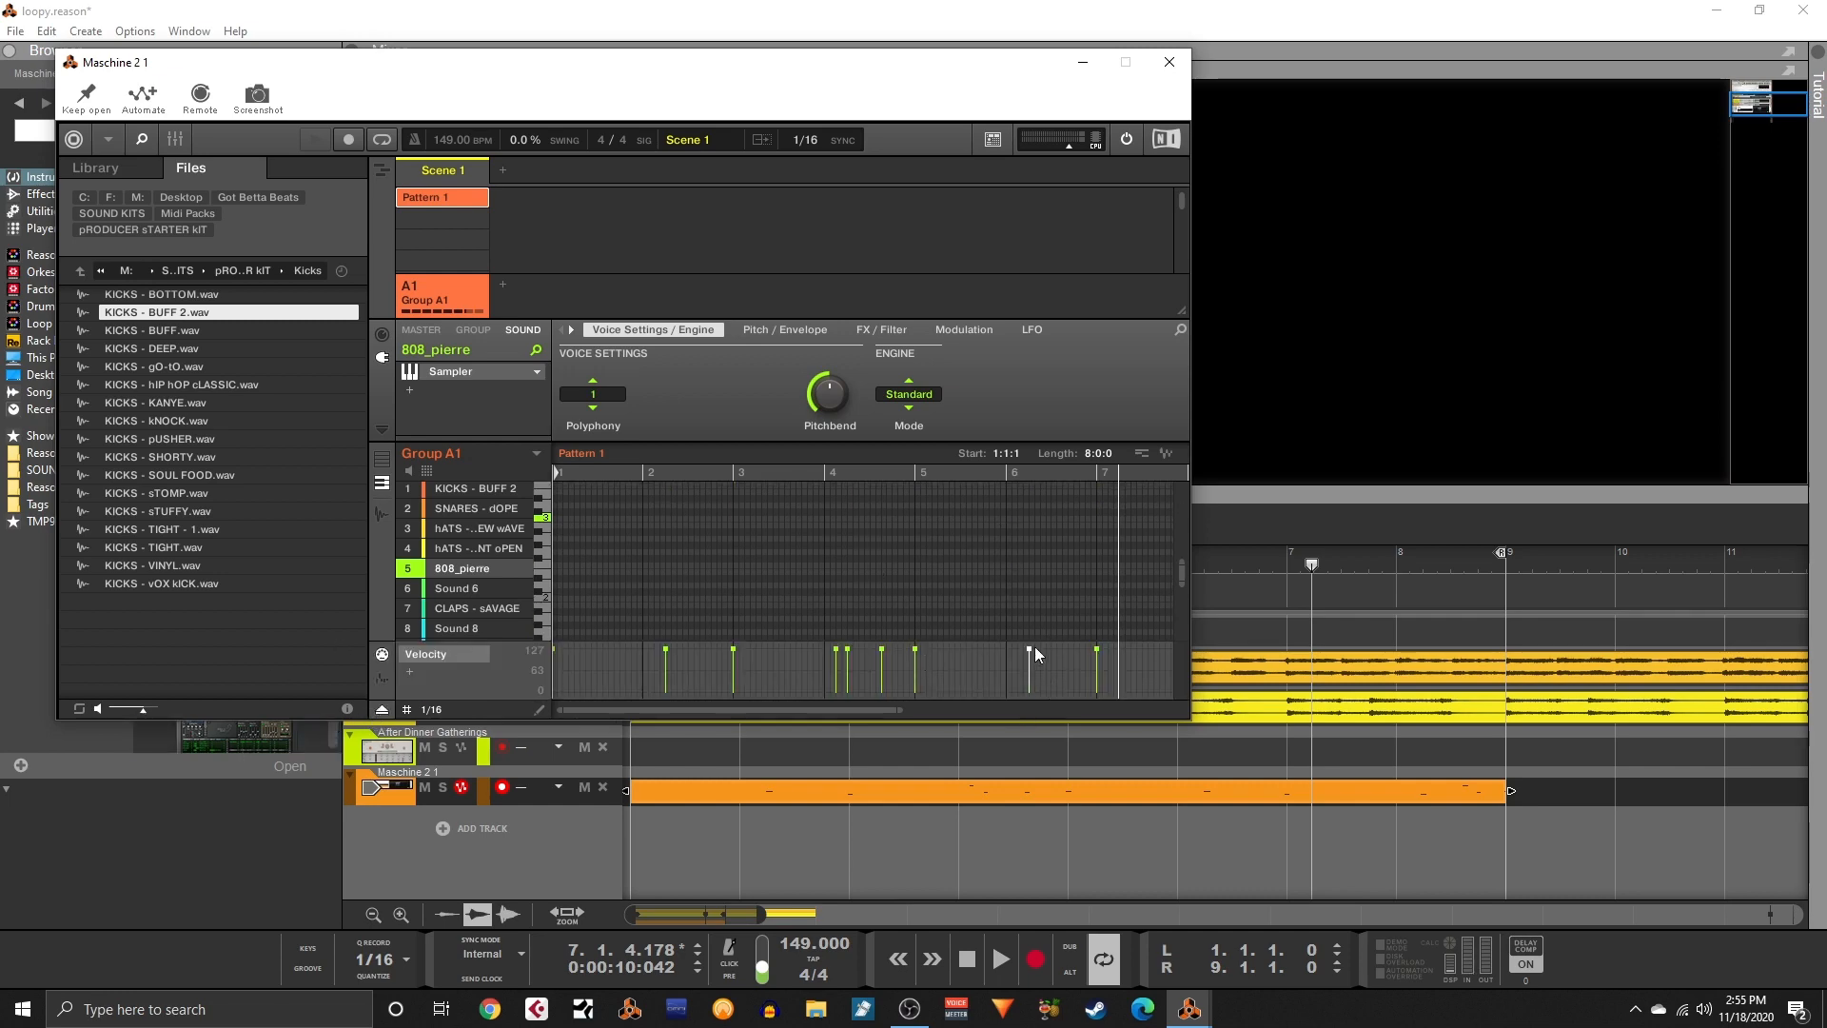
{"action": "scroll", "coordinate": [985, 592], "scroll_direction": "up", "scroll_amount": 4}
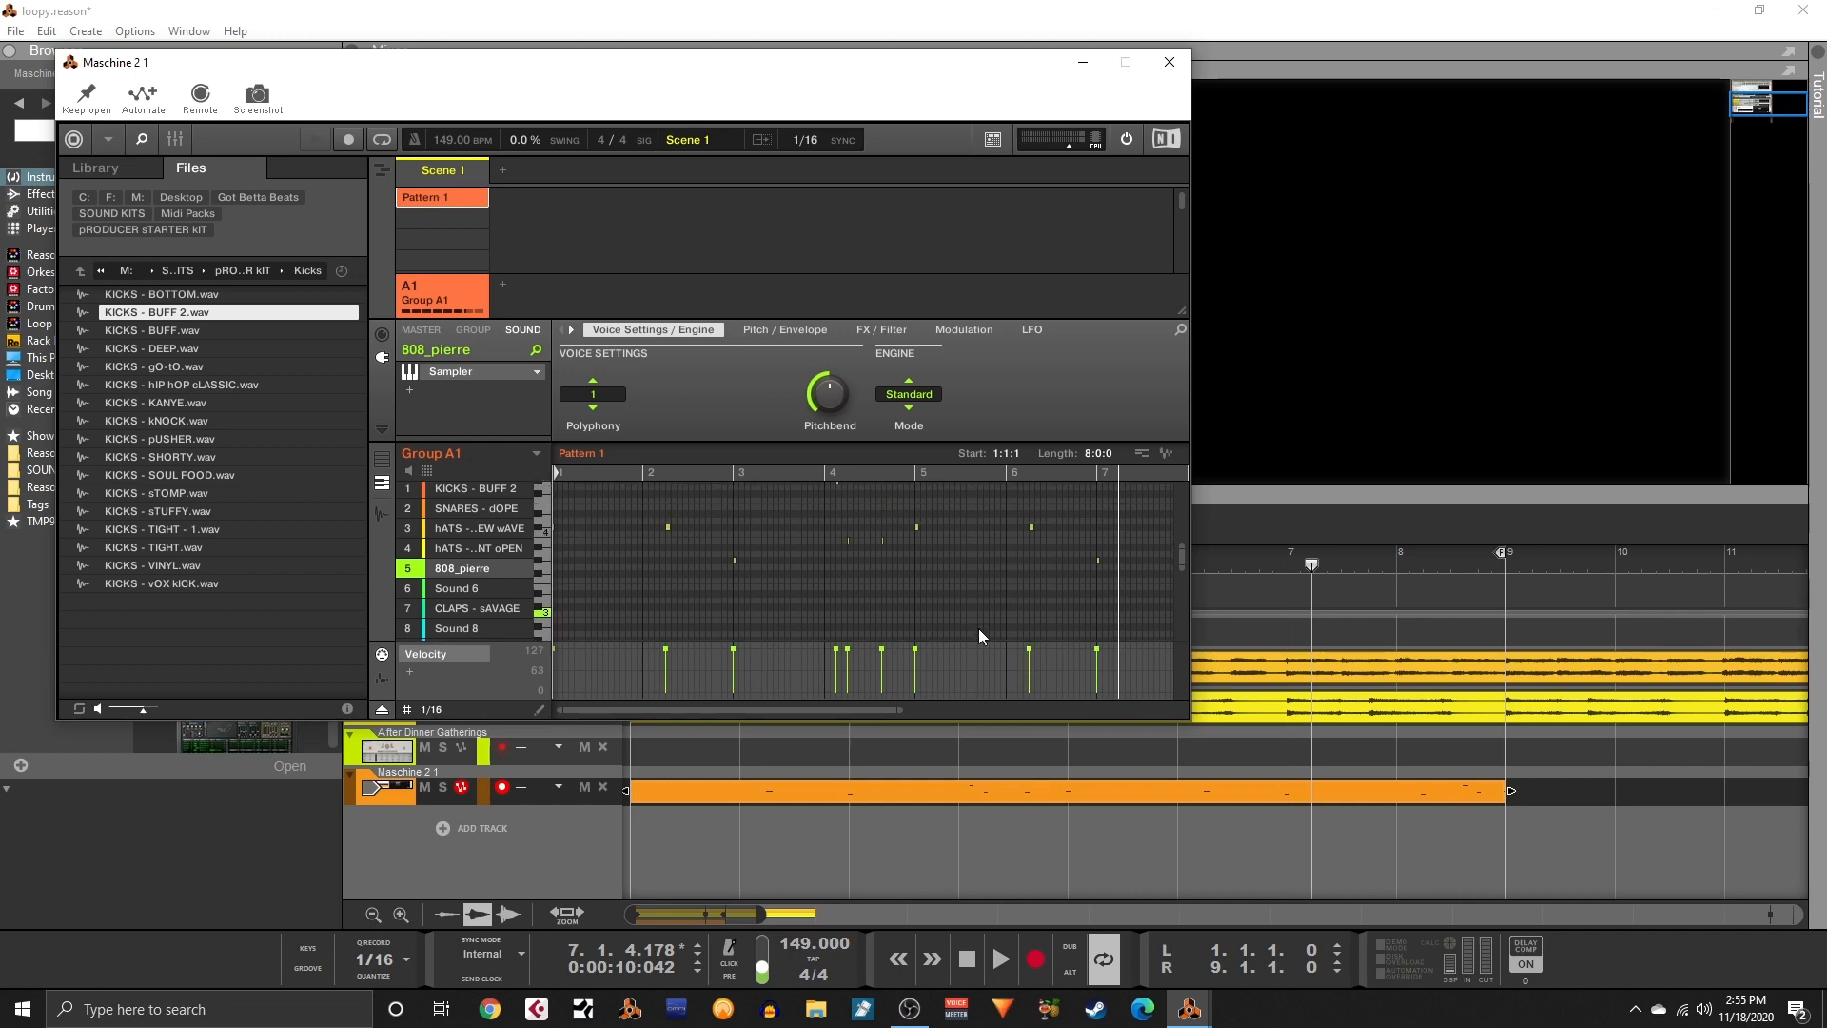
- Play back the loop and examine the 808_pierre notes across the piano roll's pitch range
{"action": "key", "text": "space"}
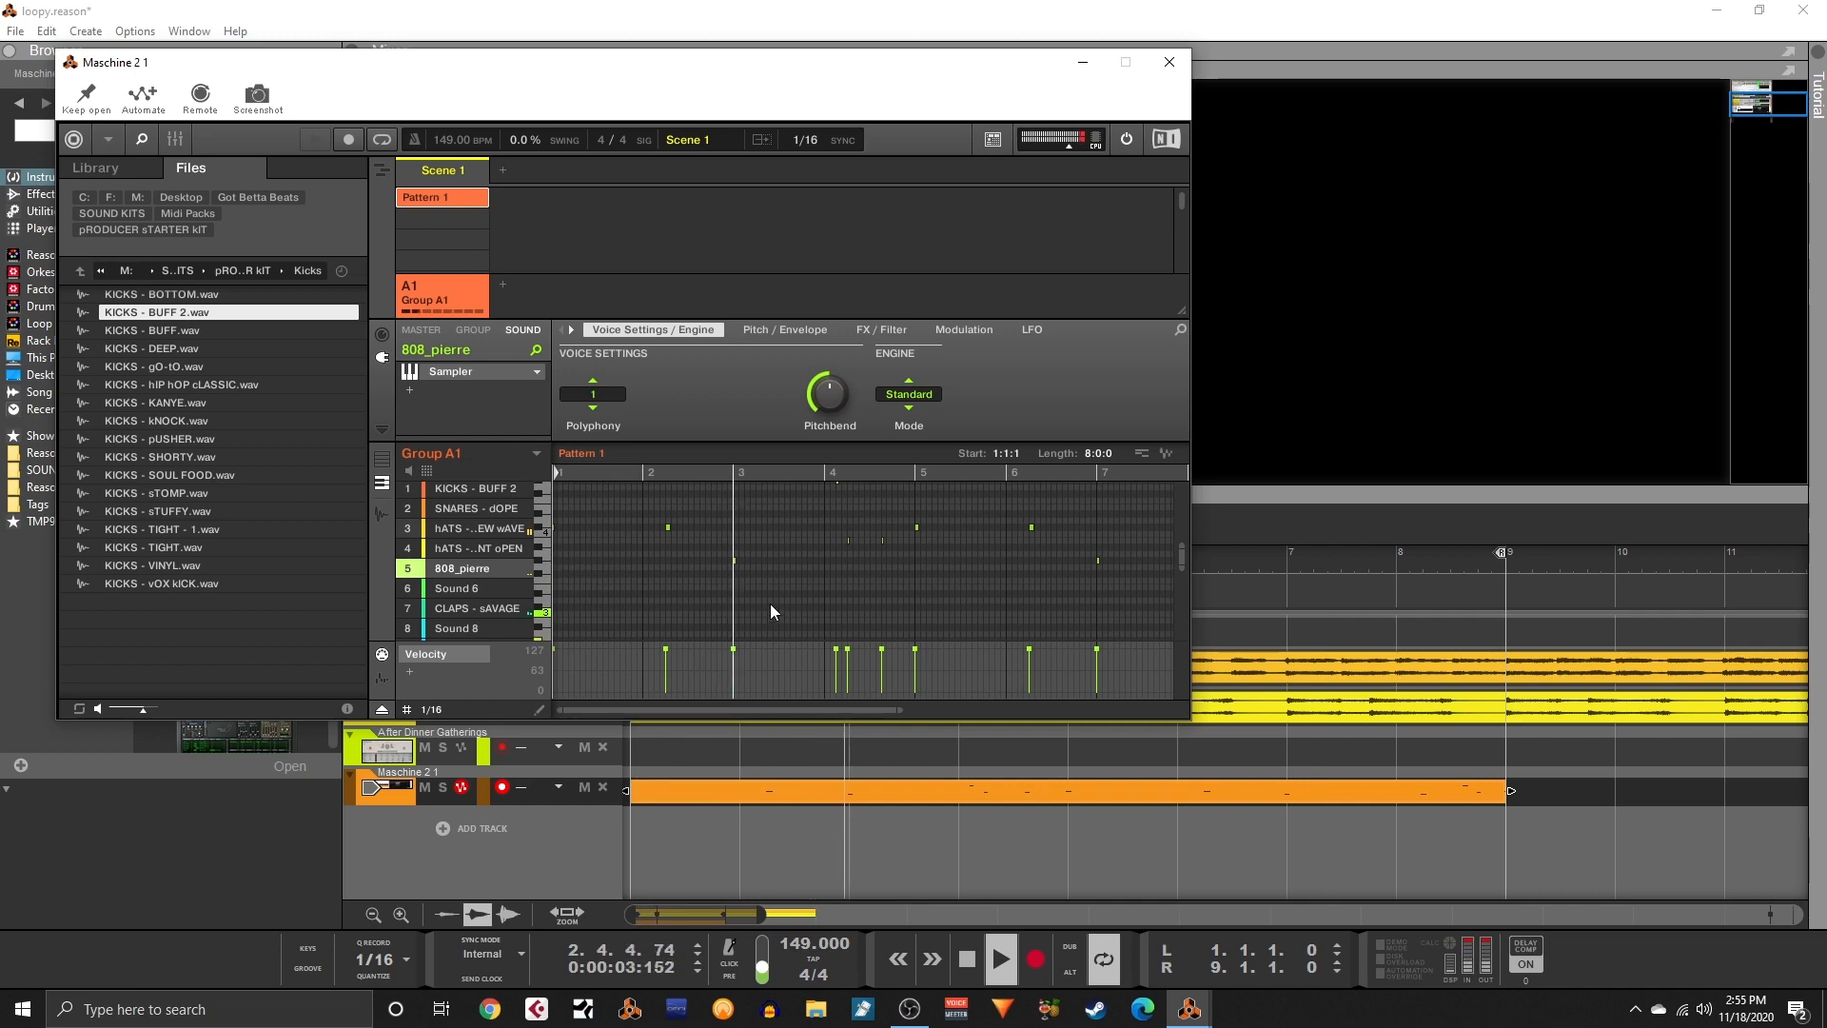
{"action": "scroll", "coordinate": [771, 607], "scroll_direction": "up", "scroll_amount": 3}
{"action": "scroll", "coordinate": [769, 604], "scroll_direction": "up", "scroll_amount": 2}
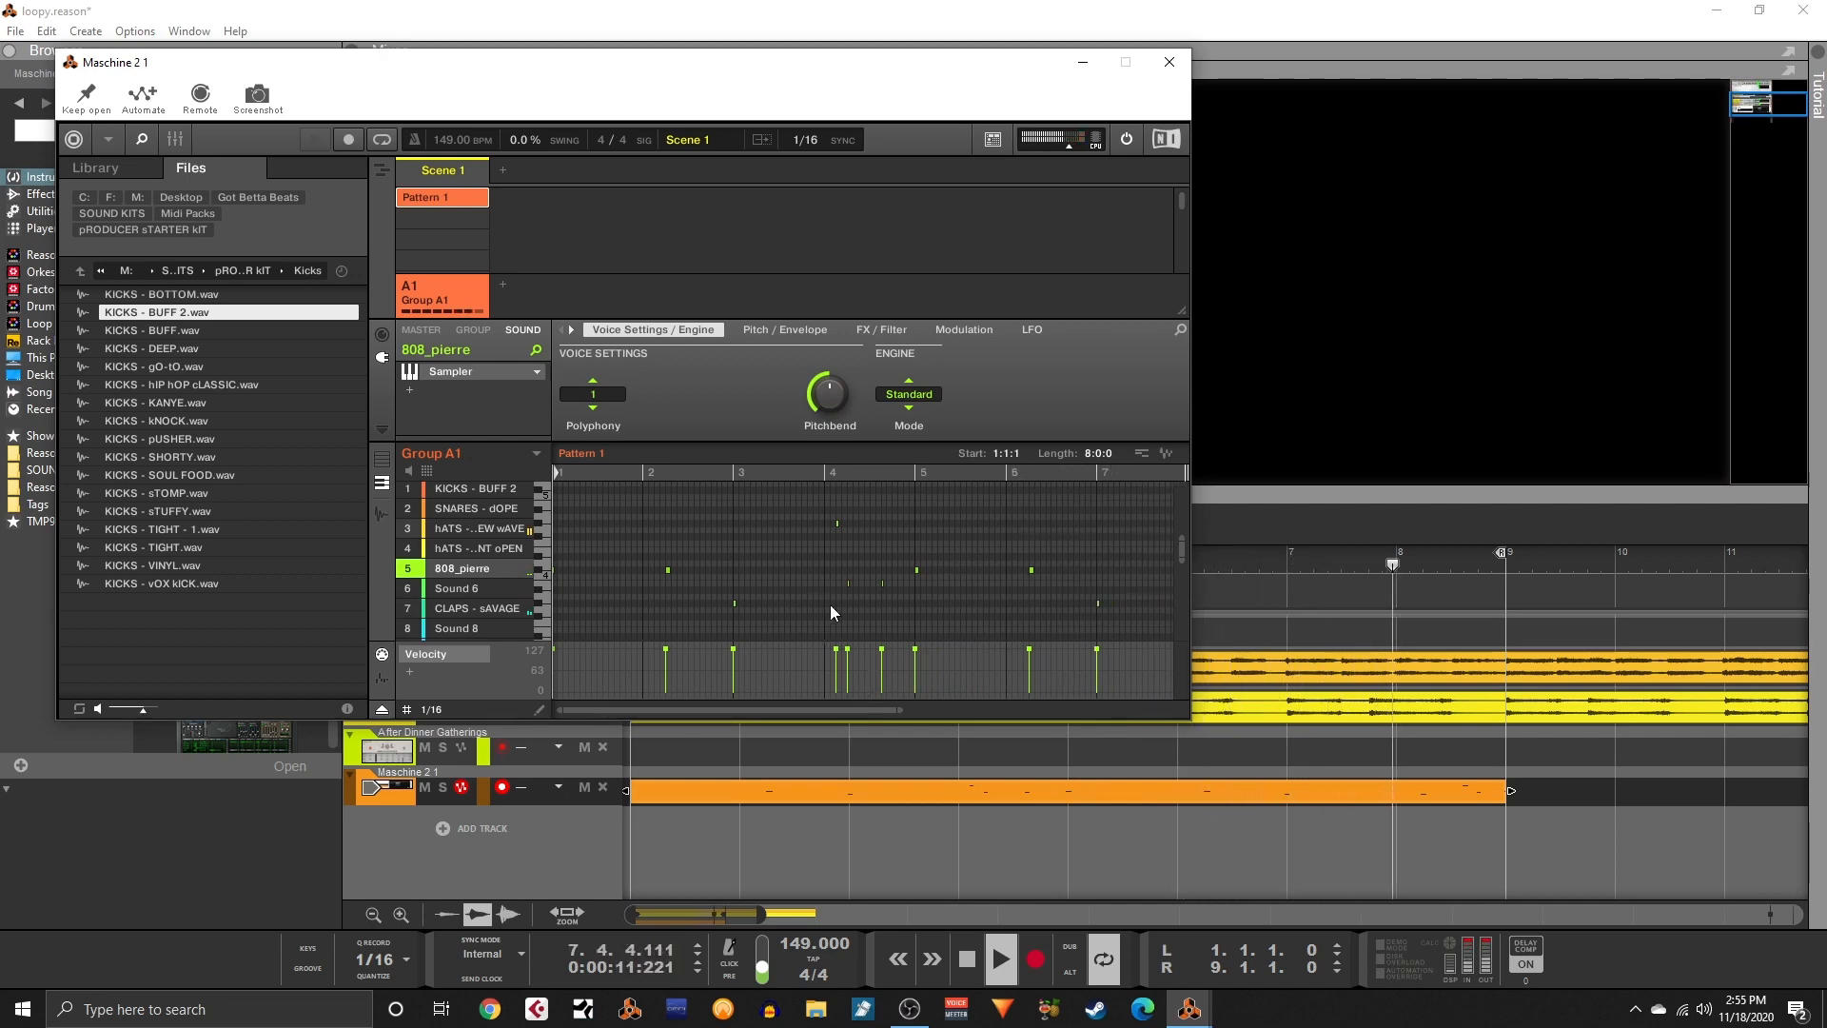
{"action": "scroll", "coordinate": [856, 637], "scroll_direction": "up", "scroll_amount": 2}
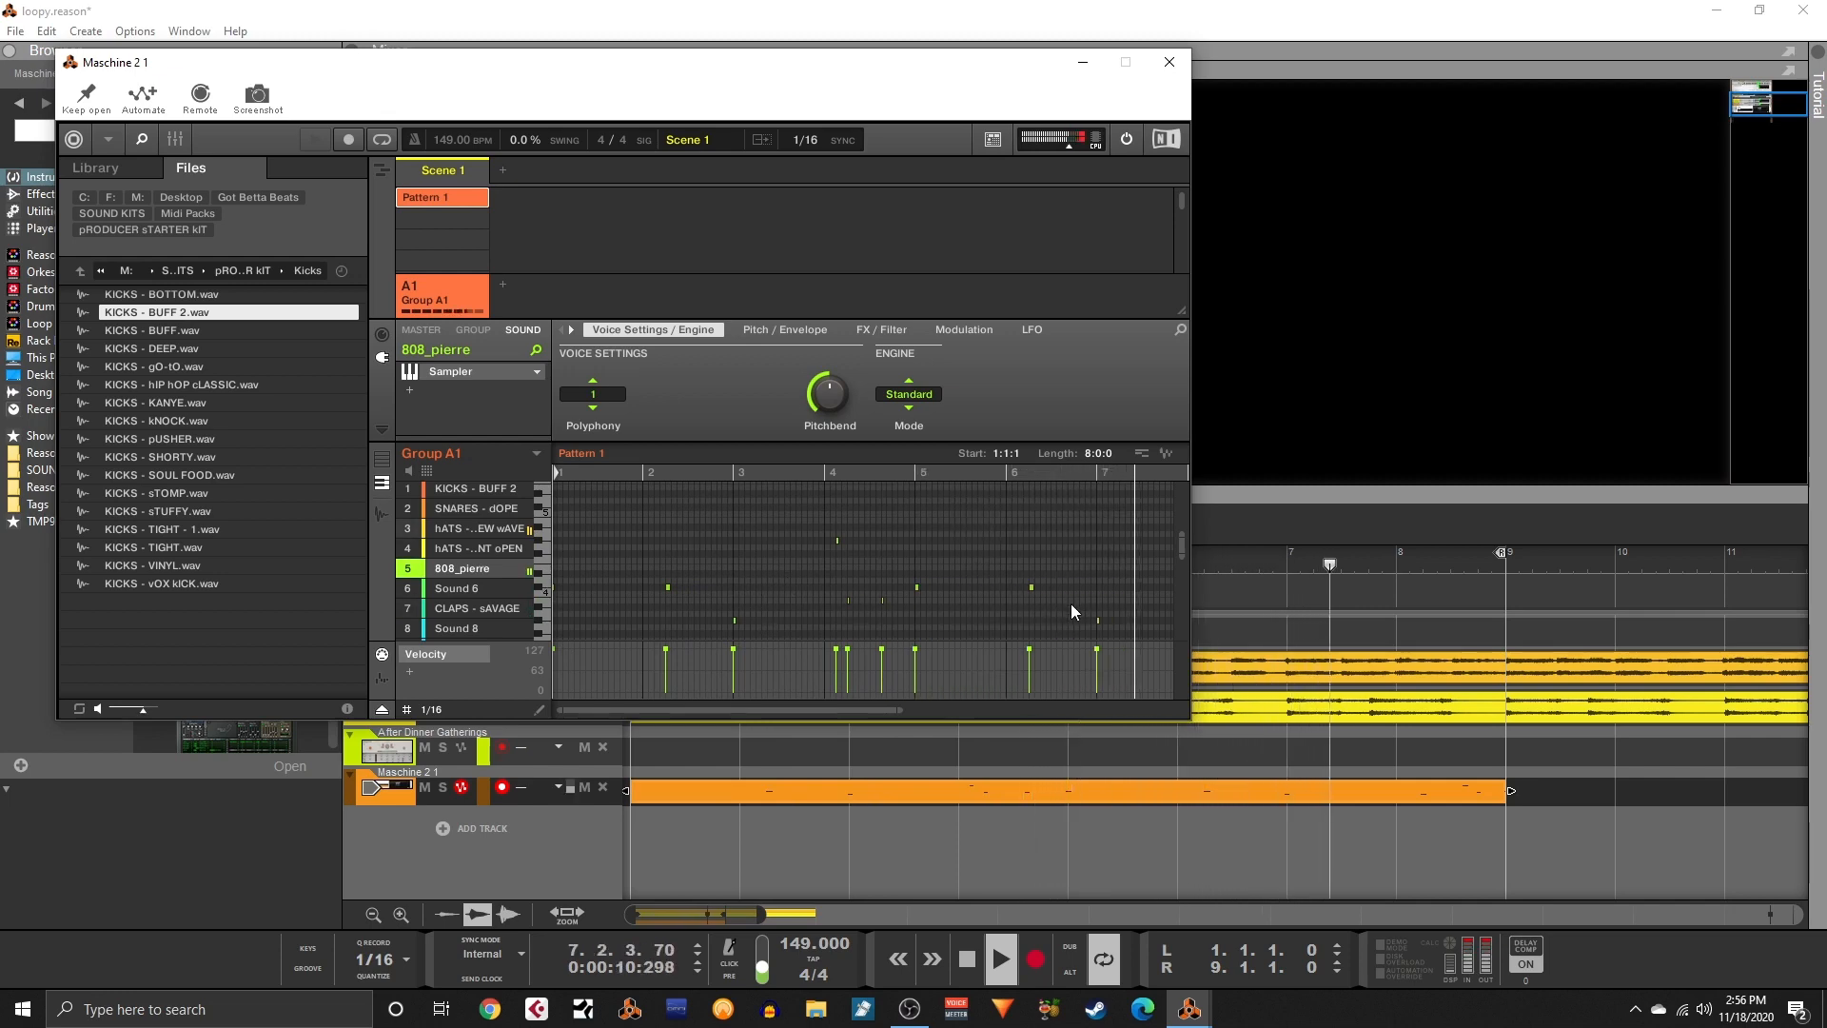
{"action": "scroll", "coordinate": [1070, 604], "scroll_direction": "down", "scroll_amount": 3}
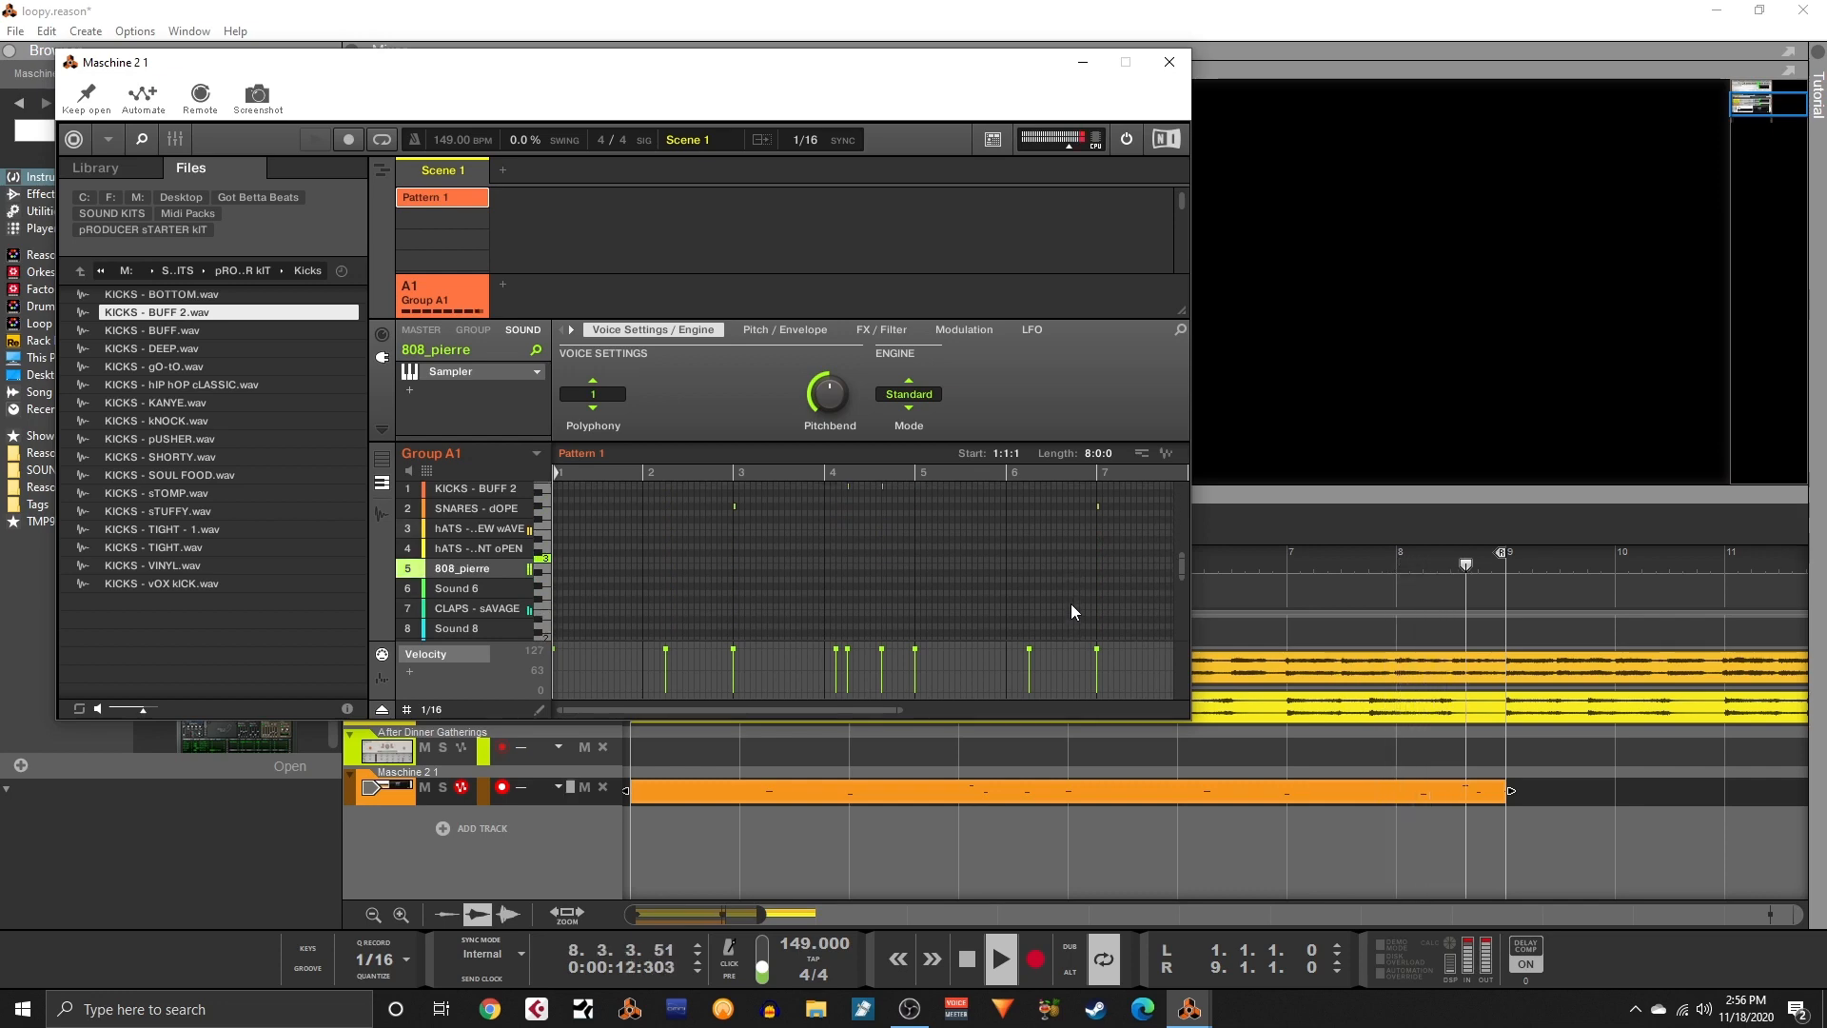
{"action": "scroll", "coordinate": [1072, 609], "scroll_direction": "up", "scroll_amount": 2}
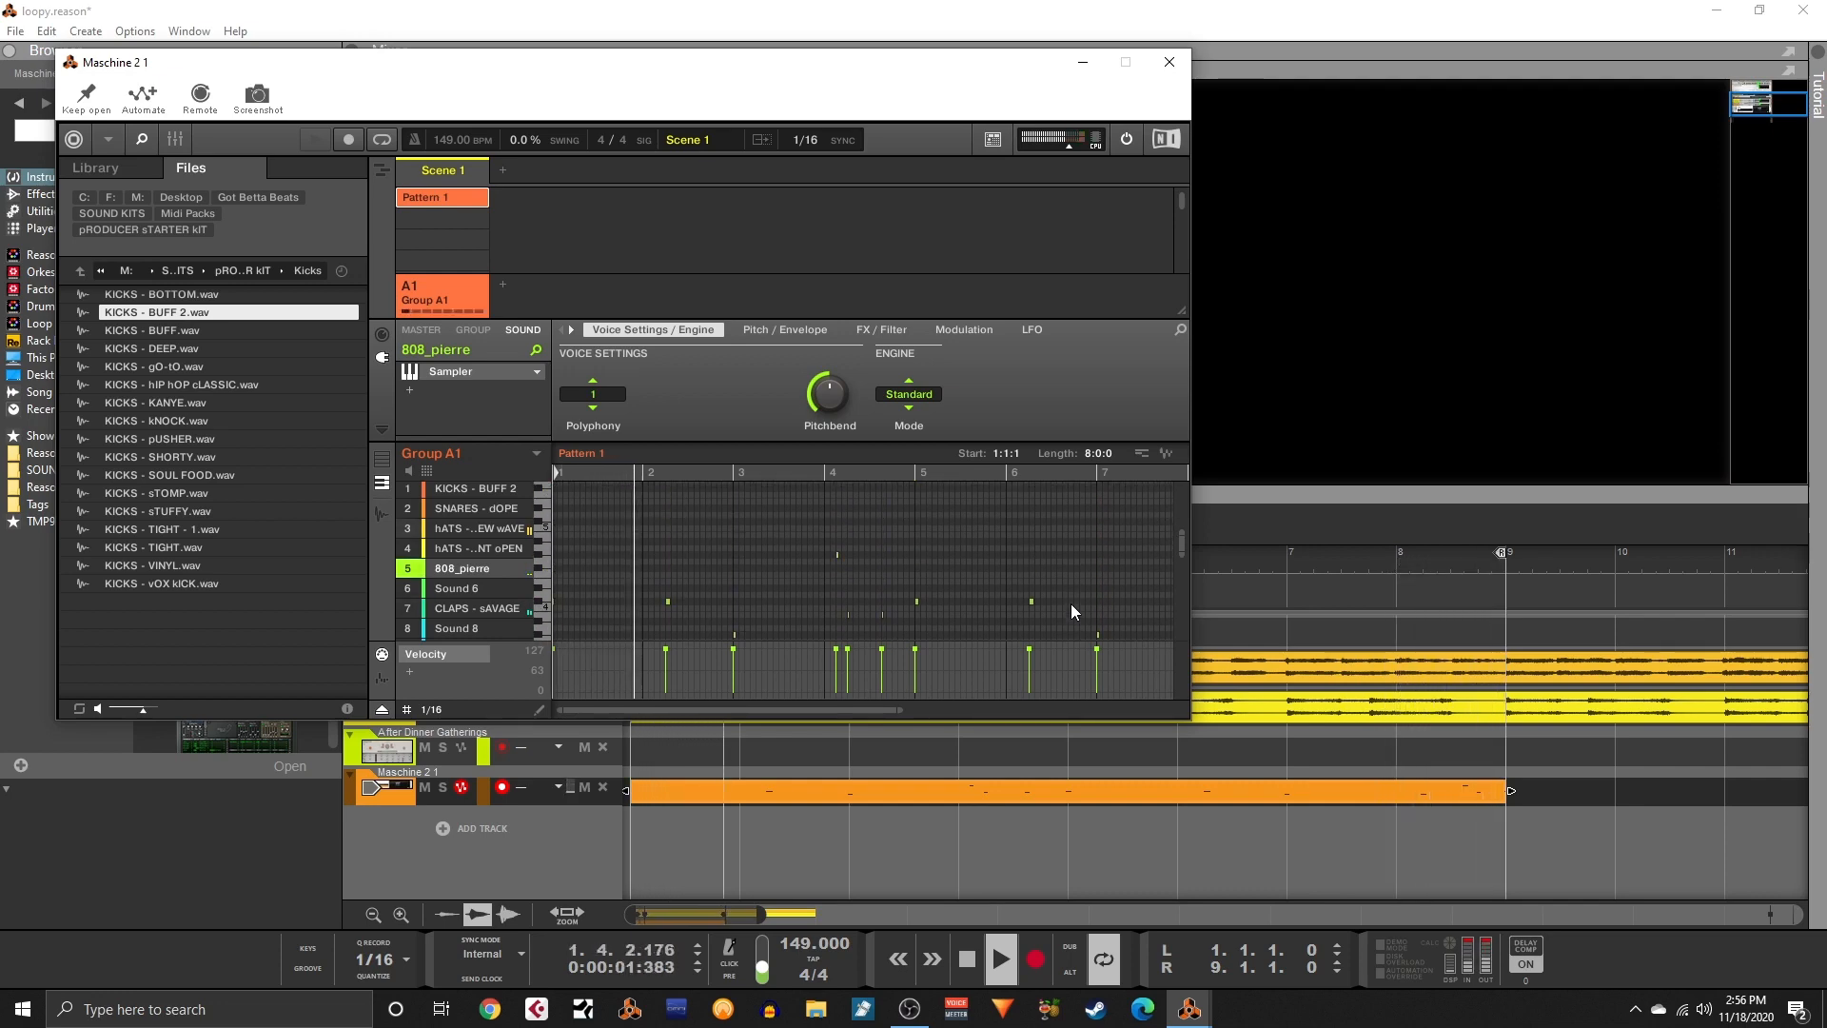
{"action": "scroll", "coordinate": [1071, 603], "scroll_direction": "up", "scroll_amount": 3}
- Select the KICKS - BUFF 2 sound and delete the recorded eight-bar clip from the Maschine 2 1 sequencer track
{"action": "left_click", "coordinate": [472, 489]}
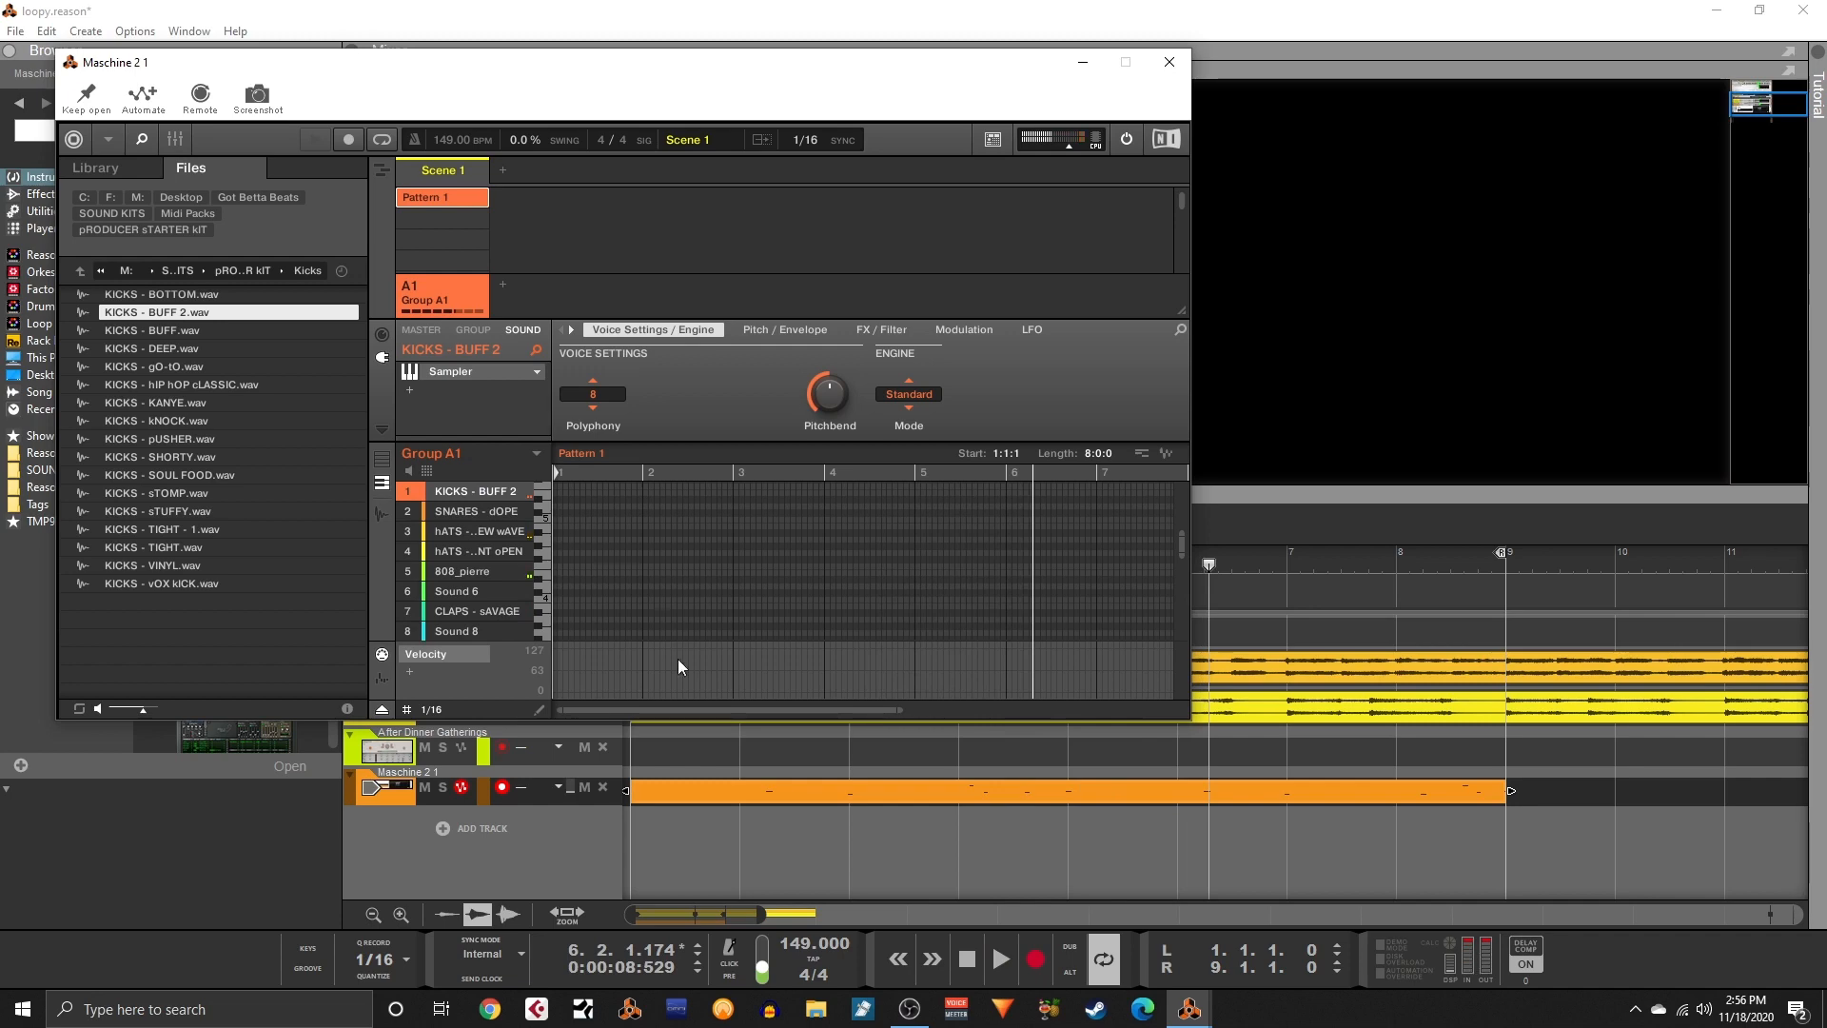
{"action": "left_click", "coordinate": [740, 796]}
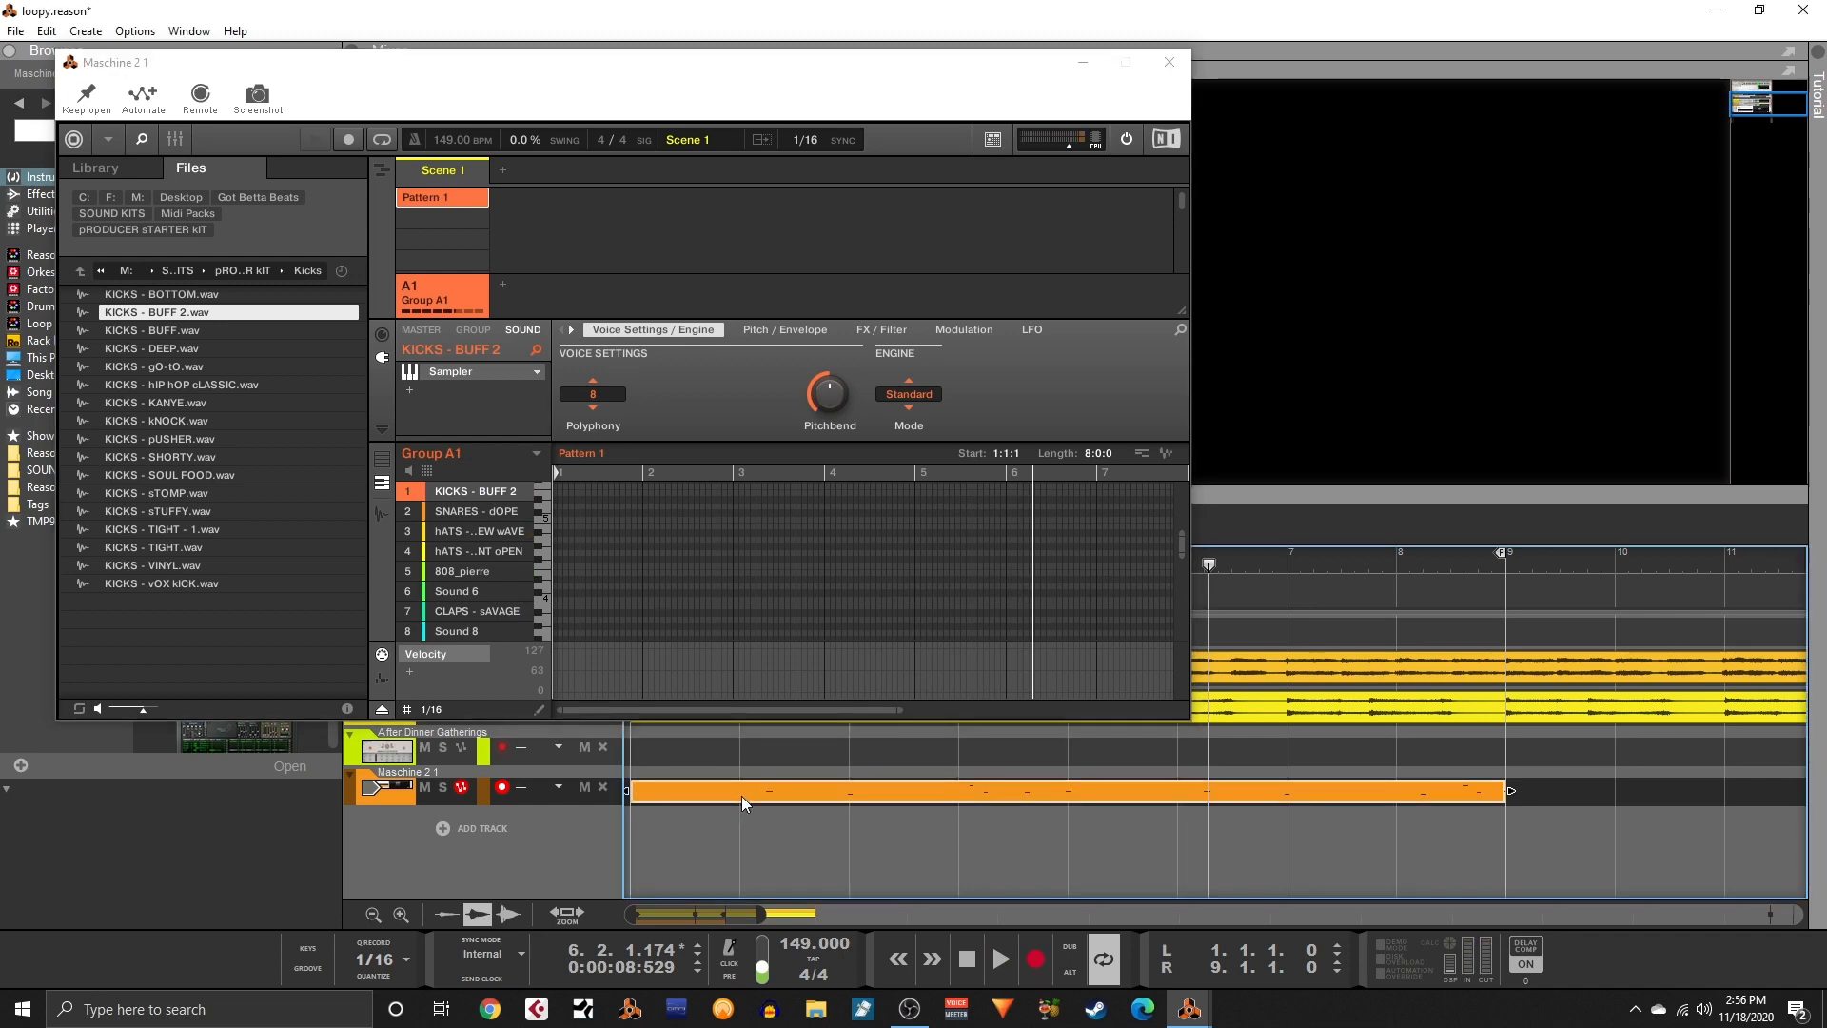
{"action": "key", "text": "Delete"}
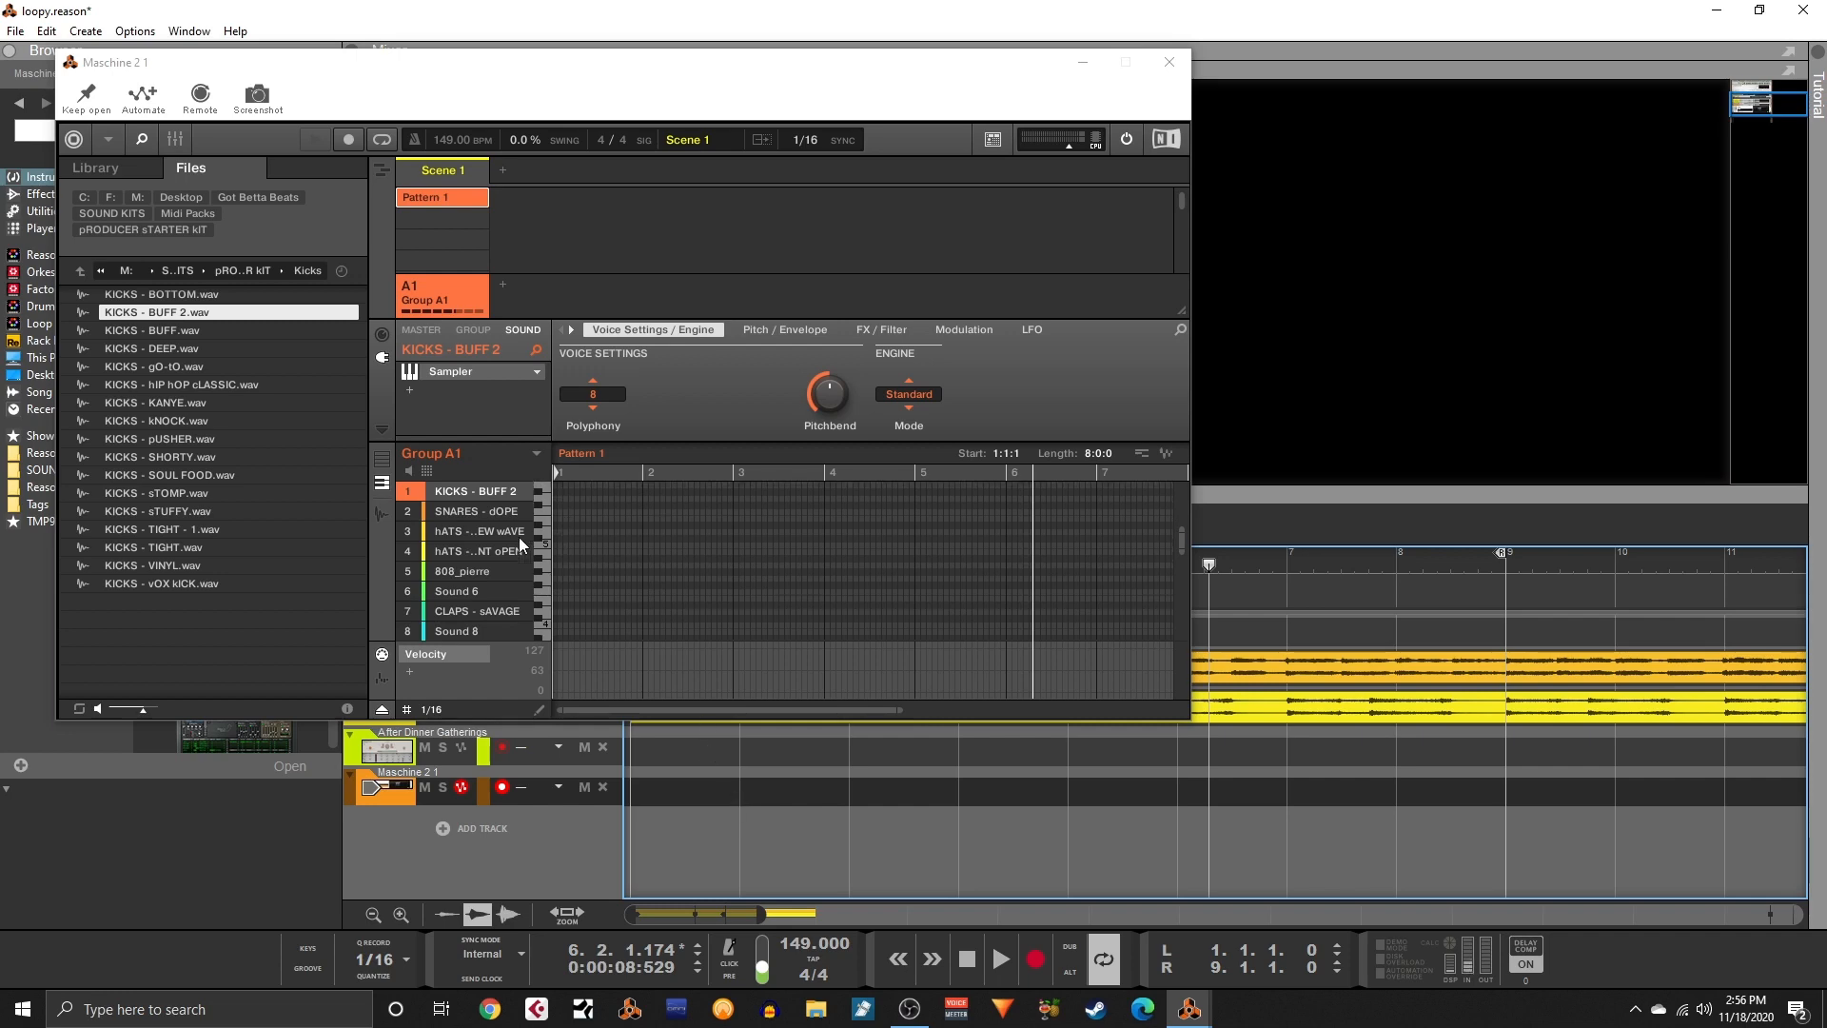
- Select the 808_pierre sound and play the loop from bar 1 to review its notes without the sequencer clip
{"action": "left_click", "coordinate": [466, 571]}
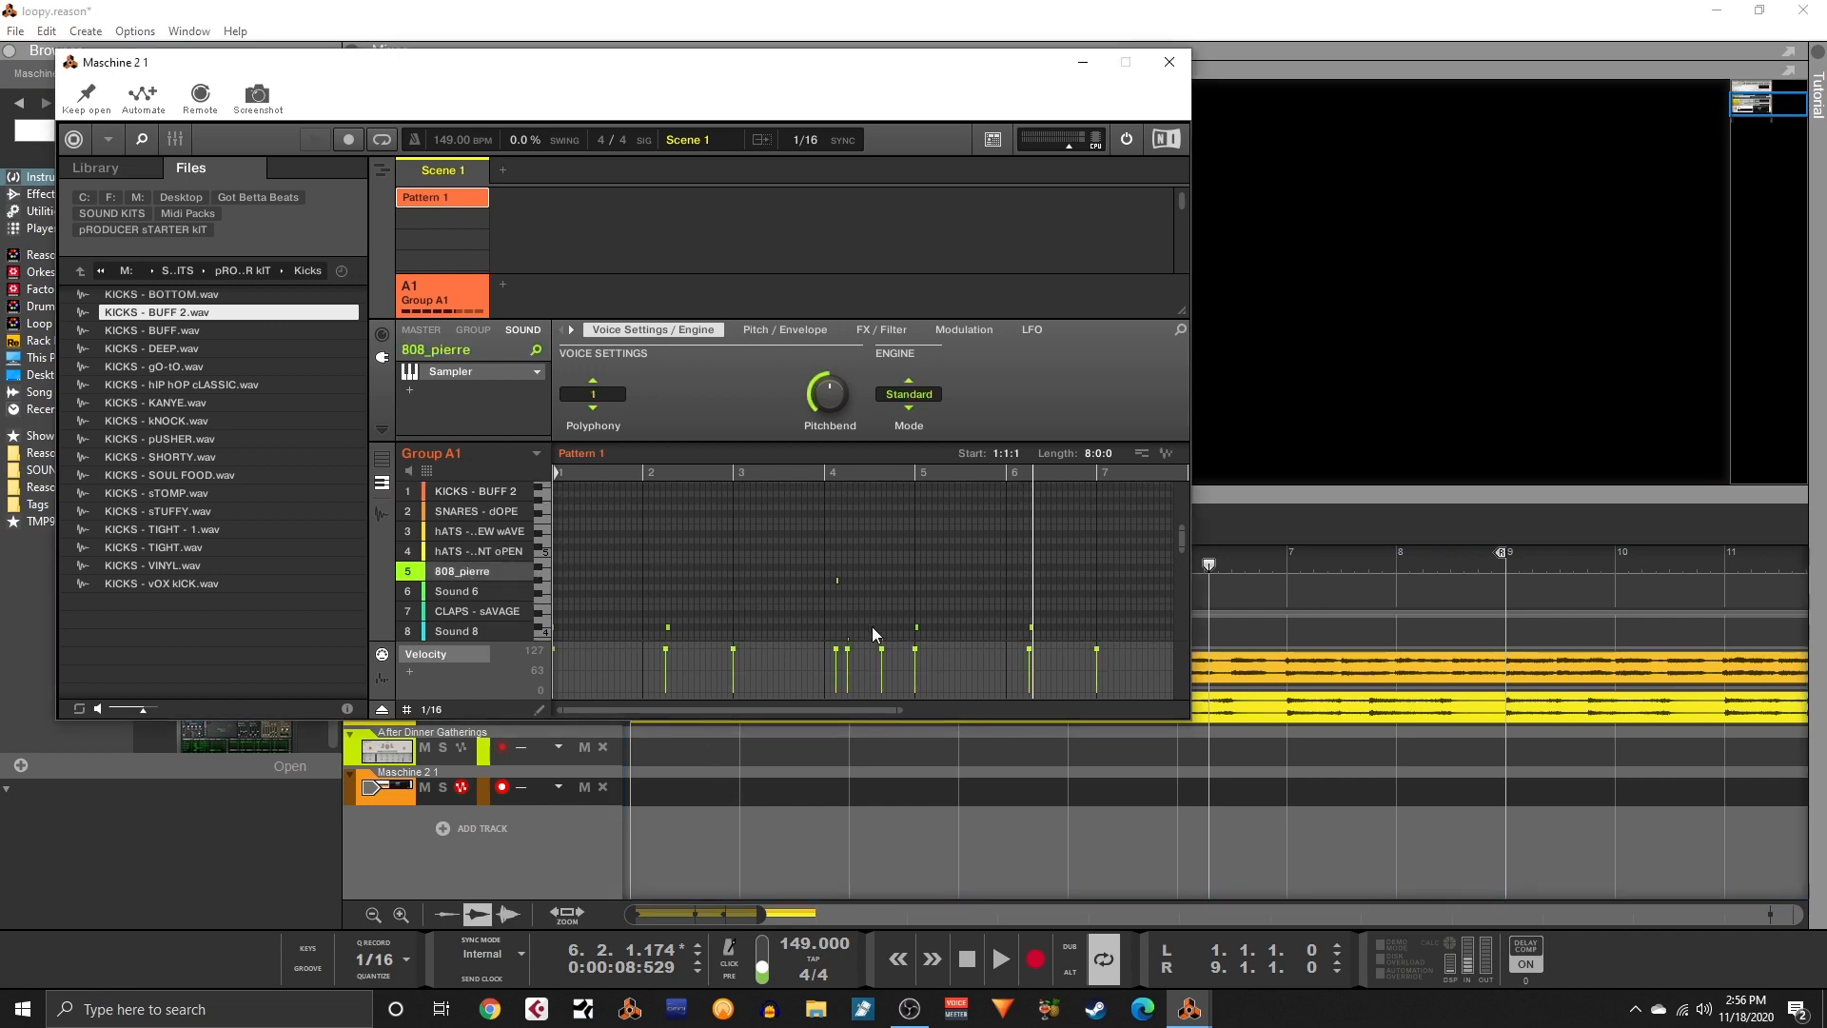
{"action": "key", "text": "KP_0"}
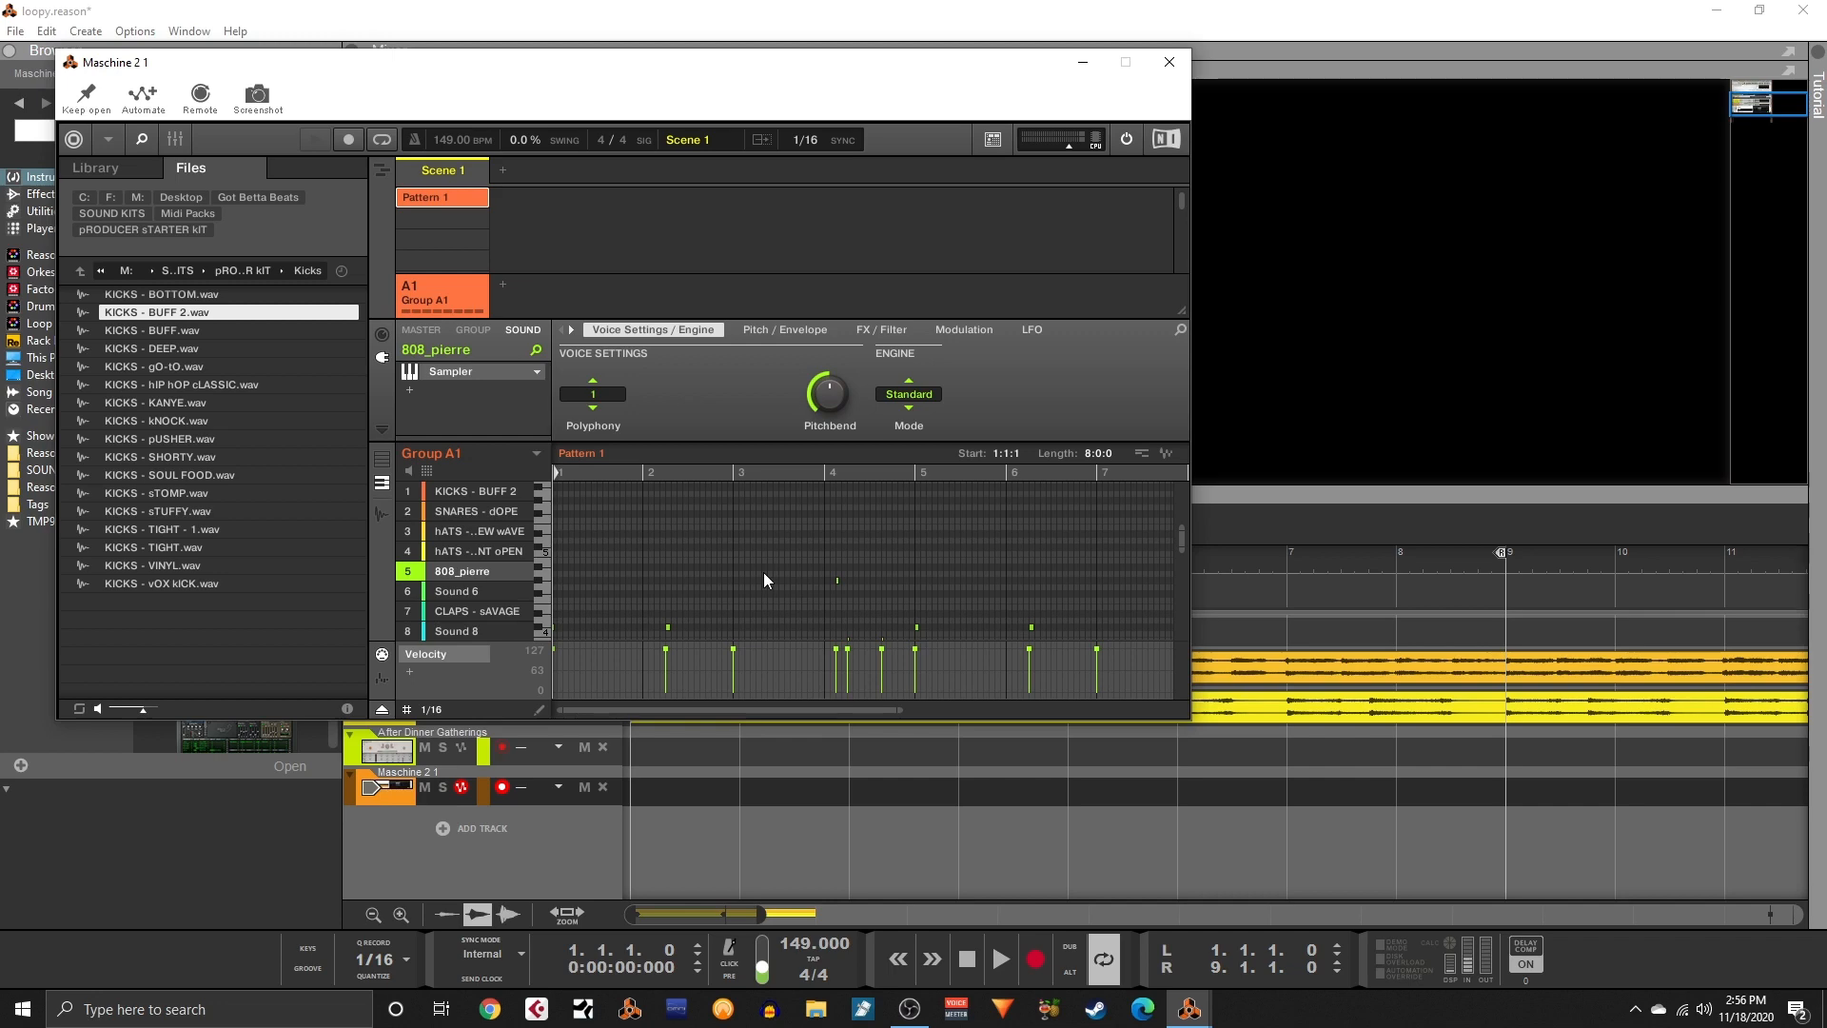
{"action": "key", "text": "space"}
{"action": "scroll", "coordinate": [704, 584], "scroll_direction": "down", "scroll_amount": 1}
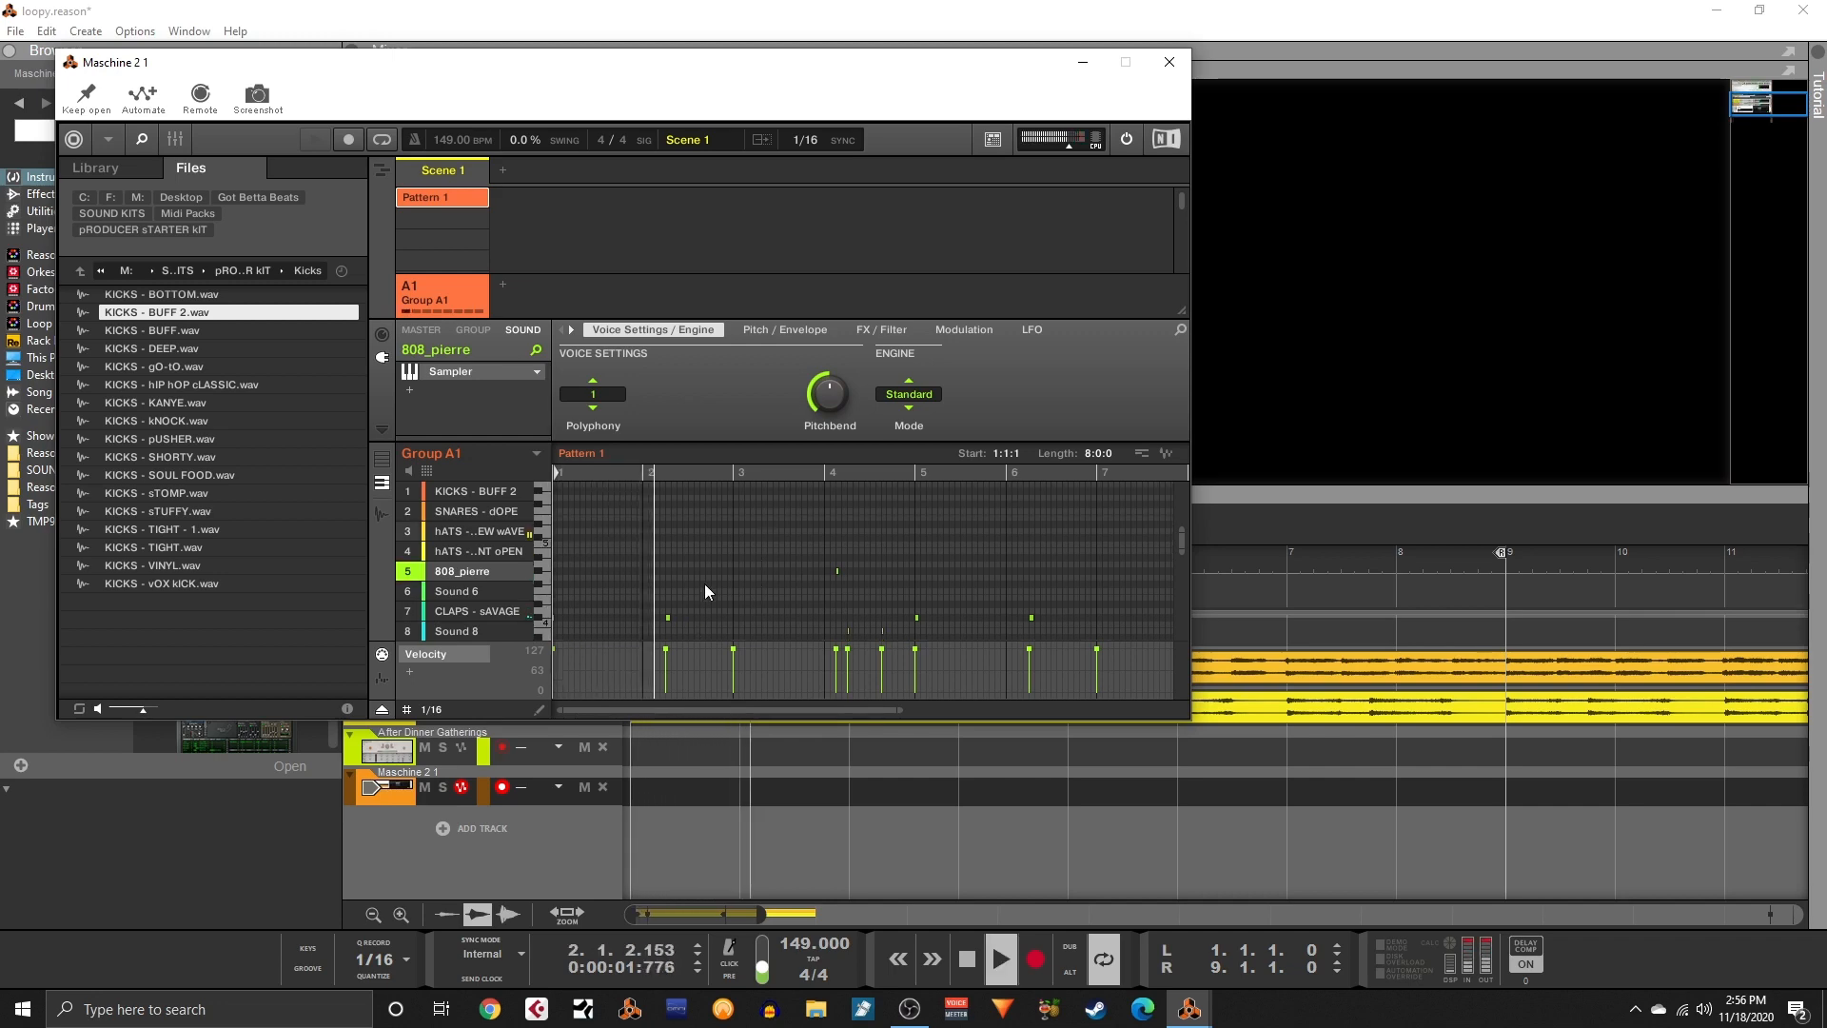
{"action": "scroll", "coordinate": [703, 581], "scroll_direction": "down", "scroll_amount": 2}
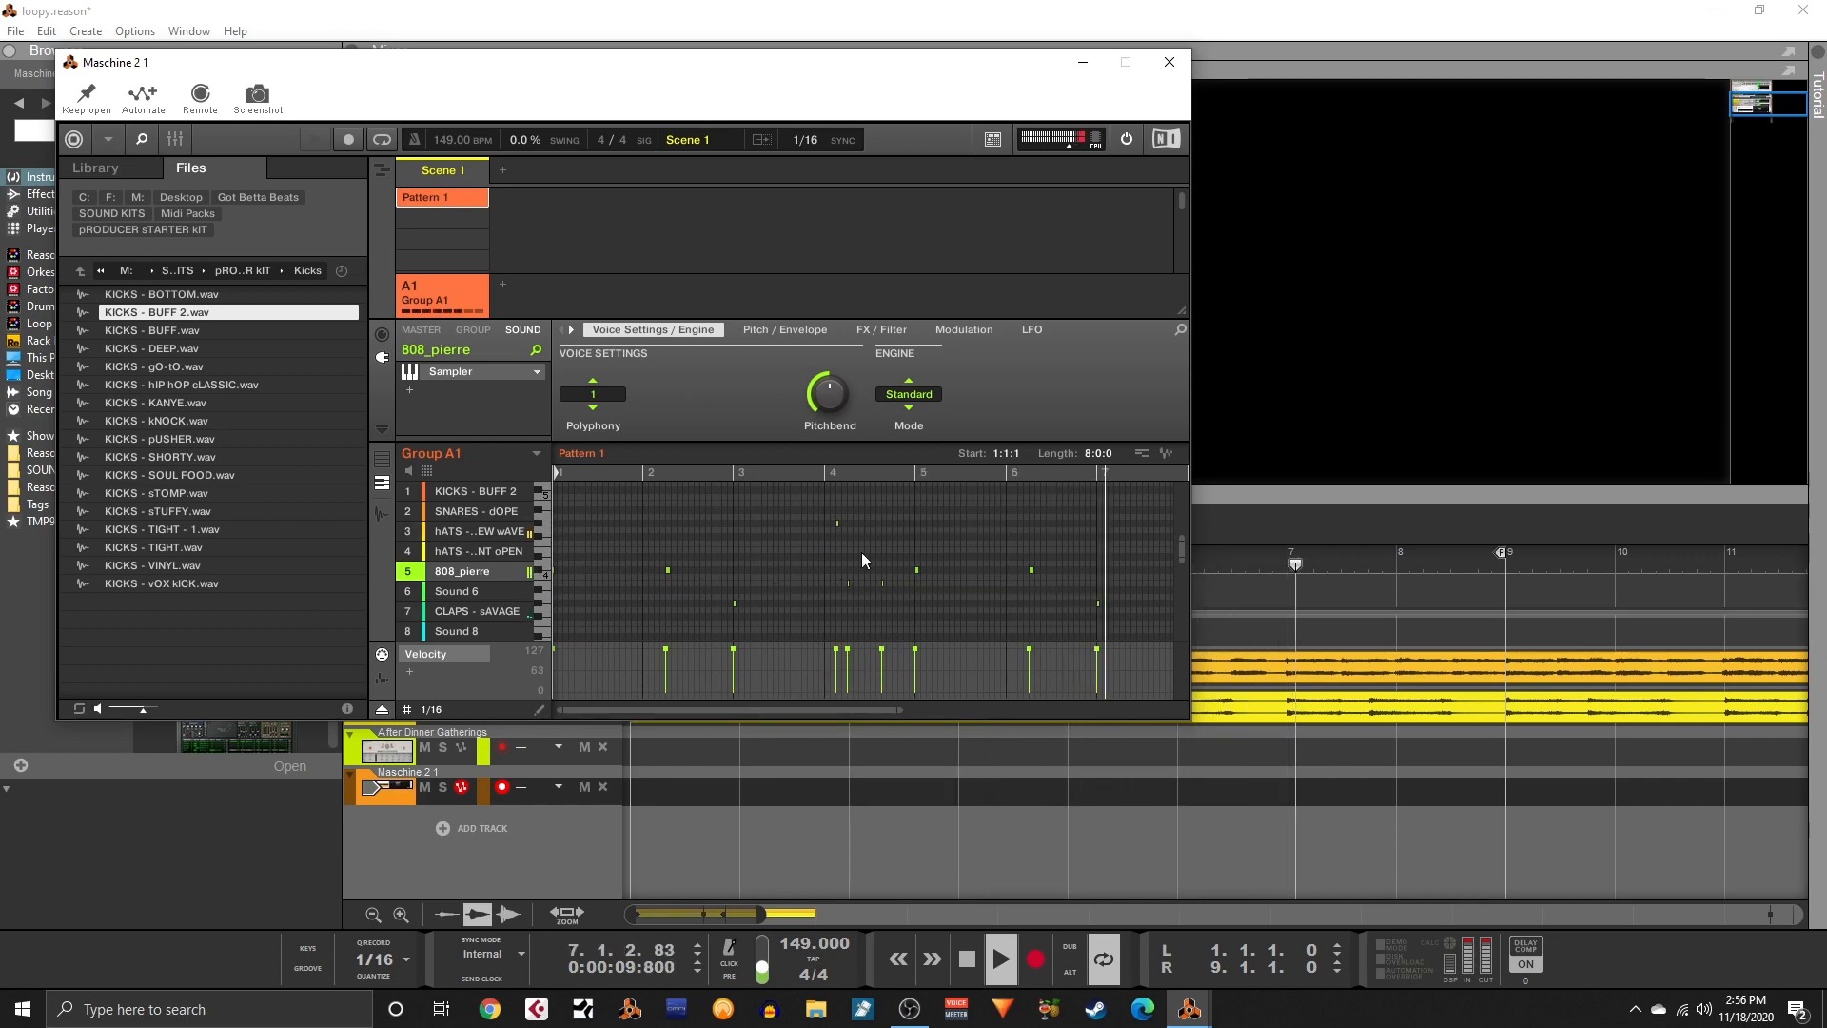
- Compare the KICKS - BUFF 2 and 808_pierre patterns, replay the loop, and minimize the Maschine 2 1 window
{"action": "left_click", "coordinate": [491, 493]}
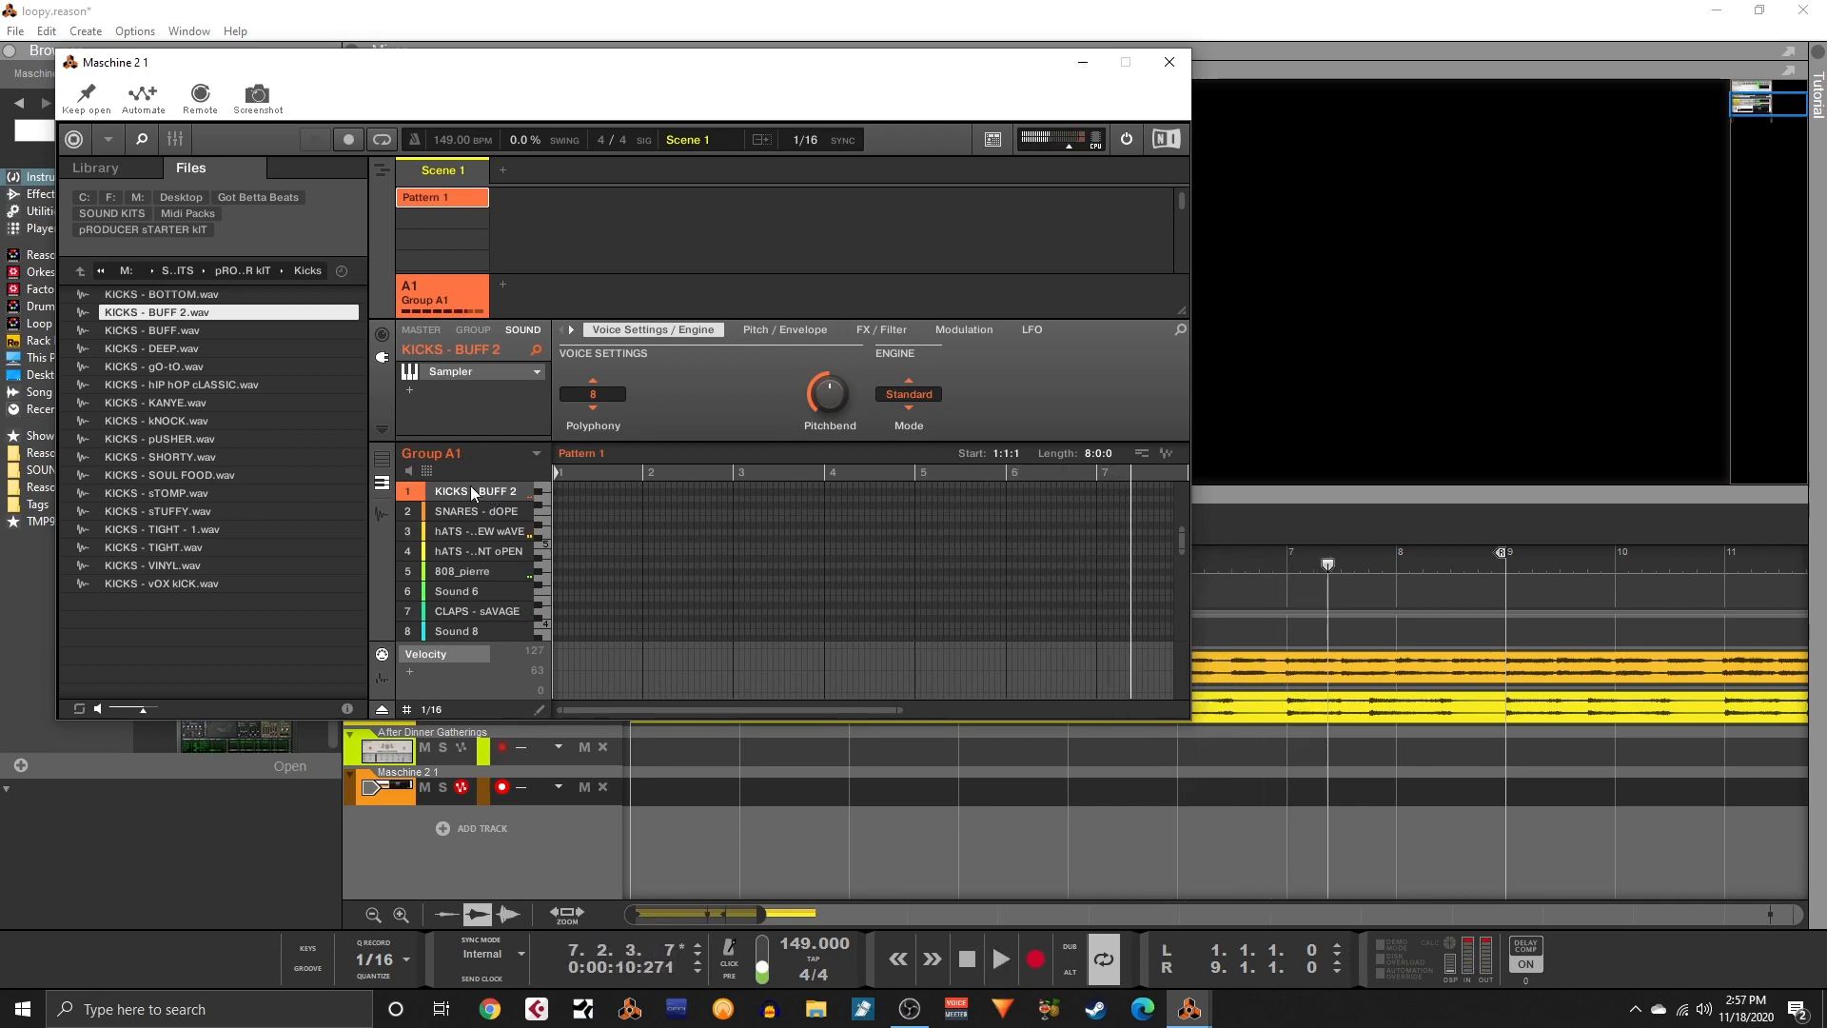
{"action": "left_click", "coordinate": [461, 568]}
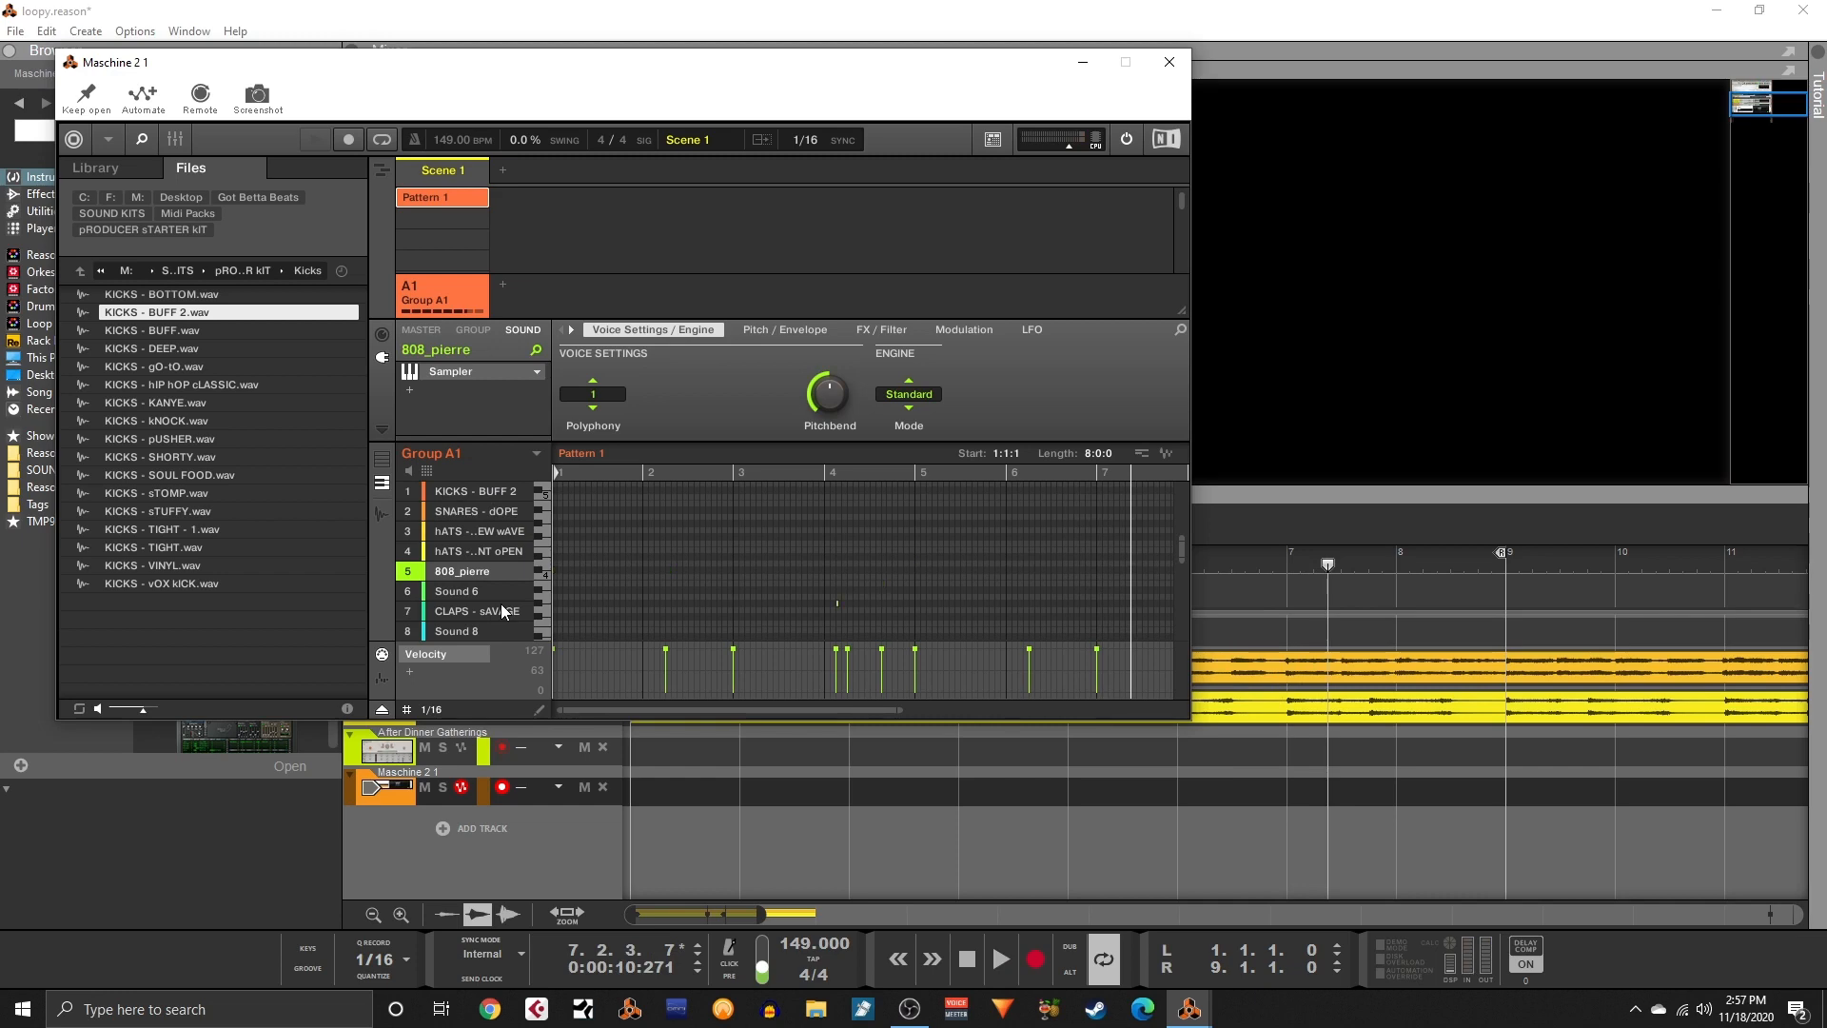
{"action": "key", "text": "space"}
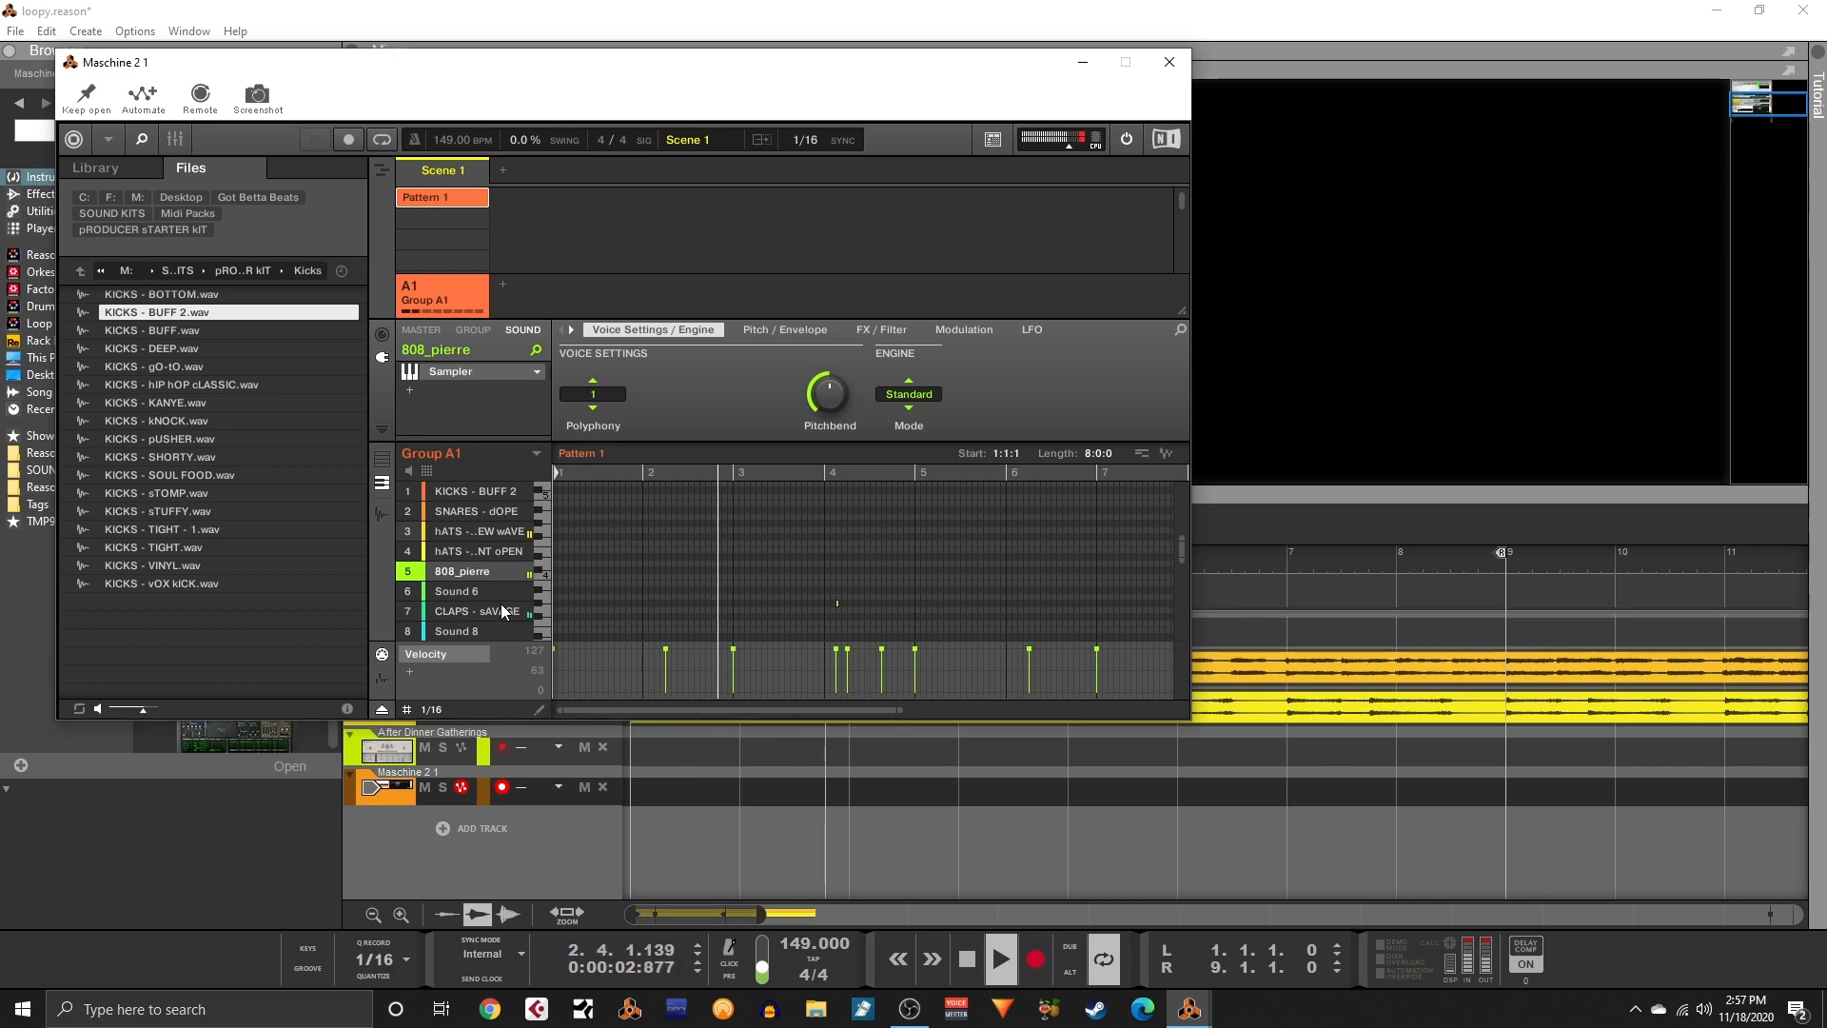
{"action": "key", "text": "space"}
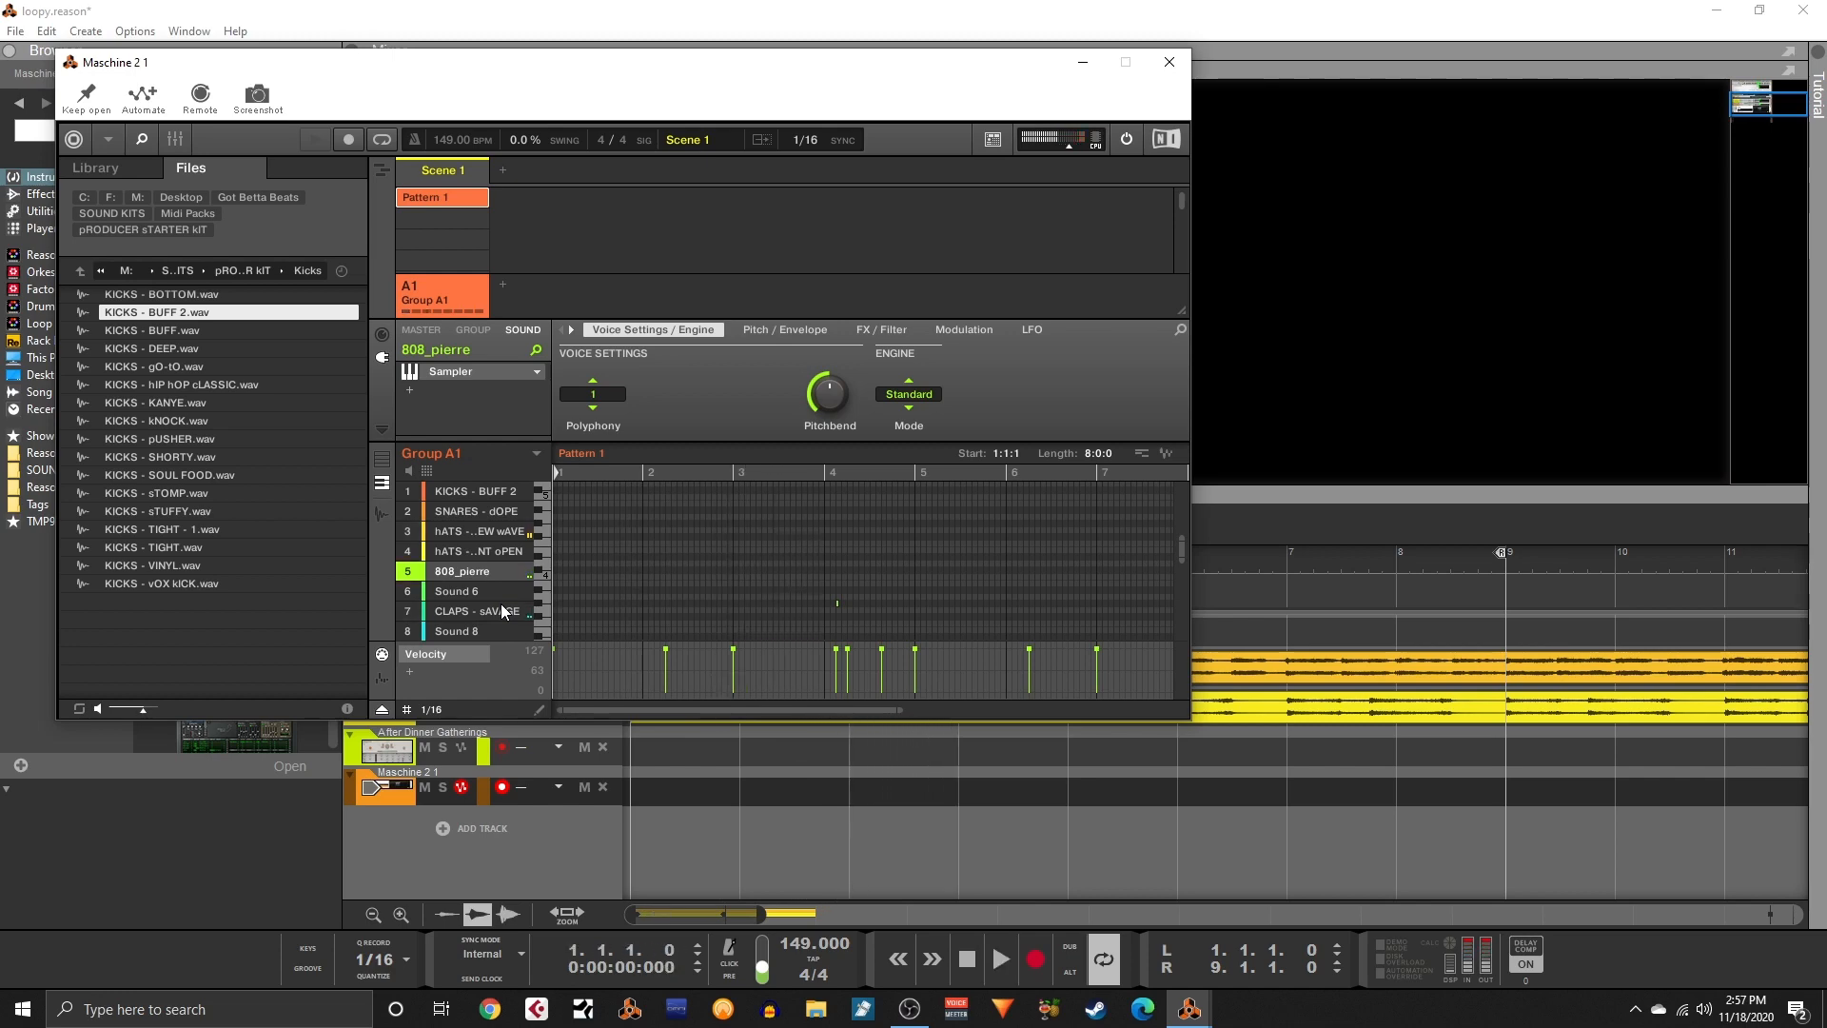
{"action": "left_click", "coordinate": [1082, 62]}
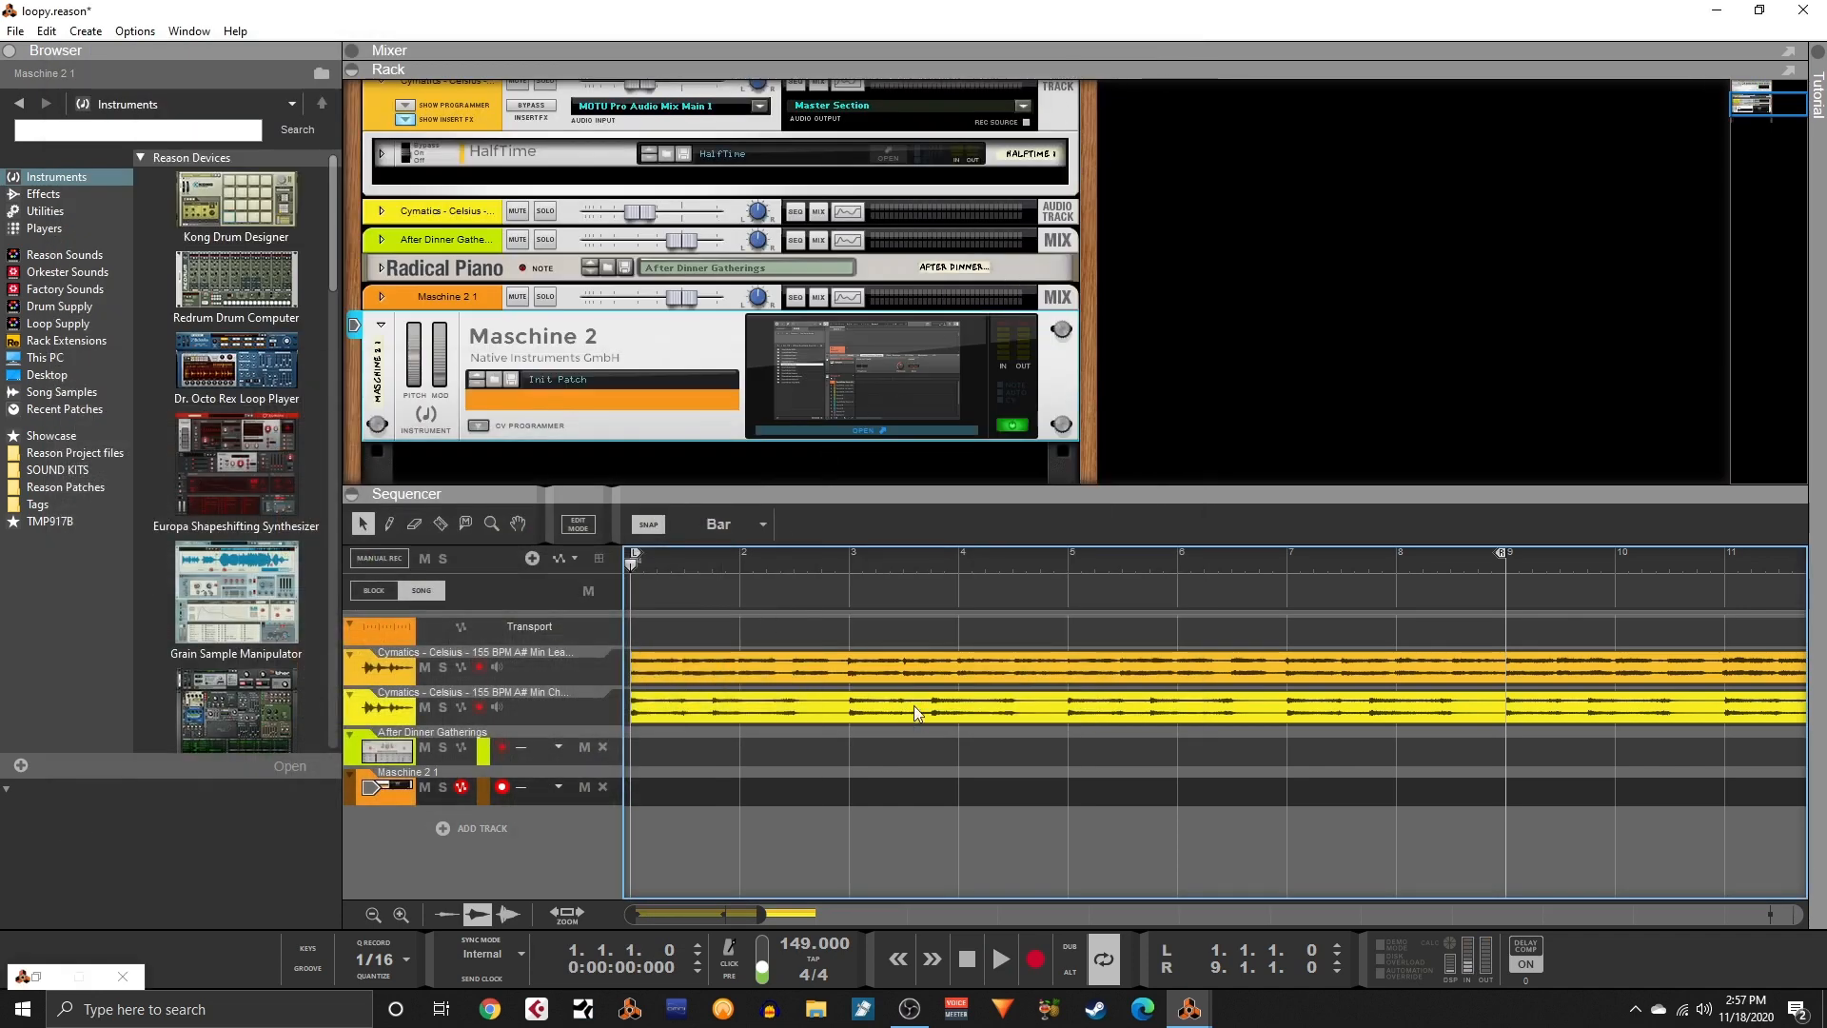
- Select both Cymatics loop clips and set their transpose to 5 semitones
{"action": "left_click_drag", "start_coordinate": [896, 648], "coordinate": [954, 729]}
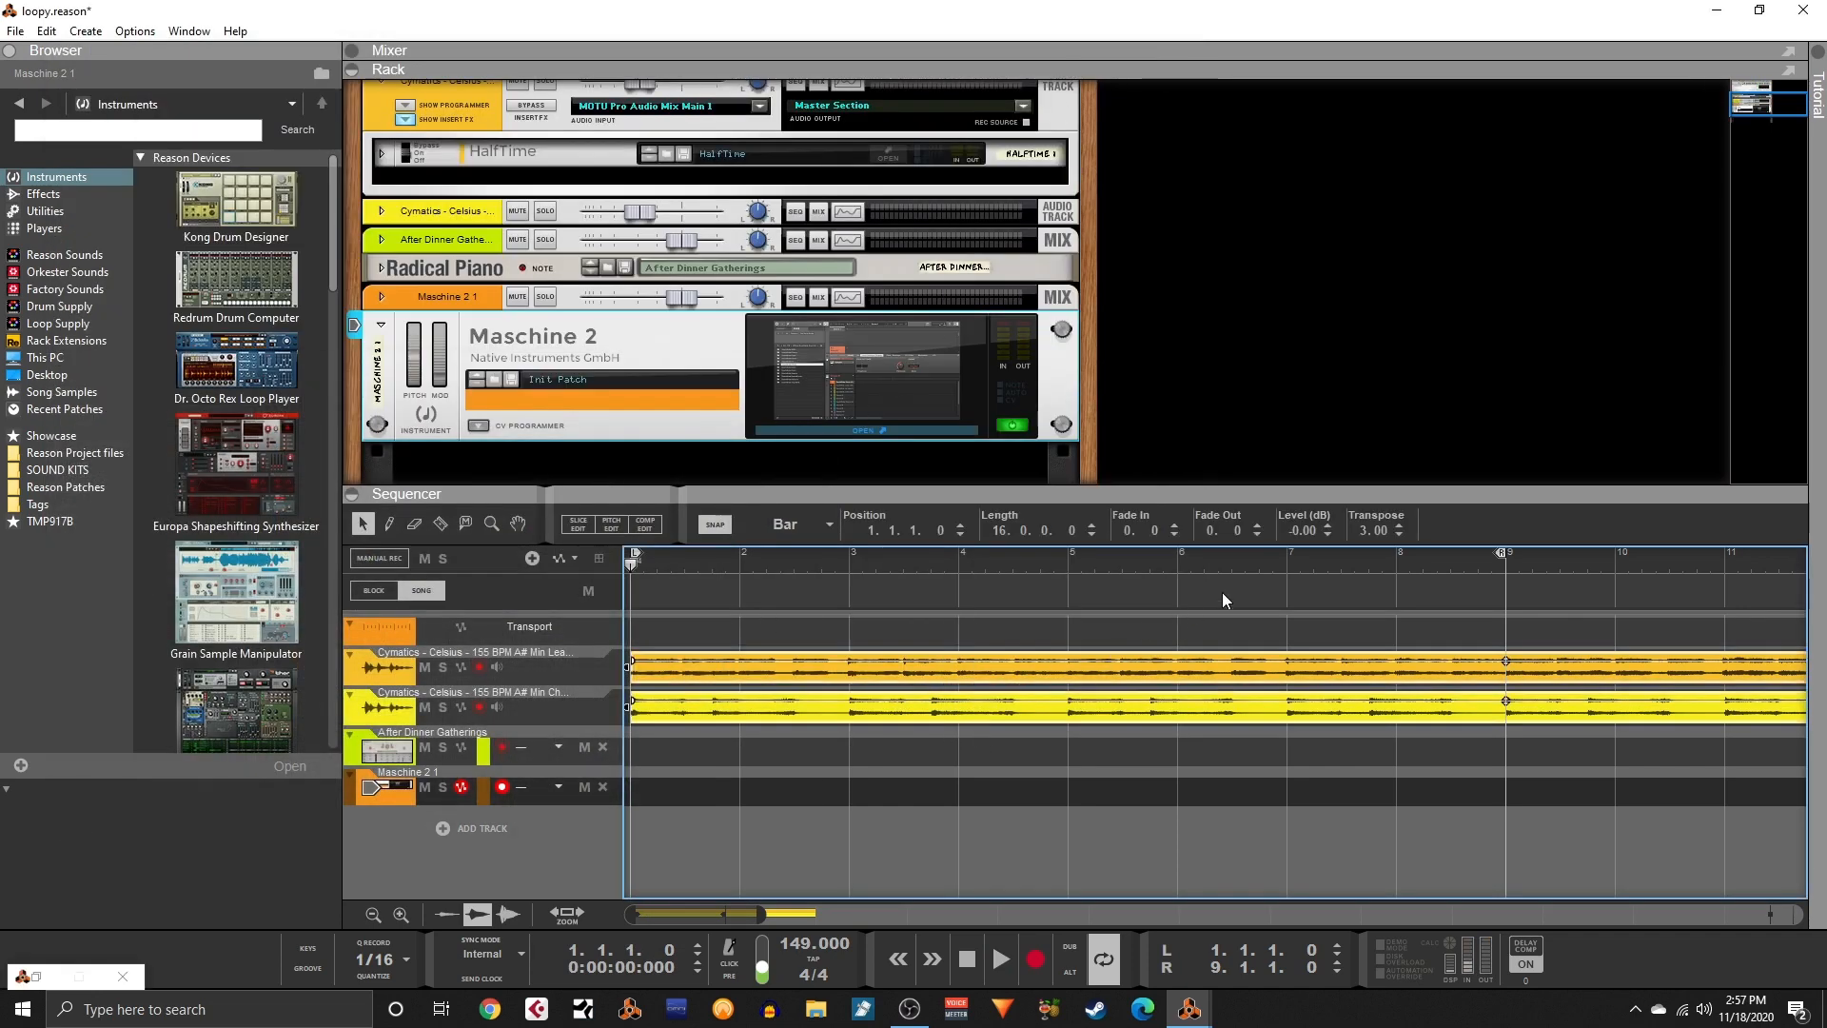
{"action": "left_click", "coordinate": [1360, 530]}
{"action": "type", "text": "5"}
{"action": "key", "text": "Return"}
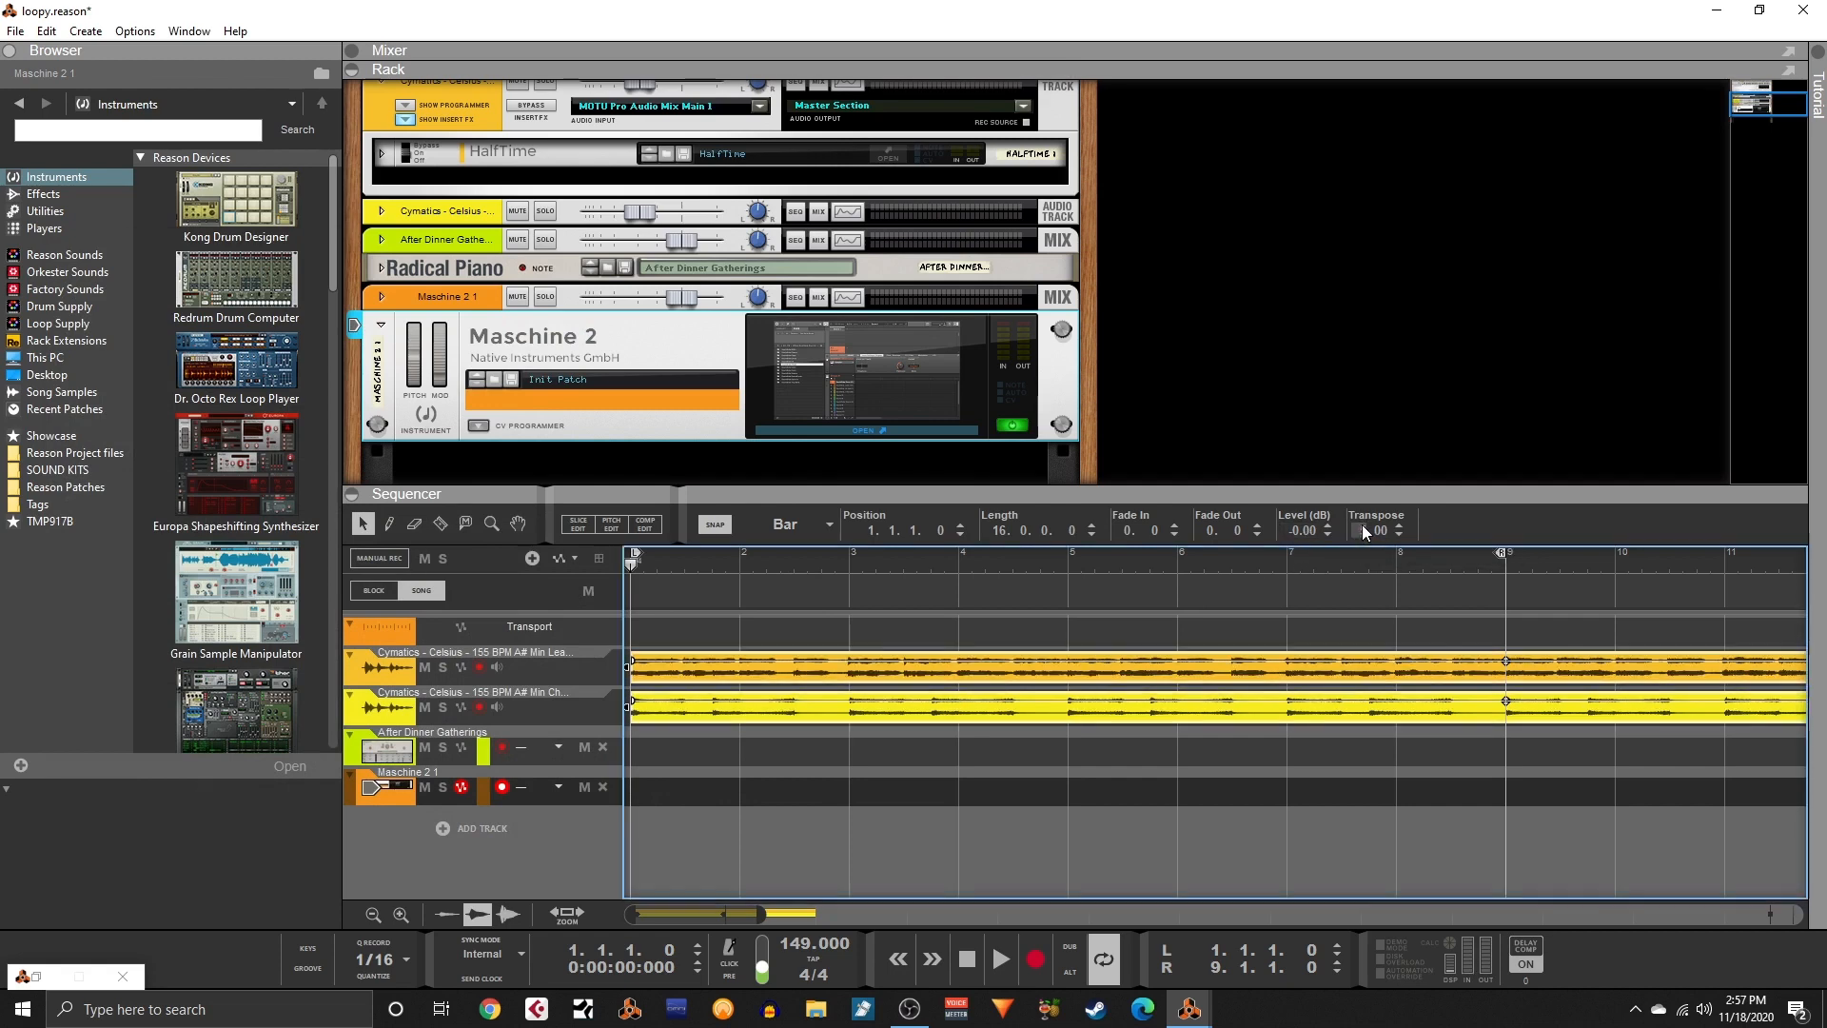
{"action": "left_click", "coordinate": [1362, 530]}
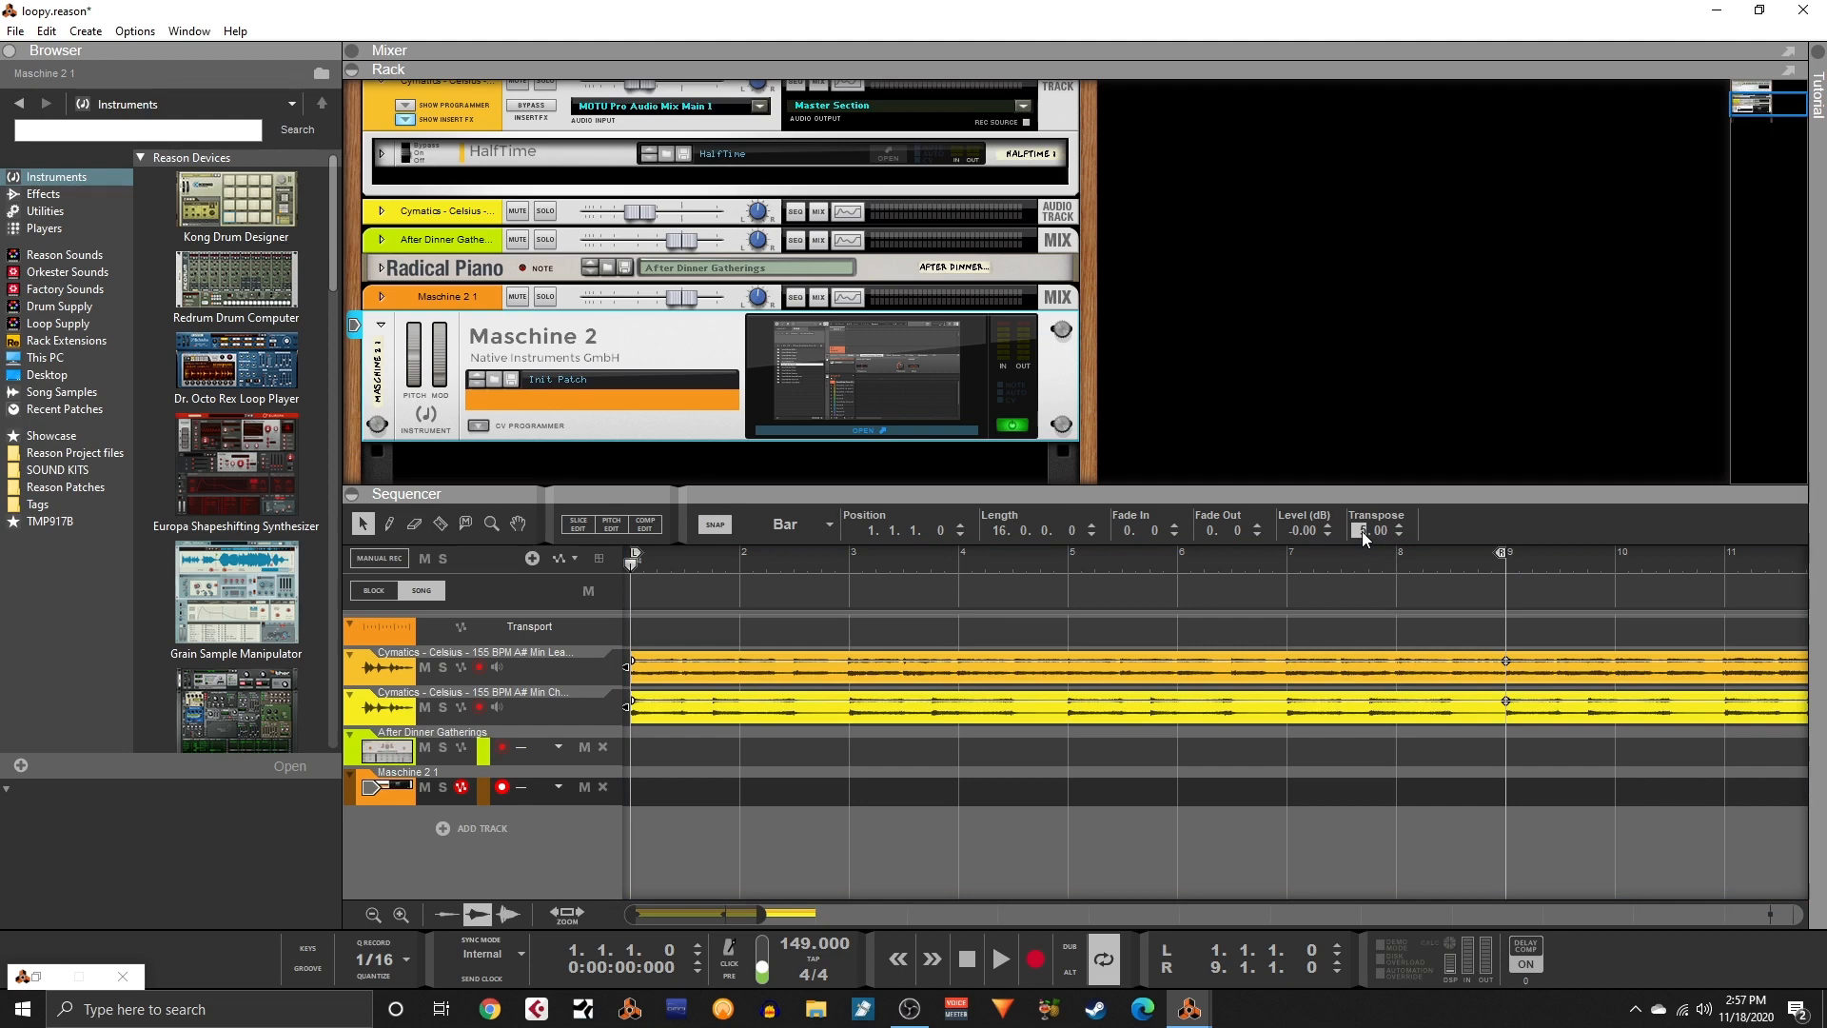
{"action": "key", "text": "Return"}
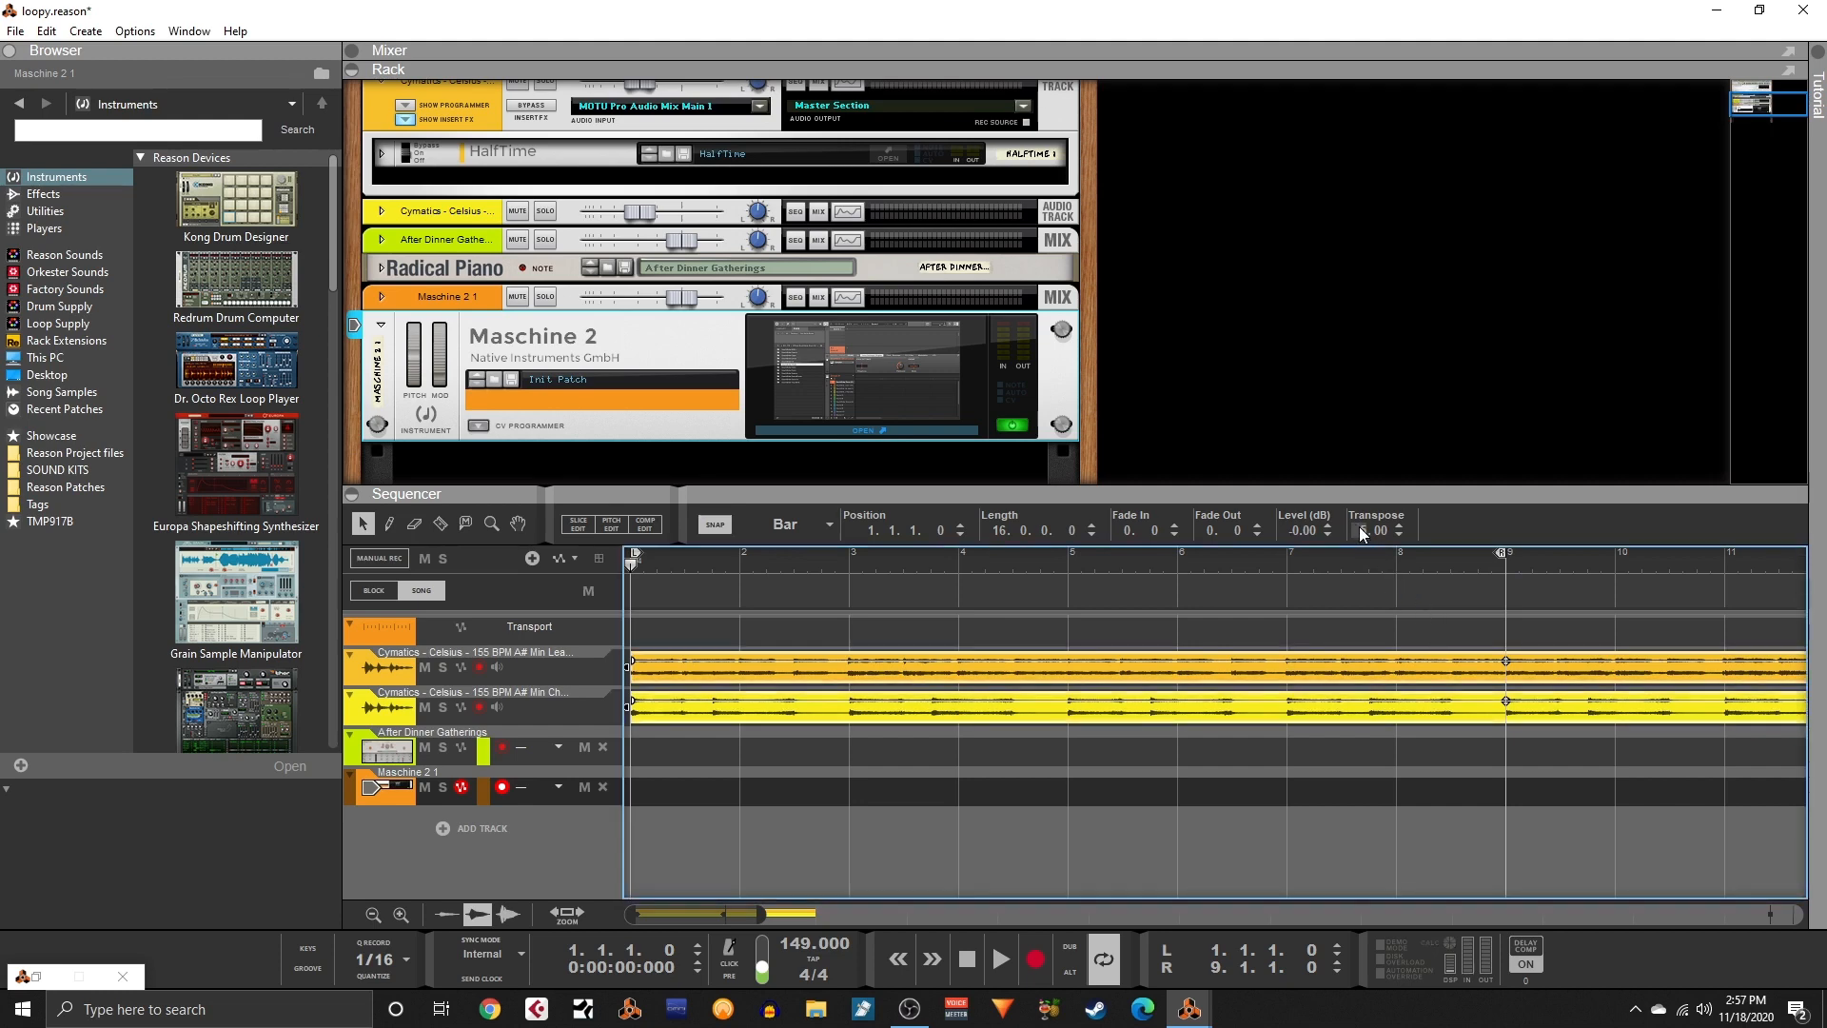
{"action": "double_click", "coordinate": [1360, 529]}
{"action": "key", "text": "Return"}
{"action": "left_click", "coordinate": [796, 757]}
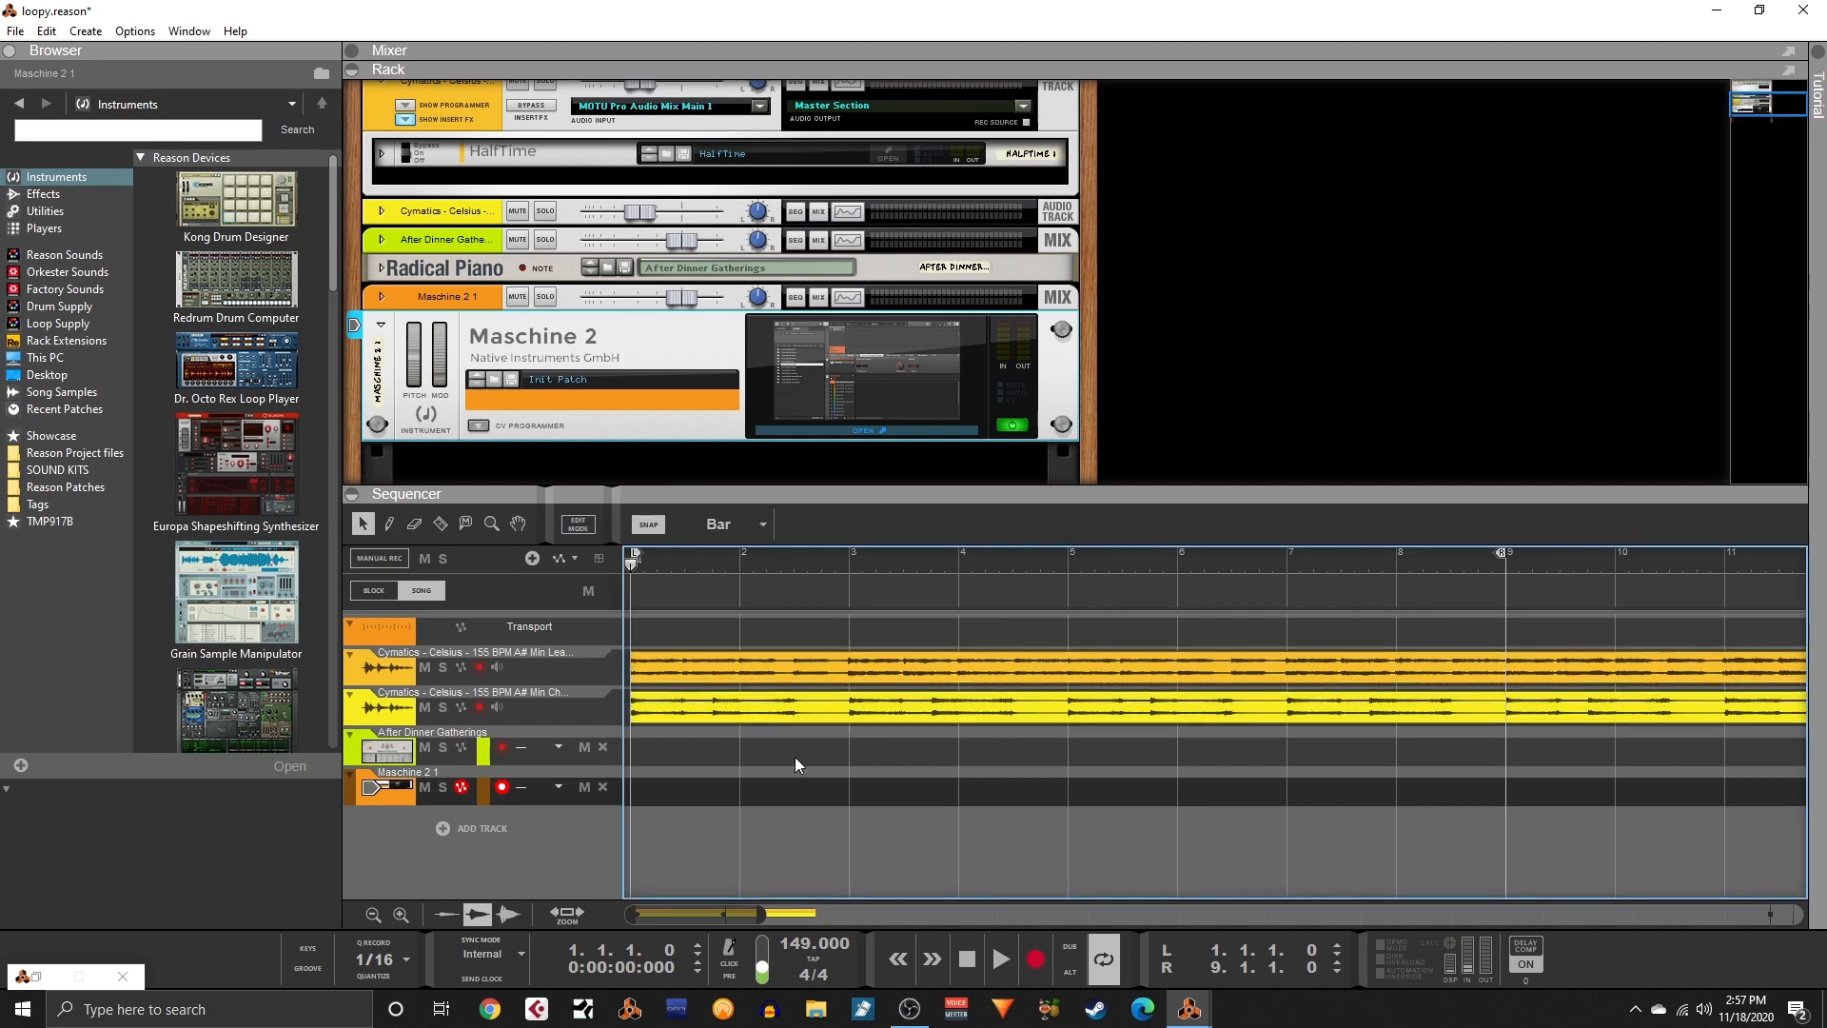
- Mute the Maschine 2 1 channel and audition the Cymatics loops on their own
{"action": "left_click", "coordinate": [522, 296]}
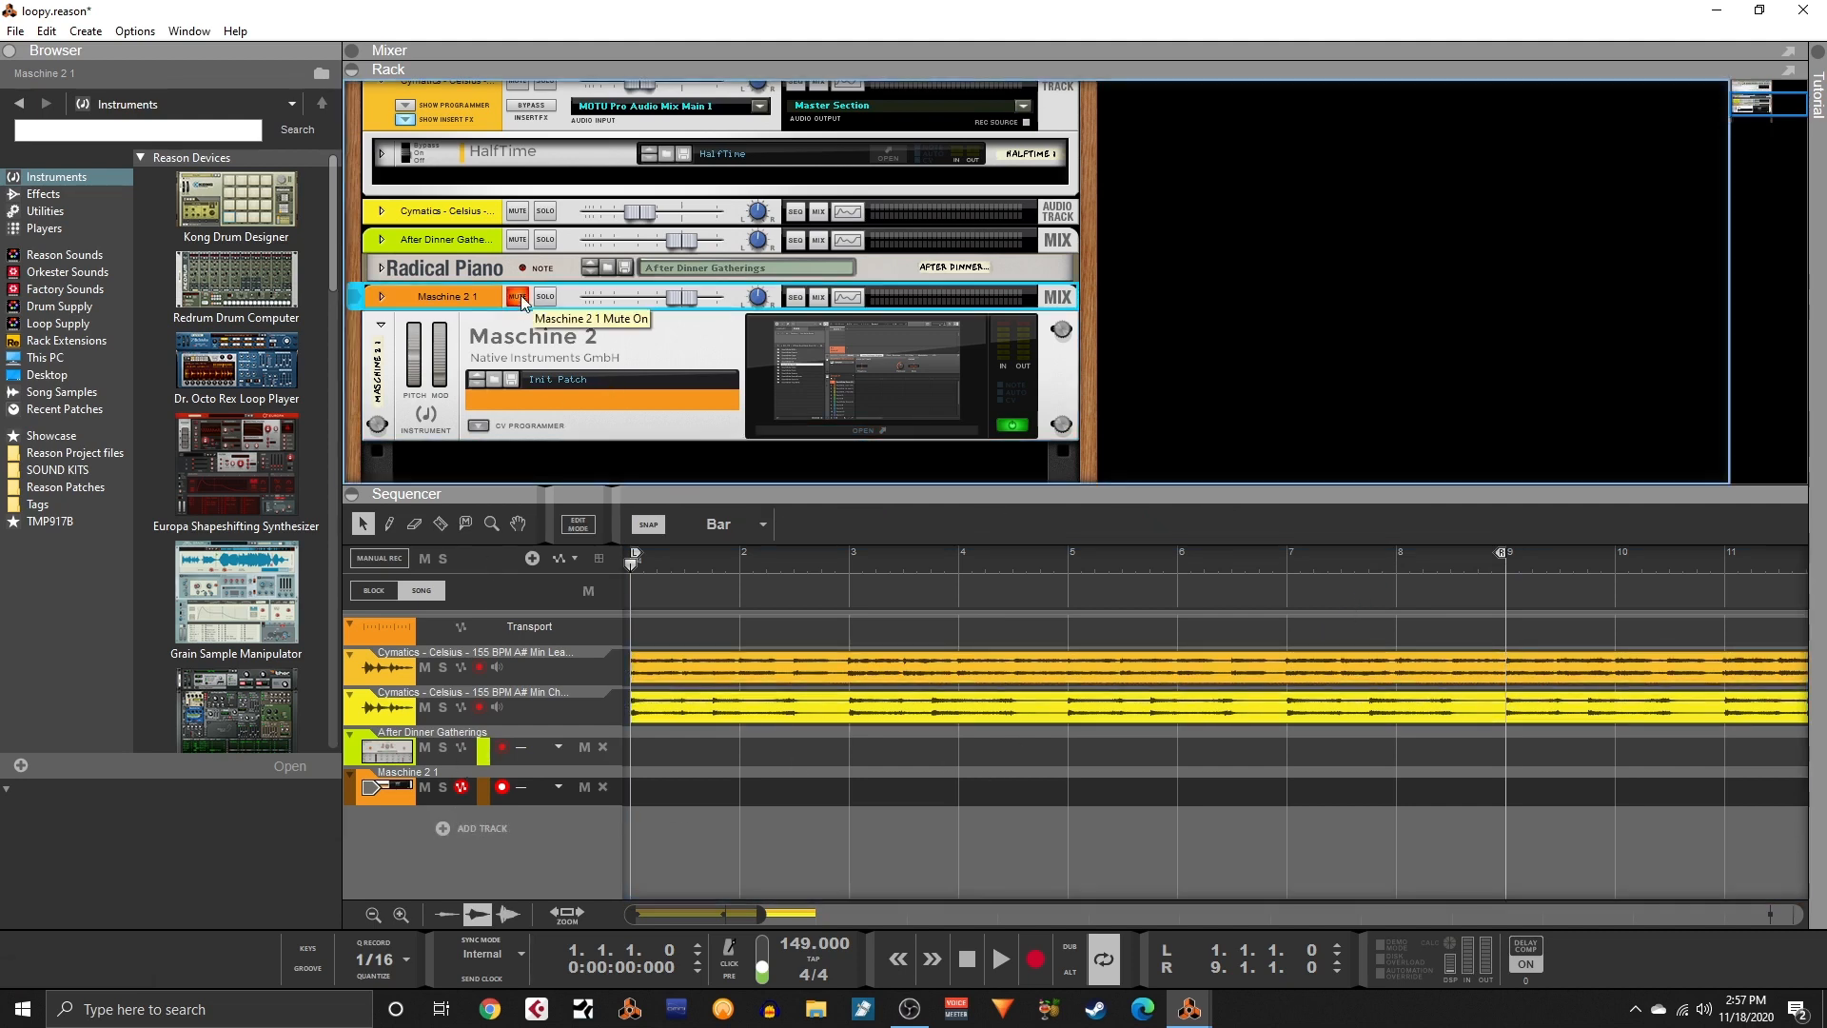
{"action": "key", "text": "space"}
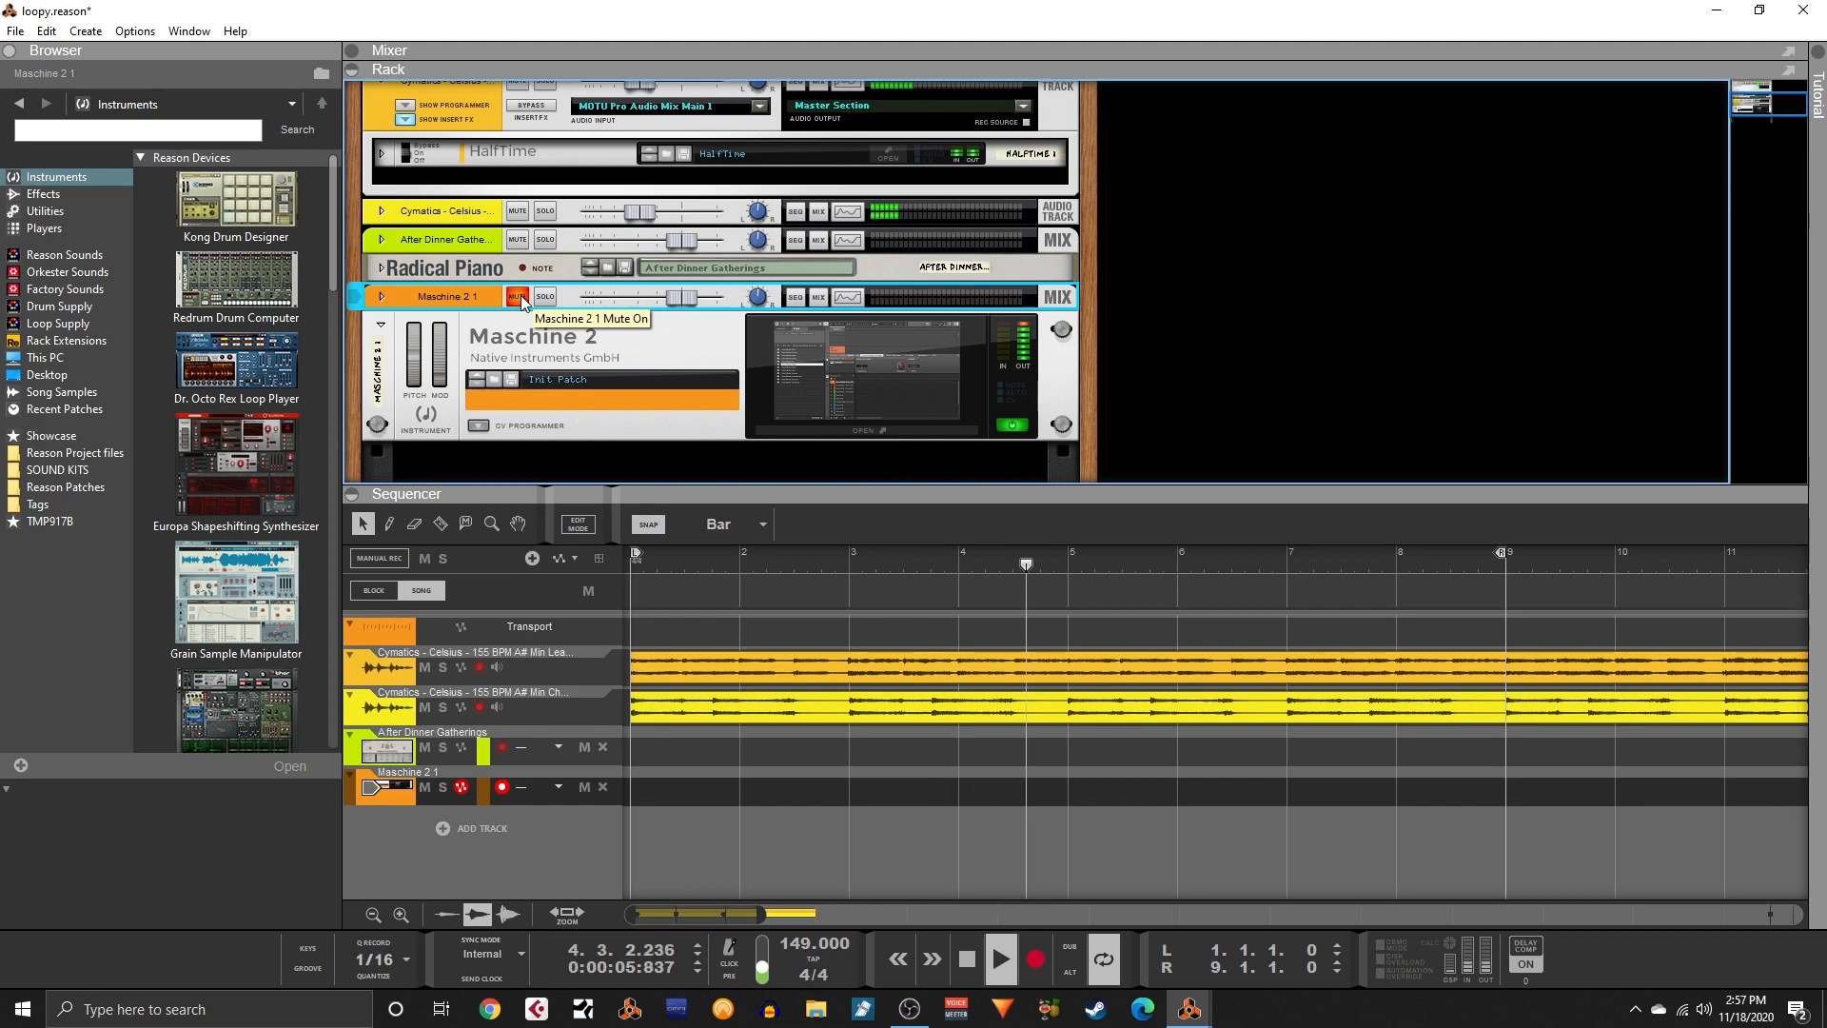
{"action": "key", "text": "space"}
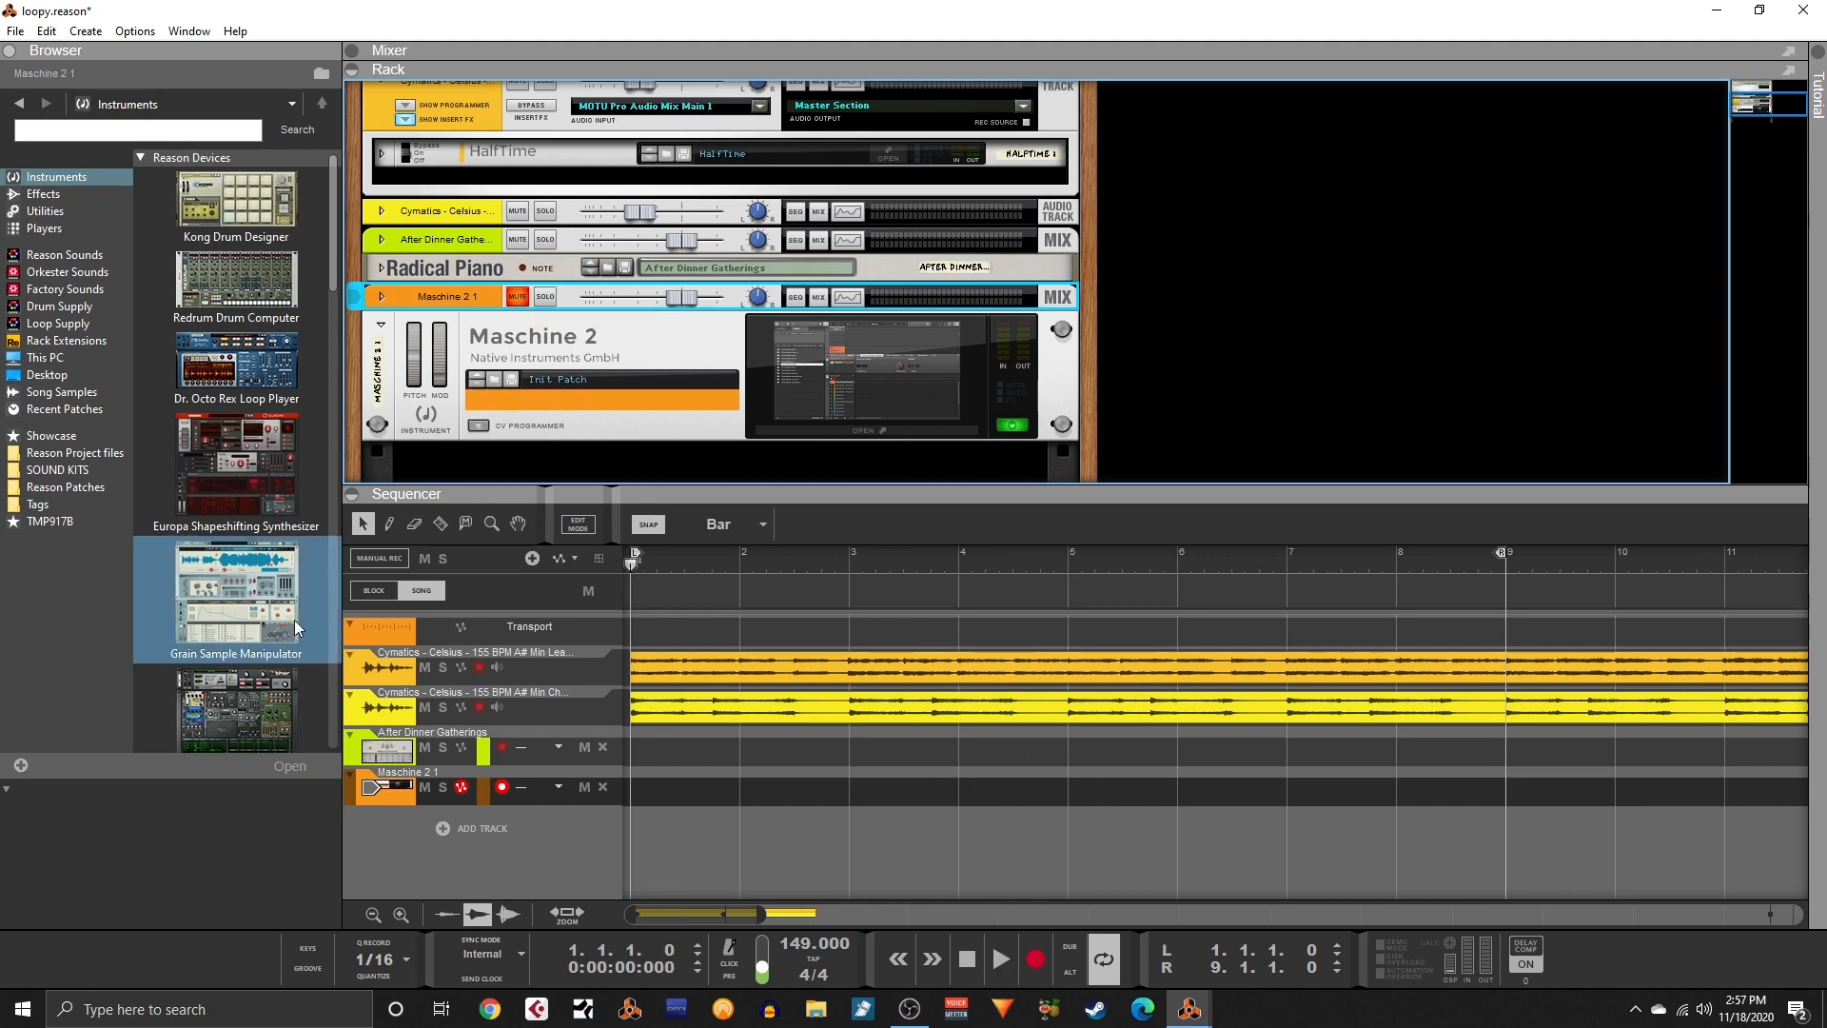
- Set the transpose of both Cymatics loop clips to 4 semitones and audition them from the start
{"action": "left_click", "coordinate": [995, 663]}
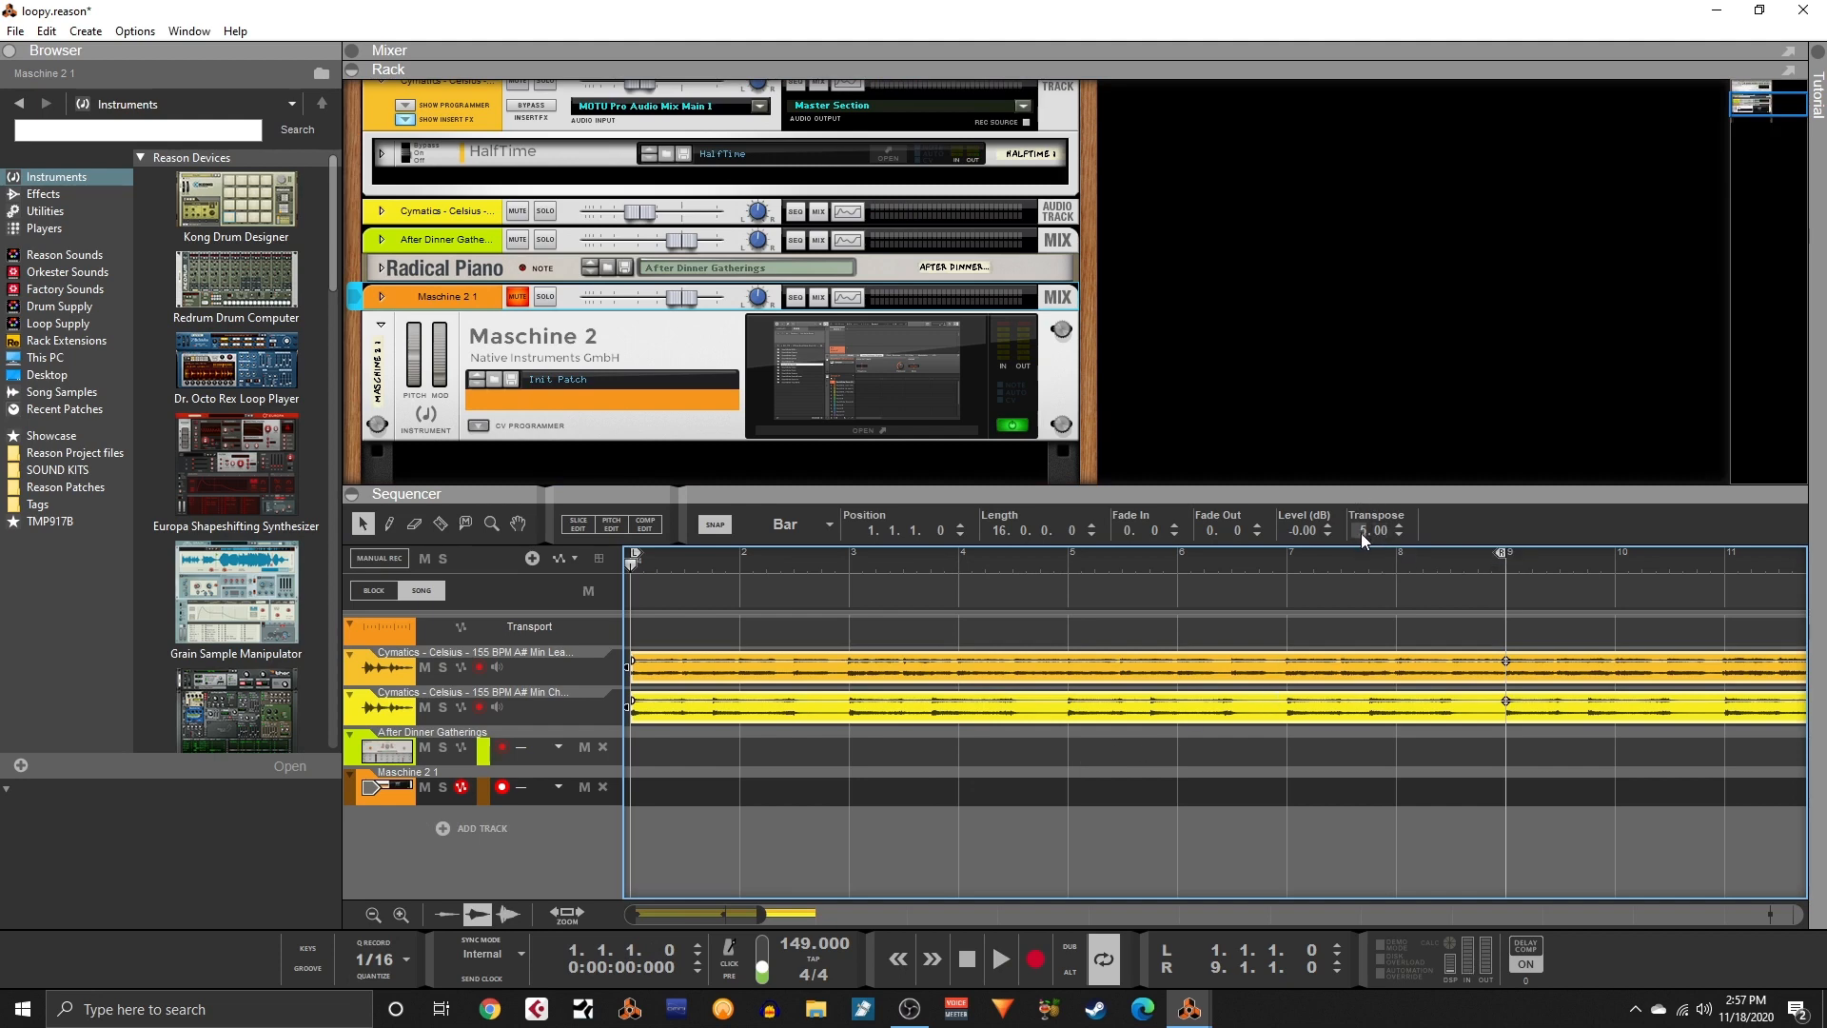
{"action": "left_click_drag", "start_coordinate": [1361, 533], "coordinate": [1361, 535]}
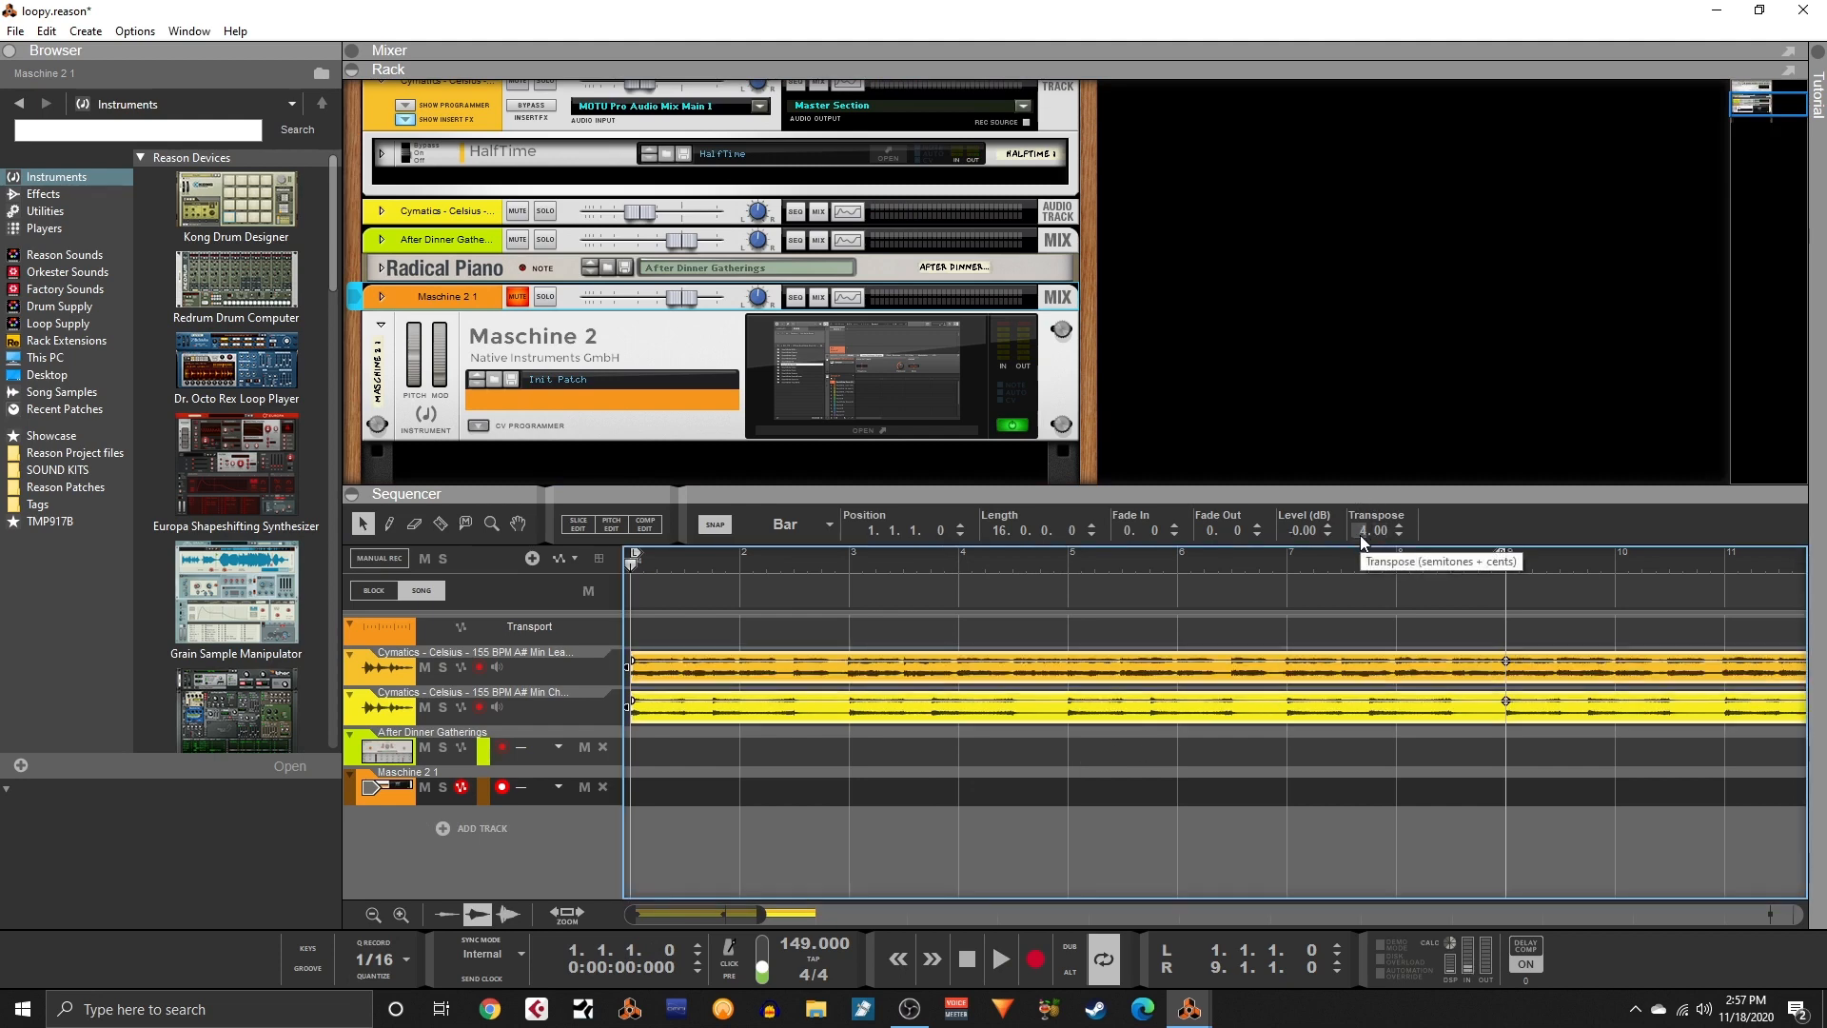
{"action": "key", "text": "space"}
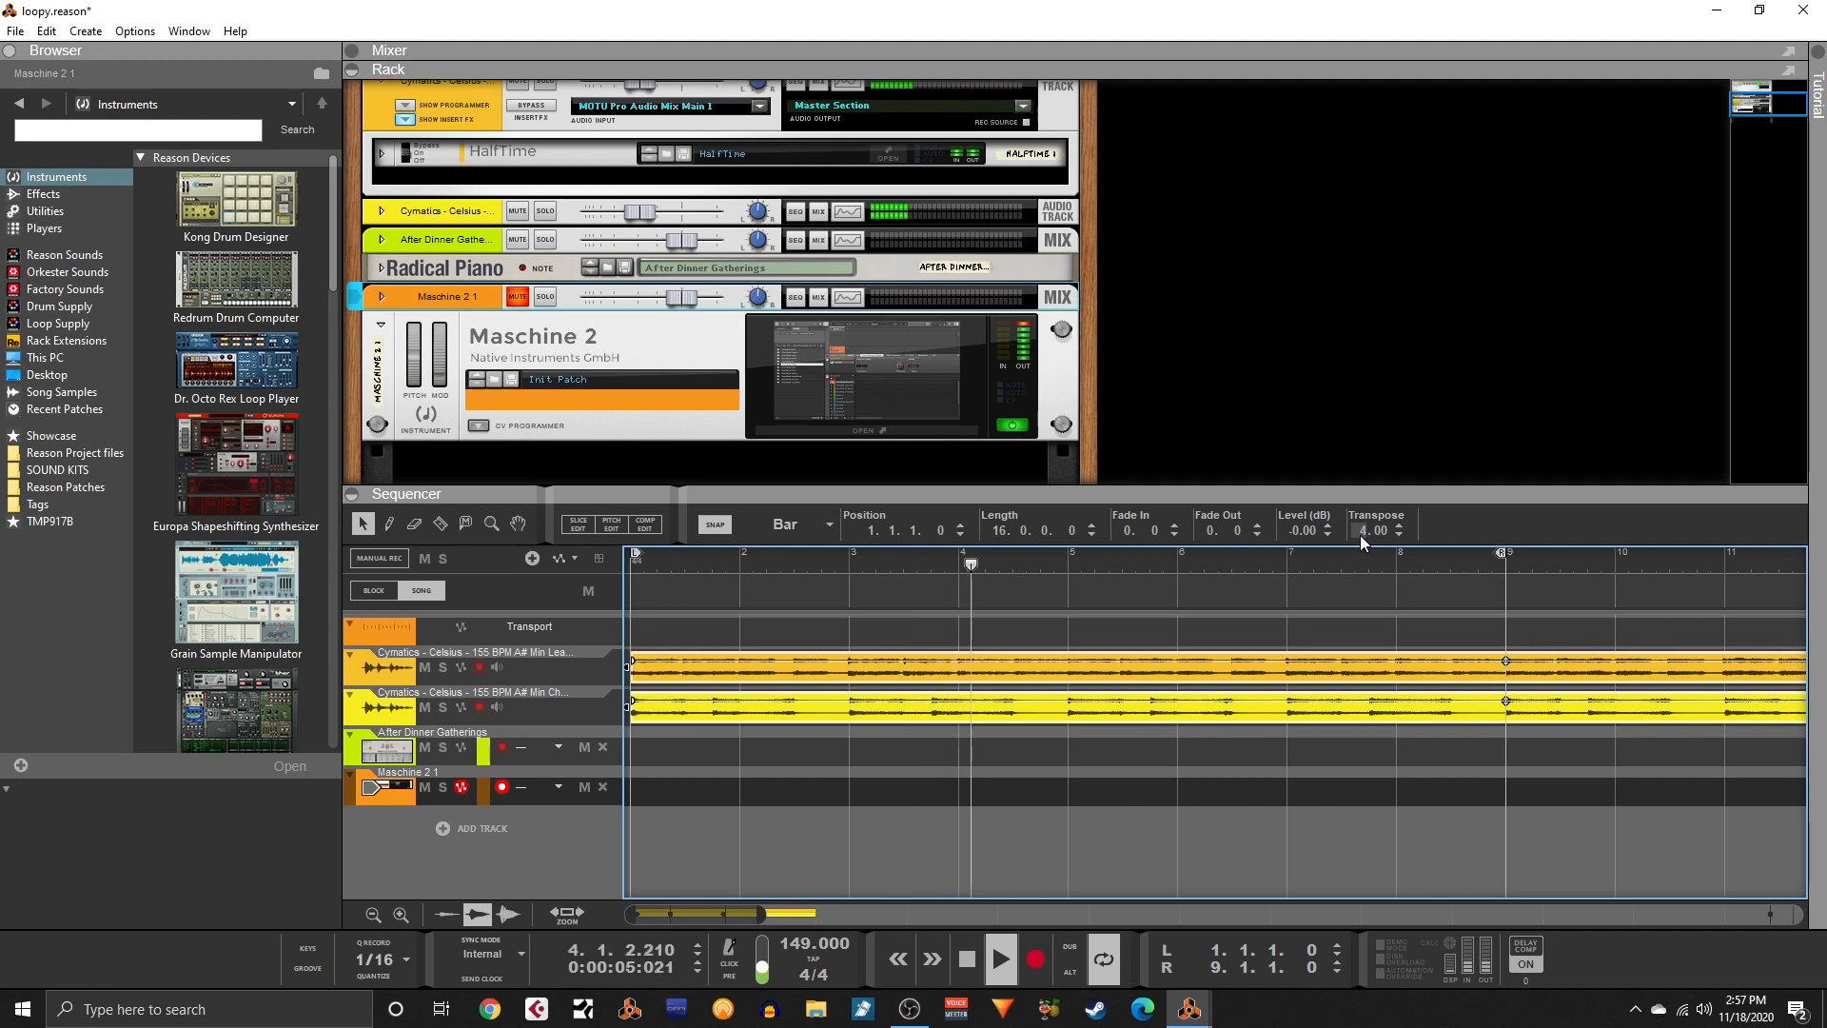
{"action": "key", "text": "space"}
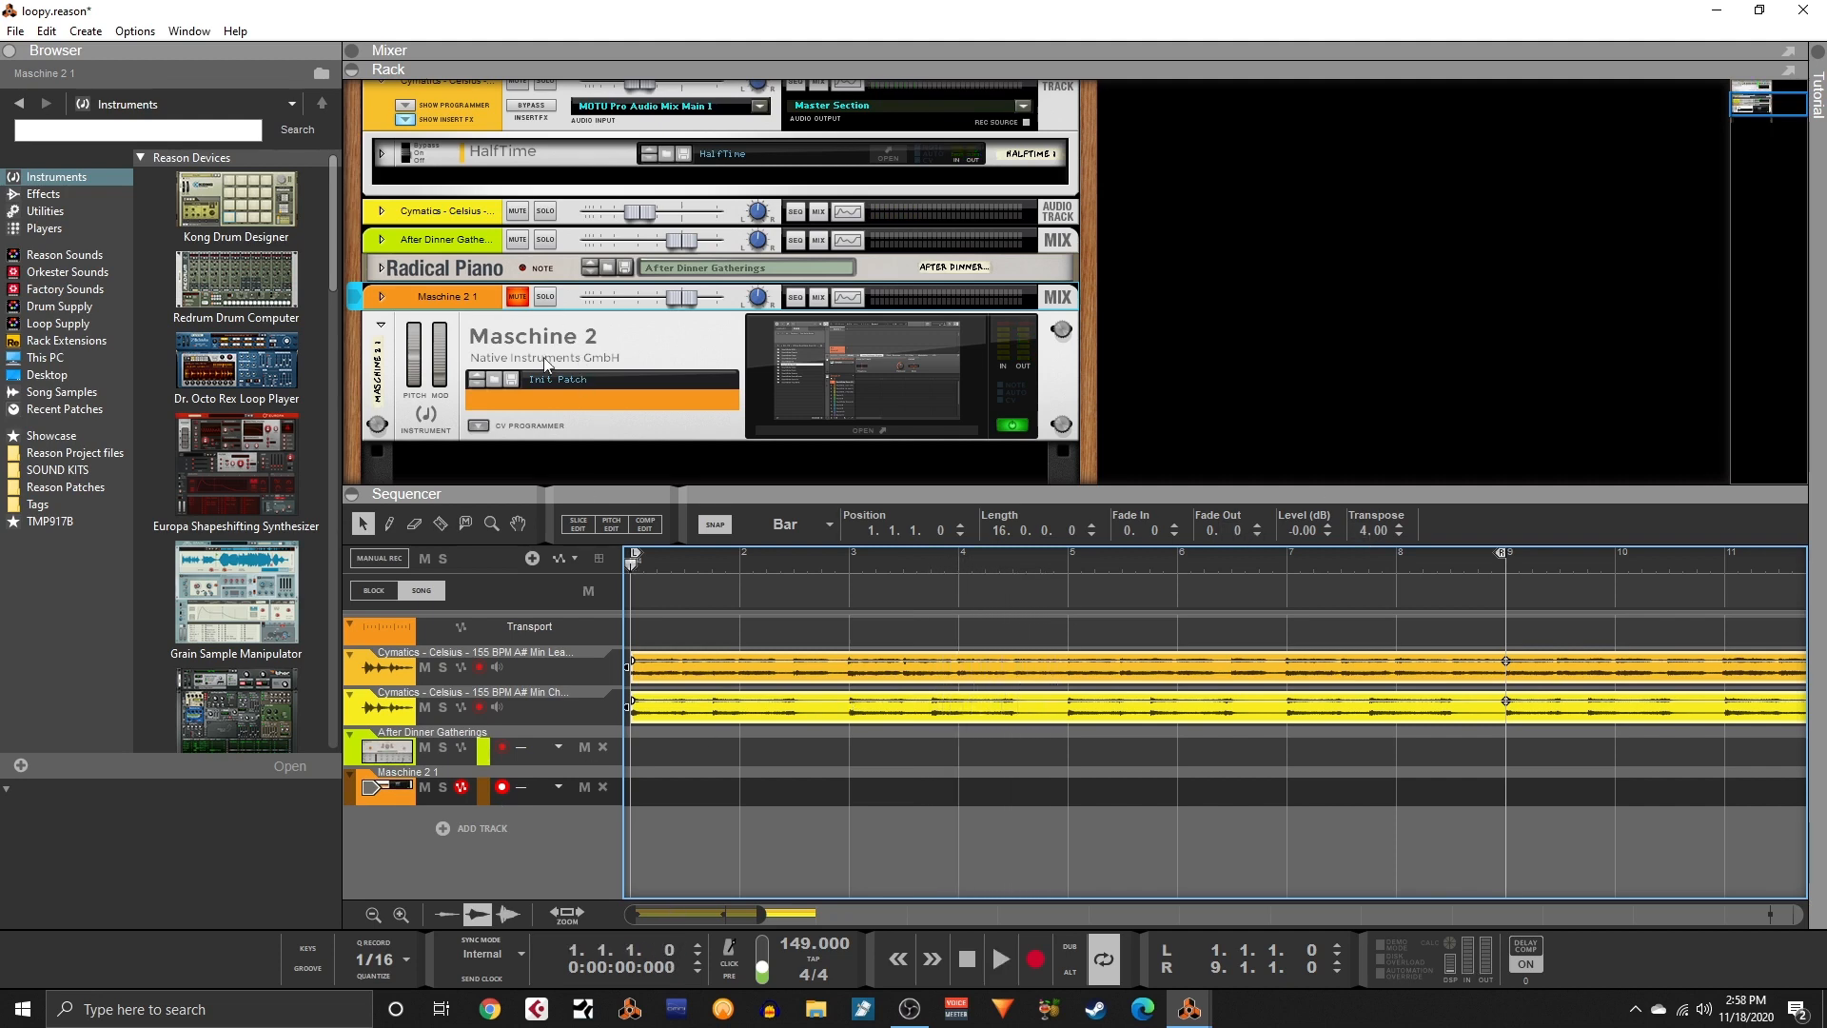
- Reopen the Maschine 2 1 window, unmute its channel during playback, and place the window over the rack above the tracks
{"action": "left_click", "coordinate": [857, 431]}
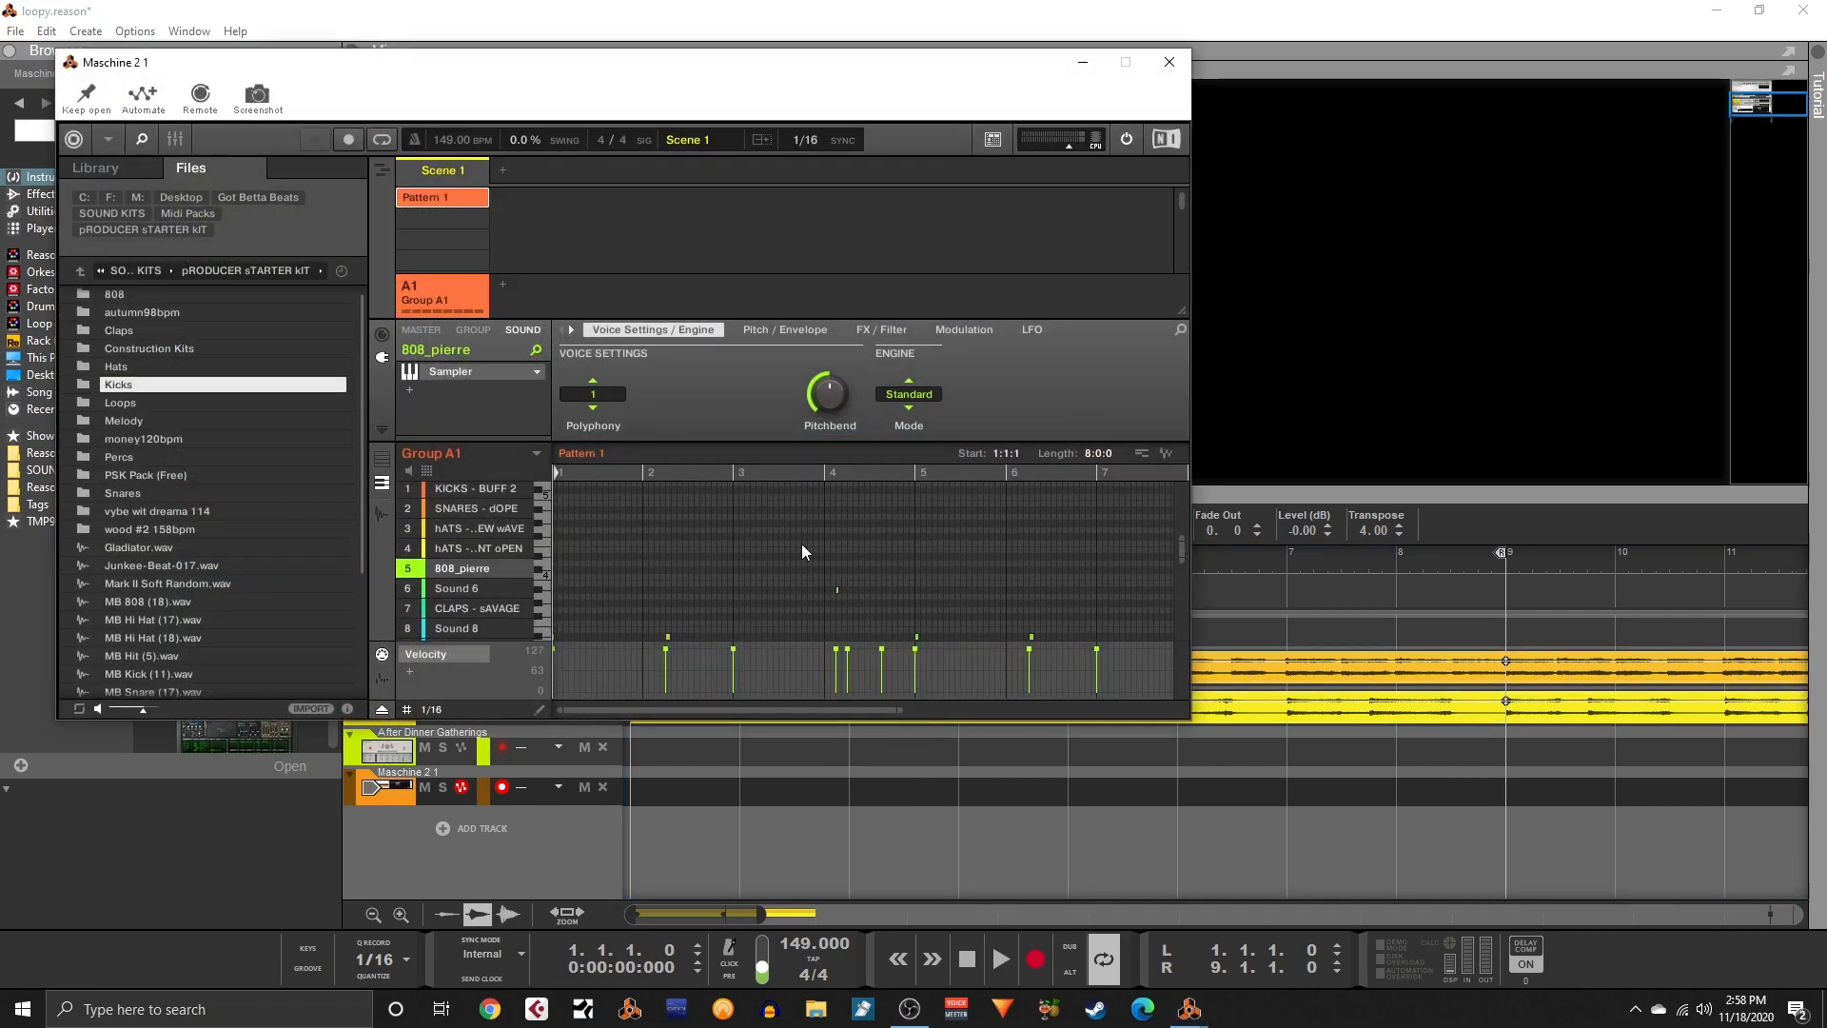
{"action": "key", "text": "space"}
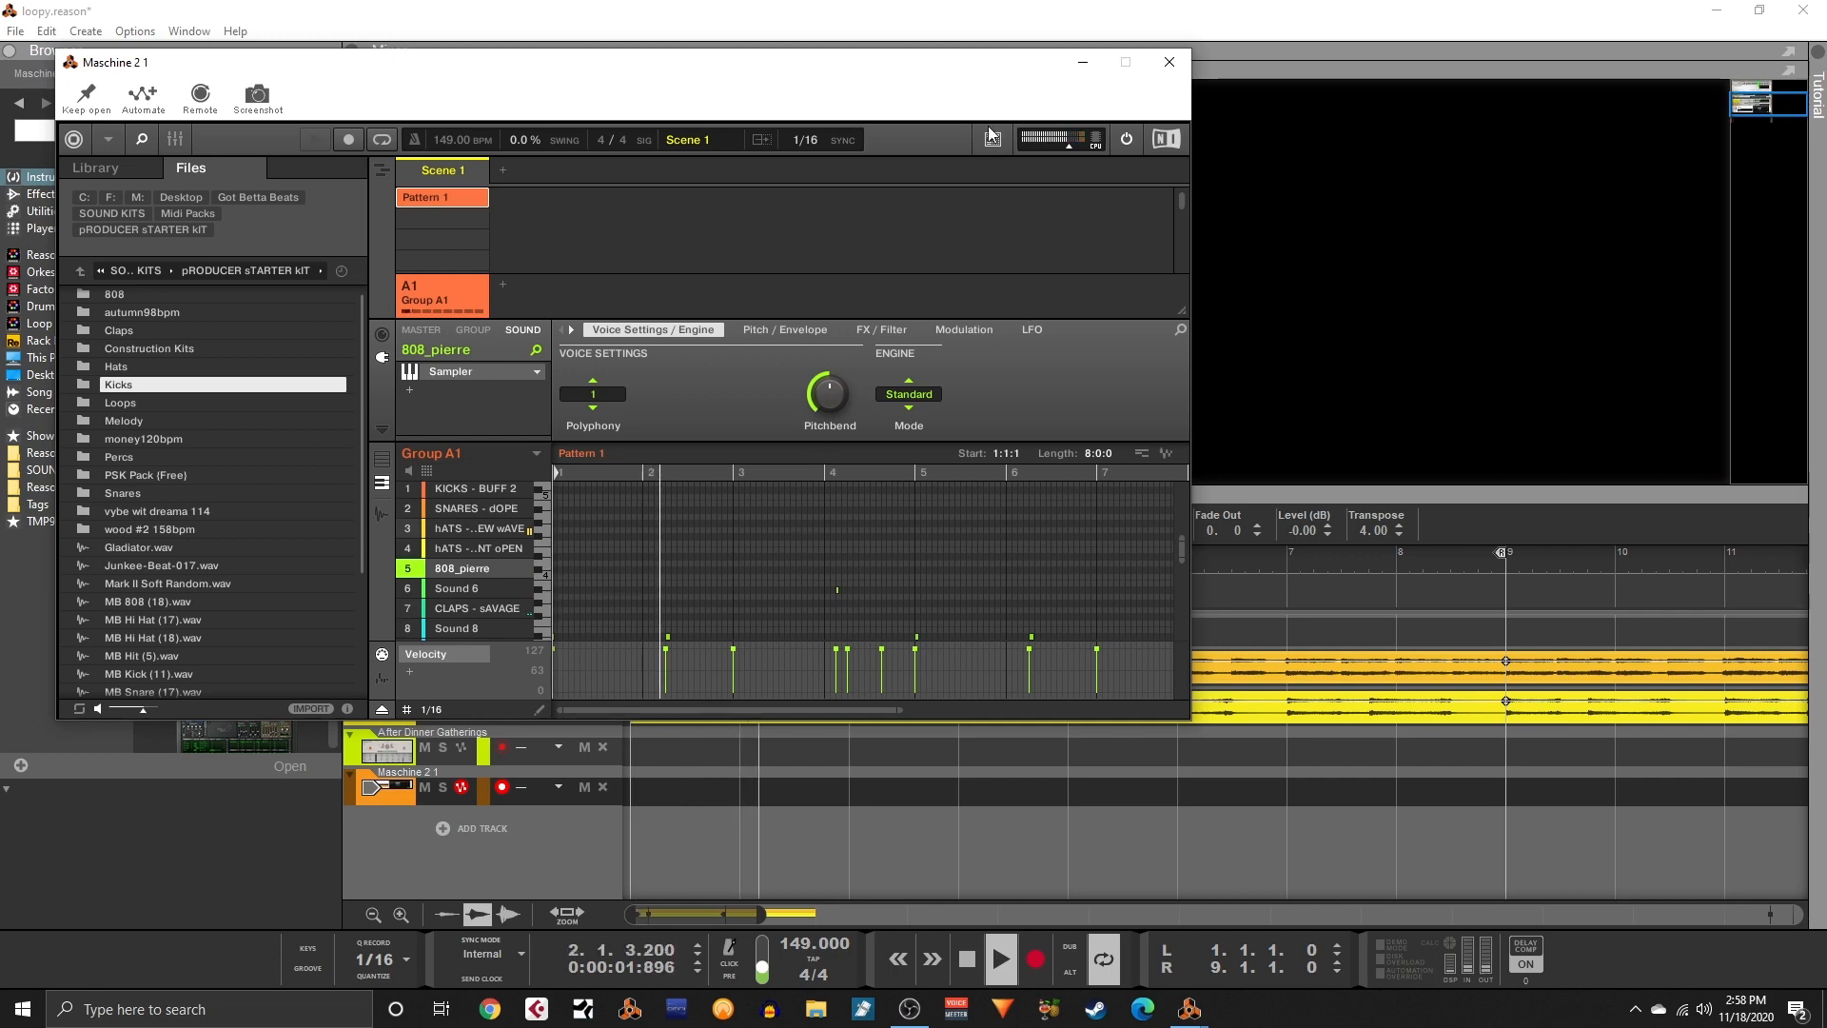
{"action": "left_click_drag", "start_coordinate": [967, 59], "coordinate": [1248, 428]}
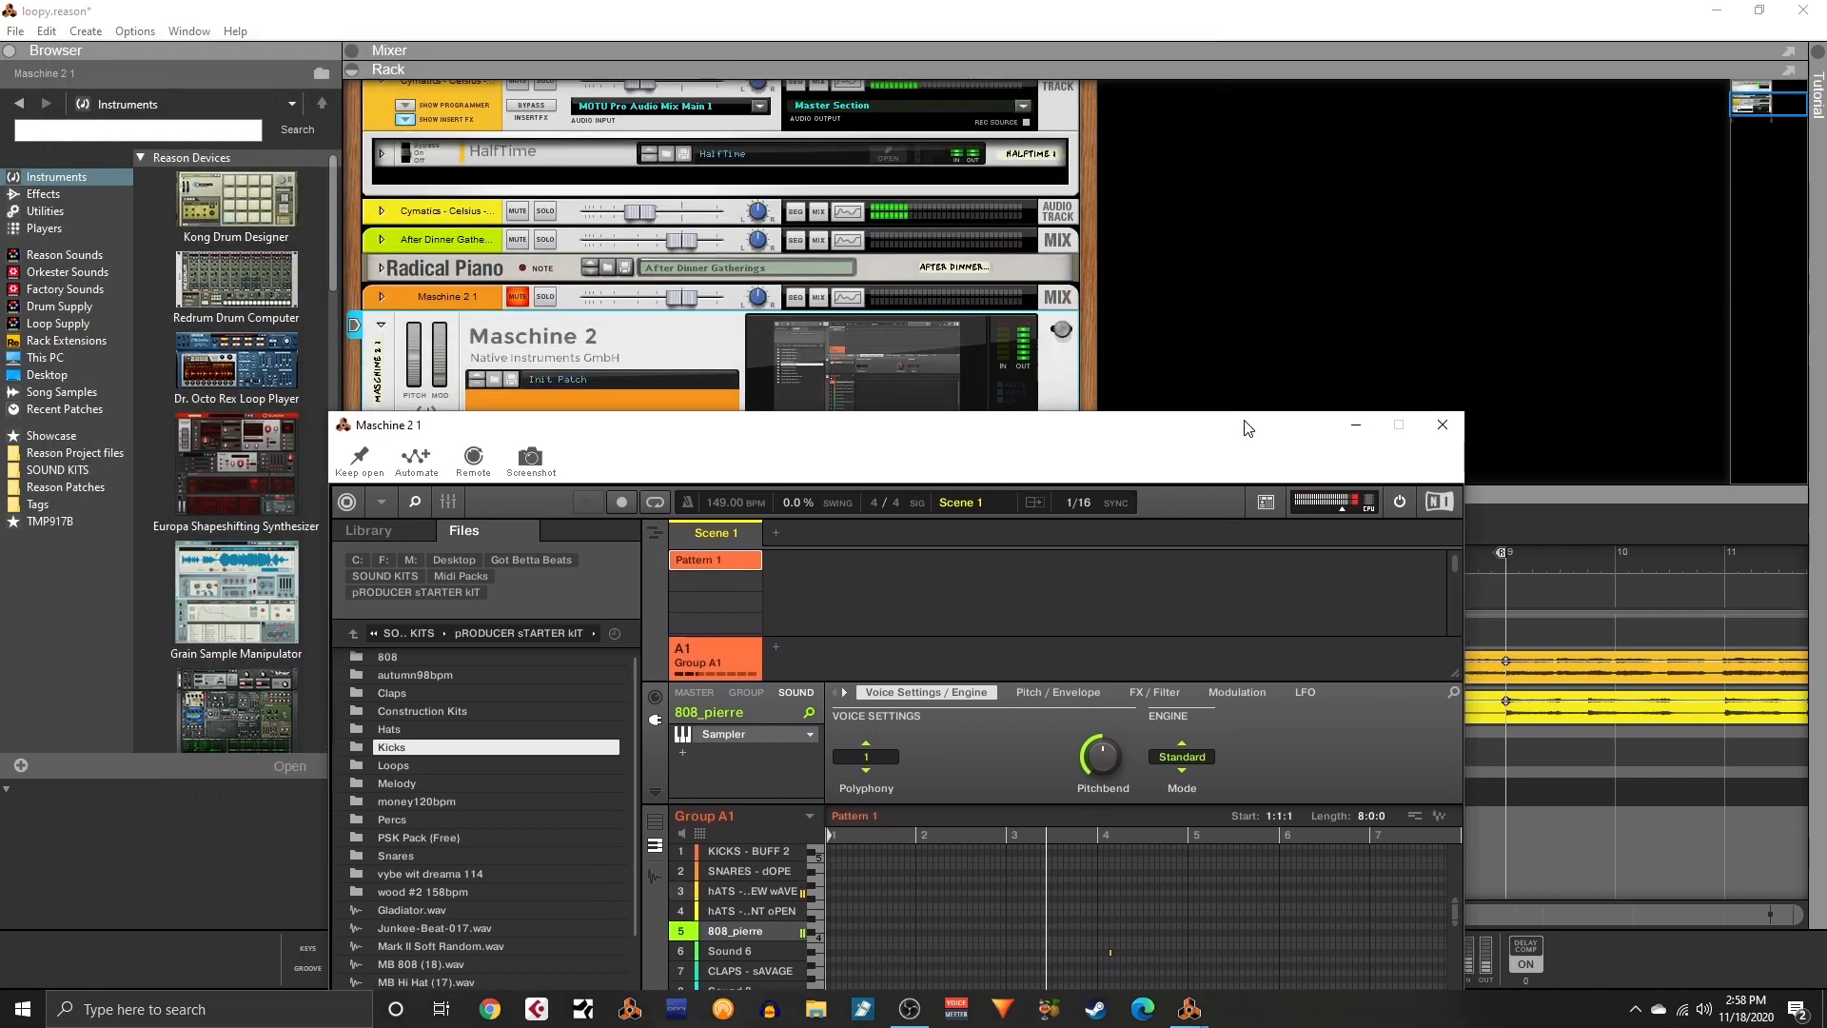
{"action": "left_click", "coordinate": [516, 296]}
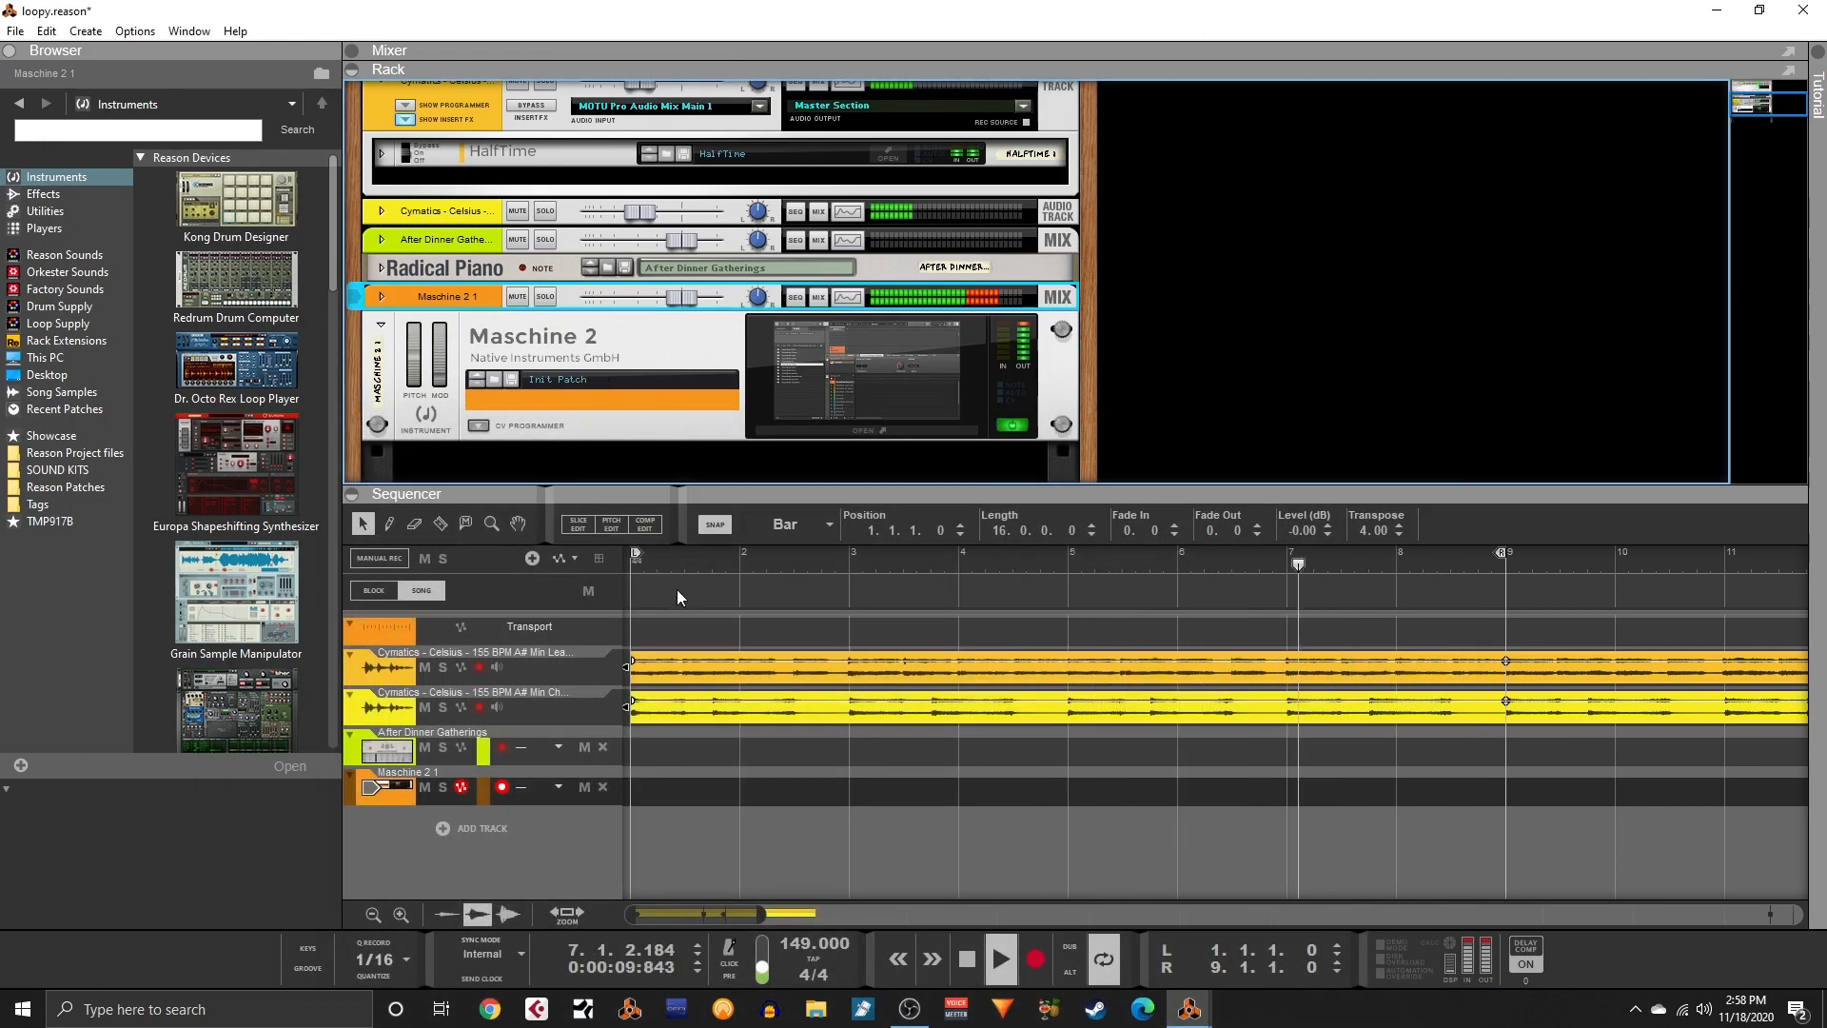
{"action": "left_click", "coordinate": [893, 429]}
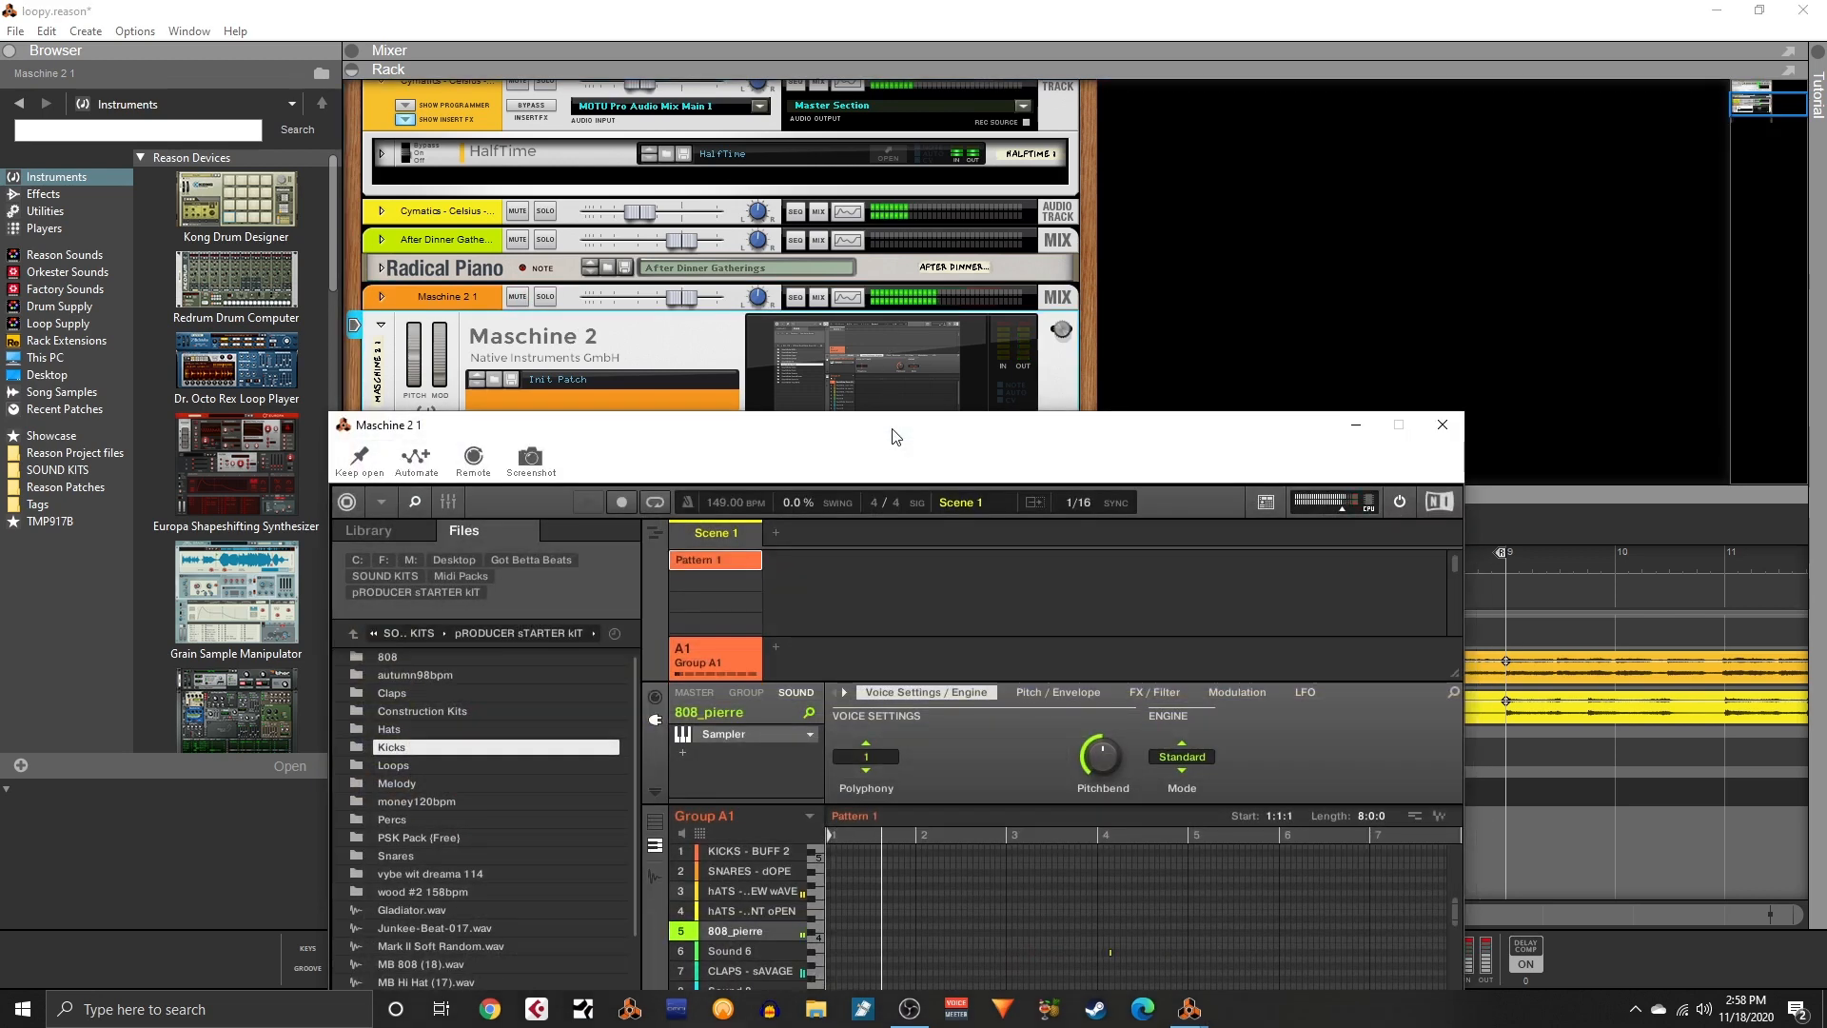
{"action": "left_click_drag", "start_coordinate": [893, 437], "coordinate": [907, 83]}
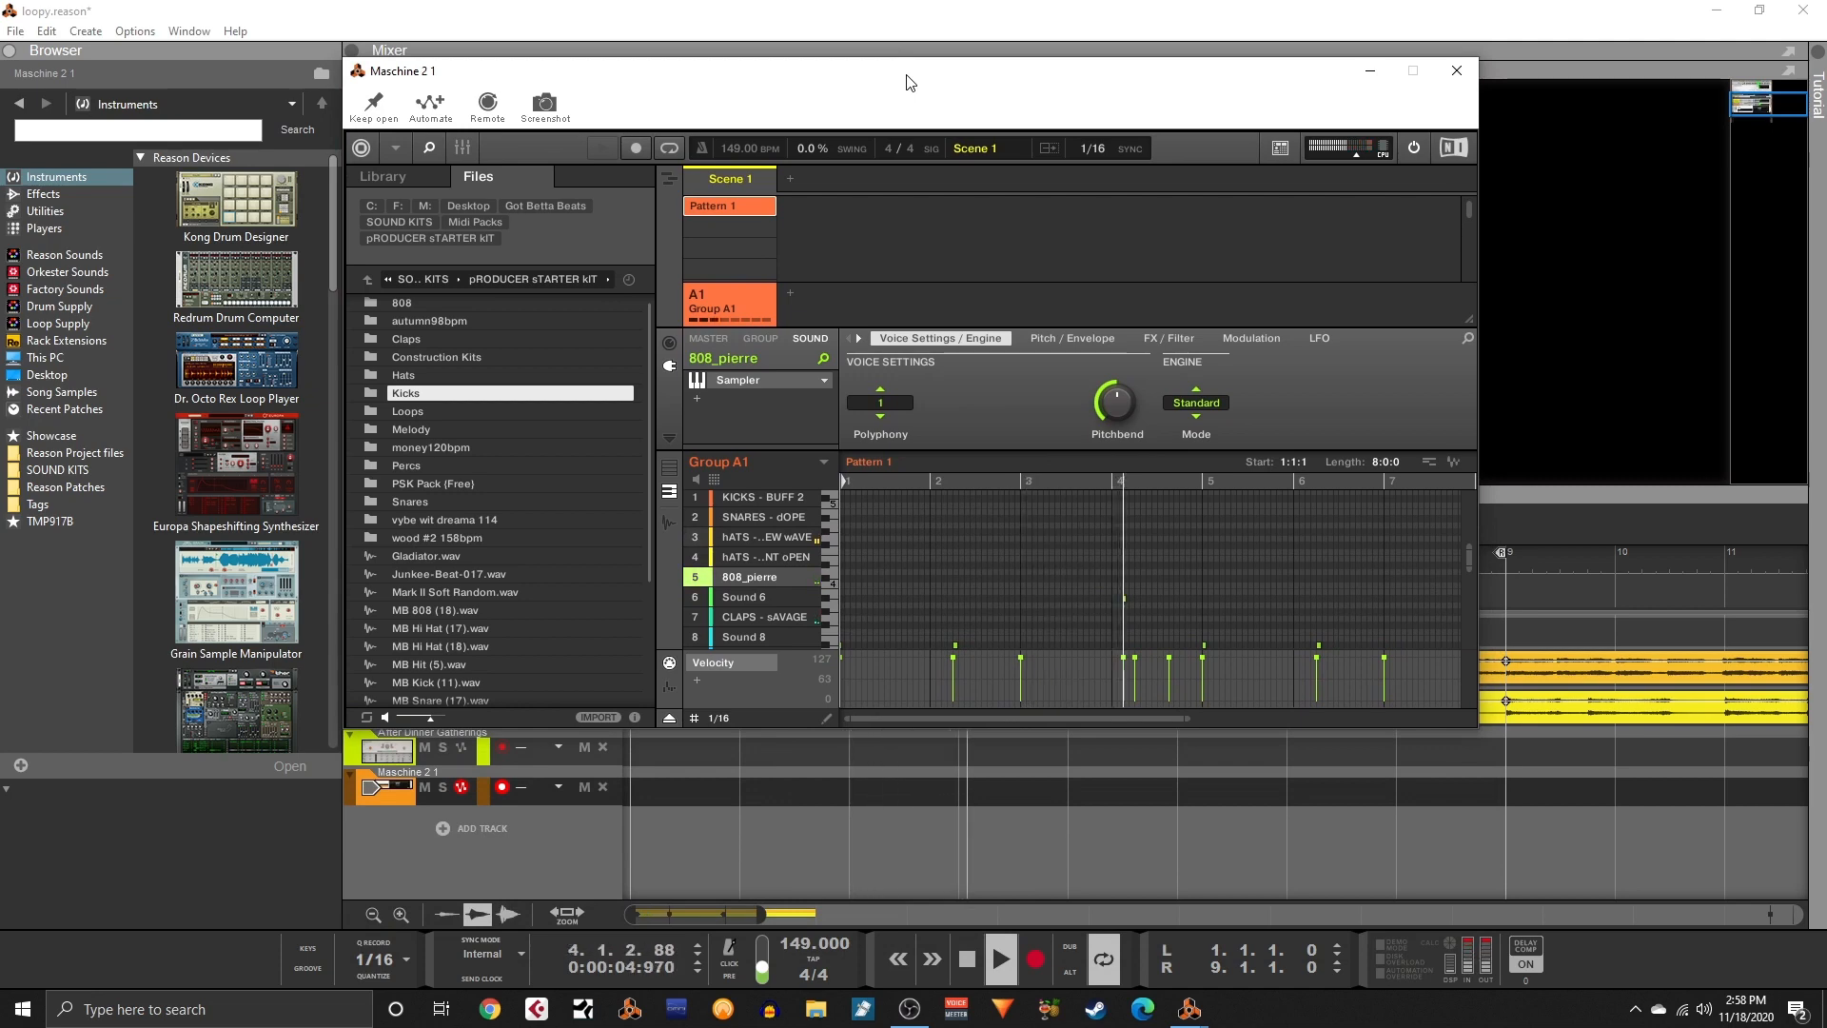
- Swap the Maschine 2 1 window for the HalfTime effect of the first Cymatics loop, audition it during playback, and close it
{"action": "left_click", "coordinate": [1456, 70]}
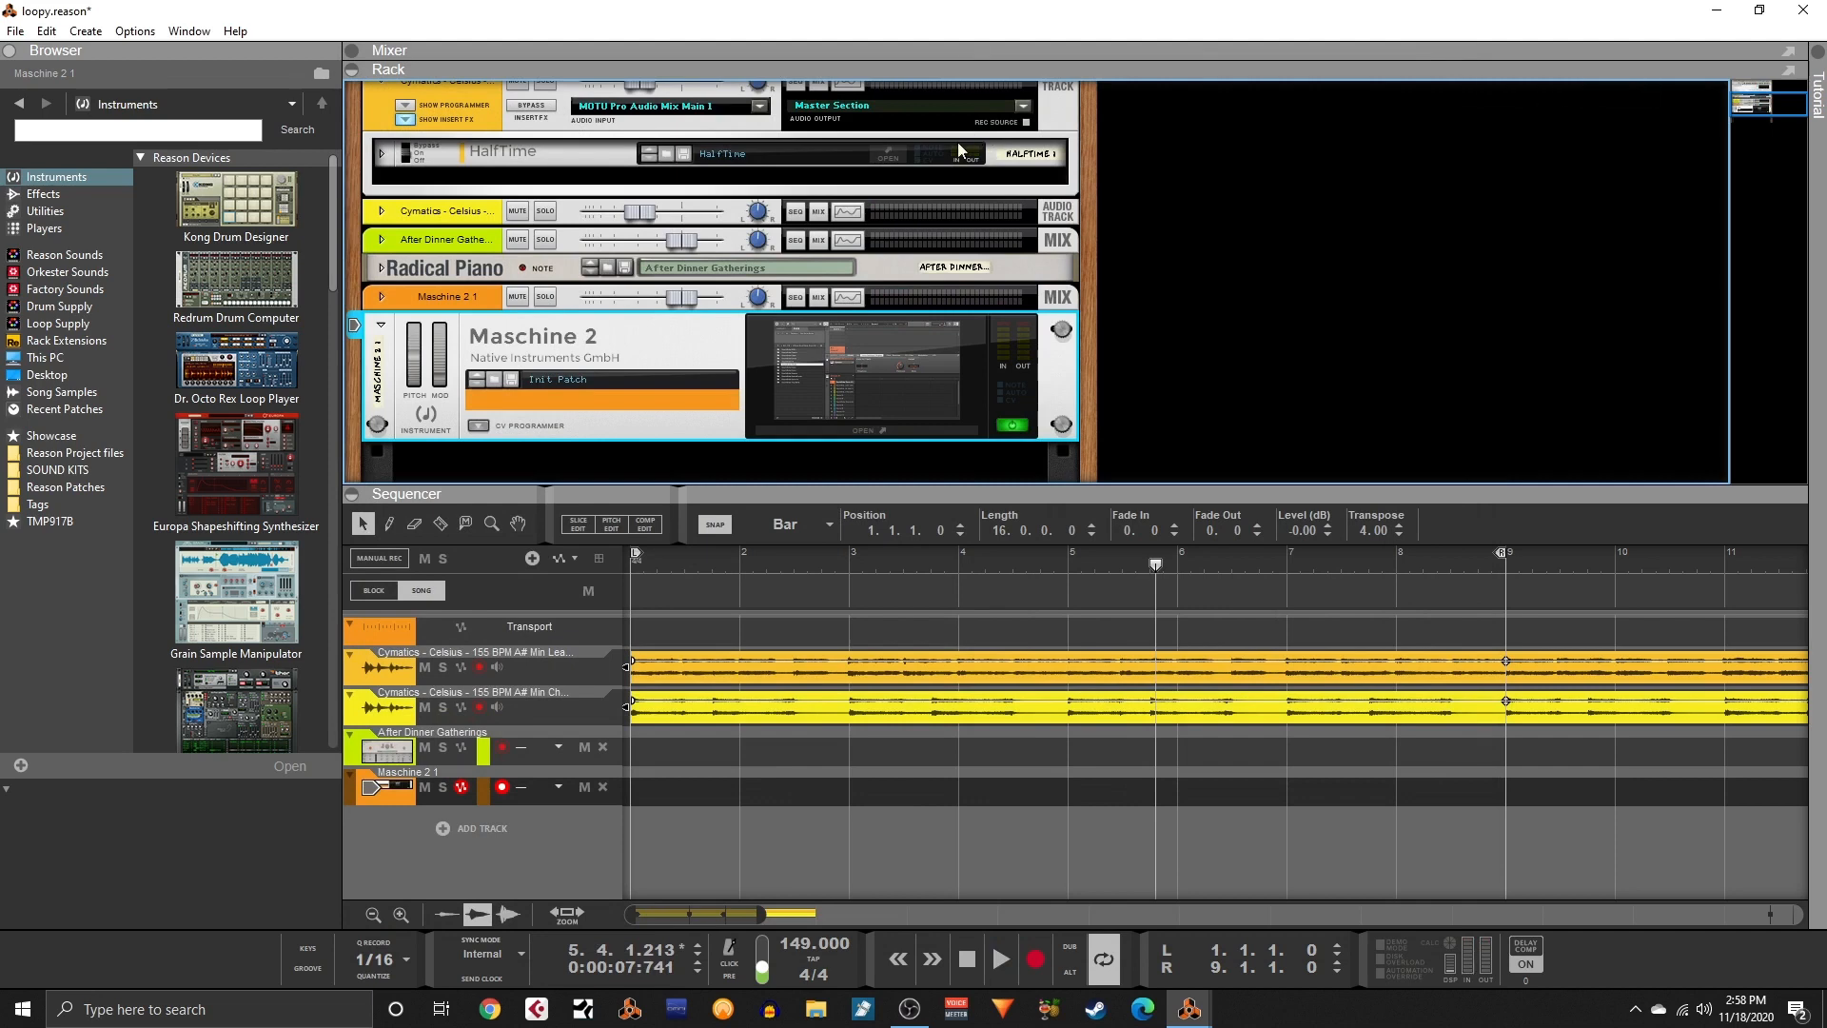
{"action": "left_click", "coordinate": [899, 152]}
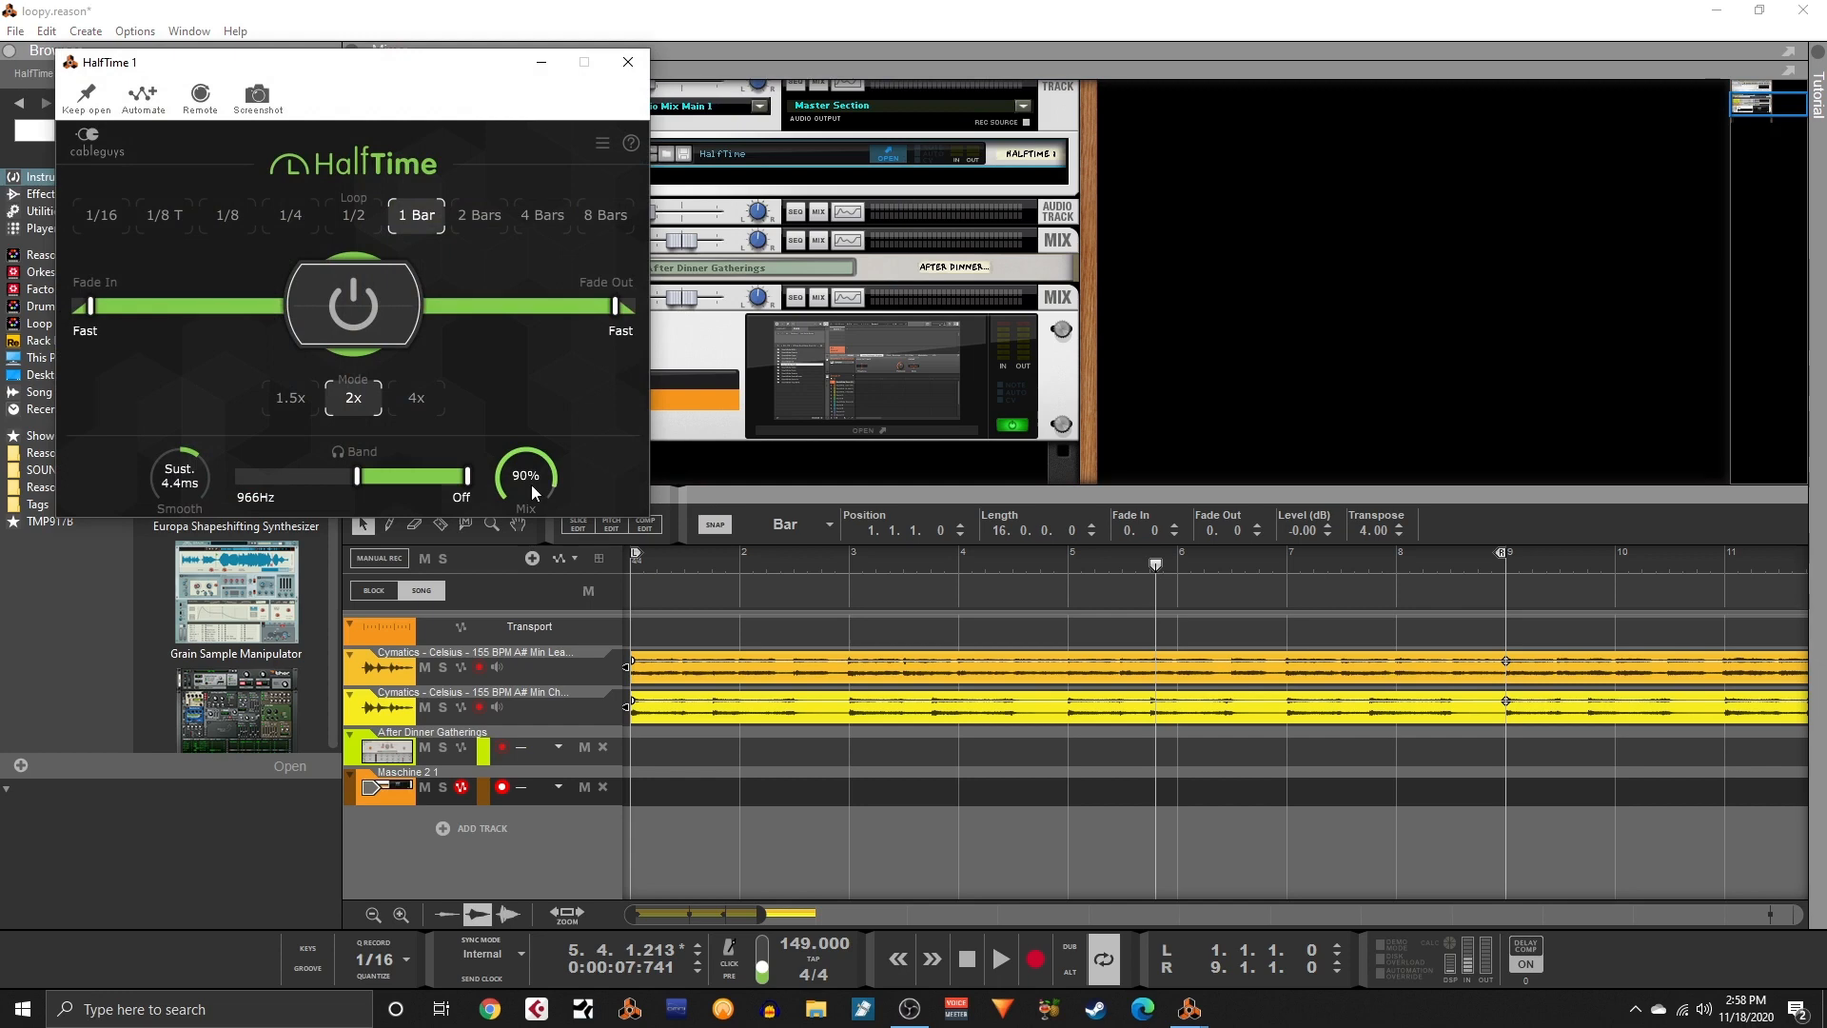
{"action": "key", "text": "space"}
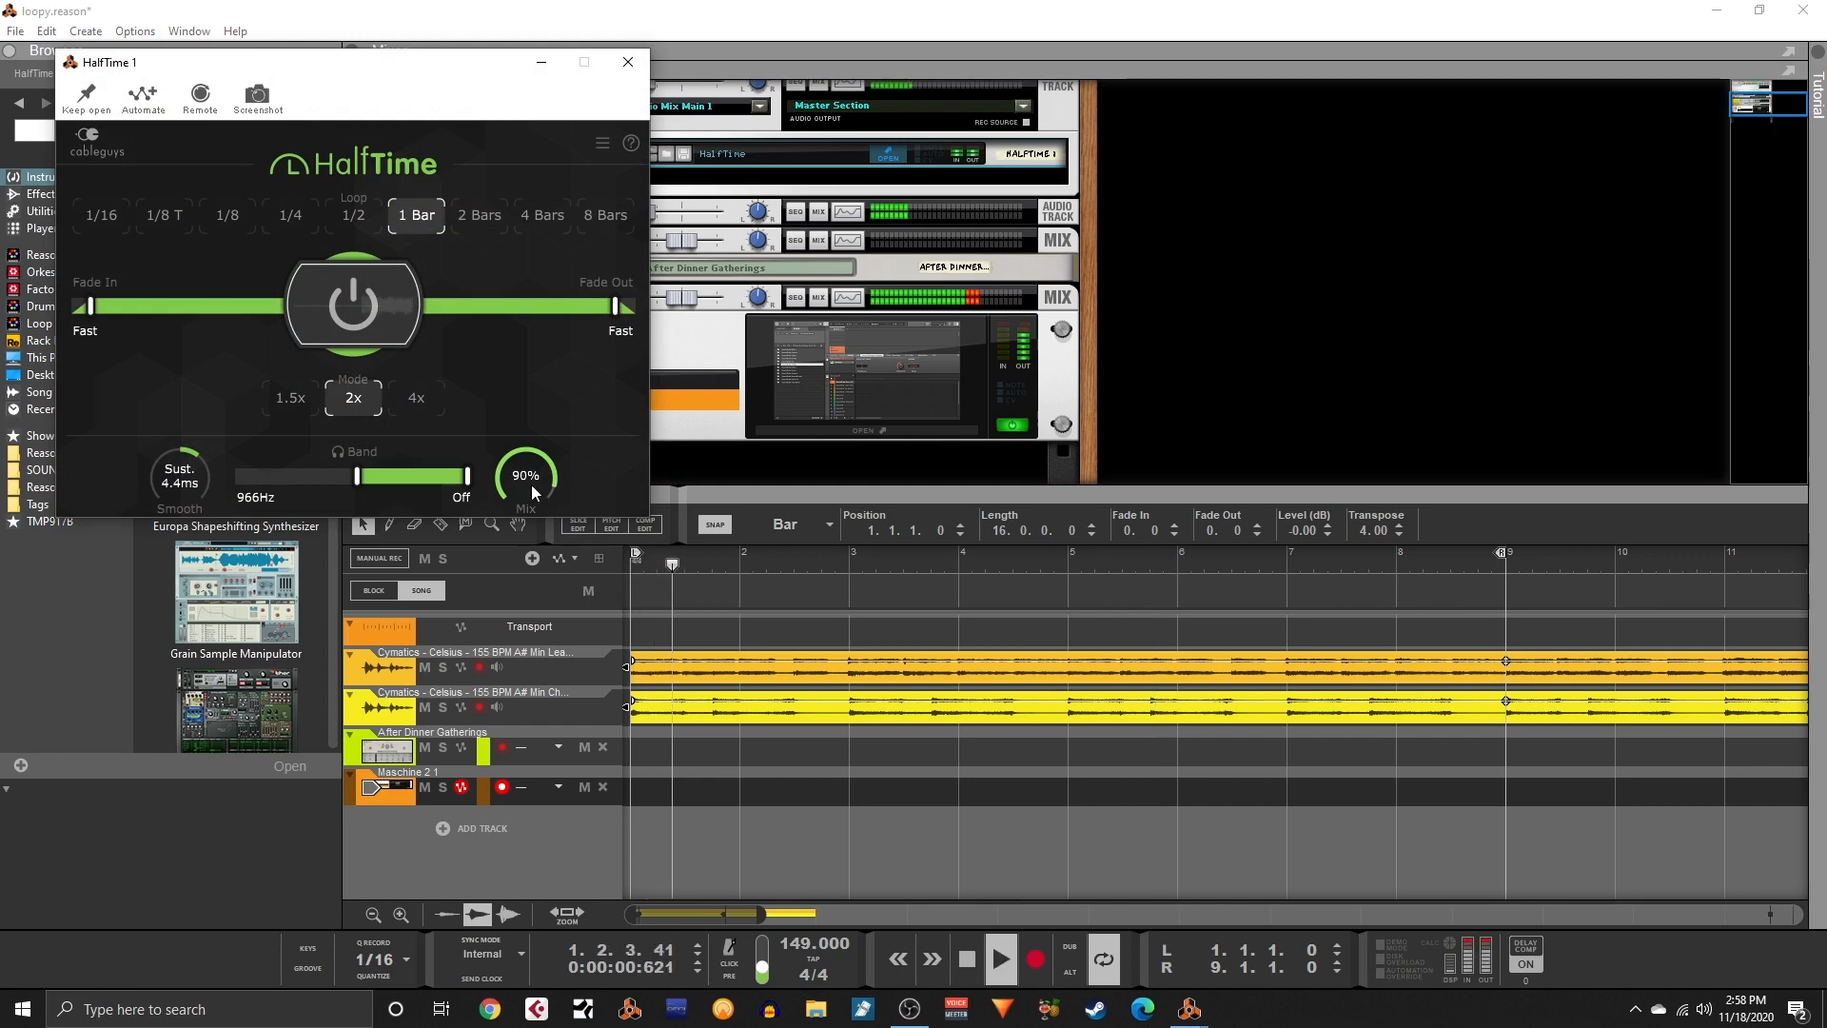
{"action": "left_click", "coordinate": [628, 71]}
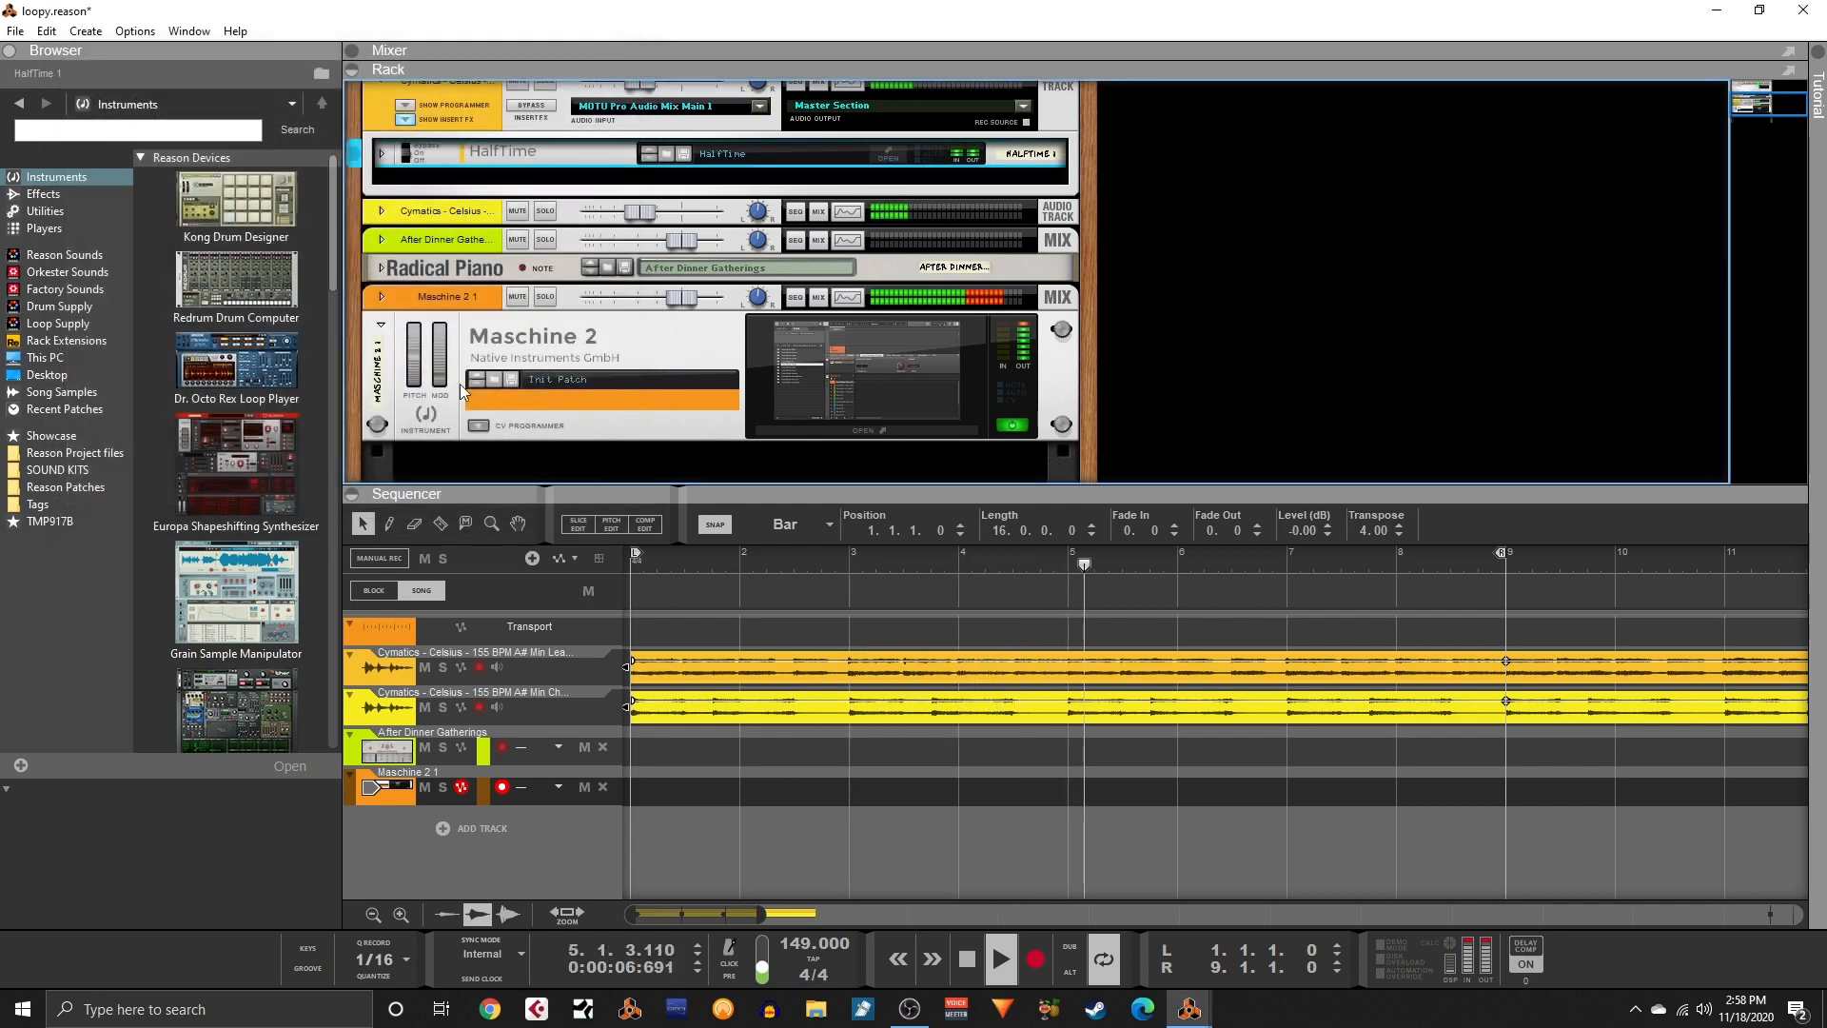
- Fold the Maschine 2 device in the rack, reopen its plugin window, and stop playback
{"action": "left_click", "coordinate": [381, 329]}
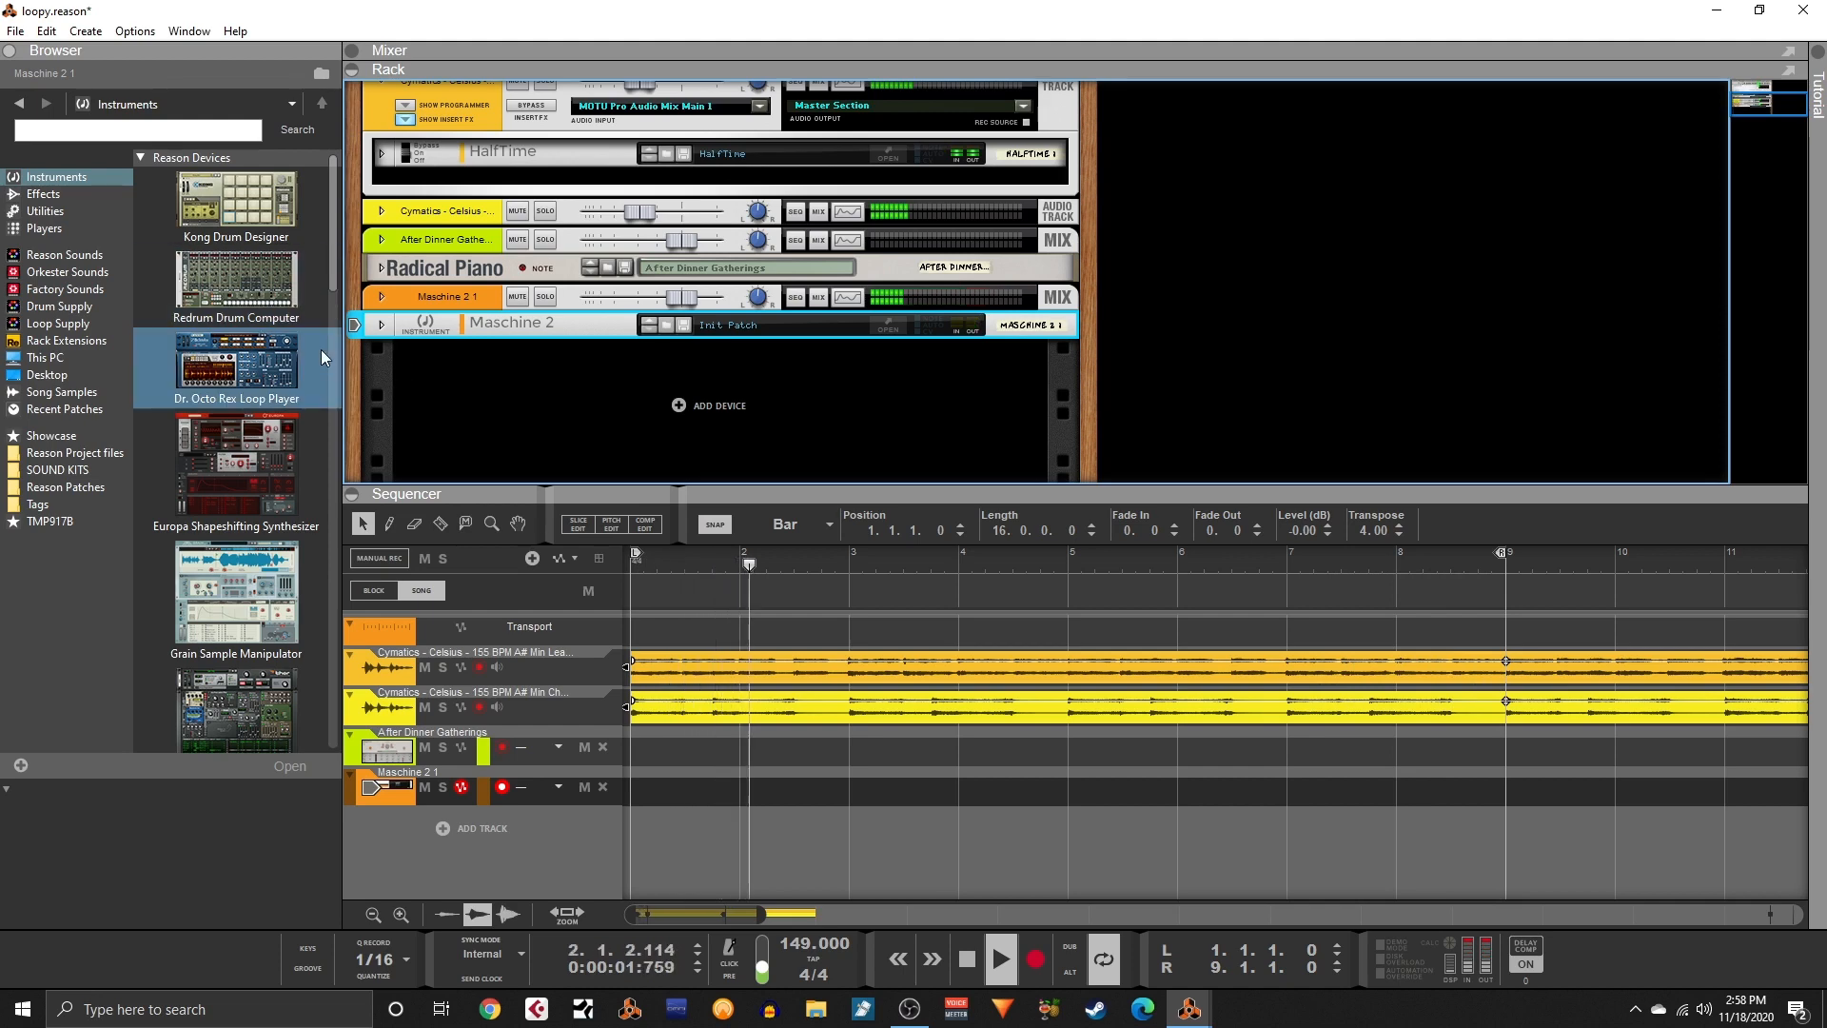
{"action": "left_click", "coordinate": [884, 330]}
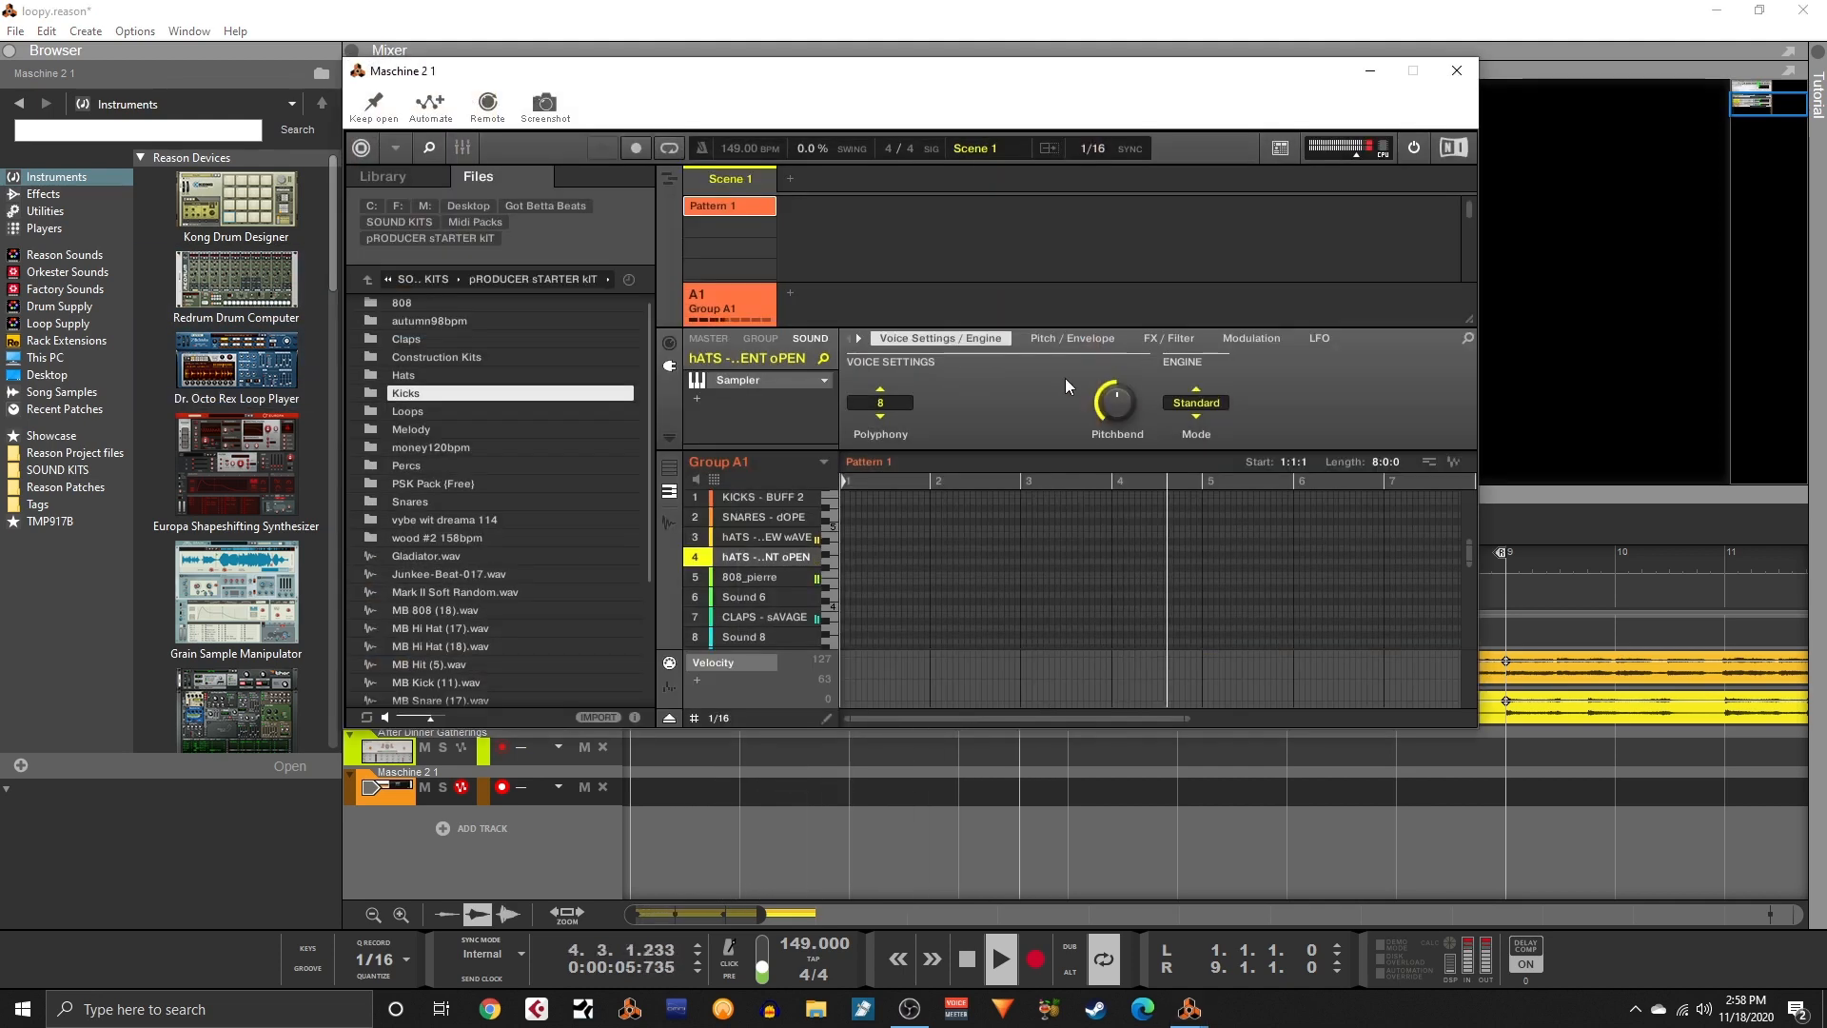
{"action": "key", "text": "space"}
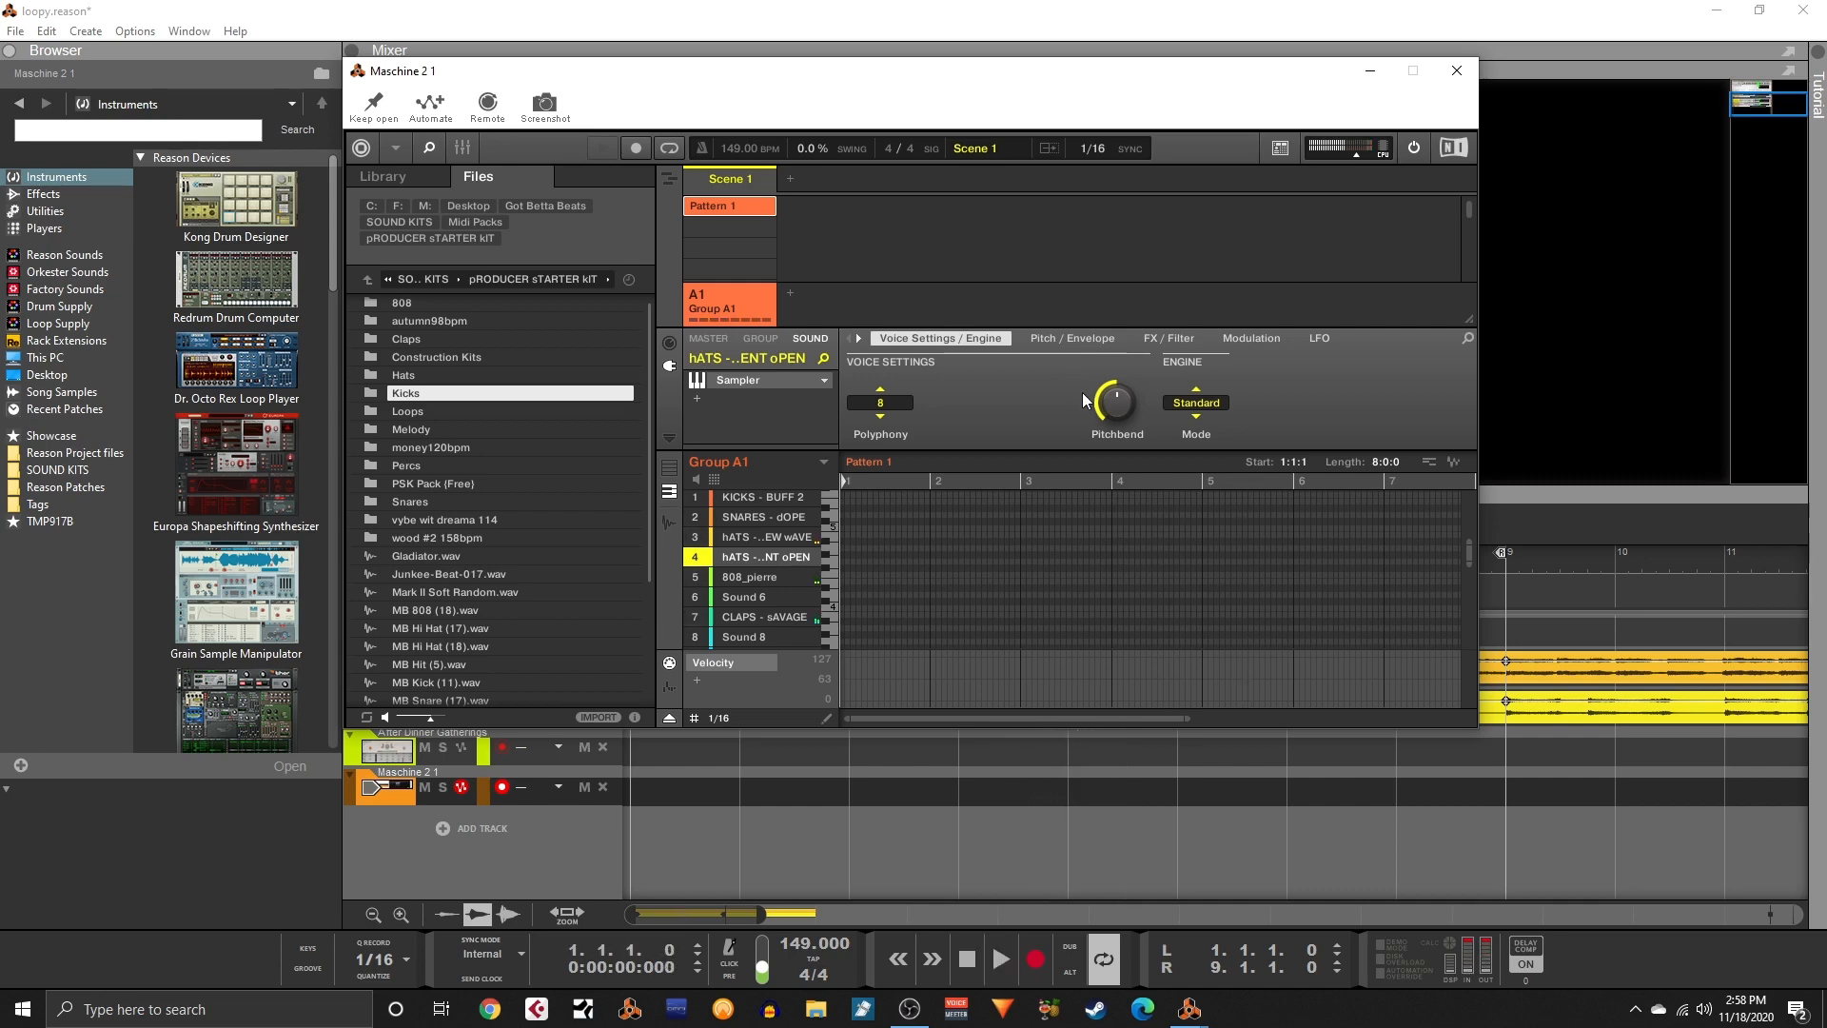
- Switch the open hat sampler's envelope type from One-shot to AHD and adjust its hold and decay
{"action": "left_click", "coordinate": [1060, 338]}
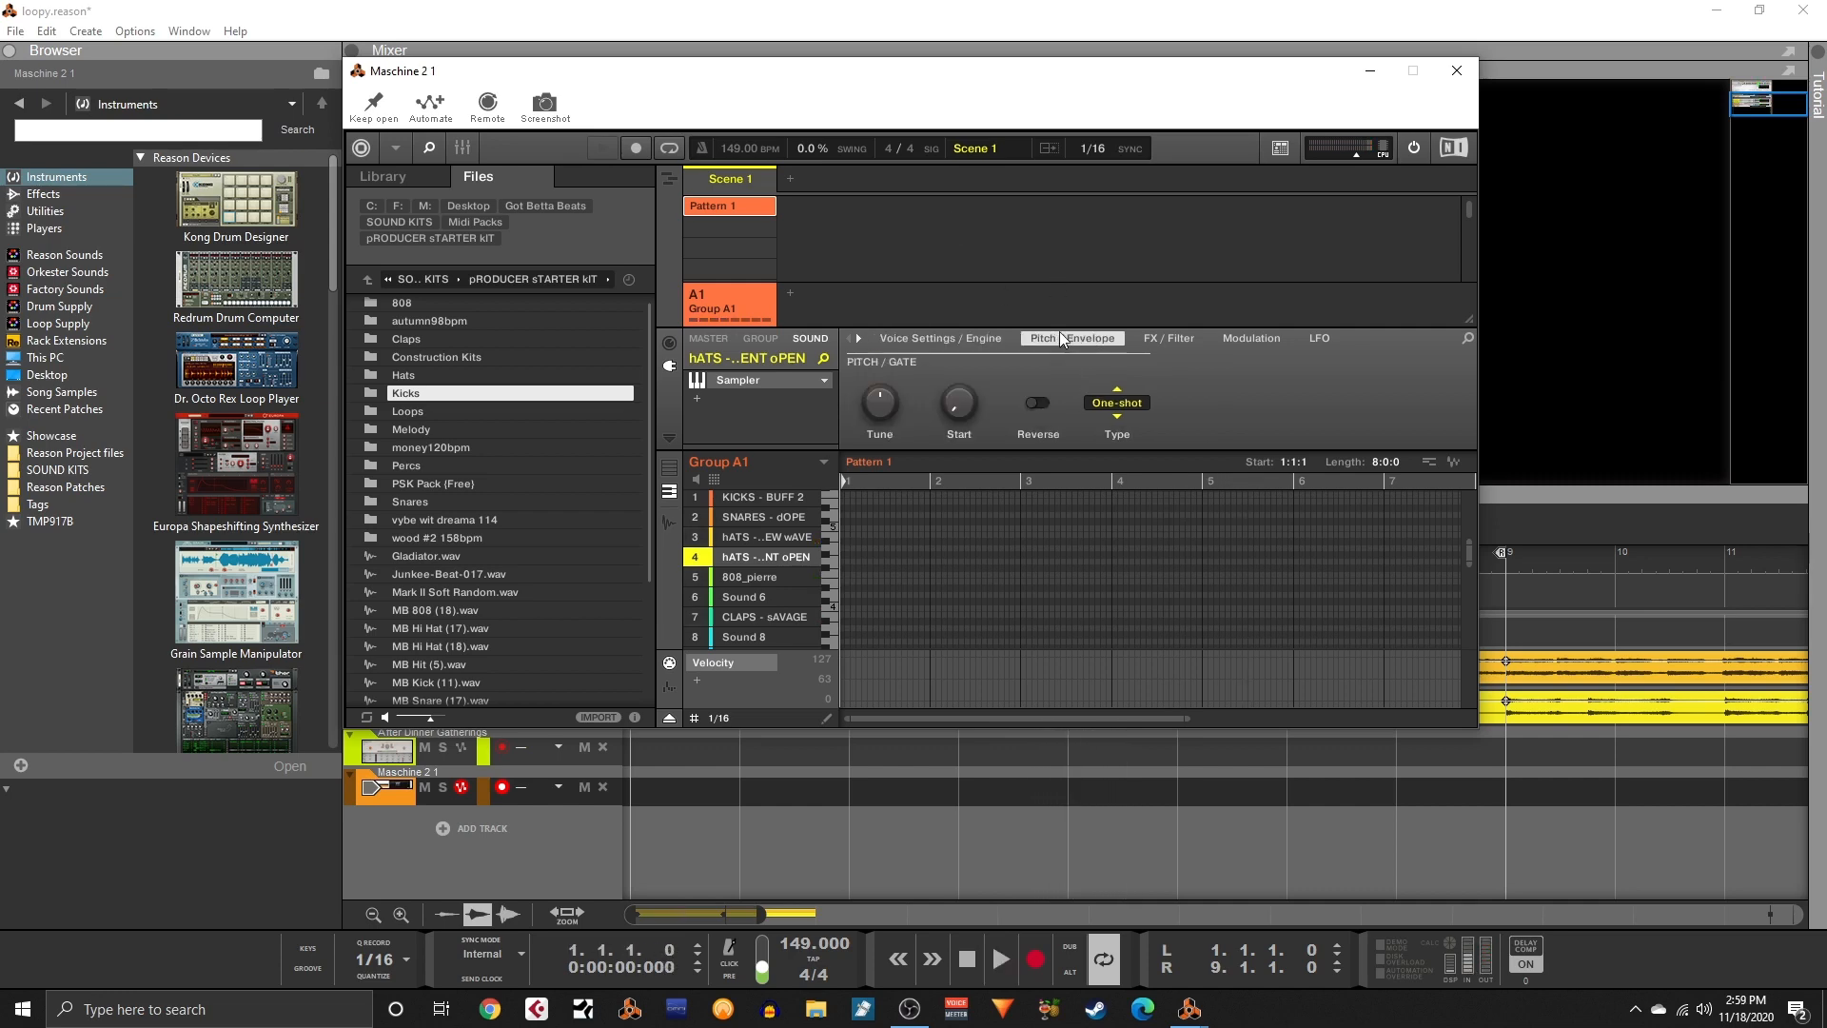
{"action": "left_click", "coordinate": [1135, 417]}
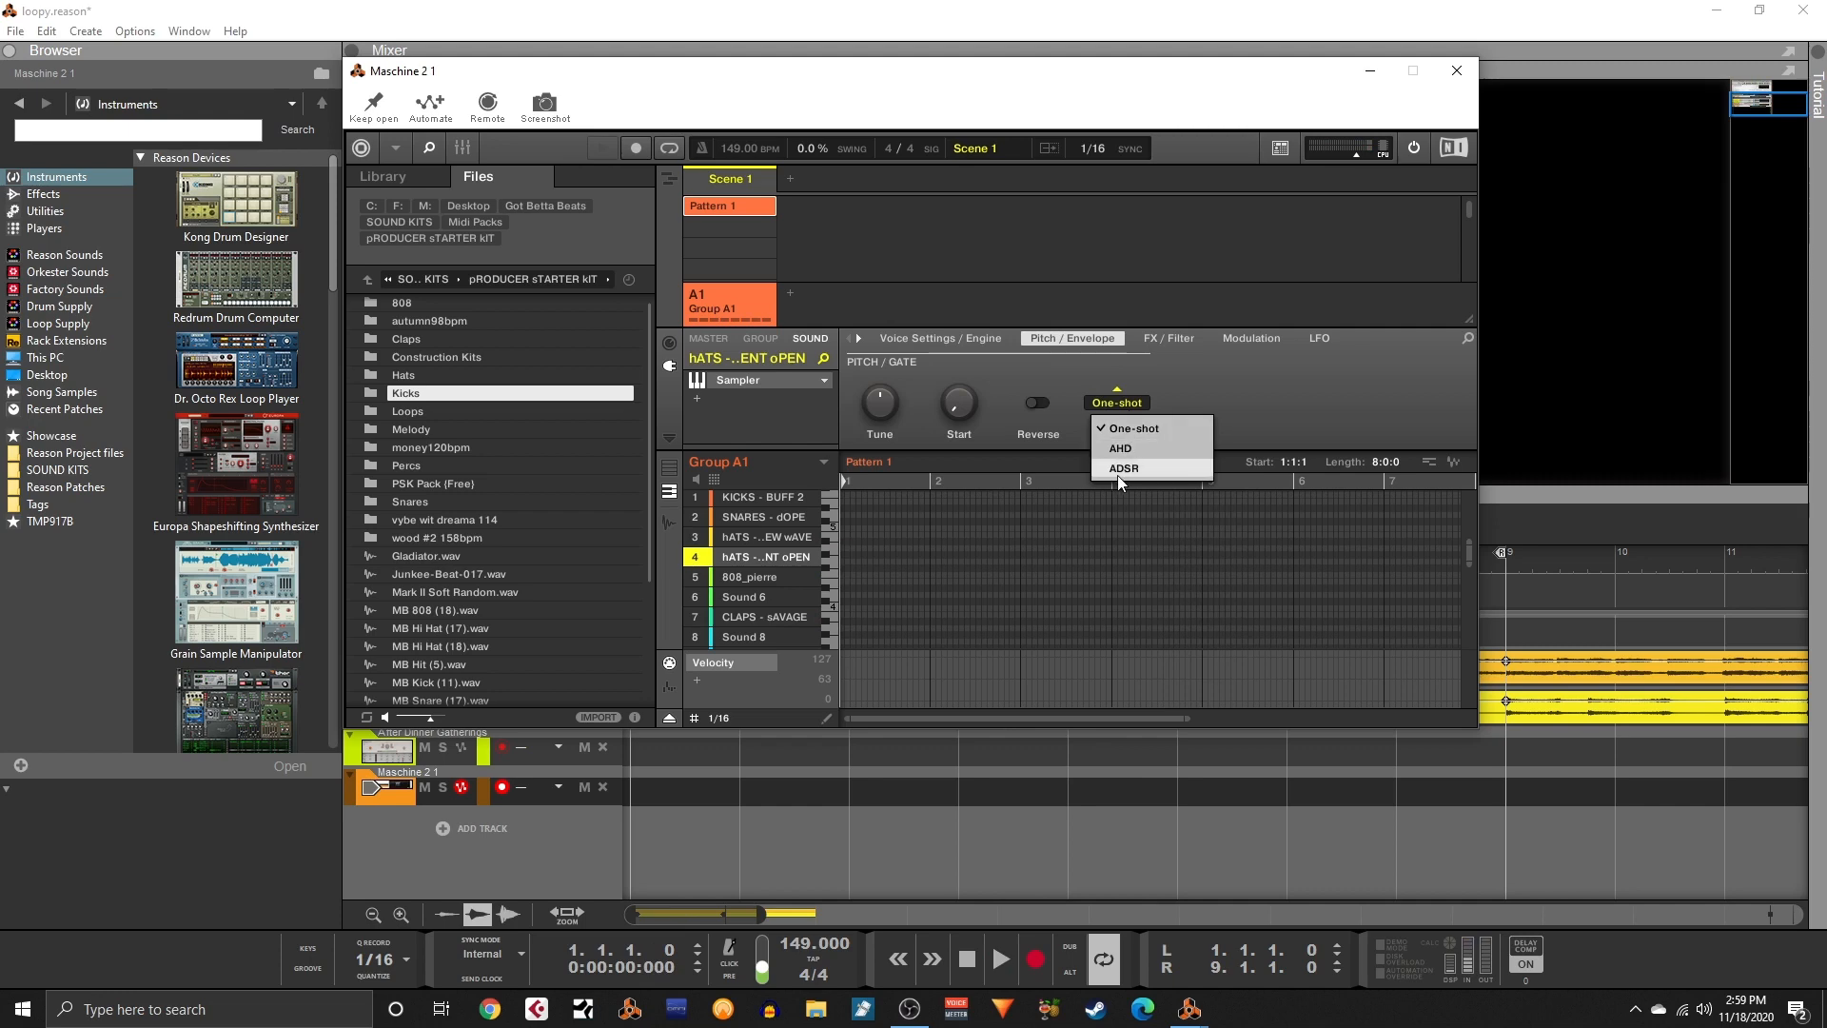
{"action": "left_click", "coordinate": [1167, 440]}
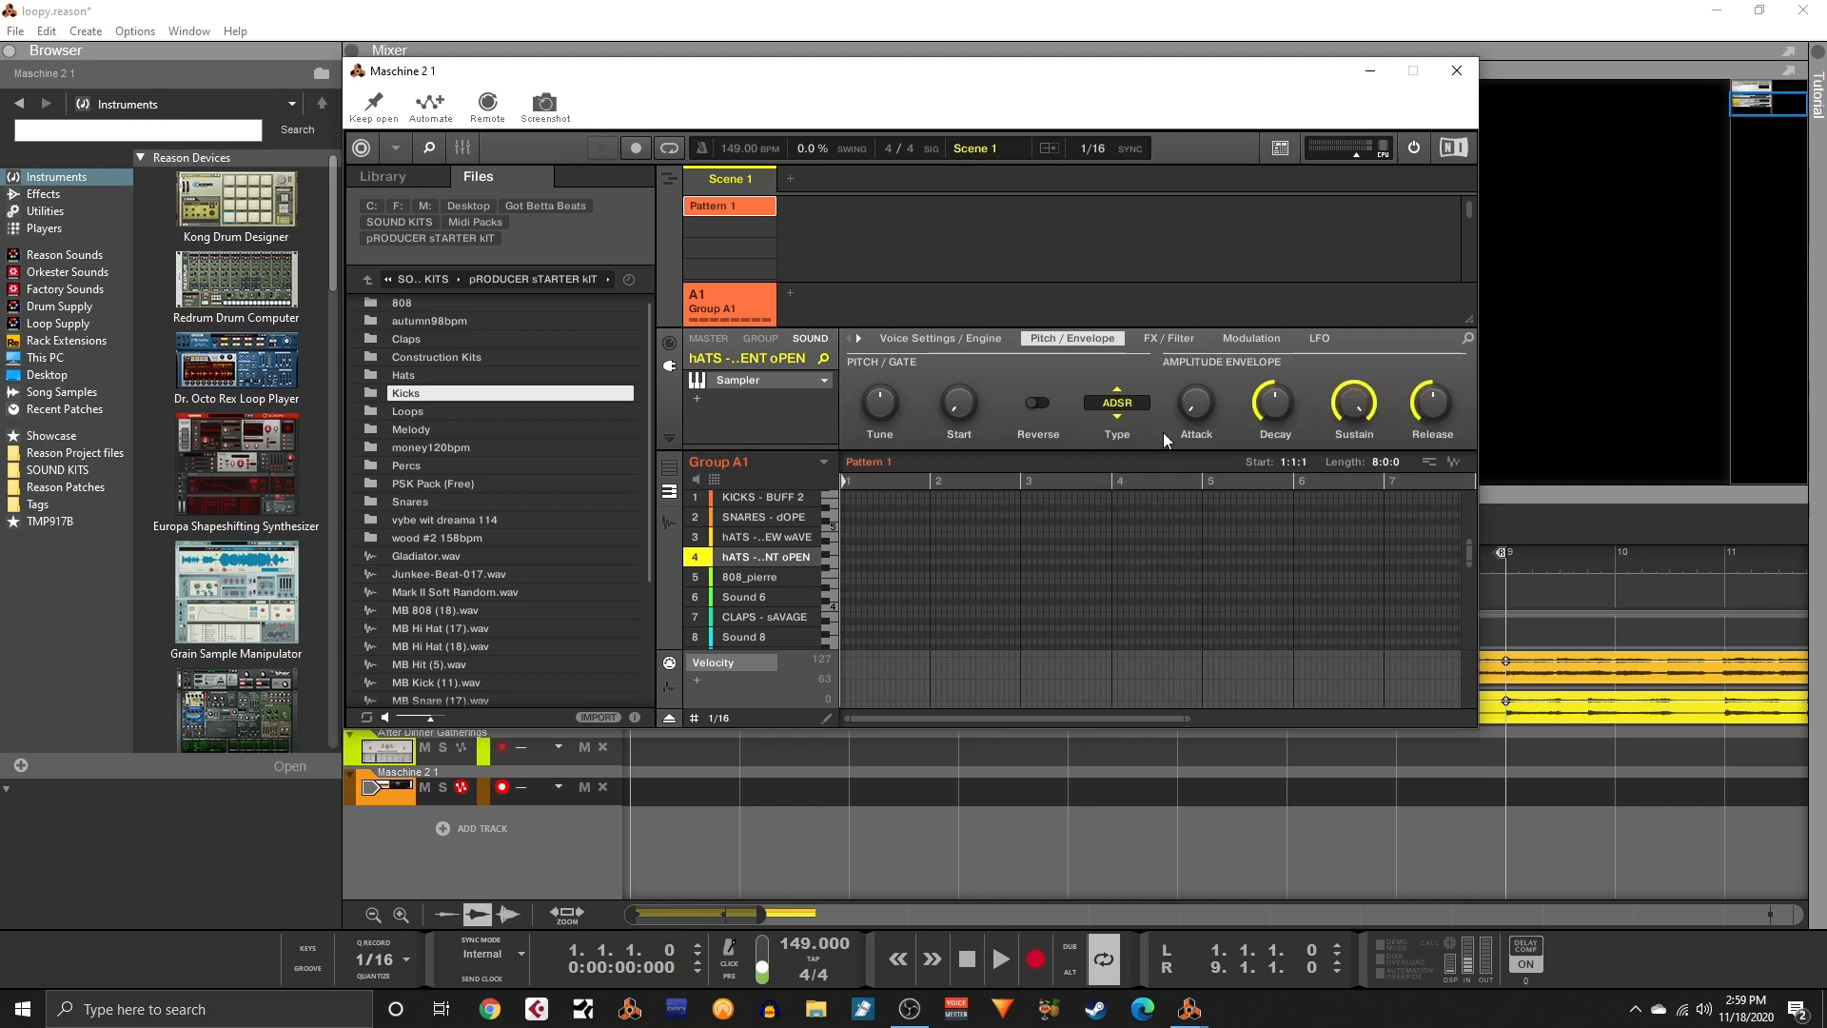
{"action": "left_click", "coordinate": [1100, 418]}
{"action": "left_click", "coordinate": [1118, 467]}
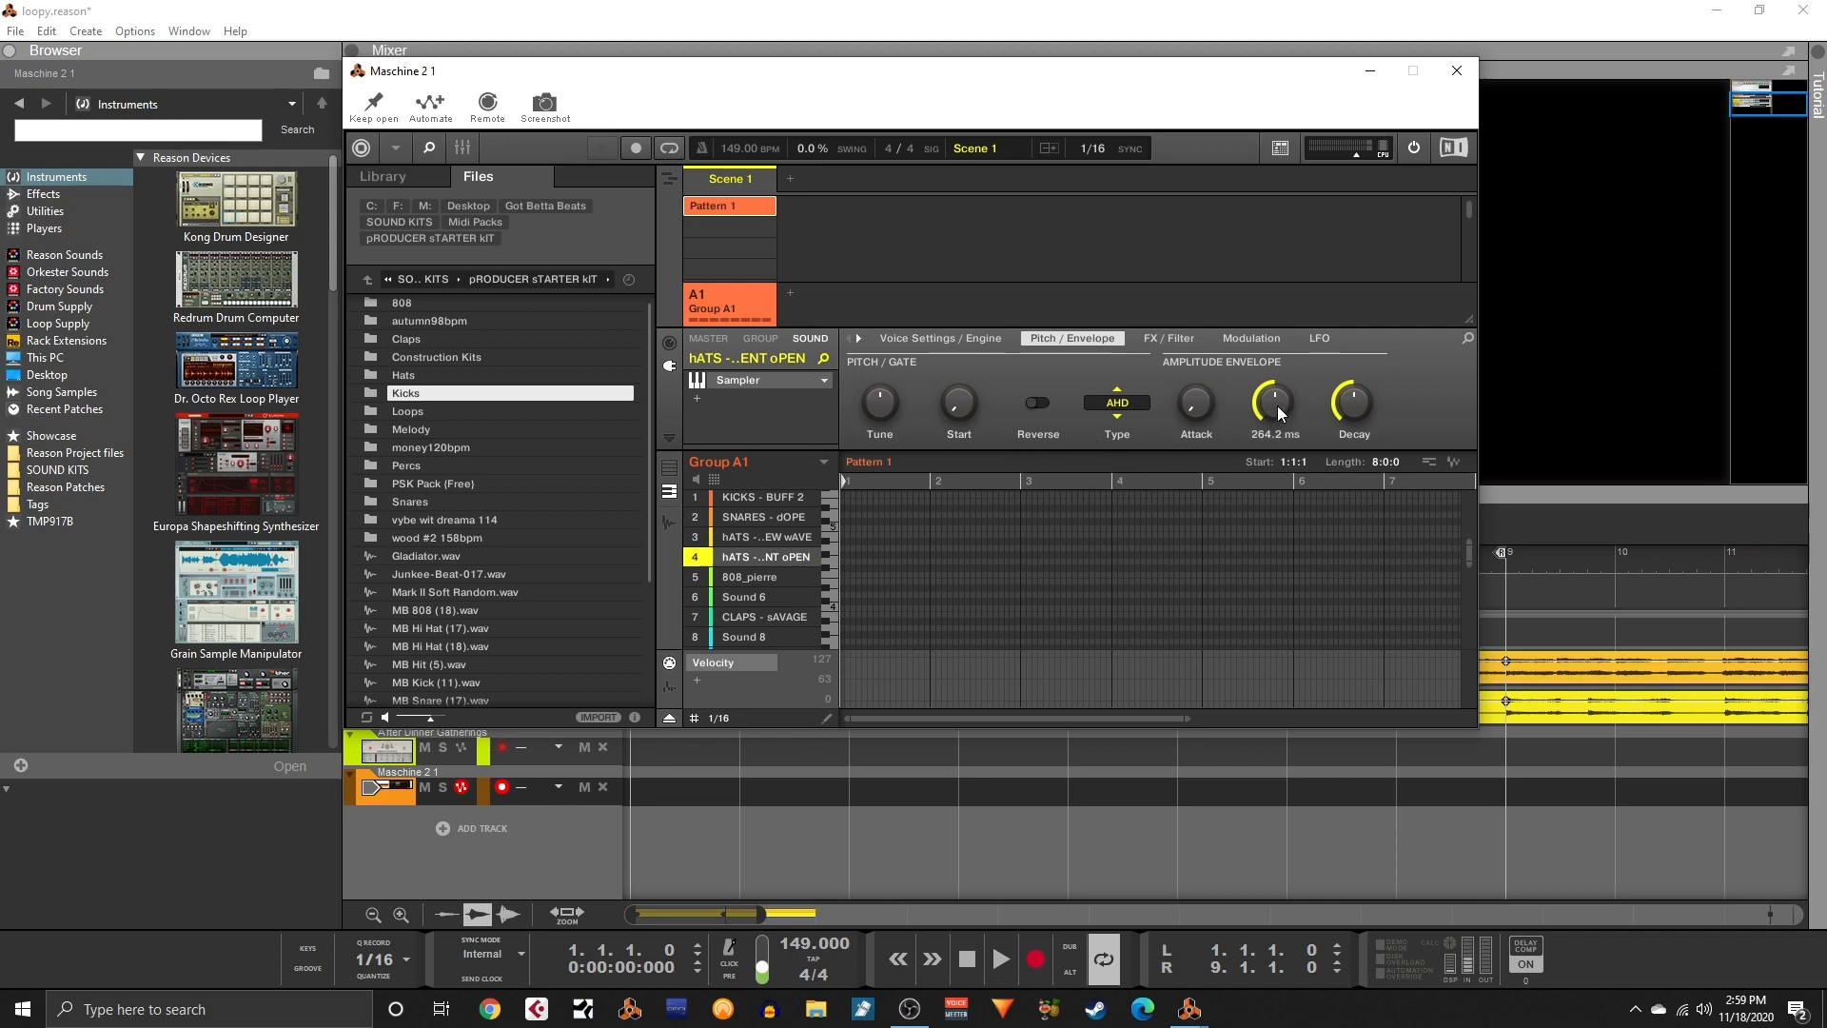
{"action": "left_click_drag", "start_coordinate": [1277, 406], "coordinate": [1278, 438]}
- Try recording a take of open hat hits into Pattern 1, and undo it
{"action": "key", "text": "space"}
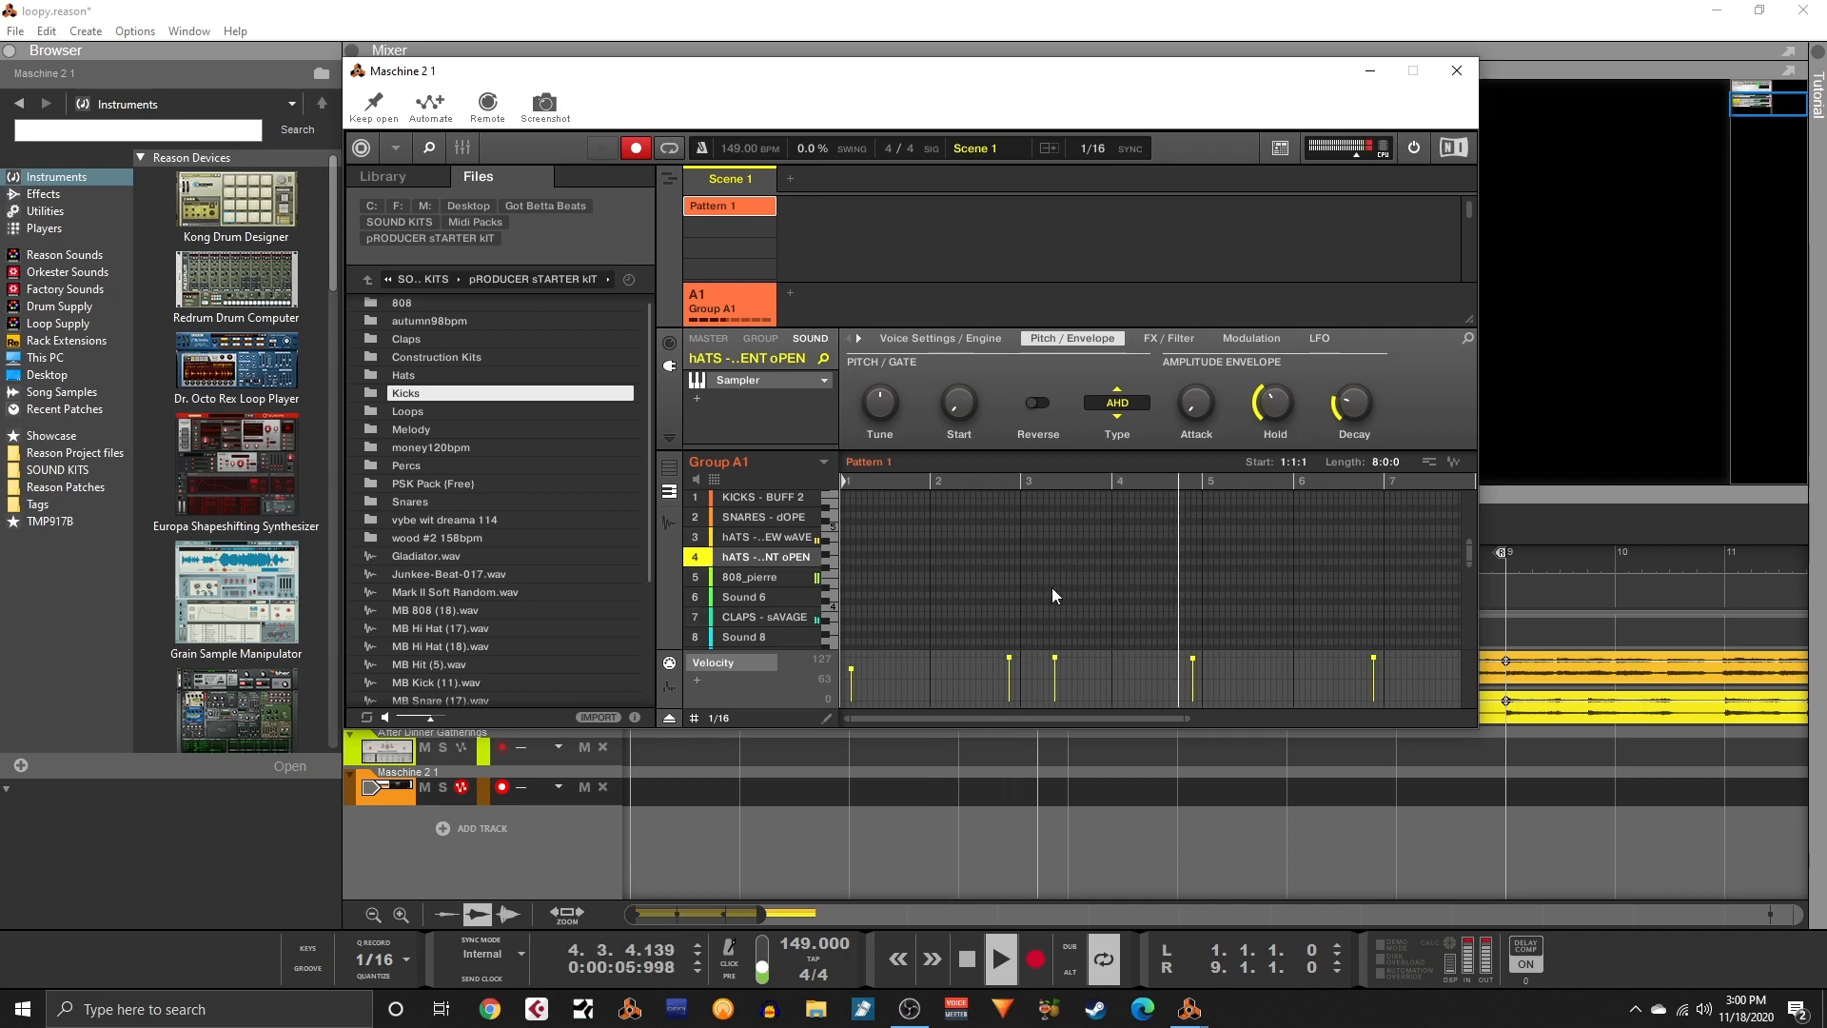
{"action": "key", "text": "space"}
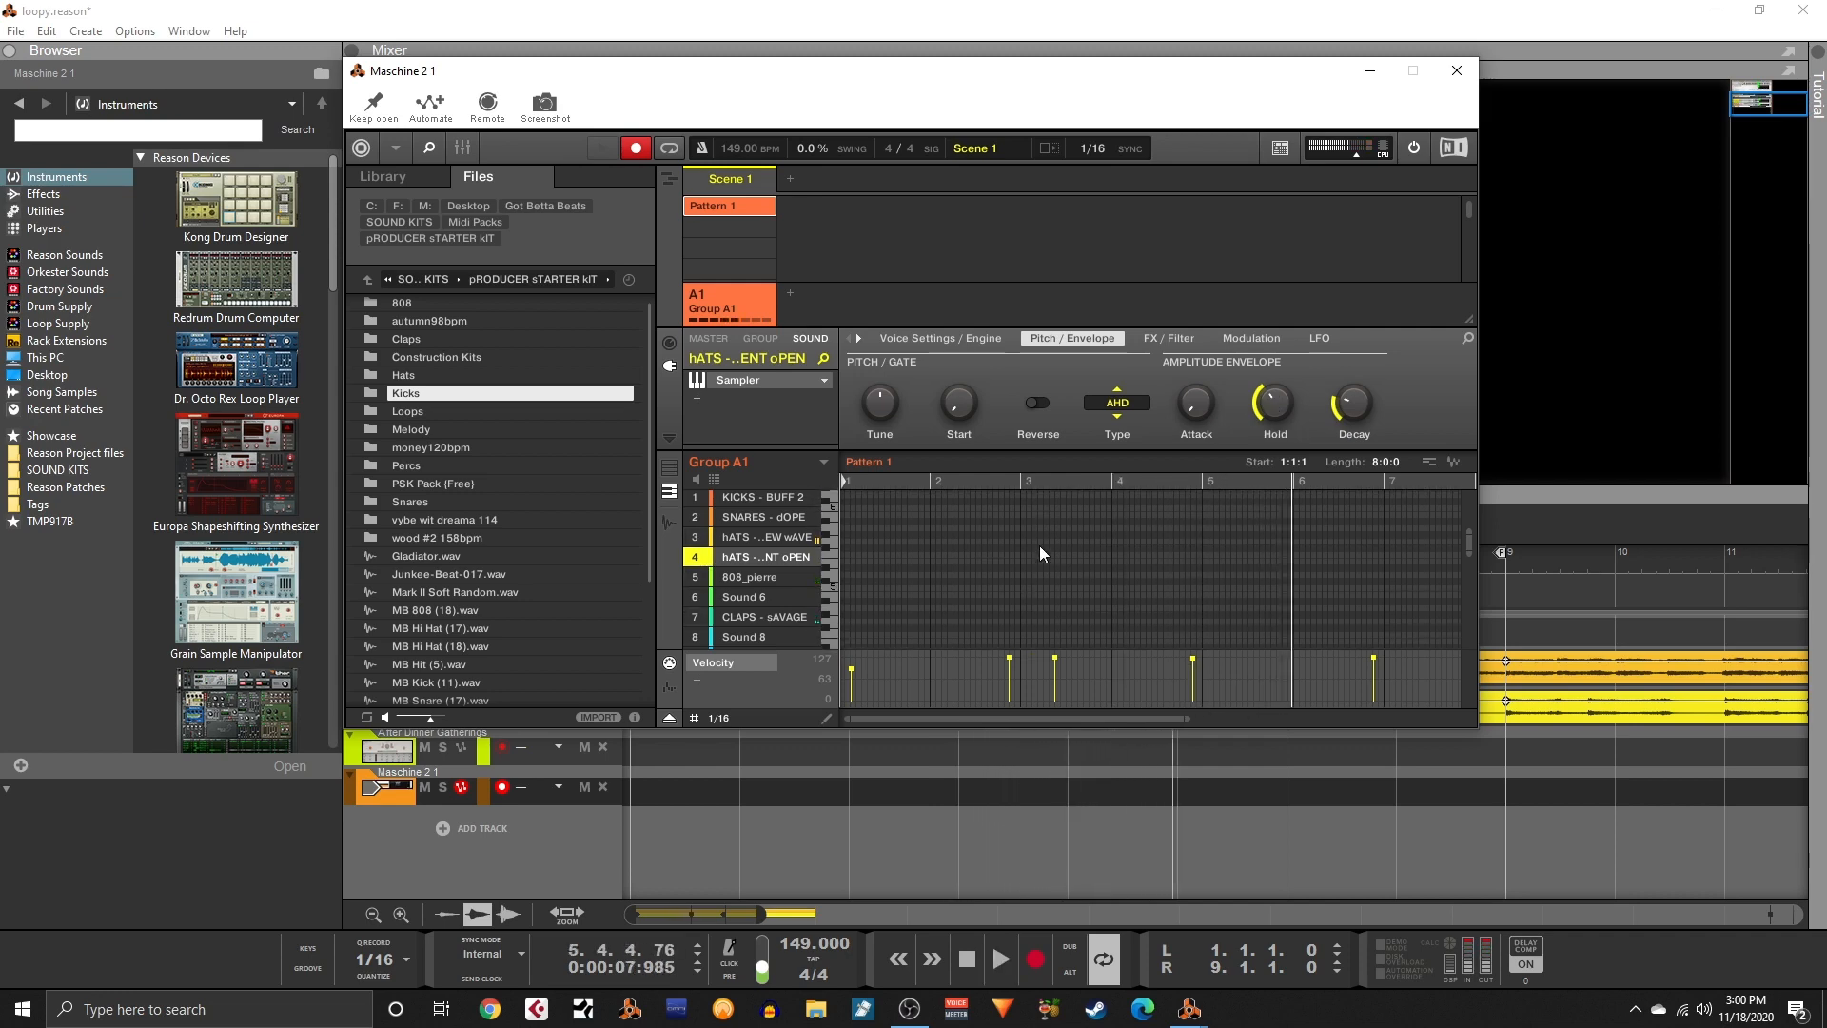
{"action": "key", "text": "ctrl+z"}
{"action": "key", "text": "ctrl+z"}
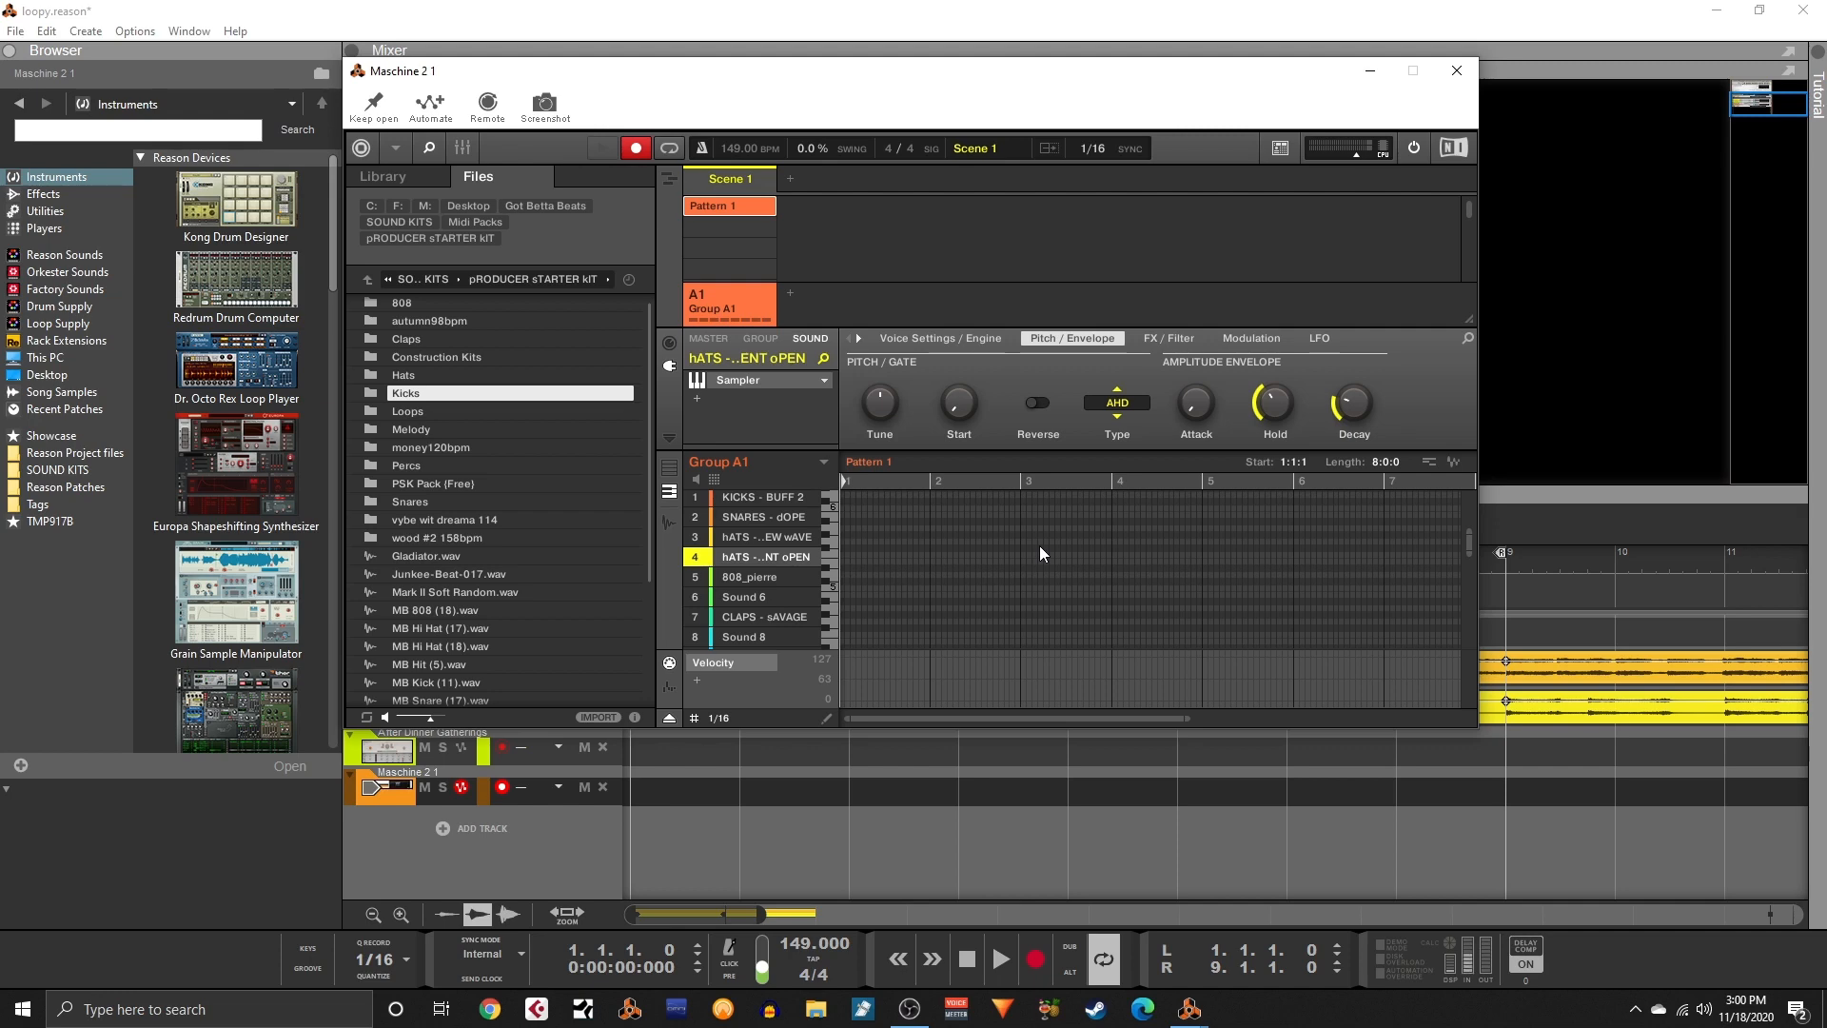
- Record open hat hits into Pattern 1 during playback and delete the second hit in bar 1
{"action": "key", "text": "space"}
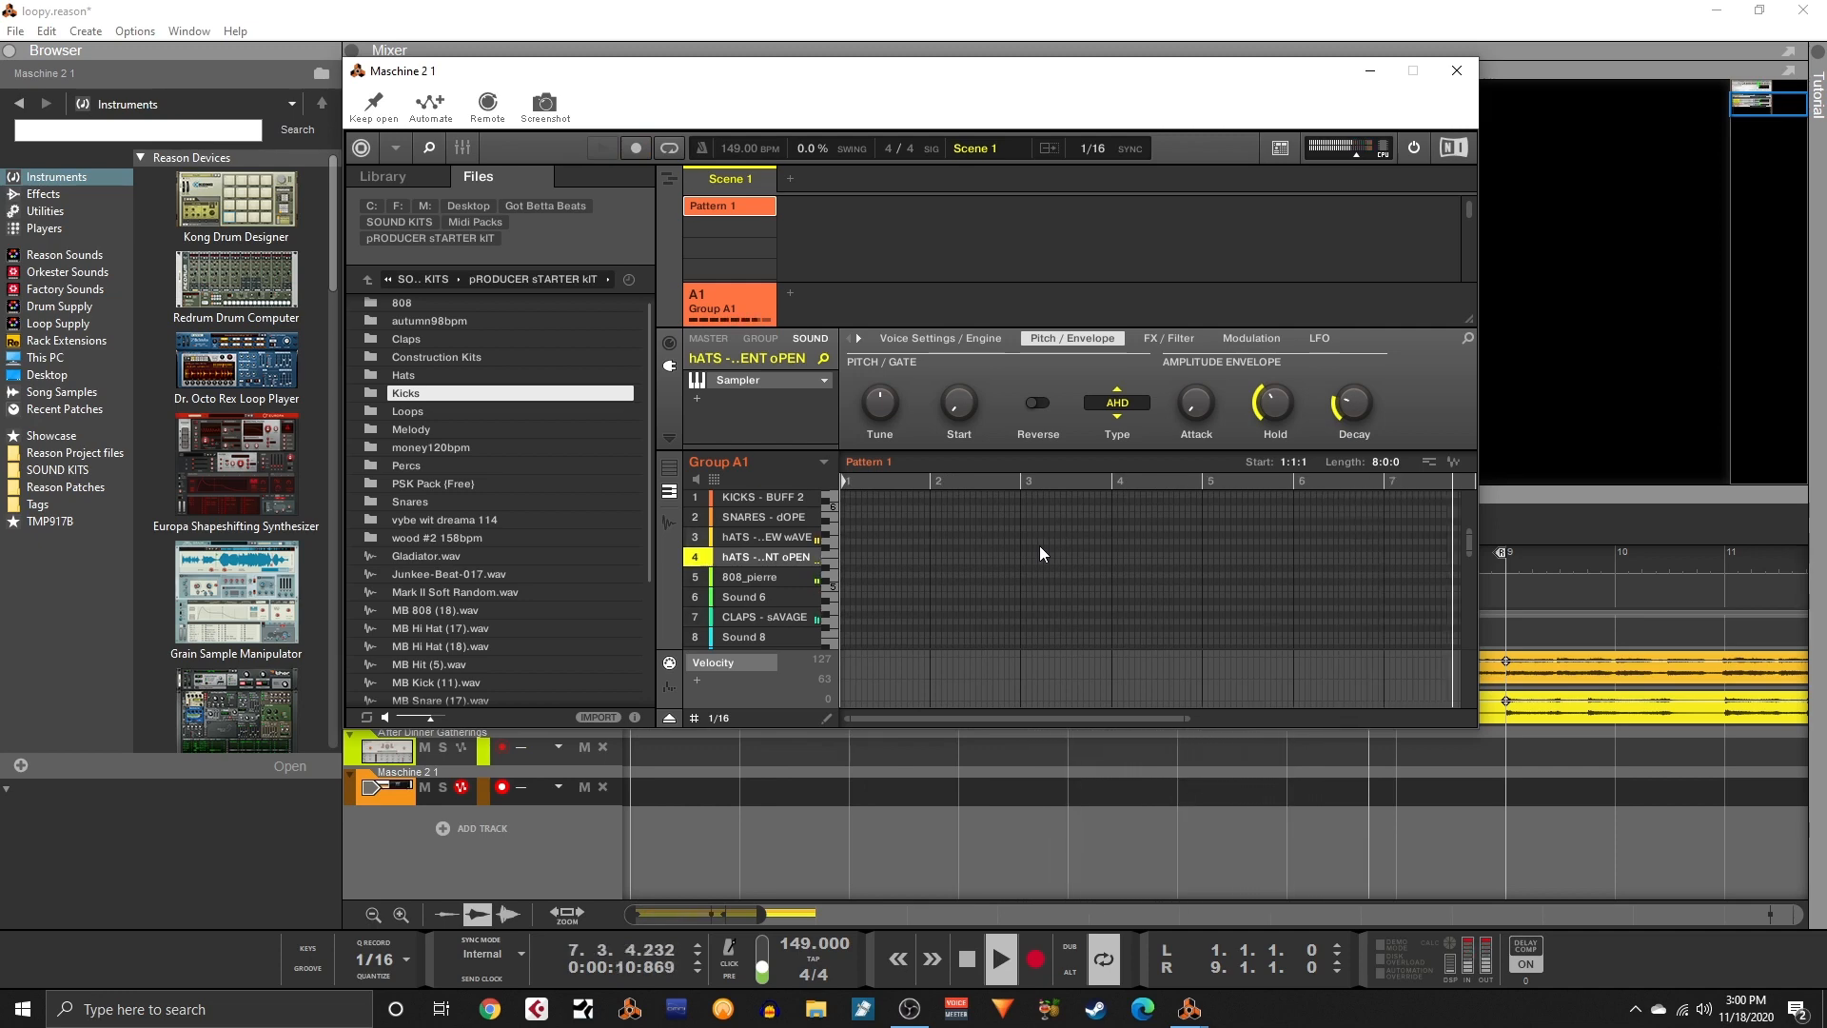
{"action": "key", "text": "r"}
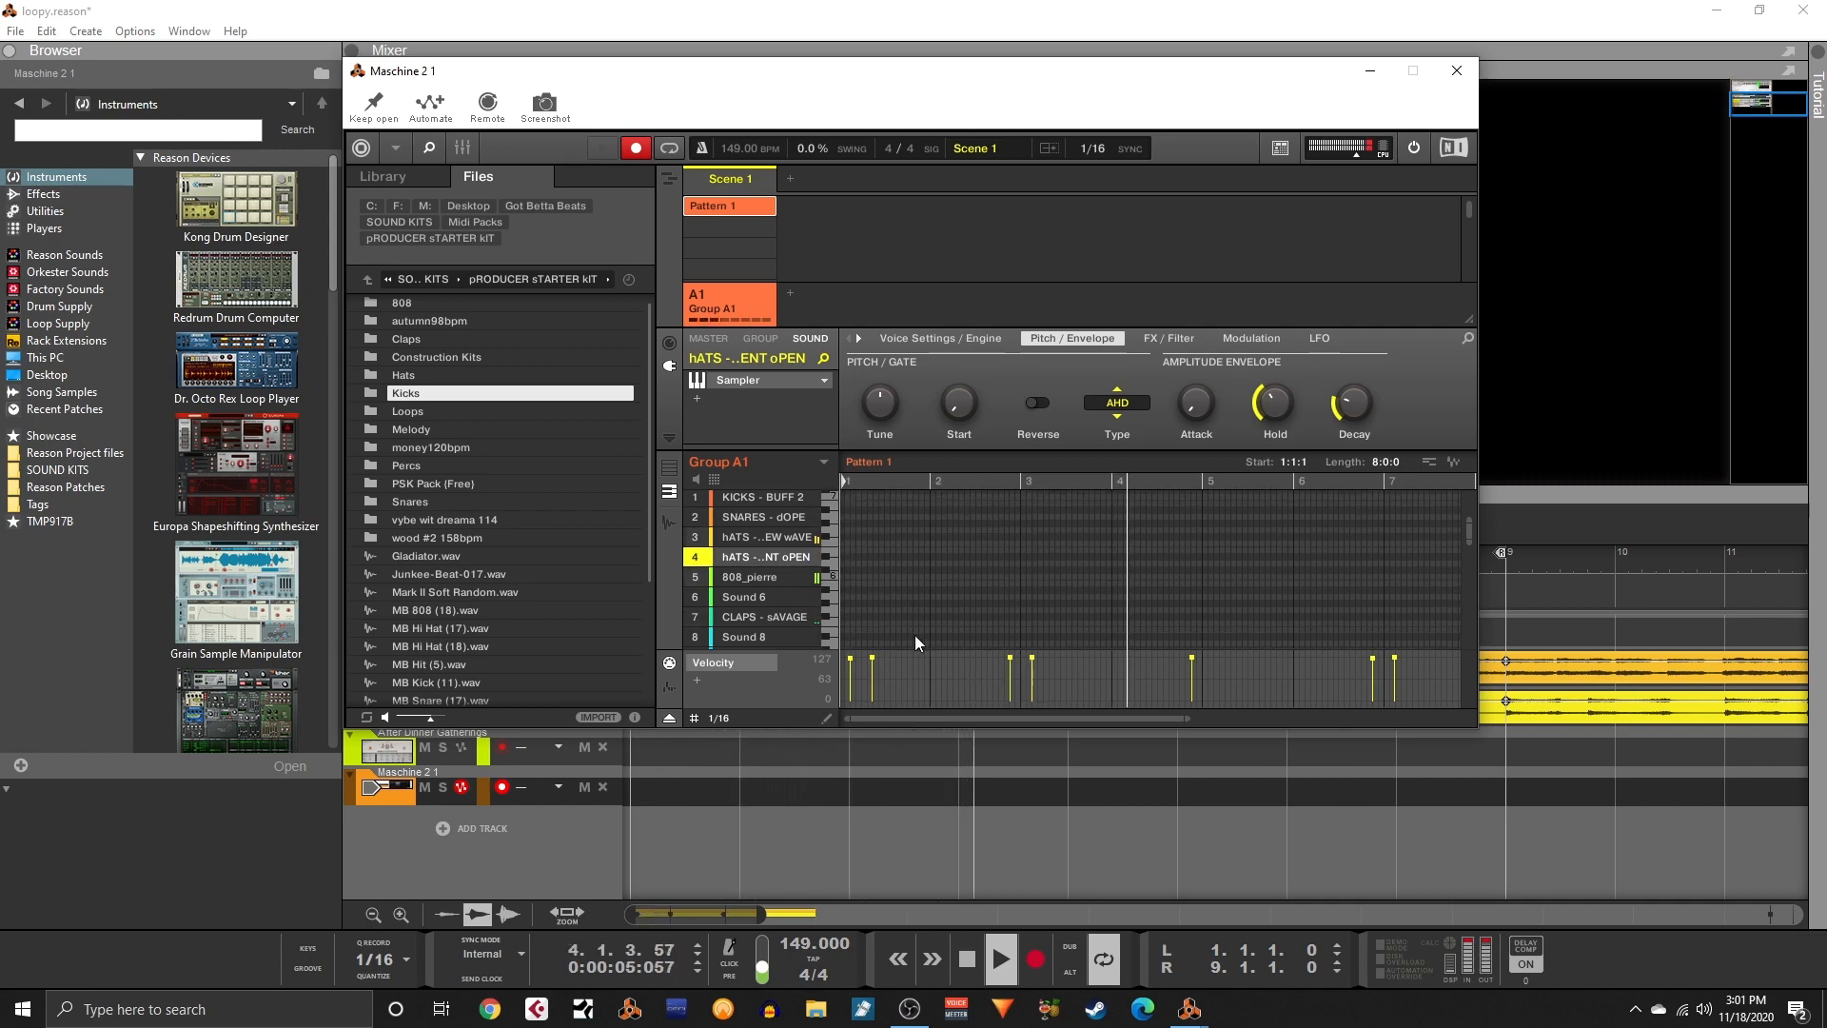
{"action": "scroll", "coordinate": [899, 571], "scroll_direction": "down", "scroll_amount": 4}
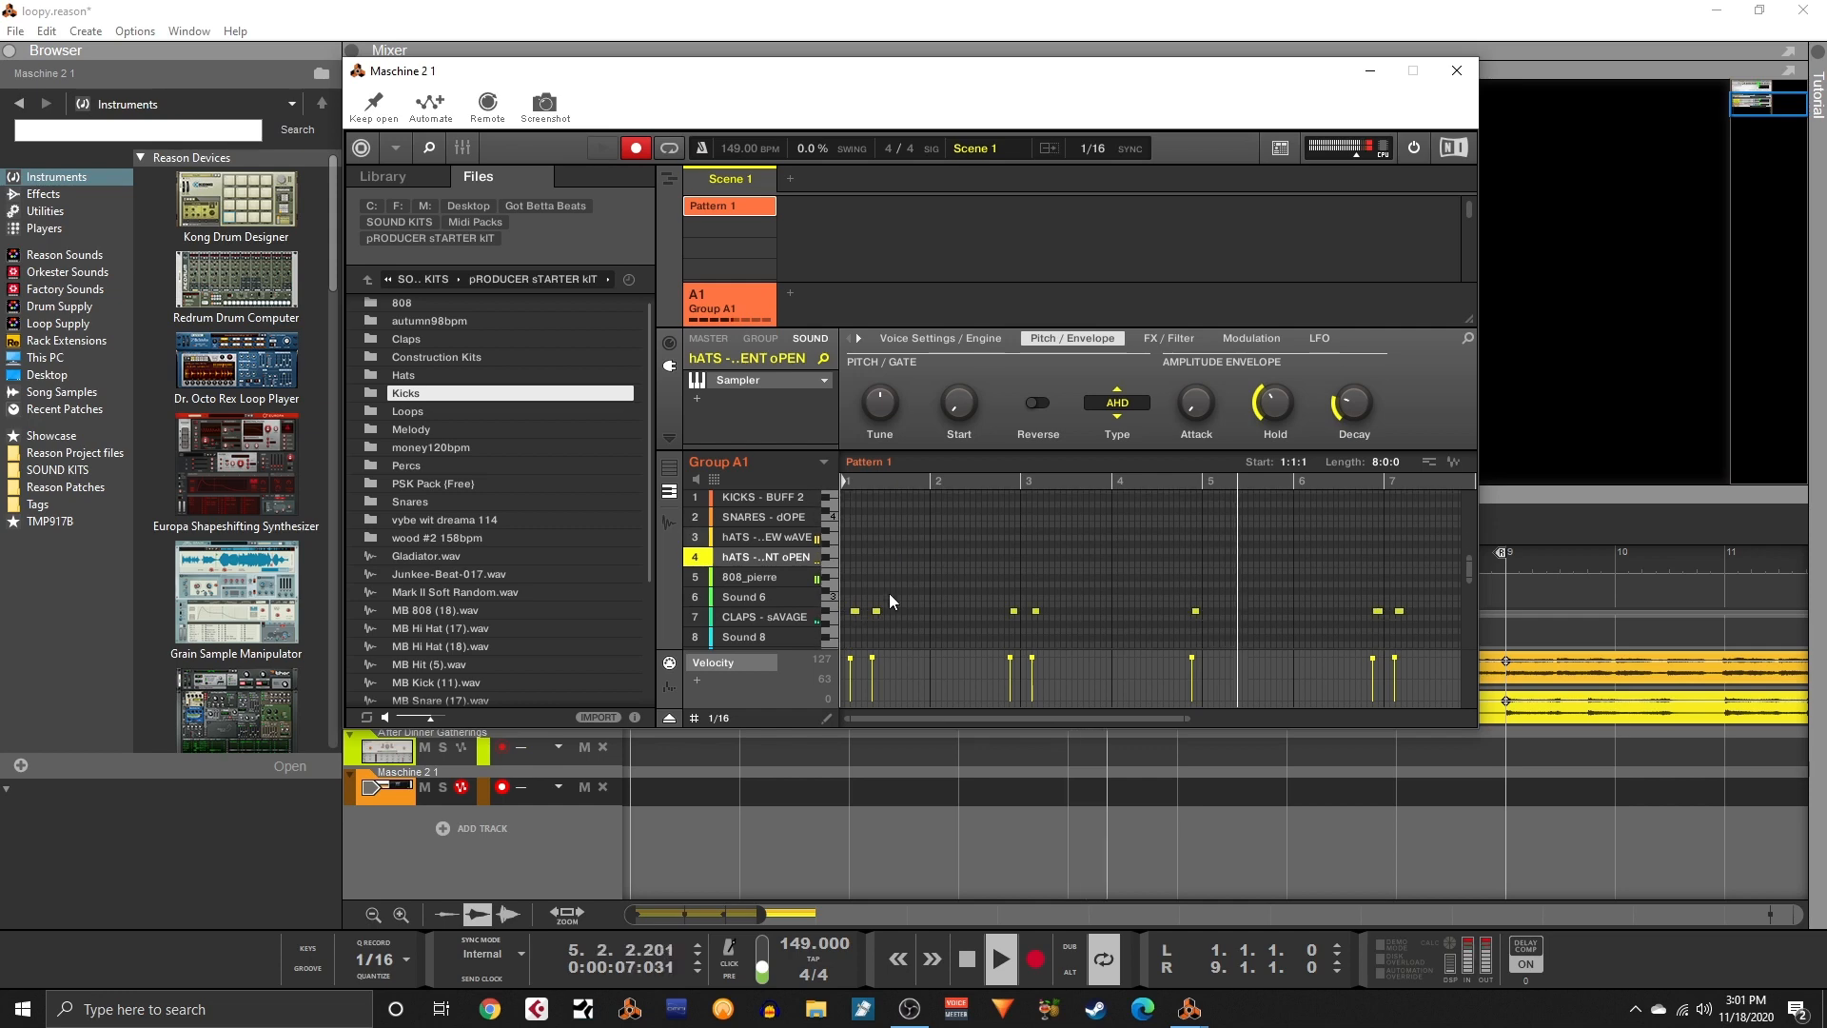
{"action": "double_click", "coordinate": [878, 613]}
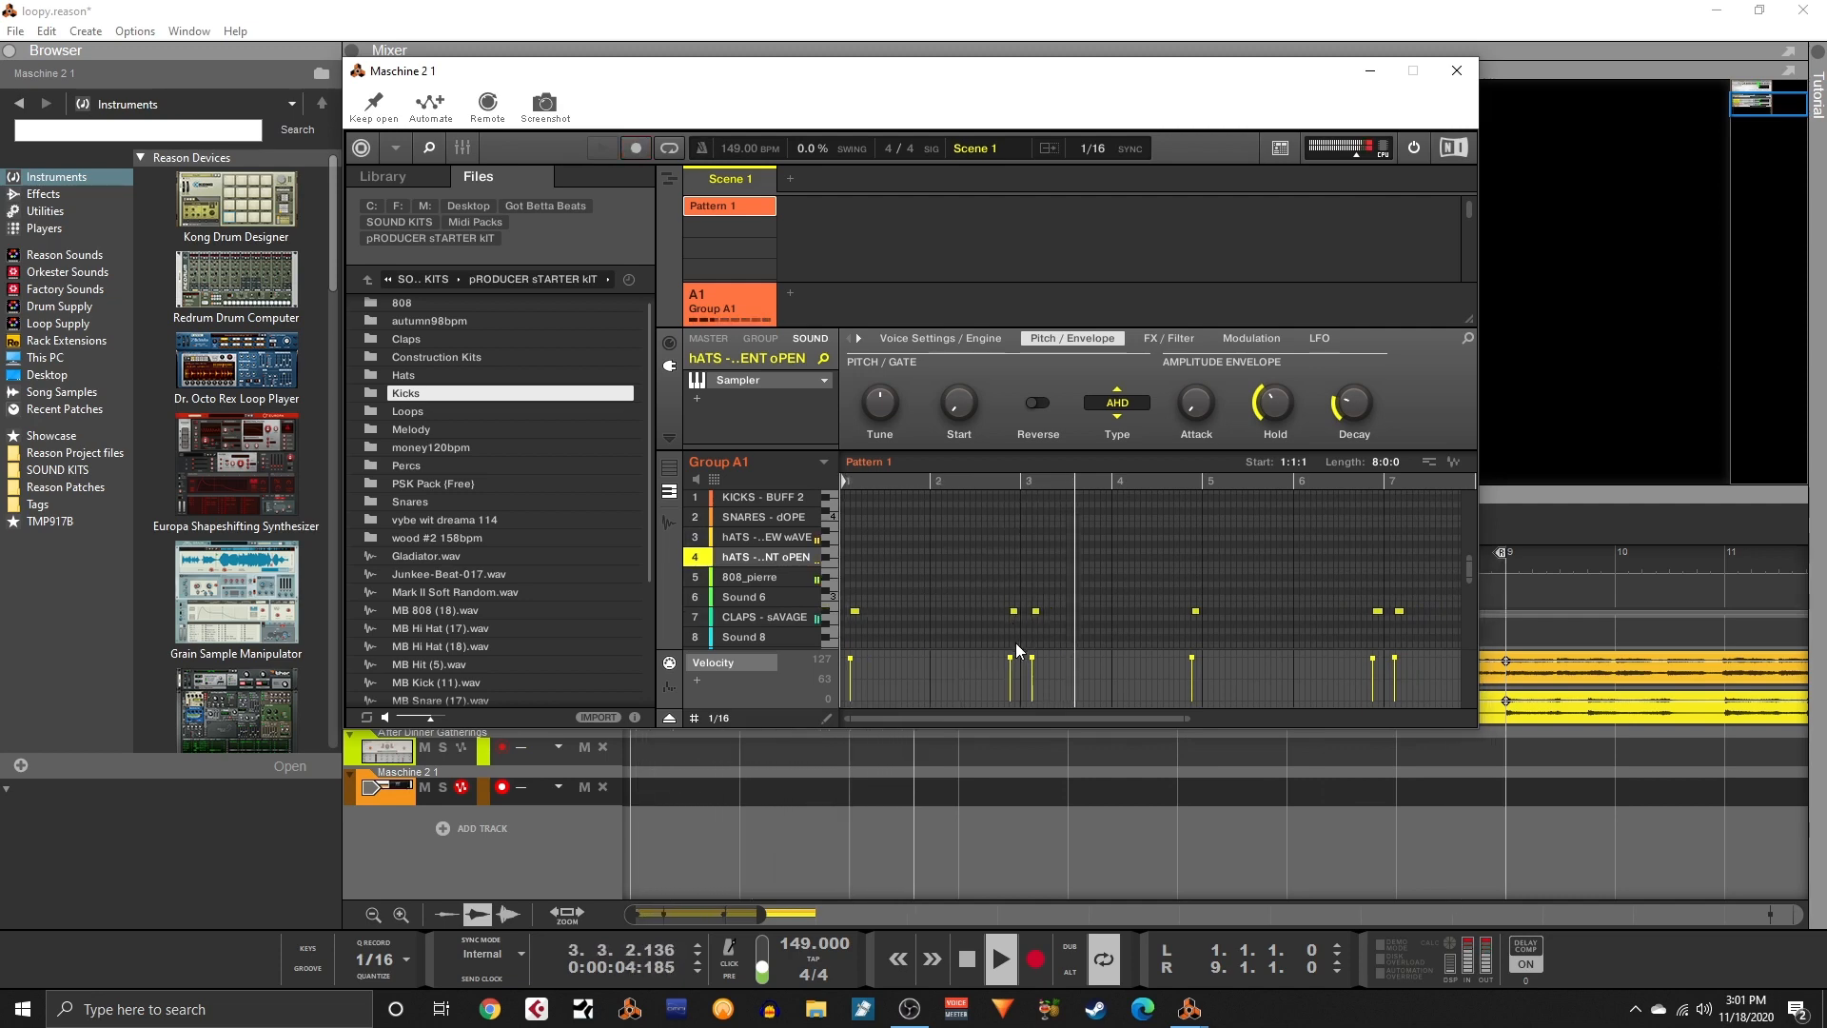
{"action": "key", "text": "space"}
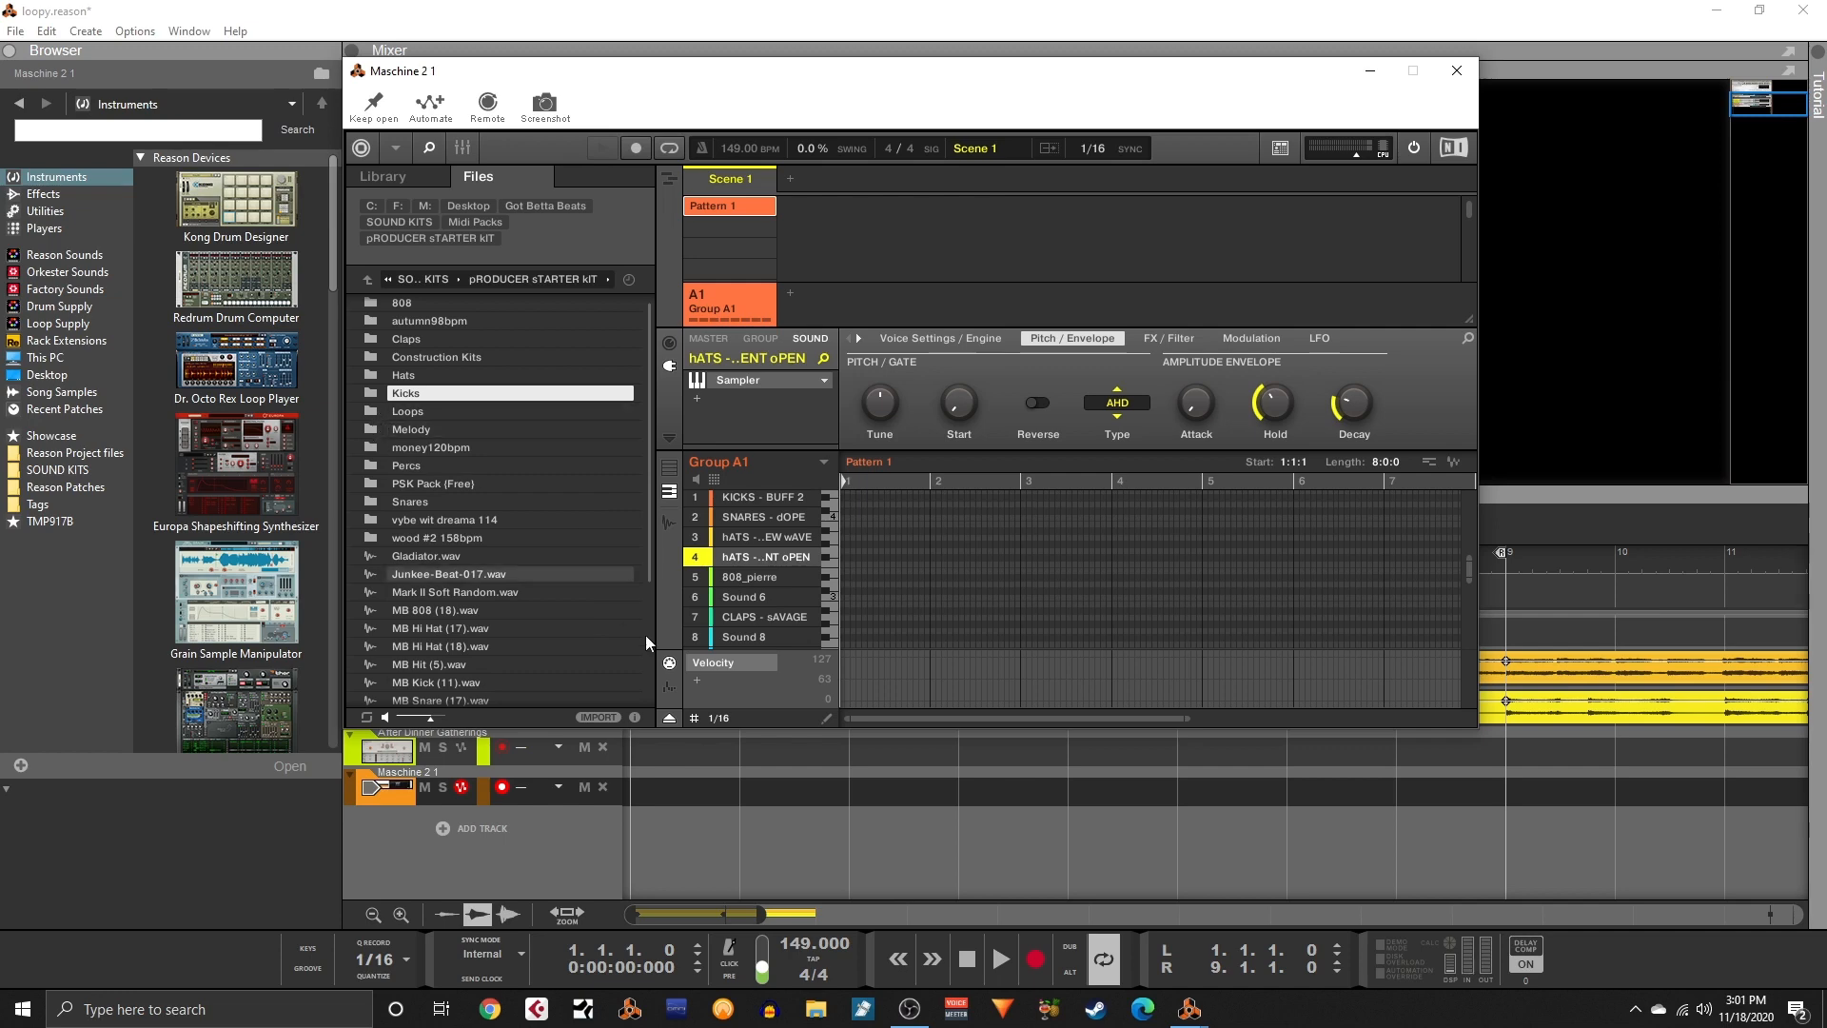
- Audition the percussion samples in the Percs folder of pRODUCER sTARTER kIT one after another
{"action": "double_click", "coordinate": [379, 461]}
{"action": "left_click", "coordinate": [464, 302]}
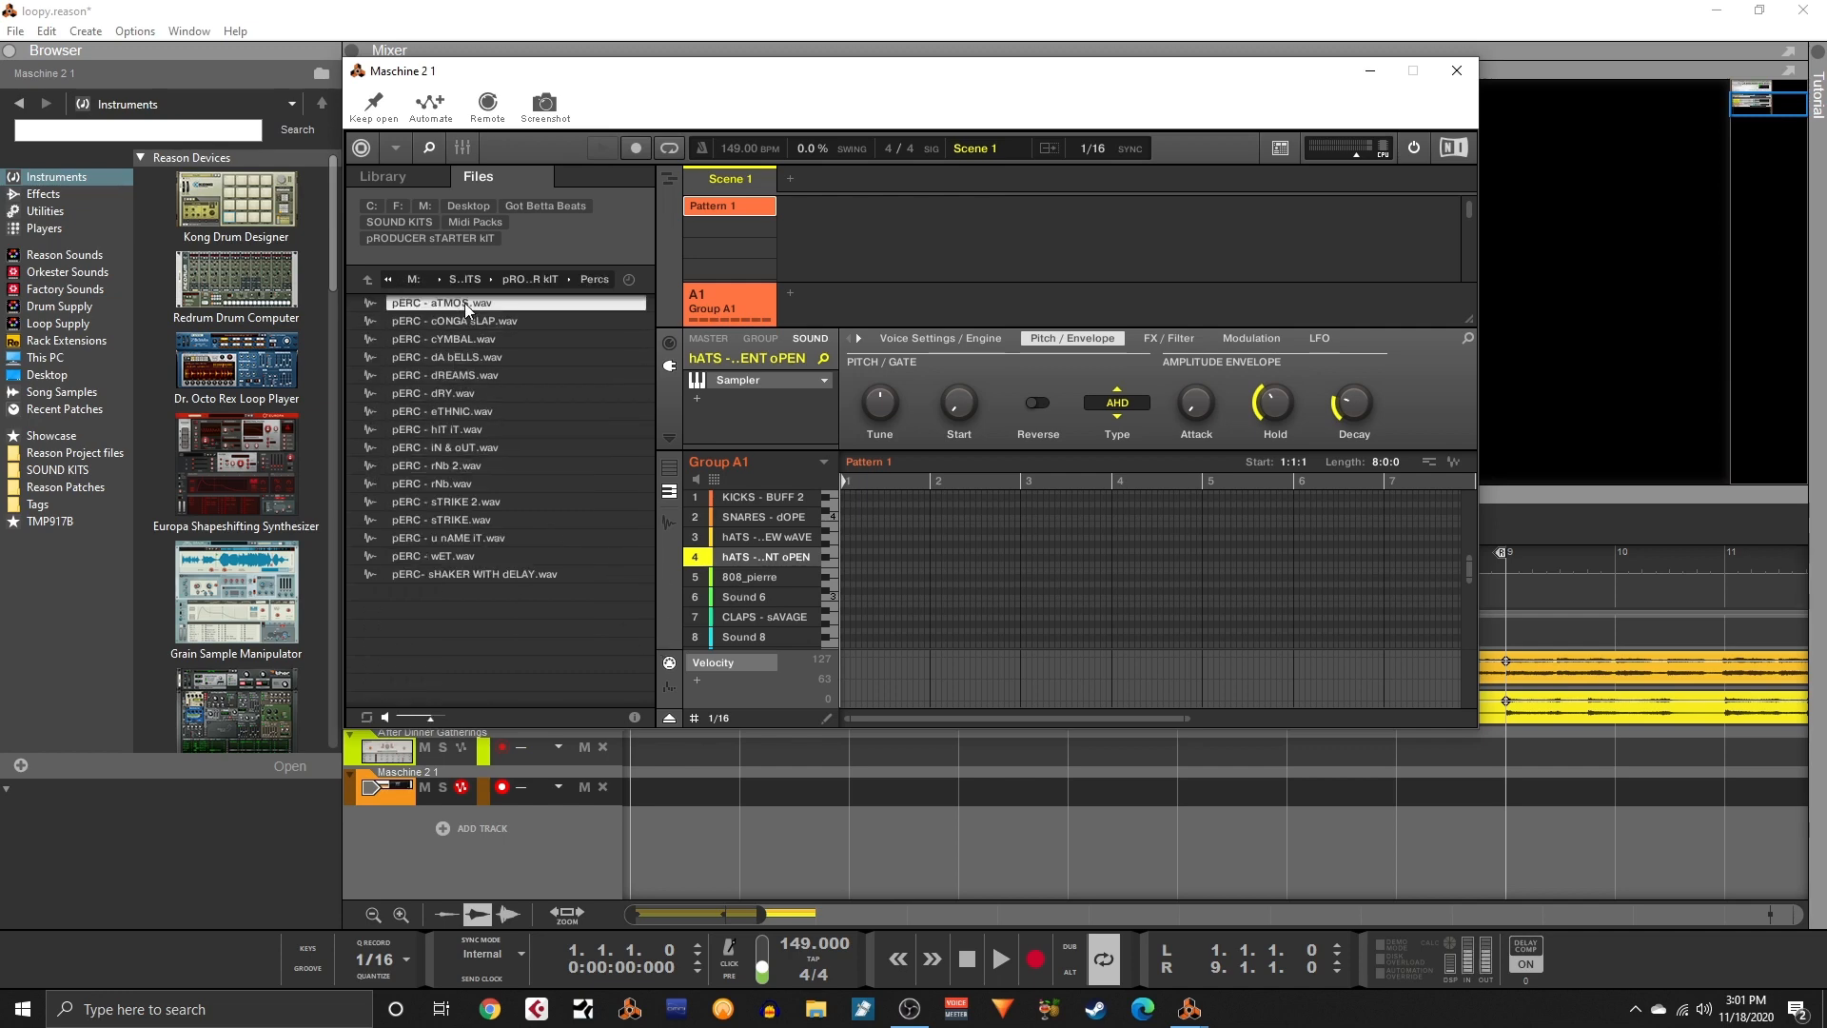
{"action": "left_click", "coordinate": [470, 321]}
{"action": "left_click", "coordinate": [464, 338]}
{"action": "left_click", "coordinate": [464, 356]}
{"action": "left_click", "coordinate": [464, 375]}
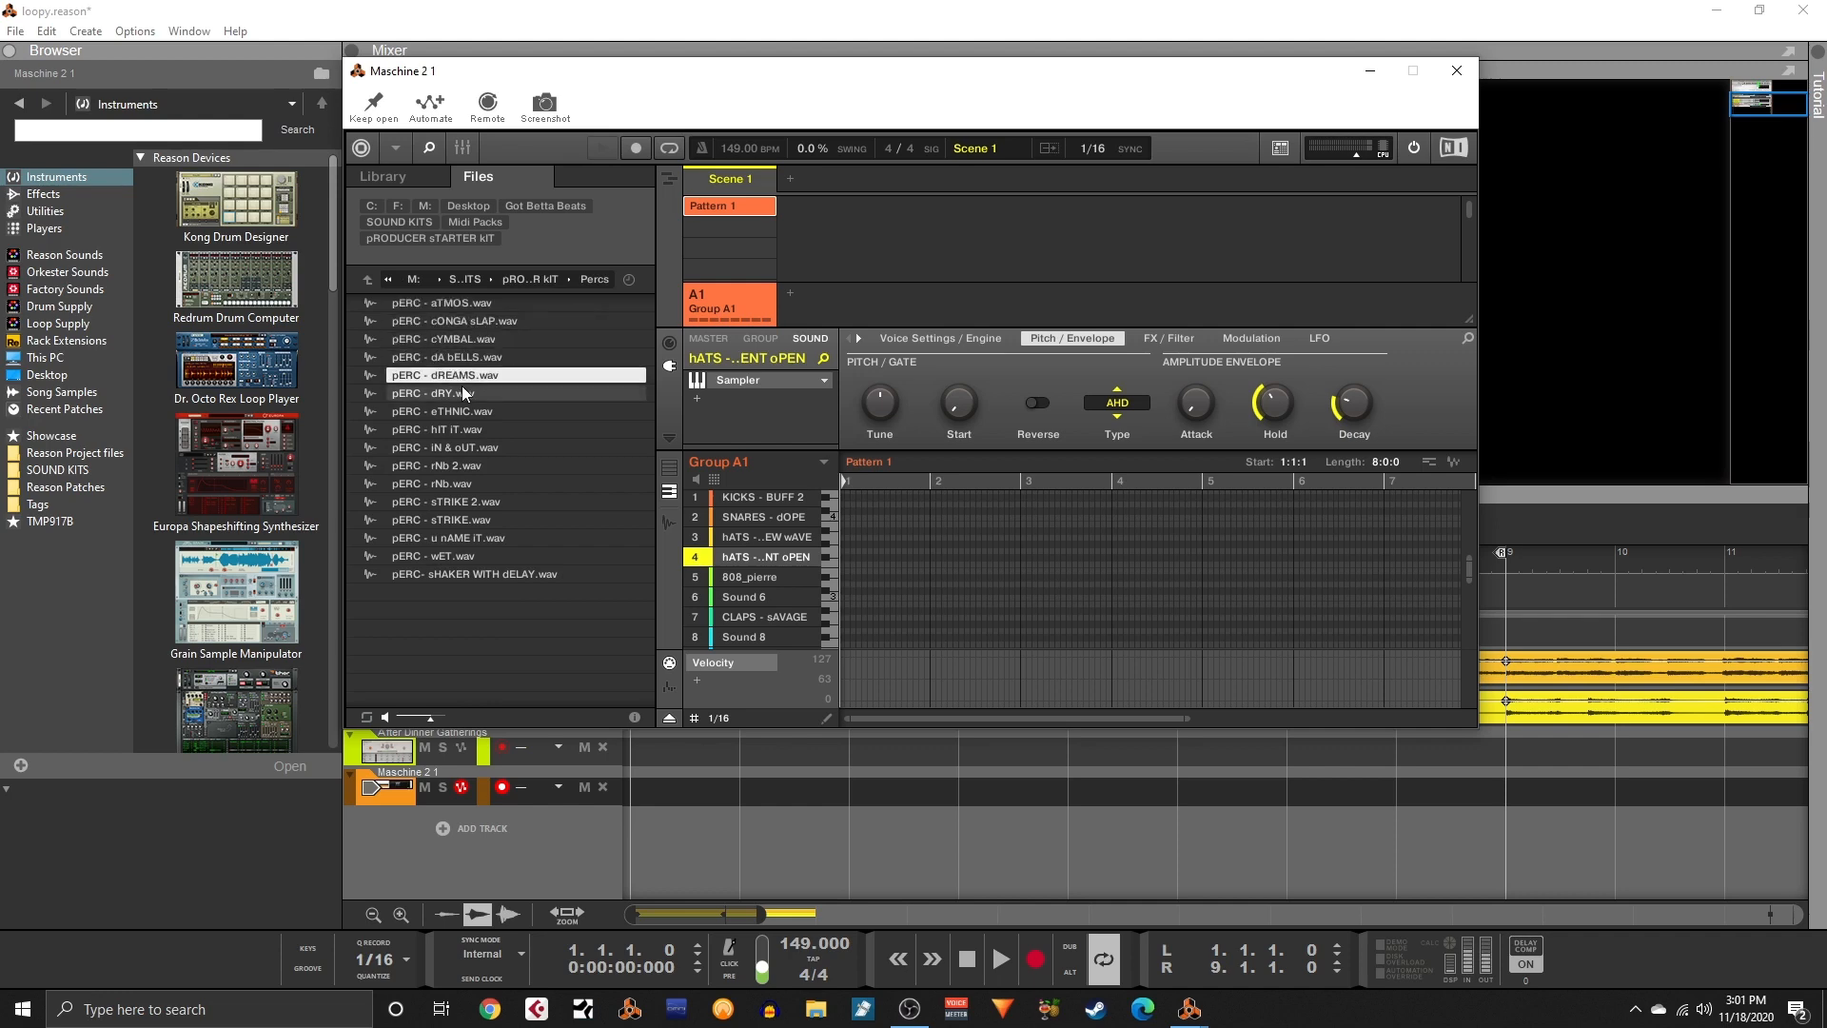
{"action": "left_click", "coordinate": [461, 389]}
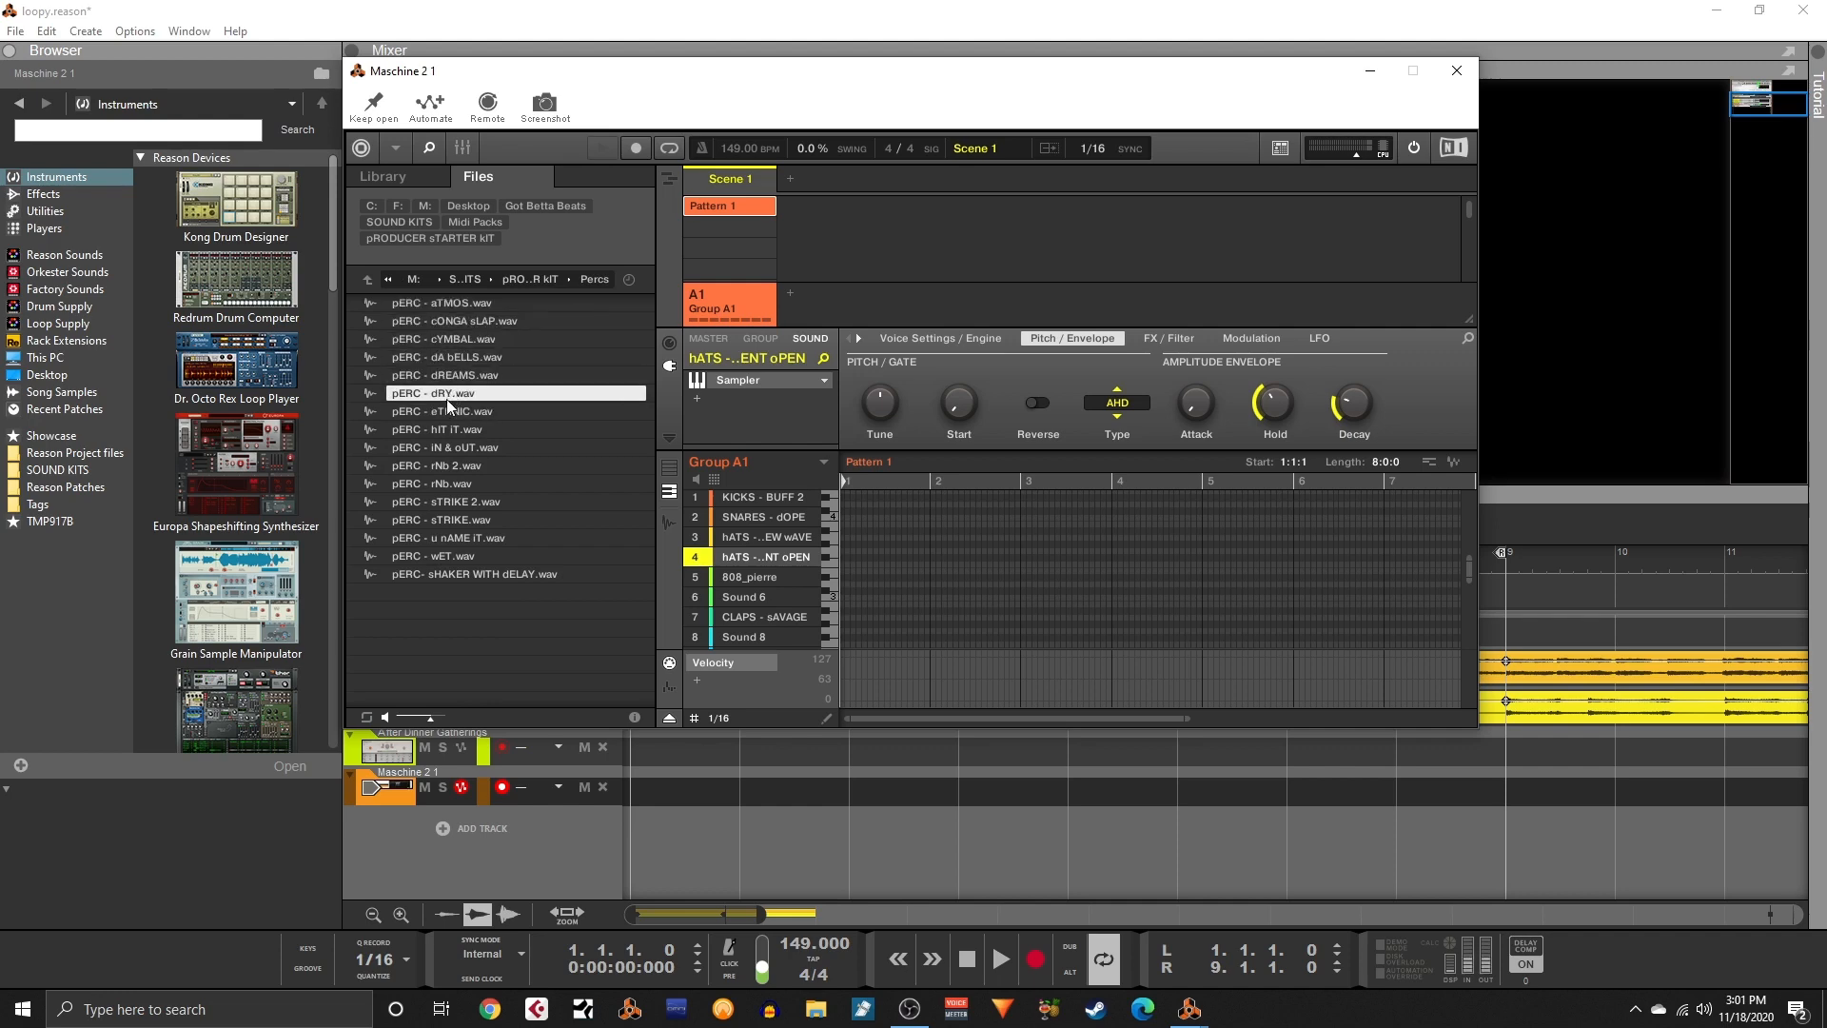
{"action": "left_click", "coordinate": [448, 430]}
{"action": "left_click", "coordinate": [444, 448]}
{"action": "left_click", "coordinate": [447, 465]}
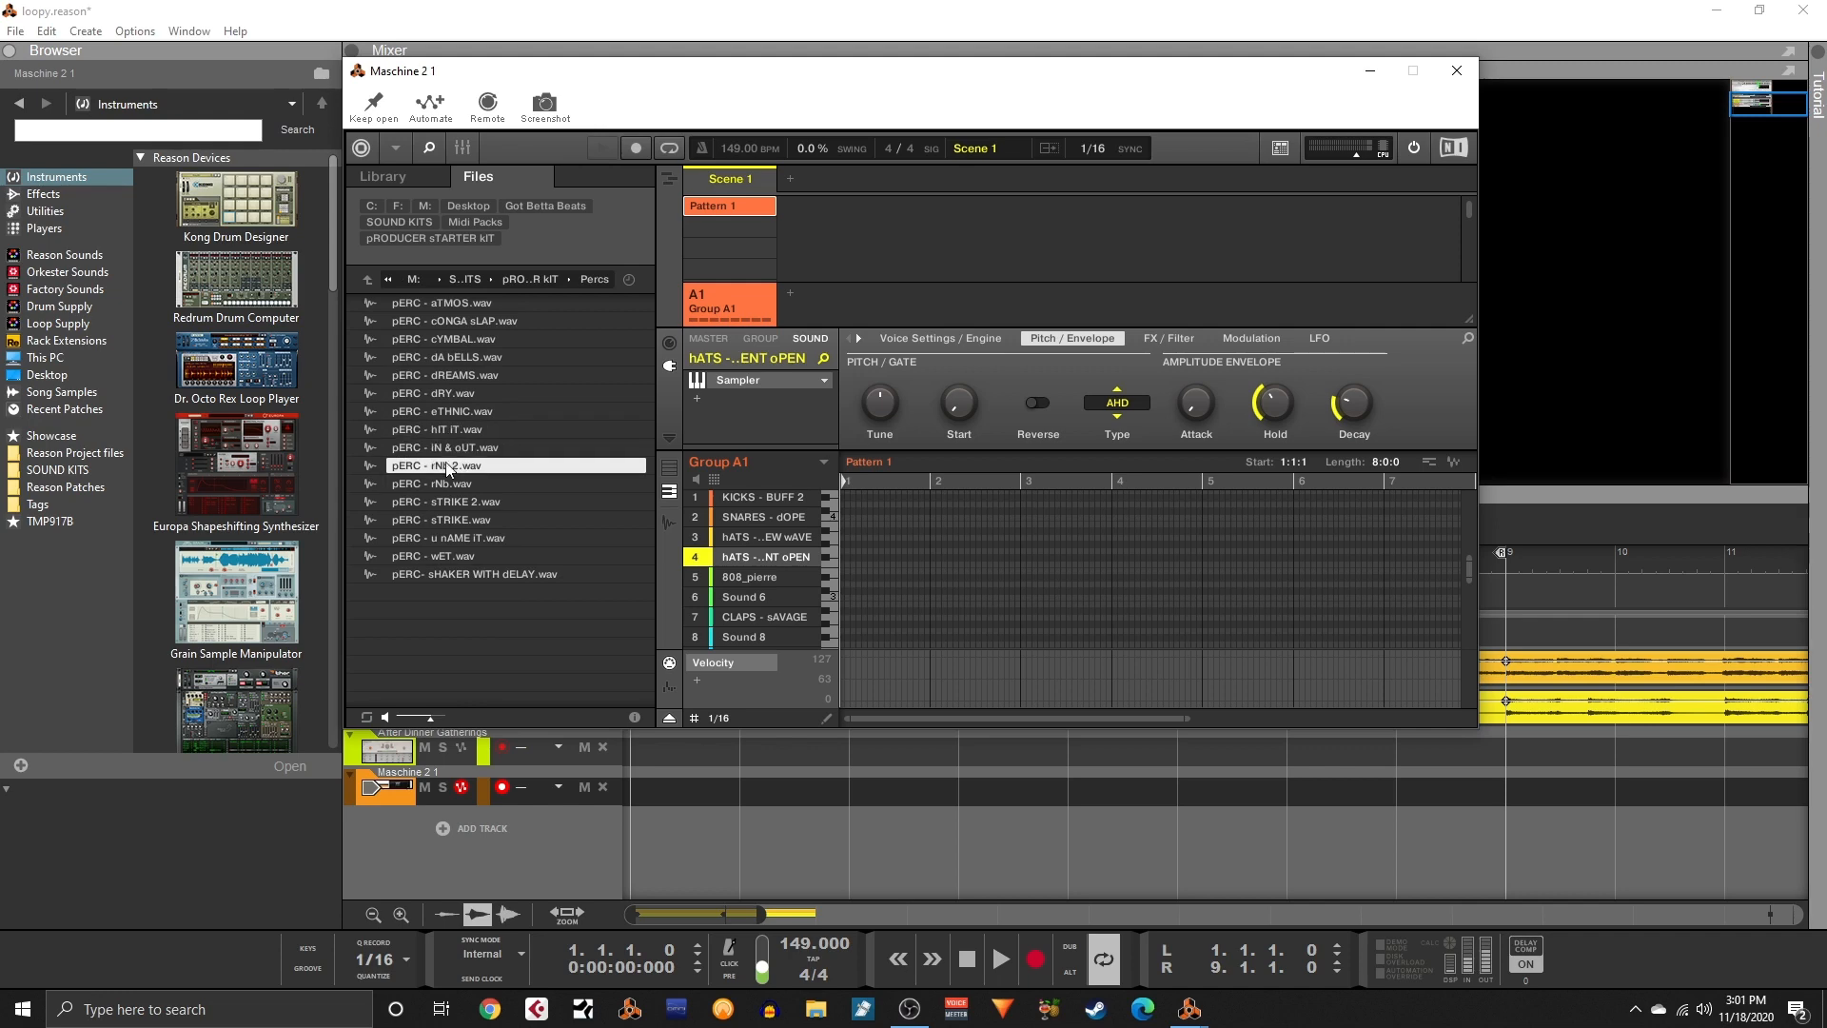
{"action": "left_click", "coordinate": [443, 483]}
{"action": "left_click", "coordinate": [447, 502]}
{"action": "left_click", "coordinate": [449, 519]}
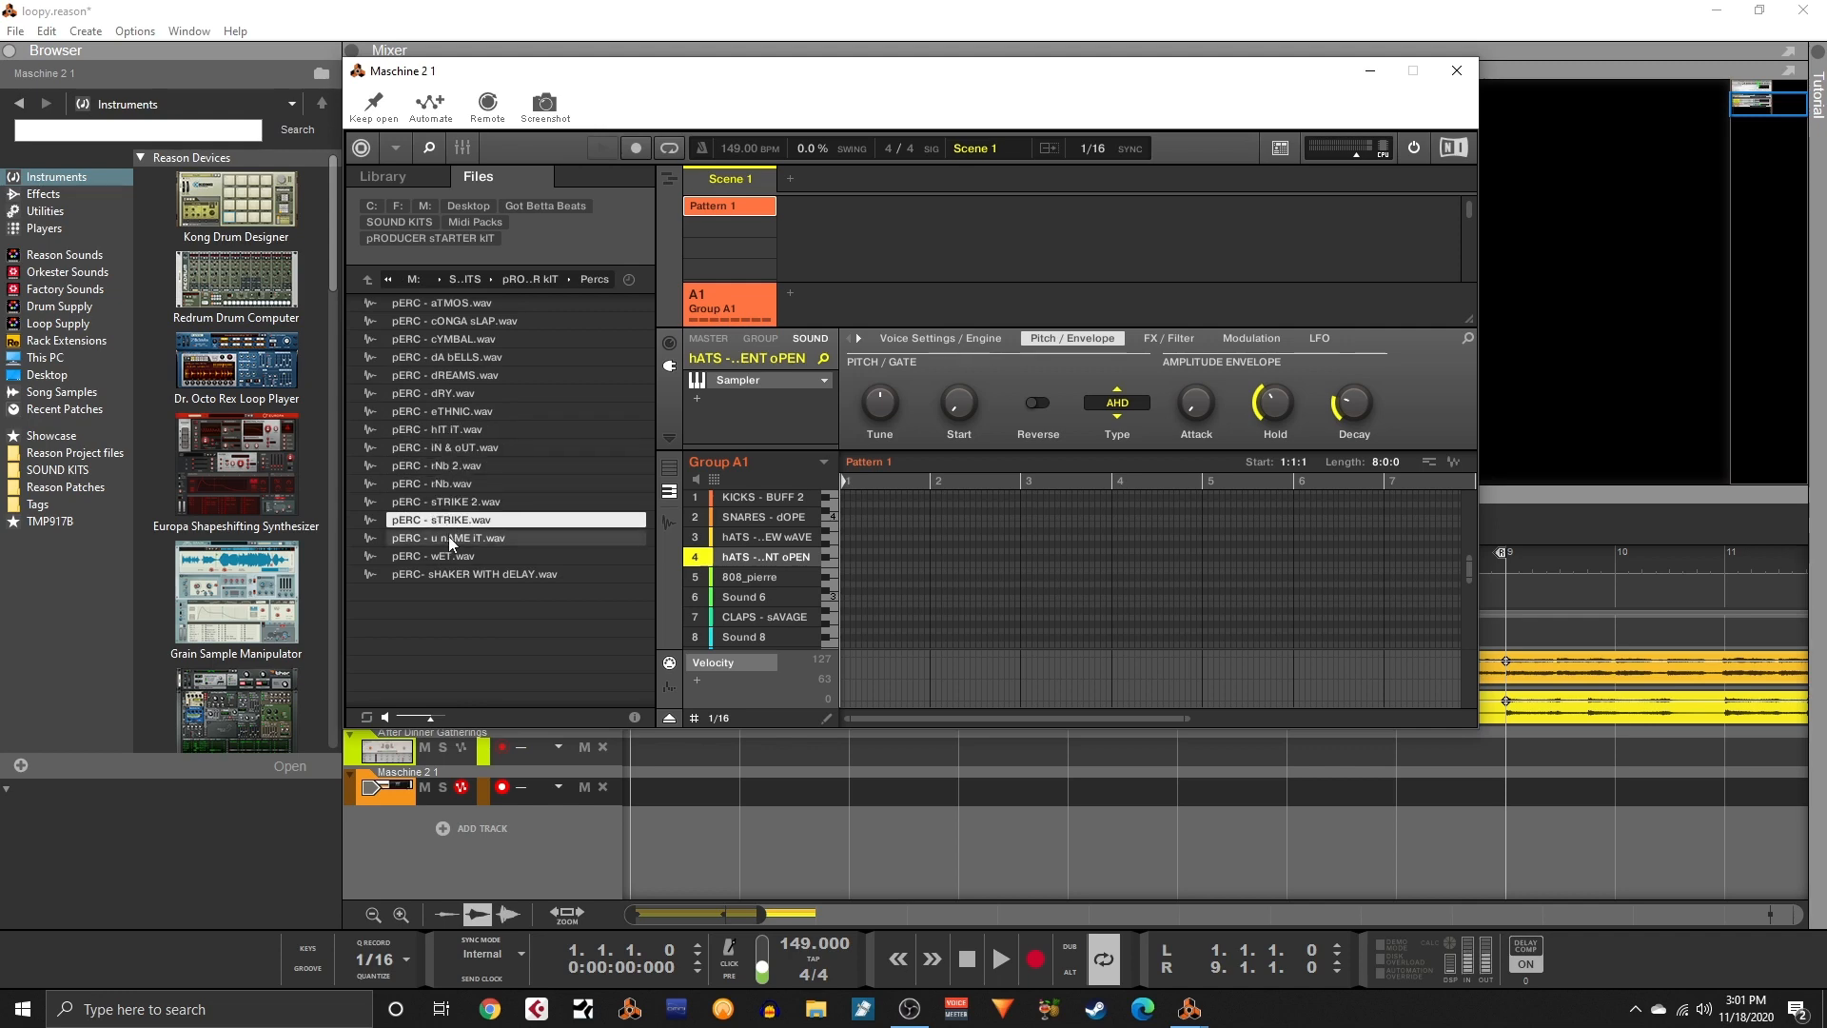
{"action": "left_click", "coordinate": [448, 538]}
{"action": "left_click", "coordinate": [441, 554]}
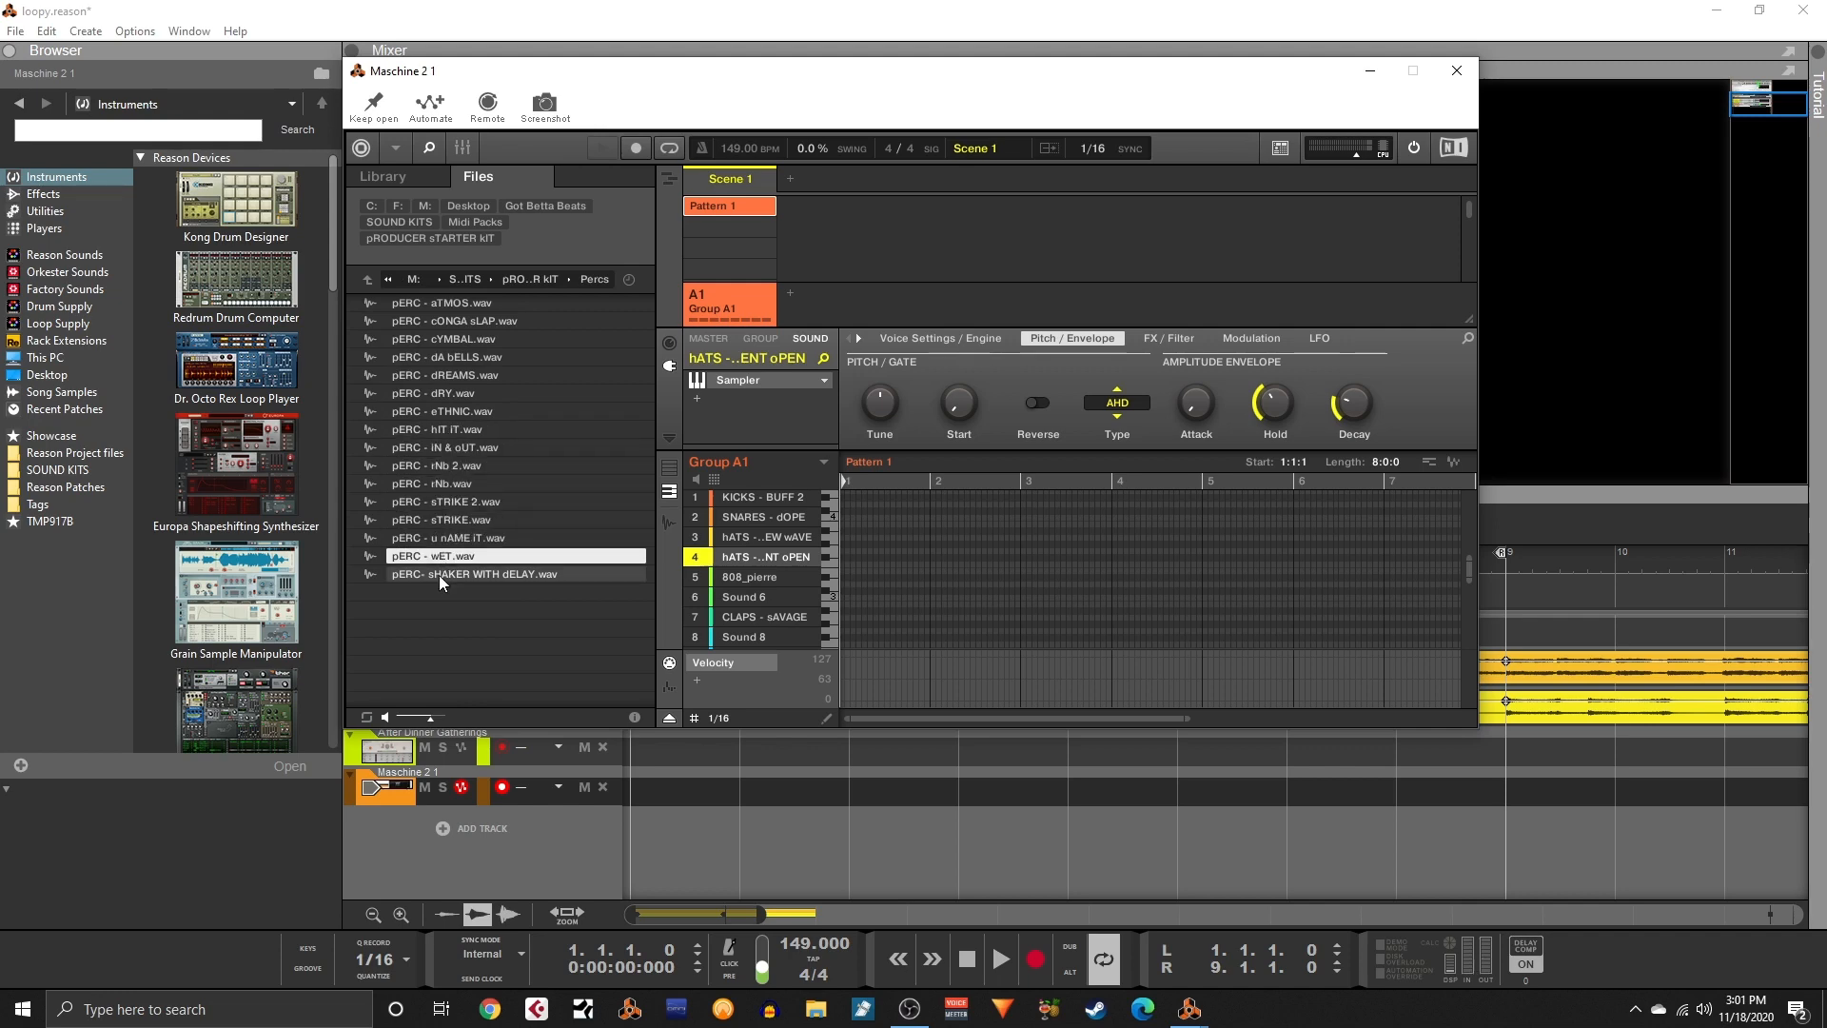
{"action": "left_click", "coordinate": [438, 575]}
- Compare several percussion samples again and load pERC - dRY.wav into sound slot 13 of Group A1
{"action": "left_click", "coordinate": [449, 466]}
{"action": "left_click", "coordinate": [453, 449]}
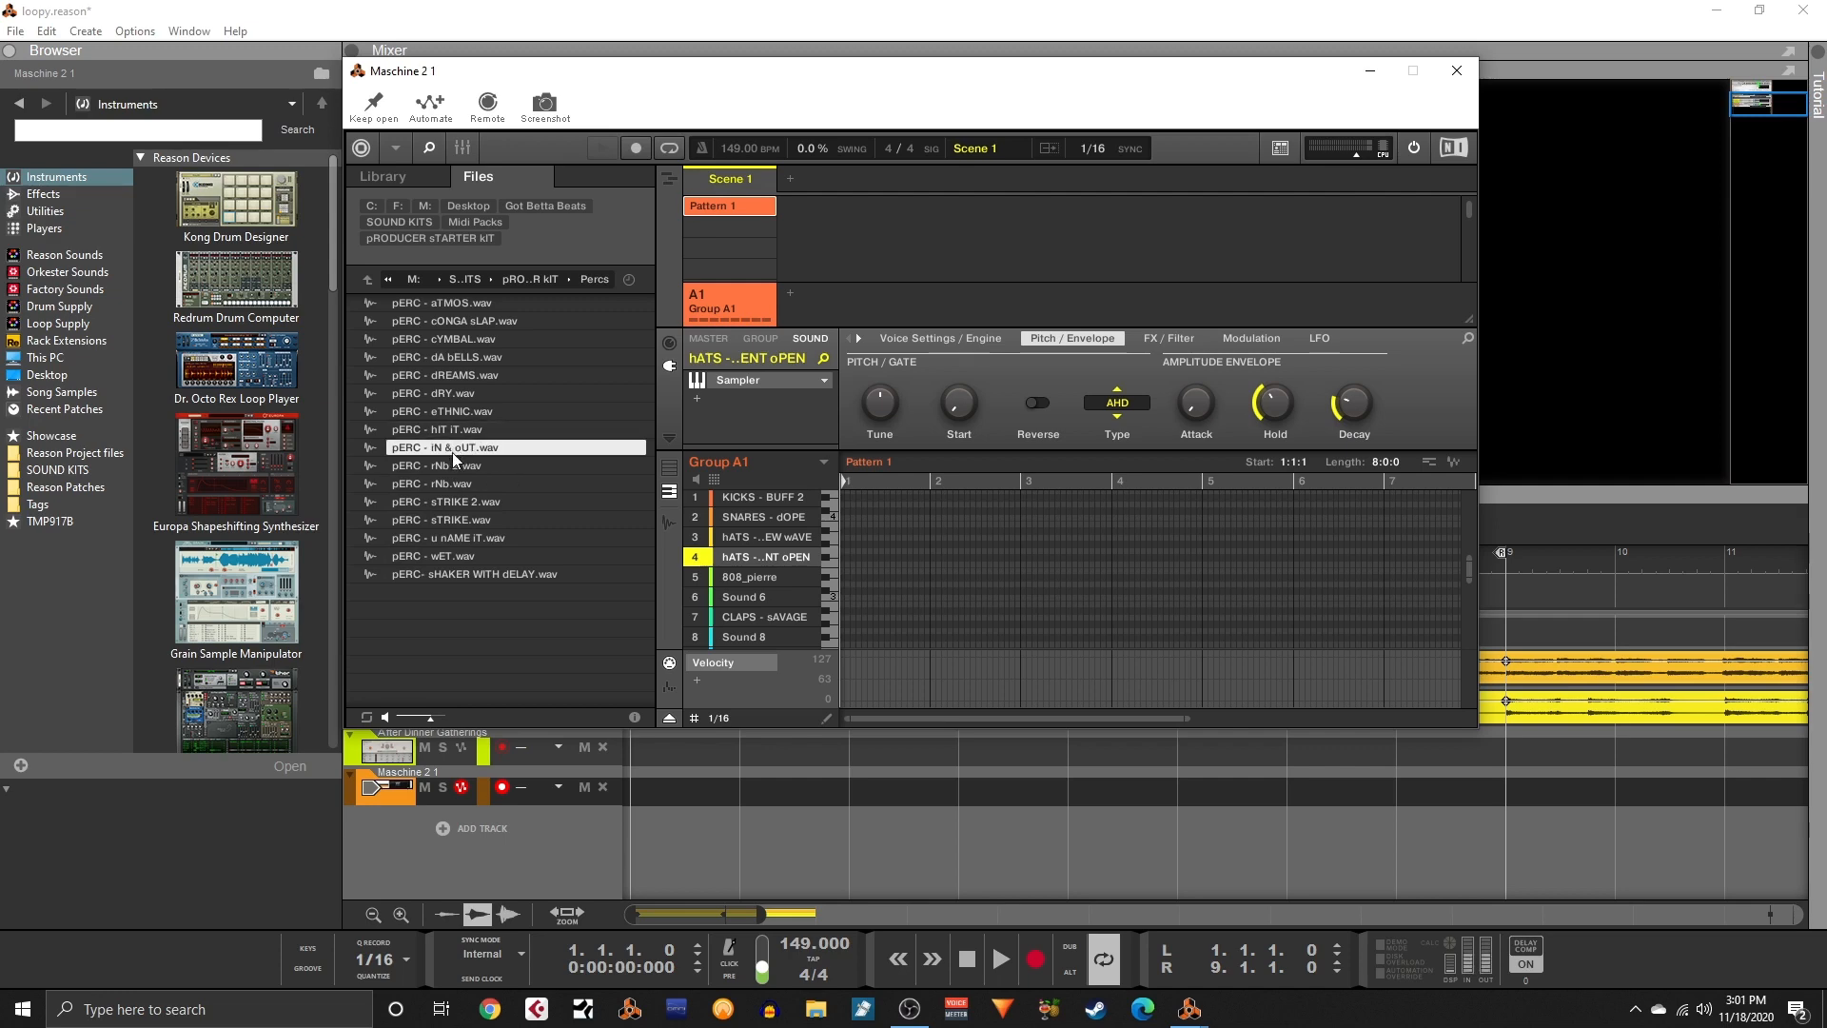
{"action": "left_click", "coordinate": [453, 430]}
{"action": "left_click", "coordinate": [454, 411]}
{"action": "left_click", "coordinate": [455, 393]}
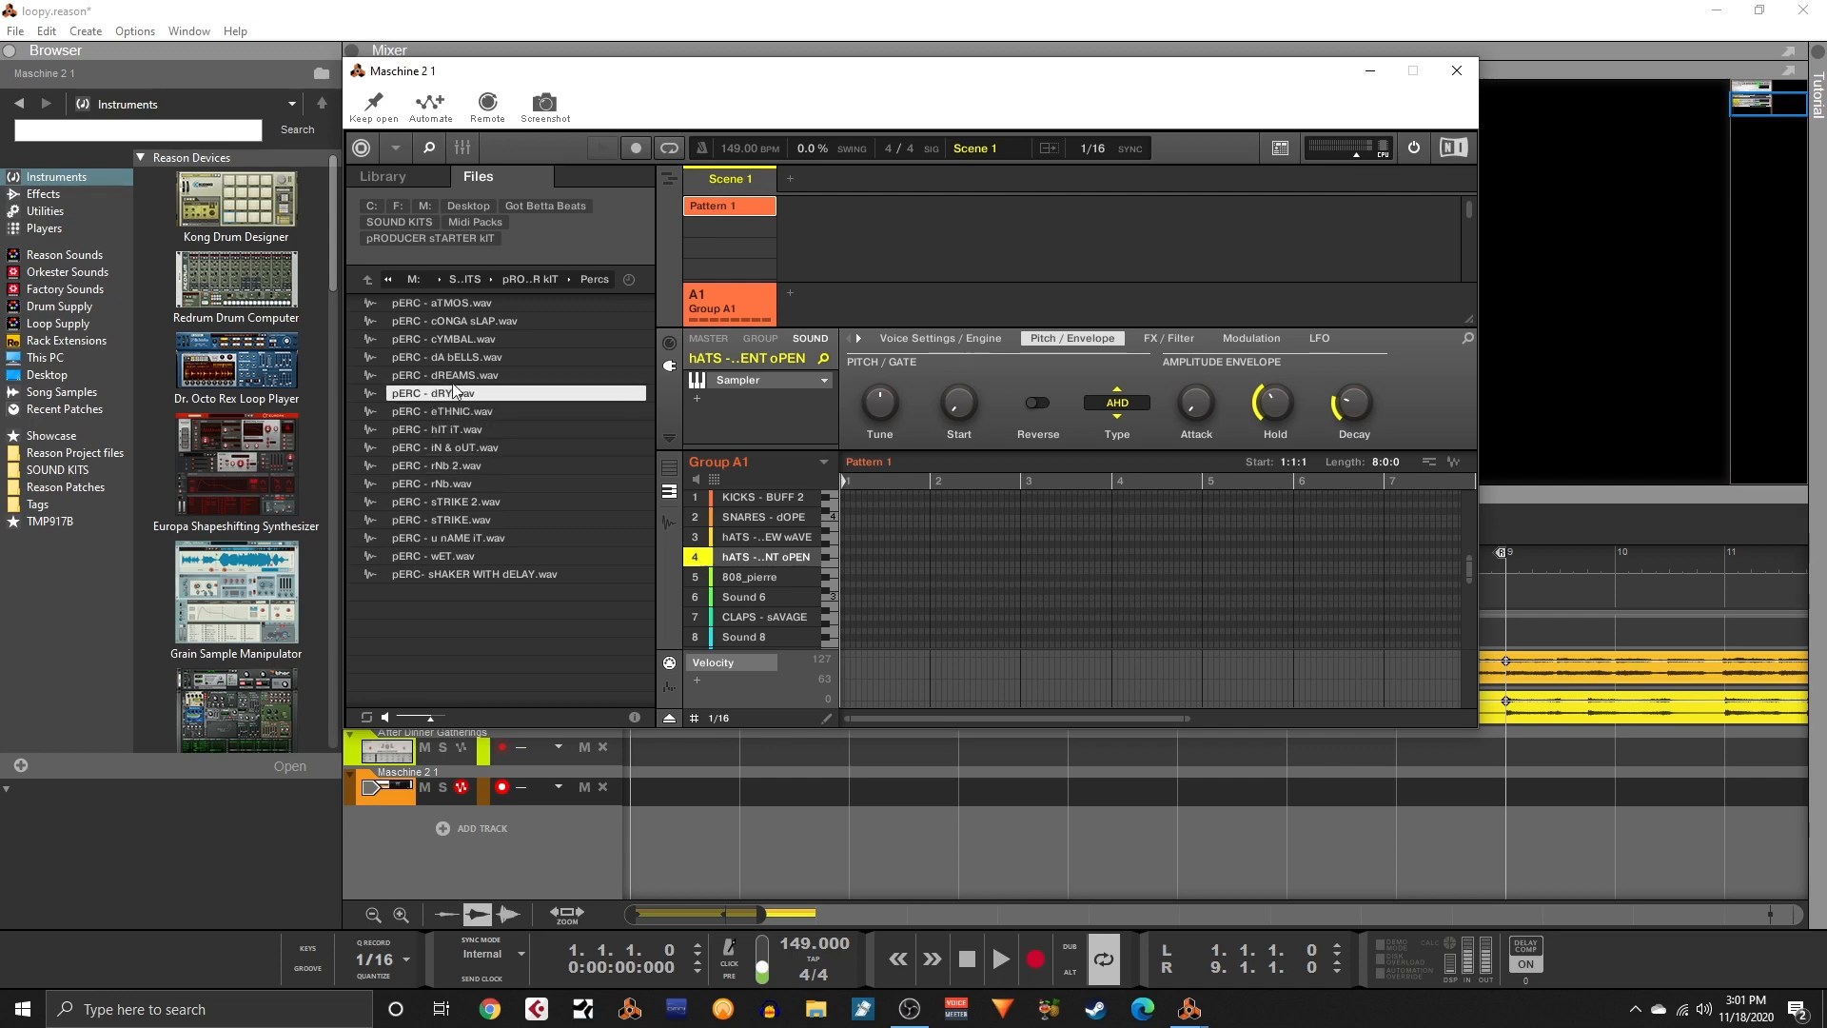
{"action": "left_click_drag", "start_coordinate": [455, 393], "coordinate": [767, 600]}
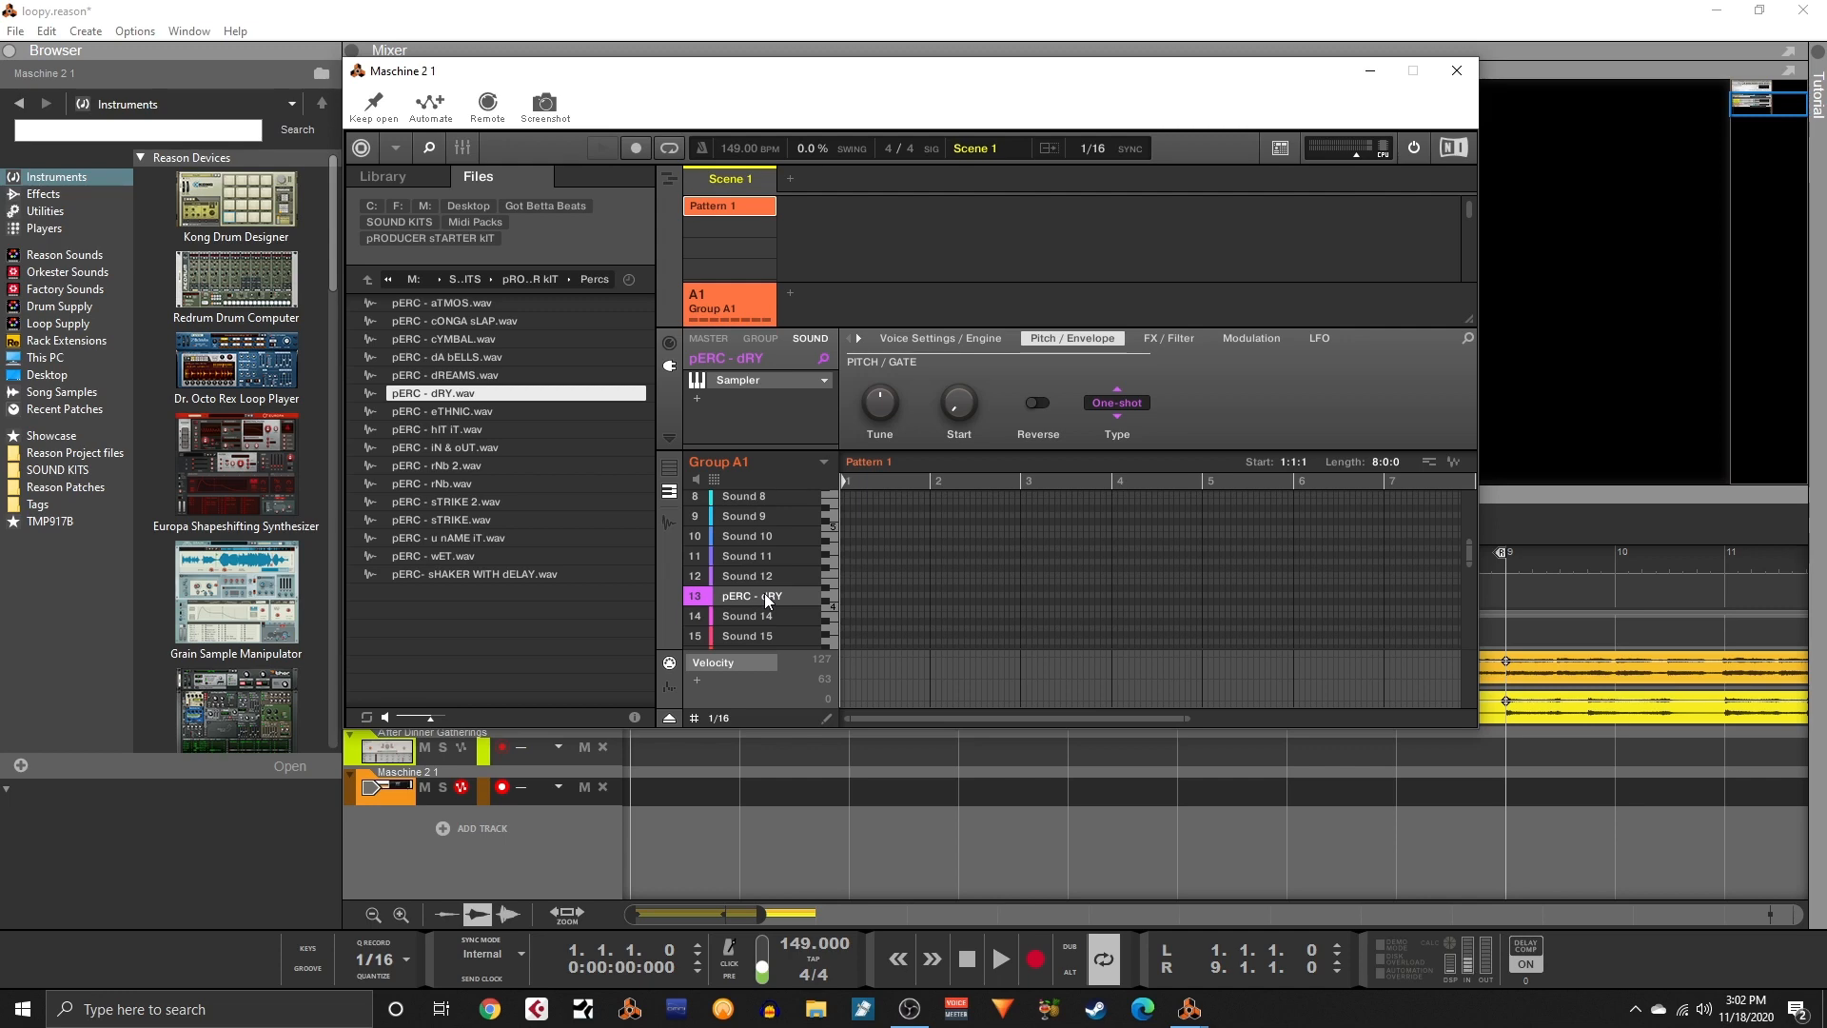
- During playback, browse the SOUND KITS folder to THE GOOD TINGS KIT and open its [5] PERC folder
{"action": "key", "text": "space"}
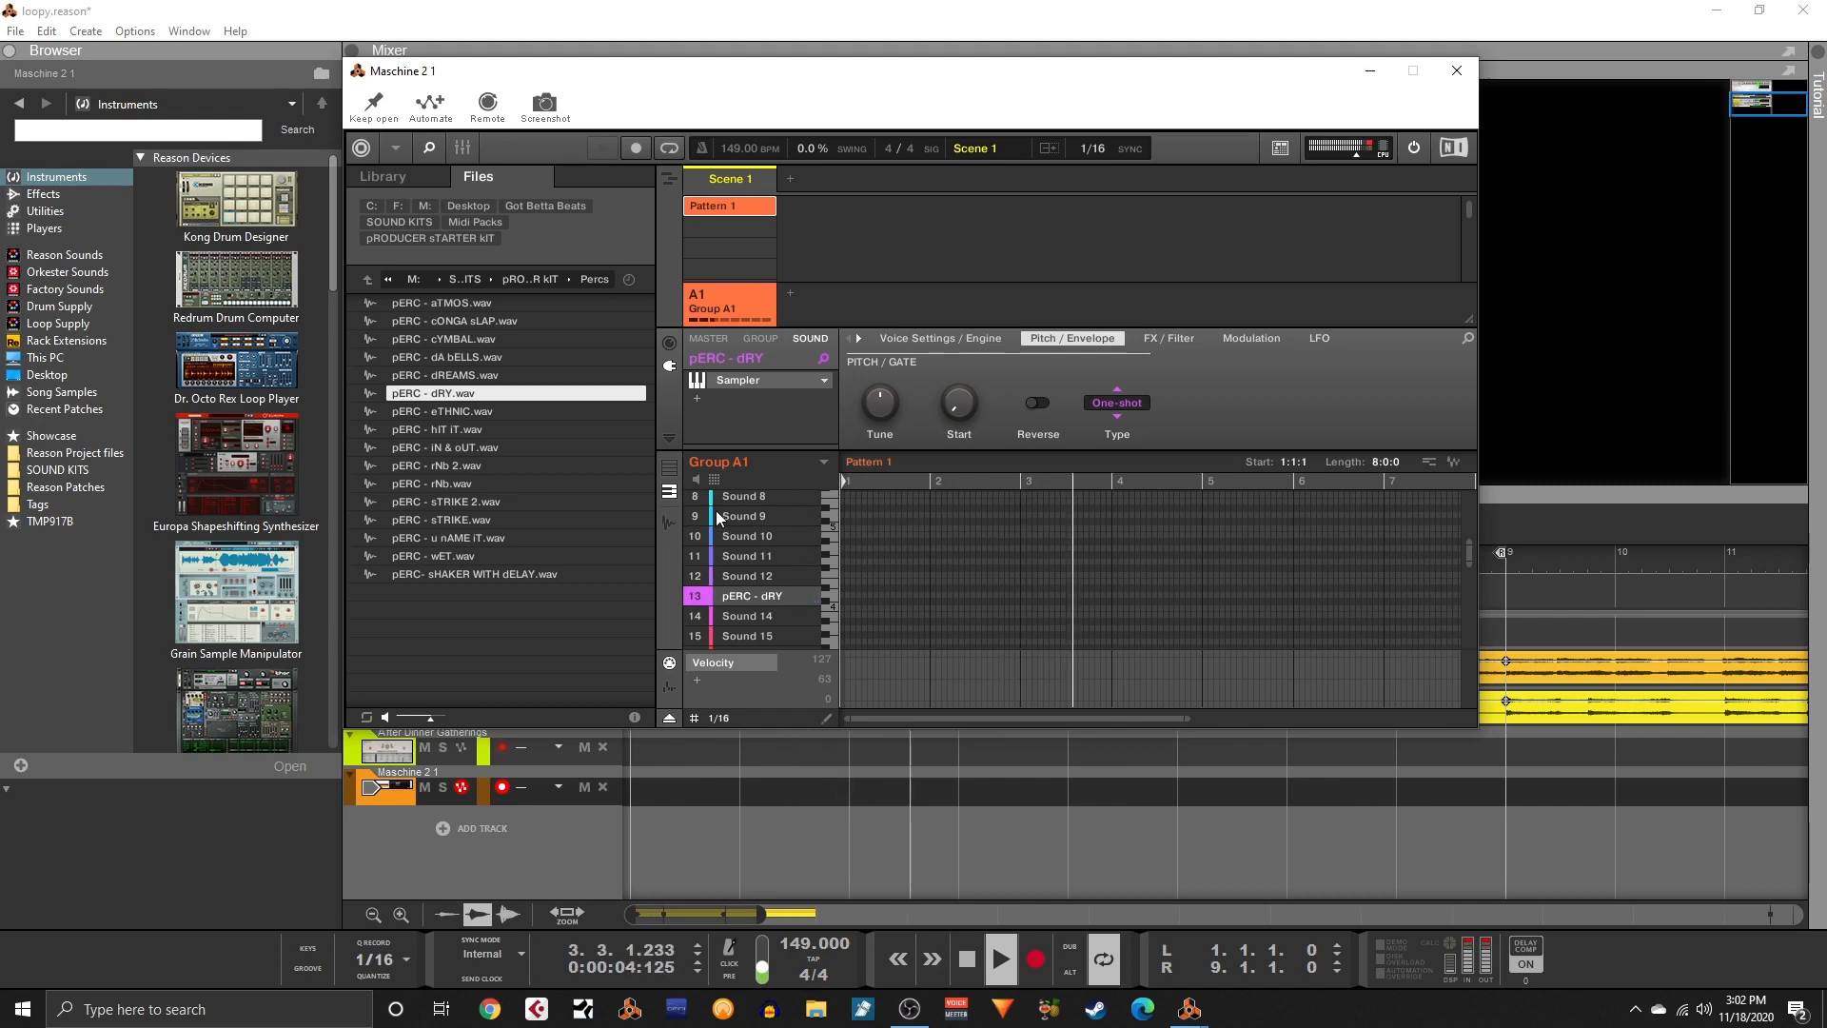
{"action": "left_click", "coordinate": [368, 278]}
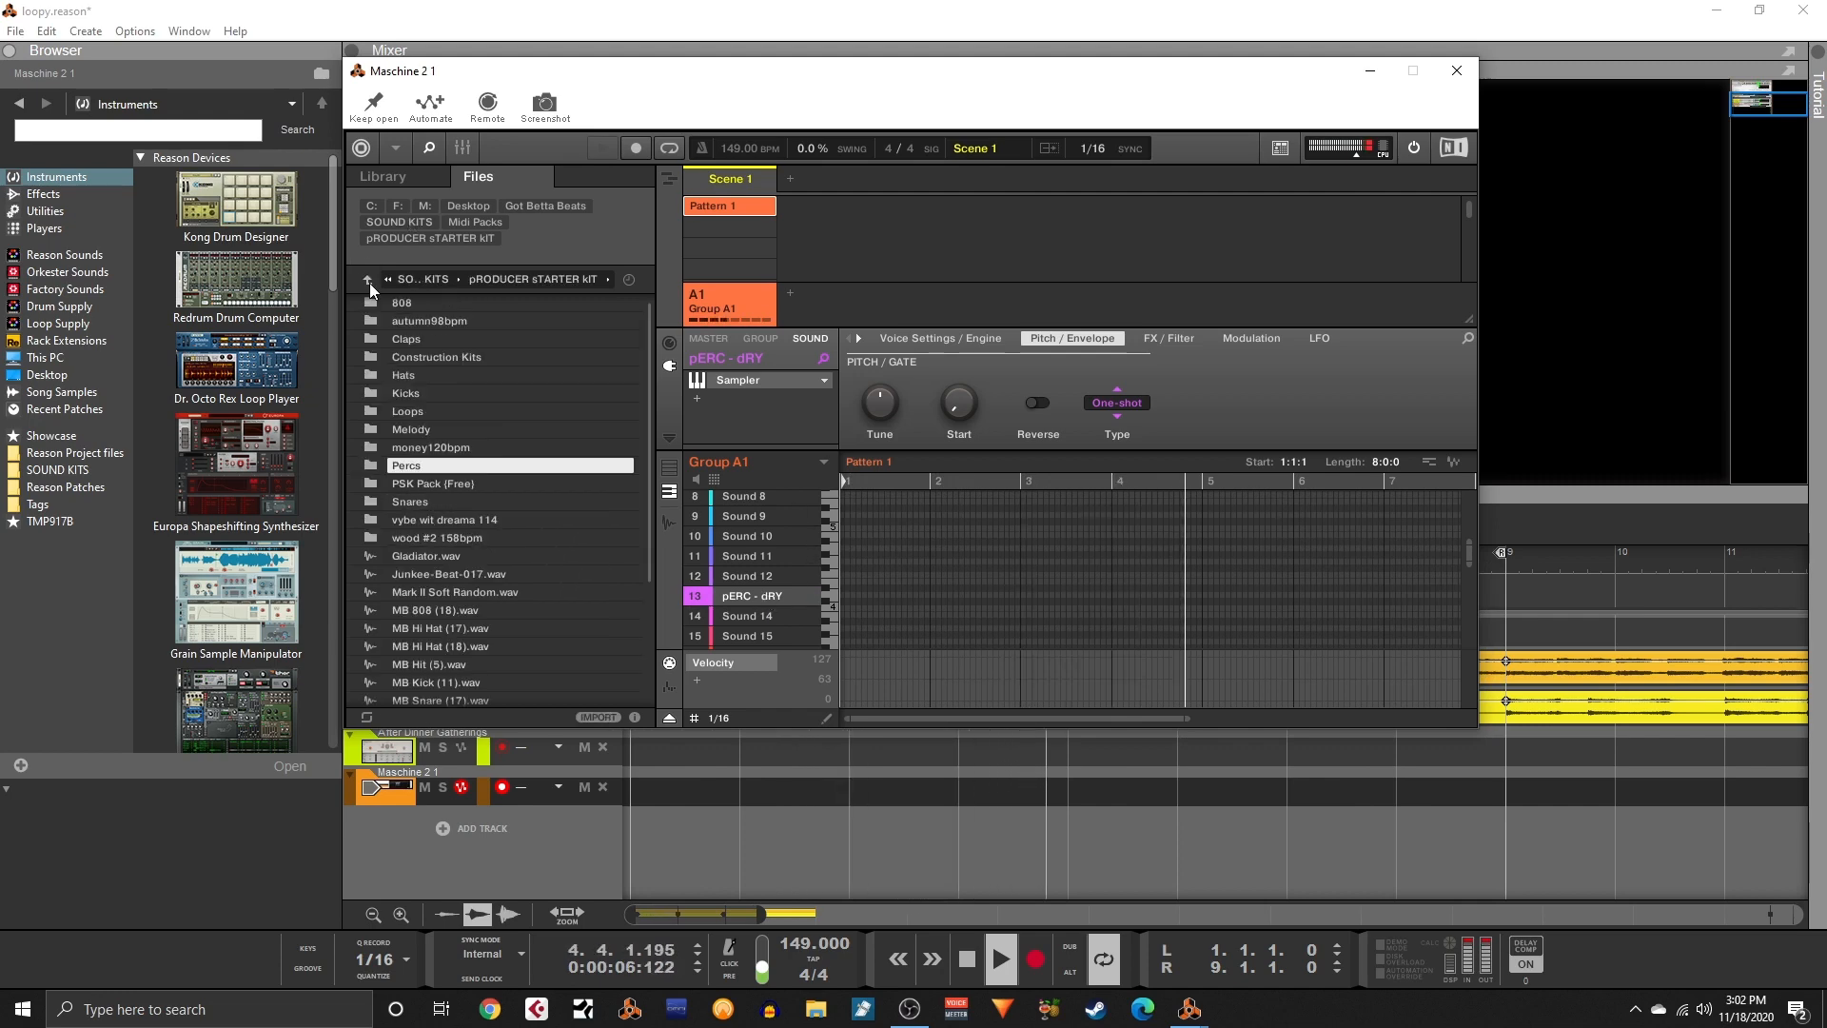
{"action": "left_click", "coordinate": [369, 282]}
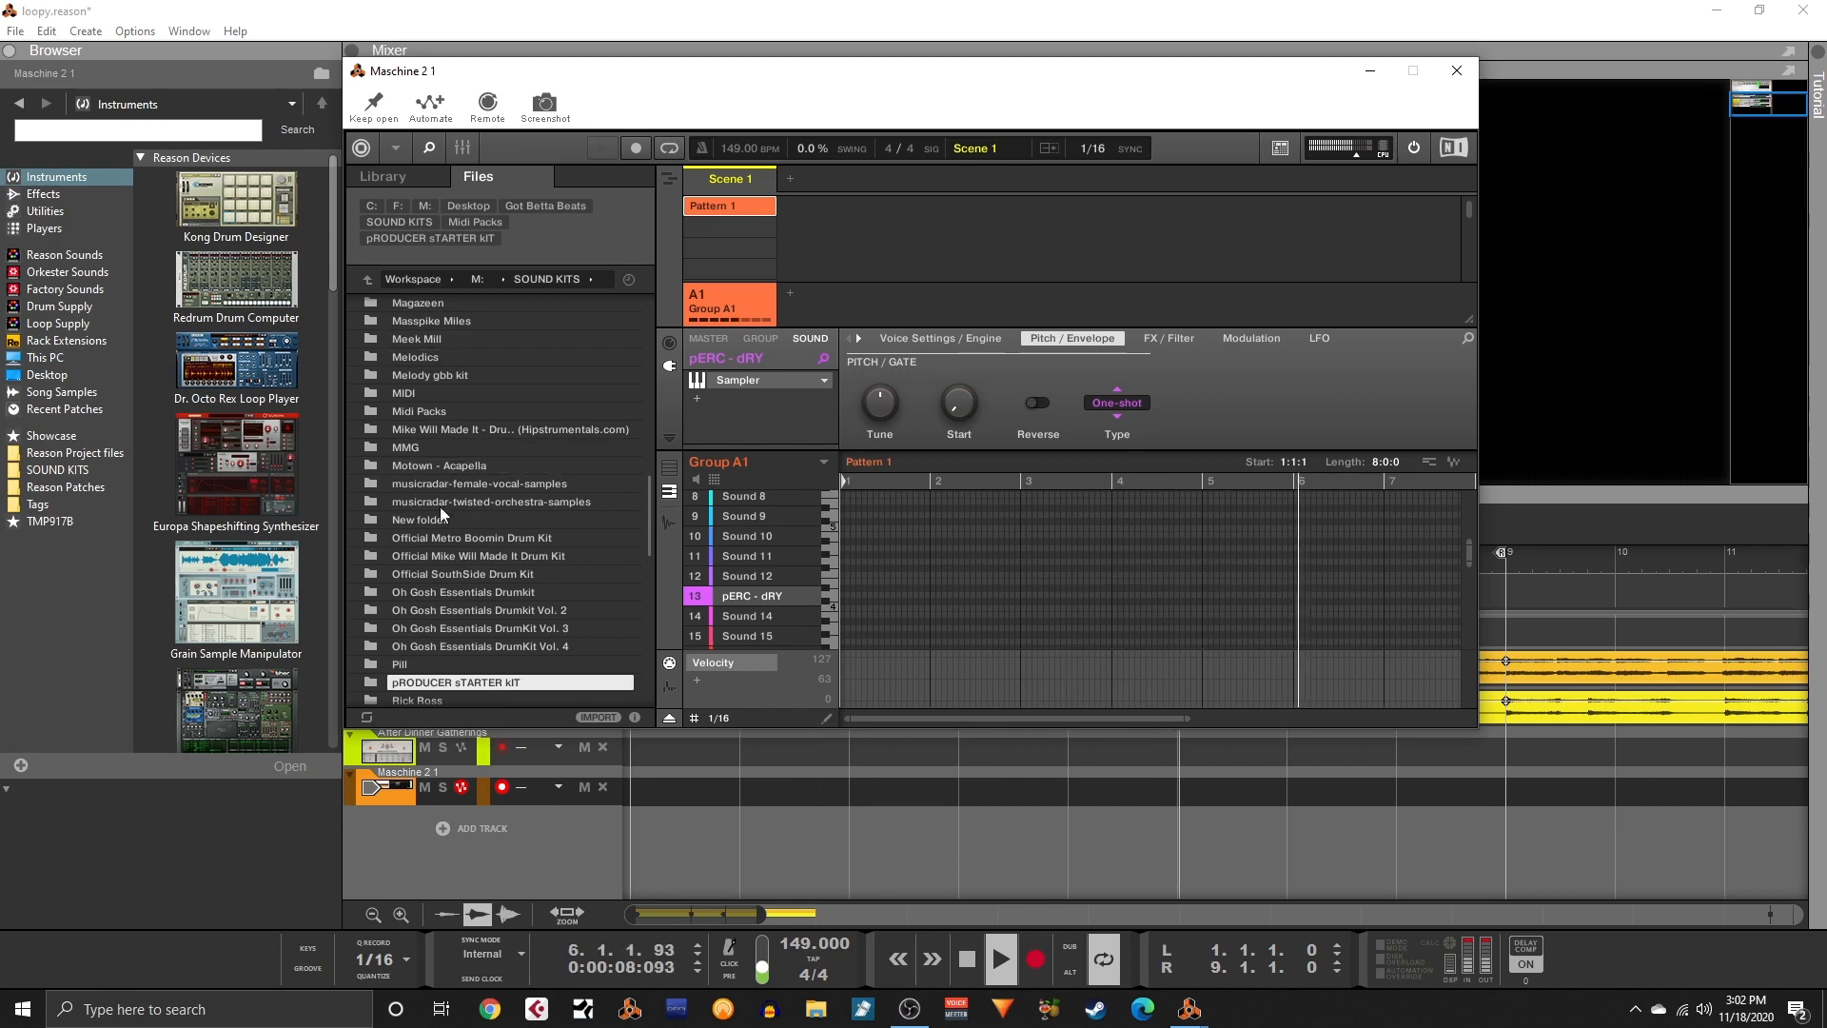
{"action": "scroll", "coordinate": [441, 537], "scroll_direction": "down", "scroll_amount": 3}
{"action": "scroll", "coordinate": [425, 571], "scroll_direction": "down", "scroll_amount": 8}
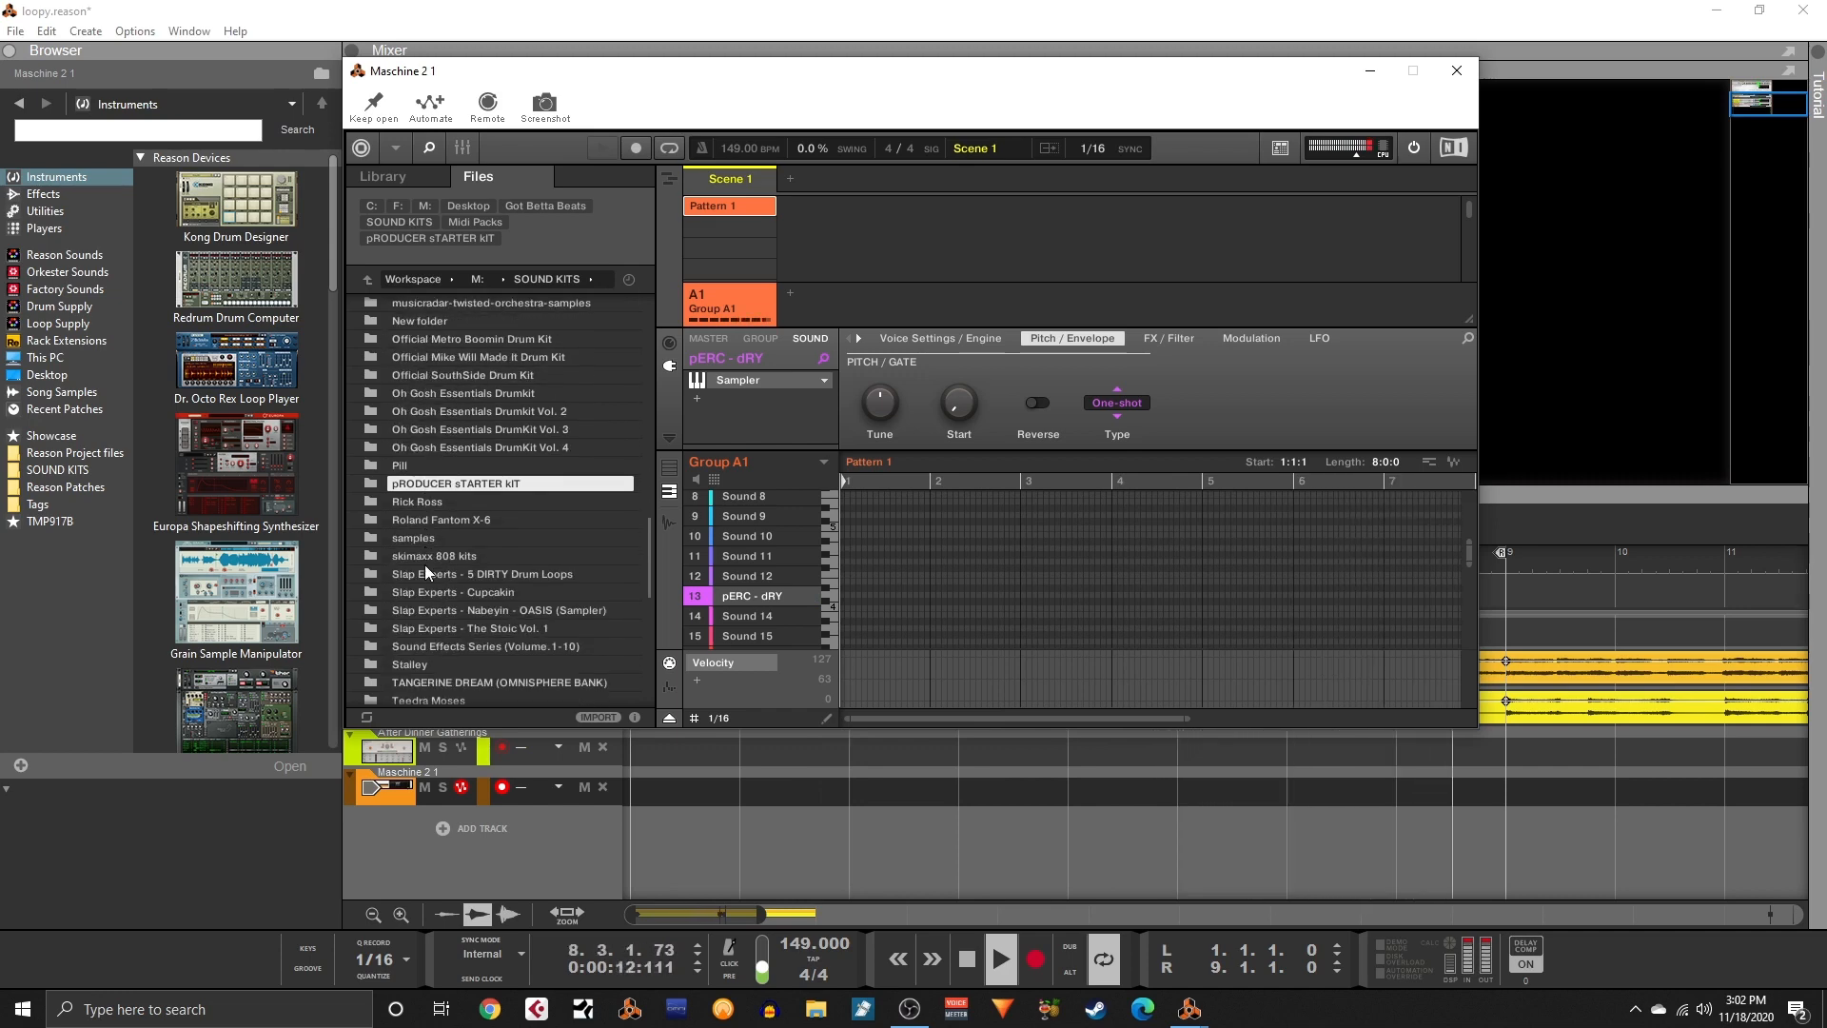
{"action": "scroll", "coordinate": [424, 563], "scroll_direction": "down", "scroll_amount": 4}
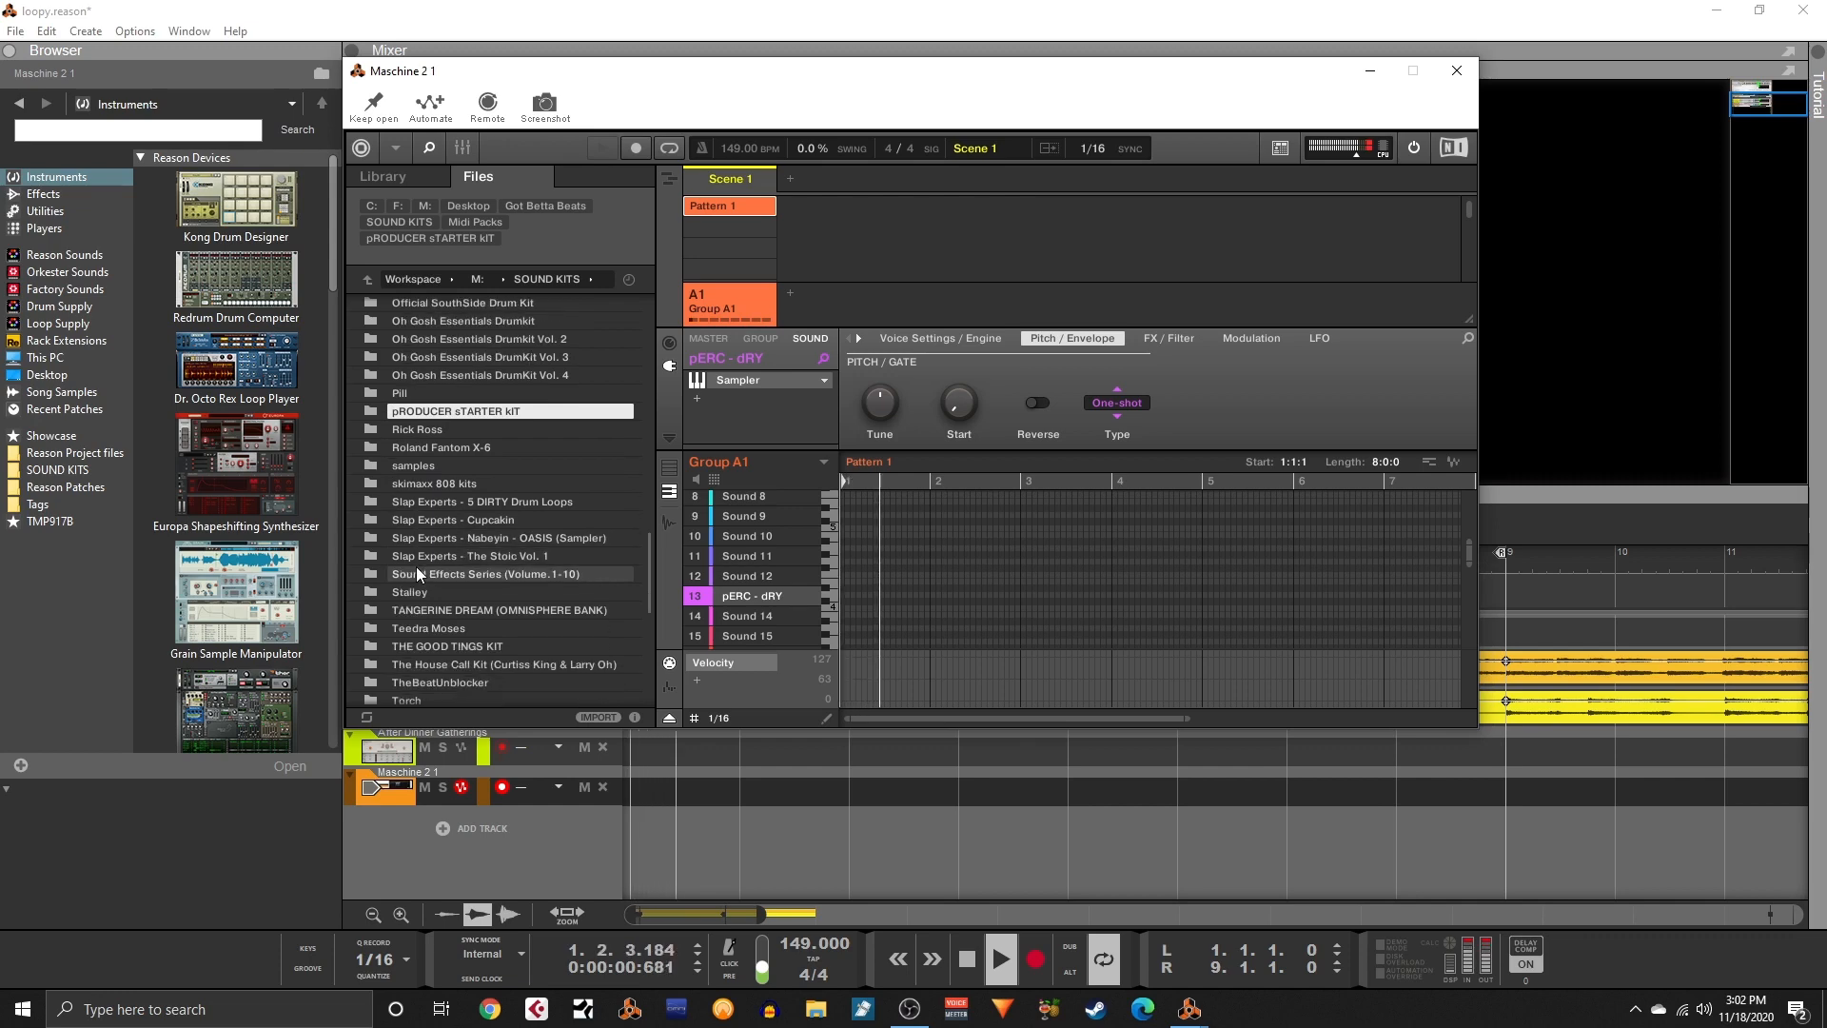
{"action": "double_click", "coordinate": [398, 647]}
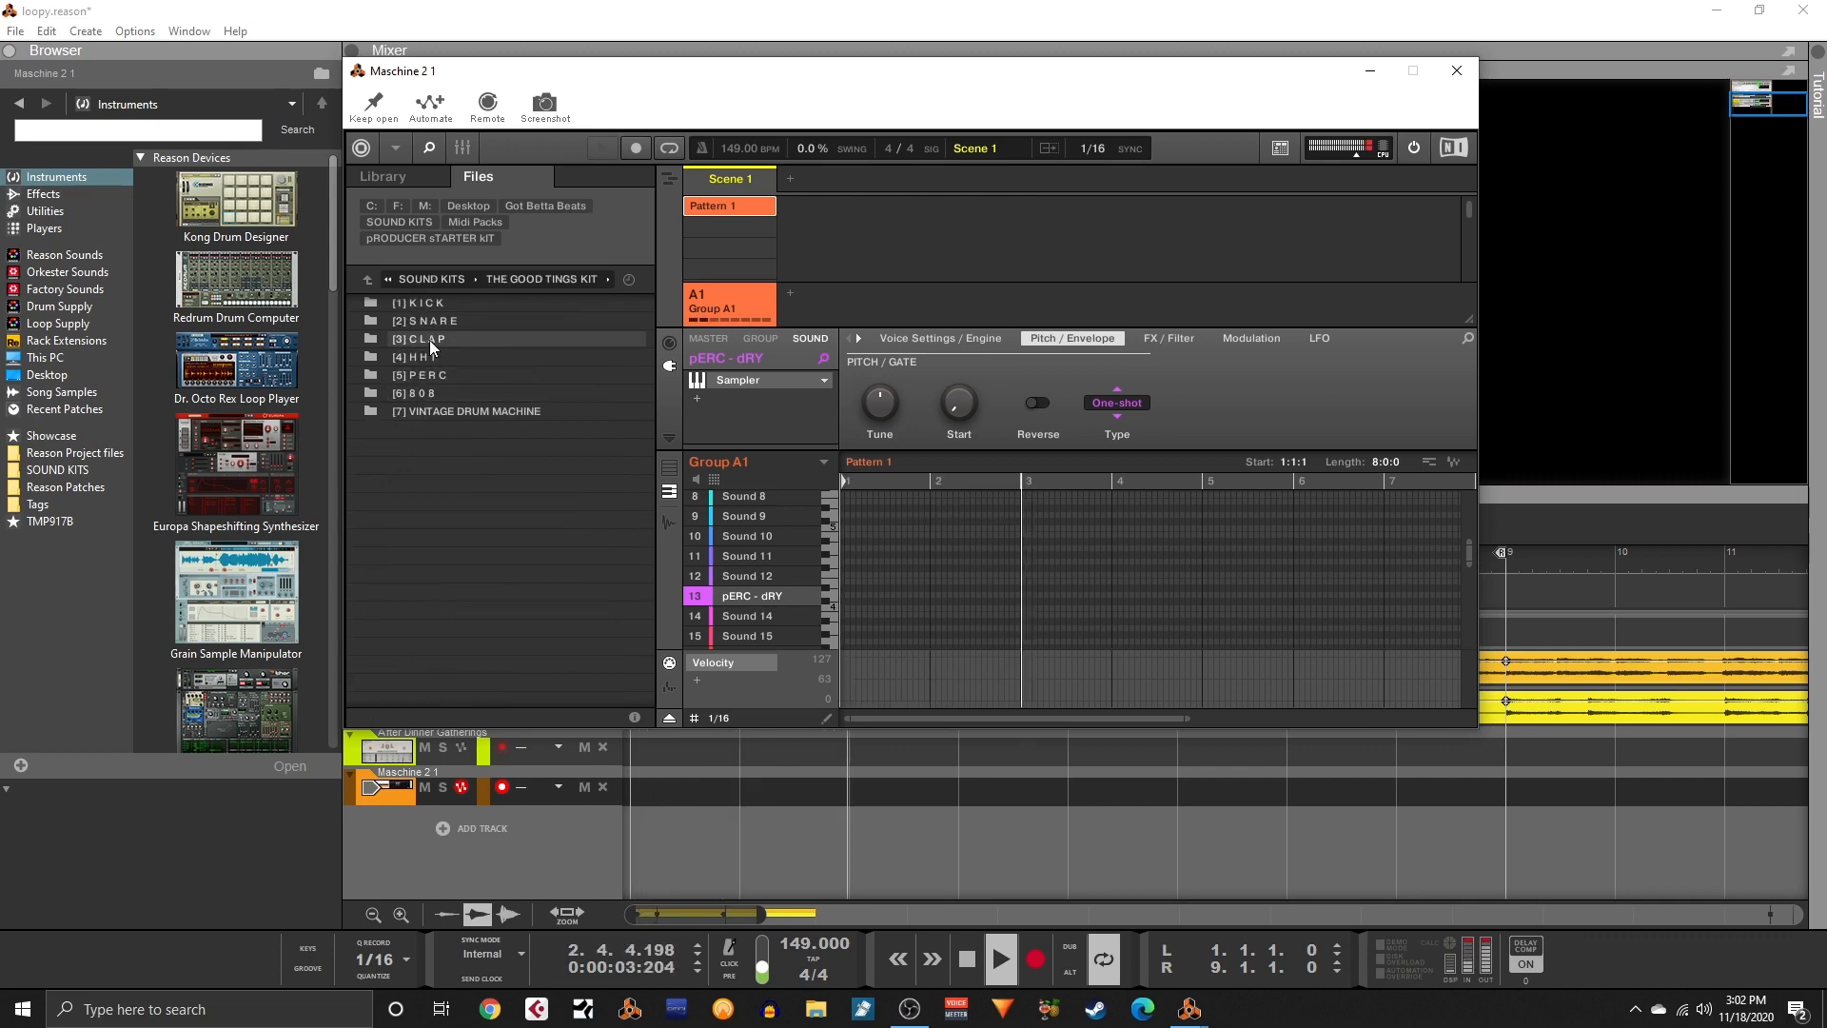
{"action": "double_click", "coordinate": [426, 373]}
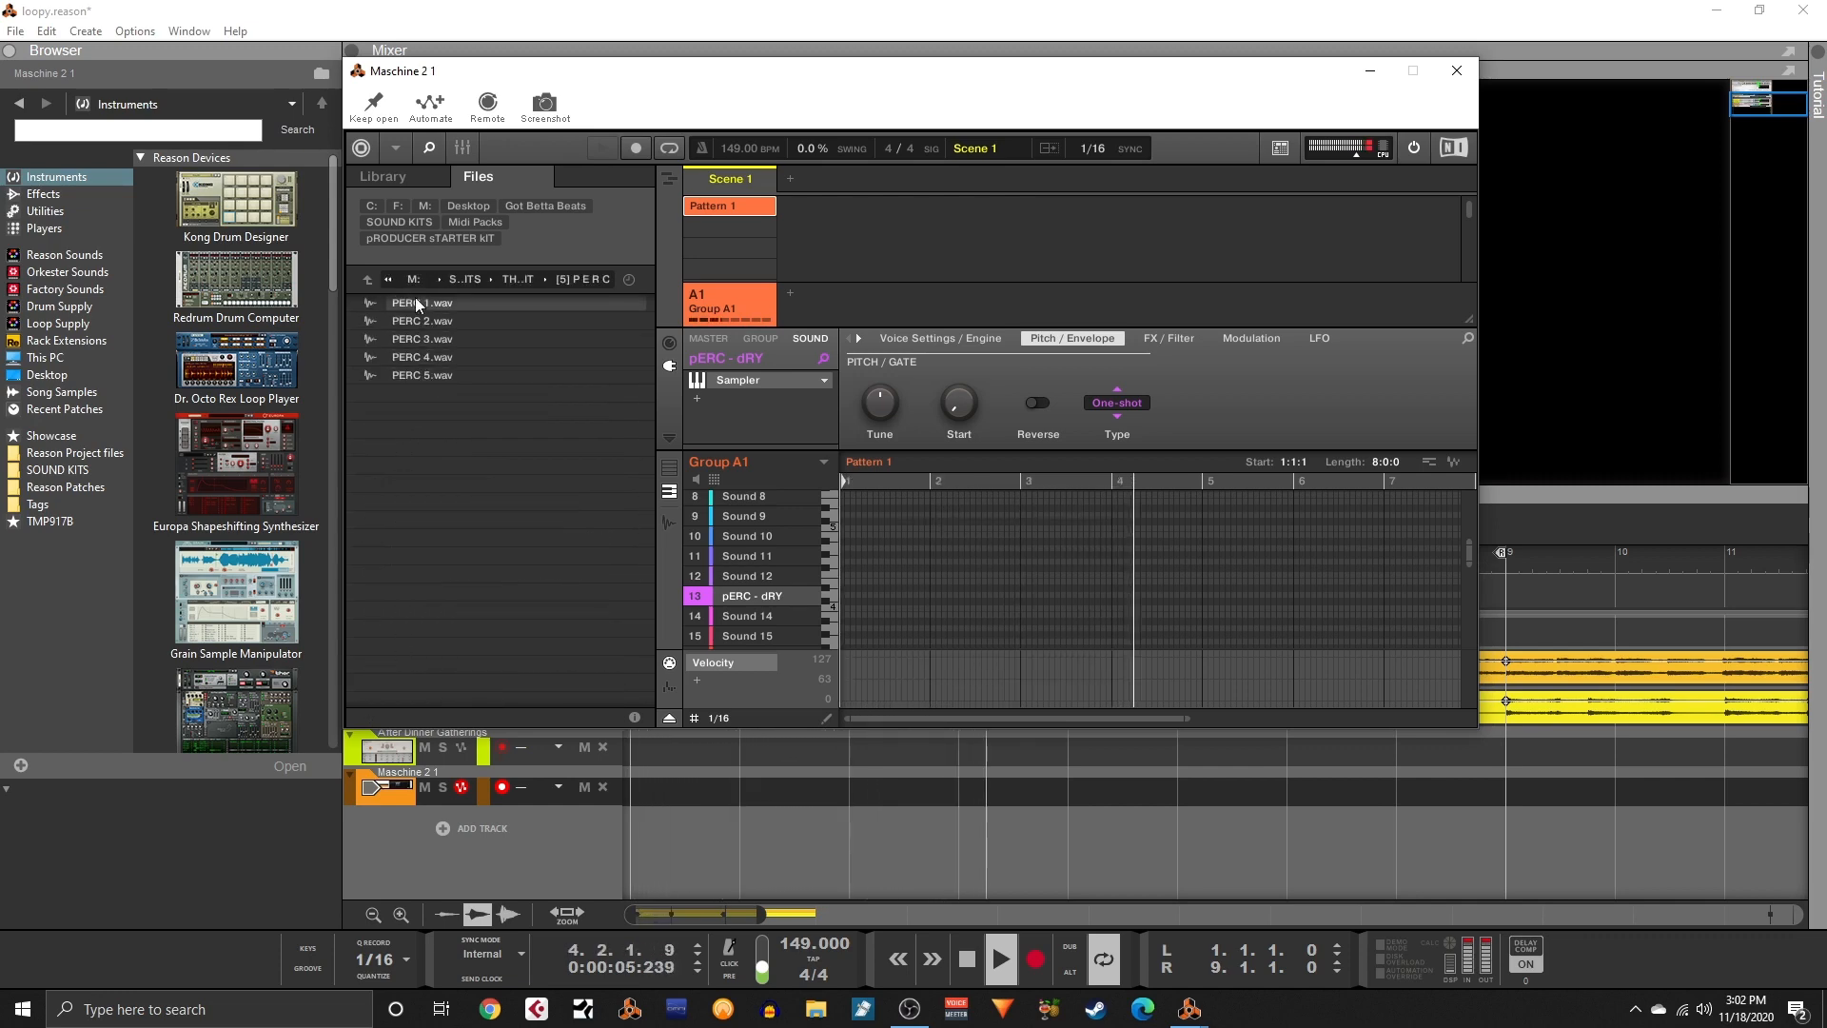
- Audition PERC 1.wav through PERC 4.wav and load PERC 4.wav into sound slot 13 of Group A1
{"action": "left_click", "coordinate": [419, 303]}
{"action": "left_click", "coordinate": [420, 322]}
{"action": "left_click", "coordinate": [416, 346]}
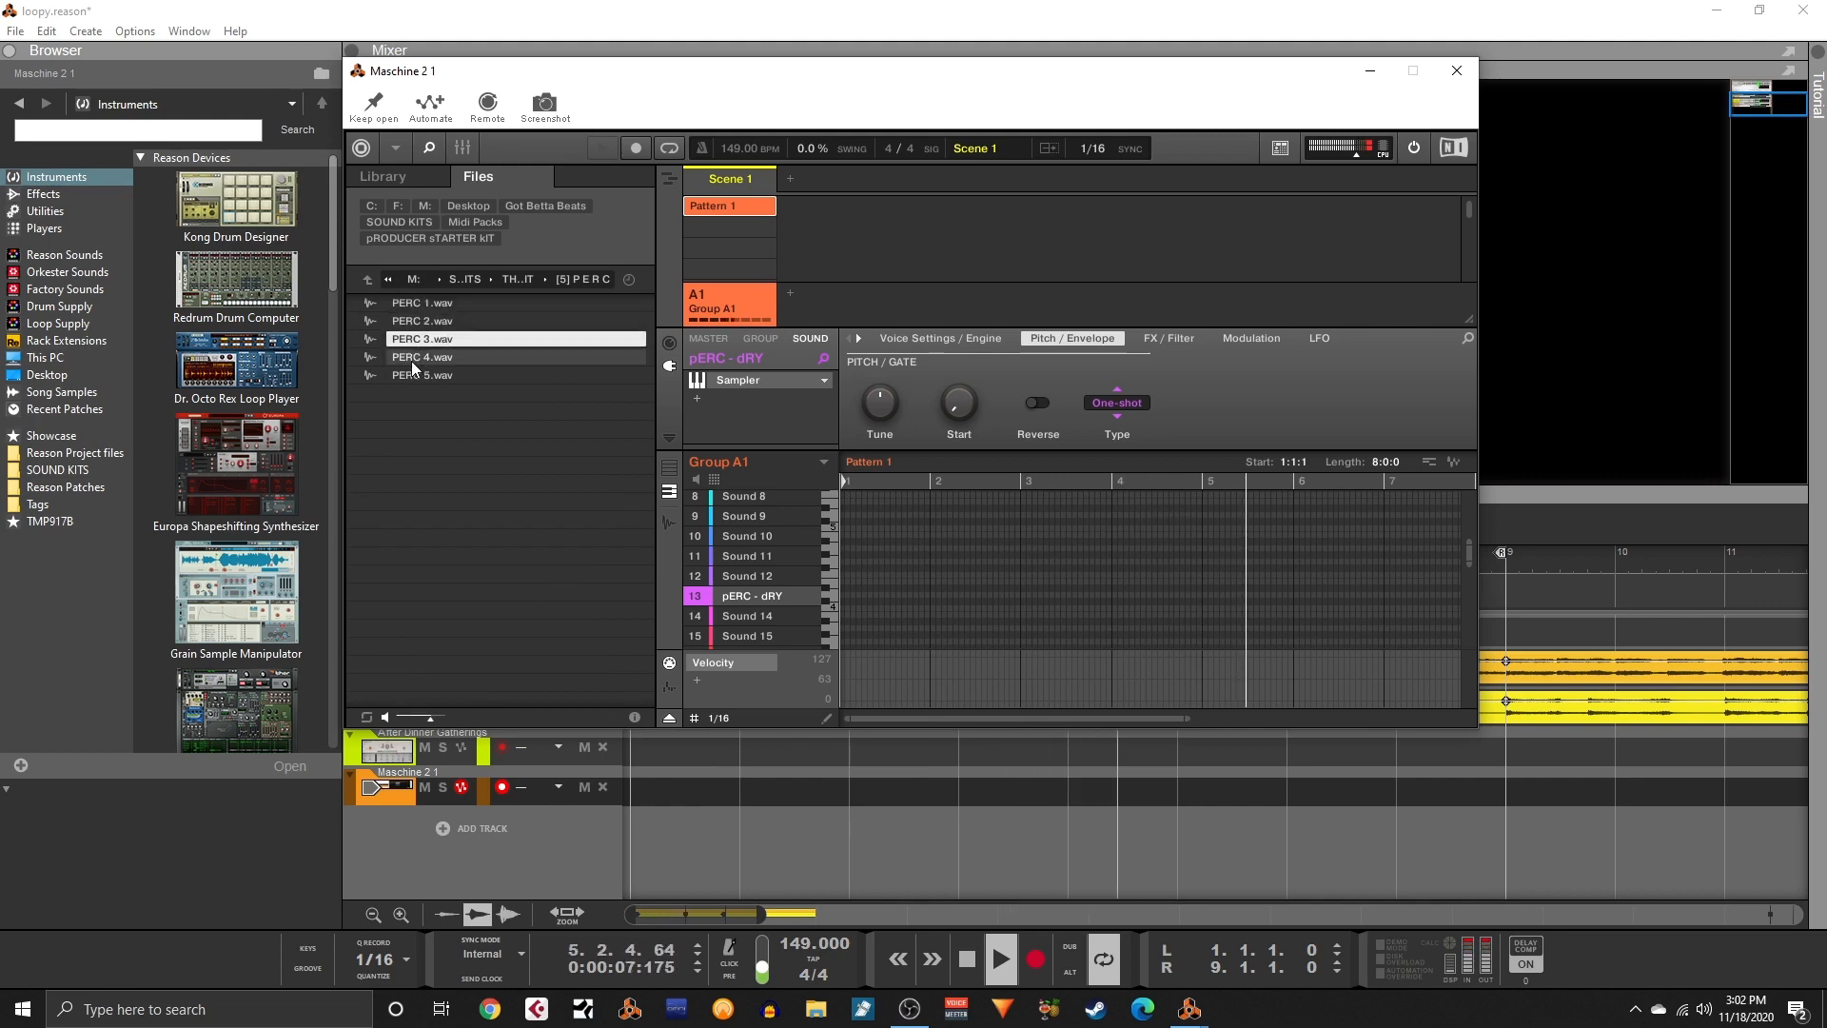
{"action": "left_click", "coordinate": [413, 362]}
{"action": "left_click_drag", "start_coordinate": [419, 361], "coordinate": [751, 591]}
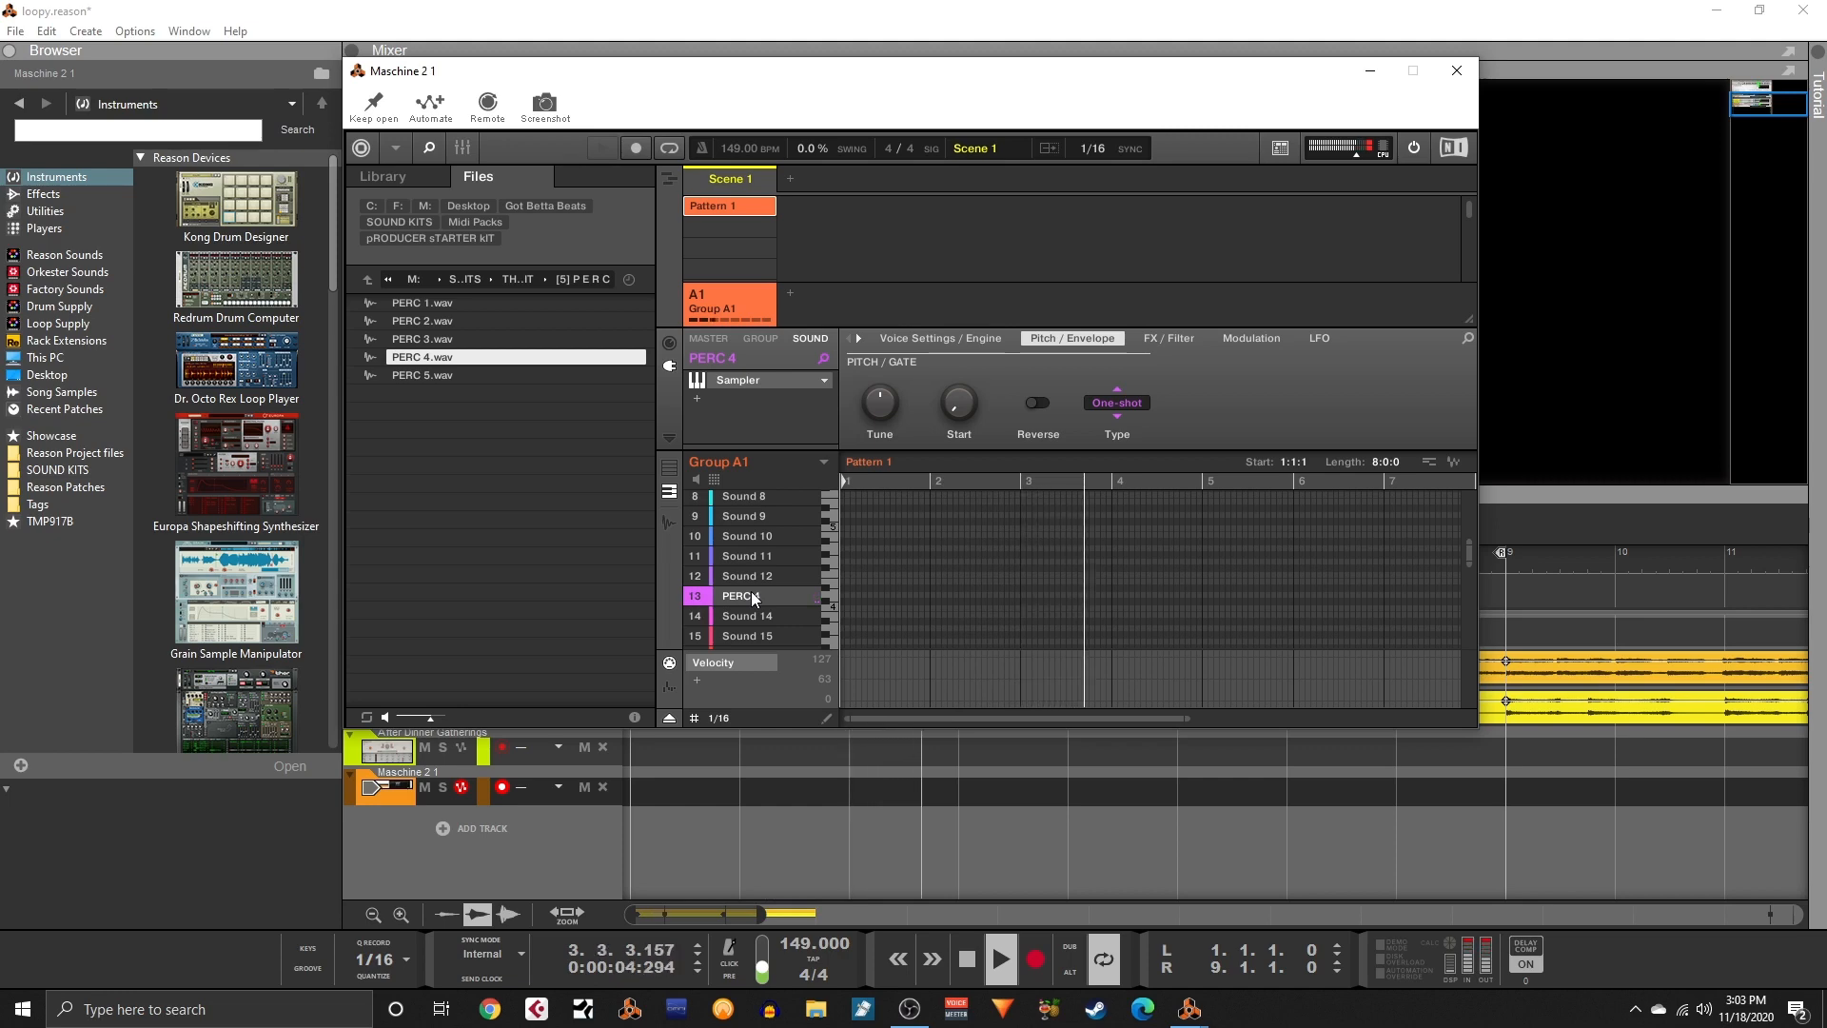
- Record a percussion part with PERC 4 into Pattern 1 and set the sound's filter type to BP2
{"action": "key", "text": "r"}
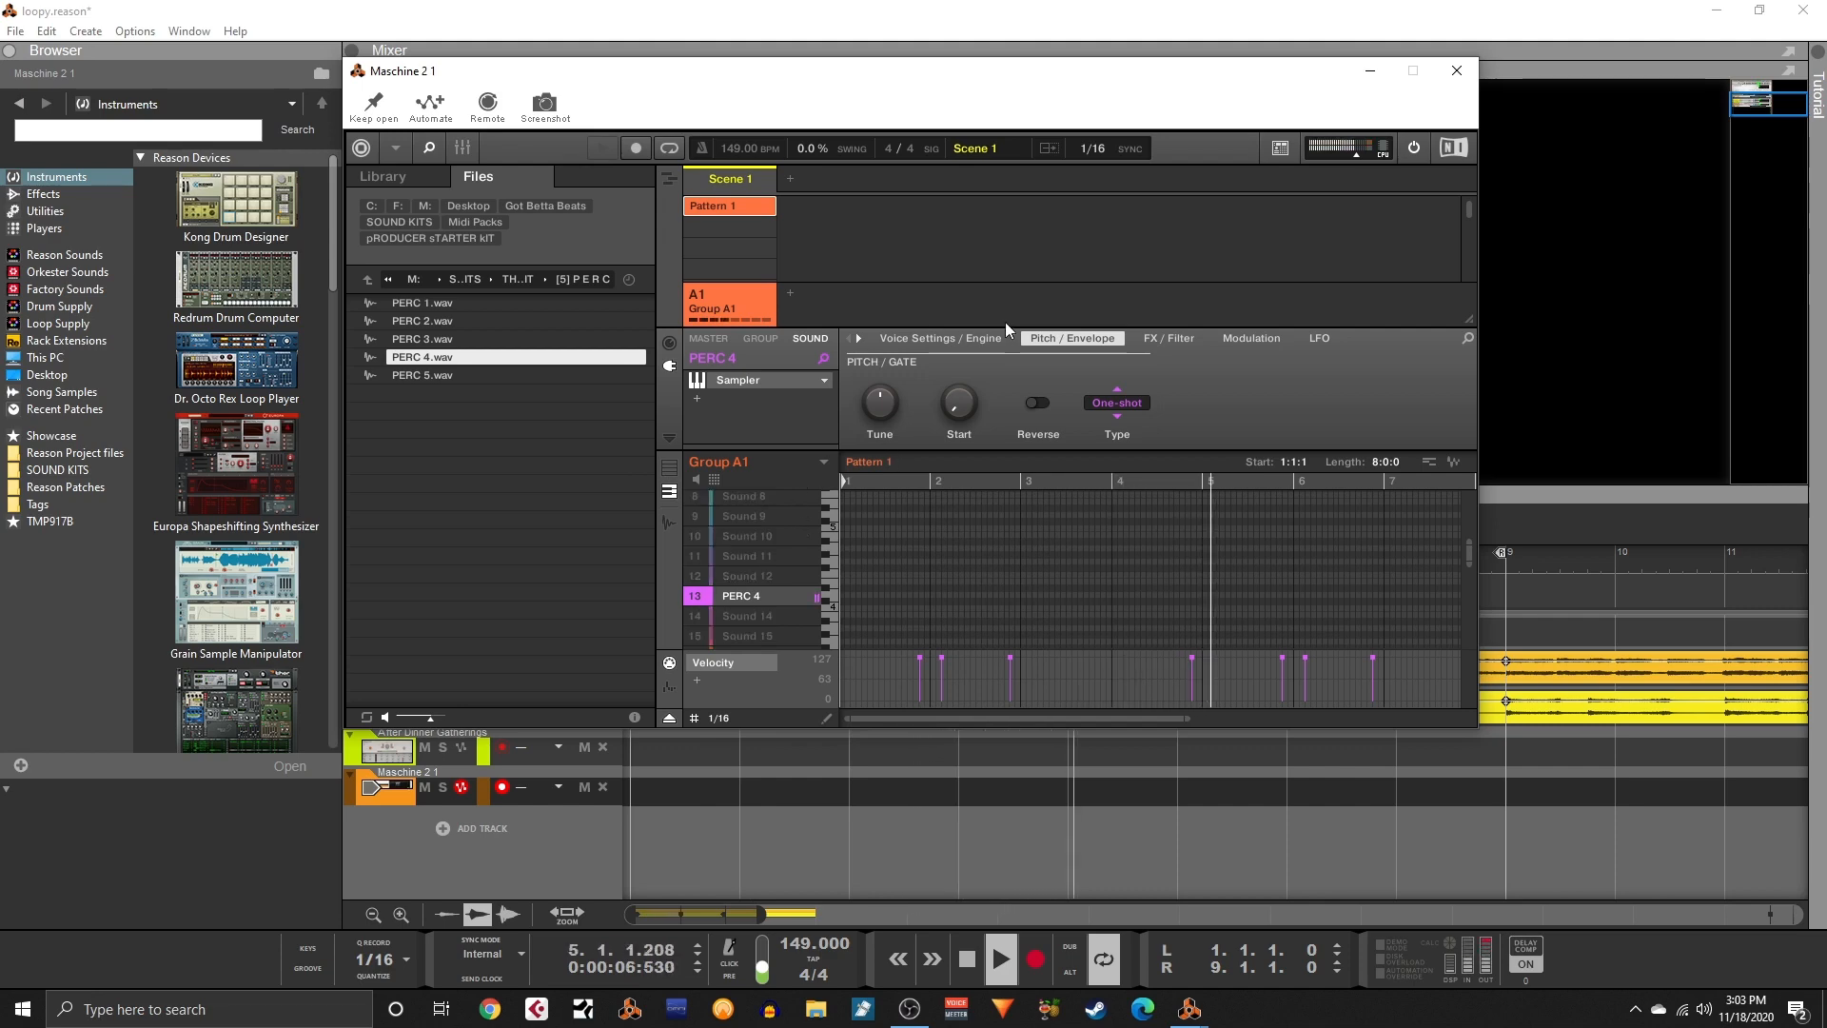
{"action": "left_click", "coordinate": [1169, 338]}
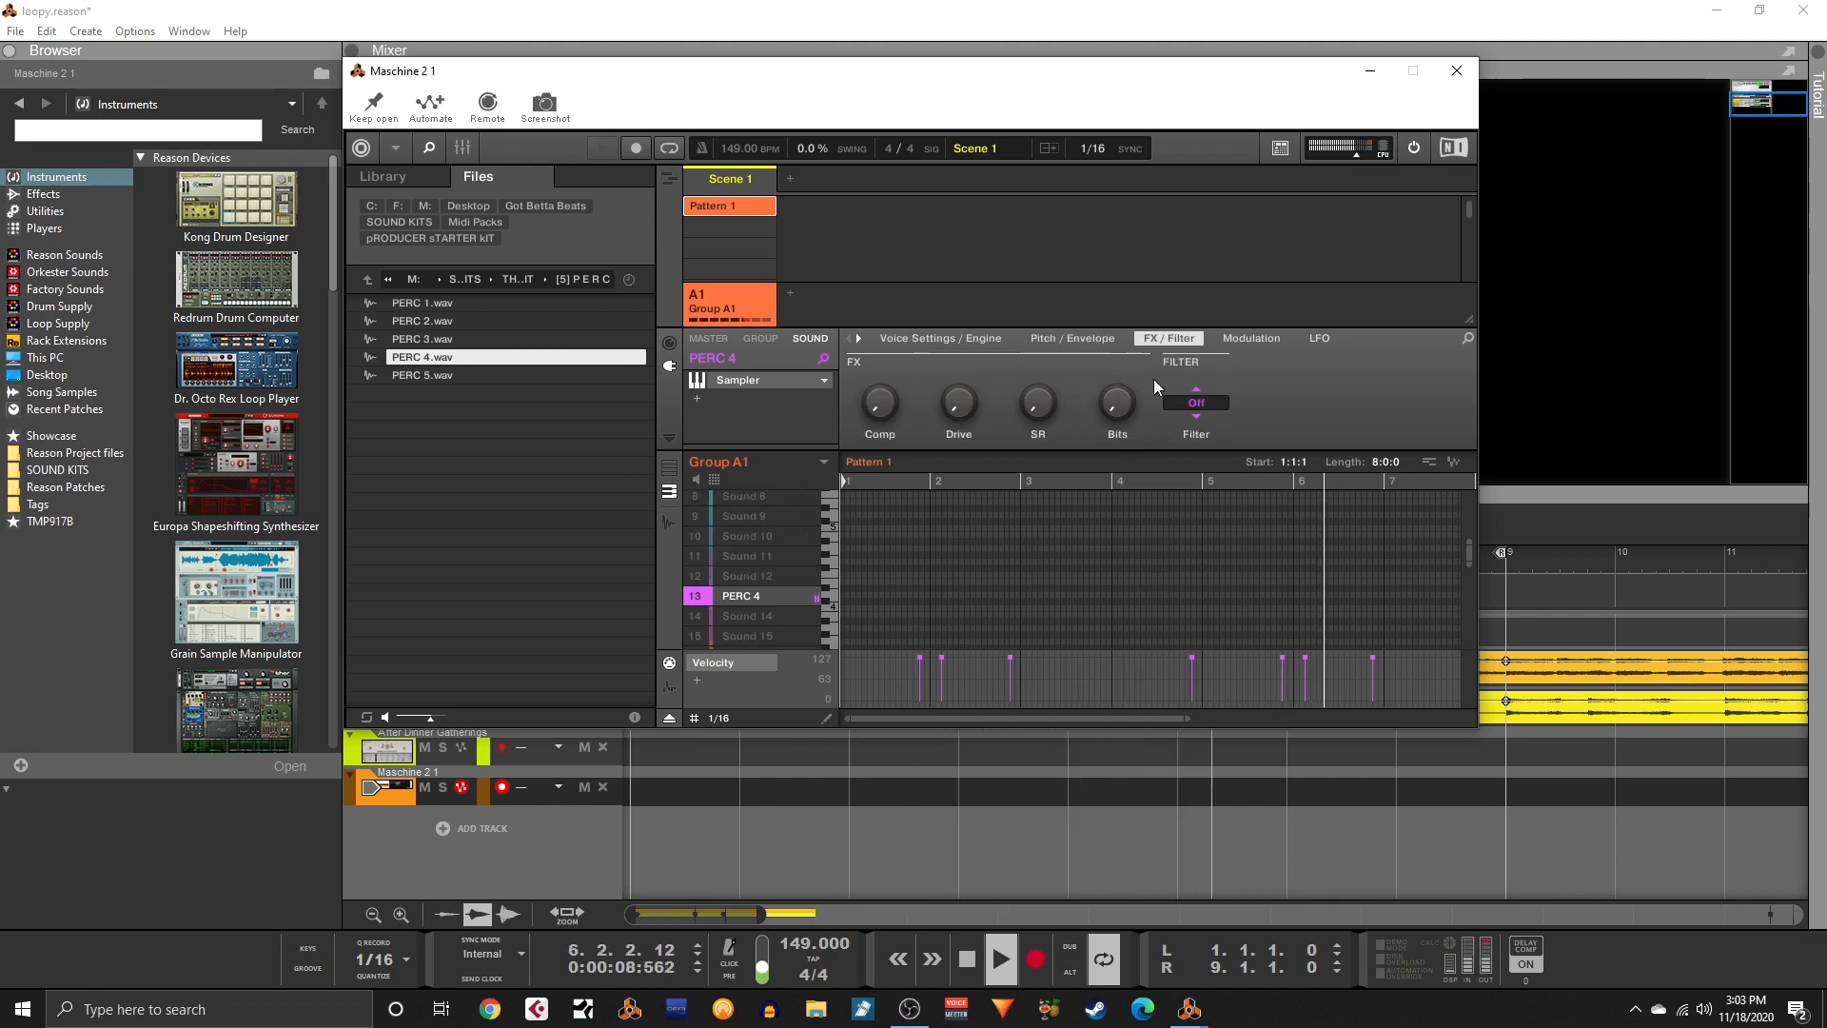
{"action": "left_click", "coordinate": [1197, 402]}
{"action": "left_click", "coordinate": [1196, 476]}
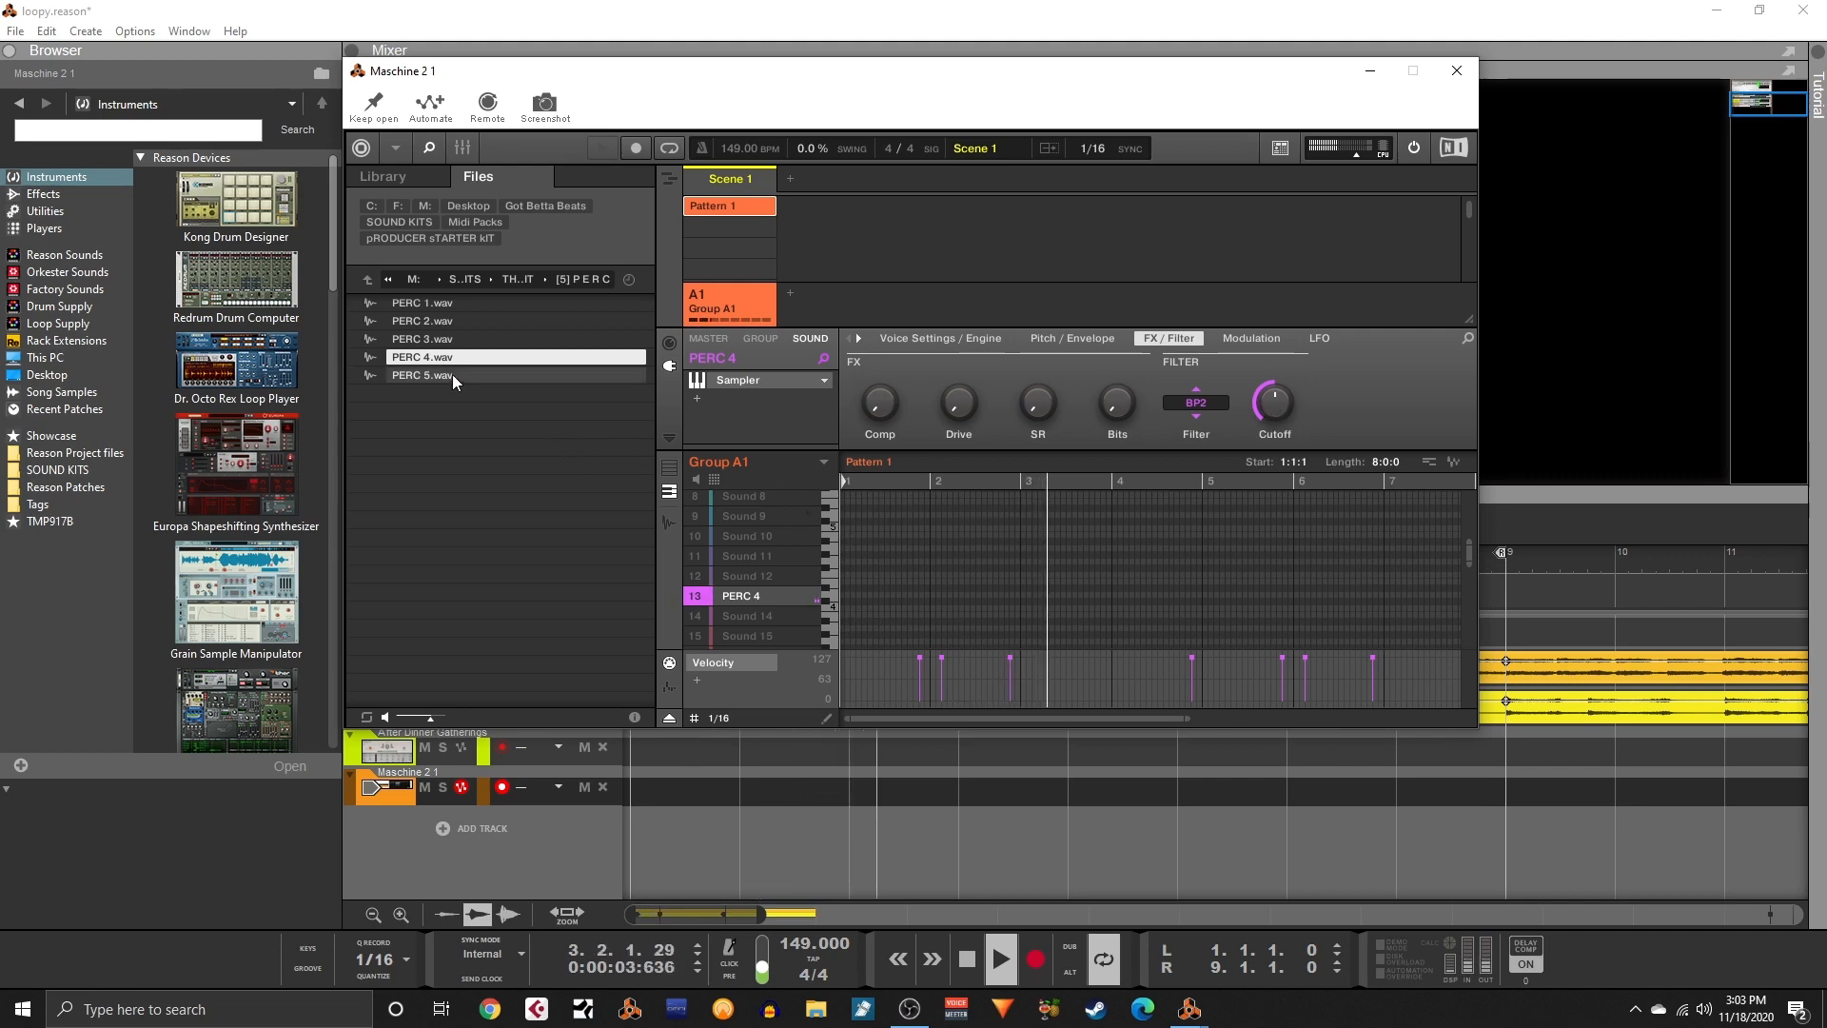
- Audition PERC 5.wav and the clap samples in the [3] CLAP folder of THE GOOD TINGS KIT
{"action": "left_click", "coordinate": [429, 376]}
{"action": "left_click", "coordinate": [369, 281]}
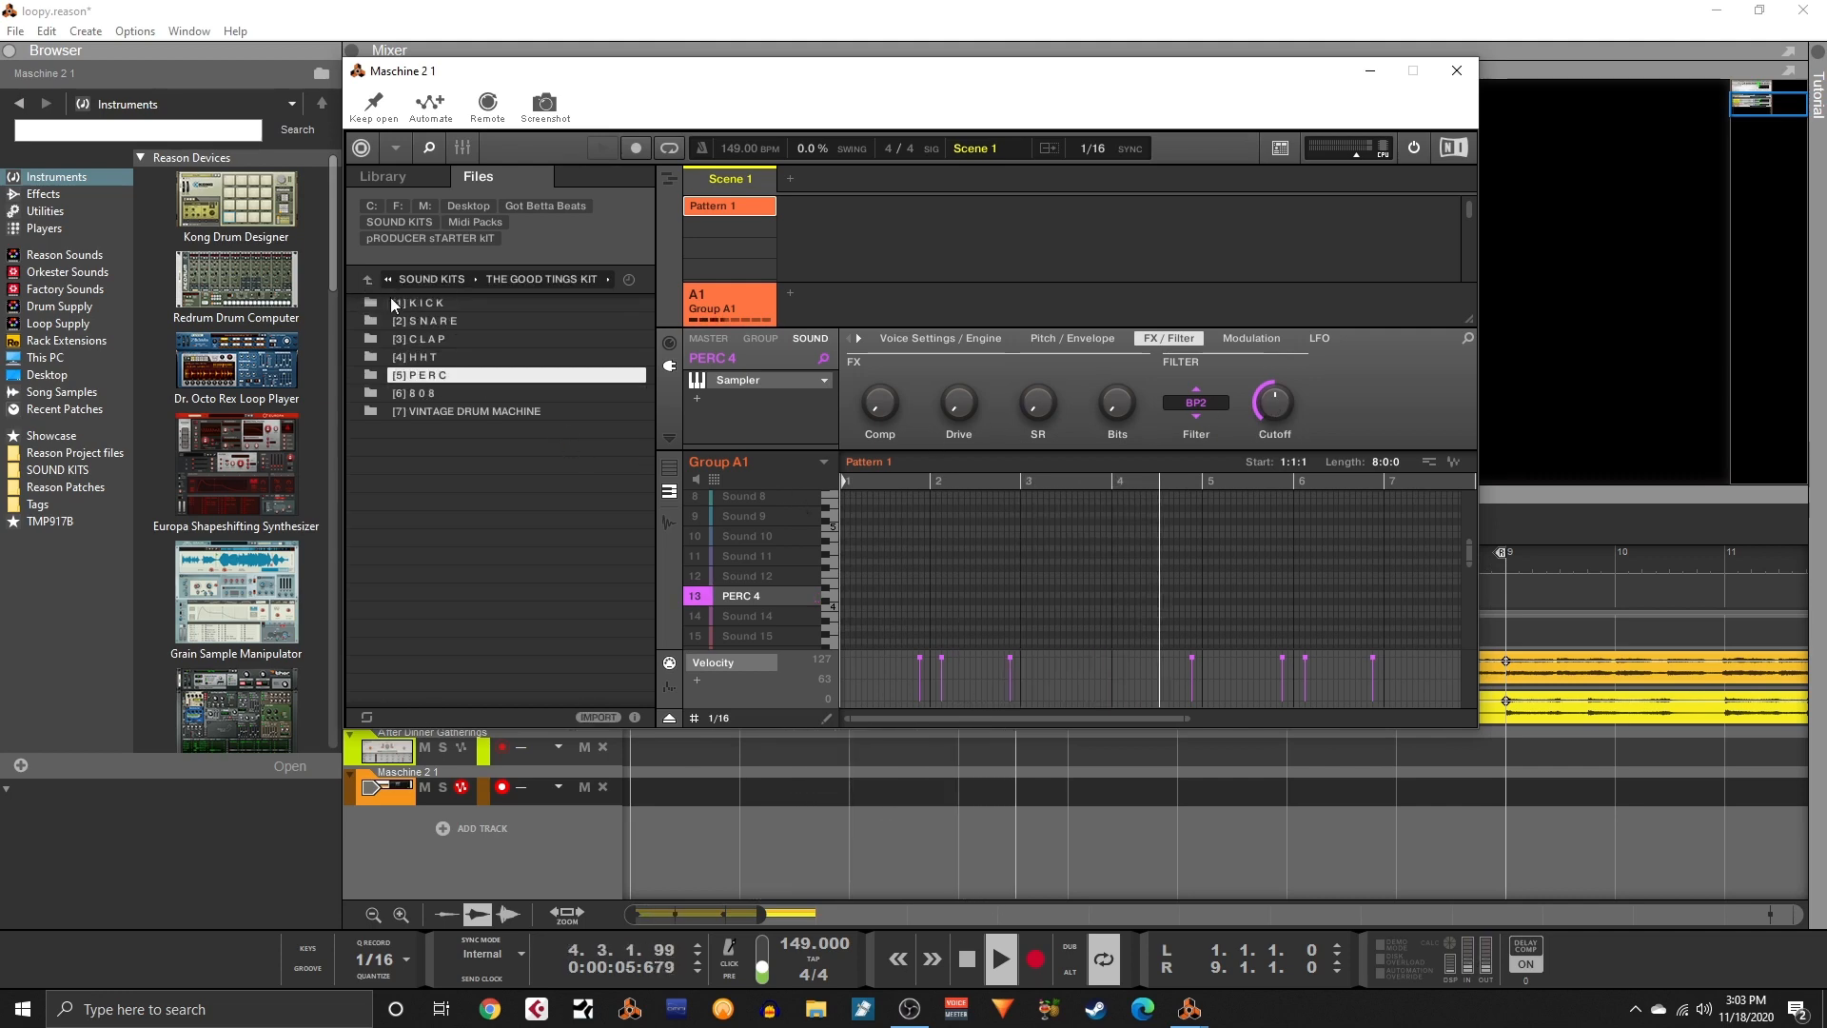
{"action": "left_click", "coordinate": [393, 342]}
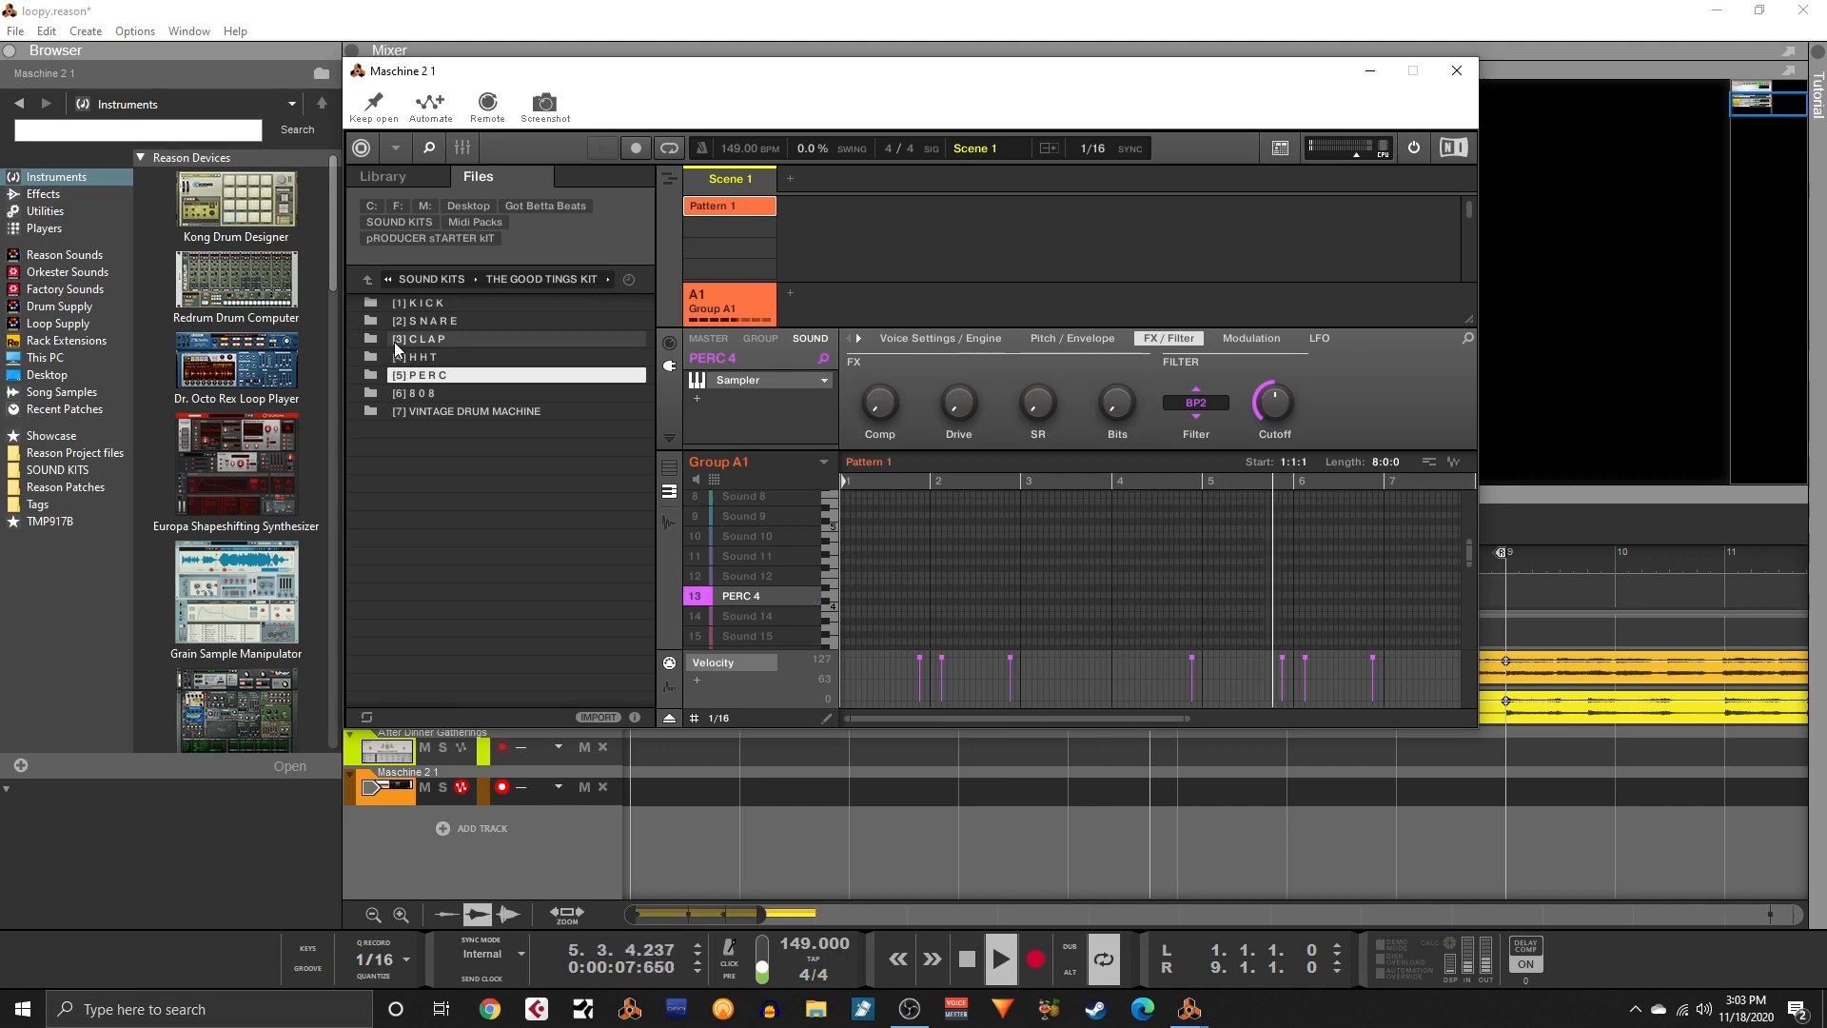
{"action": "double_click", "coordinate": [394, 341]}
{"action": "left_click", "coordinate": [425, 342]}
{"action": "left_click", "coordinate": [426, 324]}
{"action": "left_click", "coordinate": [426, 305]}
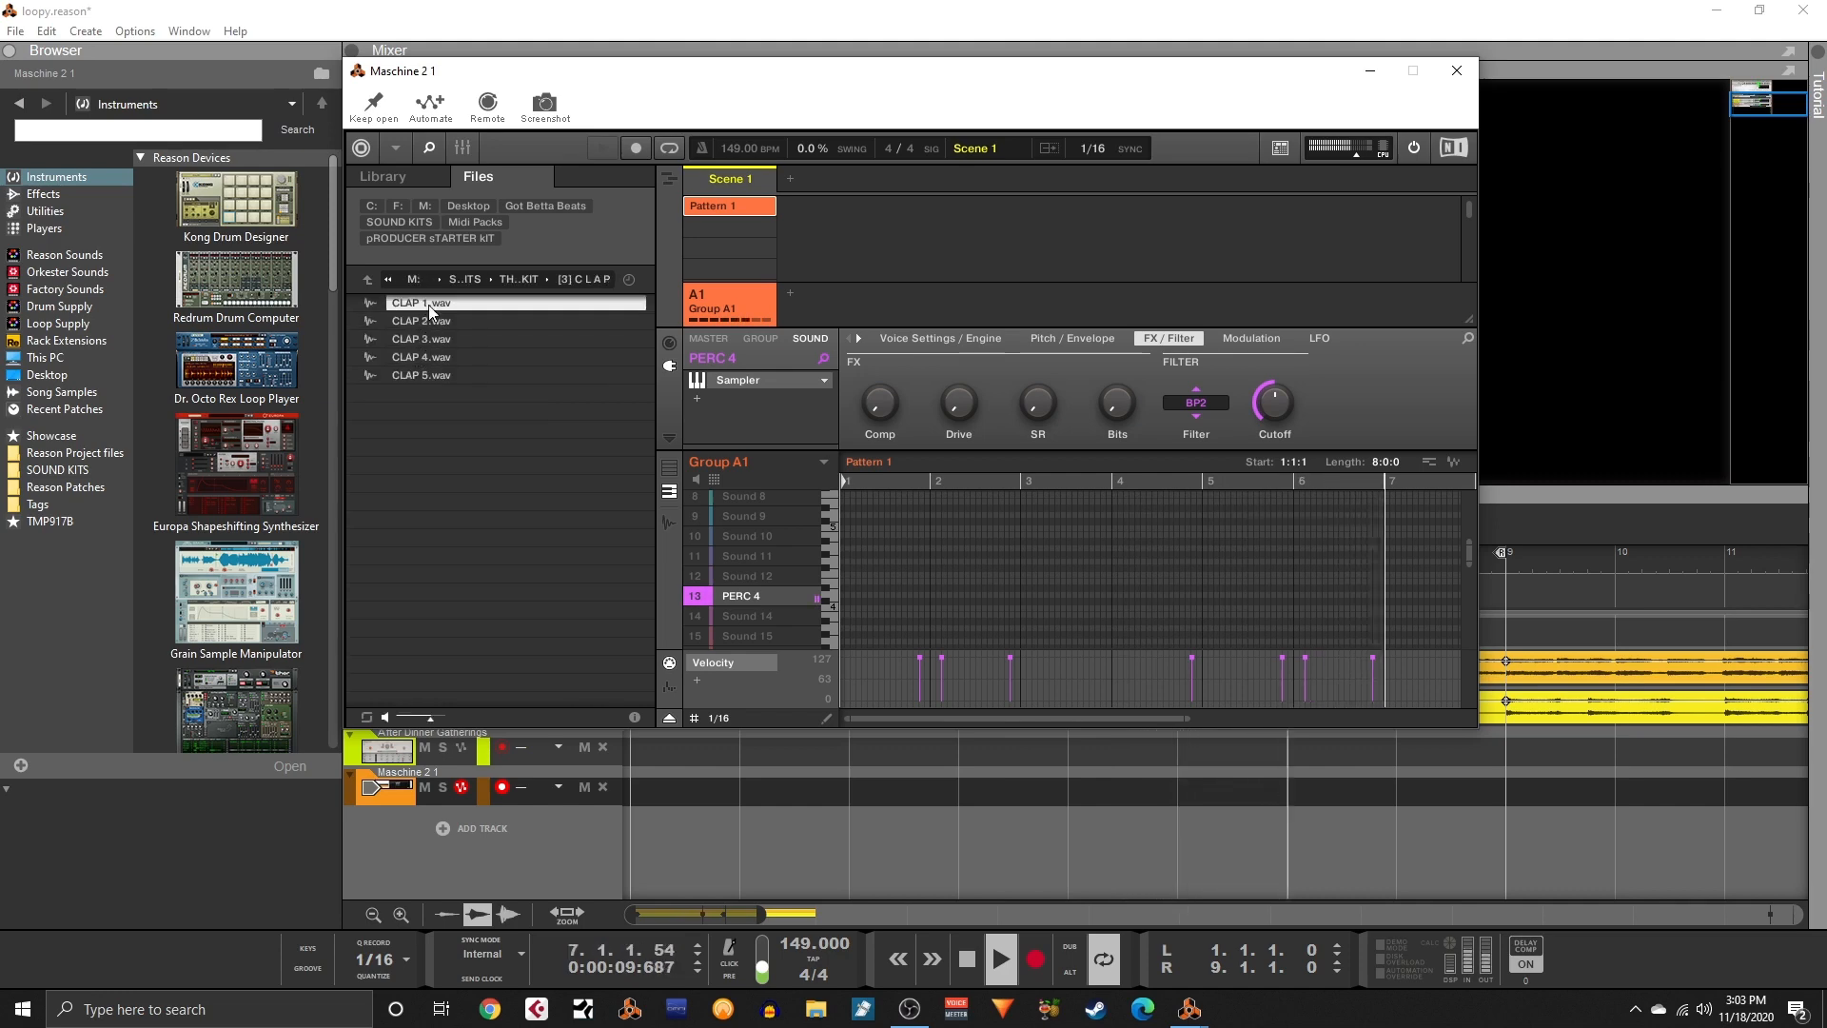
{"action": "left_click", "coordinate": [427, 341]}
{"action": "left_click", "coordinate": [426, 375]}
{"action": "left_click", "coordinate": [426, 359]}
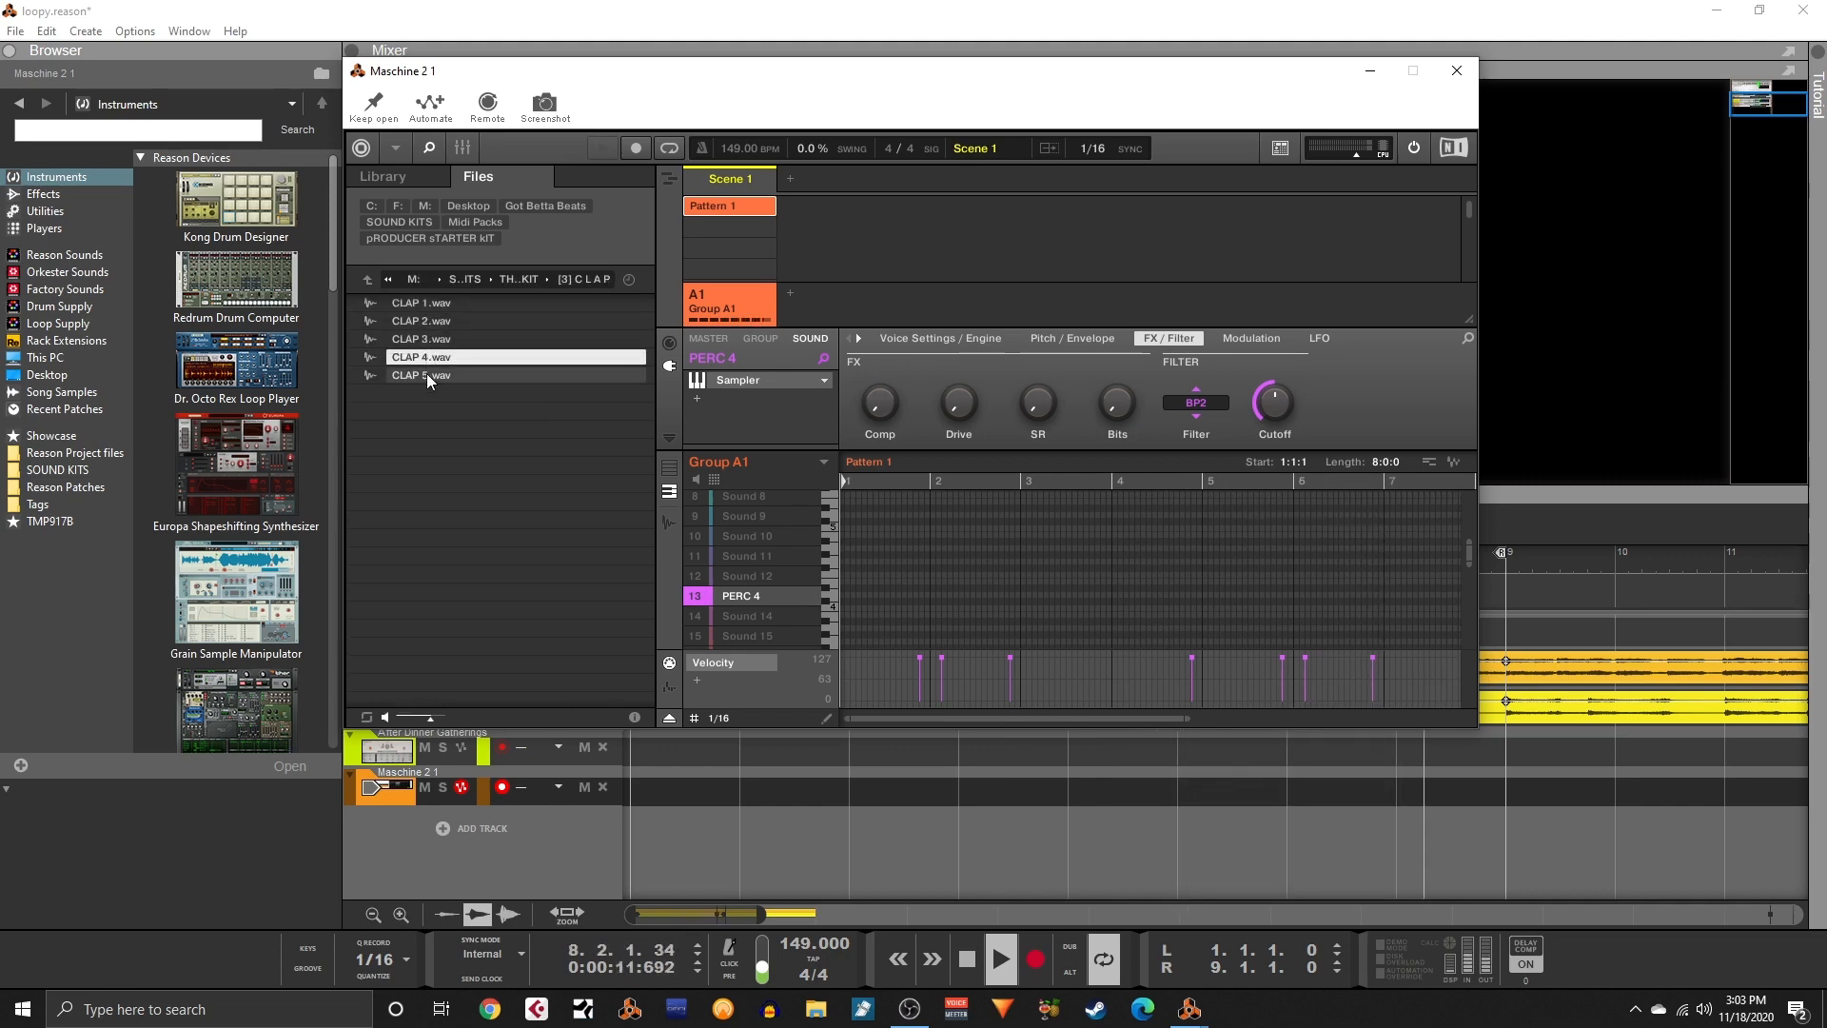
{"action": "left_click", "coordinate": [425, 373]}
- Load CLAP 5.wav into sound slot 6 of Group A1 and record one clap hit per bar into Pattern 1
{"action": "scroll", "coordinate": [740, 544], "scroll_direction": "up", "scroll_amount": 1}
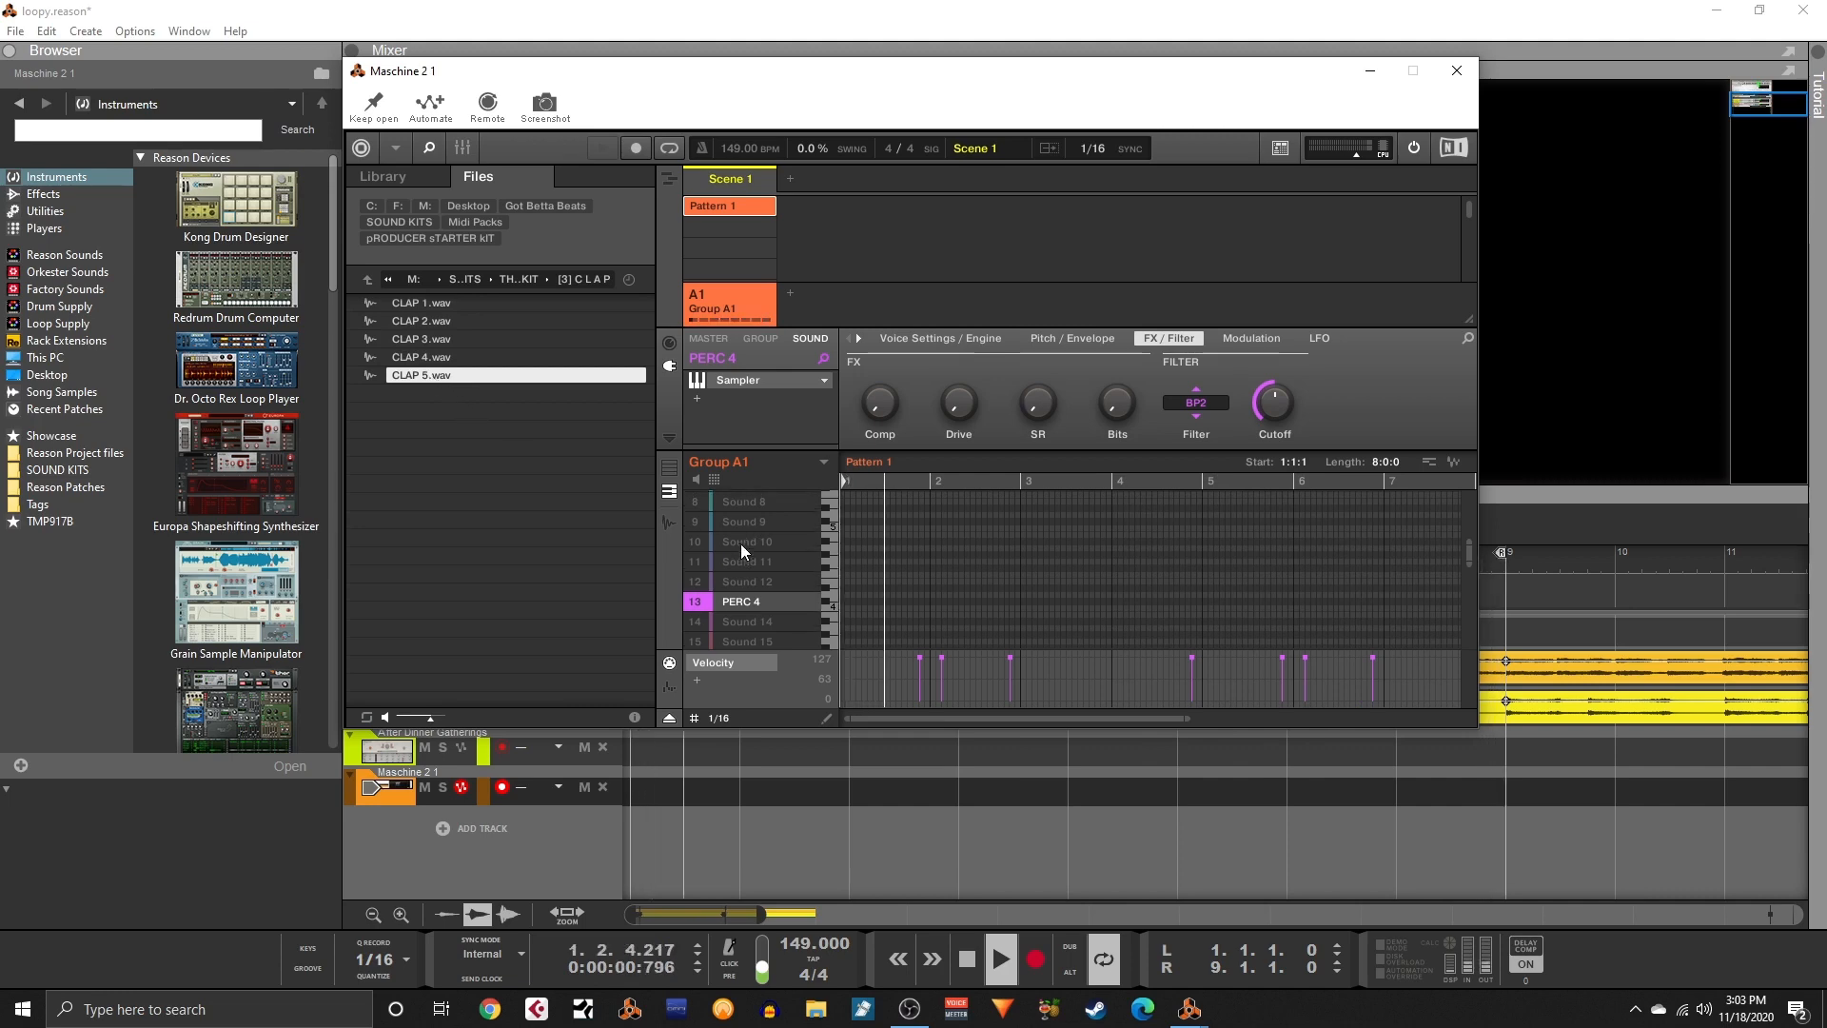
{"action": "scroll", "coordinate": [725, 516], "scroll_direction": "up", "scroll_amount": 1}
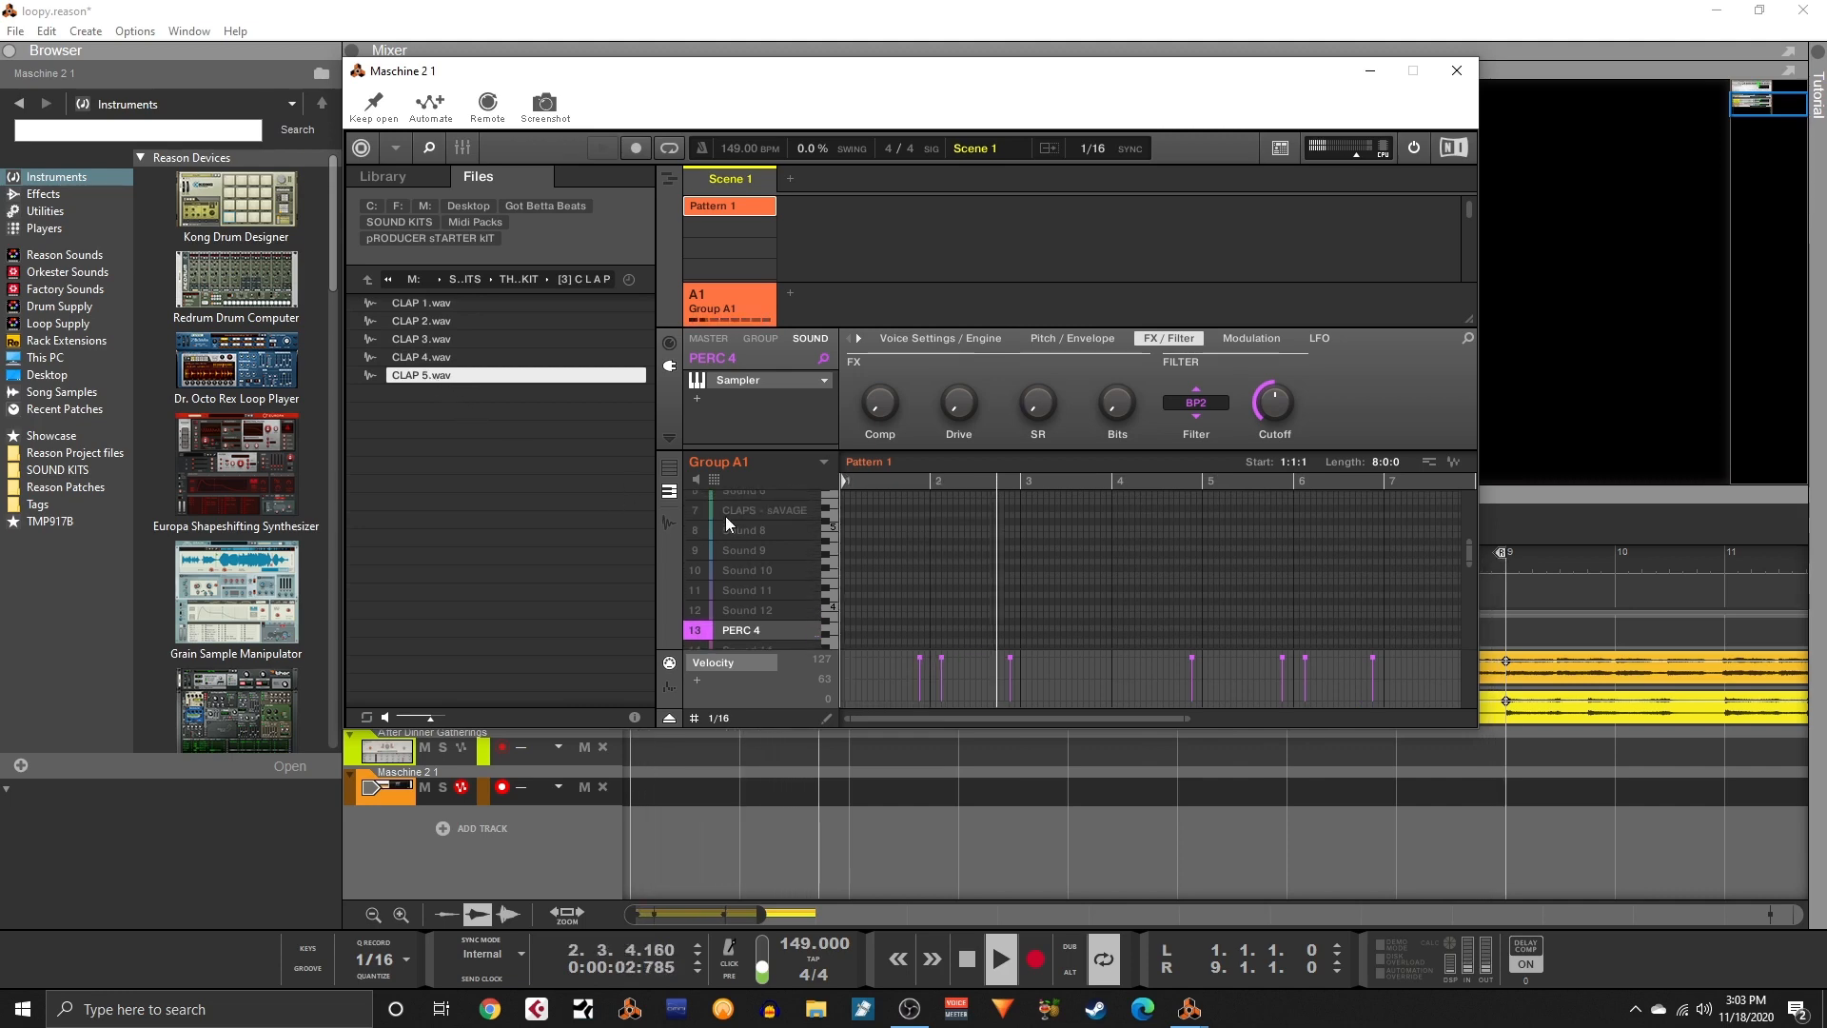
{"action": "left_click_drag", "start_coordinate": [406, 381], "coordinate": [742, 529]}
{"action": "left_click", "coordinate": [693, 533]}
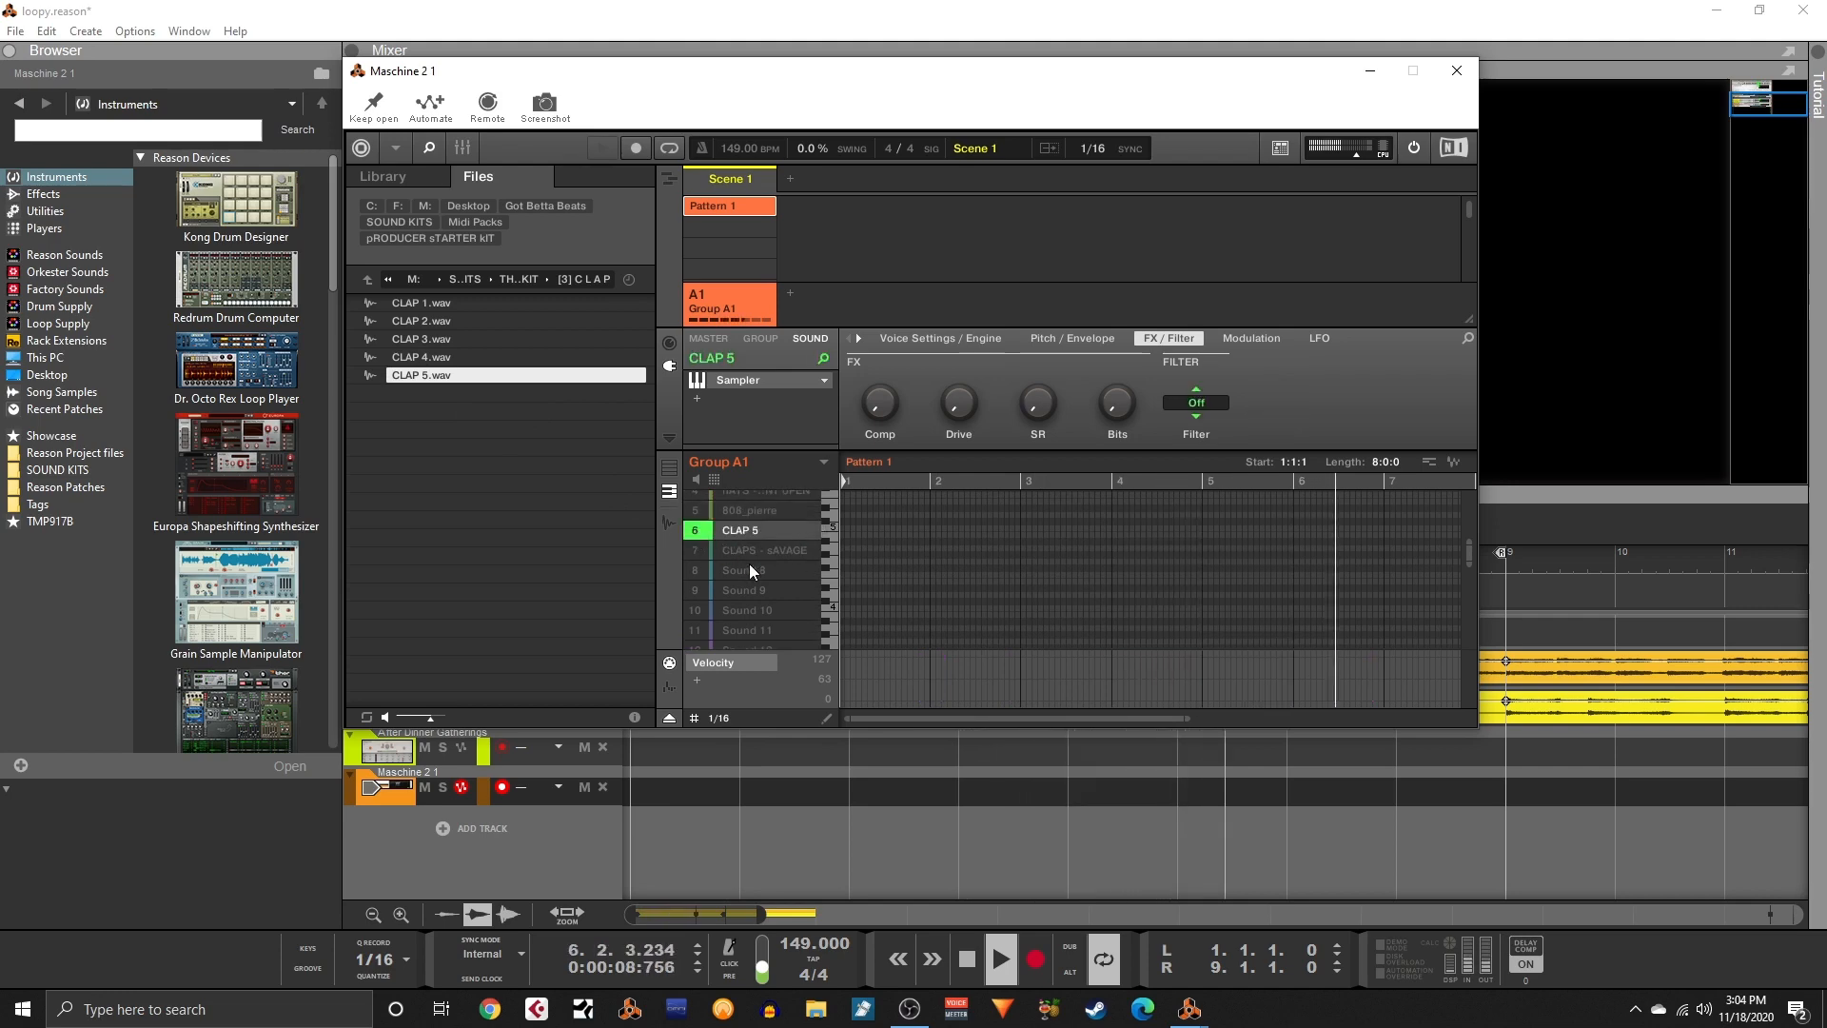
{"action": "key", "text": "r"}
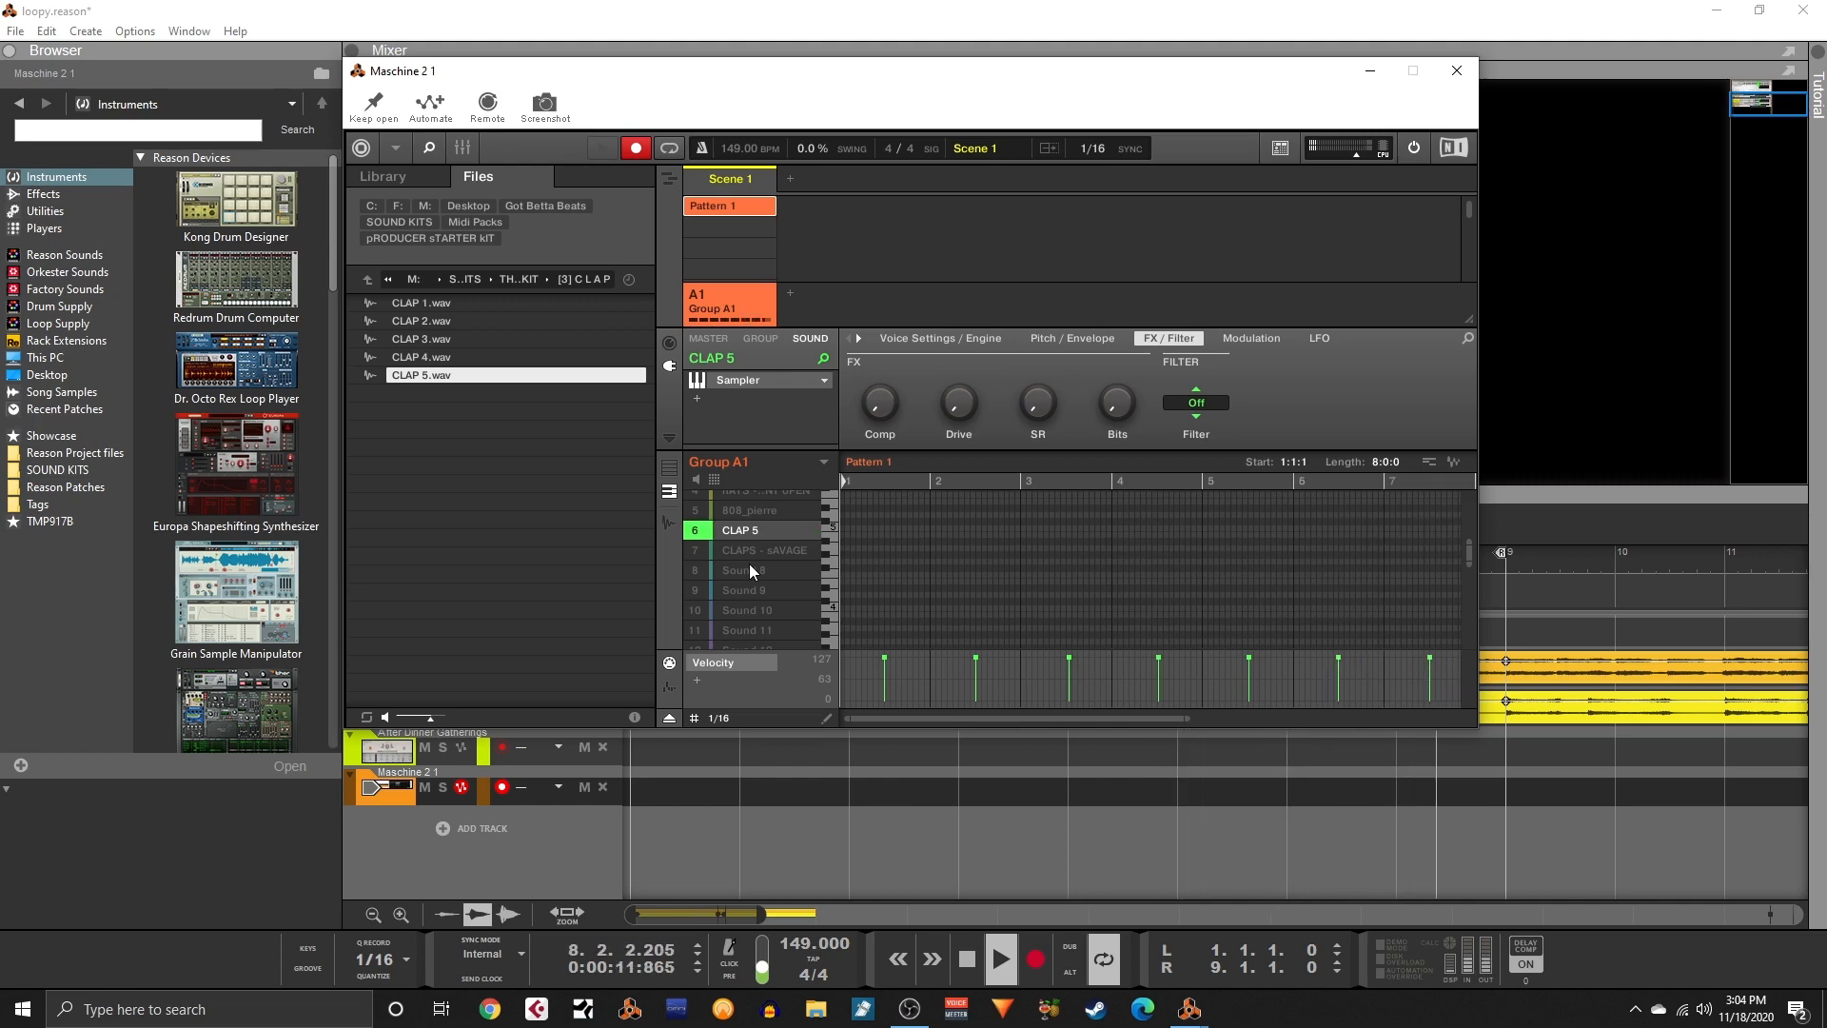
{"action": "key", "text": "k"}
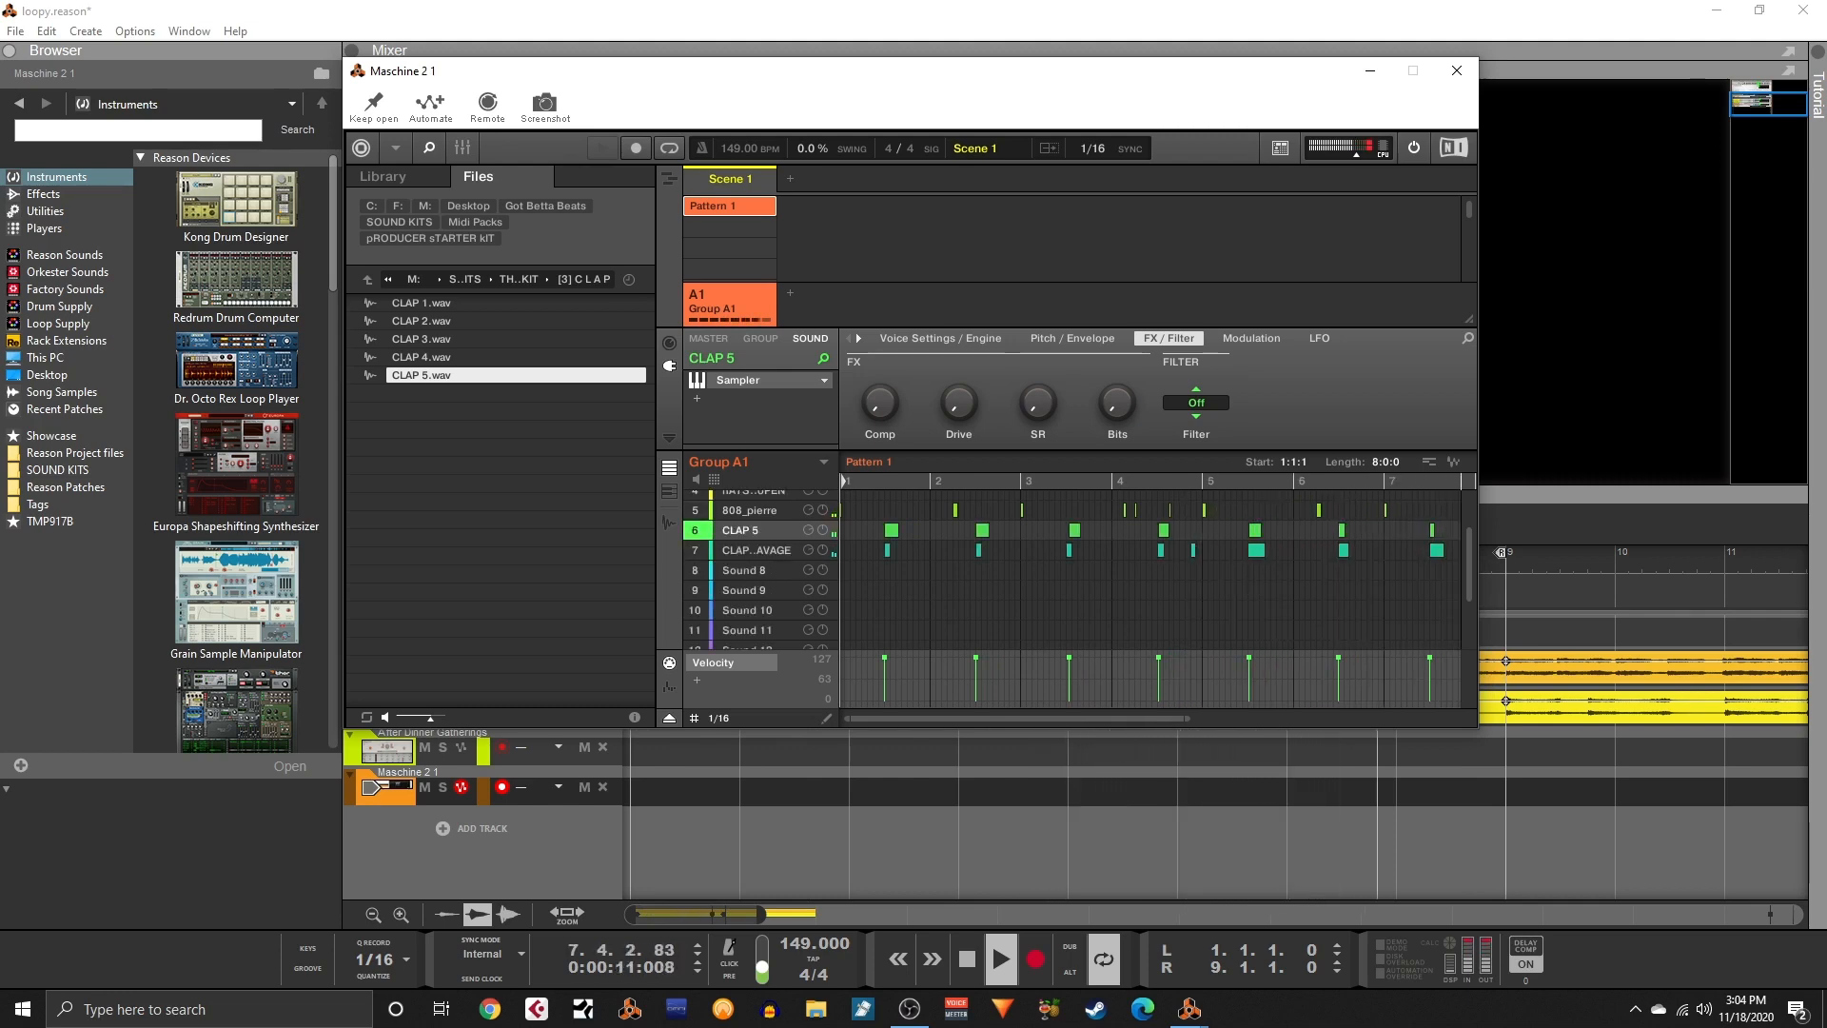
- Try an LP2 filter on the CLAPS - sAVAGE sound in slot 7, and turn it off again
{"action": "left_click", "coordinate": [773, 546]}
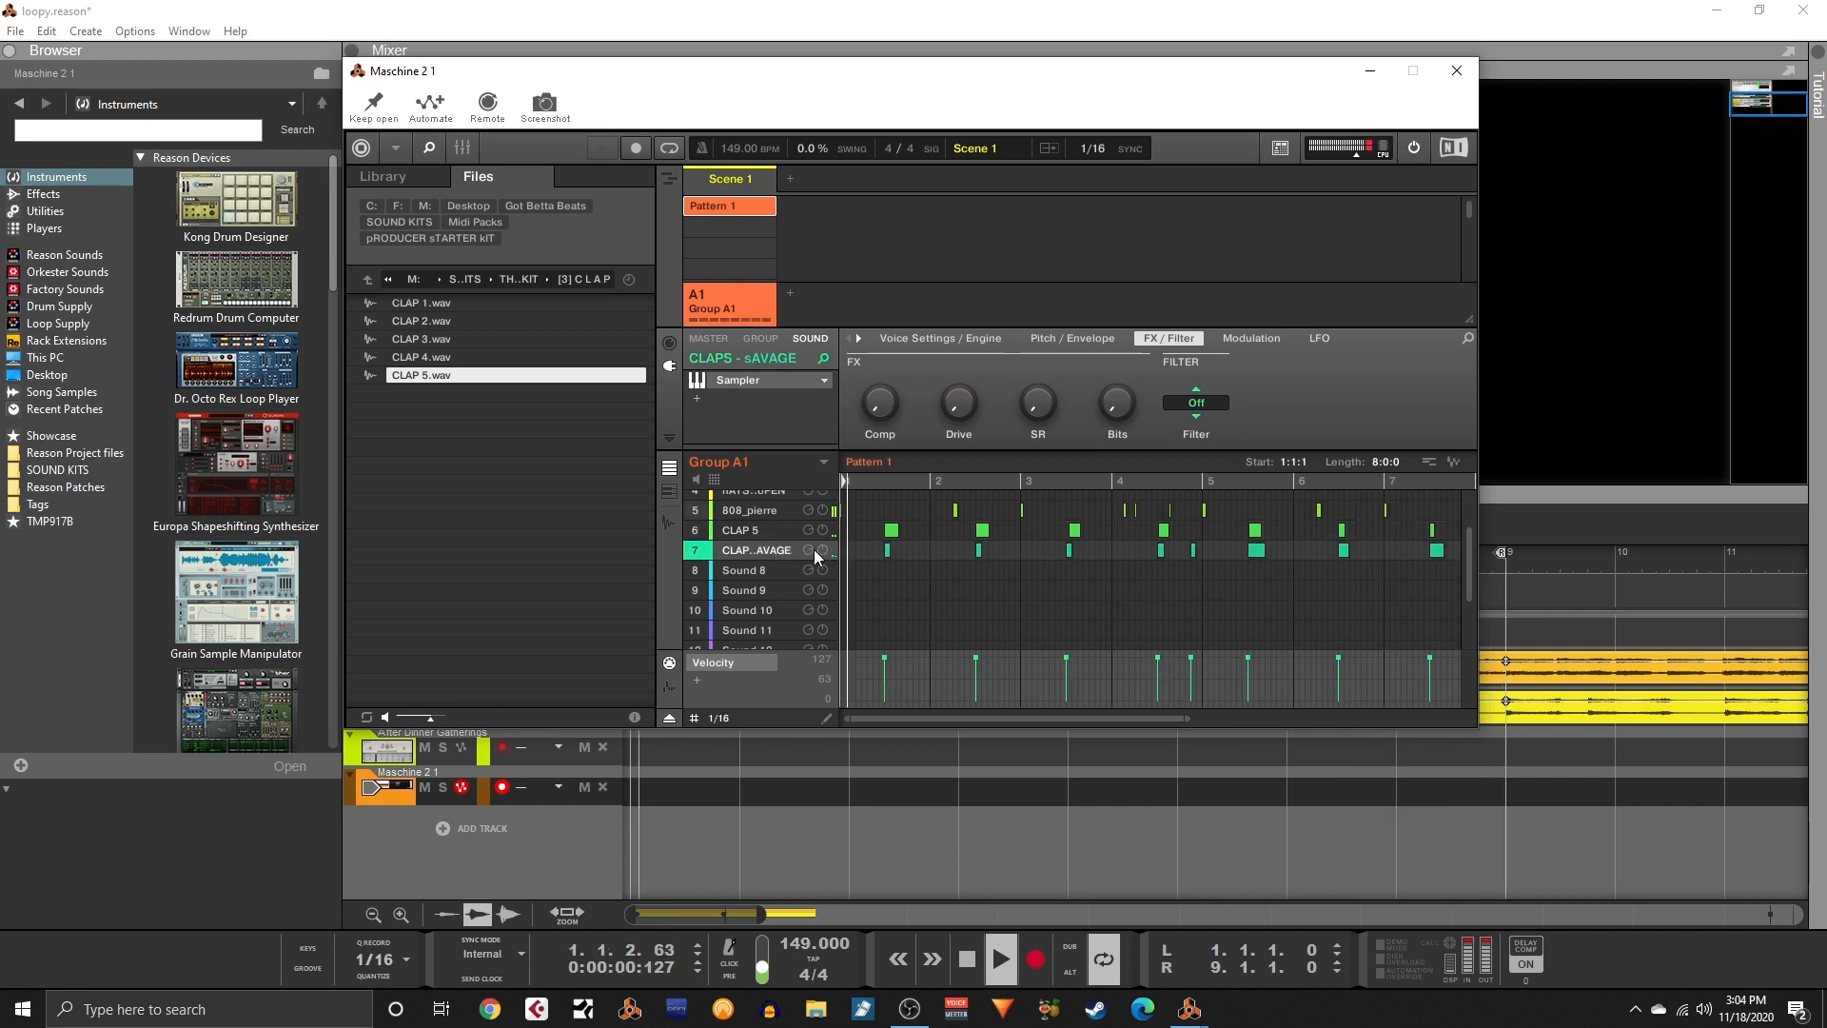
{"action": "left_click", "coordinate": [1196, 402]}
{"action": "left_click", "coordinate": [1209, 448]}
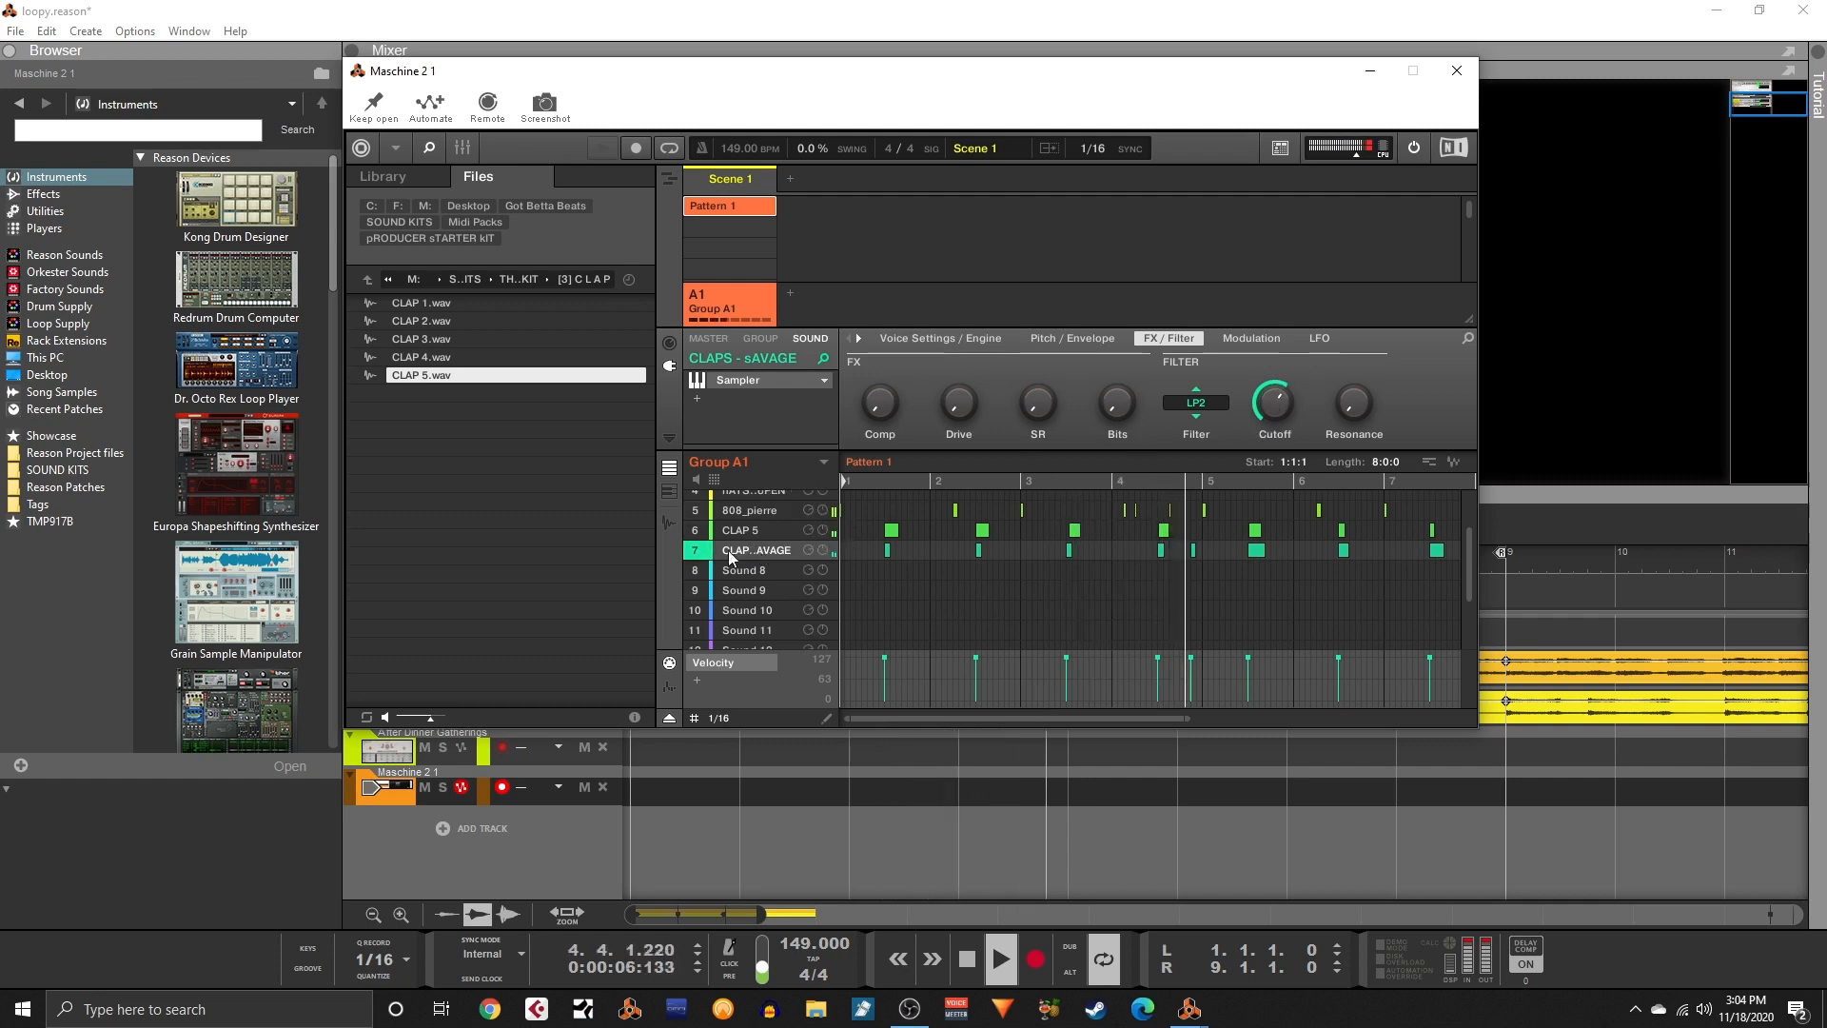
{"action": "left_click", "coordinate": [670, 492]}
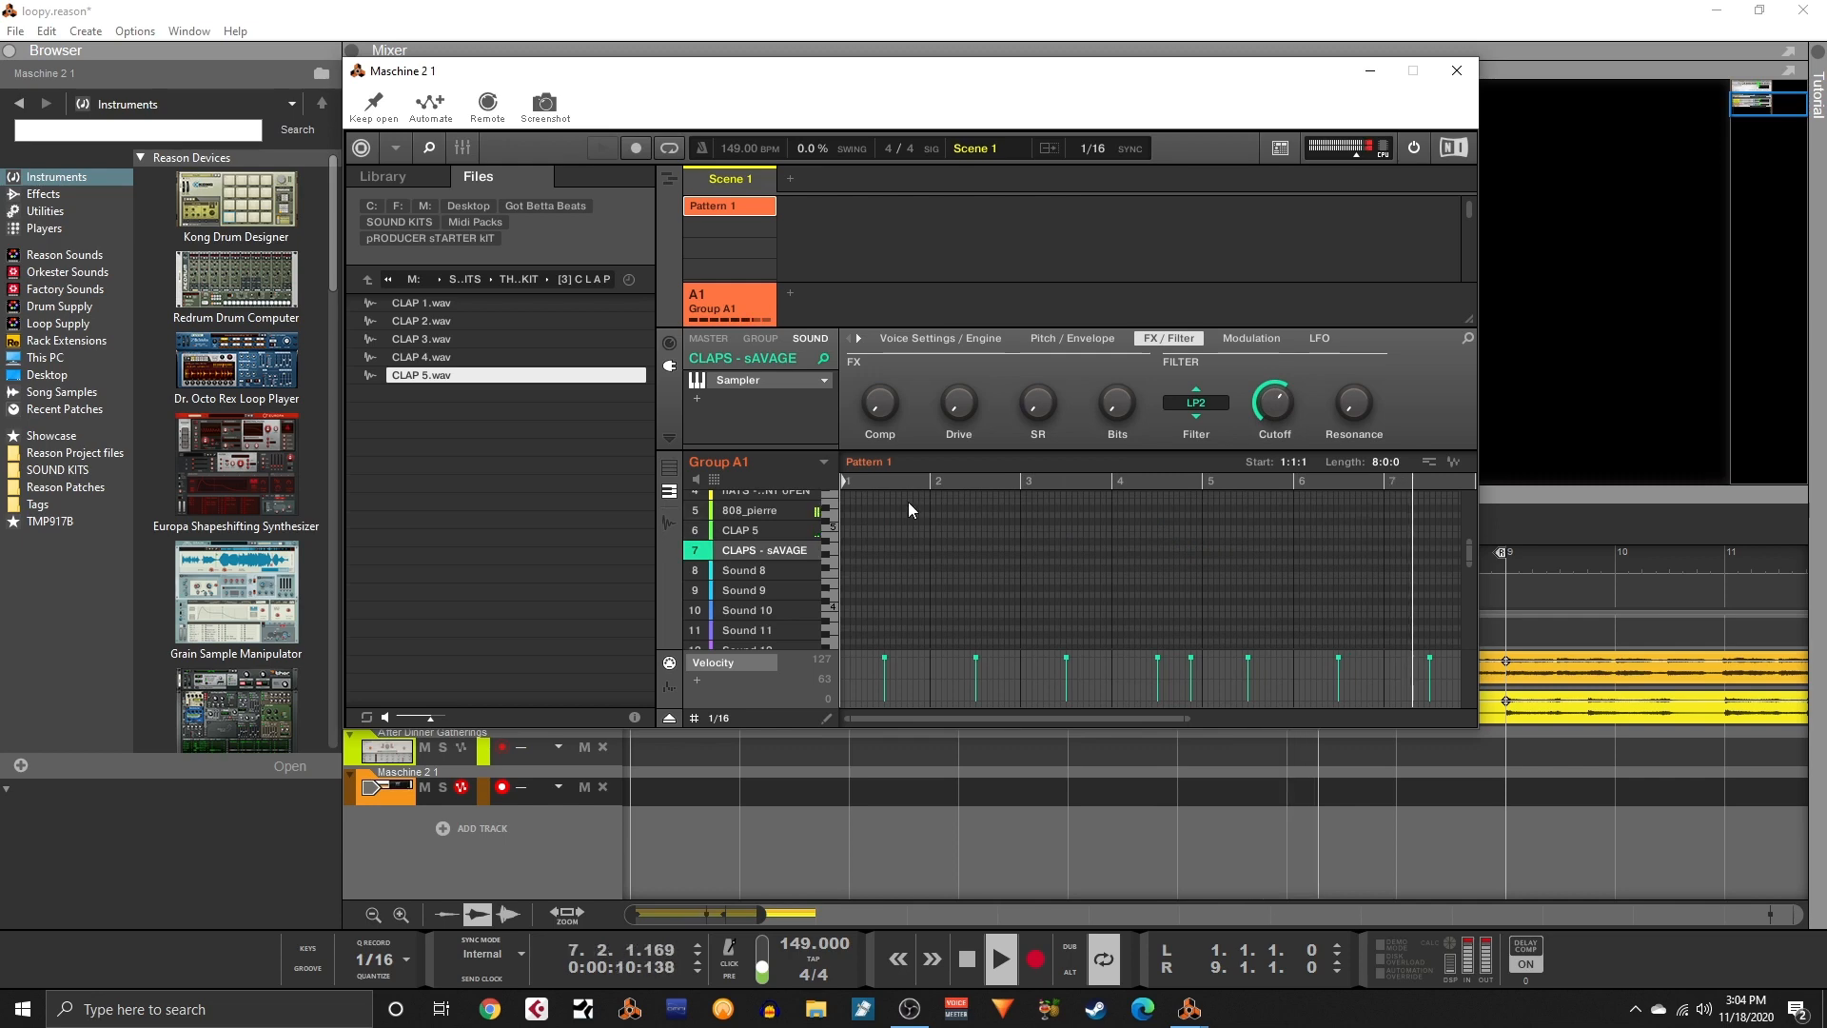
{"action": "left_click", "coordinate": [768, 532]}
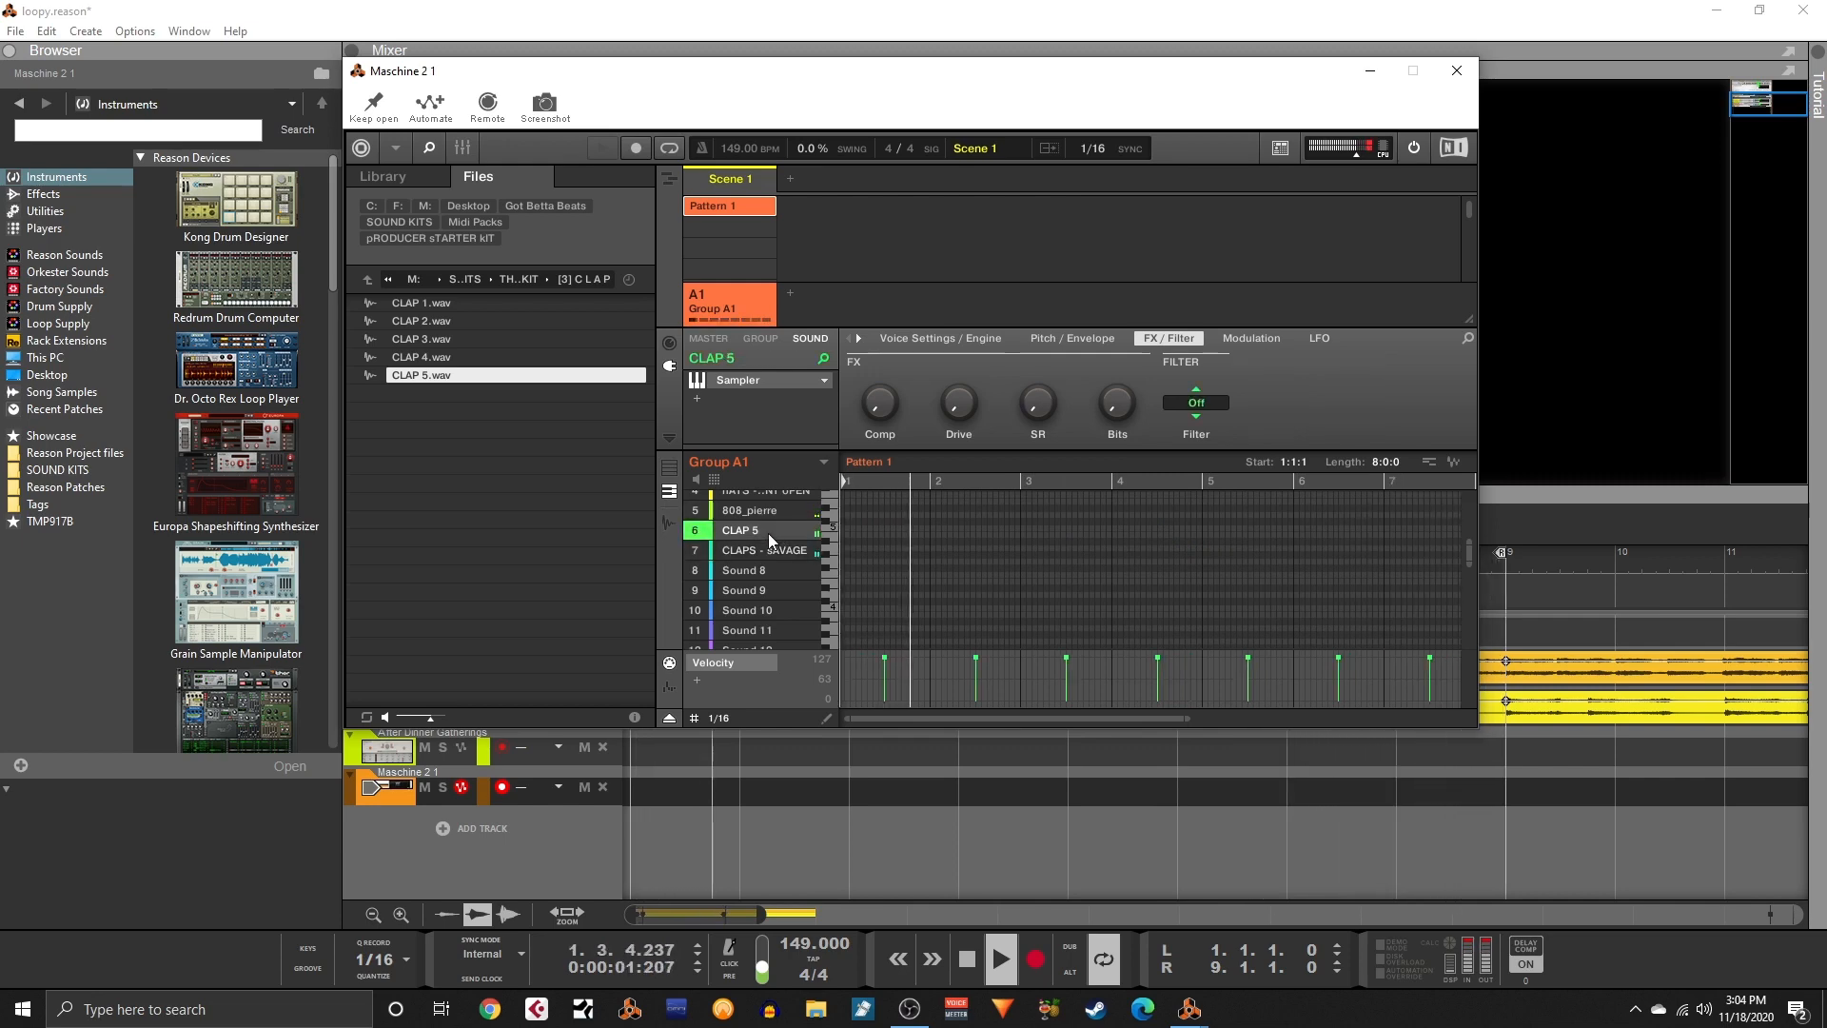
{"action": "left_click", "coordinate": [756, 551]}
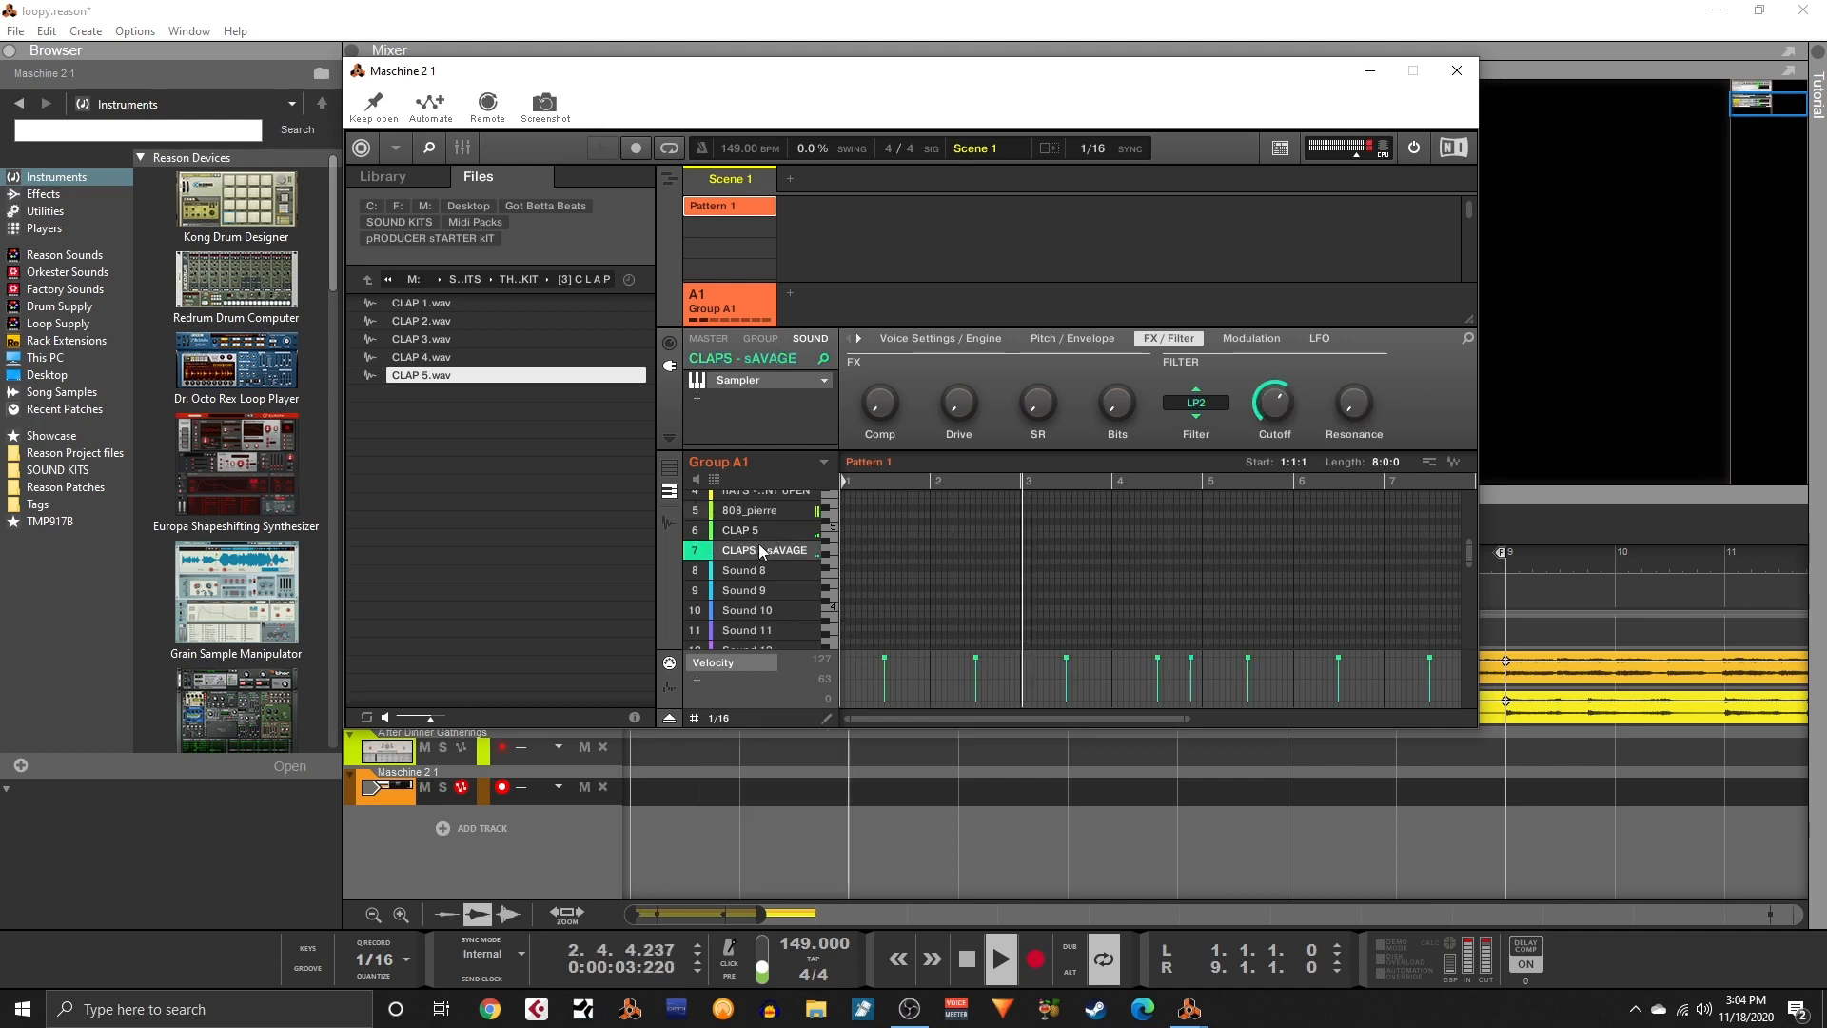
{"action": "left_click", "coordinate": [1221, 407]}
{"action": "left_click", "coordinate": [1199, 429]}
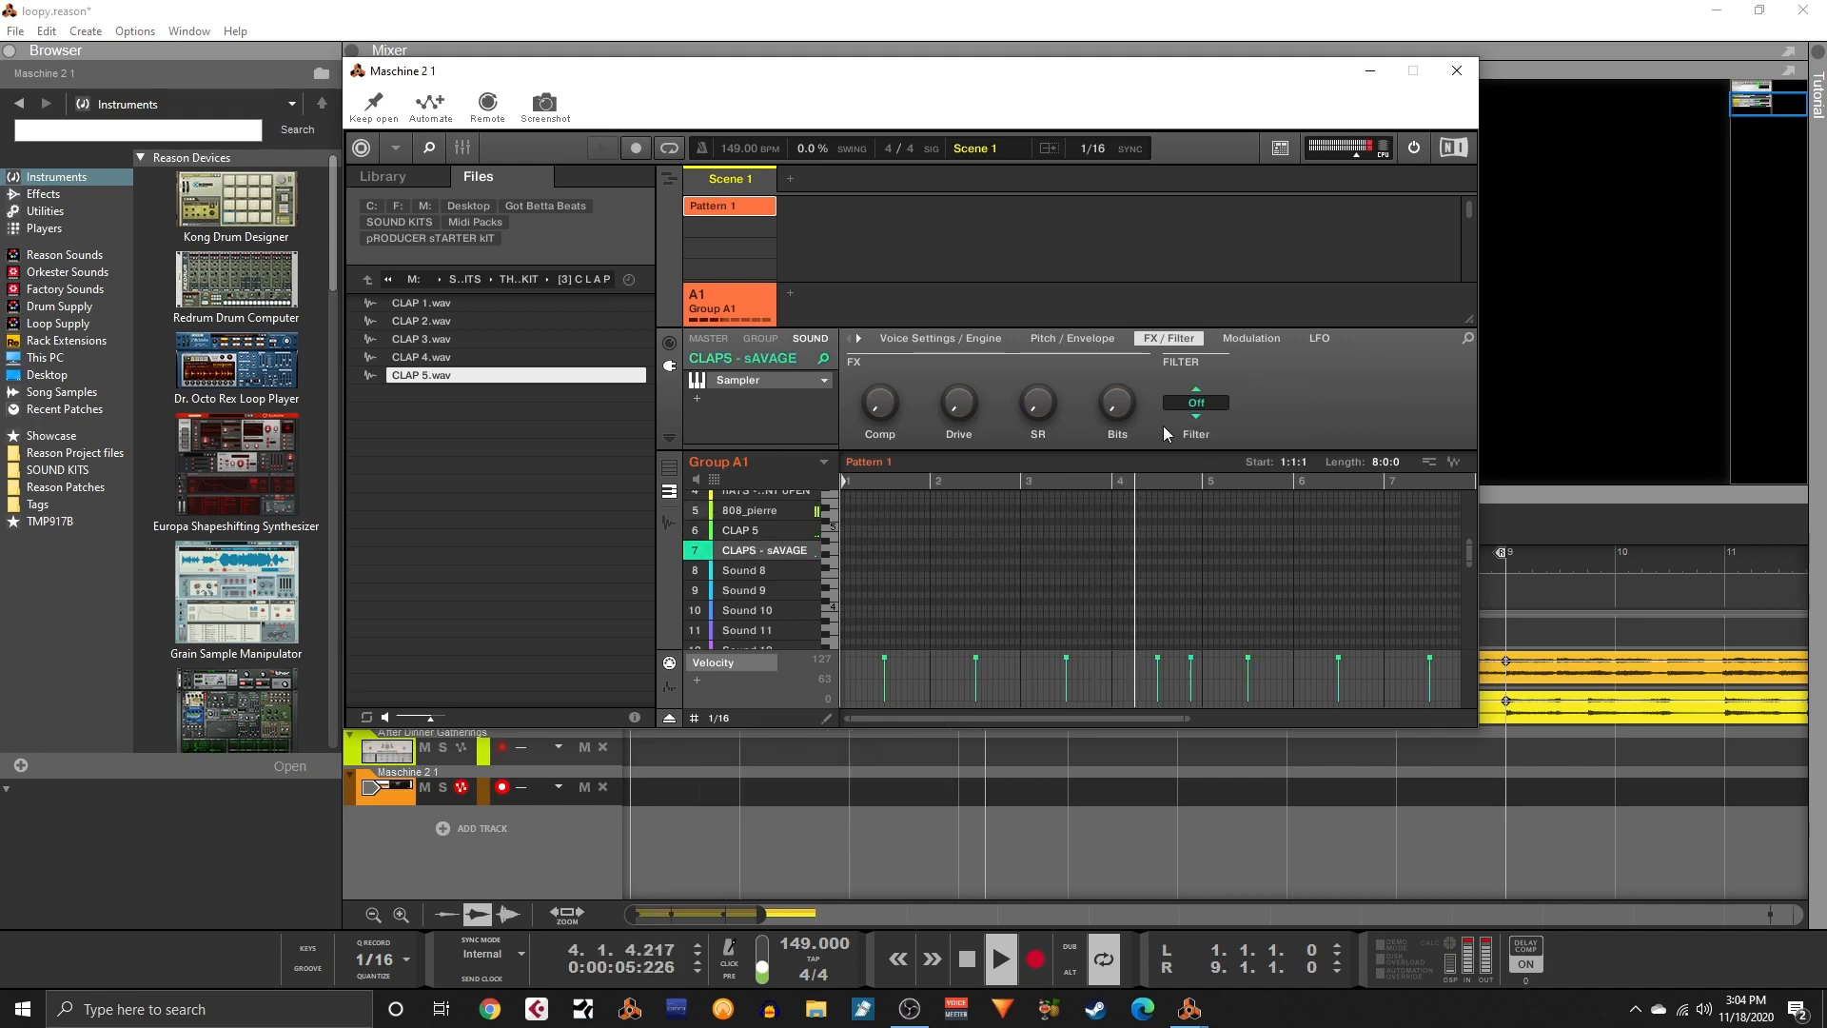
- Set the filter type of CLAP 5 to LP2 and adjust its cutoff
{"action": "left_click", "coordinate": [759, 529]}
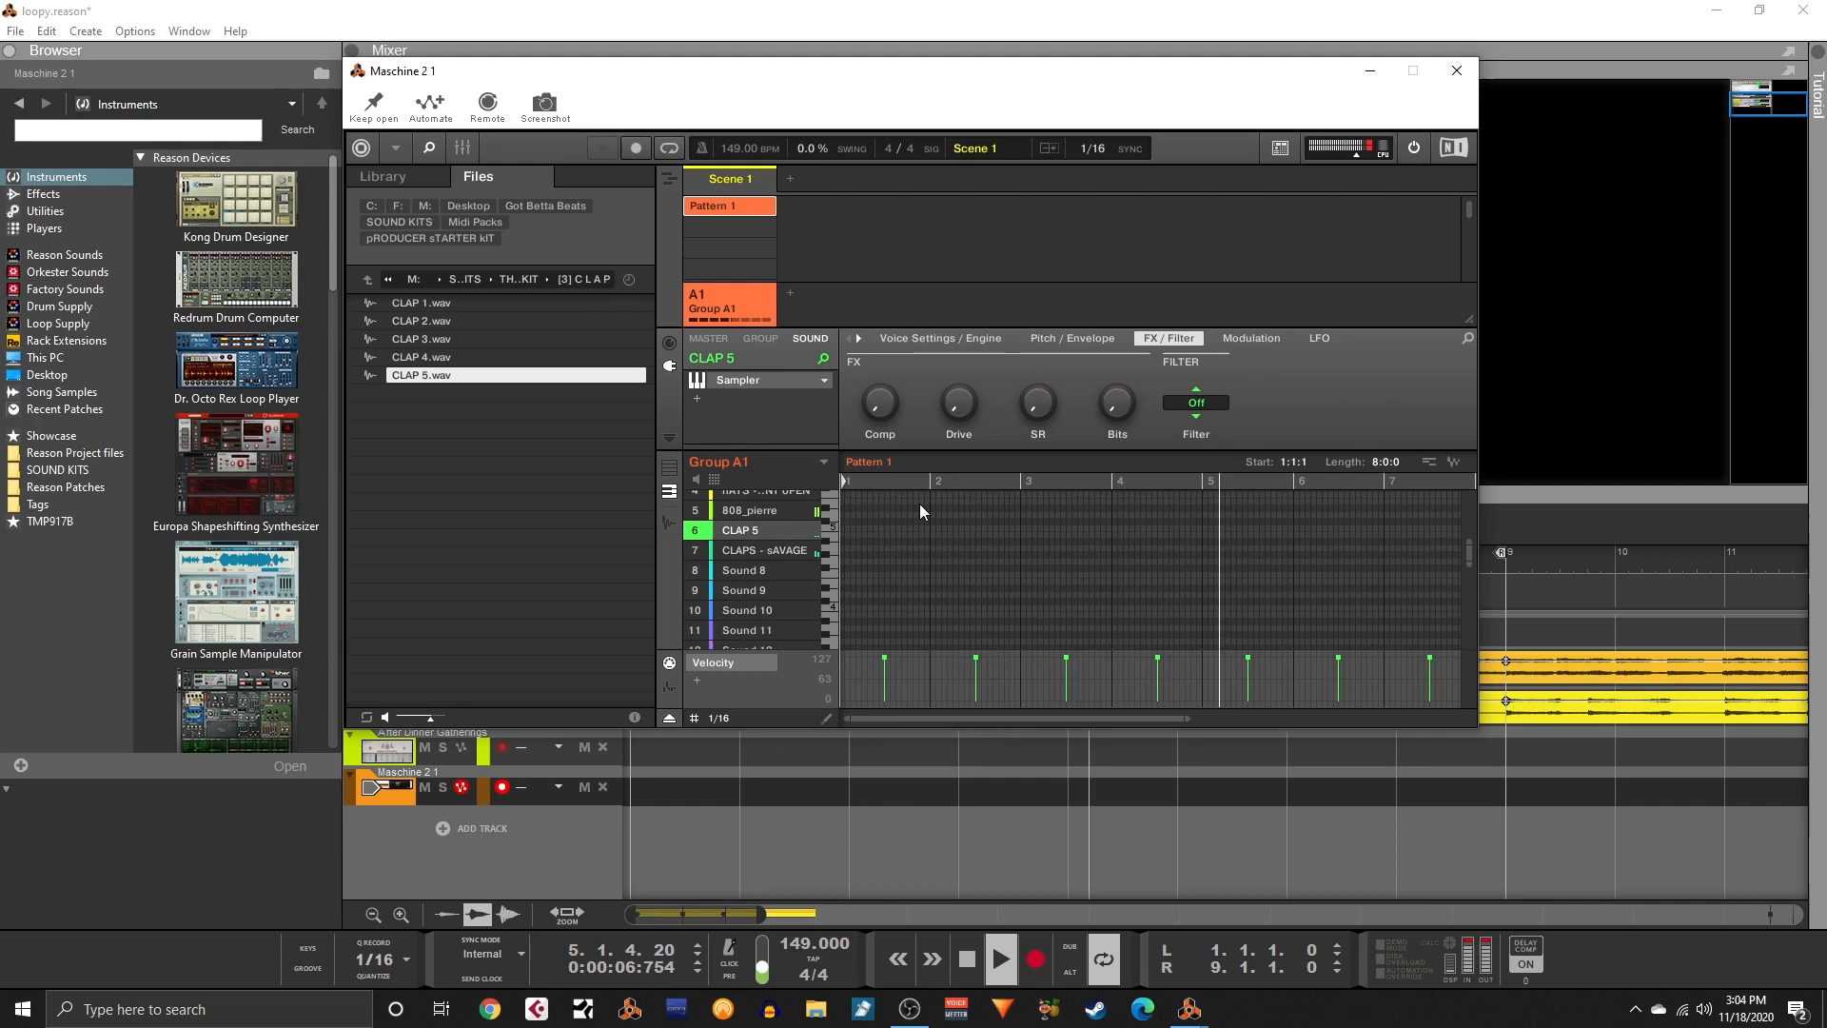
{"action": "left_click", "coordinate": [1197, 403]}
{"action": "left_click", "coordinate": [1220, 453]}
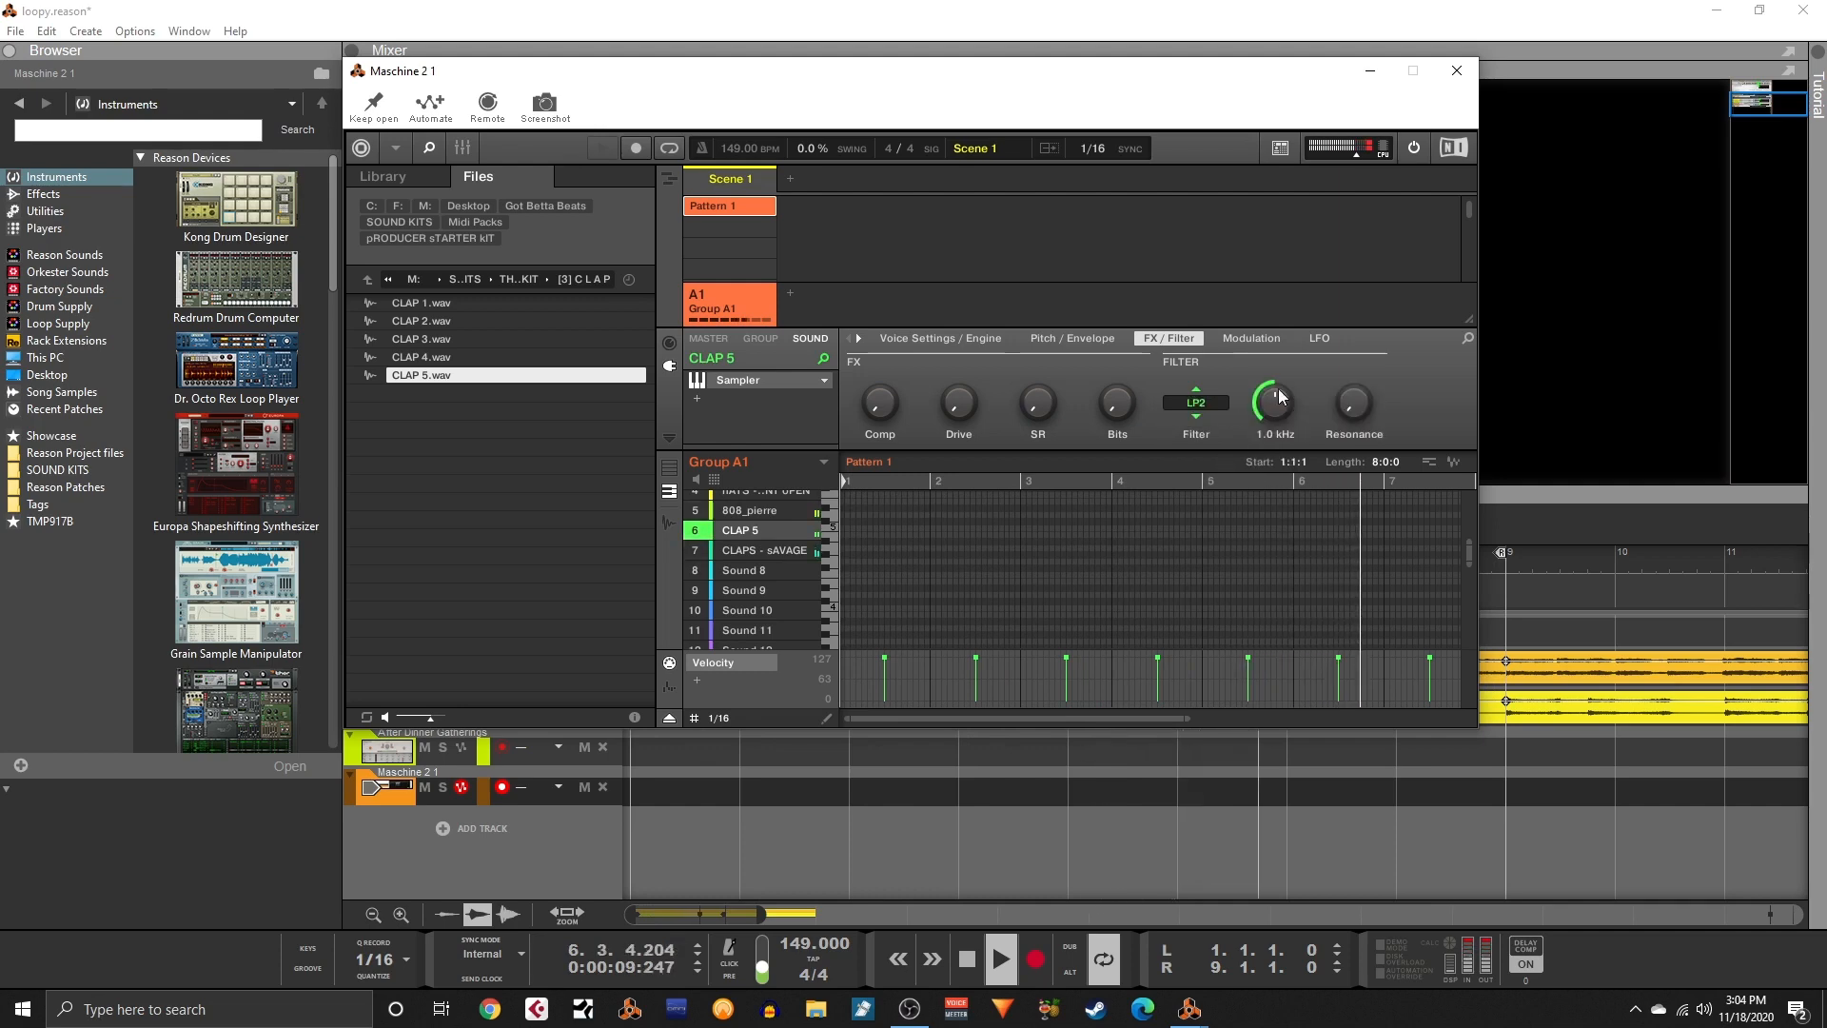
{"action": "left_click_drag", "start_coordinate": [1283, 405], "coordinate": [1283, 396]}
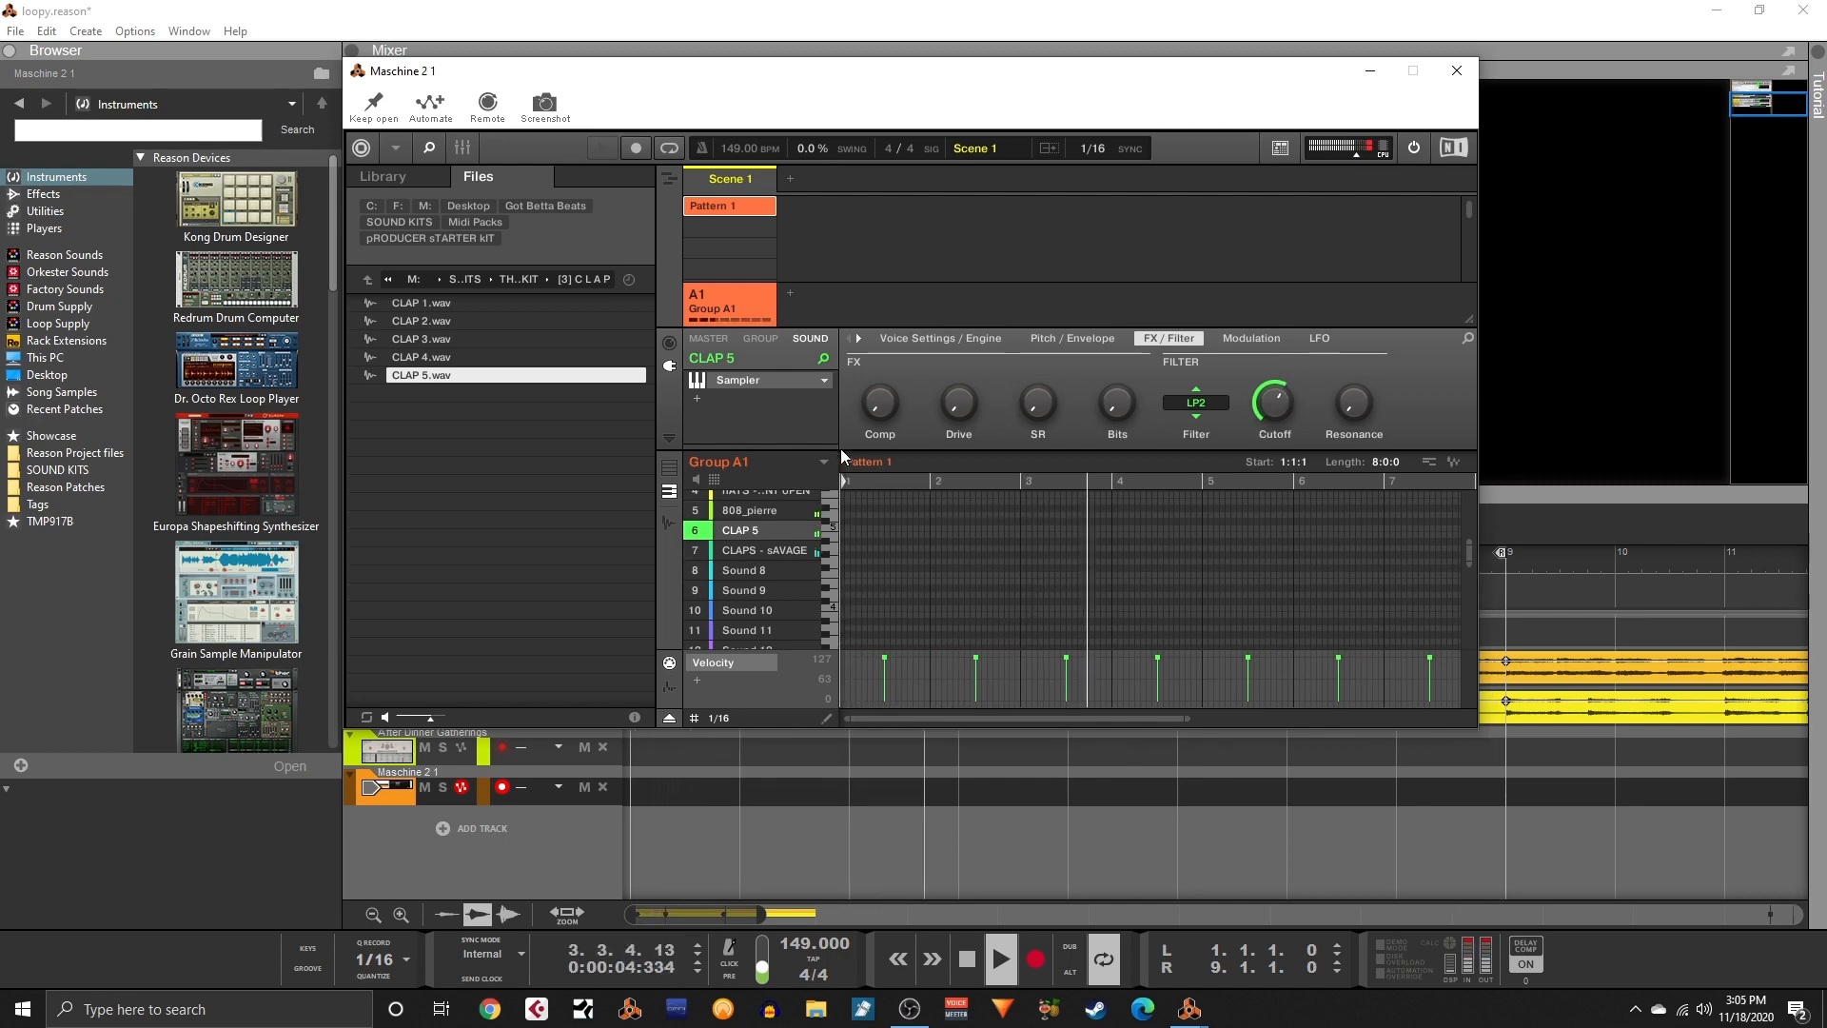
- Show all sounds in the pattern grid, solo CLAP 5 and CLAPS - sAVAGE, and play the two claps together
{"action": "double_click", "coordinate": [733, 521]}
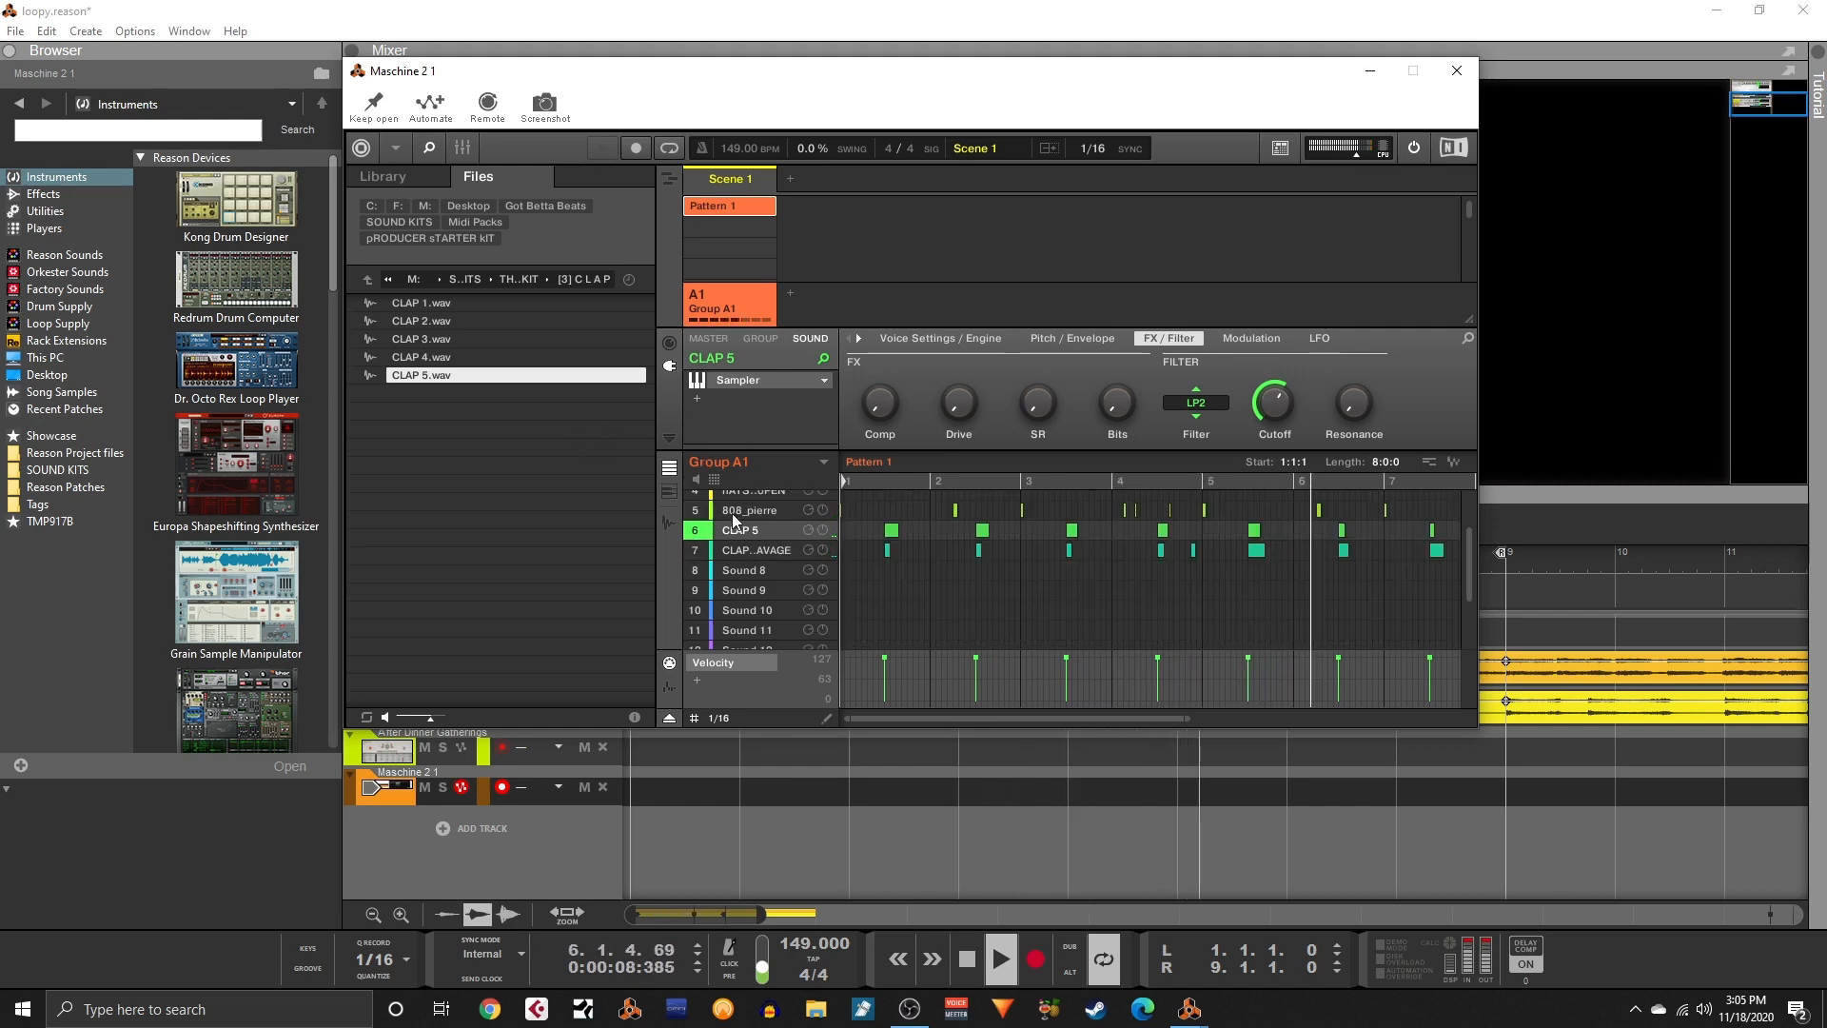
{"action": "key", "text": "space"}
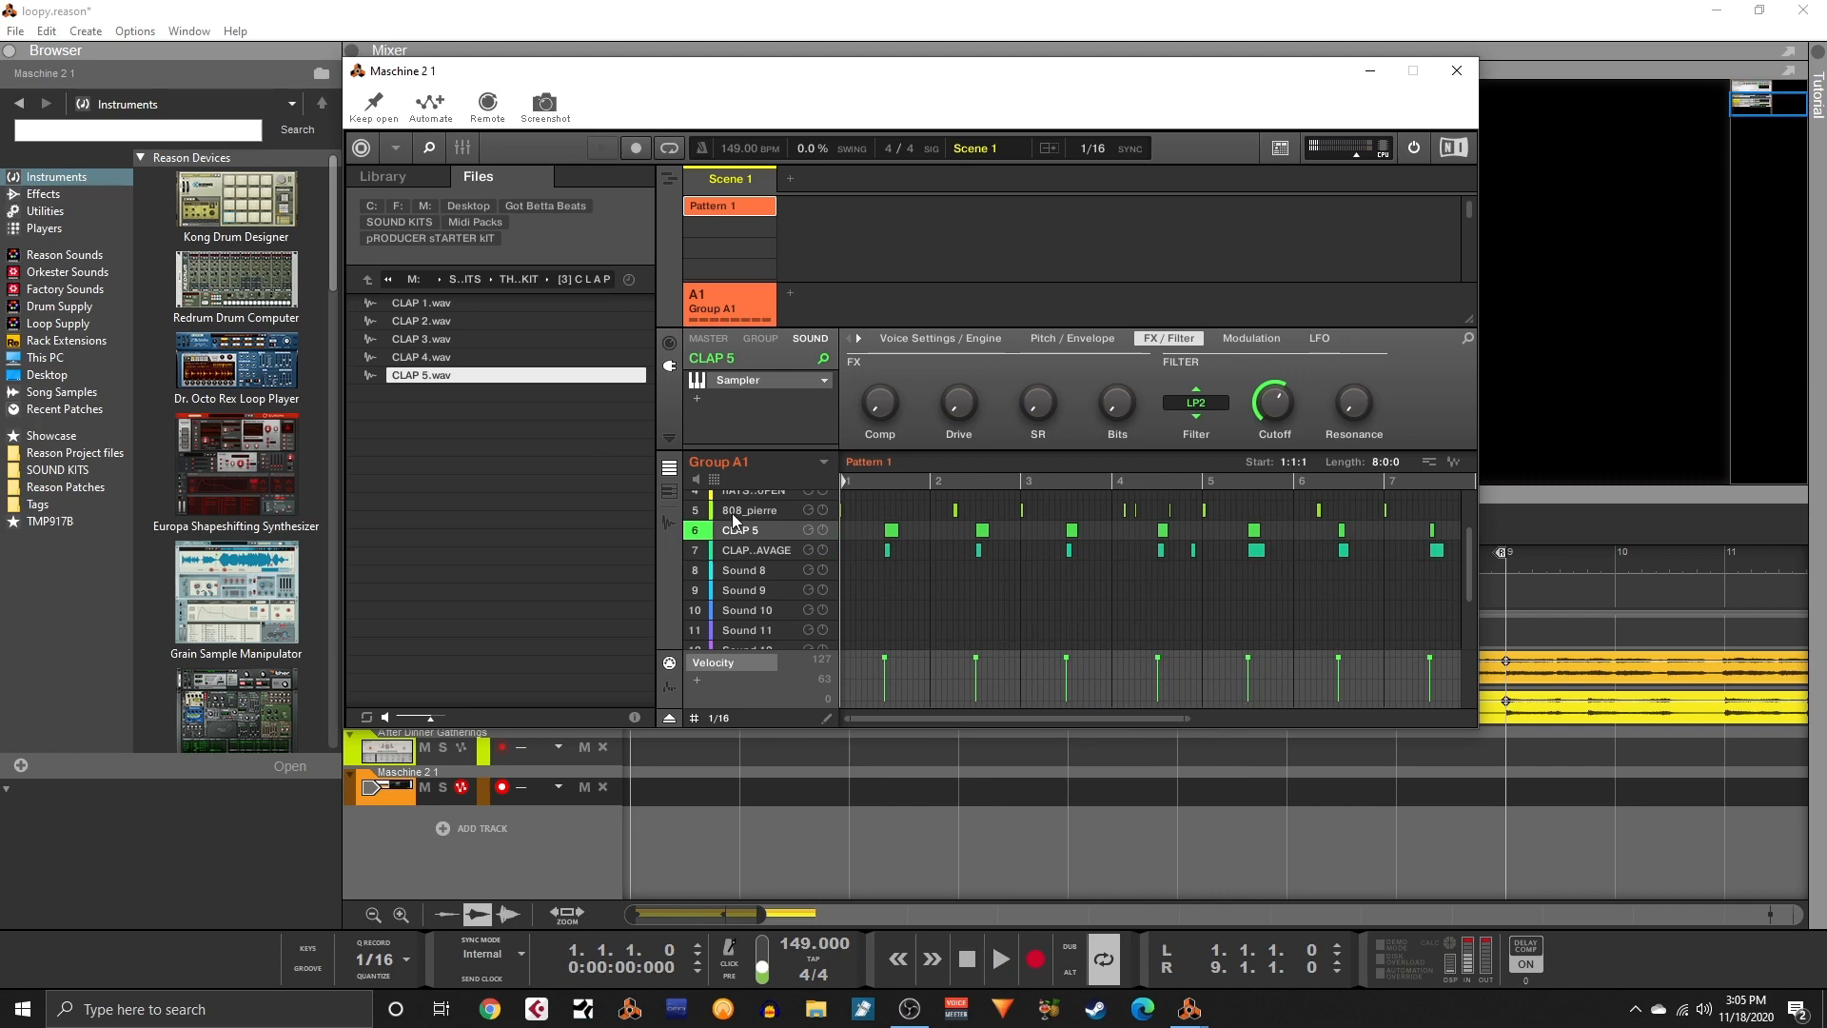
{"action": "key", "text": "s"}
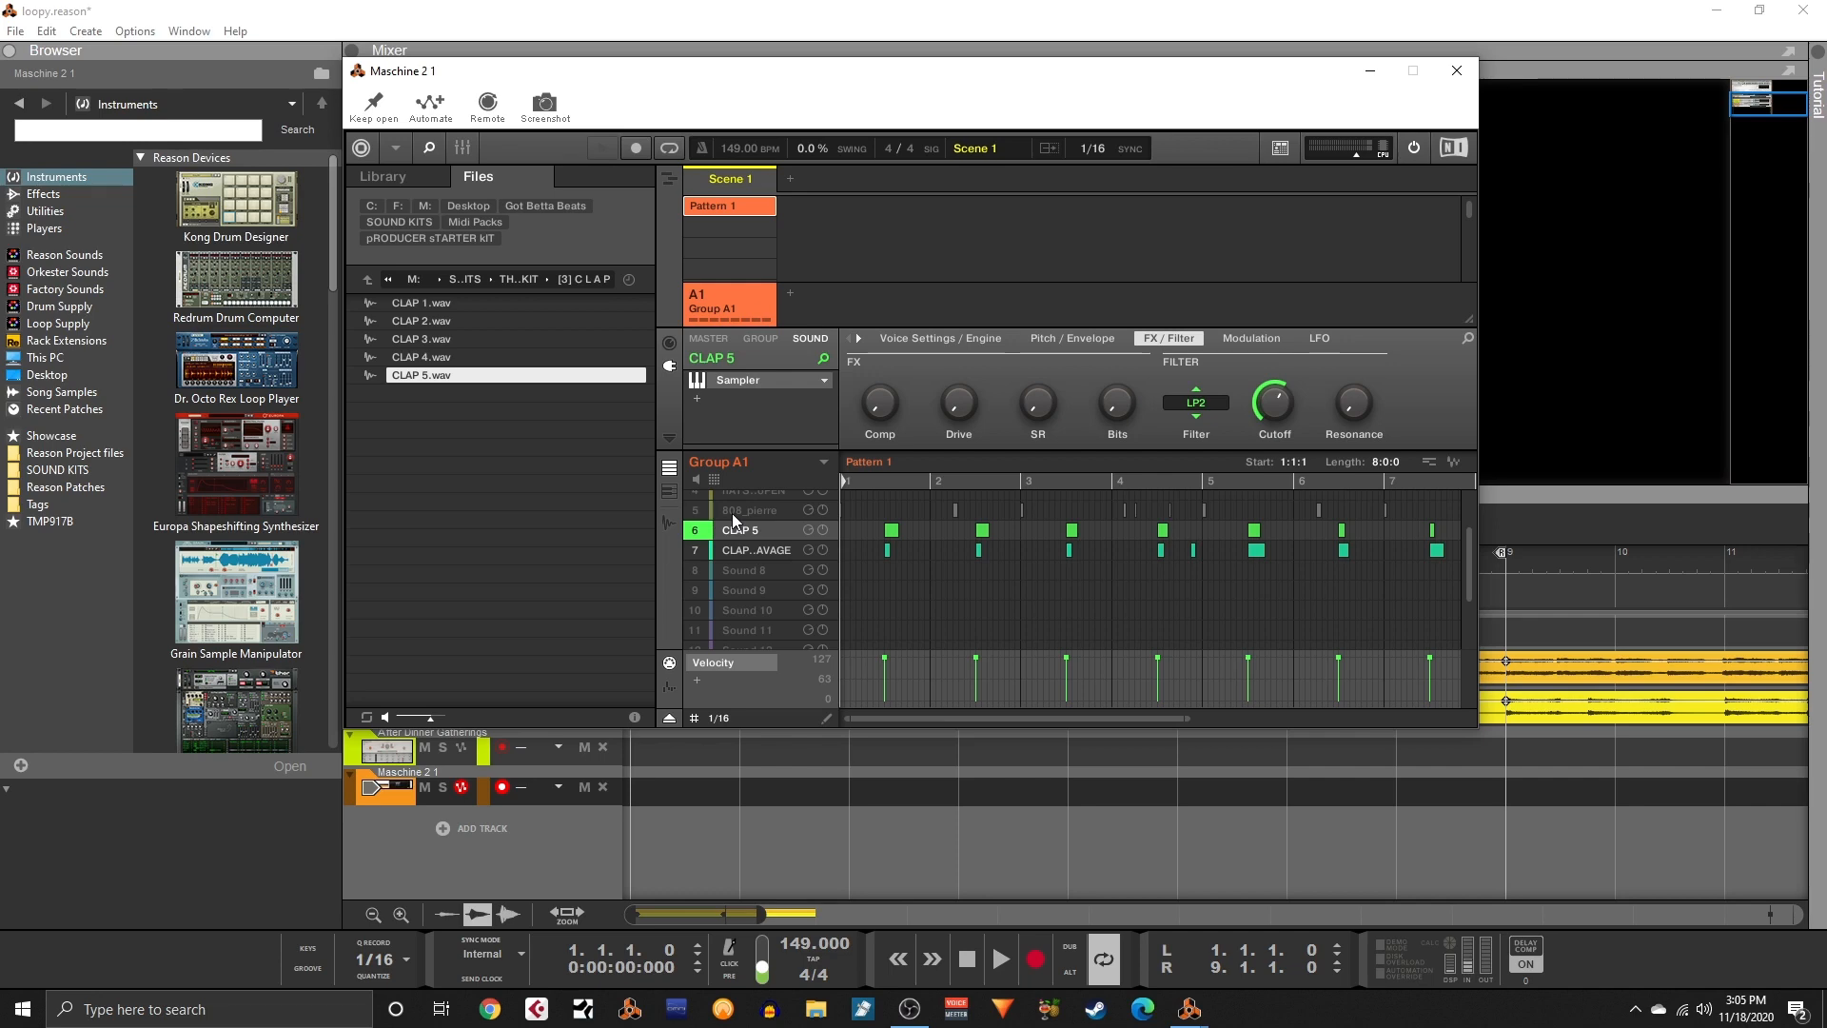
{"action": "key", "text": "space"}
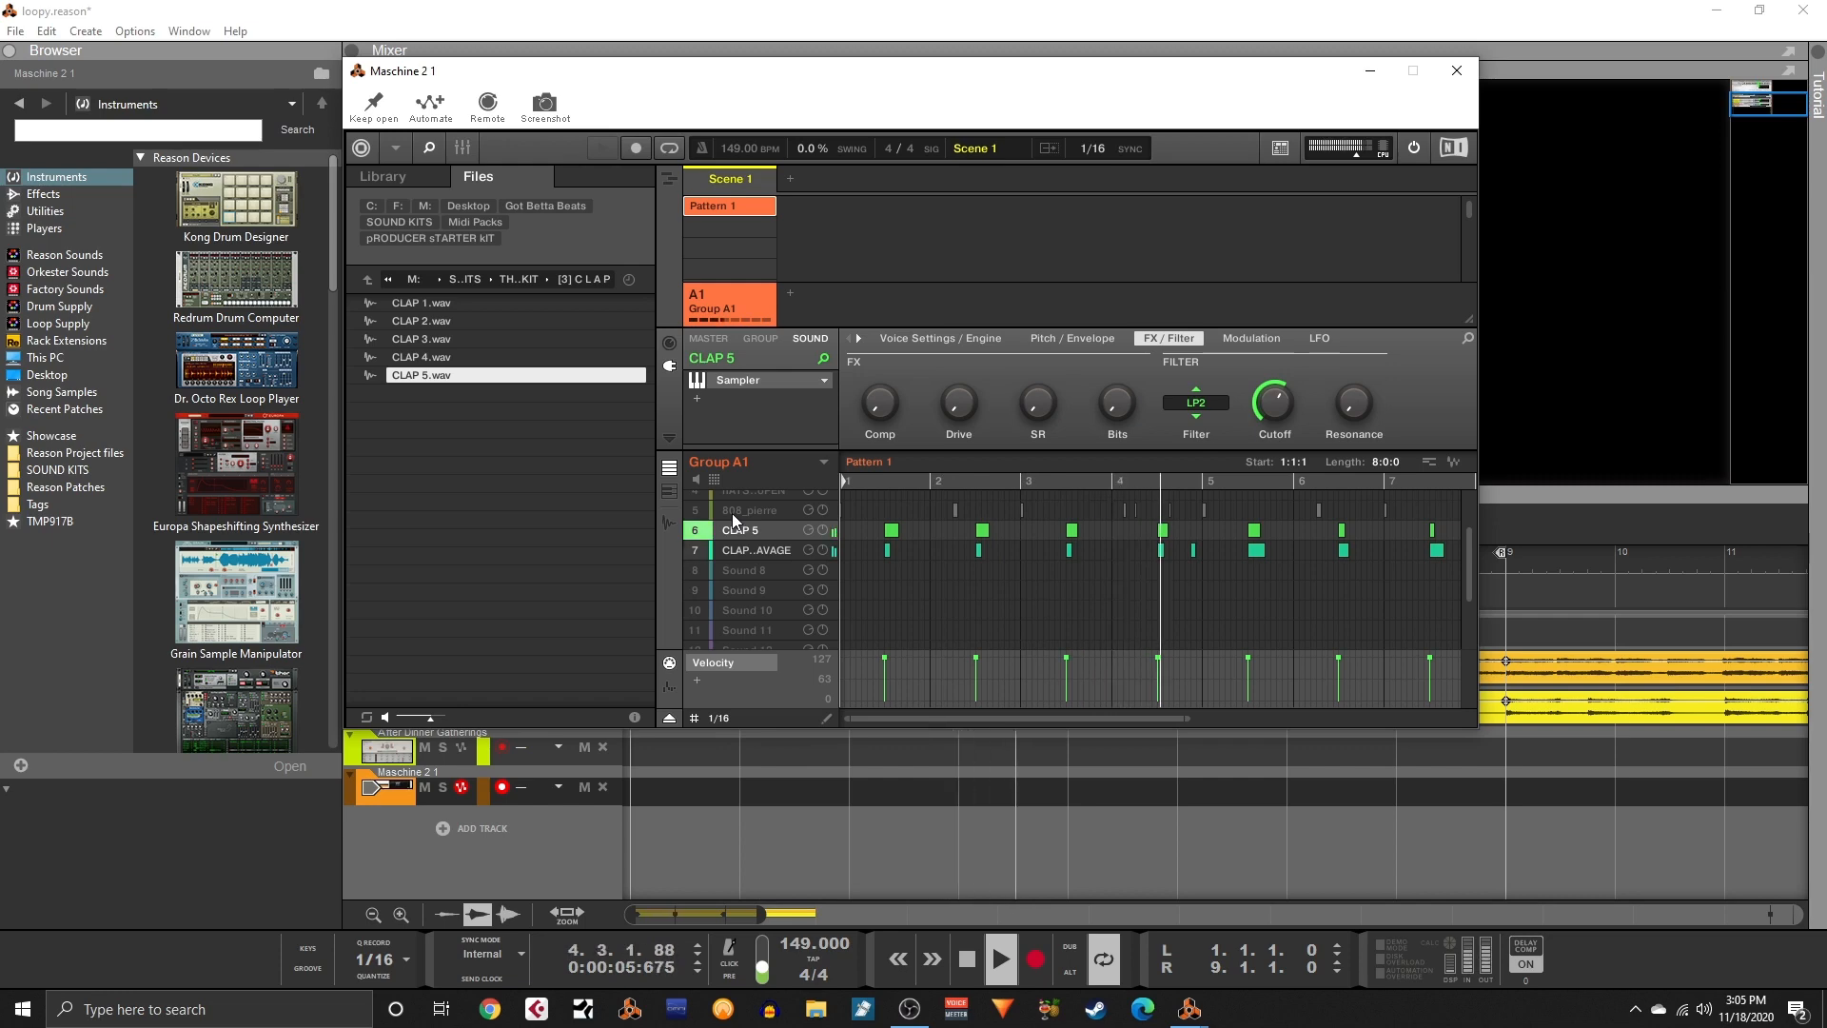
{"action": "key", "text": "space"}
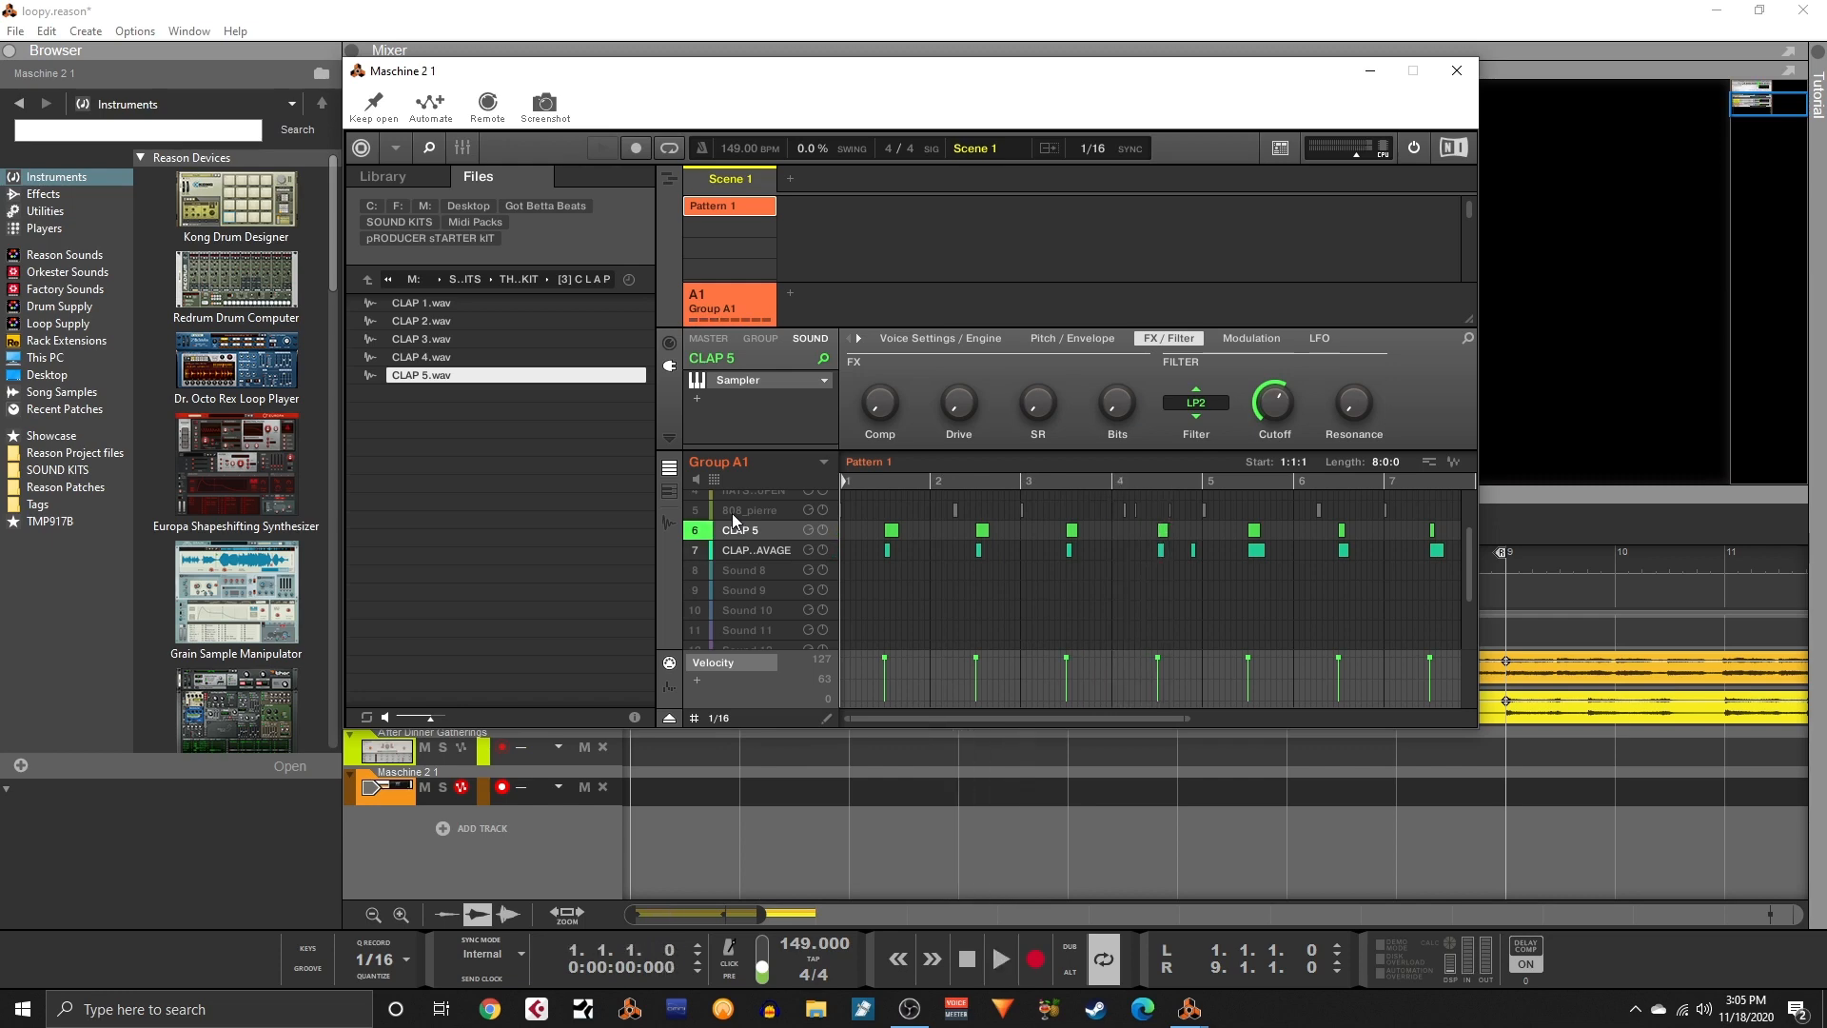
- Compare the two soloed claps by playing them with CLAP 5 muted and again with it unmuted
{"action": "key", "text": "m"}
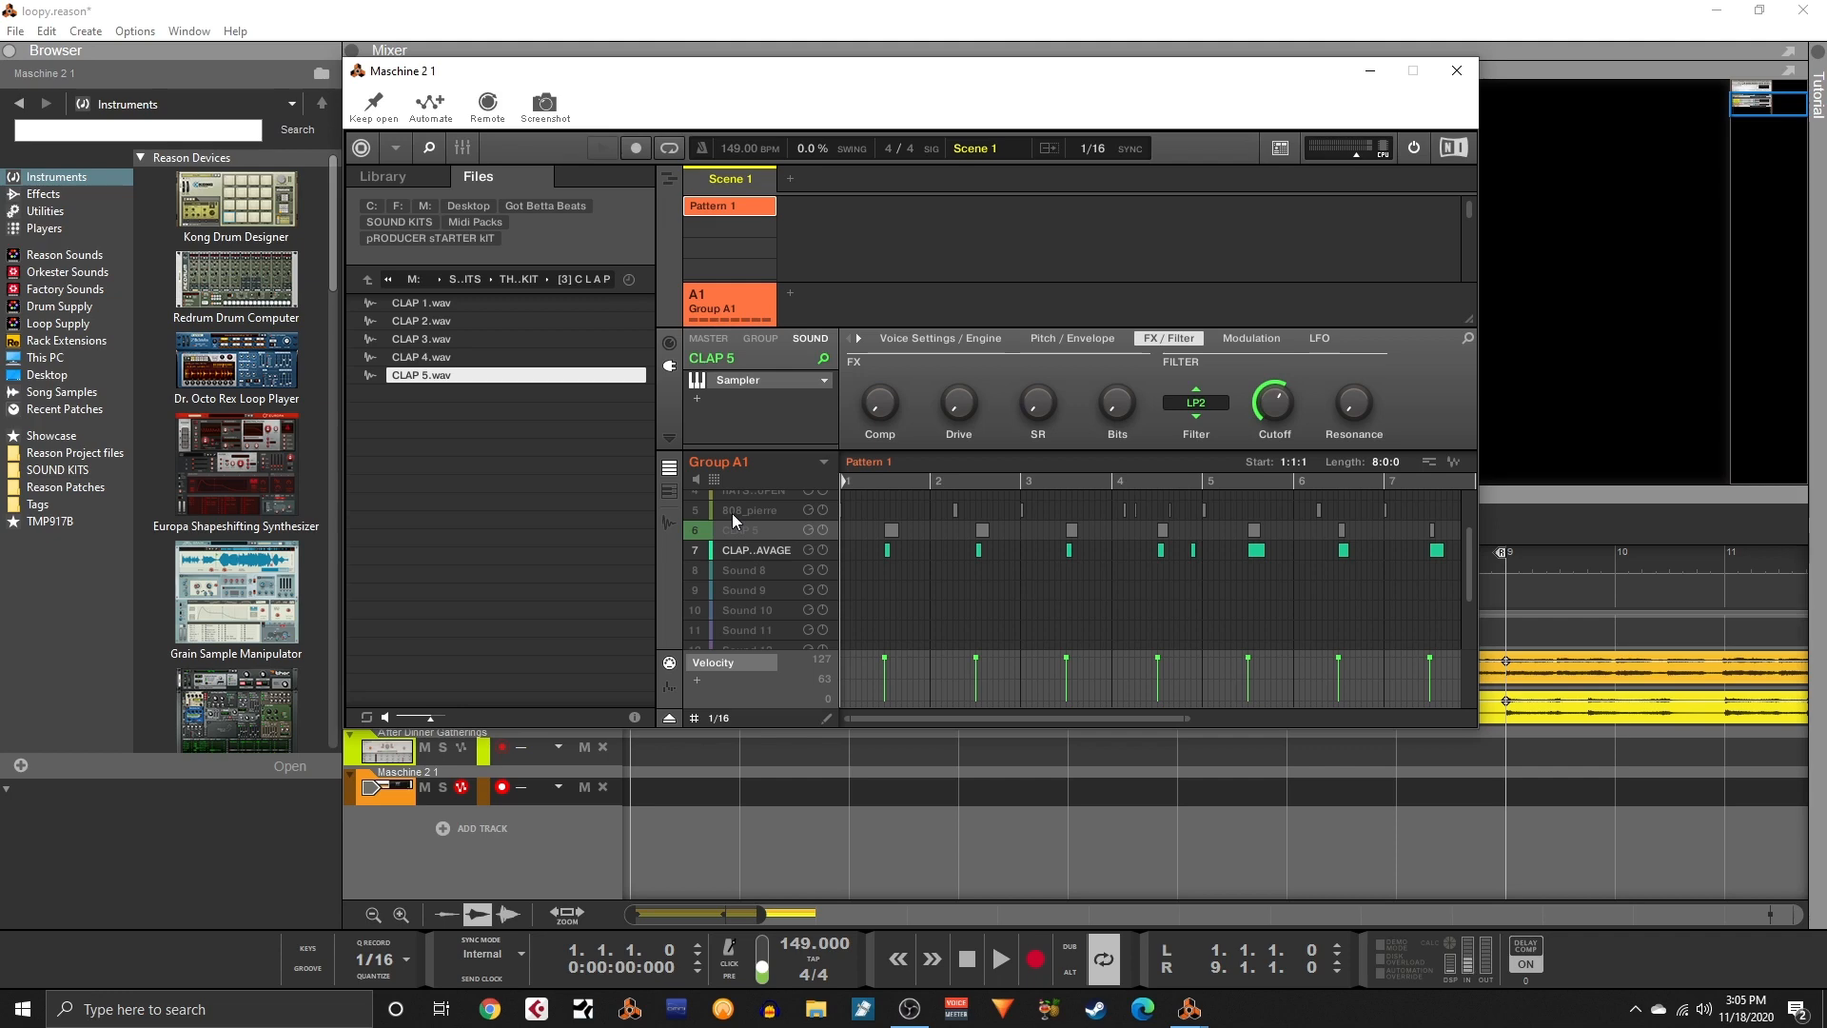
{"action": "key", "text": "space"}
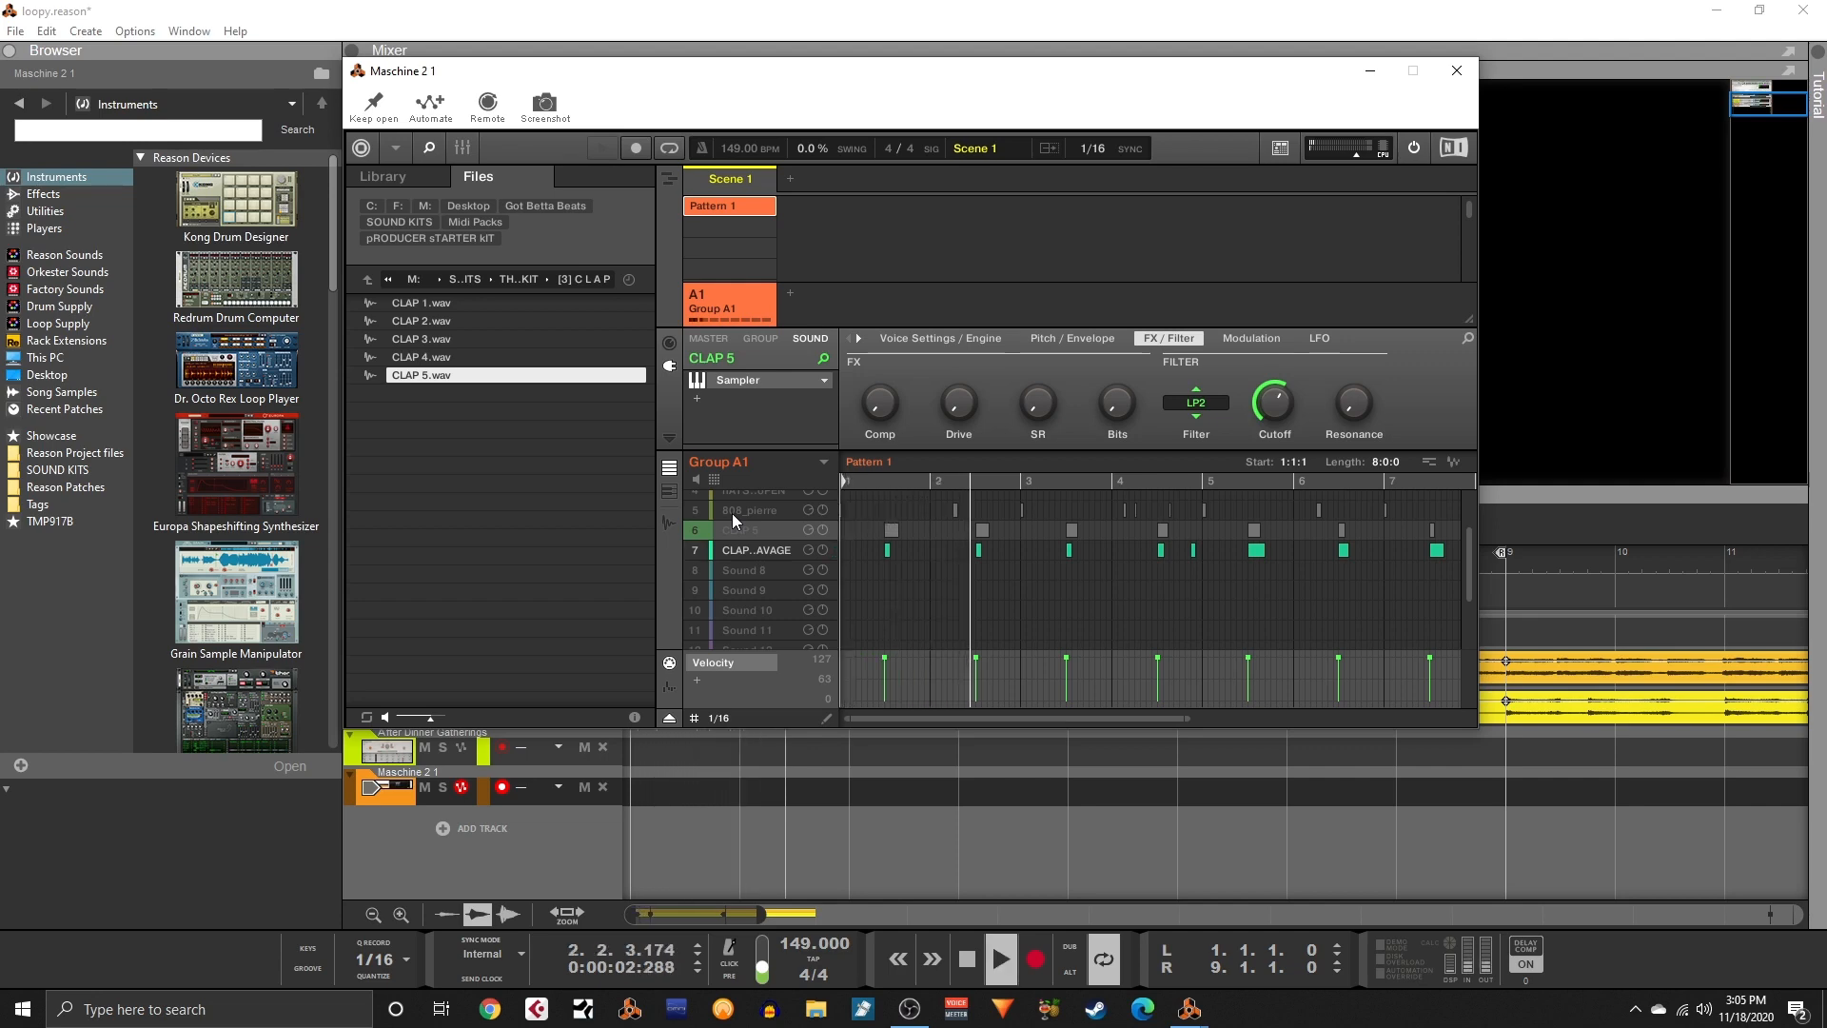
{"action": "key", "text": "space"}
{"action": "key", "text": "m"}
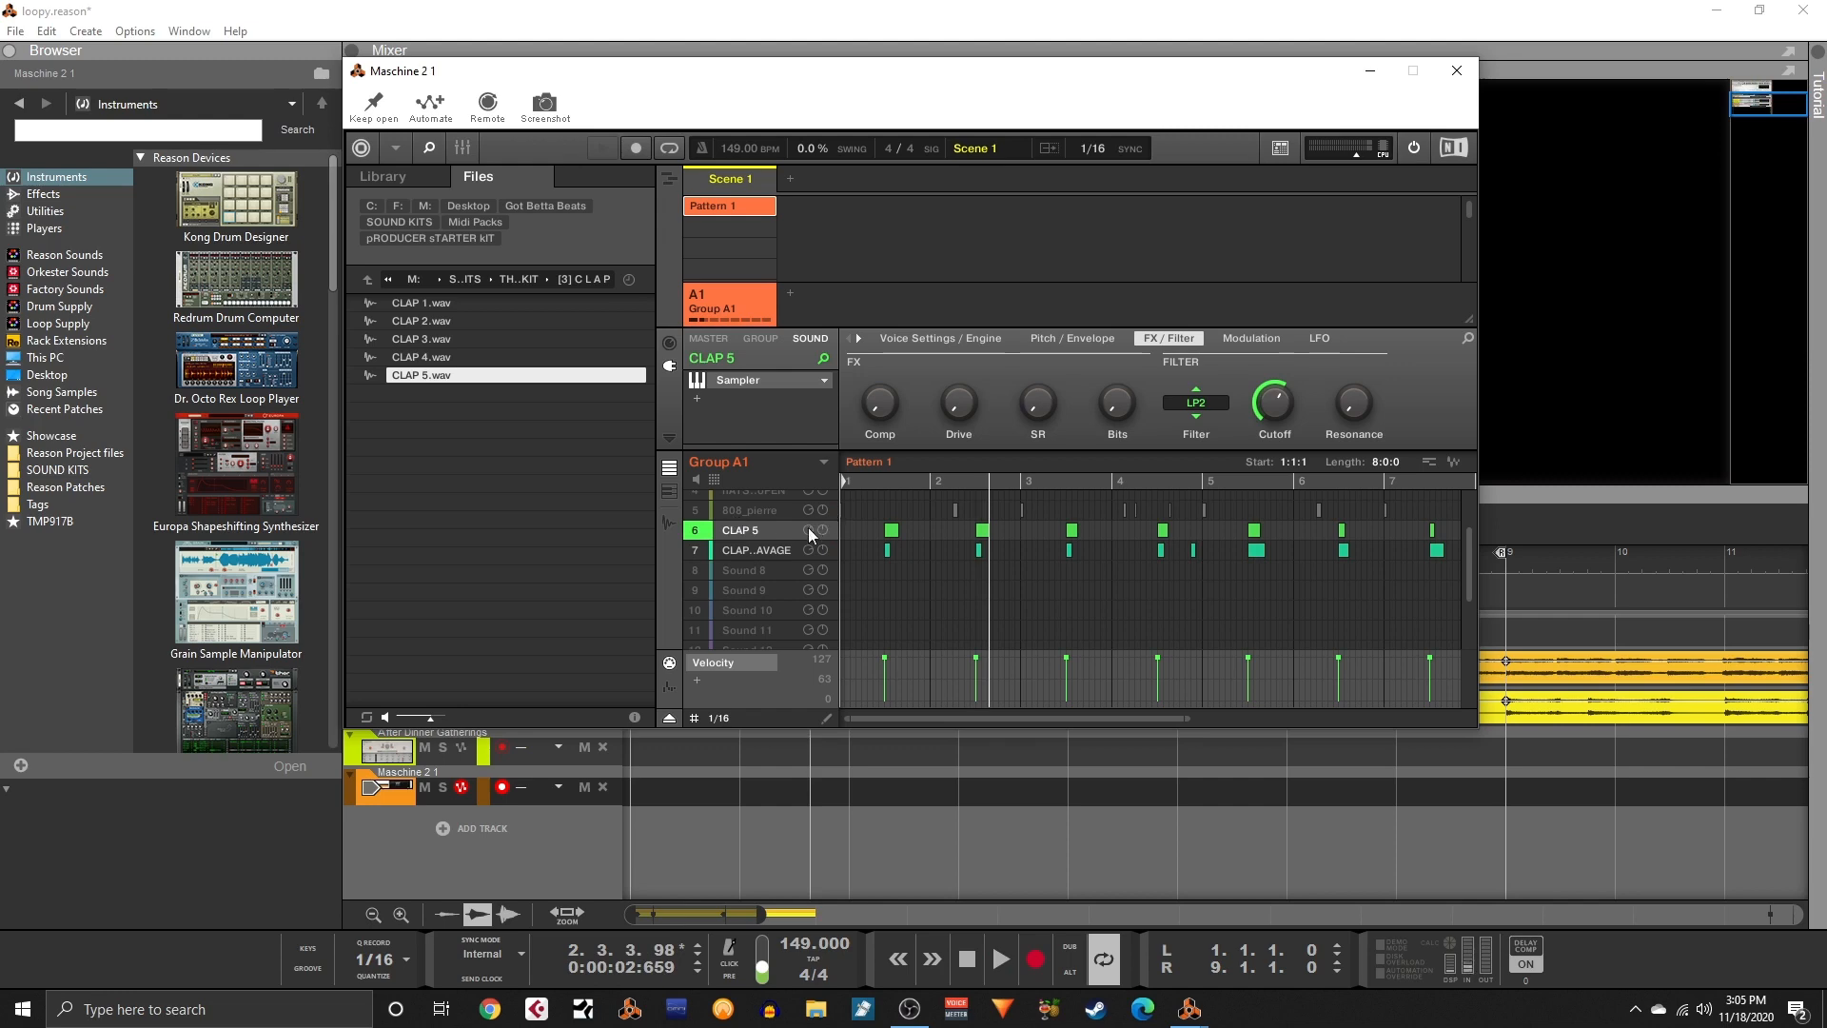
{"action": "key", "text": "space"}
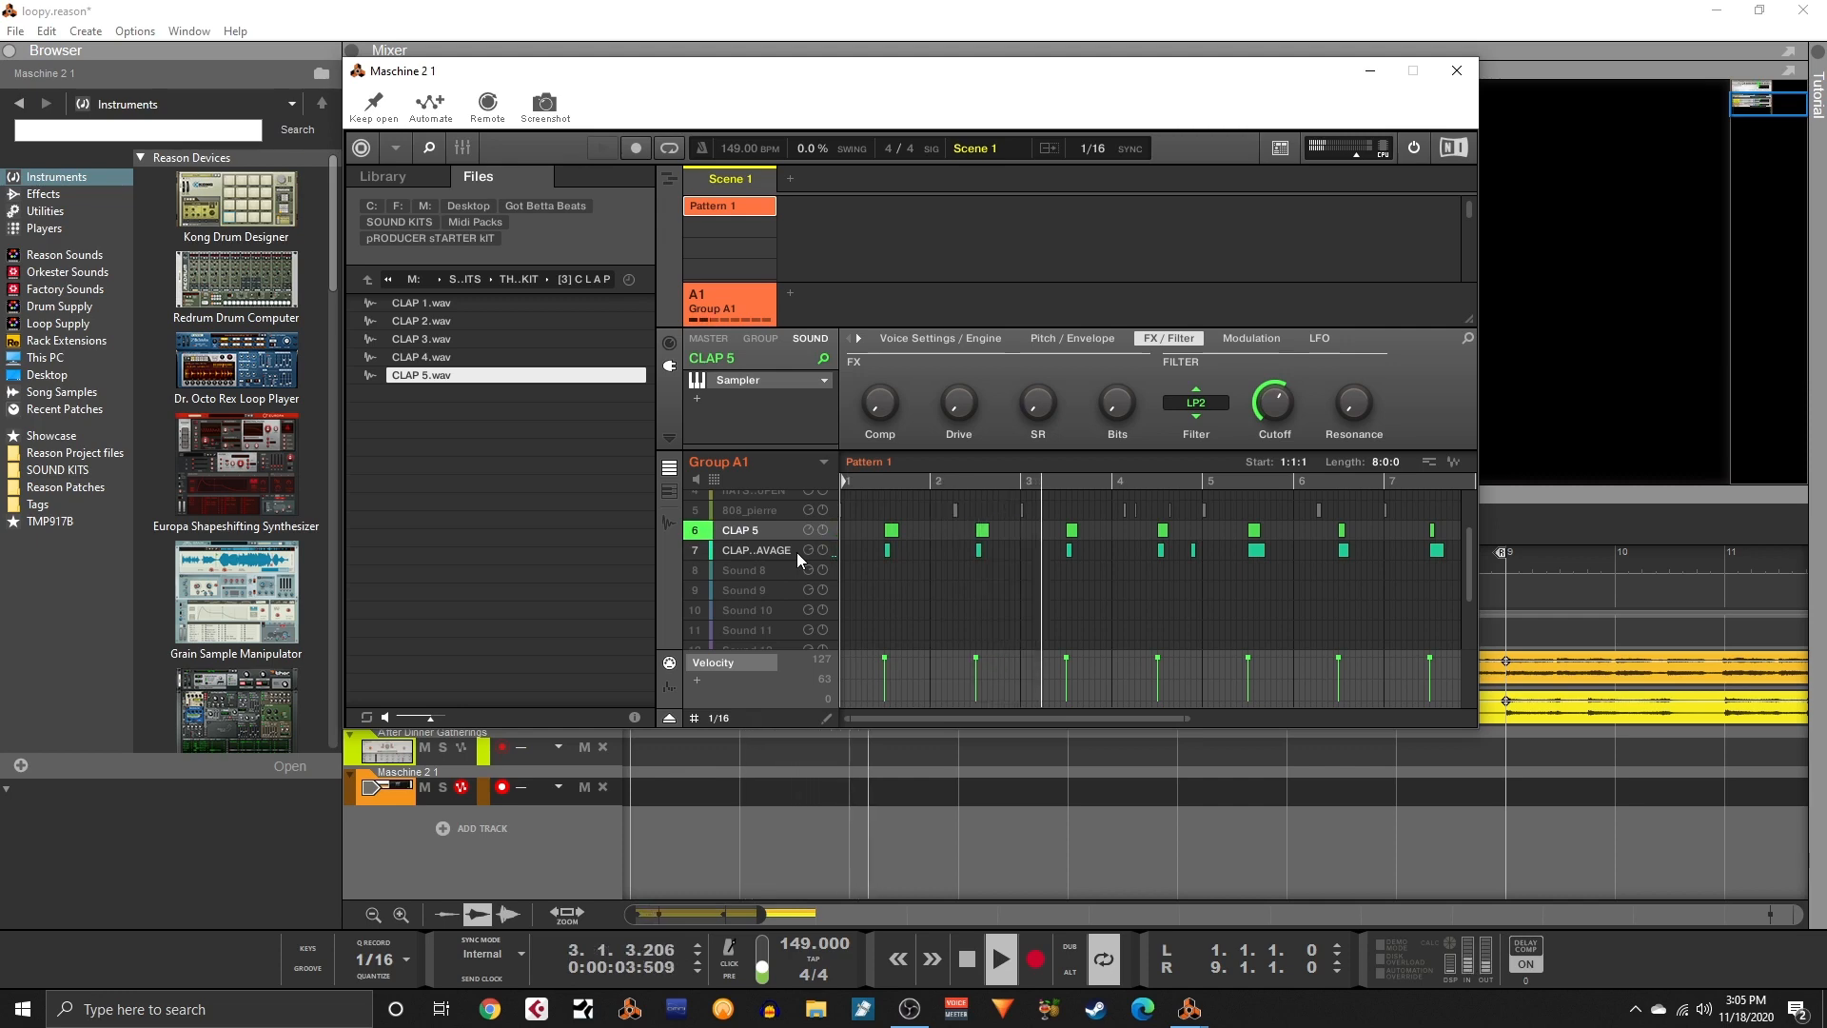
{"action": "key", "text": "space"}
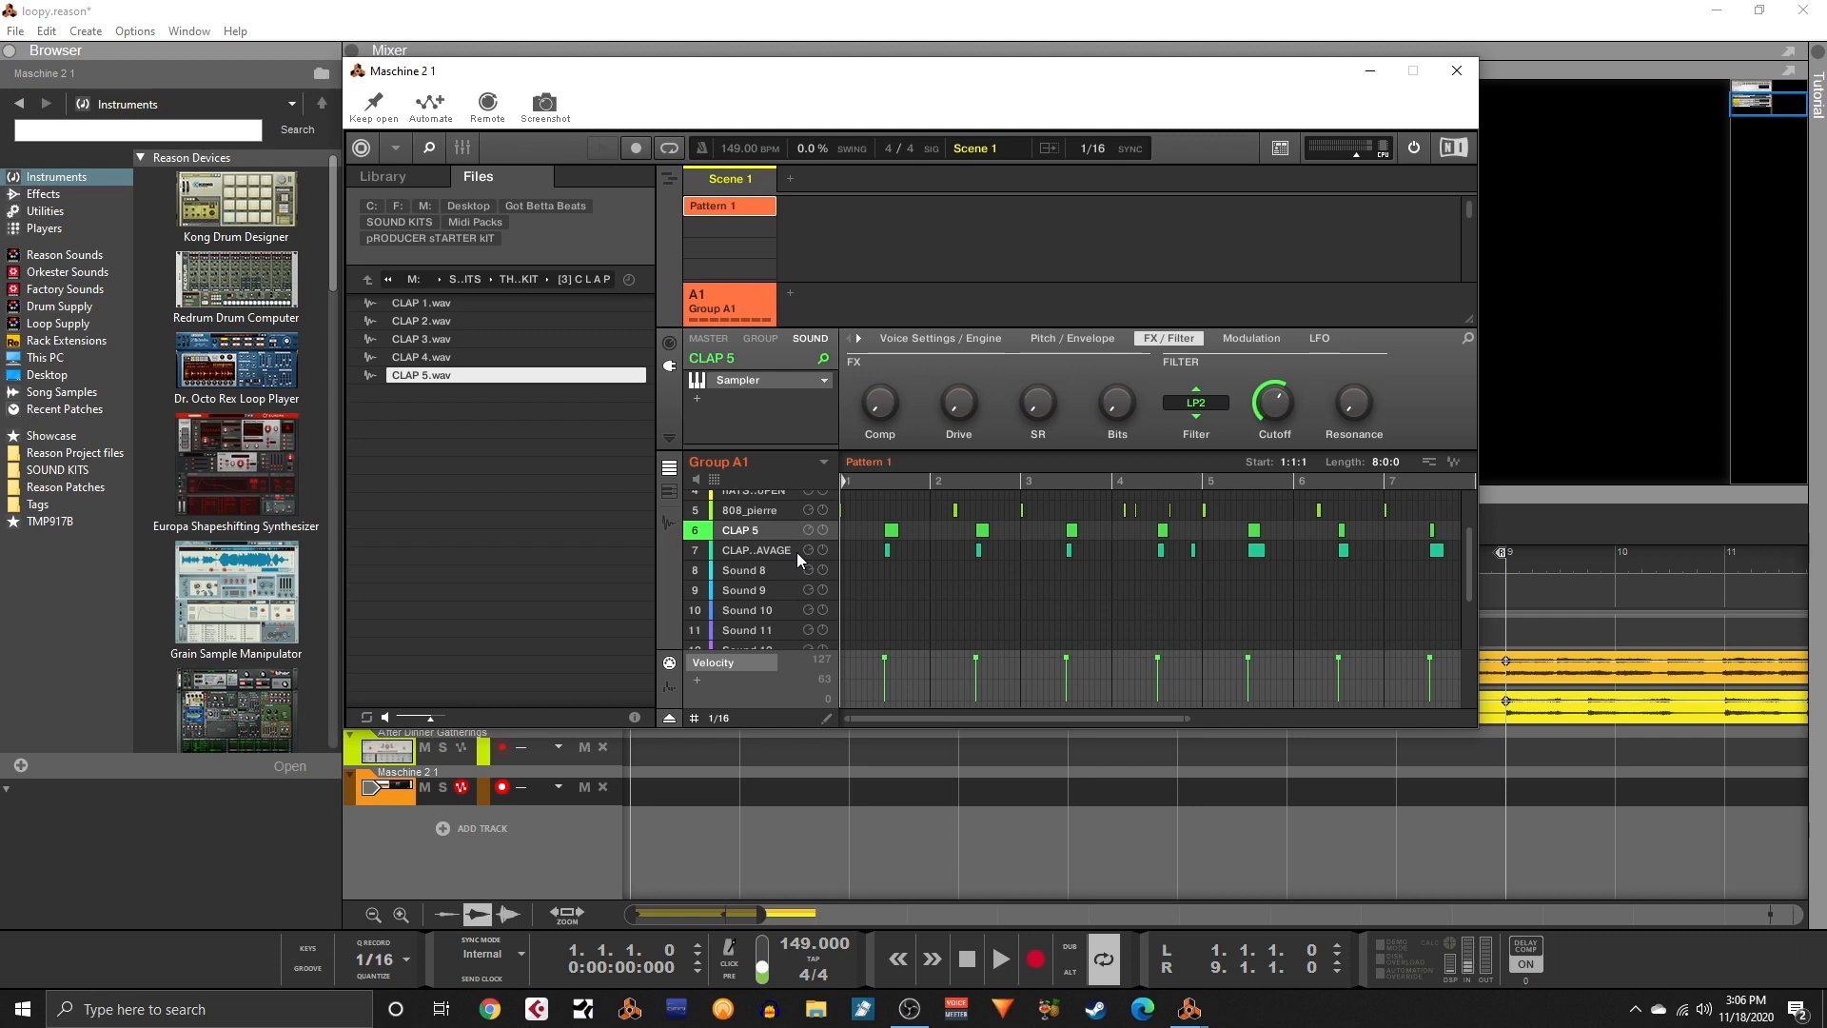
- Play the full beat with all sounds, close the Maschine 2 window and save the song
{"action": "key", "text": "space"}
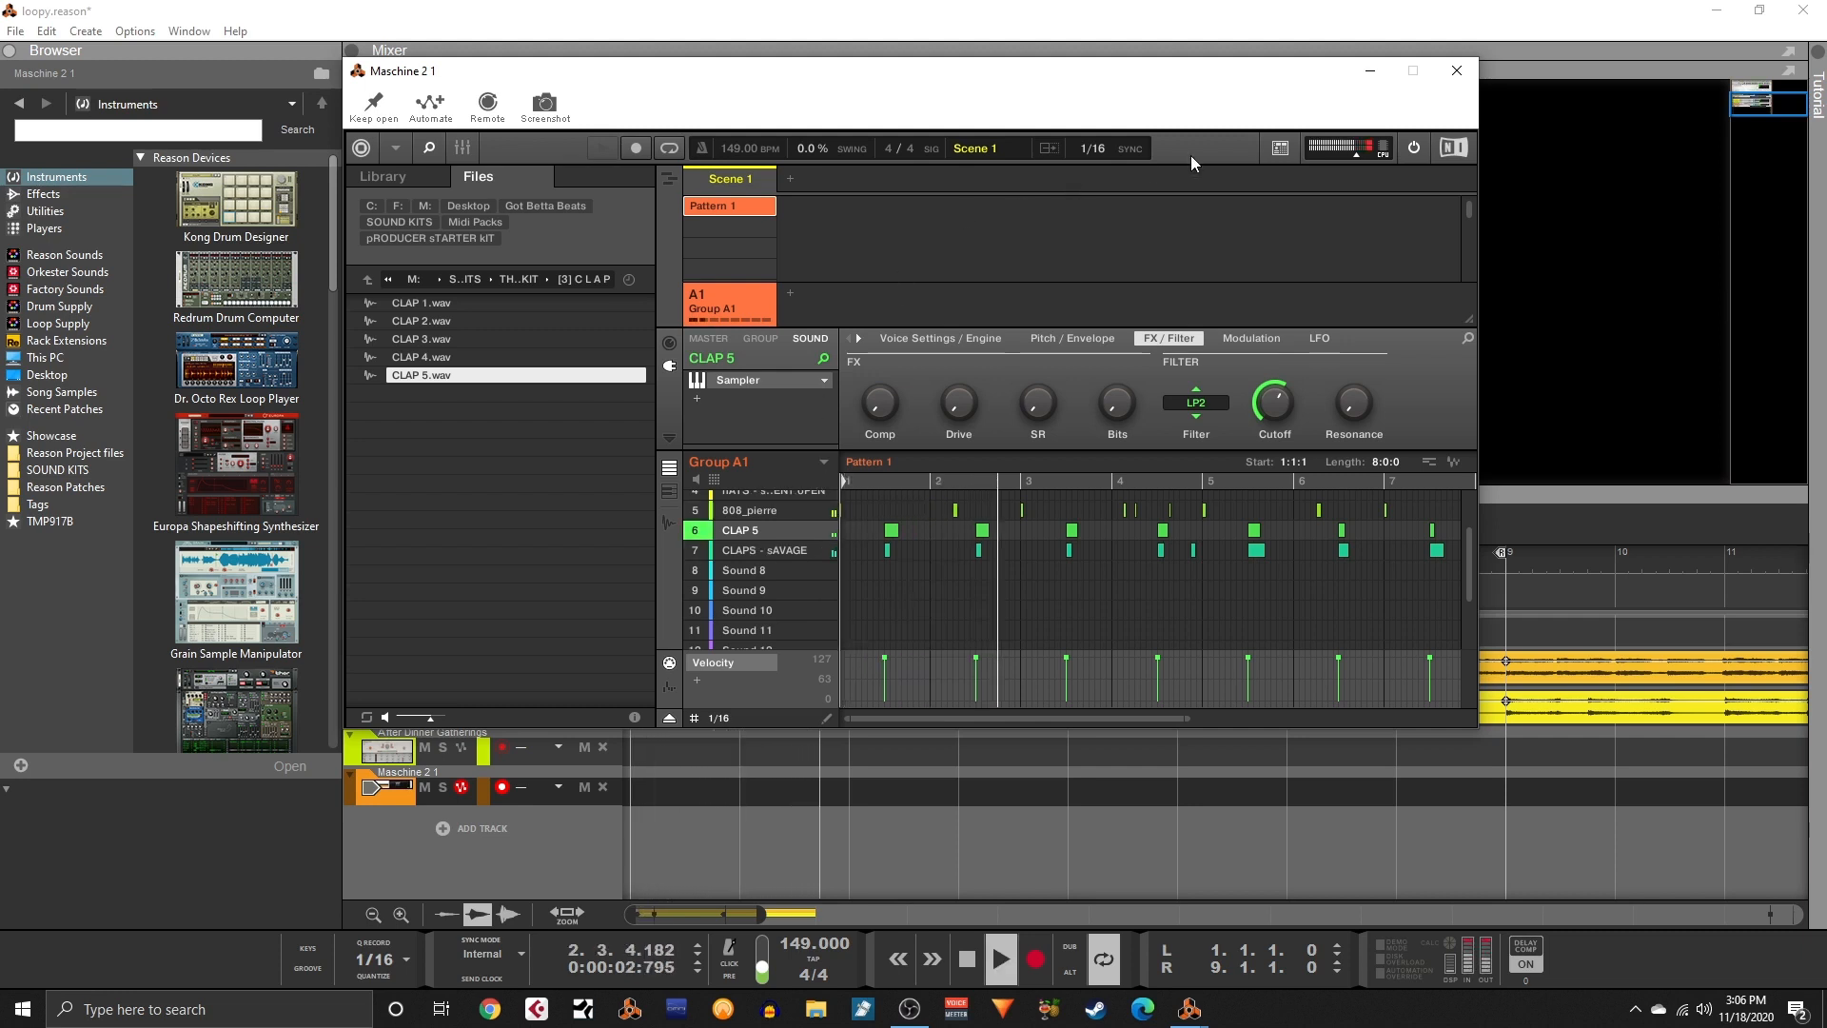
{"action": "left_click", "coordinate": [1456, 69]}
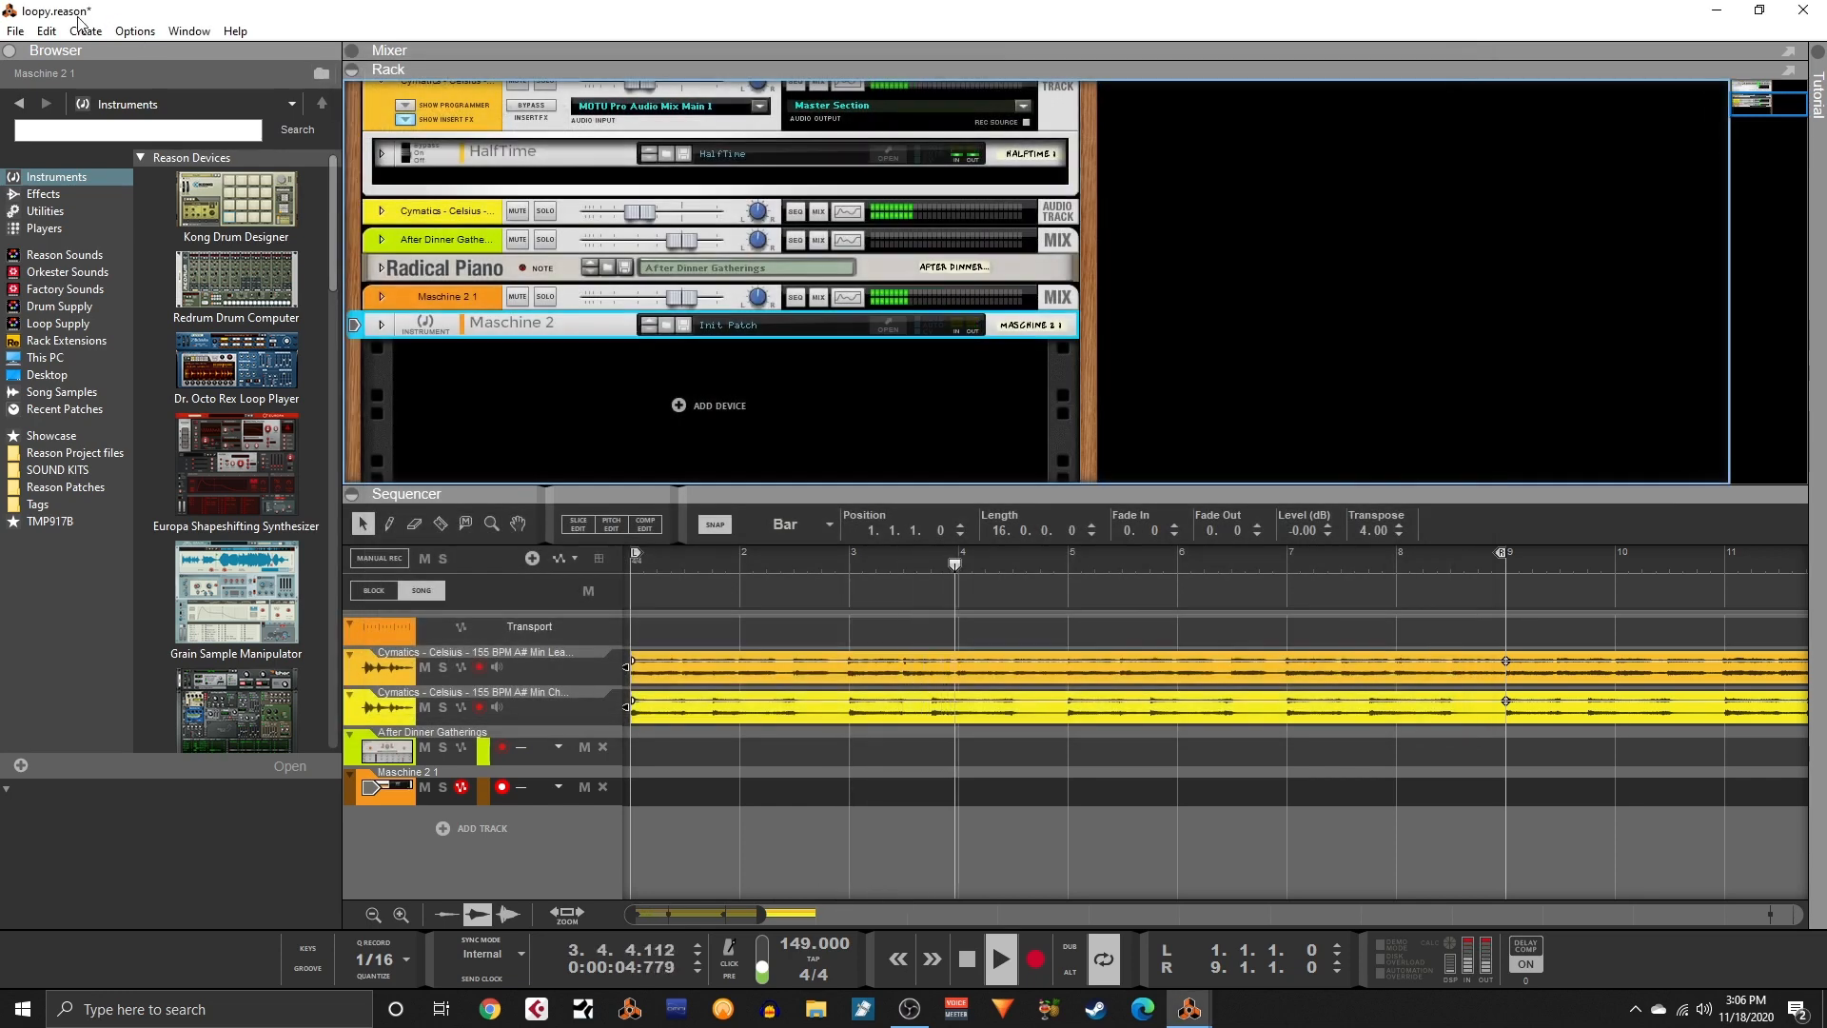
{"action": "left_click", "coordinate": [15, 32]}
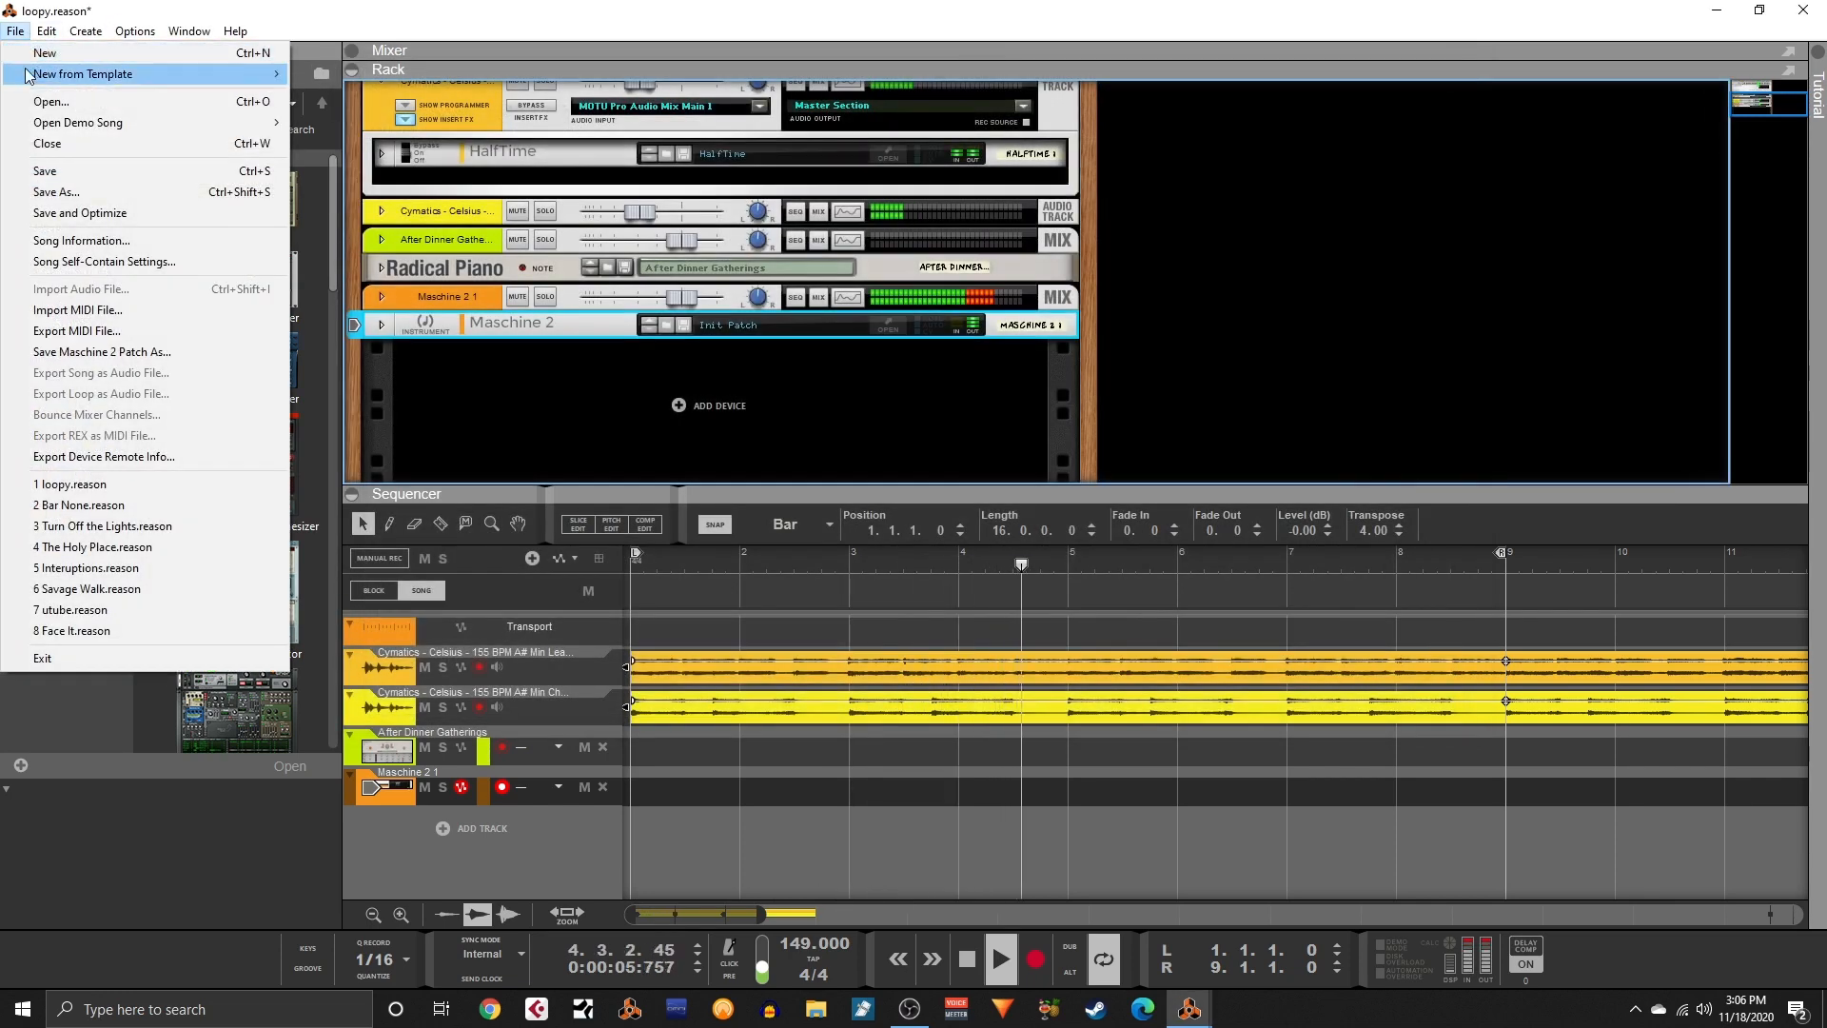
{"action": "left_click", "coordinate": [49, 173]}
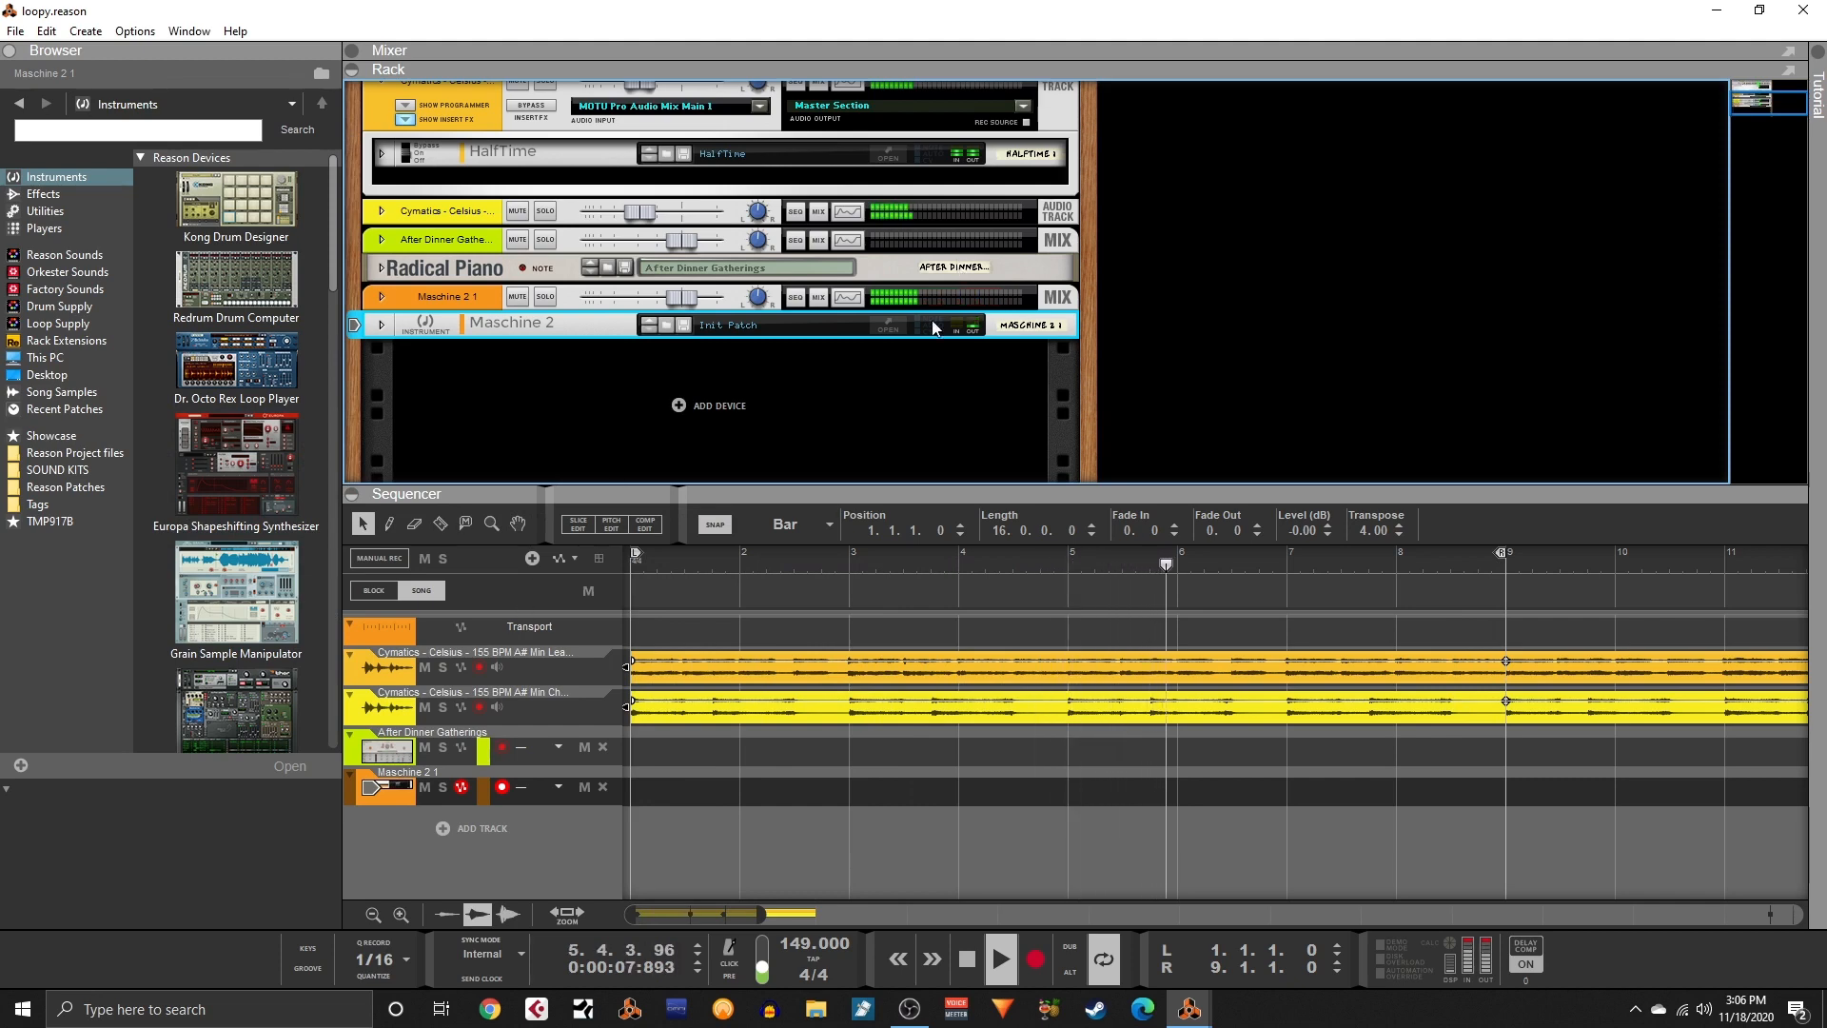
- Reopen Maschine 2 and audition the SNARE samples in THE GOOD TINGS KIT over the playing beat
{"action": "left_click", "coordinate": [889, 330]}
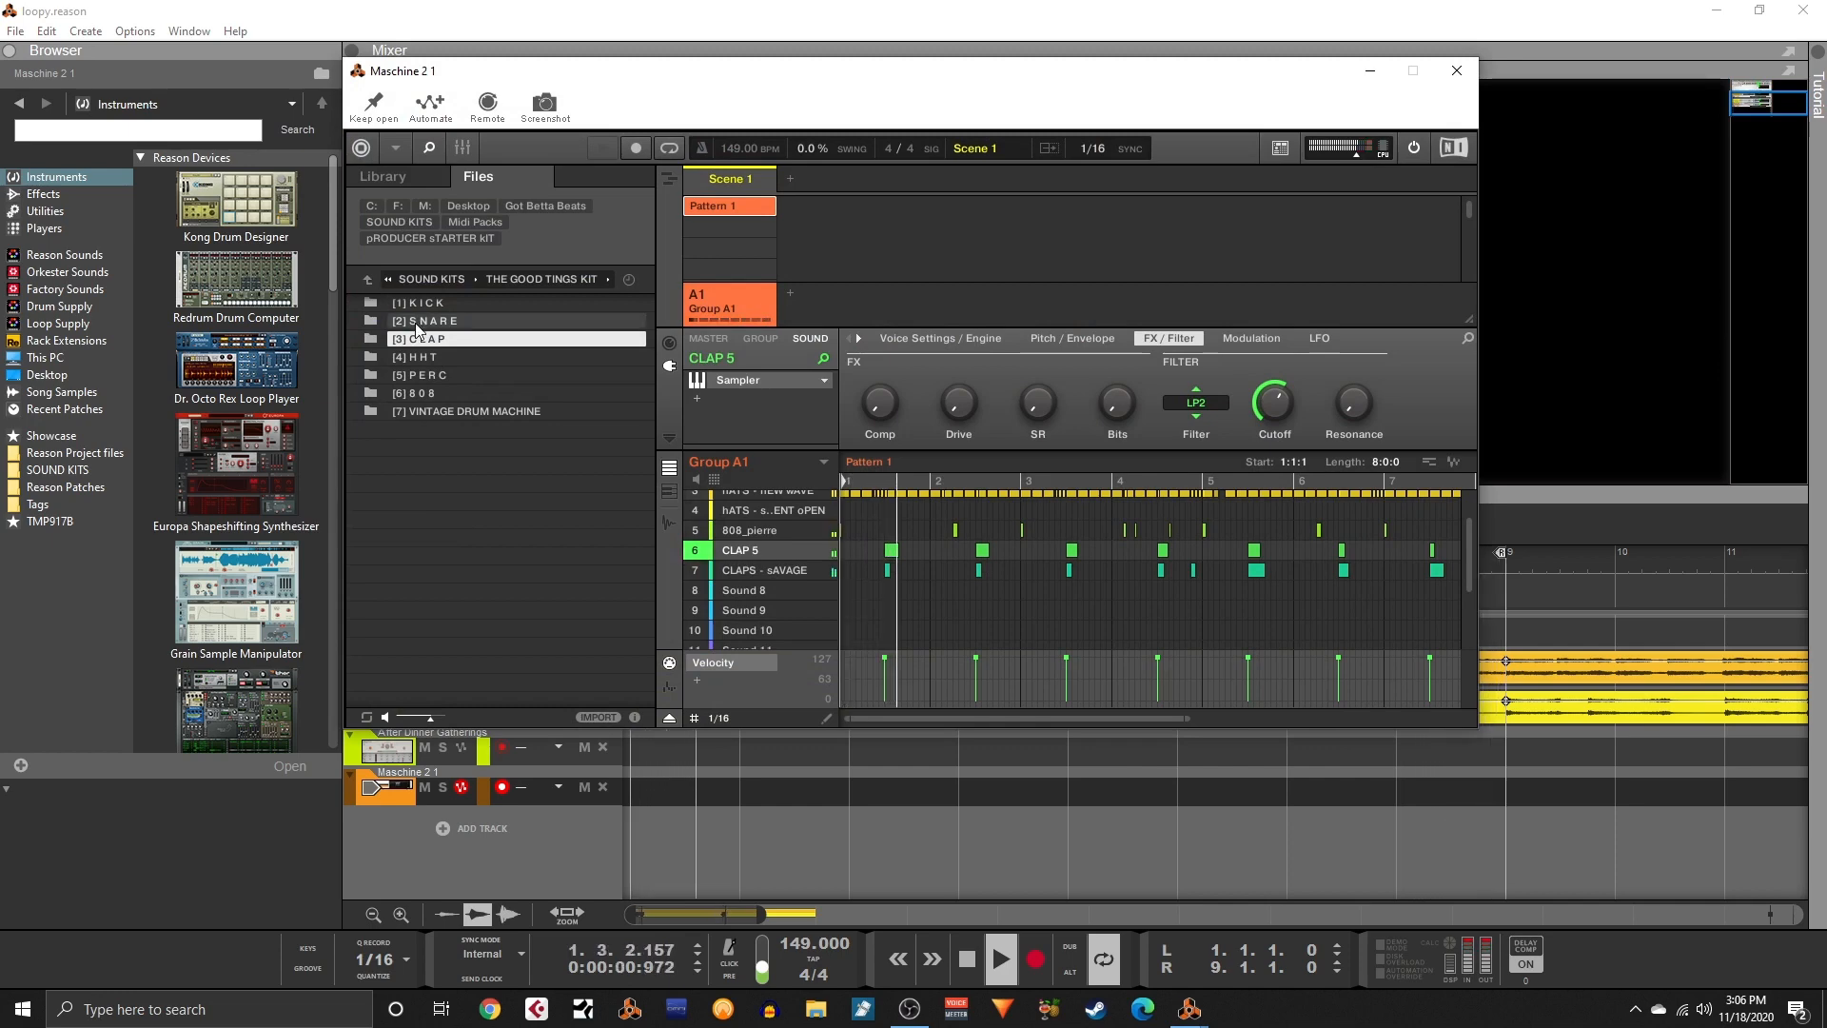
{"action": "scroll", "coordinate": [792, 556], "scroll_direction": "up", "scroll_amount": 2}
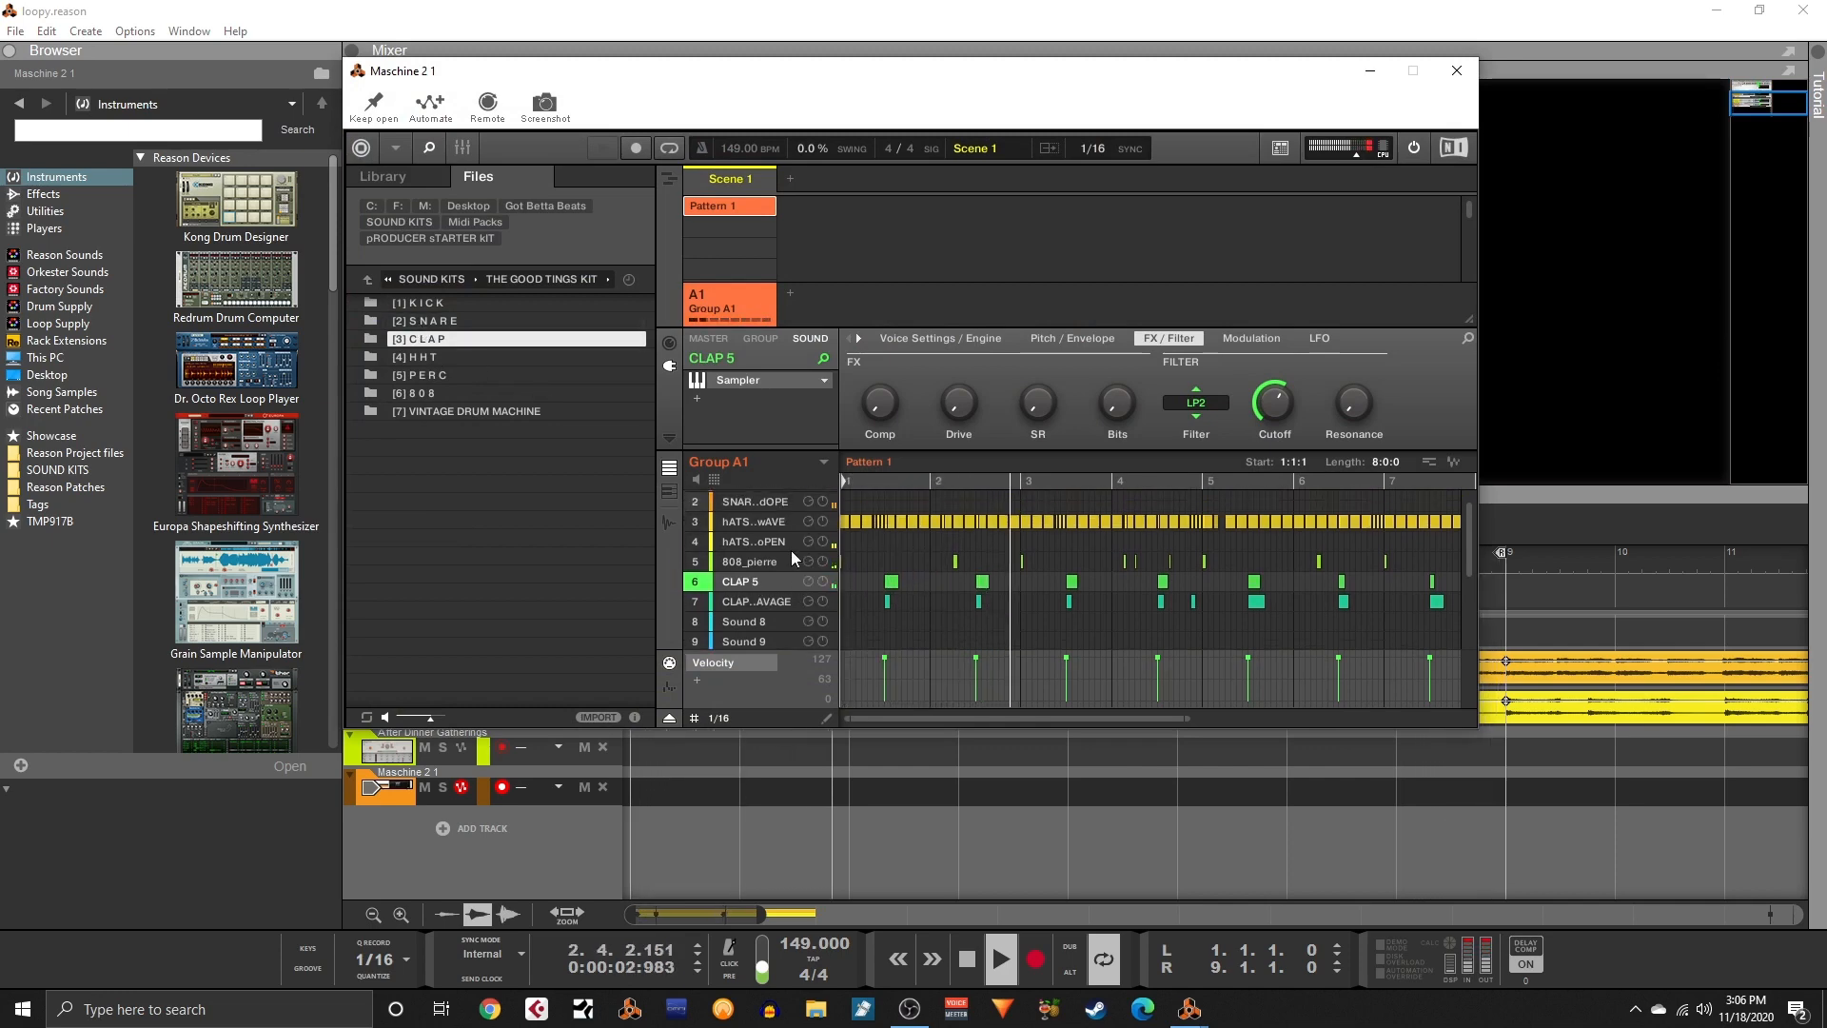
{"action": "double_click", "coordinate": [419, 321]}
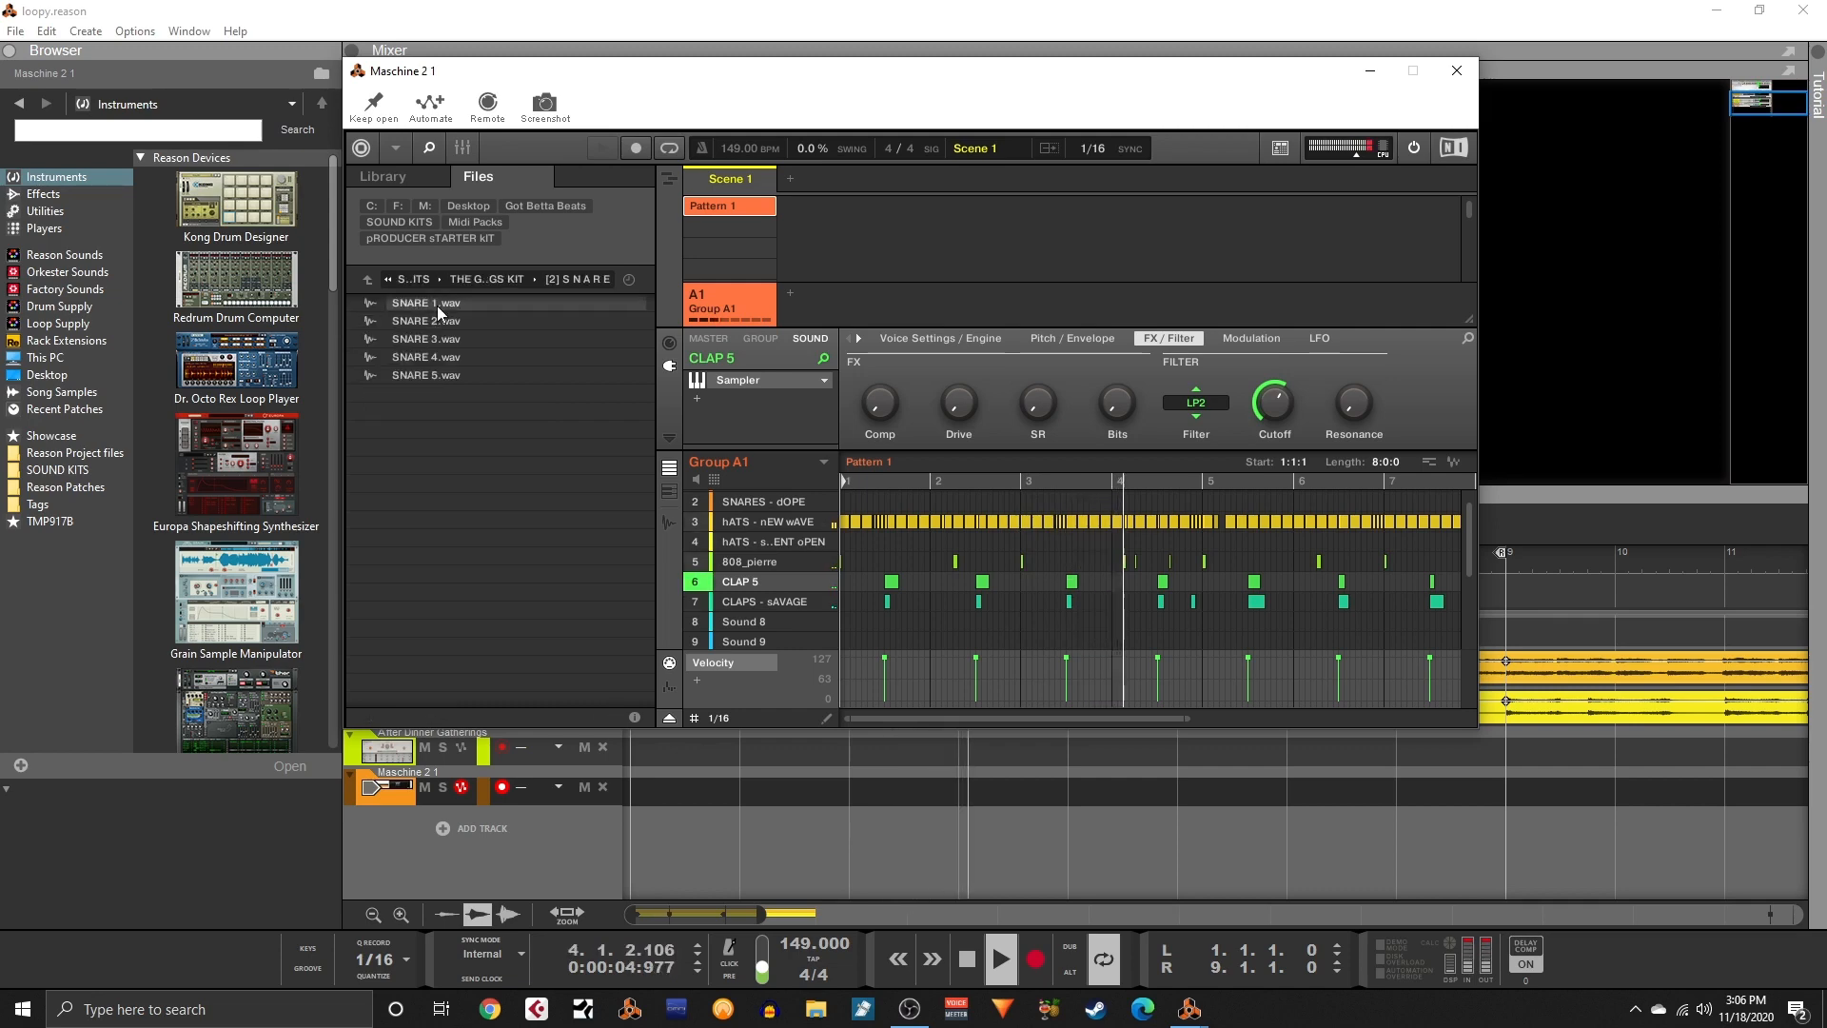
{"action": "left_click", "coordinate": [432, 320]}
{"action": "left_click", "coordinate": [436, 344]}
{"action": "left_click", "coordinate": [436, 354]}
{"action": "left_click", "coordinate": [436, 375]}
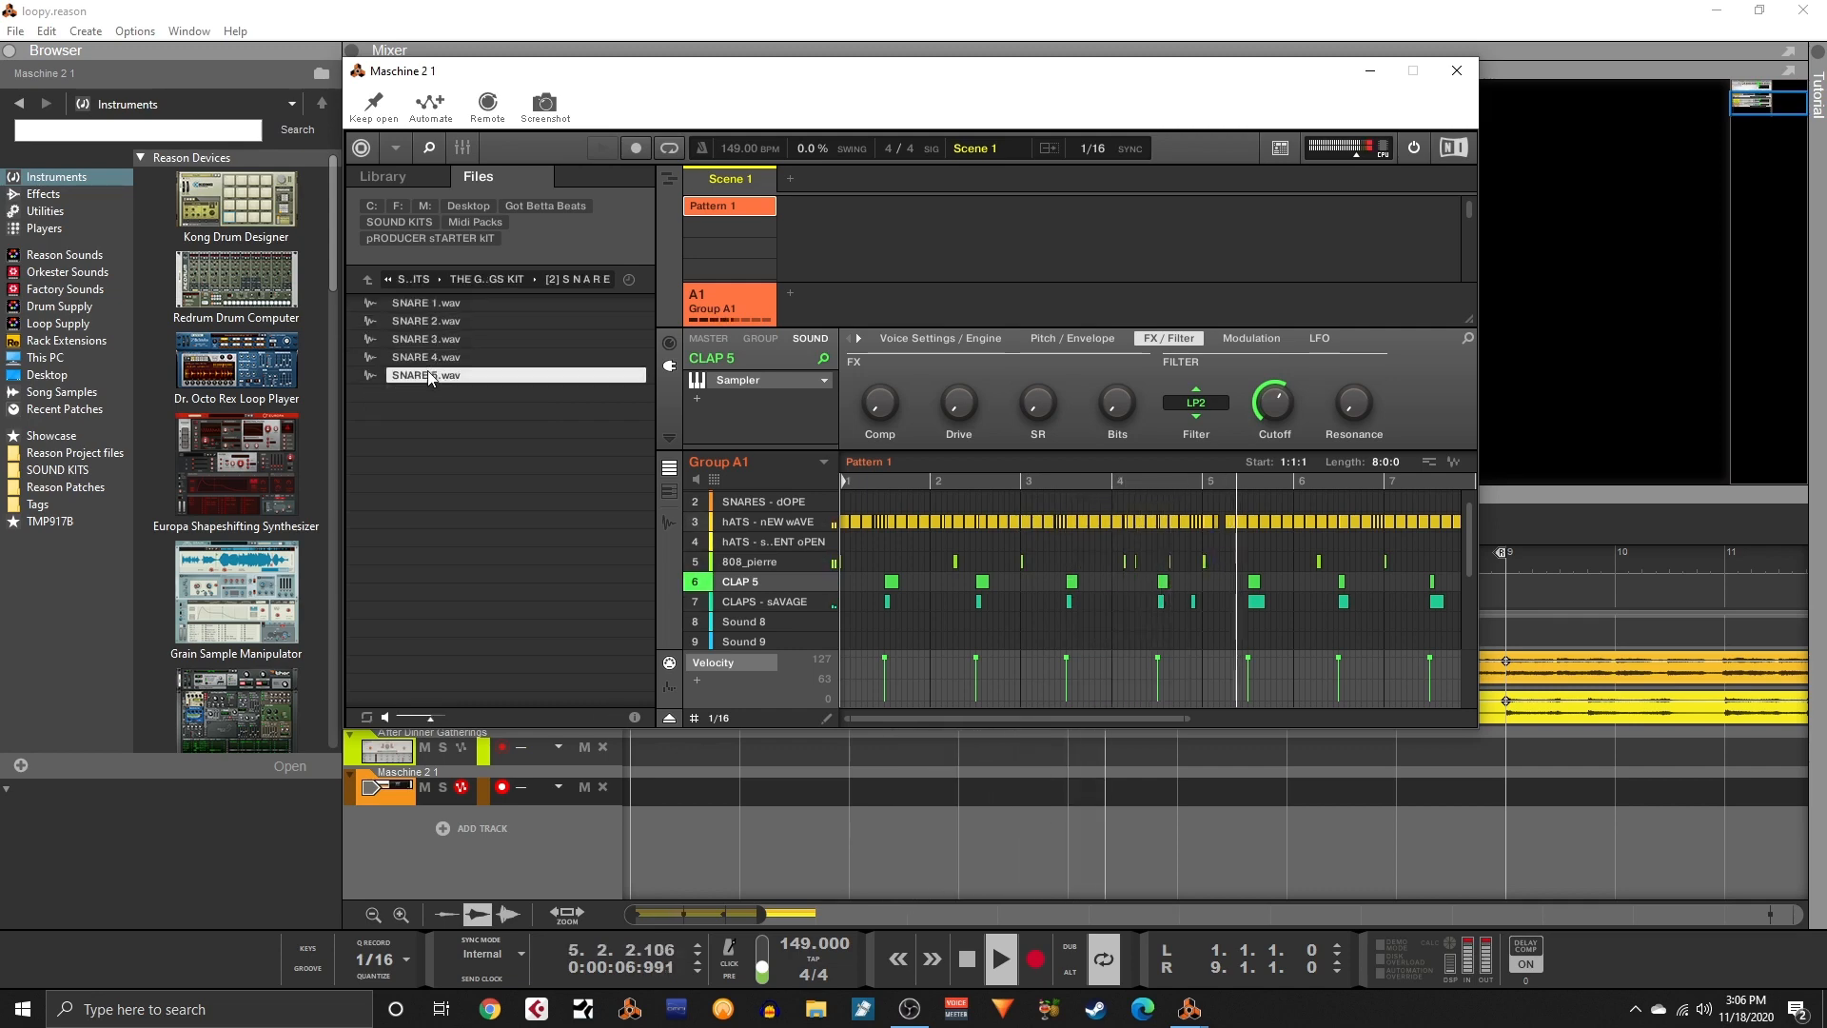
- Open the Snares folder of the Official Metro Boomin Drum Kit and audition the MB Snare samples up to MB Snare (12)
{"action": "left_click", "coordinate": [367, 280]}
{"action": "left_click", "coordinate": [367, 282]}
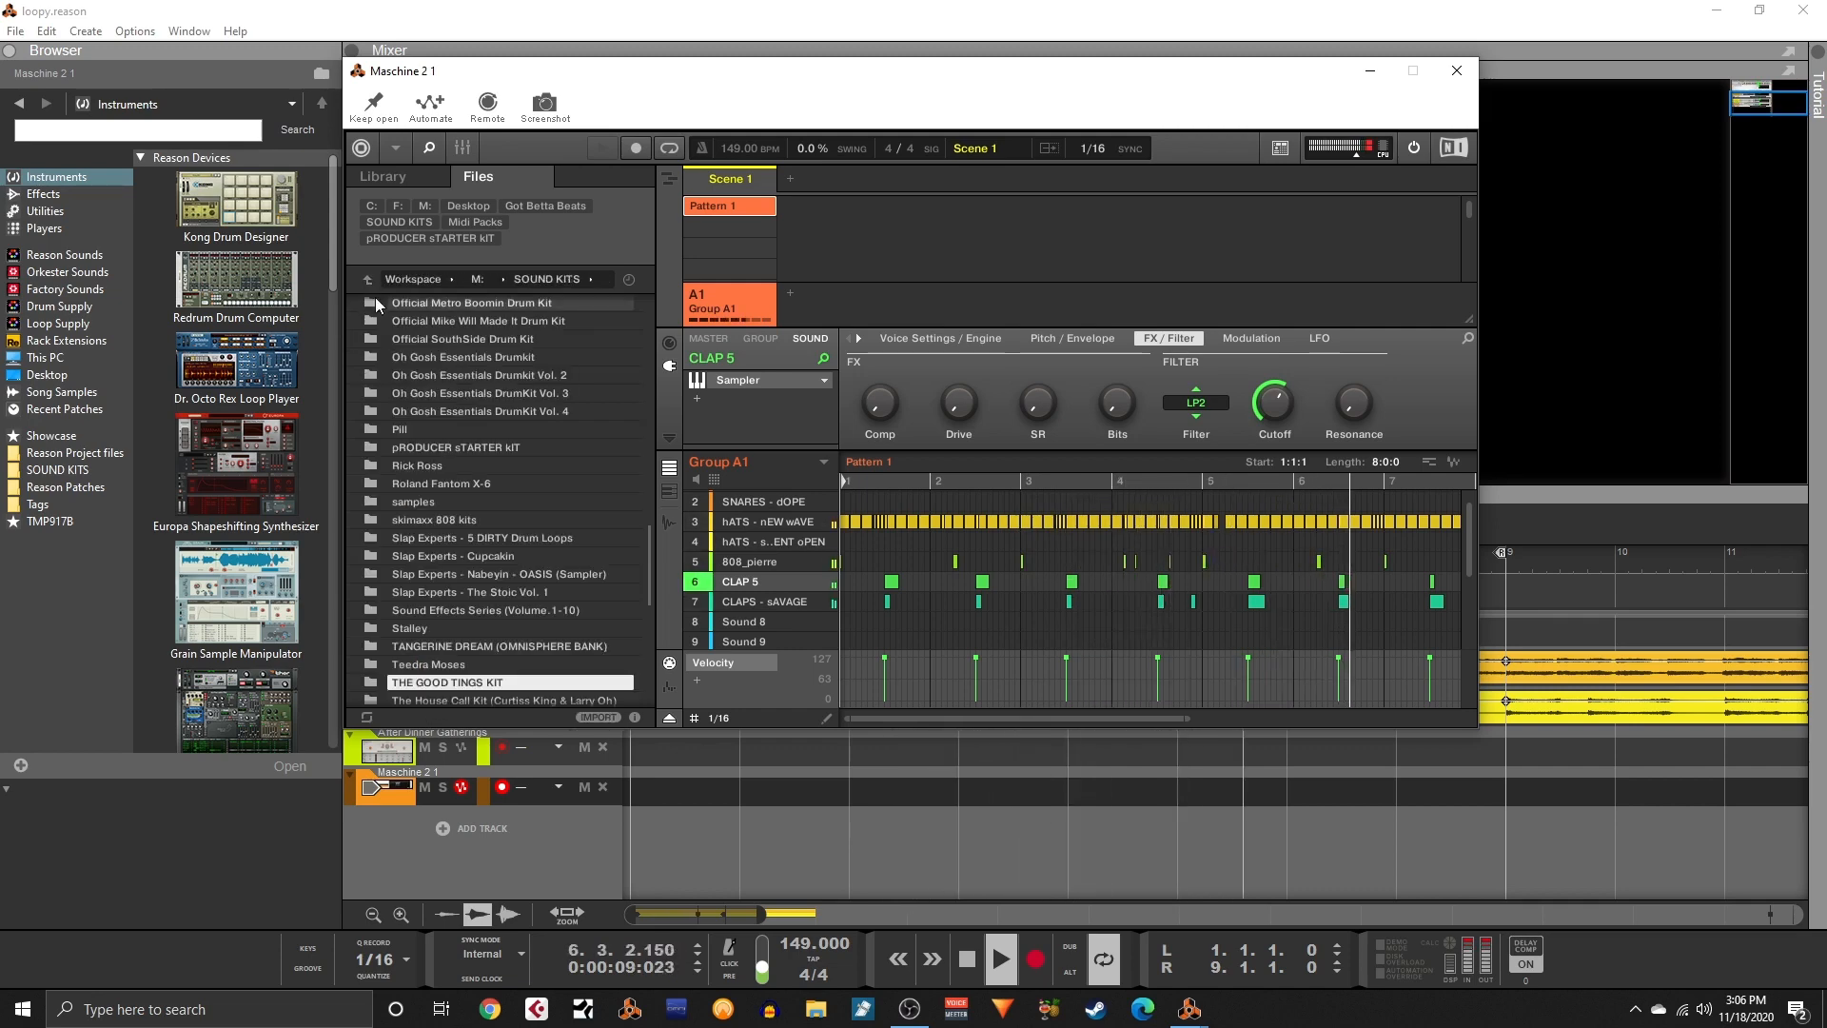
{"action": "double_click", "coordinate": [390, 305]}
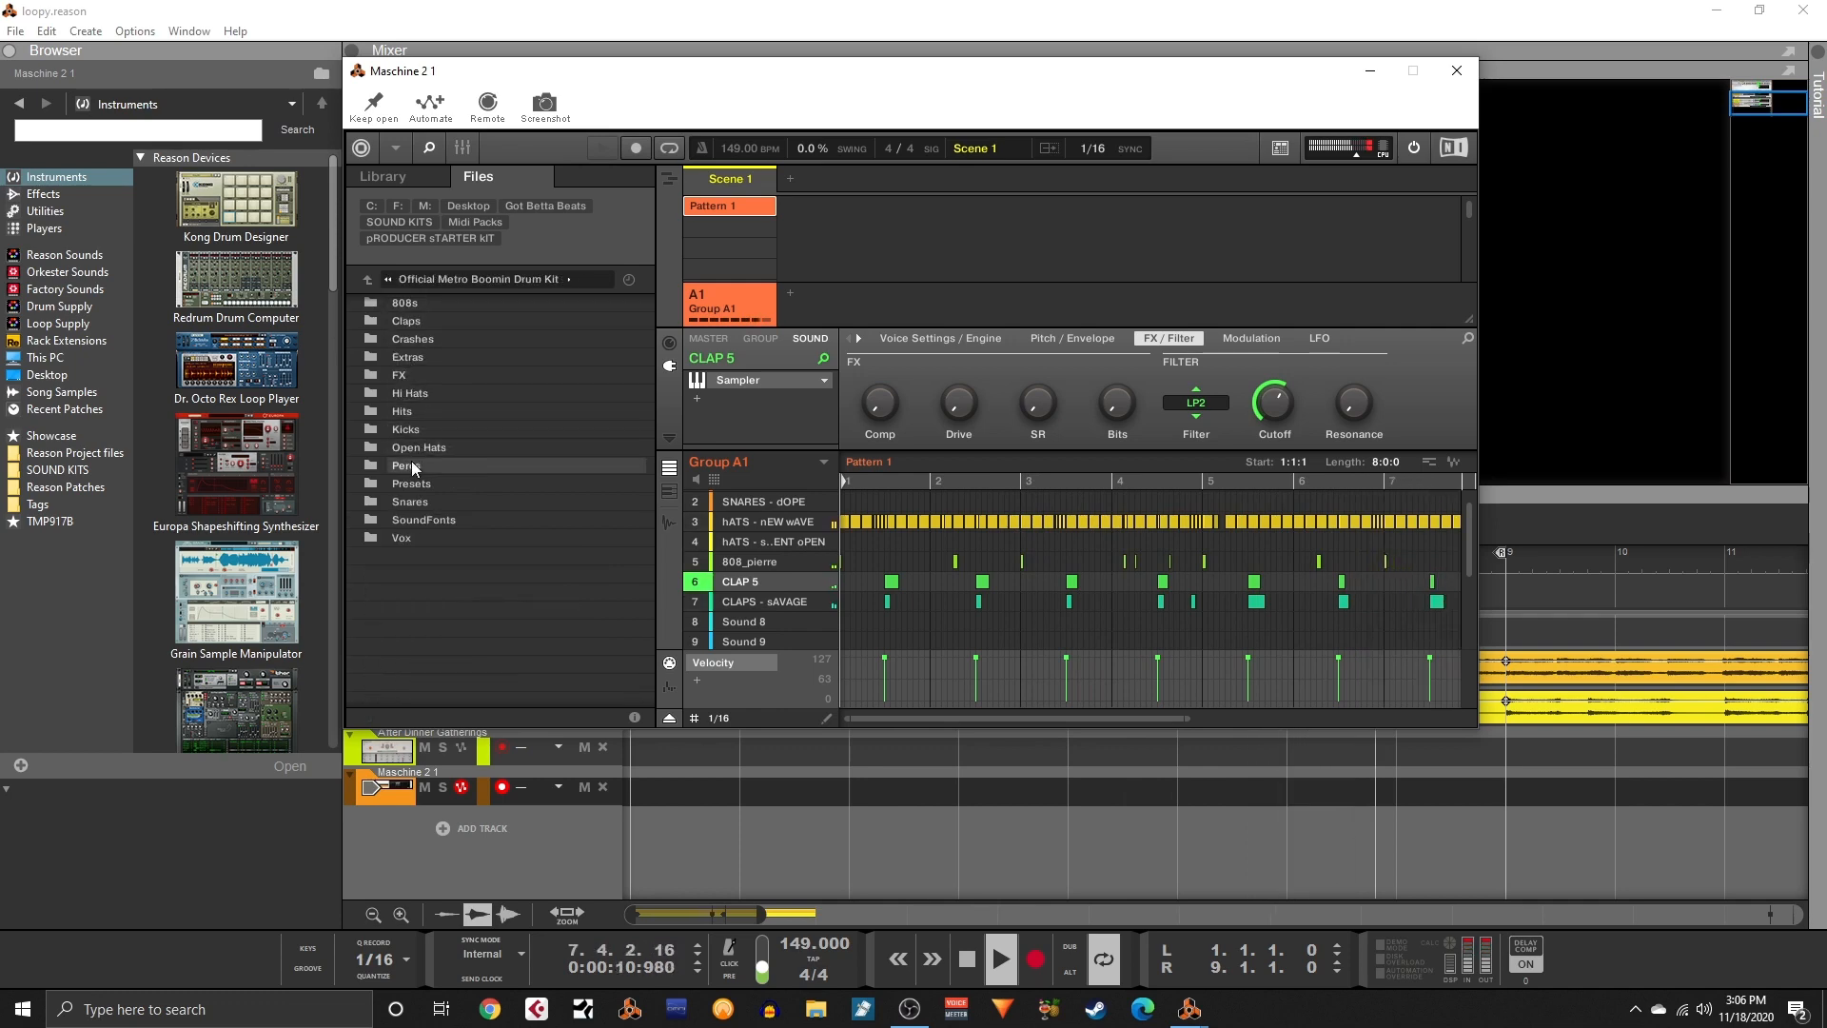
{"action": "double_click", "coordinate": [415, 501]}
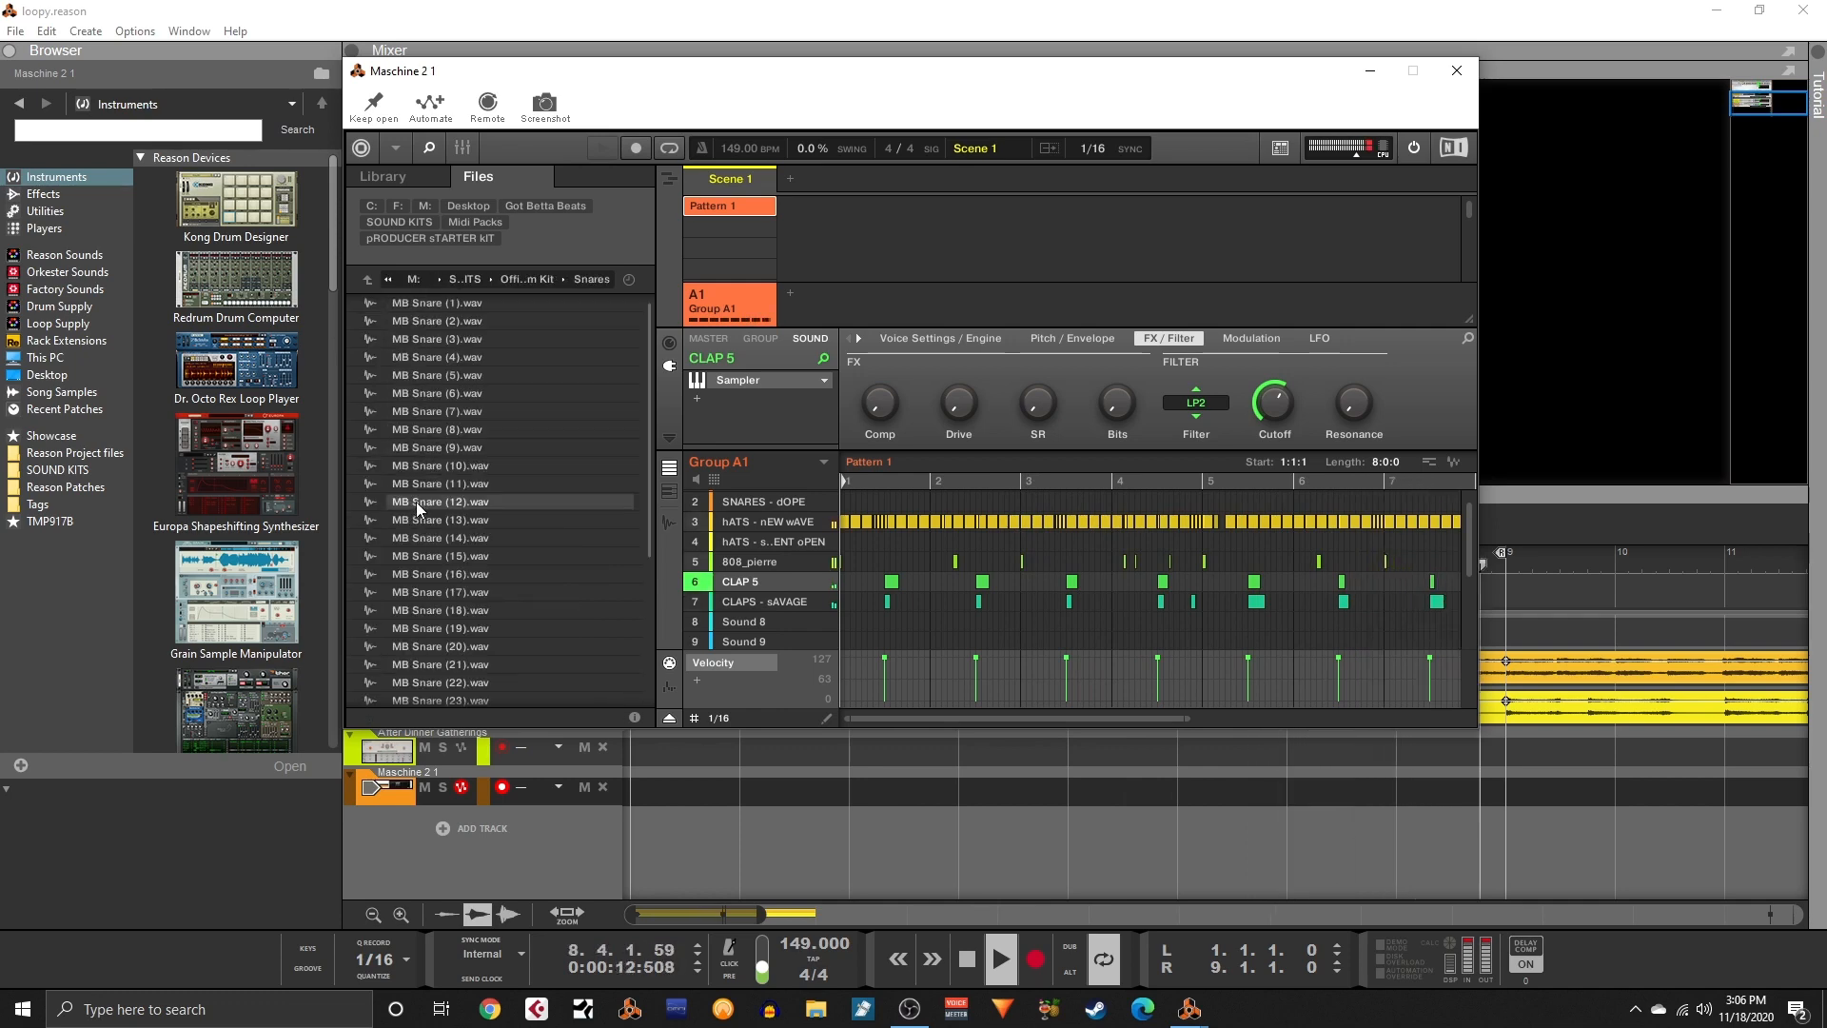
{"action": "left_click", "coordinate": [478, 319]}
{"action": "left_click", "coordinate": [477, 341]}
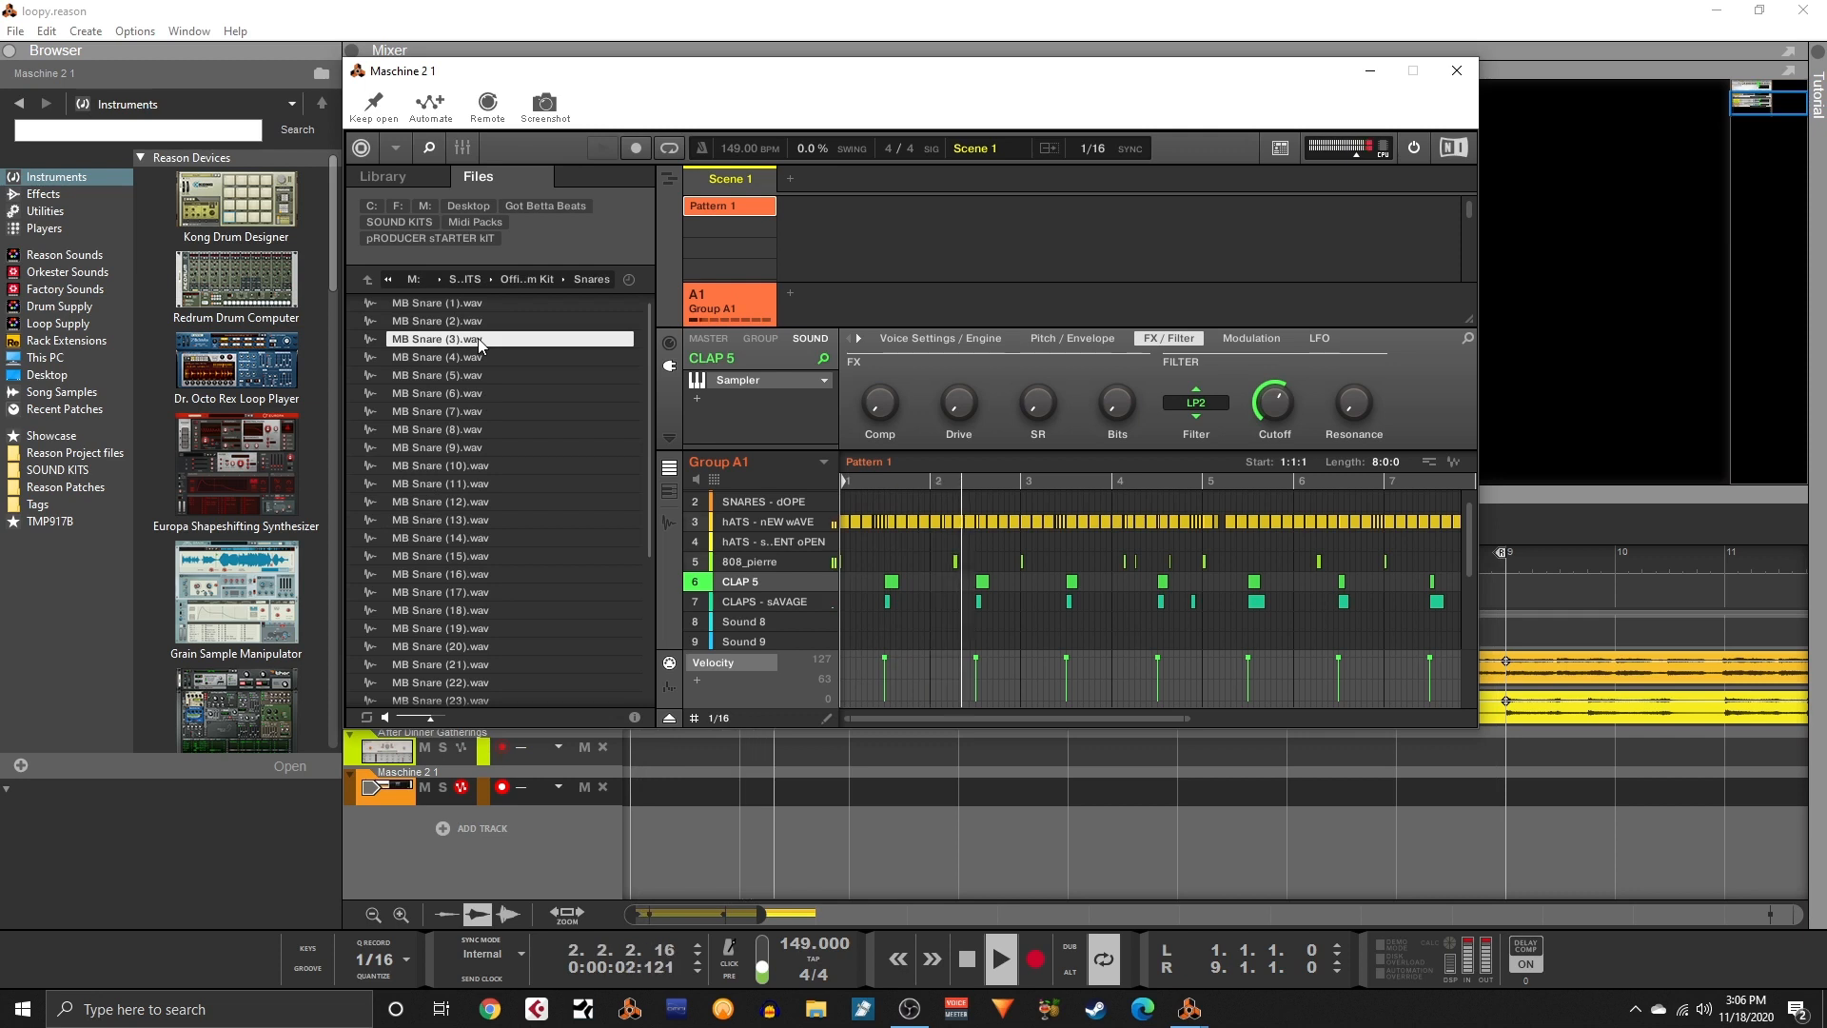
{"action": "key", "text": "Down"}
{"action": "key", "text": "Down"}
{"action": "key", "text": "Down"}
{"action": "key", "text": "Down"}
{"action": "key", "text": "Down"}
{"action": "key", "text": "Down"}
{"action": "key", "text": "Down"}
{"action": "key", "text": "Down"}
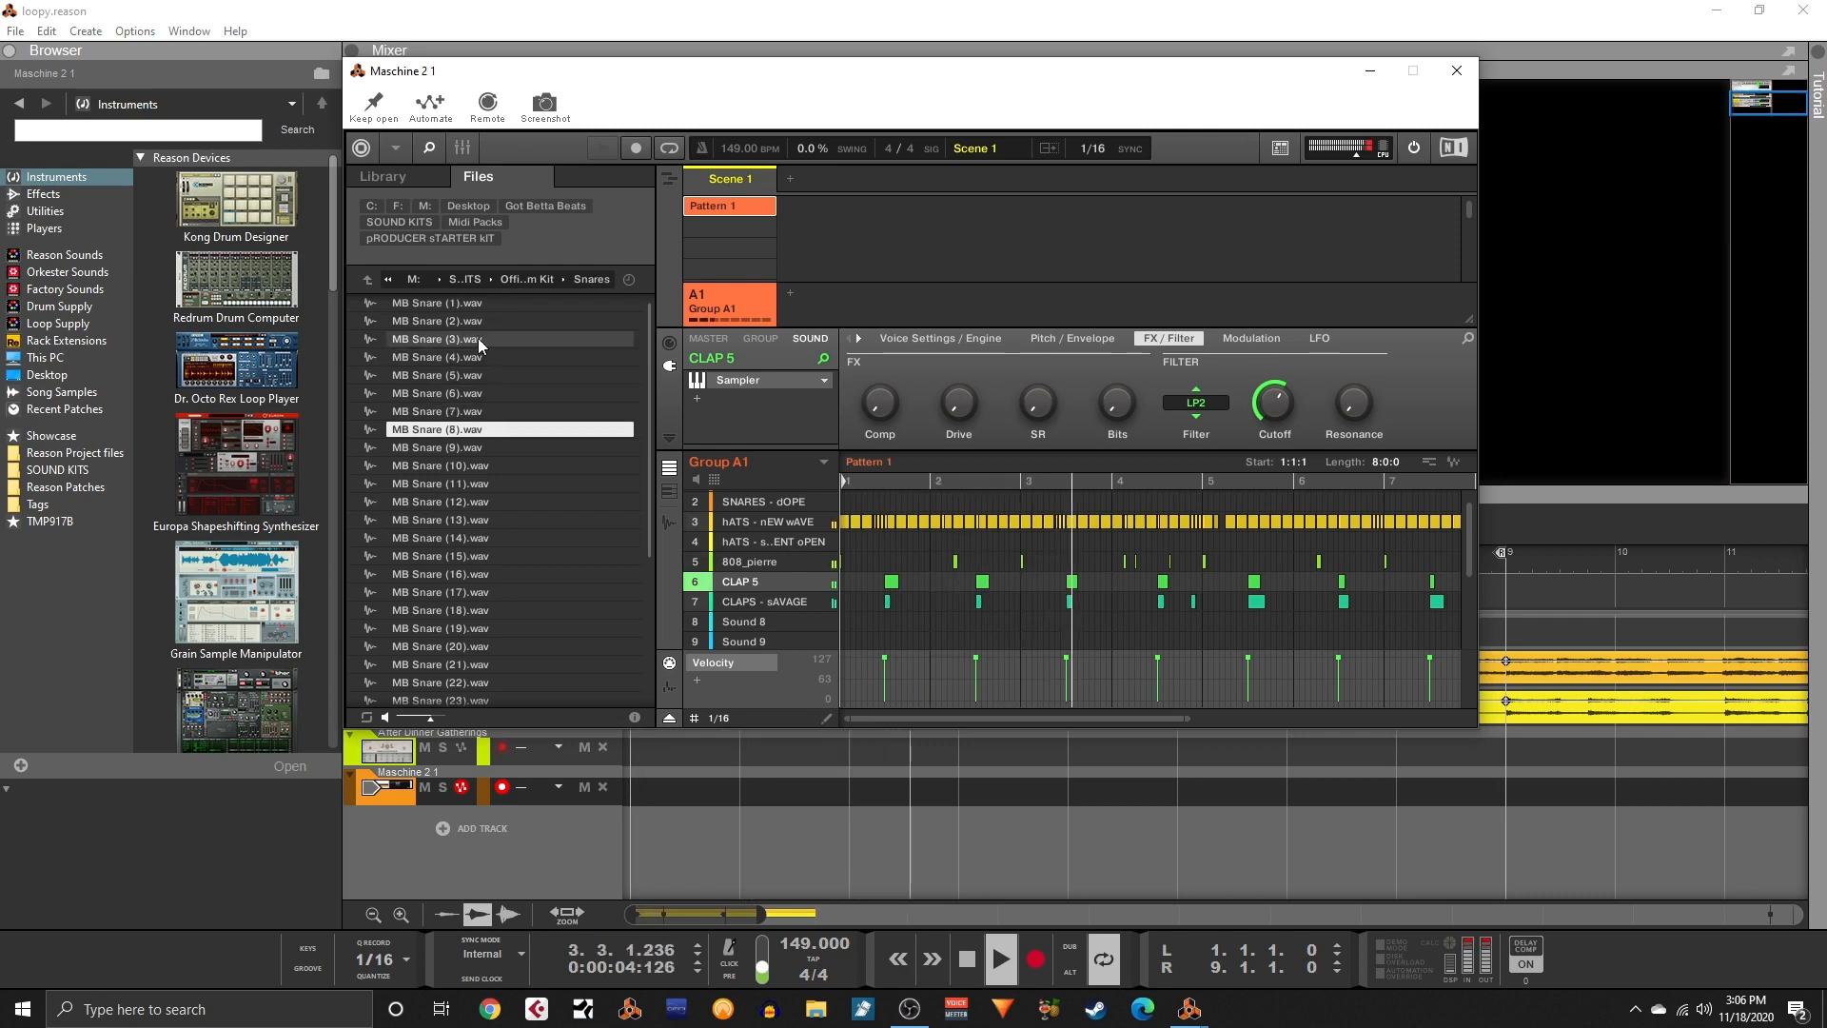
{"action": "key", "text": "Down"}
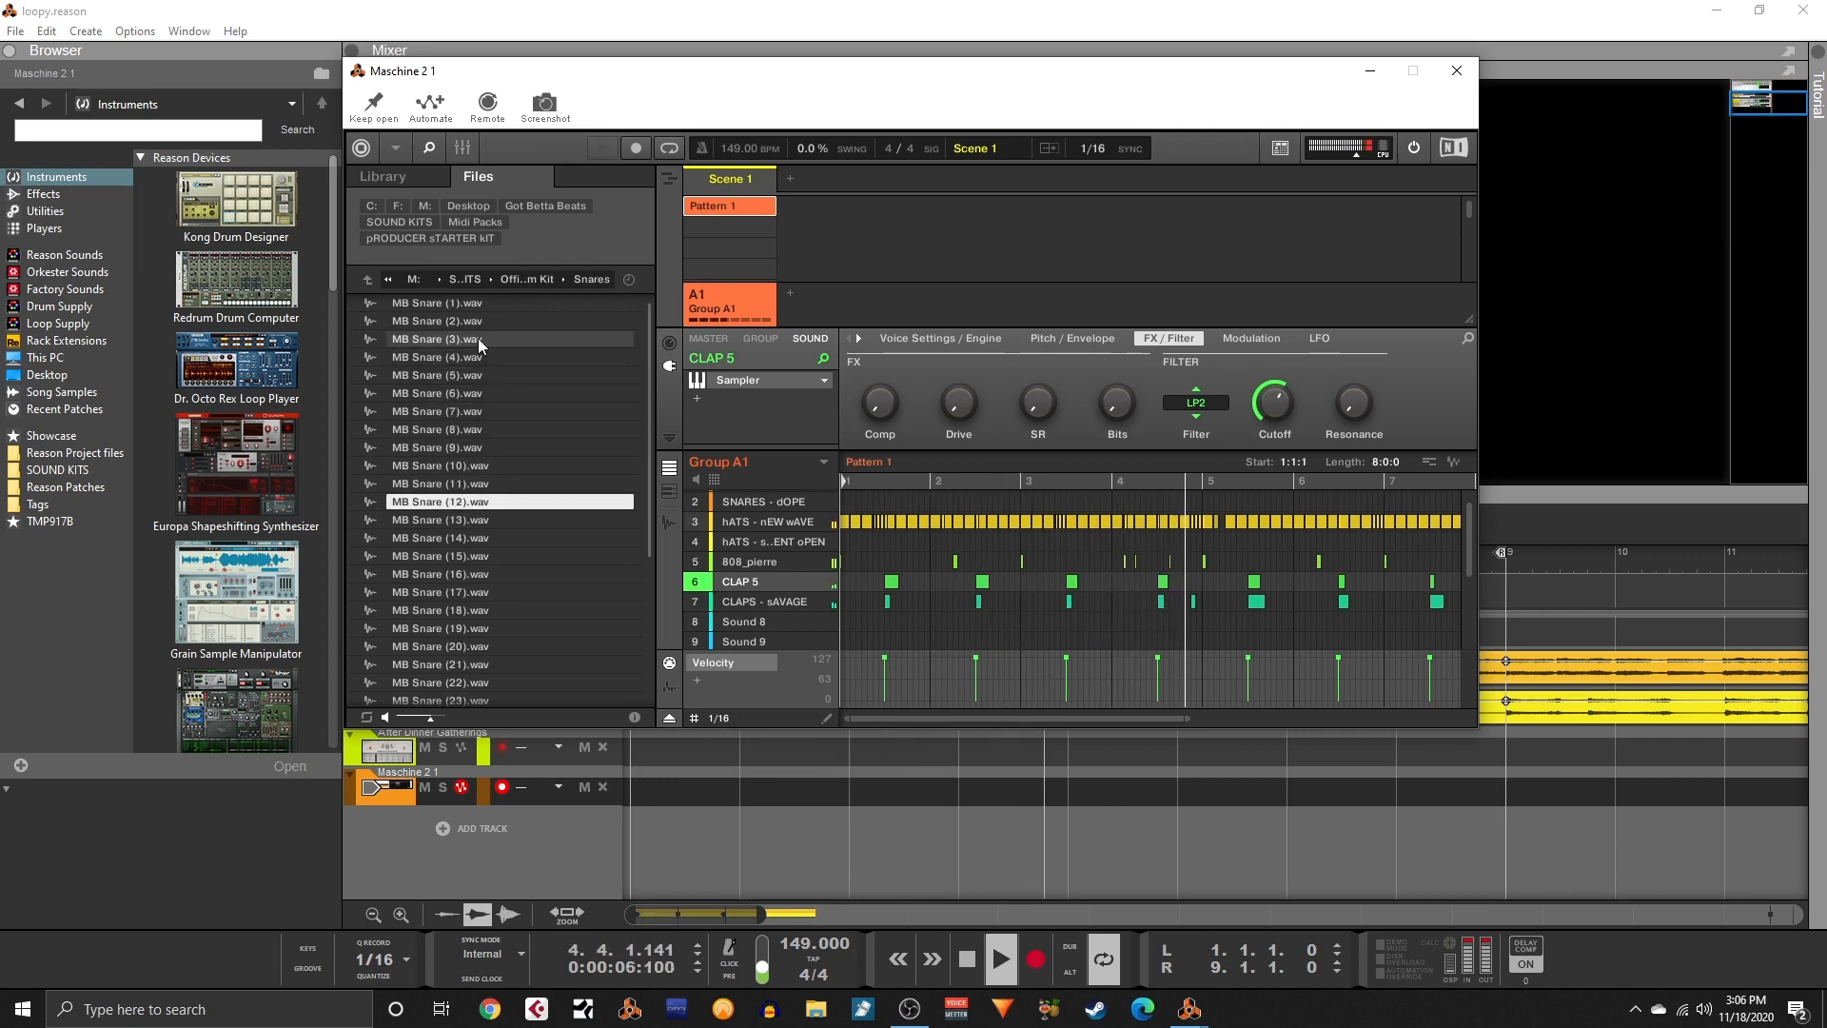
- Compare MB Snare (11) with MB Snare (12) and load MB Snare (11).wav into sound slot 2 of Group A1
{"action": "key", "text": "Up"}
{"action": "key", "text": "Down"}
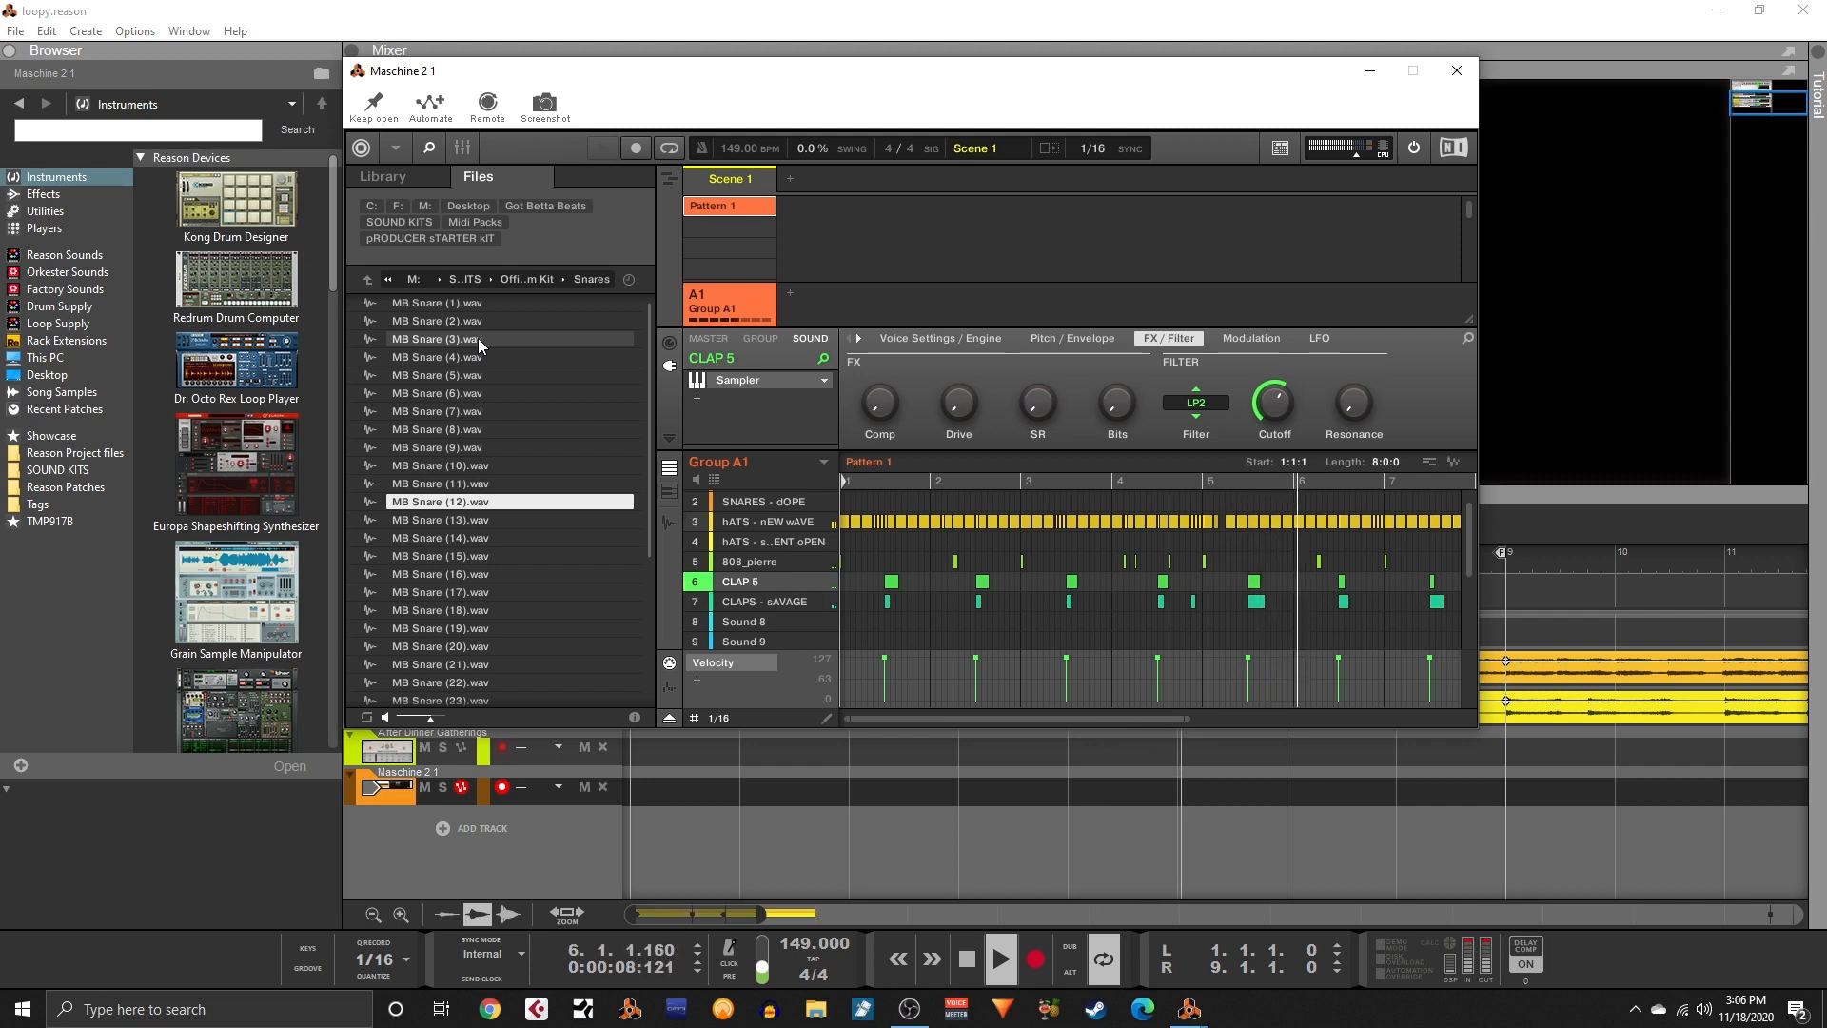
{"action": "key", "text": "Up"}
{"action": "key", "text": "Down"}
{"action": "key", "text": "Up"}
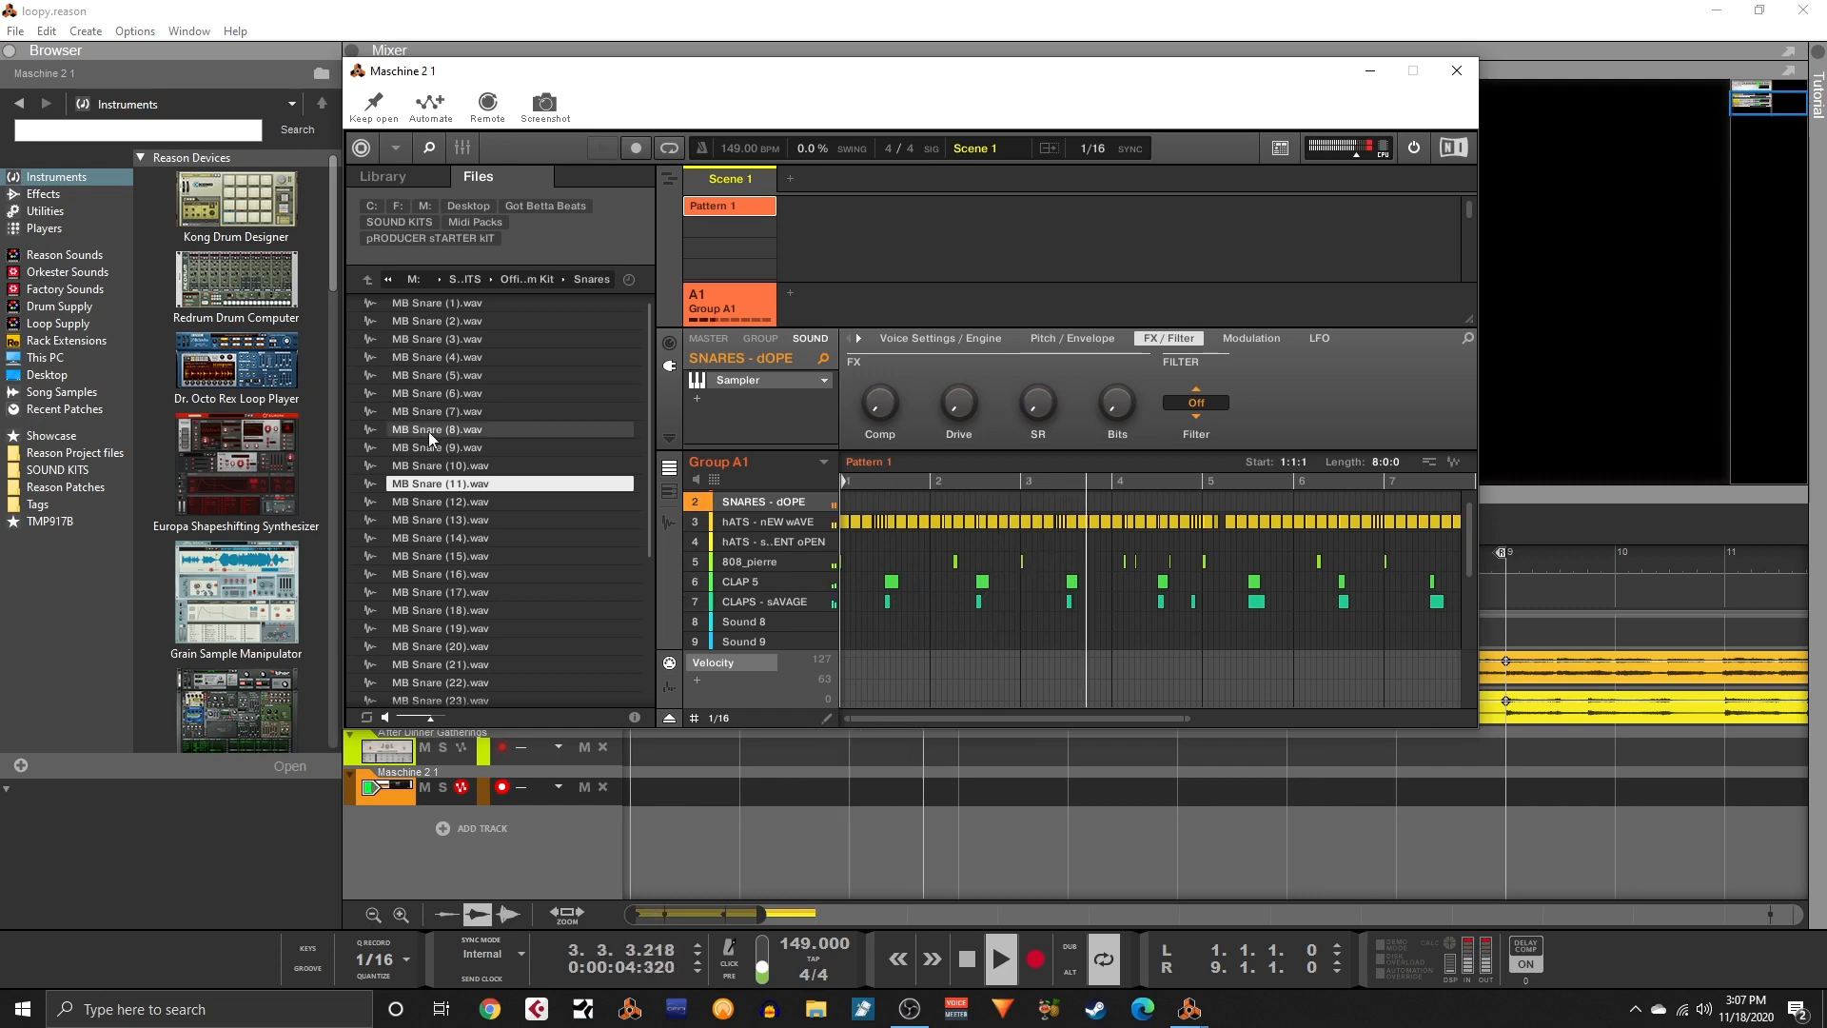
{"action": "left_click_drag", "start_coordinate": [418, 482], "coordinate": [735, 507]}
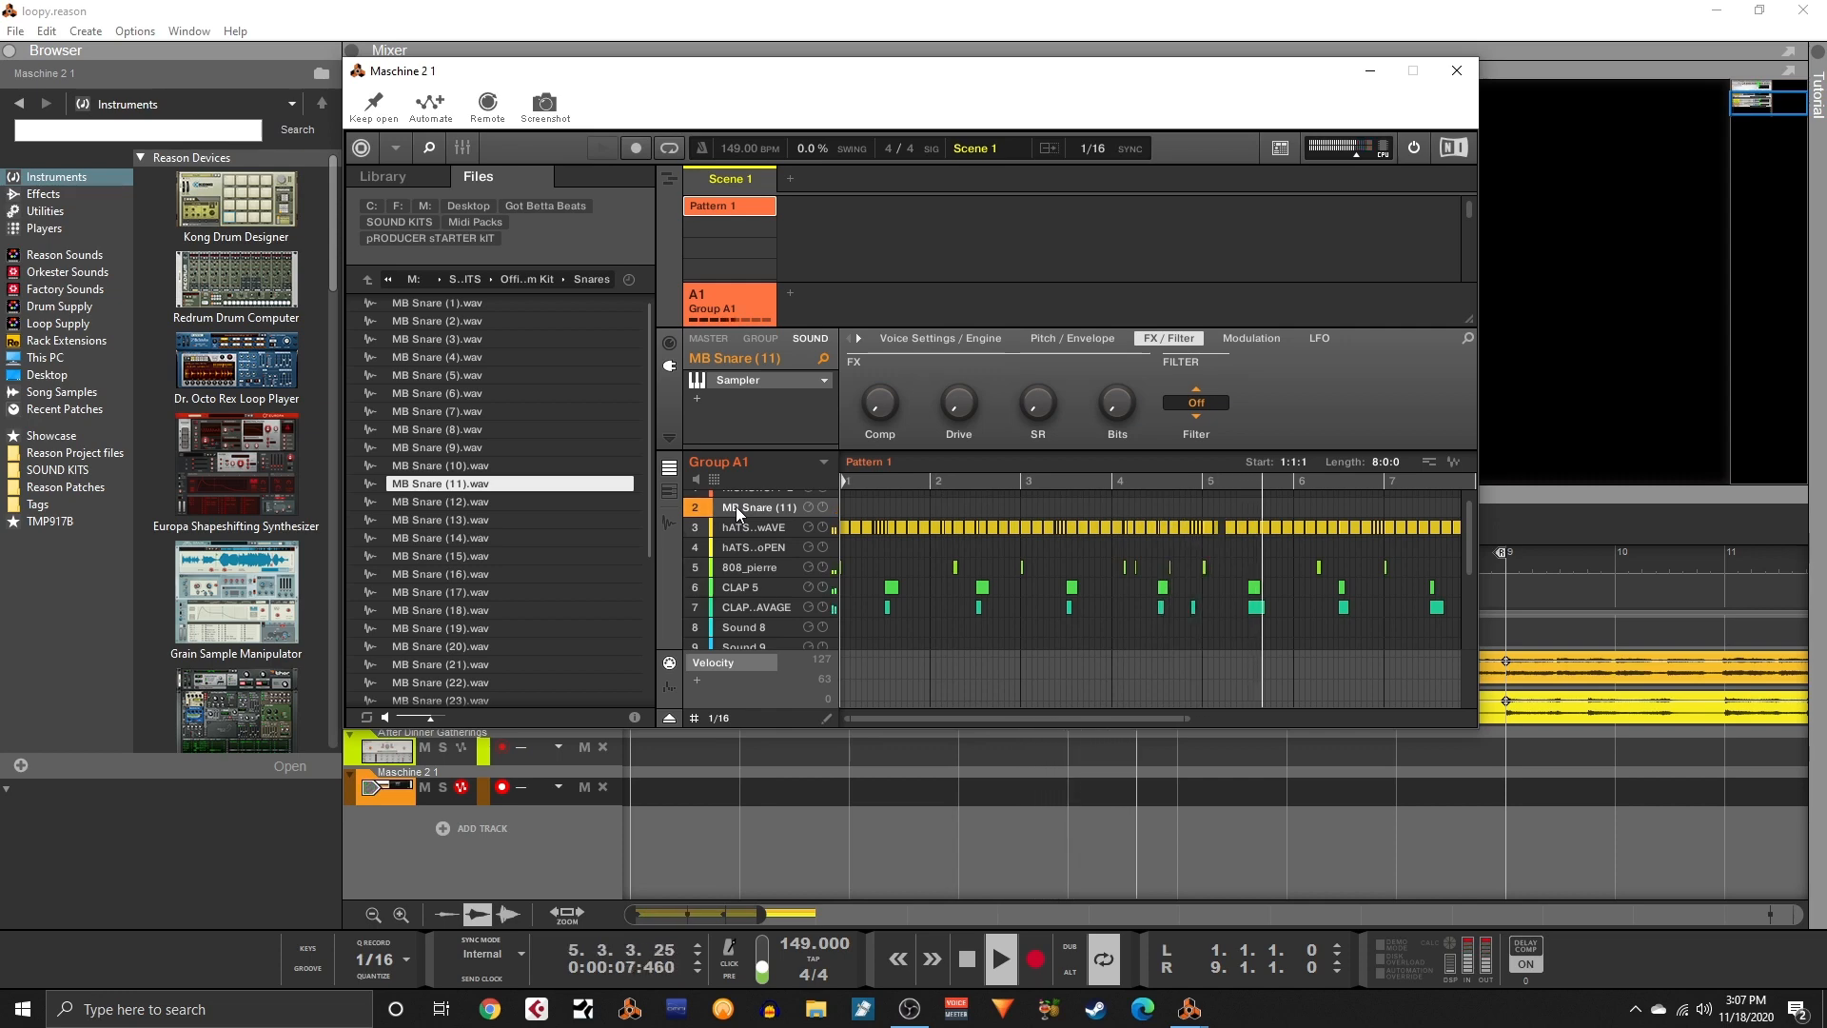
- Return to the SOUND KITS folder and open Johnny Juliano - Free Drum Kit (2017)
{"action": "left_click", "coordinate": [367, 279]}
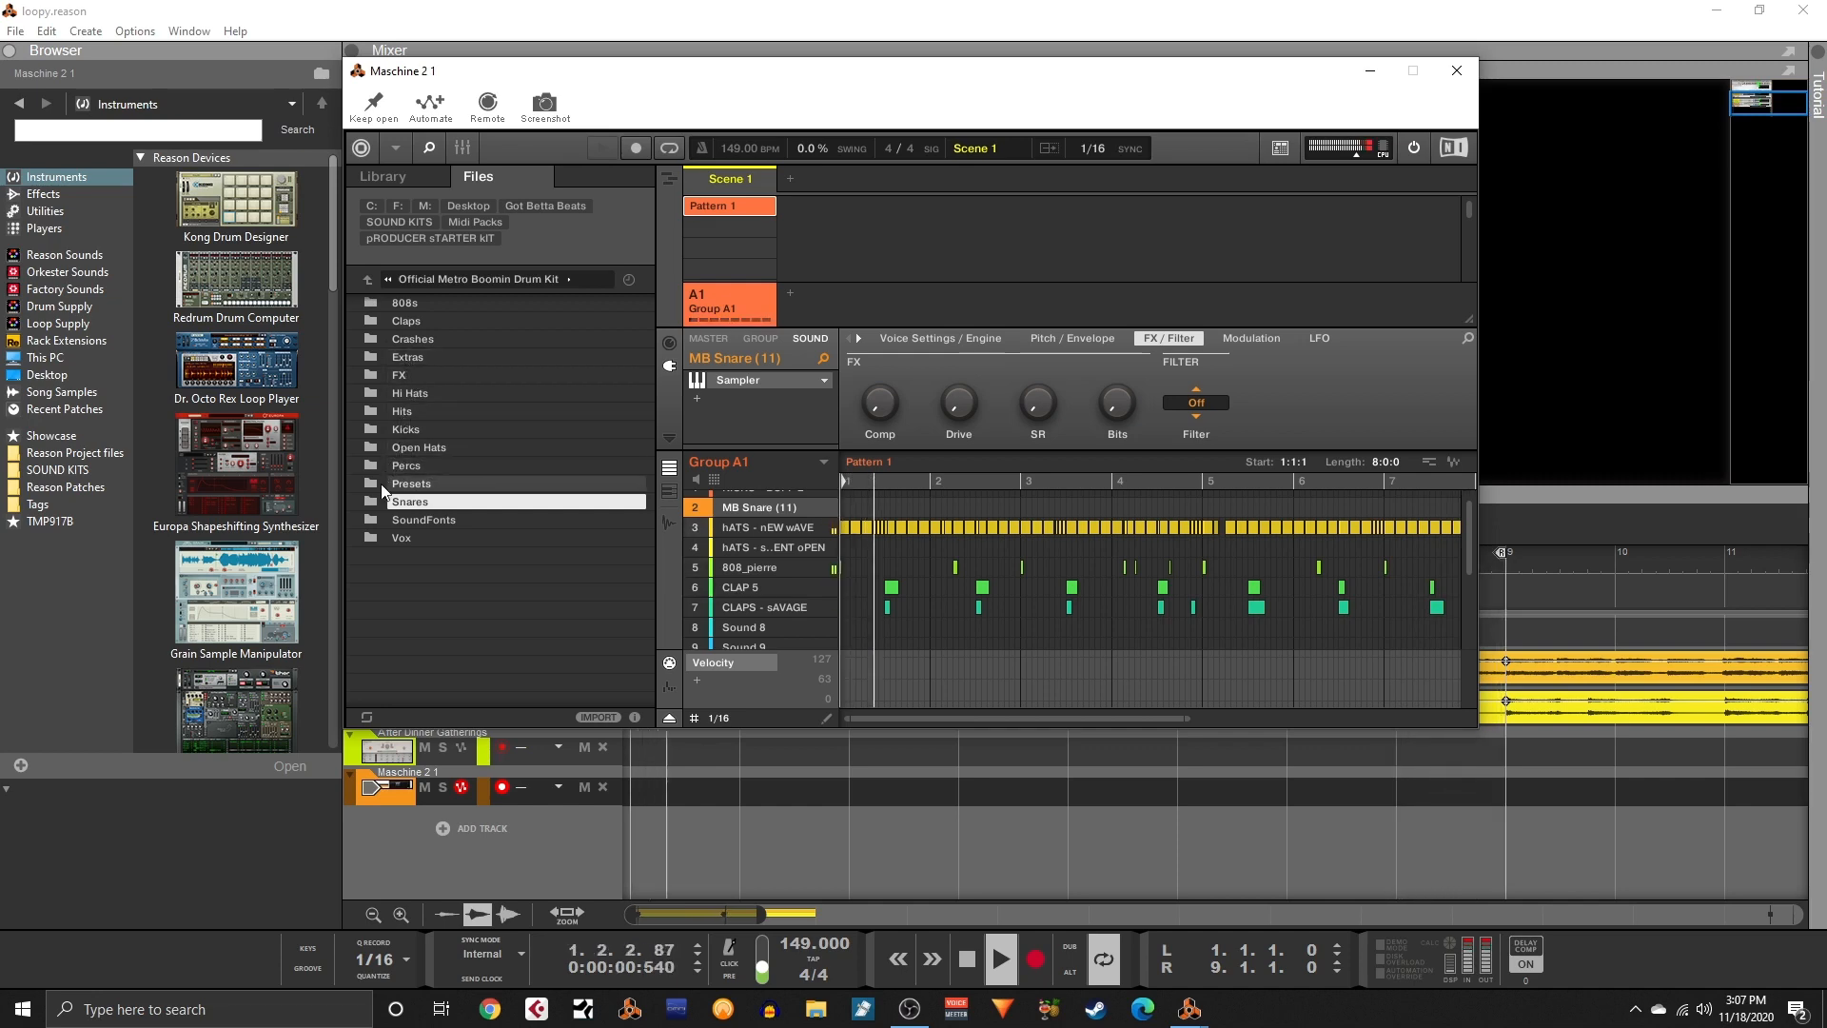
{"action": "left_click", "coordinate": [366, 279]}
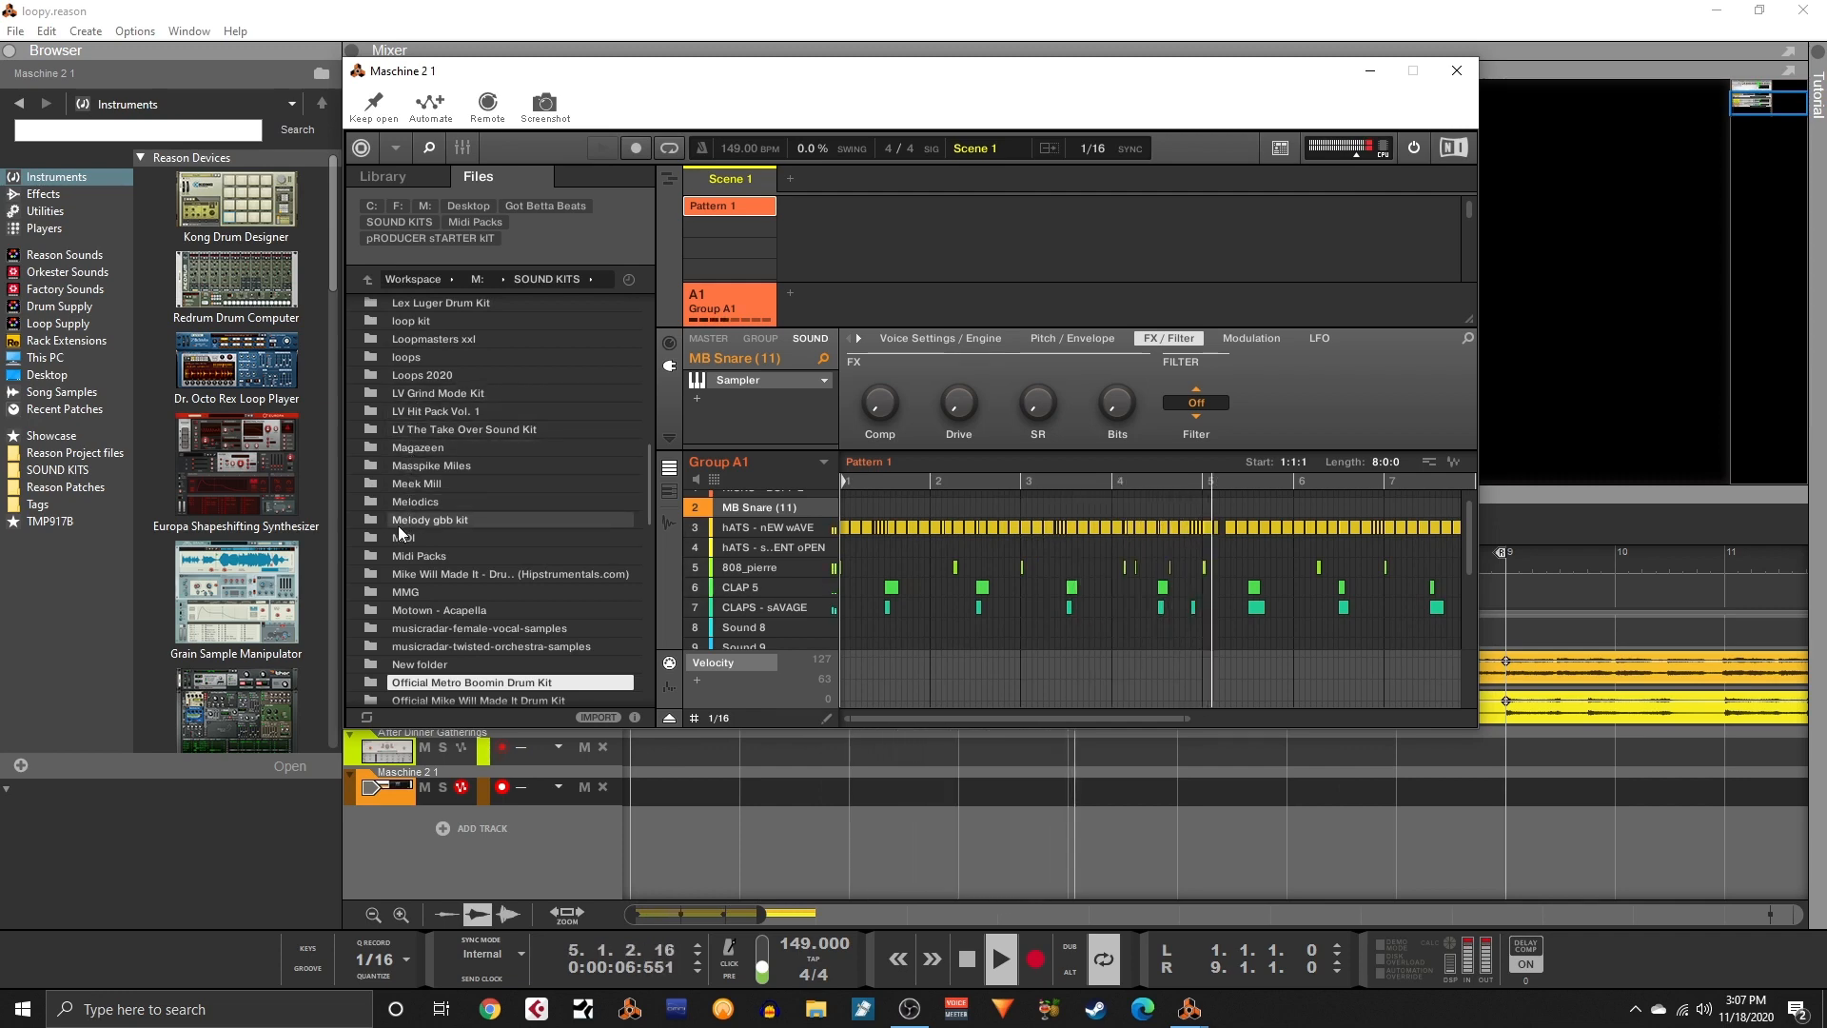
{"action": "scroll", "coordinate": [398, 525], "scroll_direction": "down", "scroll_amount": 3}
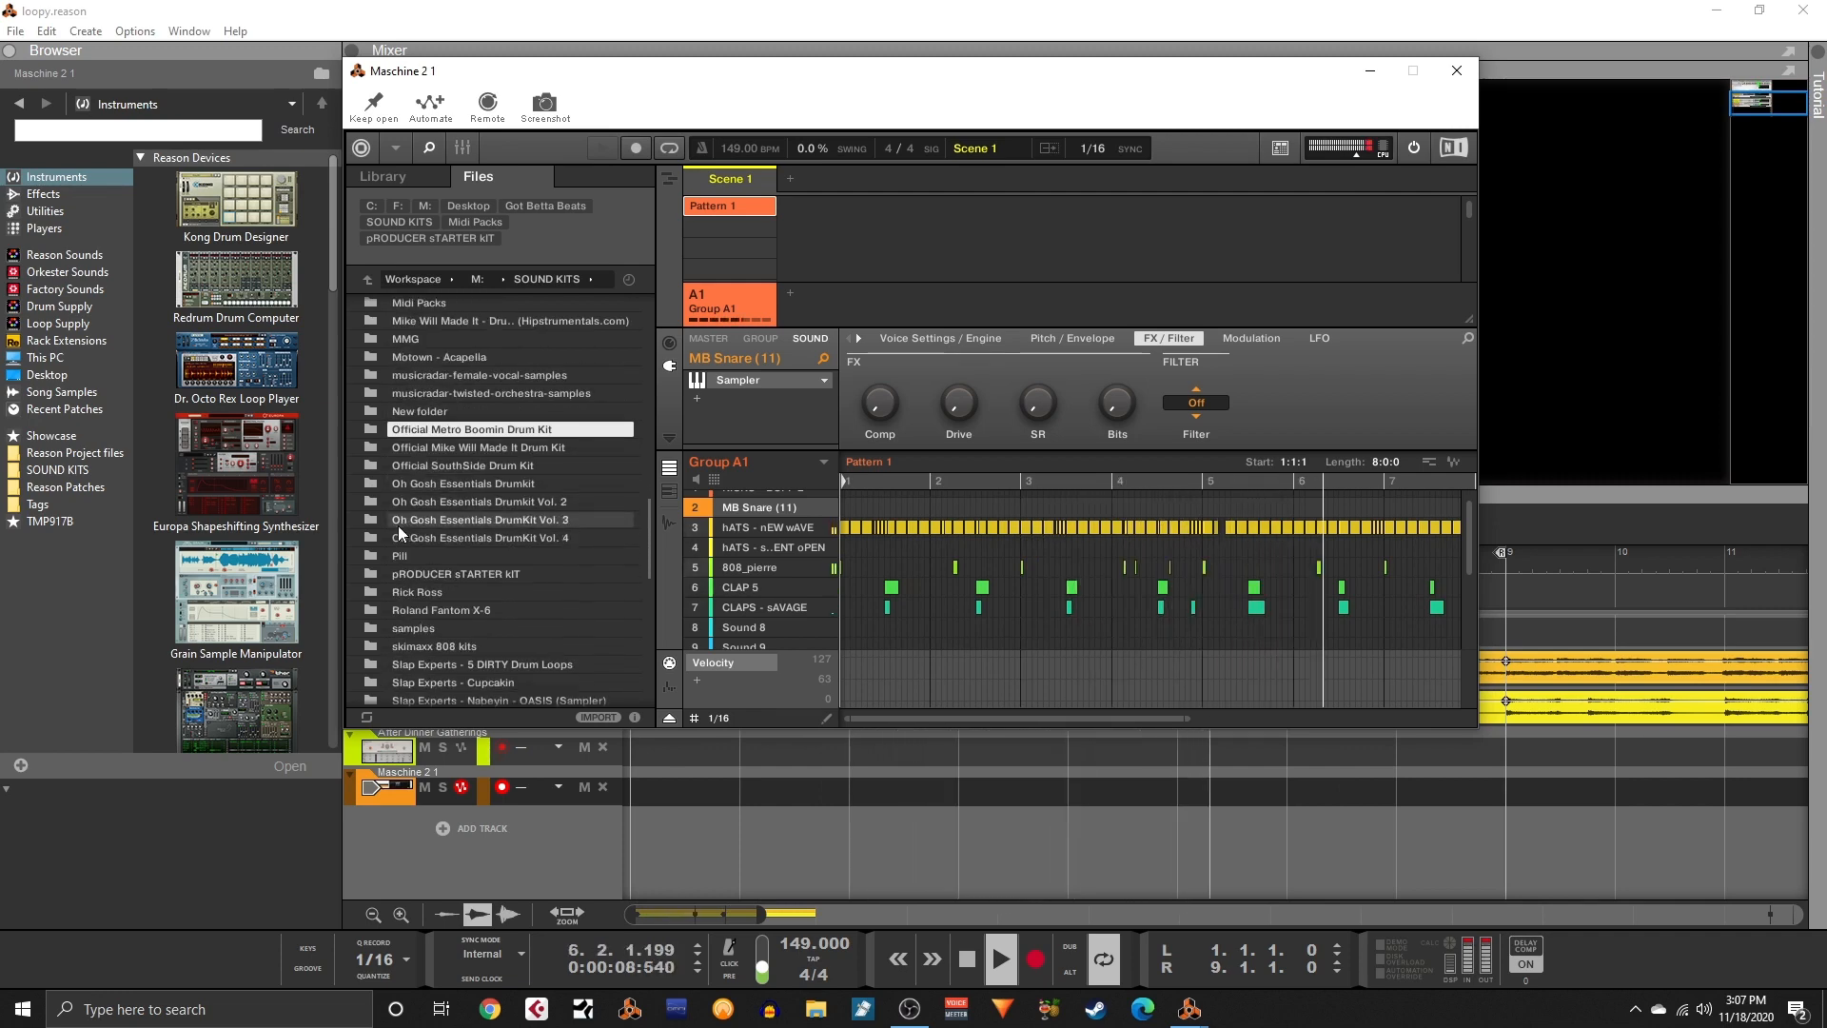
{"action": "scroll", "coordinate": [398, 525], "scroll_direction": "up", "scroll_amount": 6}
{"action": "scroll", "coordinate": [398, 526], "scroll_direction": "up", "scroll_amount": 2}
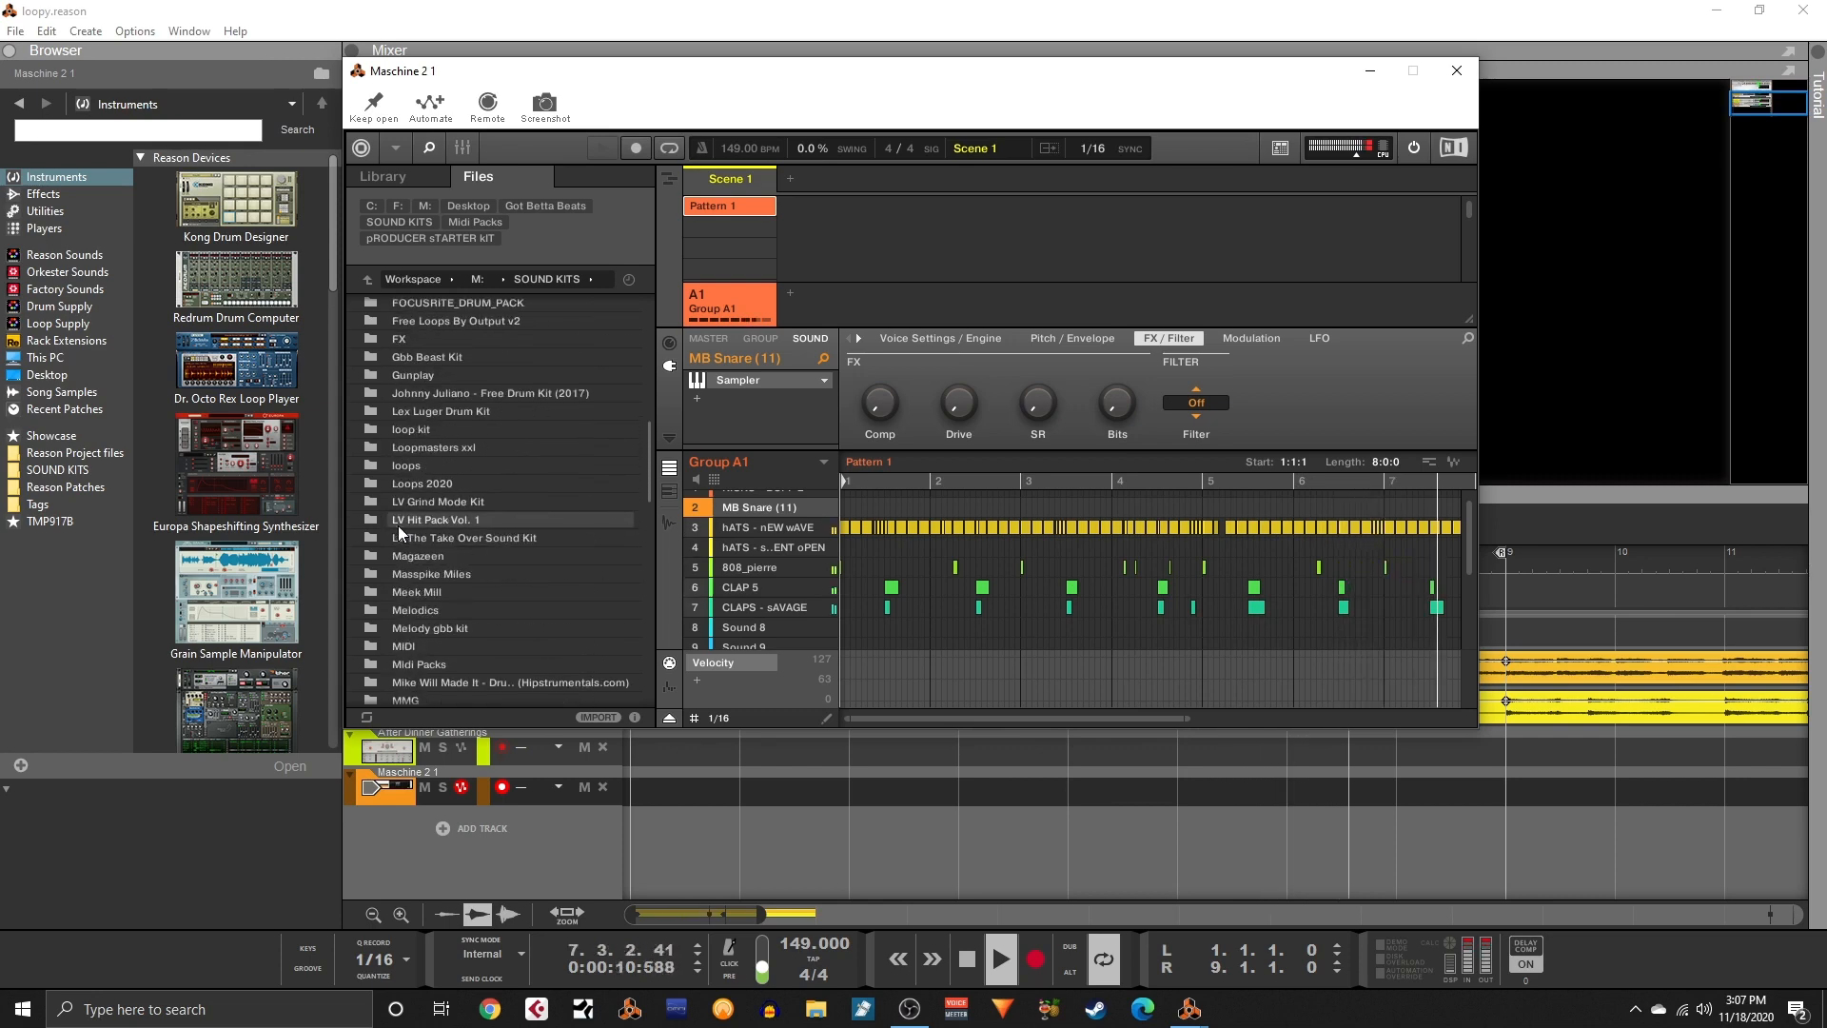
{"action": "double_click", "coordinate": [444, 407]}
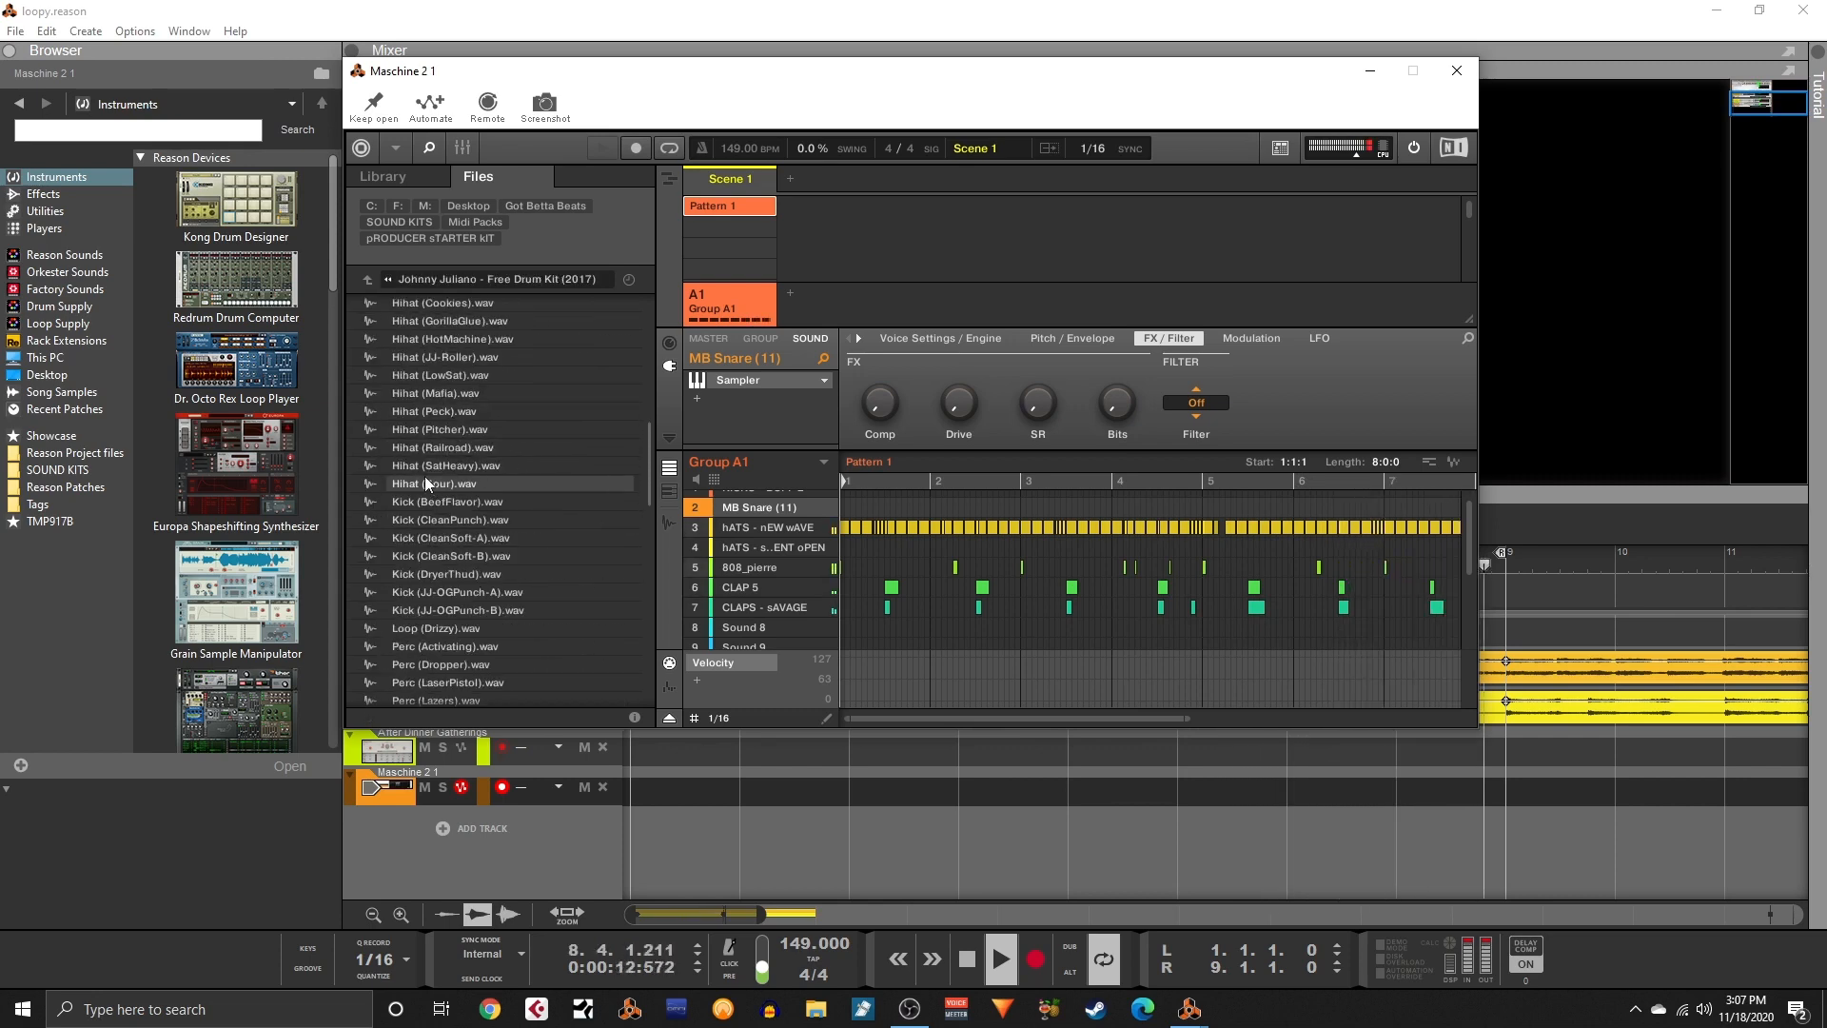
- Audition the kit's first SN snares and load SN (HeavyPerc).wav into sound slot 2 of Group A1
{"action": "scroll", "coordinate": [428, 466], "scroll_direction": "down", "scroll_amount": 4}
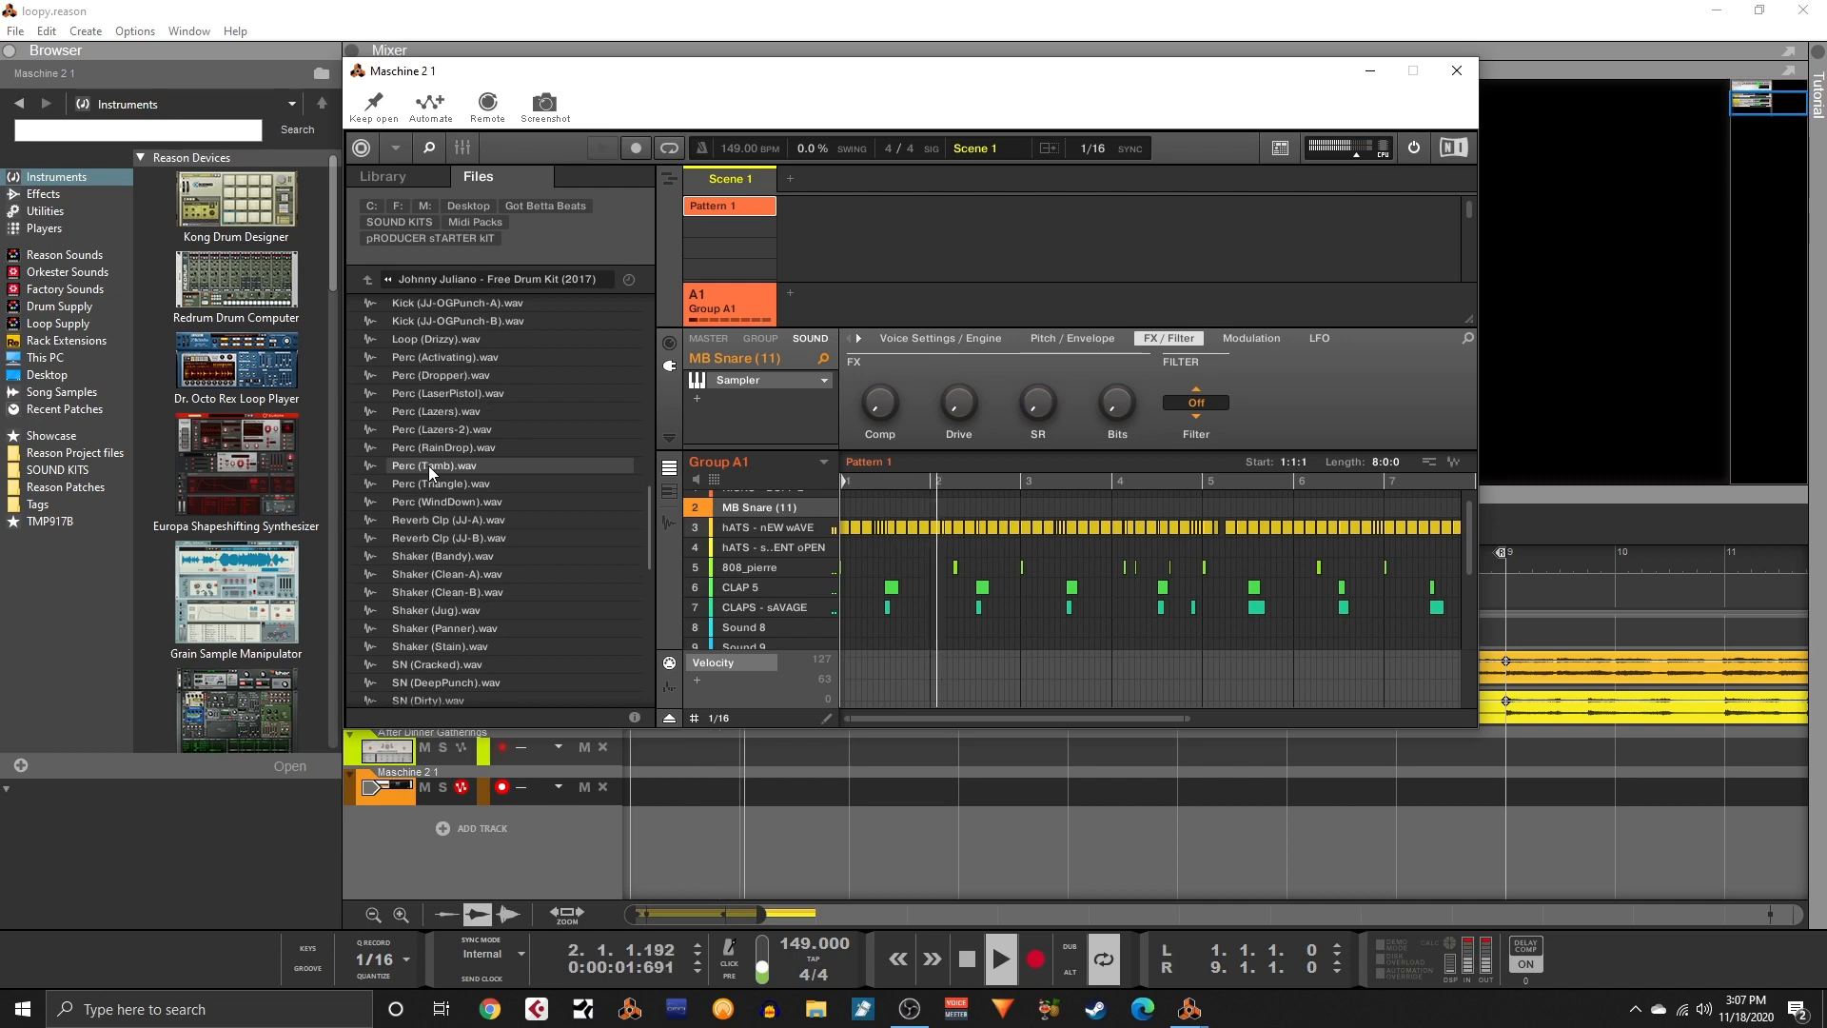
{"action": "scroll", "coordinate": [428, 466], "scroll_direction": "down", "scroll_amount": 2}
{"action": "left_click", "coordinate": [451, 591]}
{"action": "key", "text": "Down"}
{"action": "key", "text": "Down"}
{"action": "key", "text": "Down"}
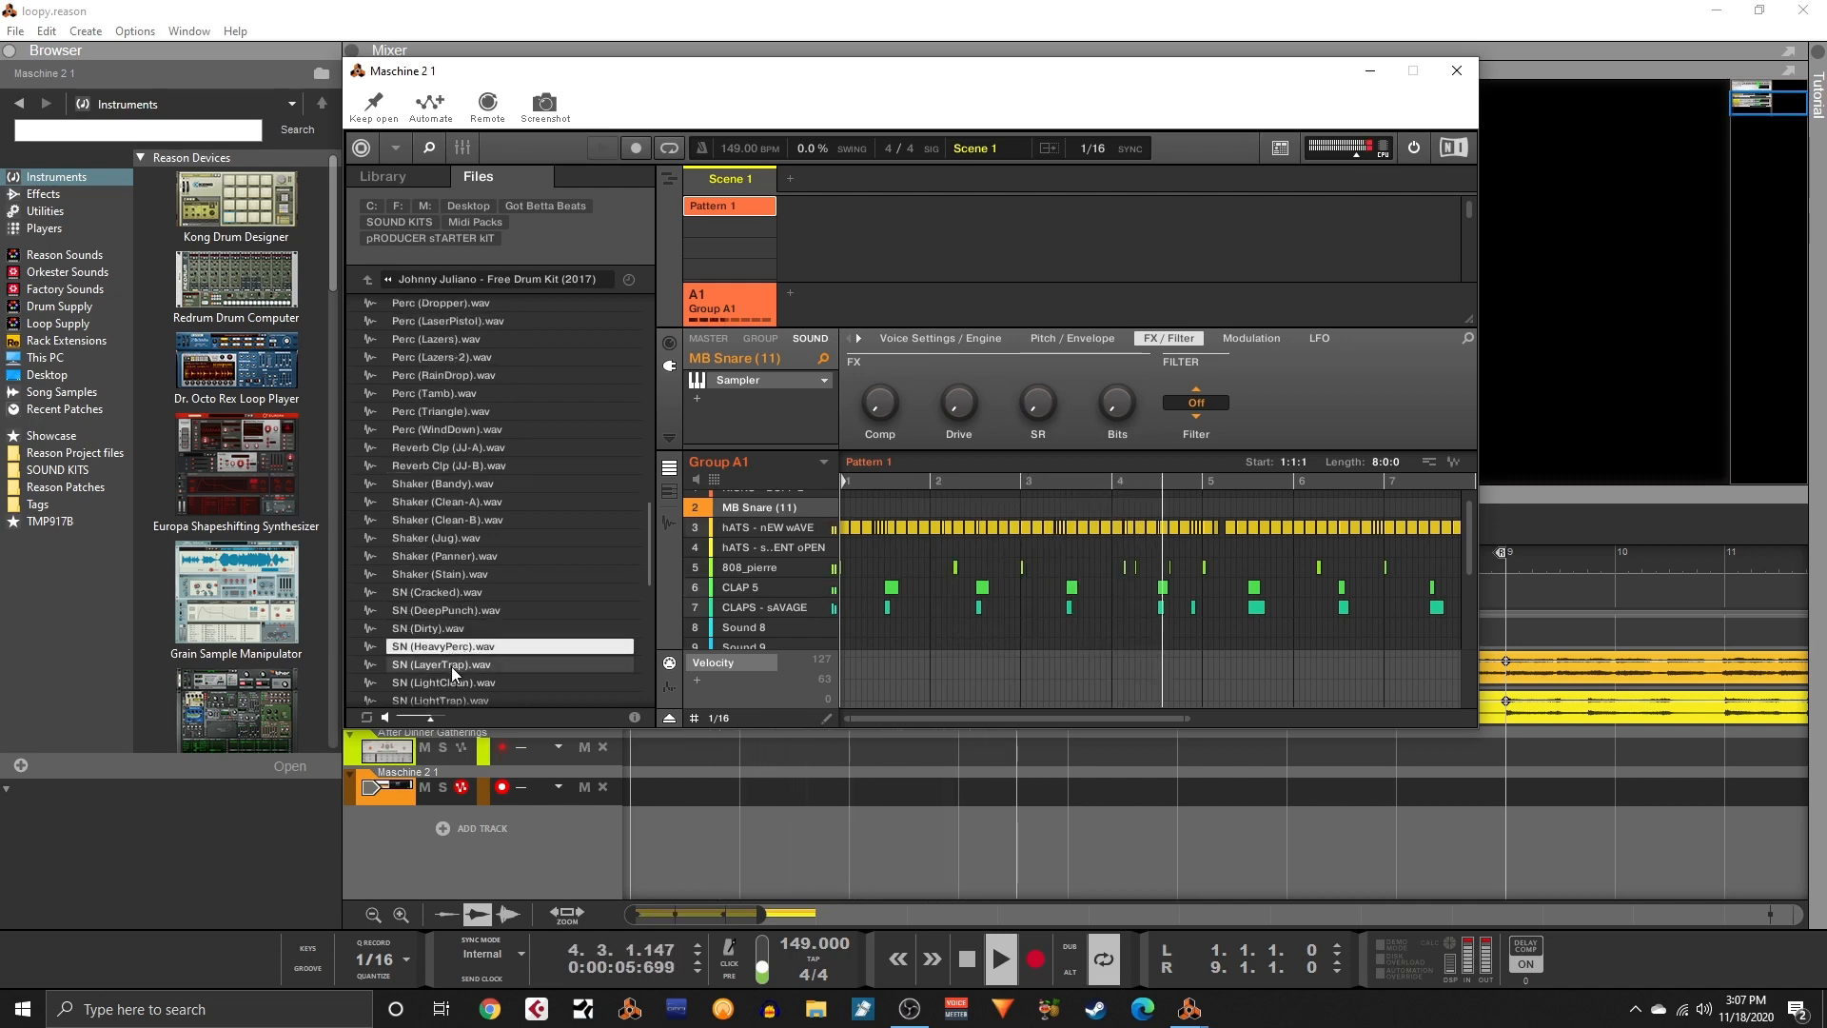
{"action": "left_click", "coordinate": [451, 666]}
{"action": "left_click", "coordinate": [457, 649]}
{"action": "scroll", "coordinate": [457, 649], "scroll_direction": "down", "scroll_amount": 1}
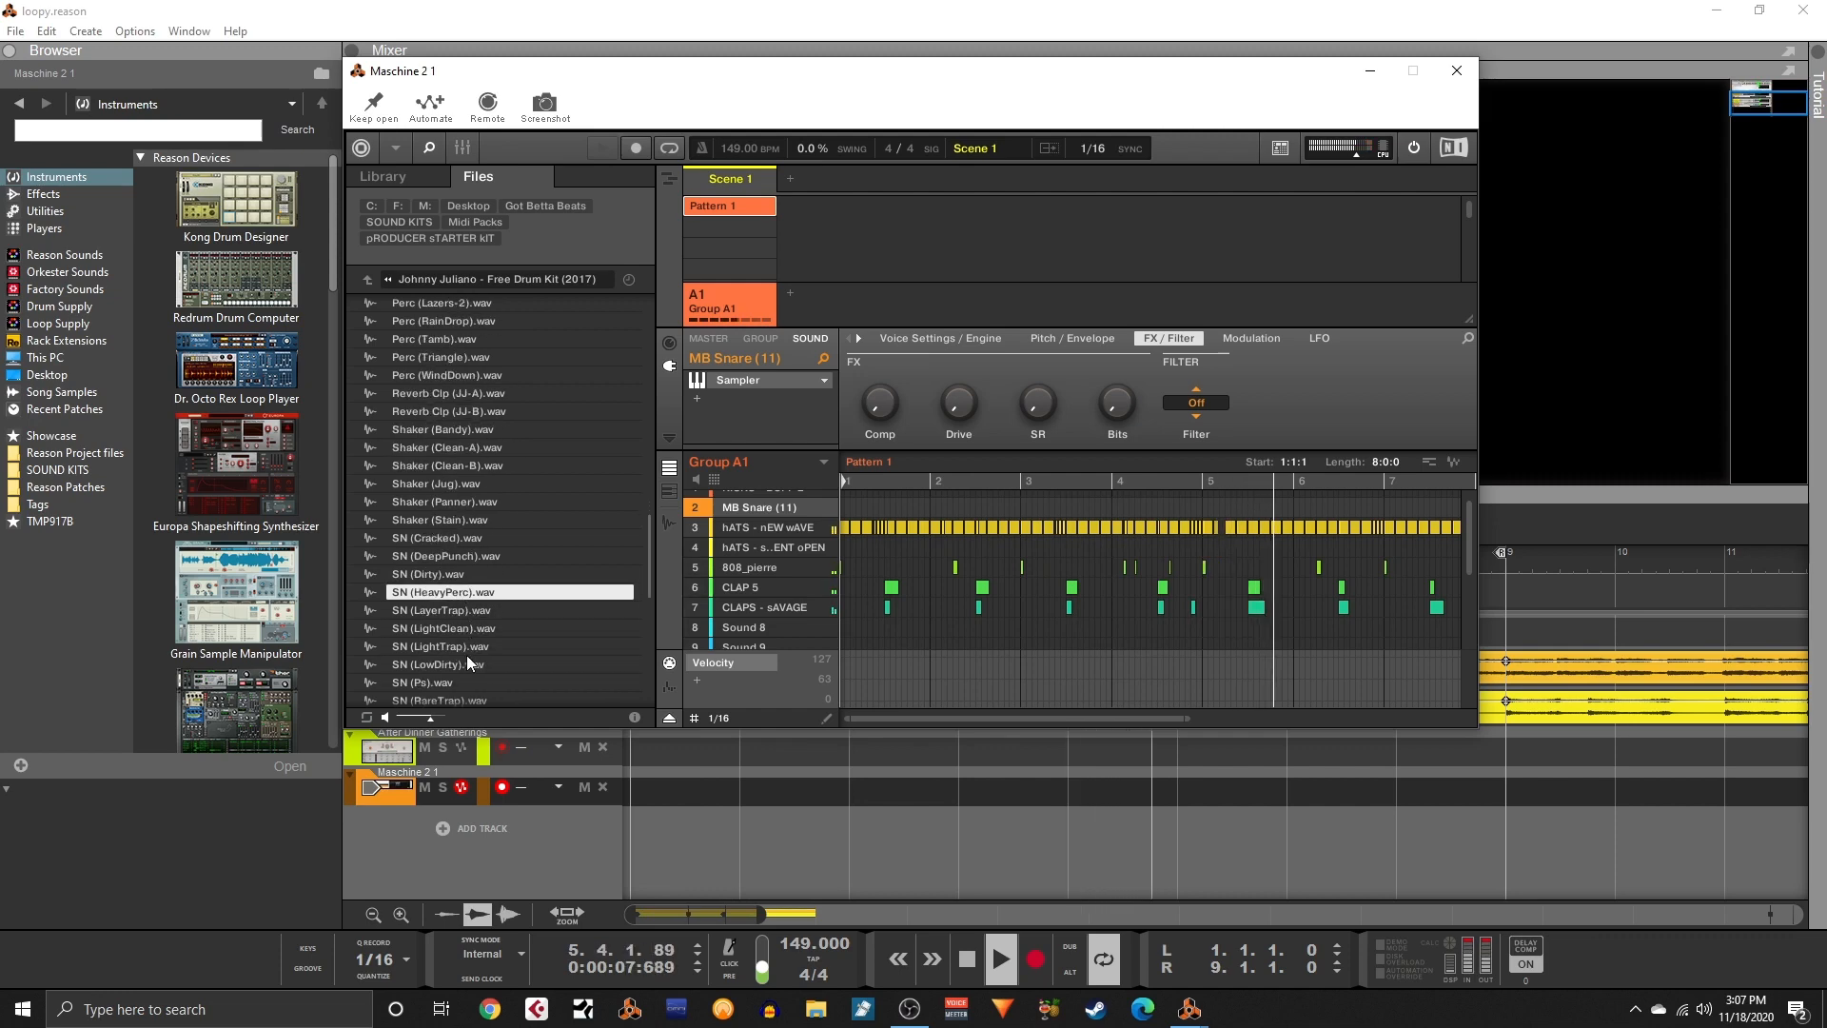
{"action": "left_click_drag", "start_coordinate": [466, 592], "coordinate": [754, 515]}
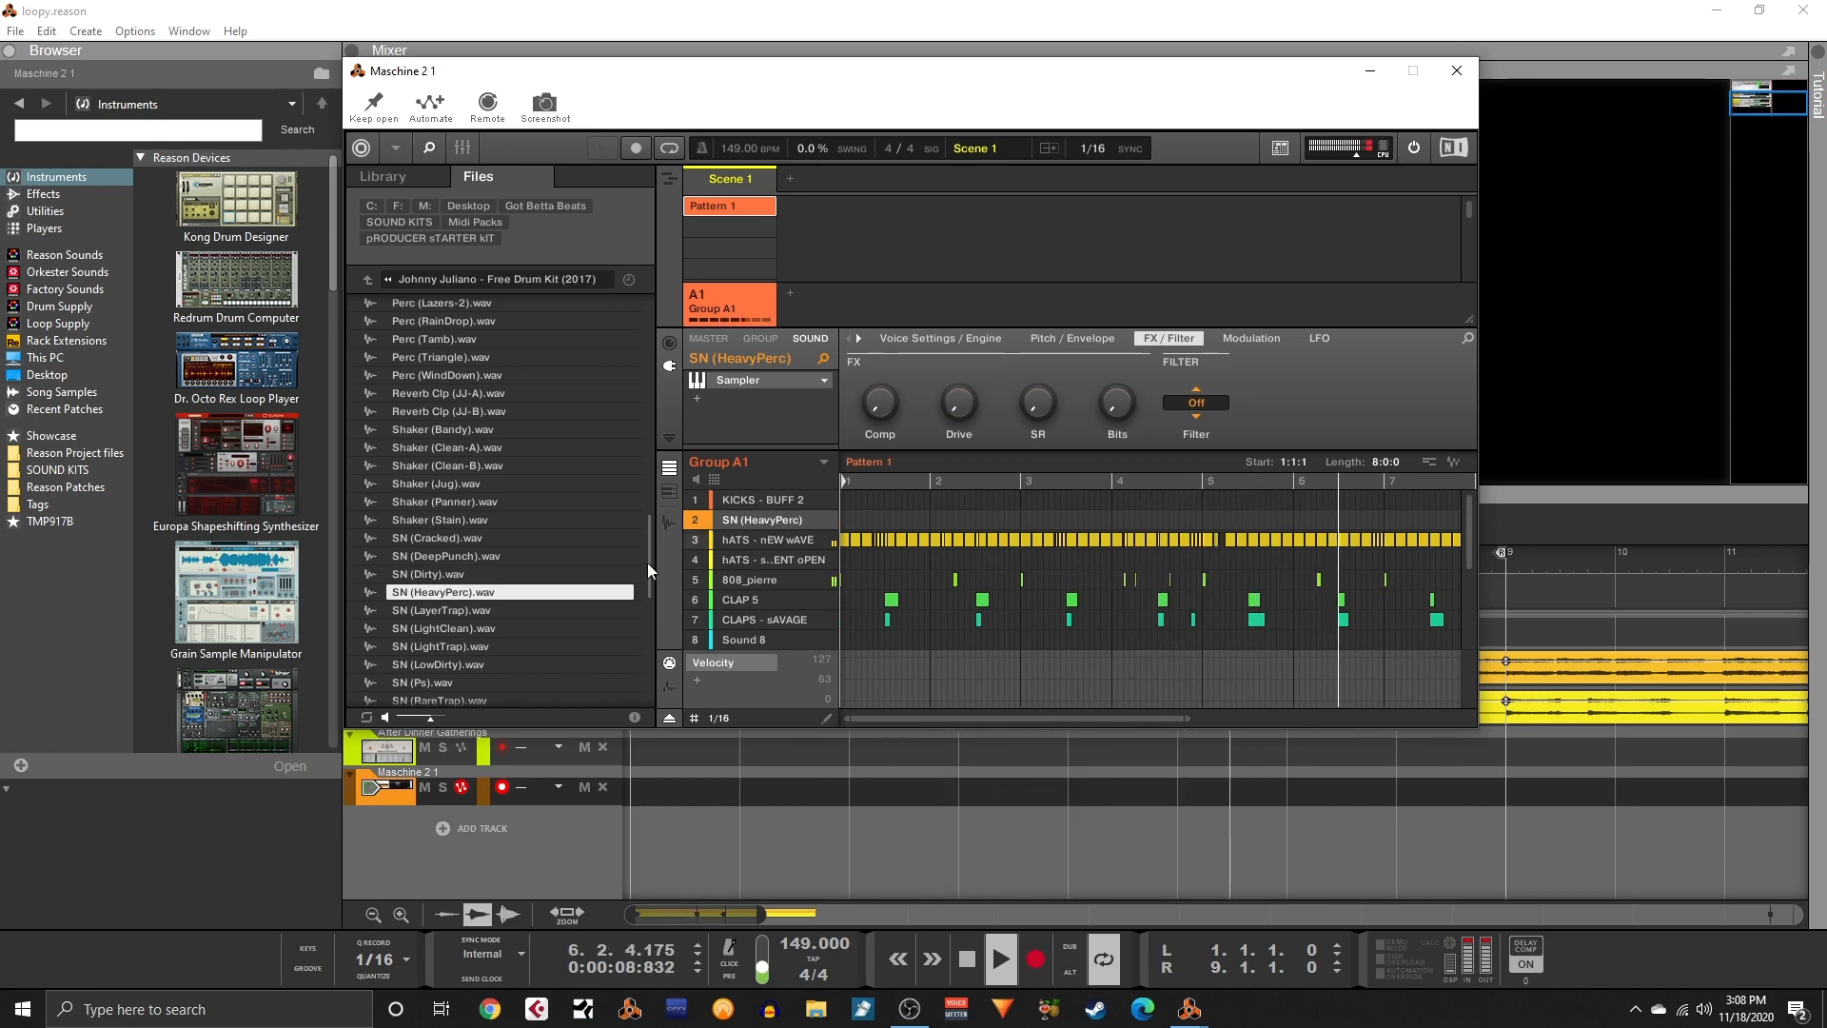
- Audition the kit's remaining snares from SN (LayerTrap).wav through SN (SixSide).wav
{"action": "left_click", "coordinate": [432, 610]}
{"action": "left_click", "coordinate": [440, 646]}
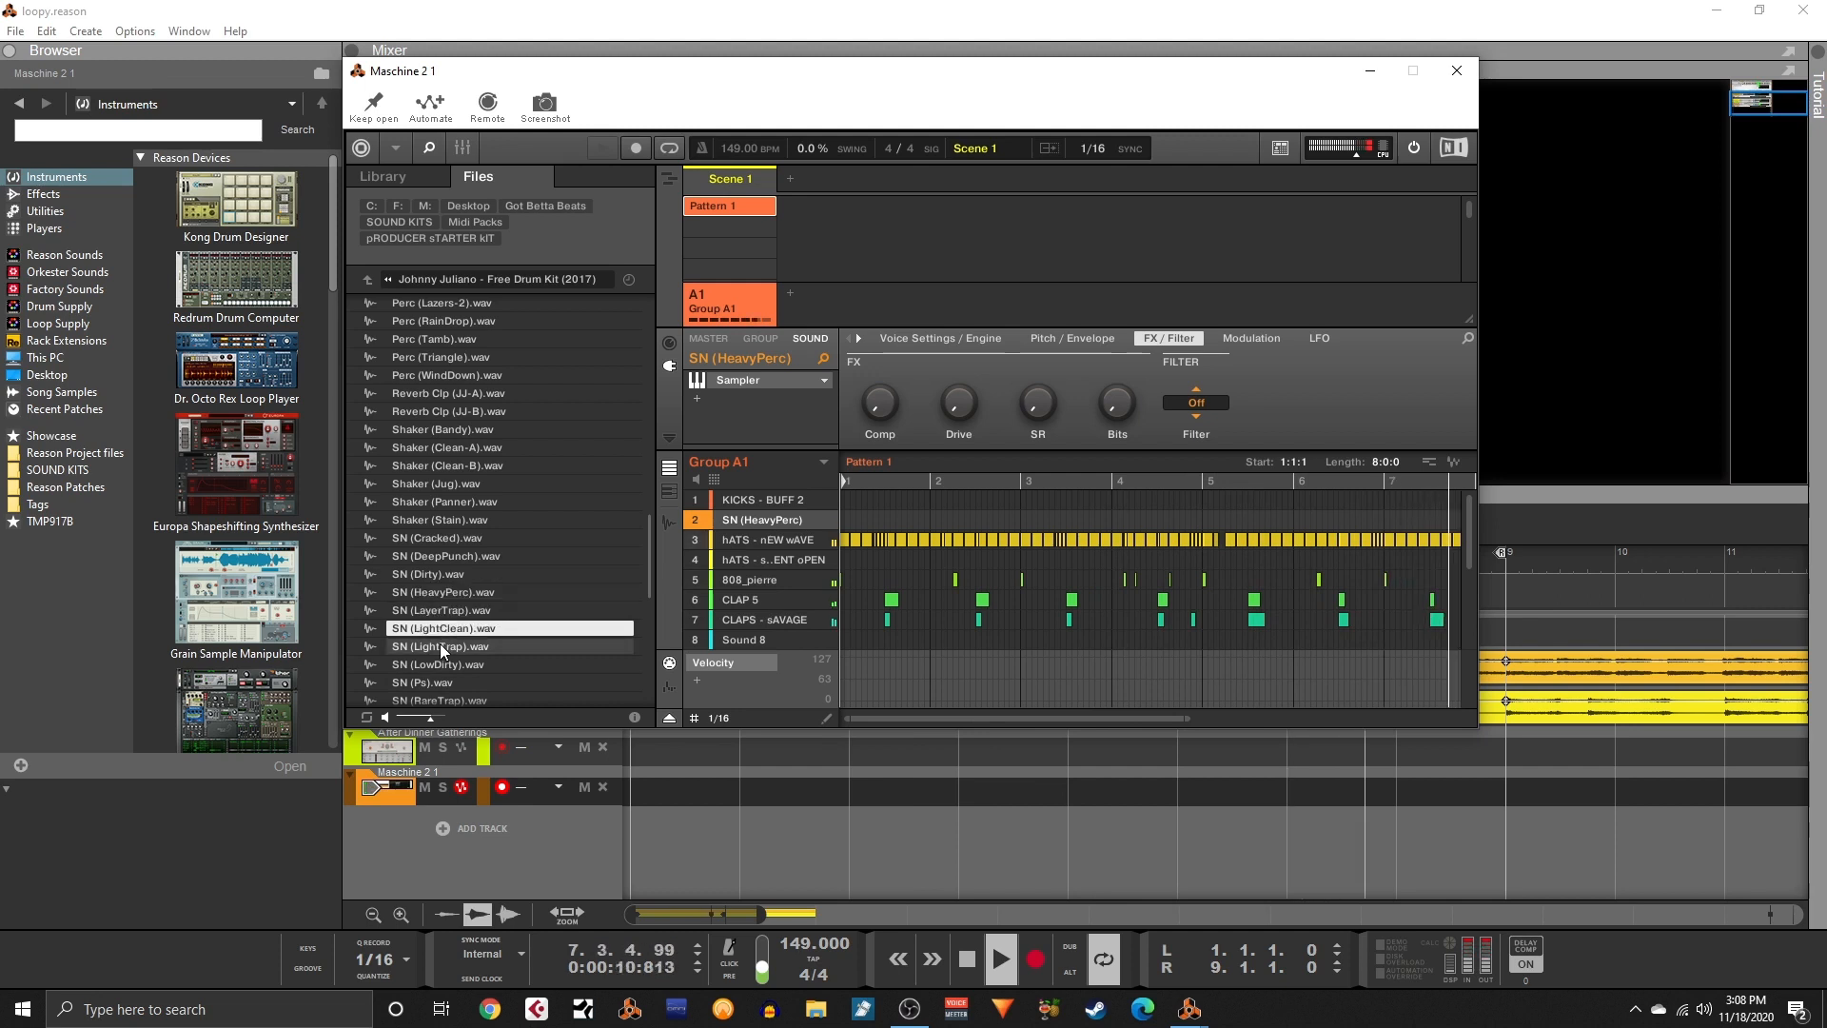
{"action": "left_click", "coordinate": [443, 665]}
{"action": "left_click", "coordinate": [420, 682]}
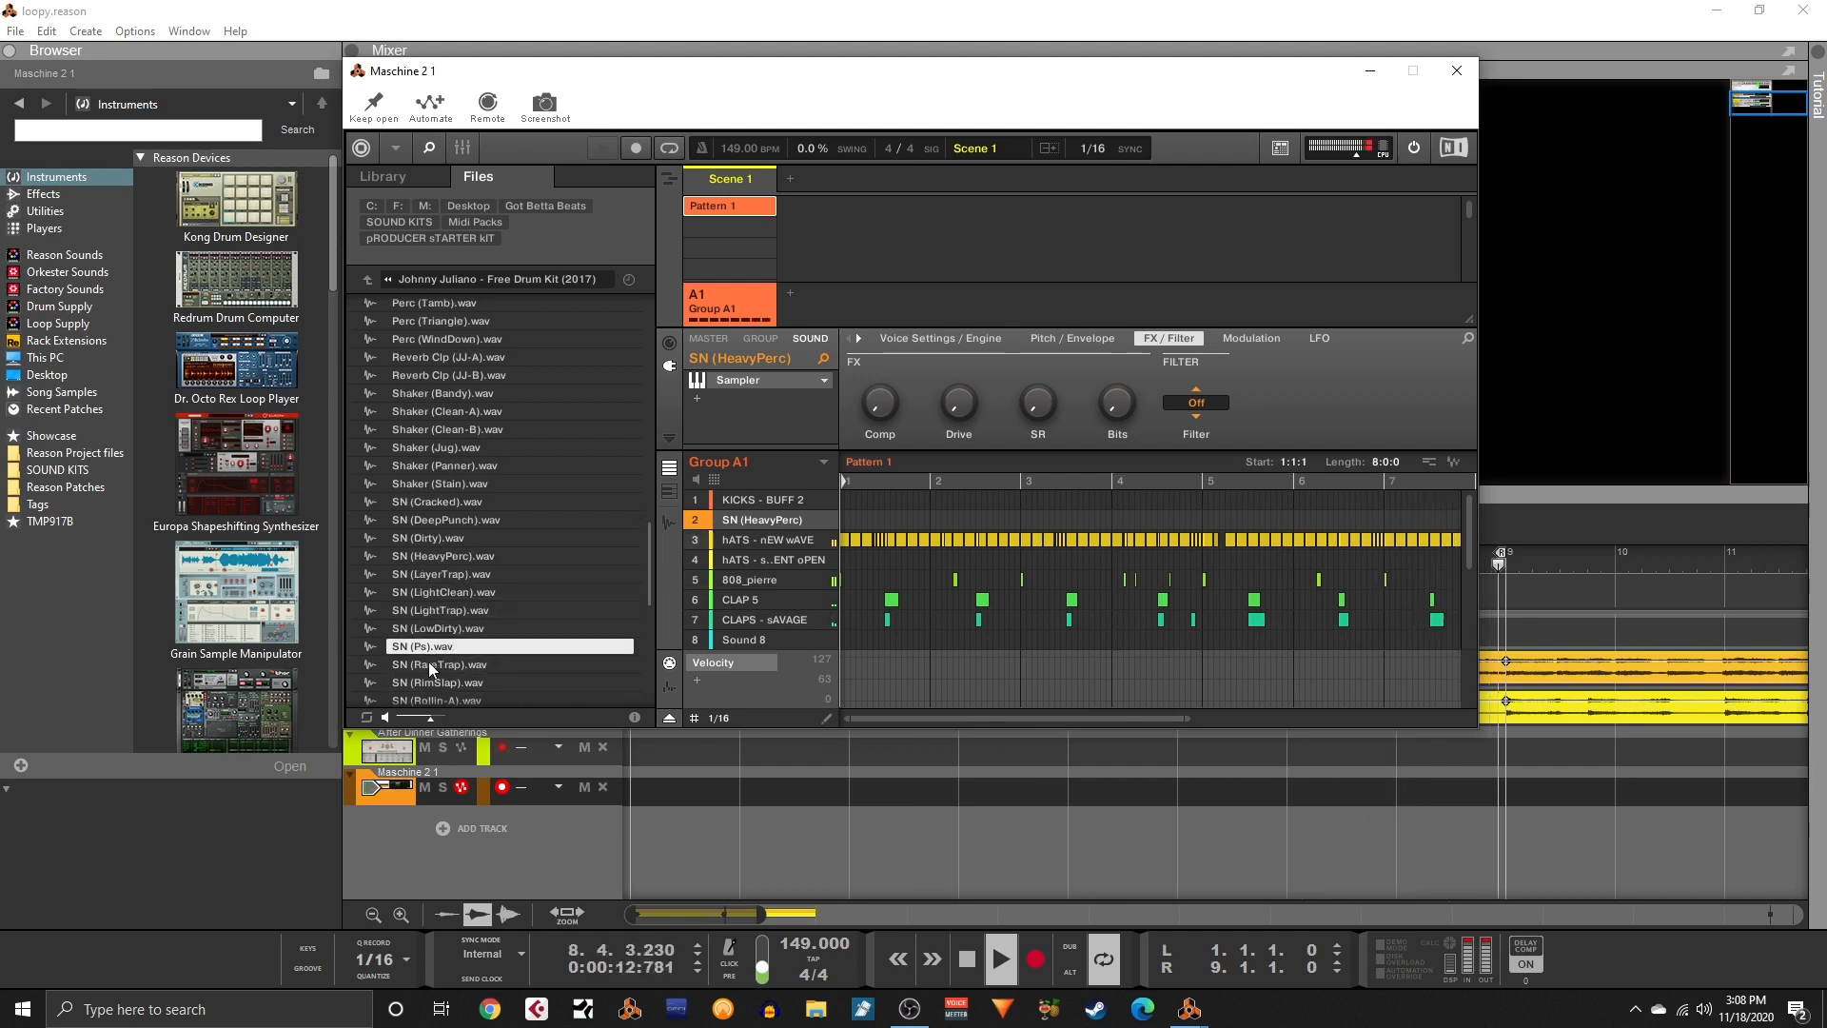
{"action": "scroll", "coordinate": [432, 681], "scroll_direction": "down", "scroll_amount": 2}
{"action": "left_click", "coordinate": [448, 592]}
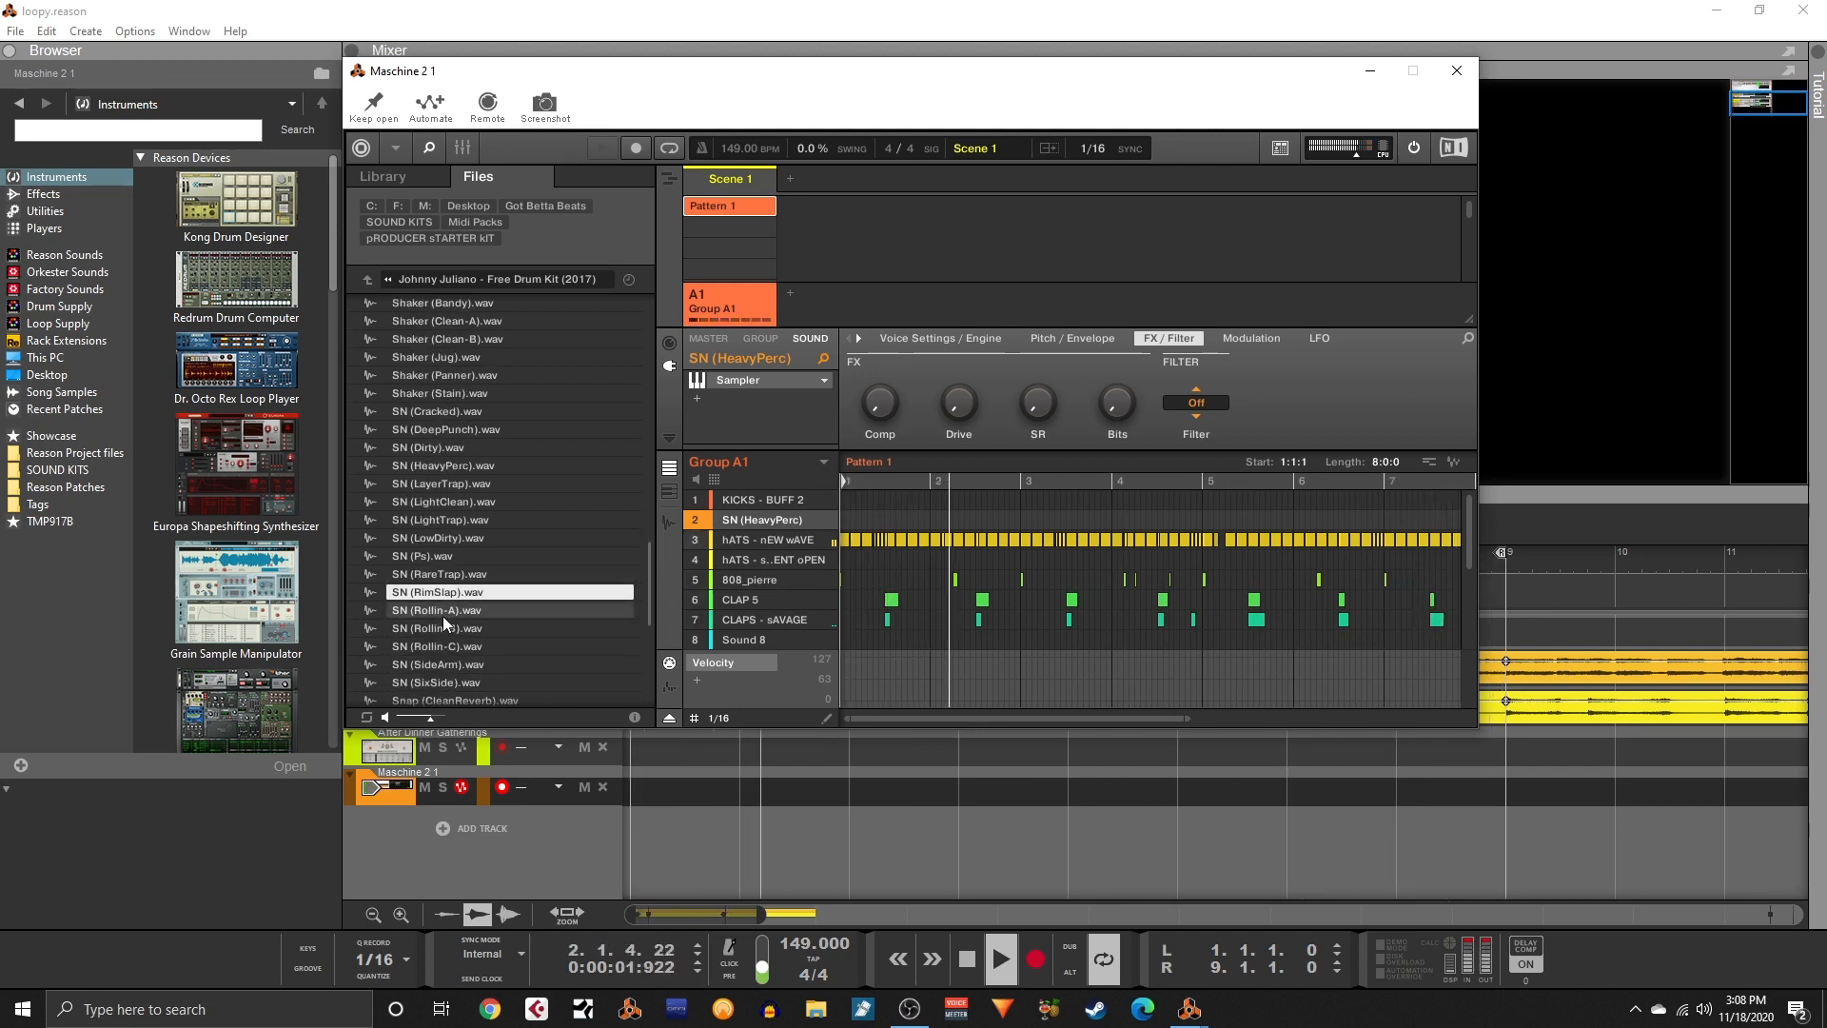
{"action": "left_click", "coordinate": [442, 615]}
{"action": "left_click", "coordinate": [442, 645]}
{"action": "left_click", "coordinate": [446, 680]}
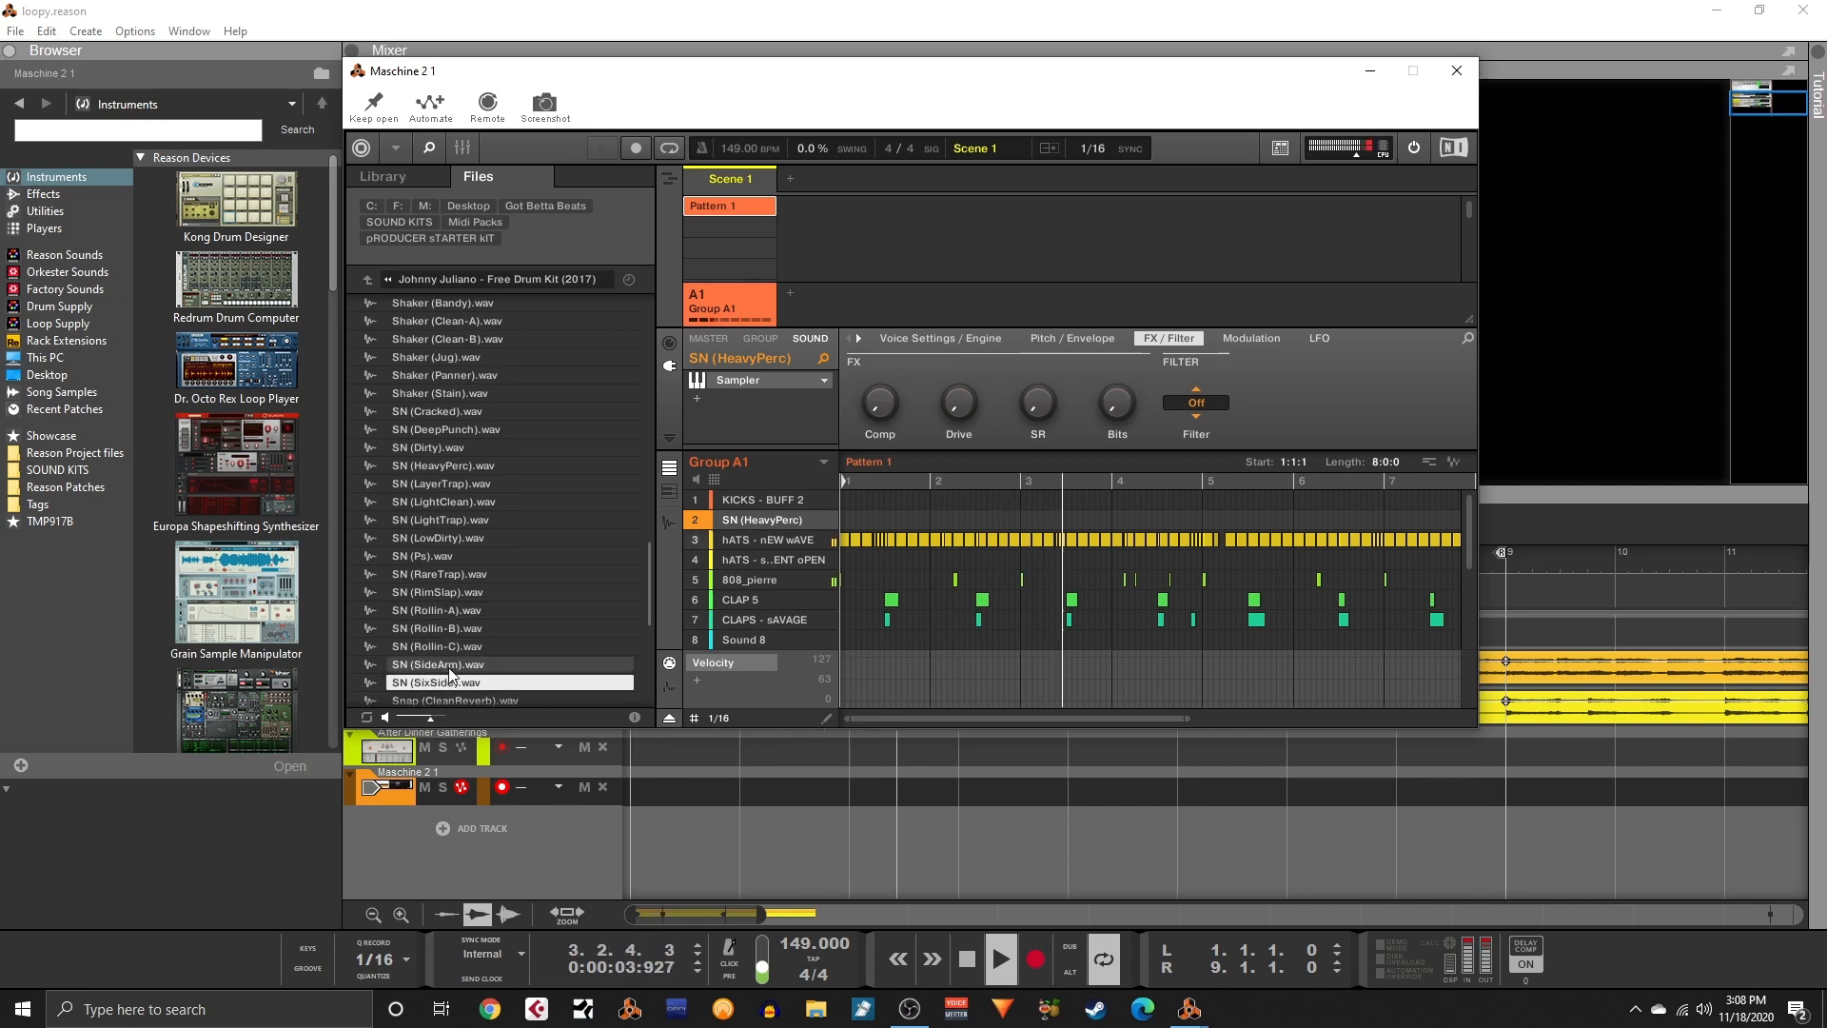
- Audition SN (SideArm).wav and SN (SixSide).wav, and load SN (SixSide).wav into sound slot 2 of Group A1
{"action": "left_click", "coordinate": [448, 667]}
{"action": "left_click", "coordinate": [447, 683]}
{"action": "left_click_drag", "start_coordinate": [447, 683], "coordinate": [760, 518]}
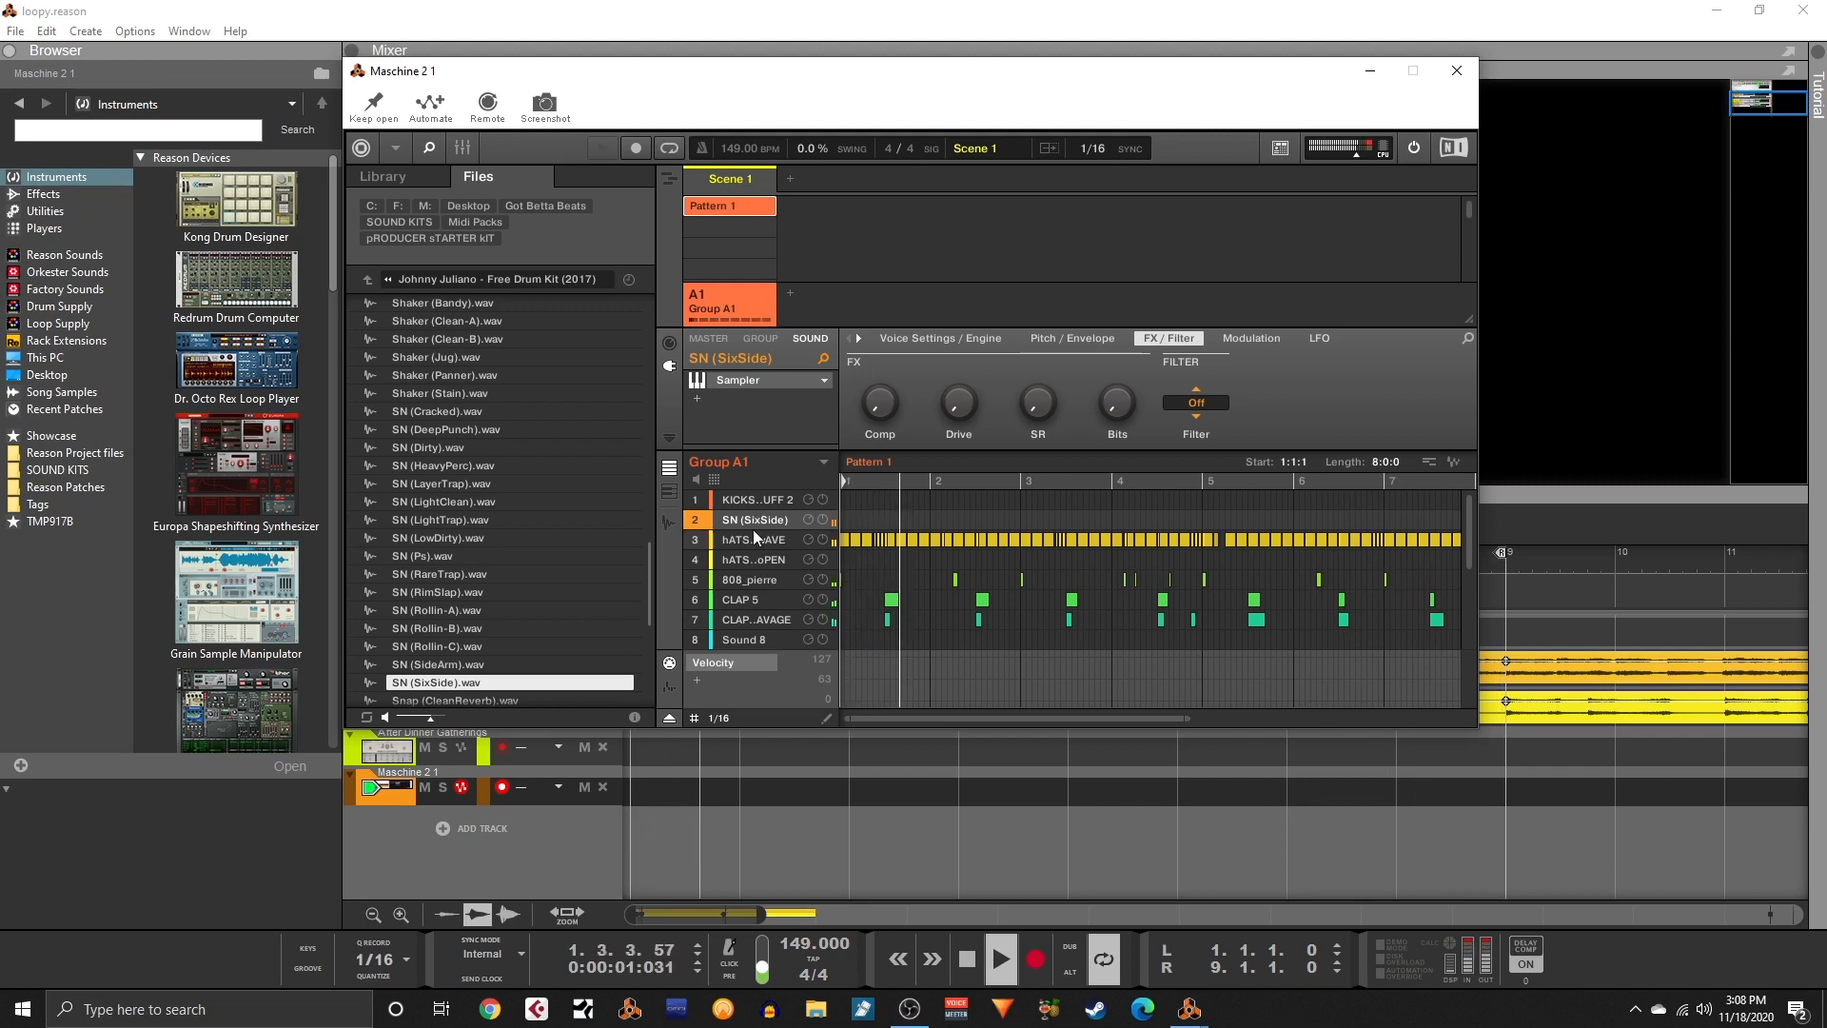
- Browse the kit's remaining samples, audition SN (Ps).wav, and return to the SOUND KITS folder
{"action": "scroll", "coordinate": [434, 676], "scroll_direction": "down", "scroll_amount": 1}
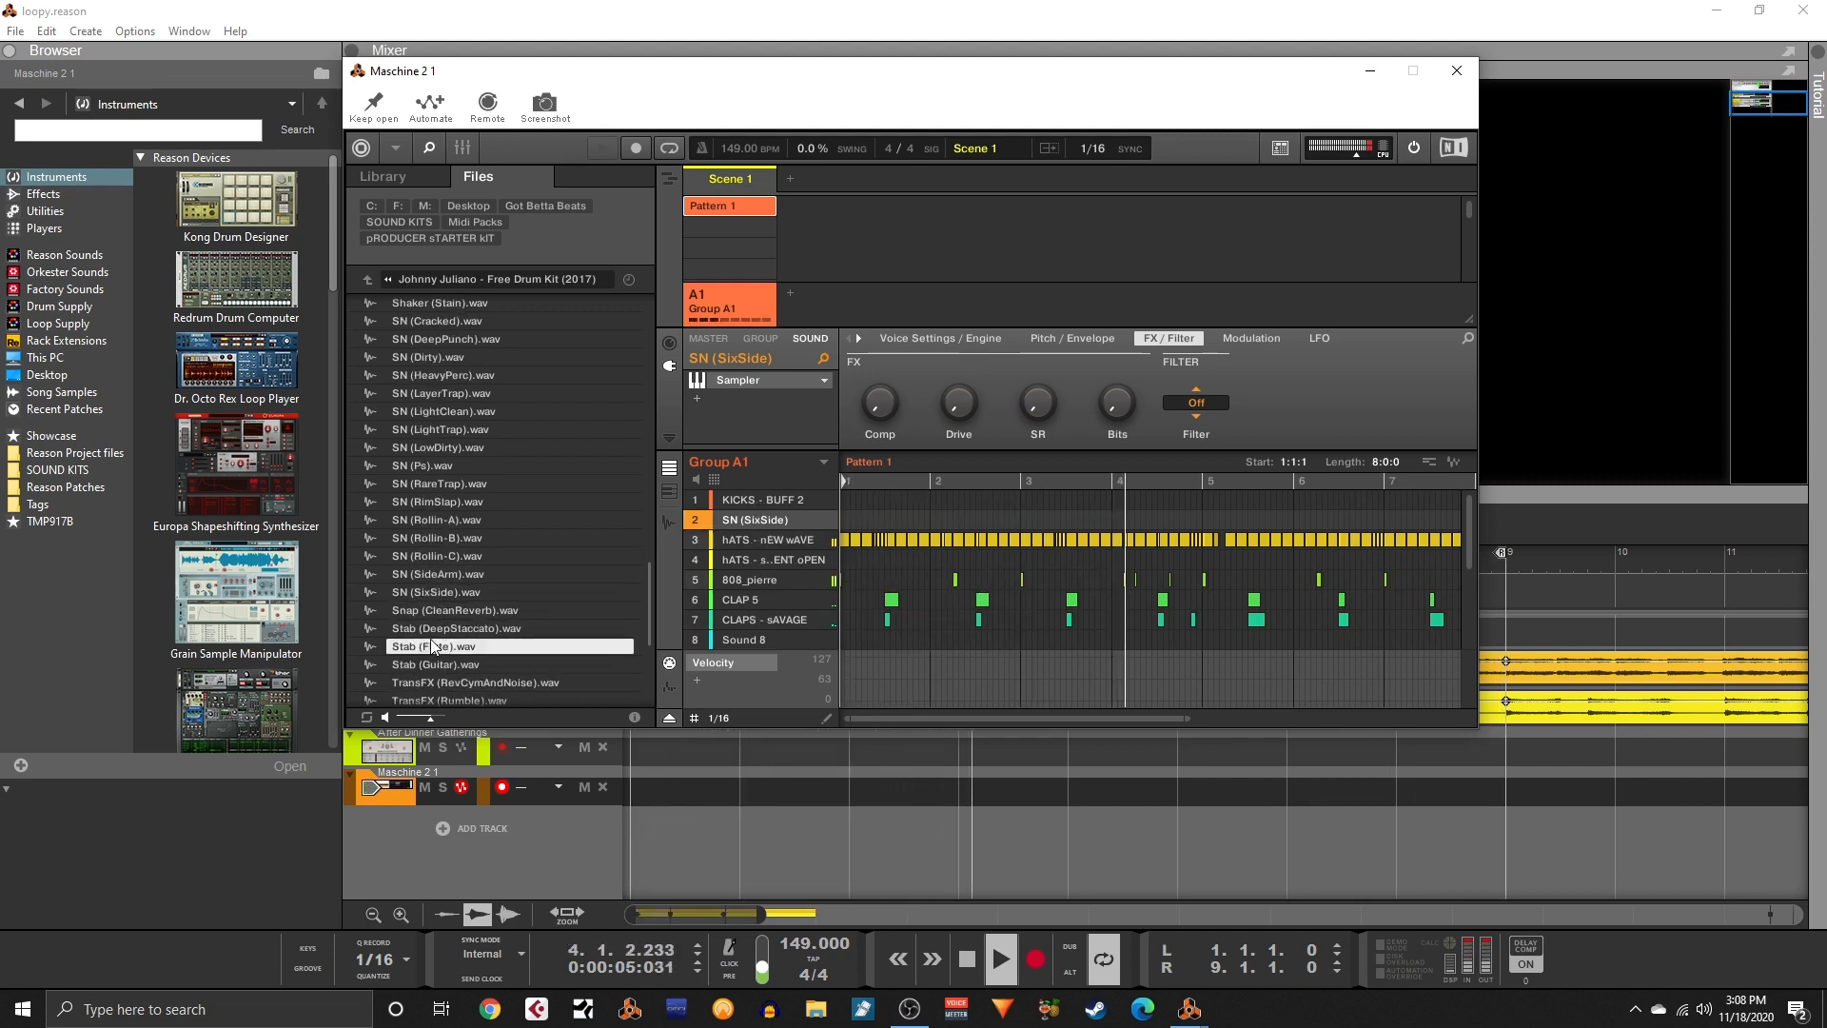
{"action": "scroll", "coordinate": [426, 666], "scroll_direction": "down", "scroll_amount": 2}
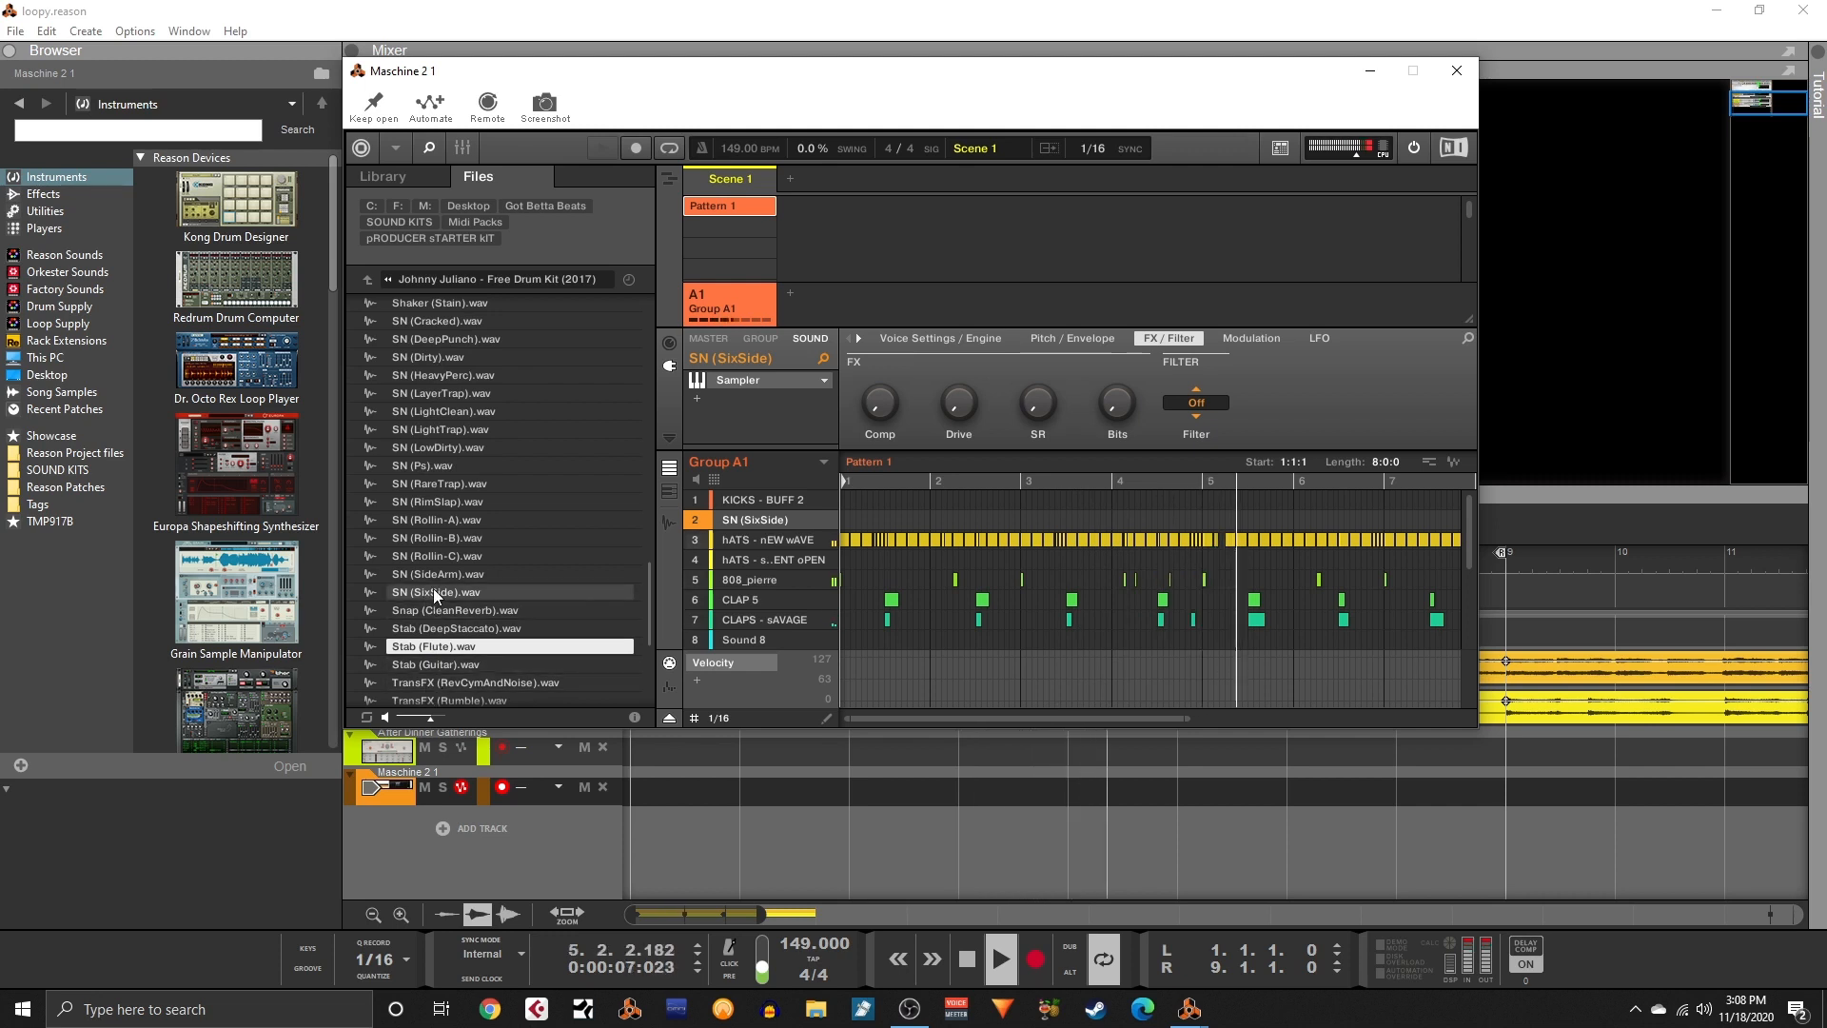
{"action": "left_click", "coordinate": [458, 466]}
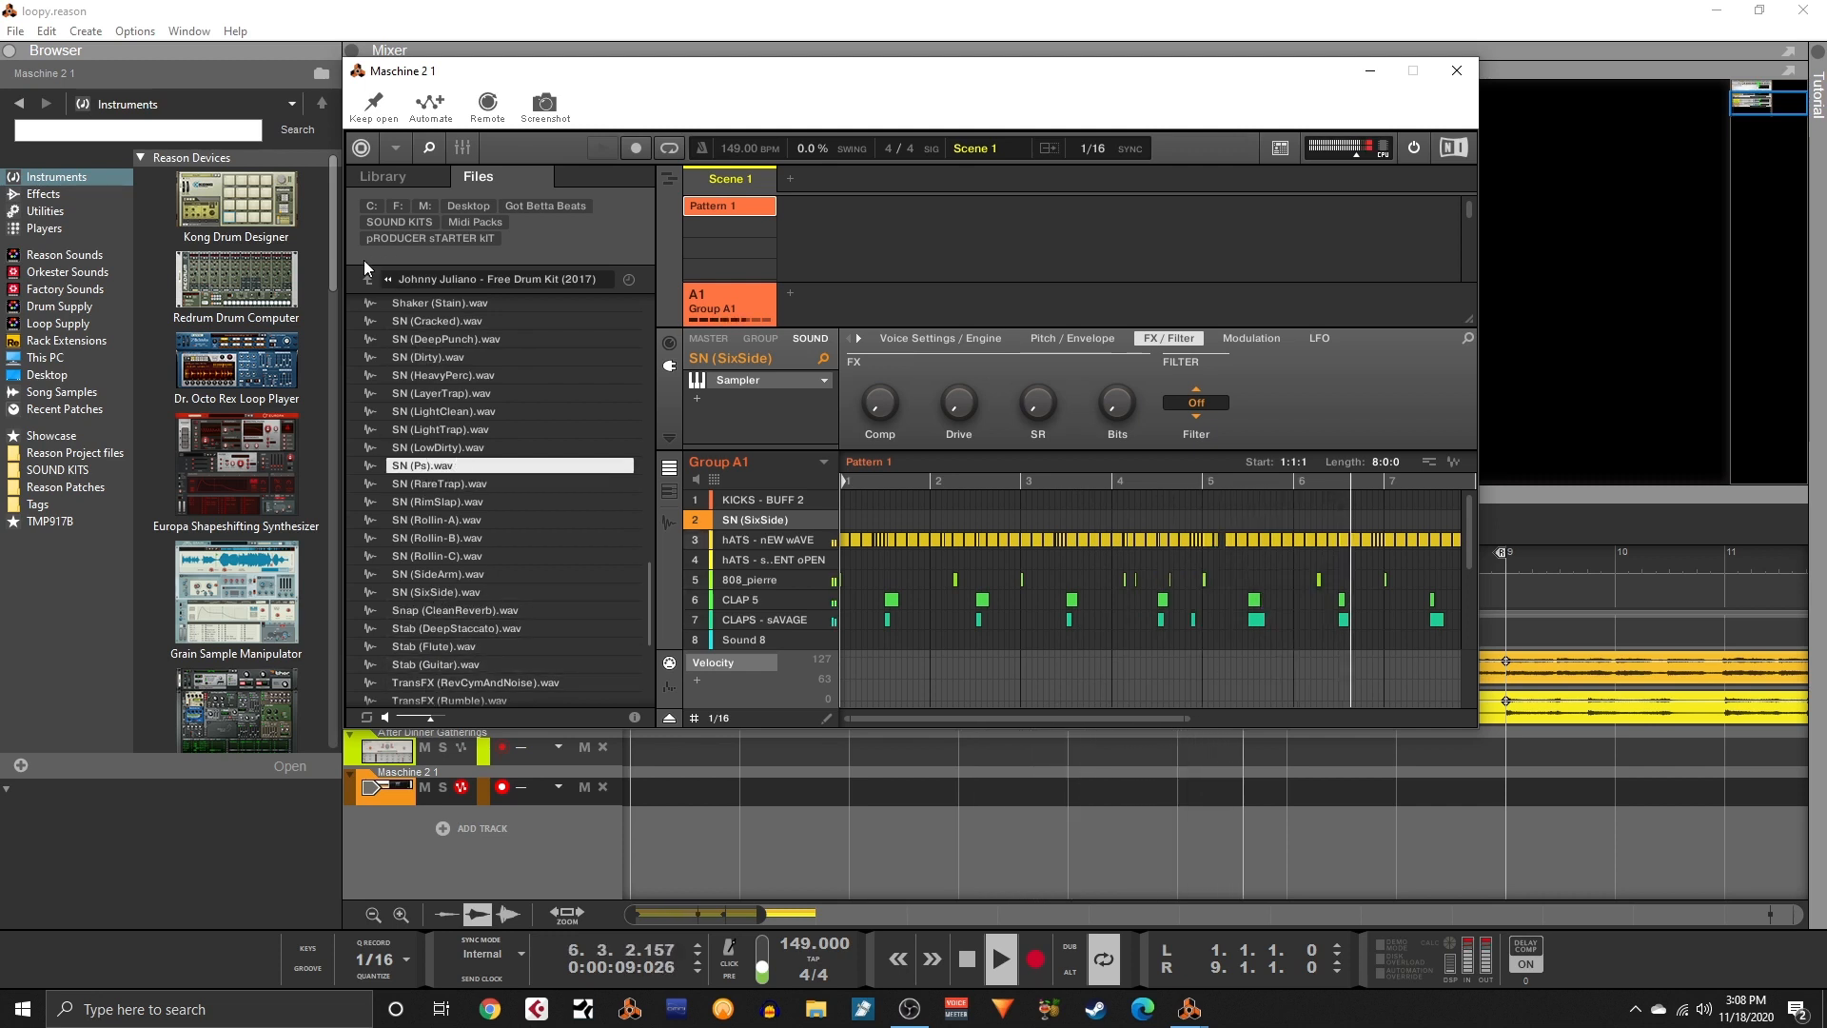
{"action": "left_click", "coordinate": [373, 281]}
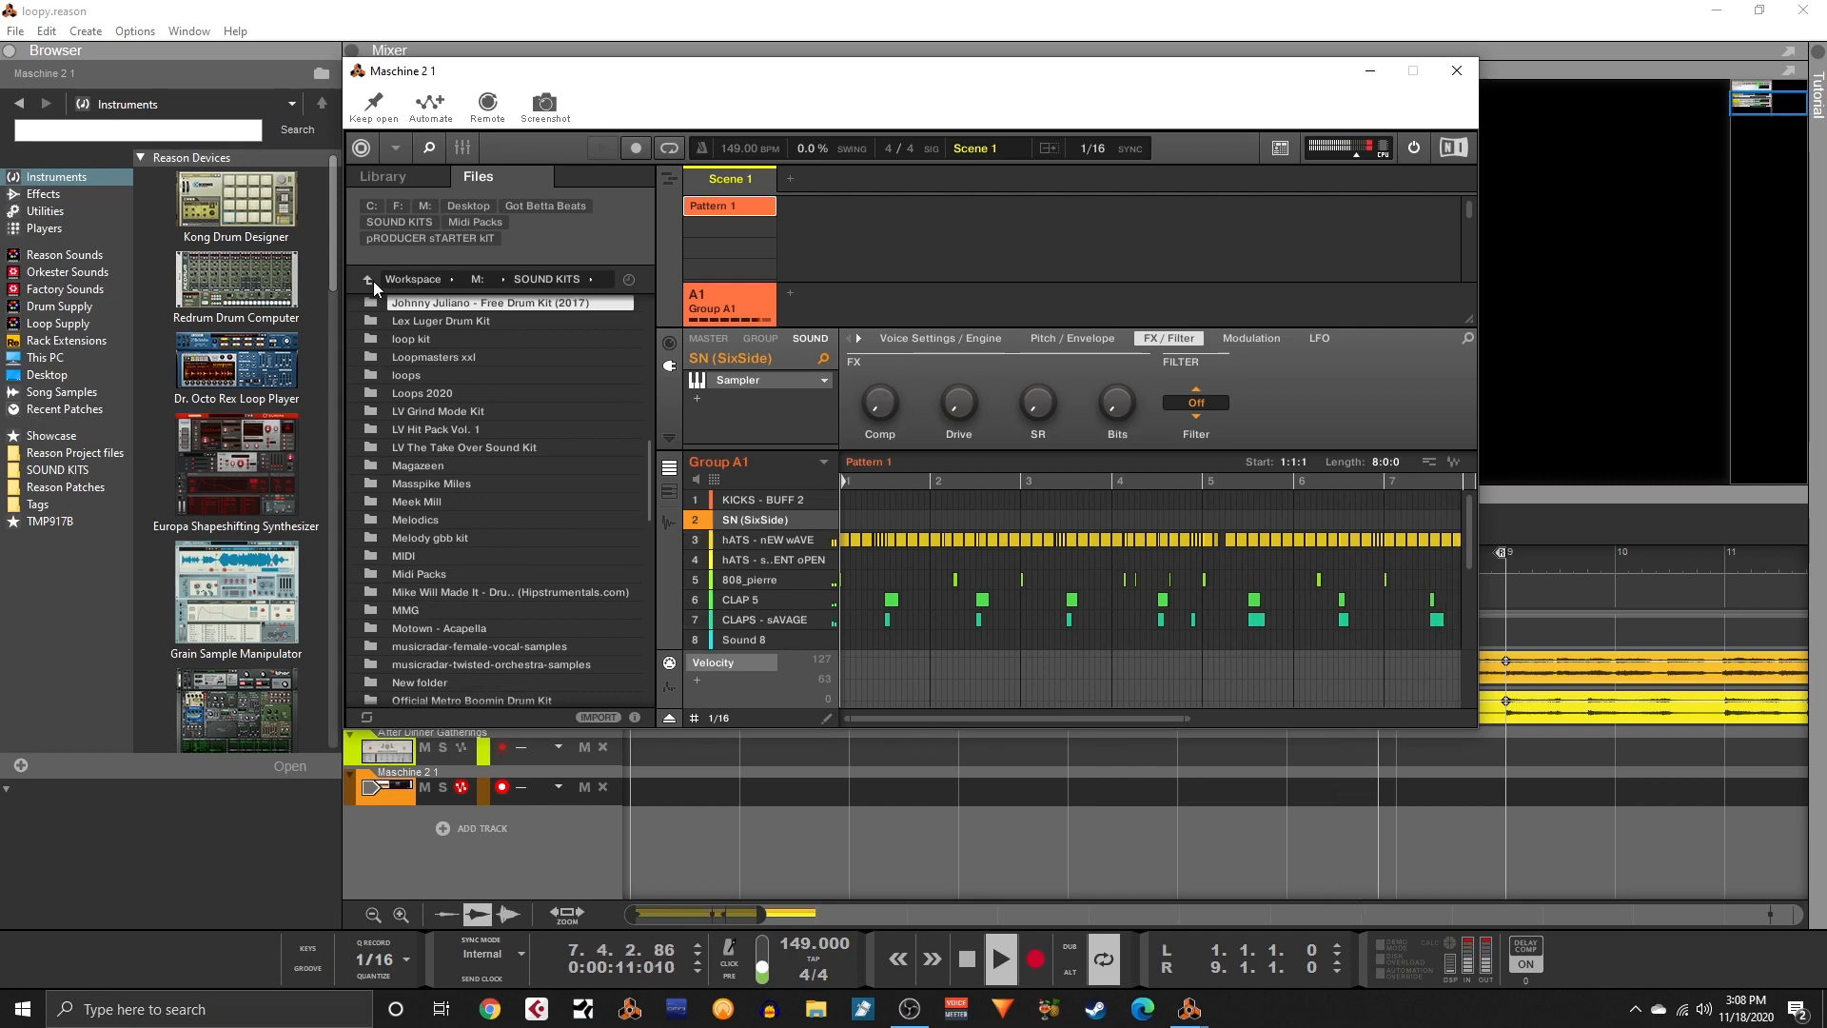
- Mute the CLAPS - sAVAGE sound in Group A1, select CLAP 5, and close the Maschine 2 window
{"action": "left_click", "coordinate": [699, 619]}
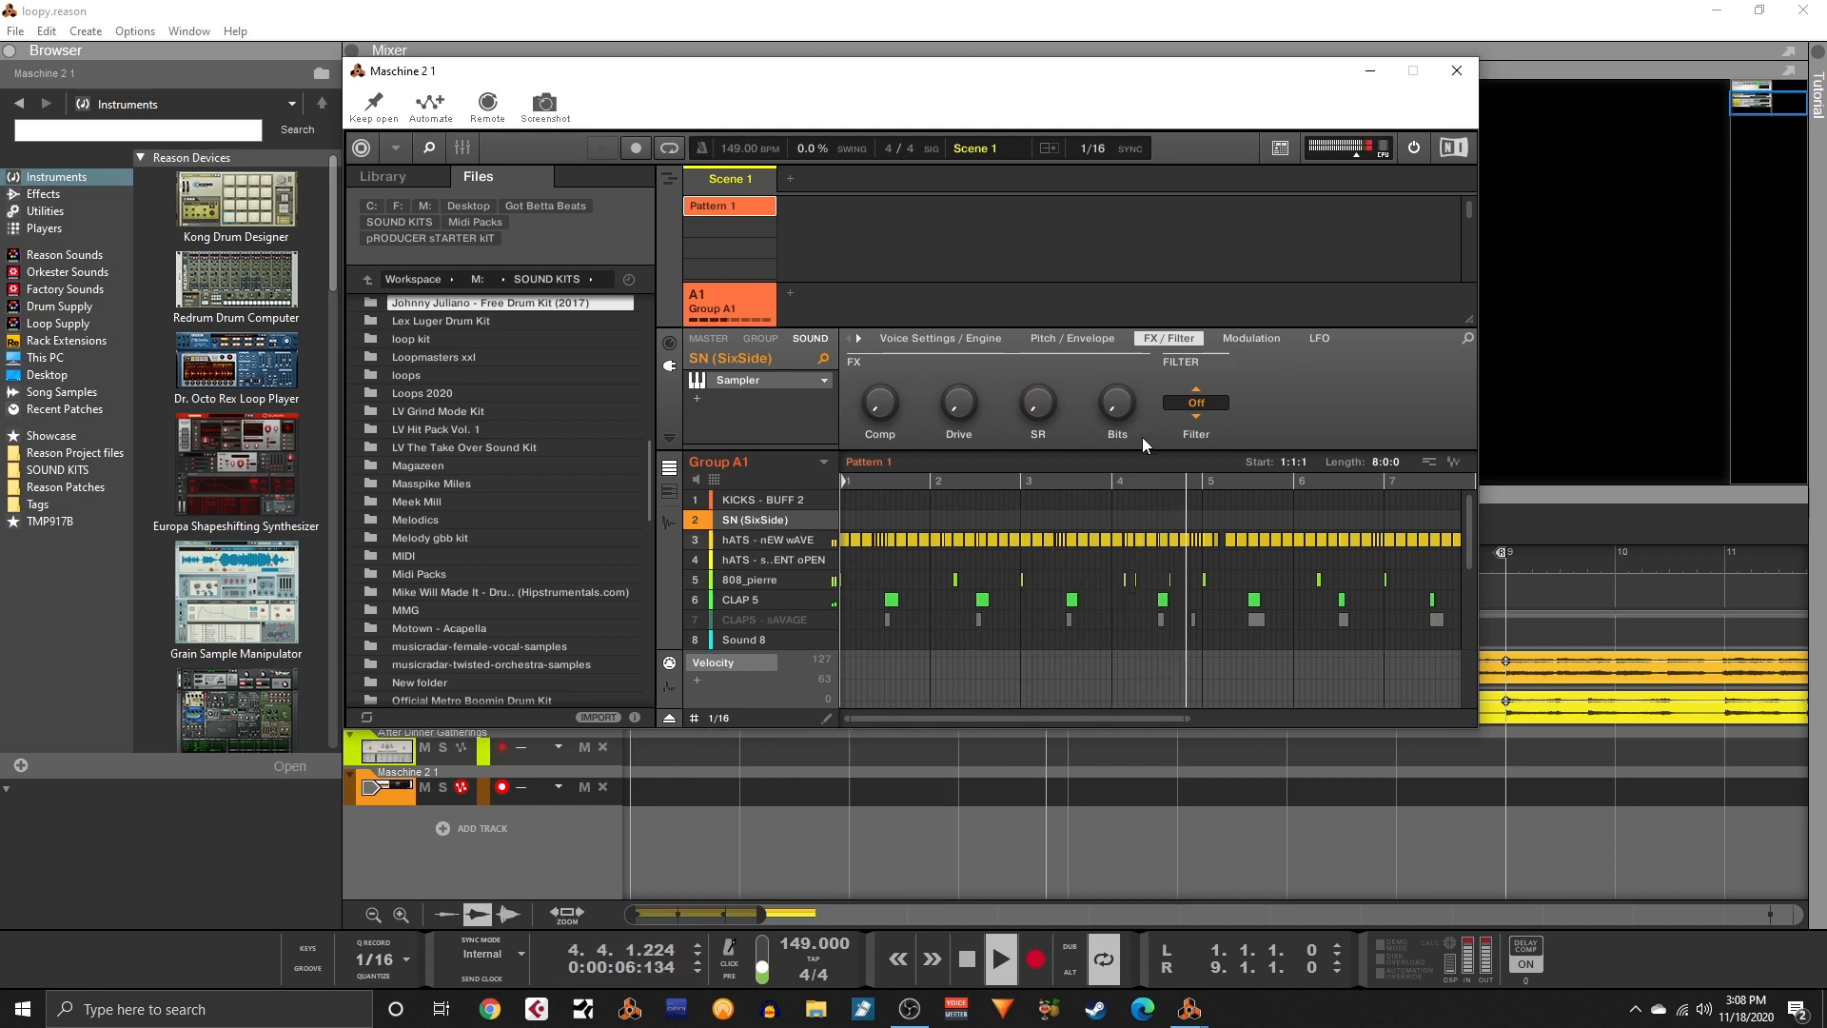
{"action": "left_click", "coordinate": [769, 596]}
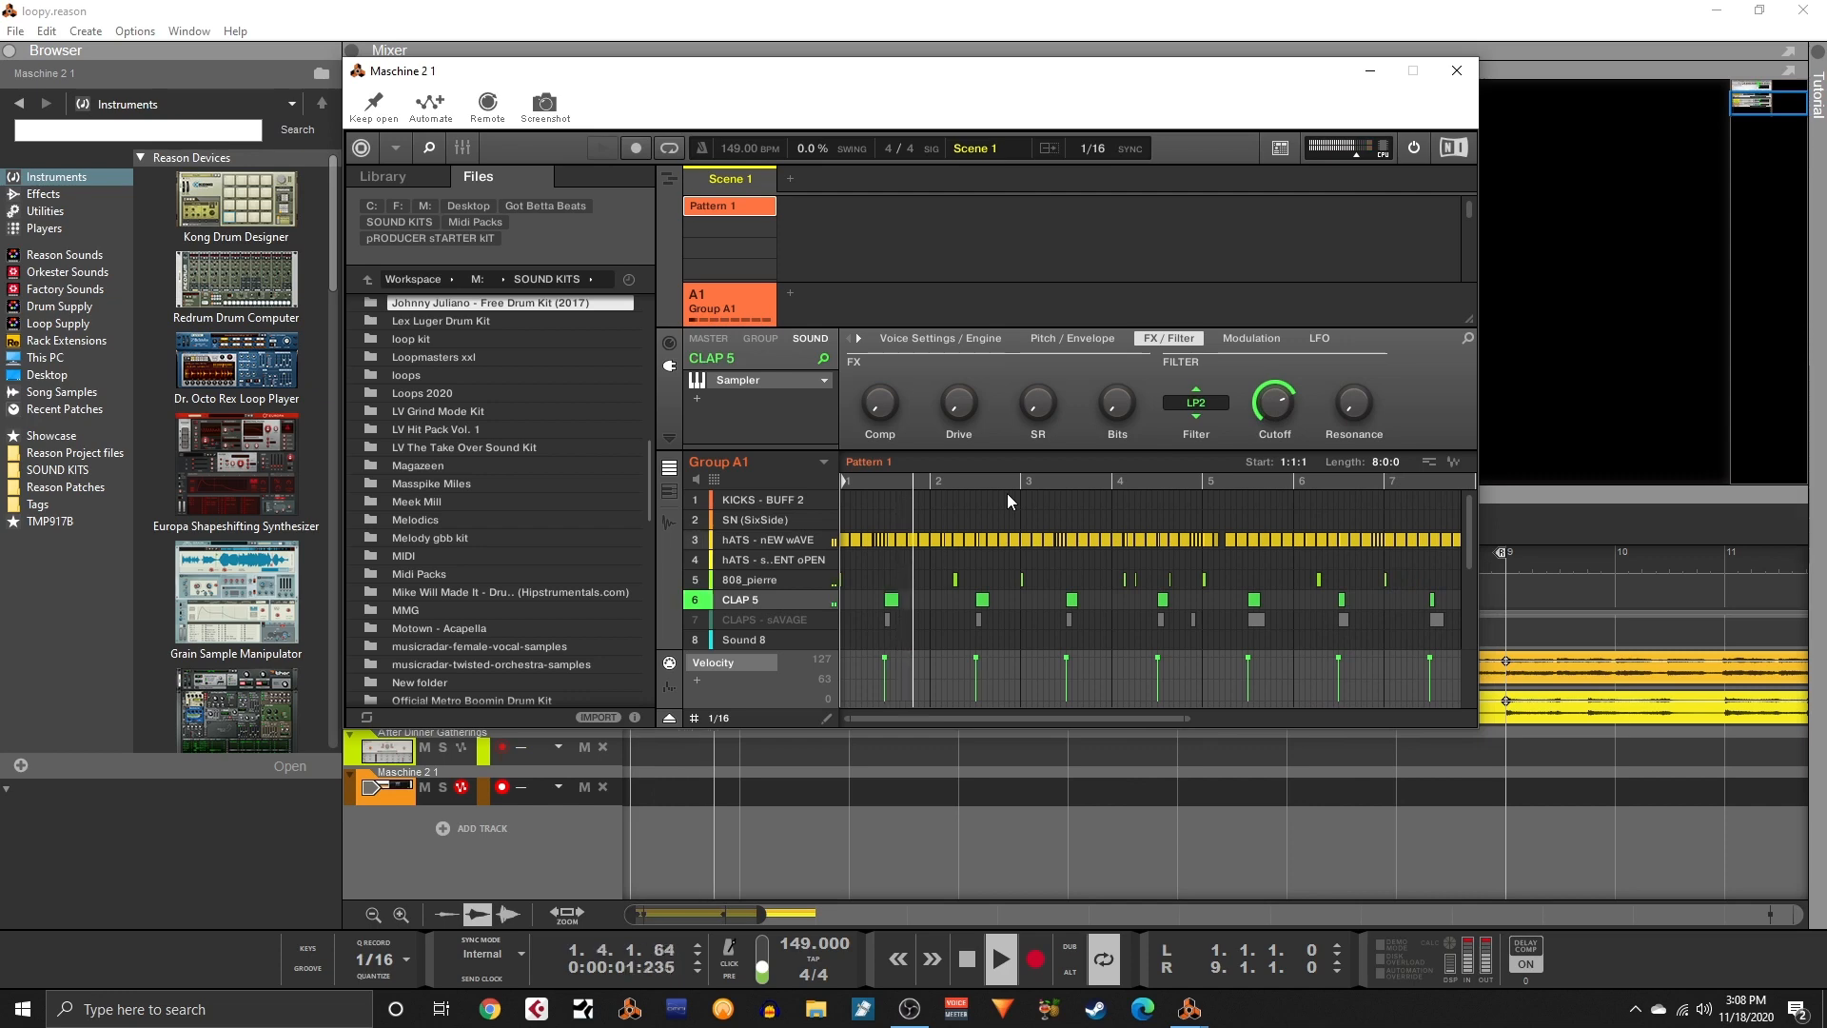
{"action": "left_click", "coordinate": [1456, 71]}
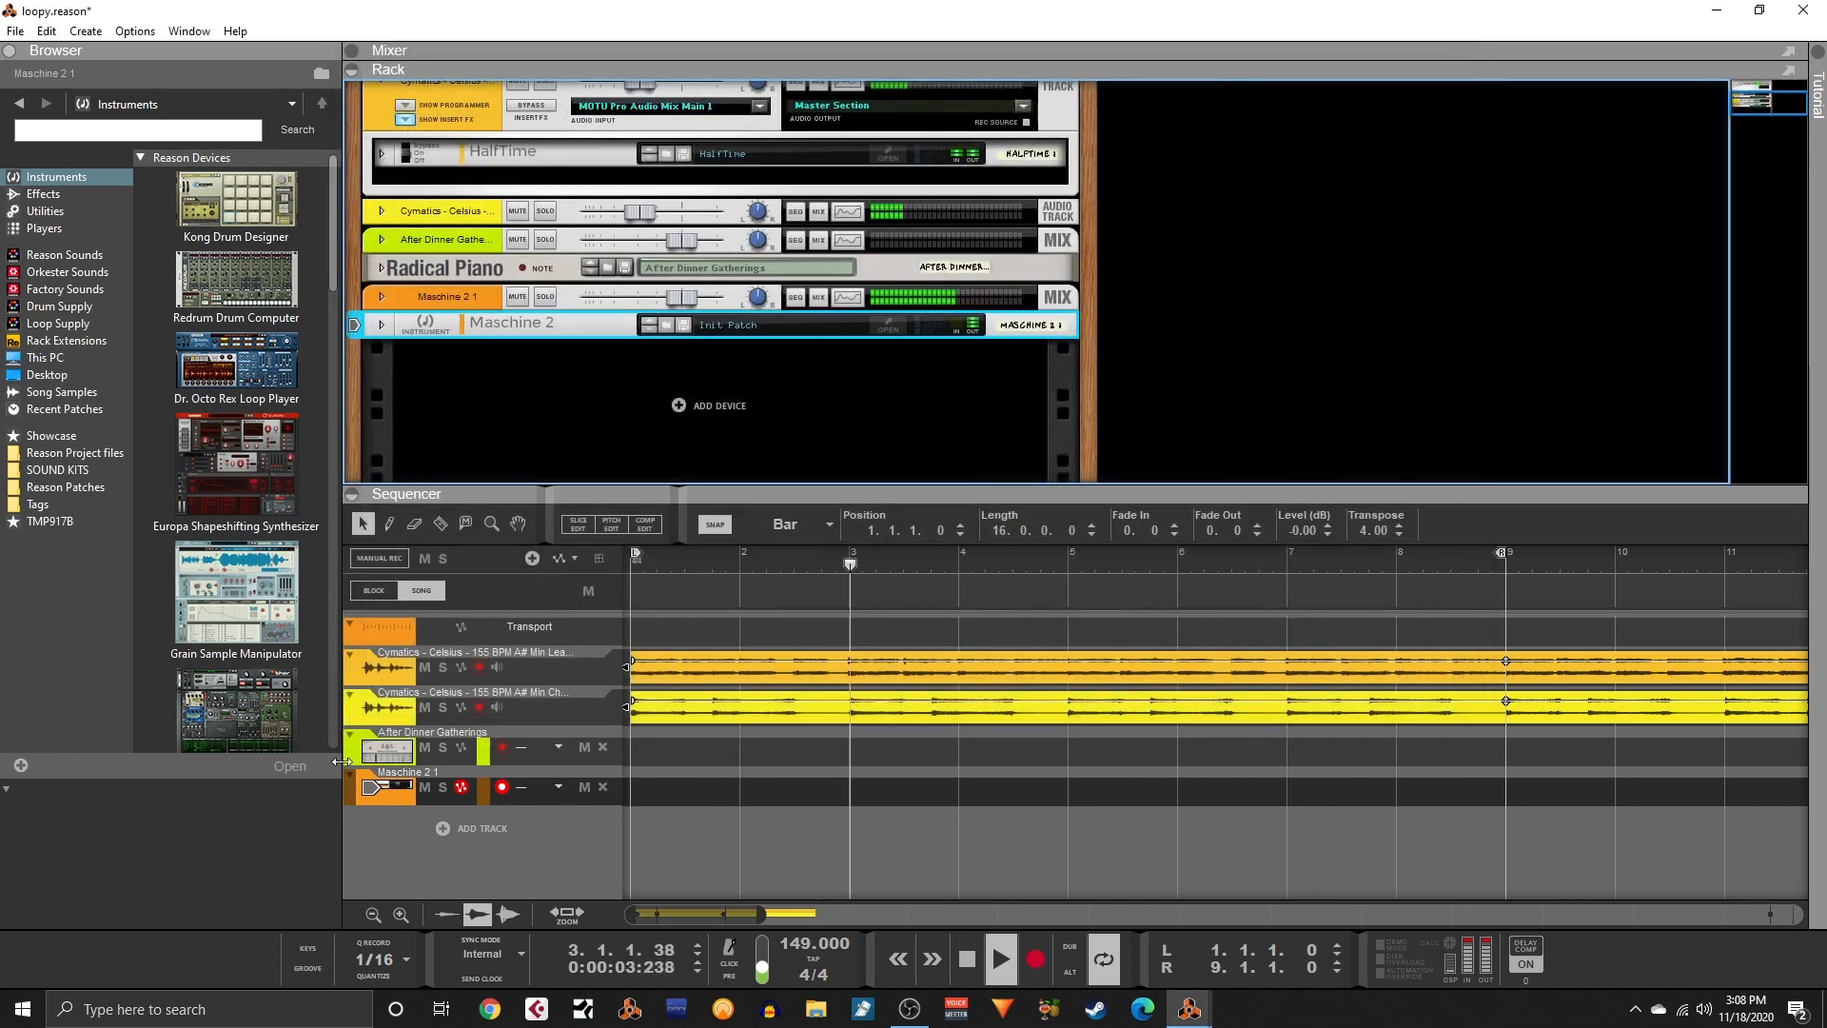
- Mute the Cymatics Lead Vocal track and add NYLONGTR.smp from the Guitars folder of Reason Sounds to the rack
{"action": "left_click", "coordinate": [425, 667]}
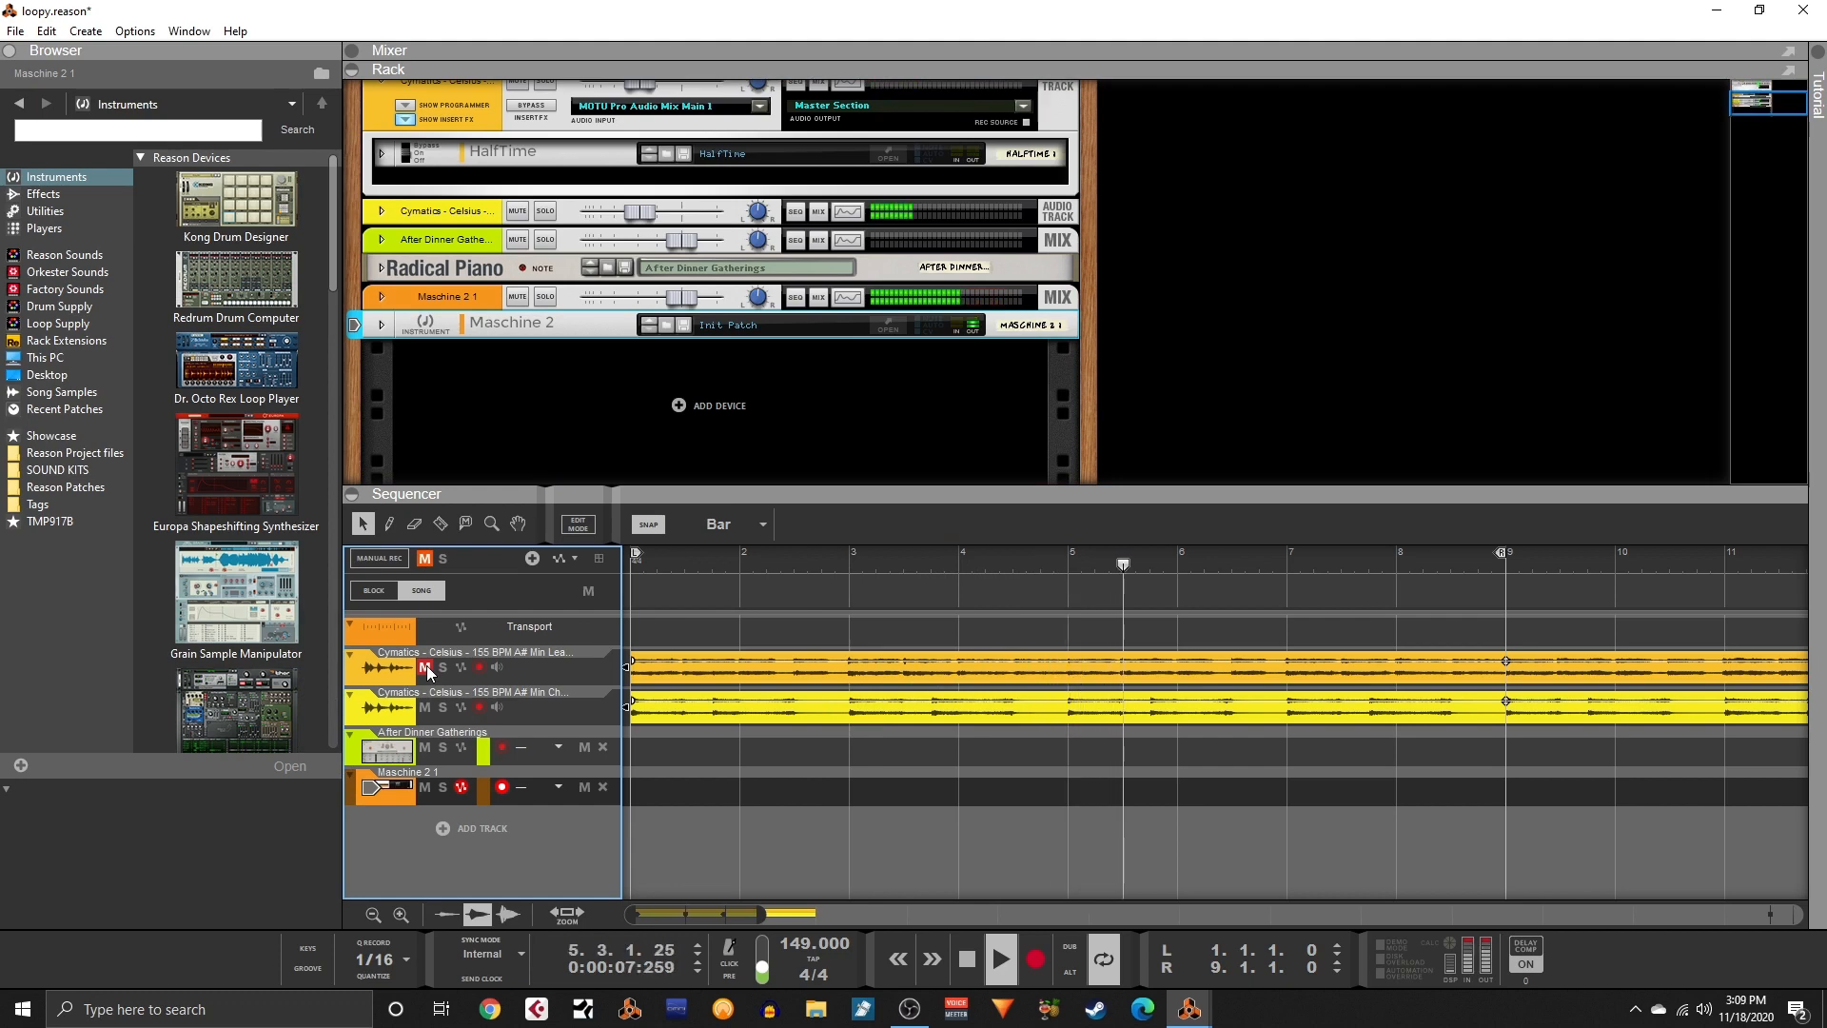
{"action": "left_click", "coordinate": [82, 259]}
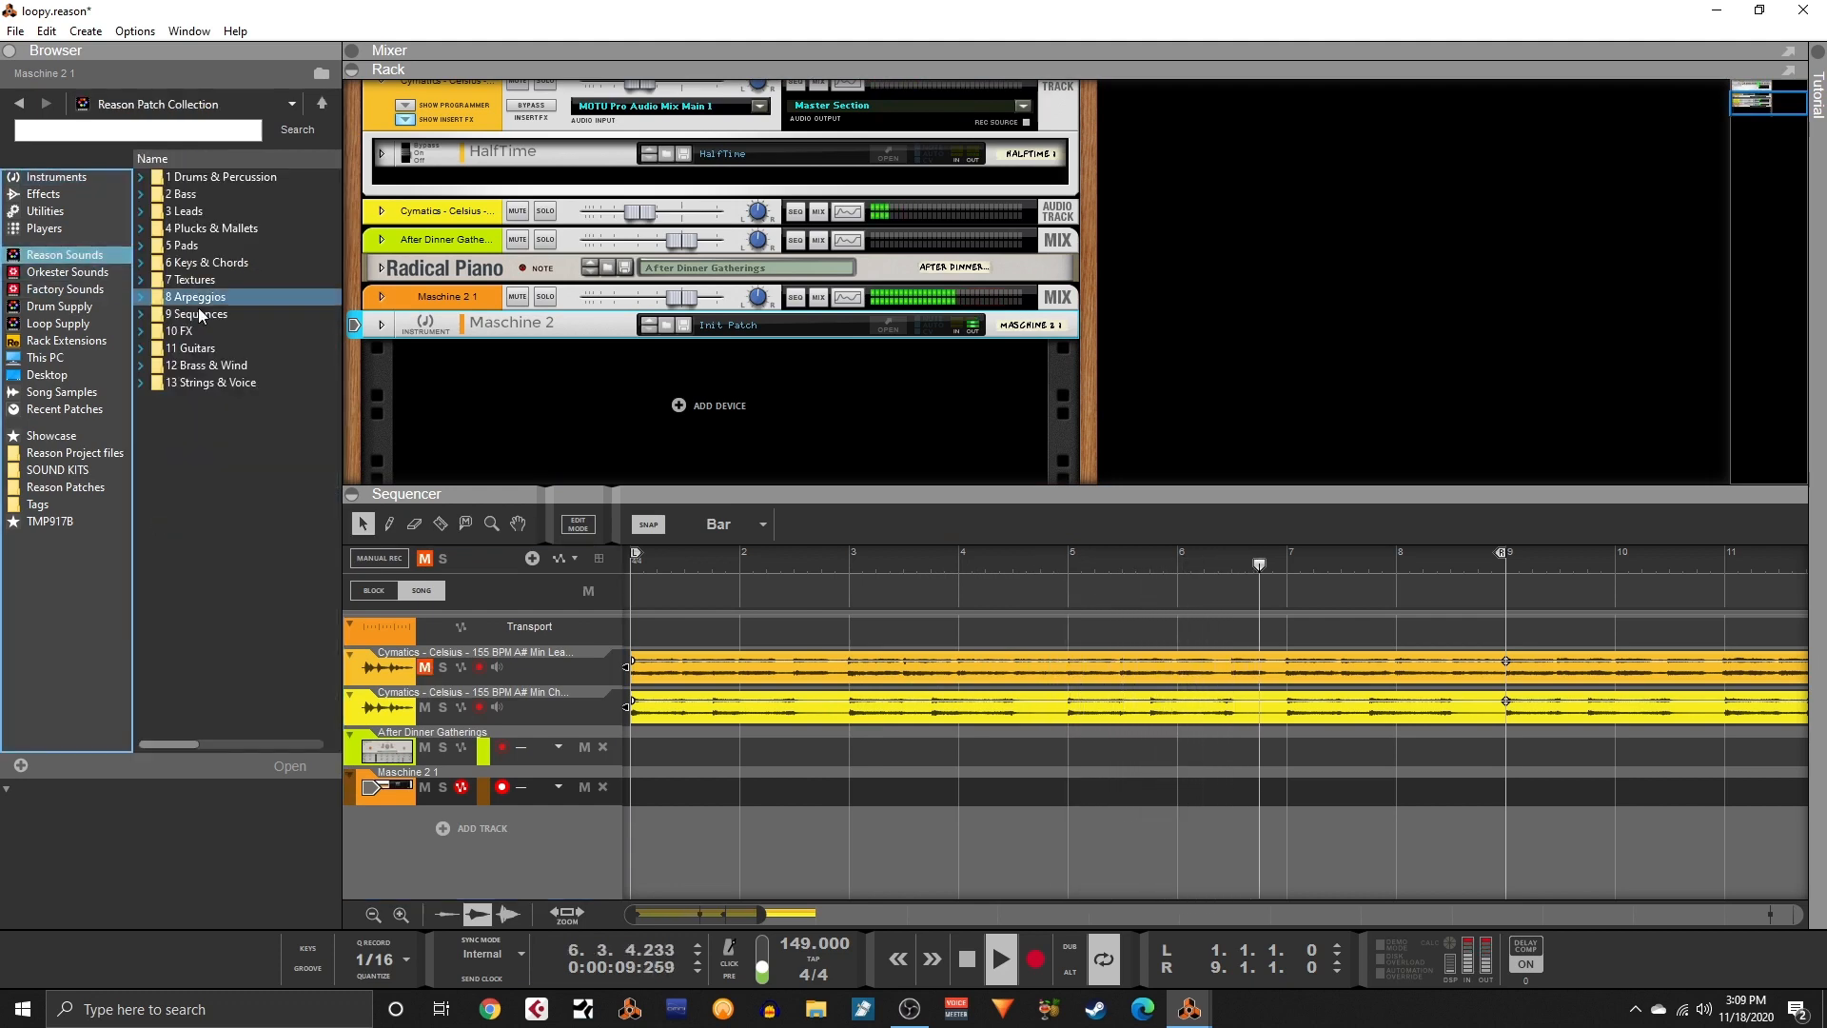
{"action": "left_click", "coordinate": [140, 347]}
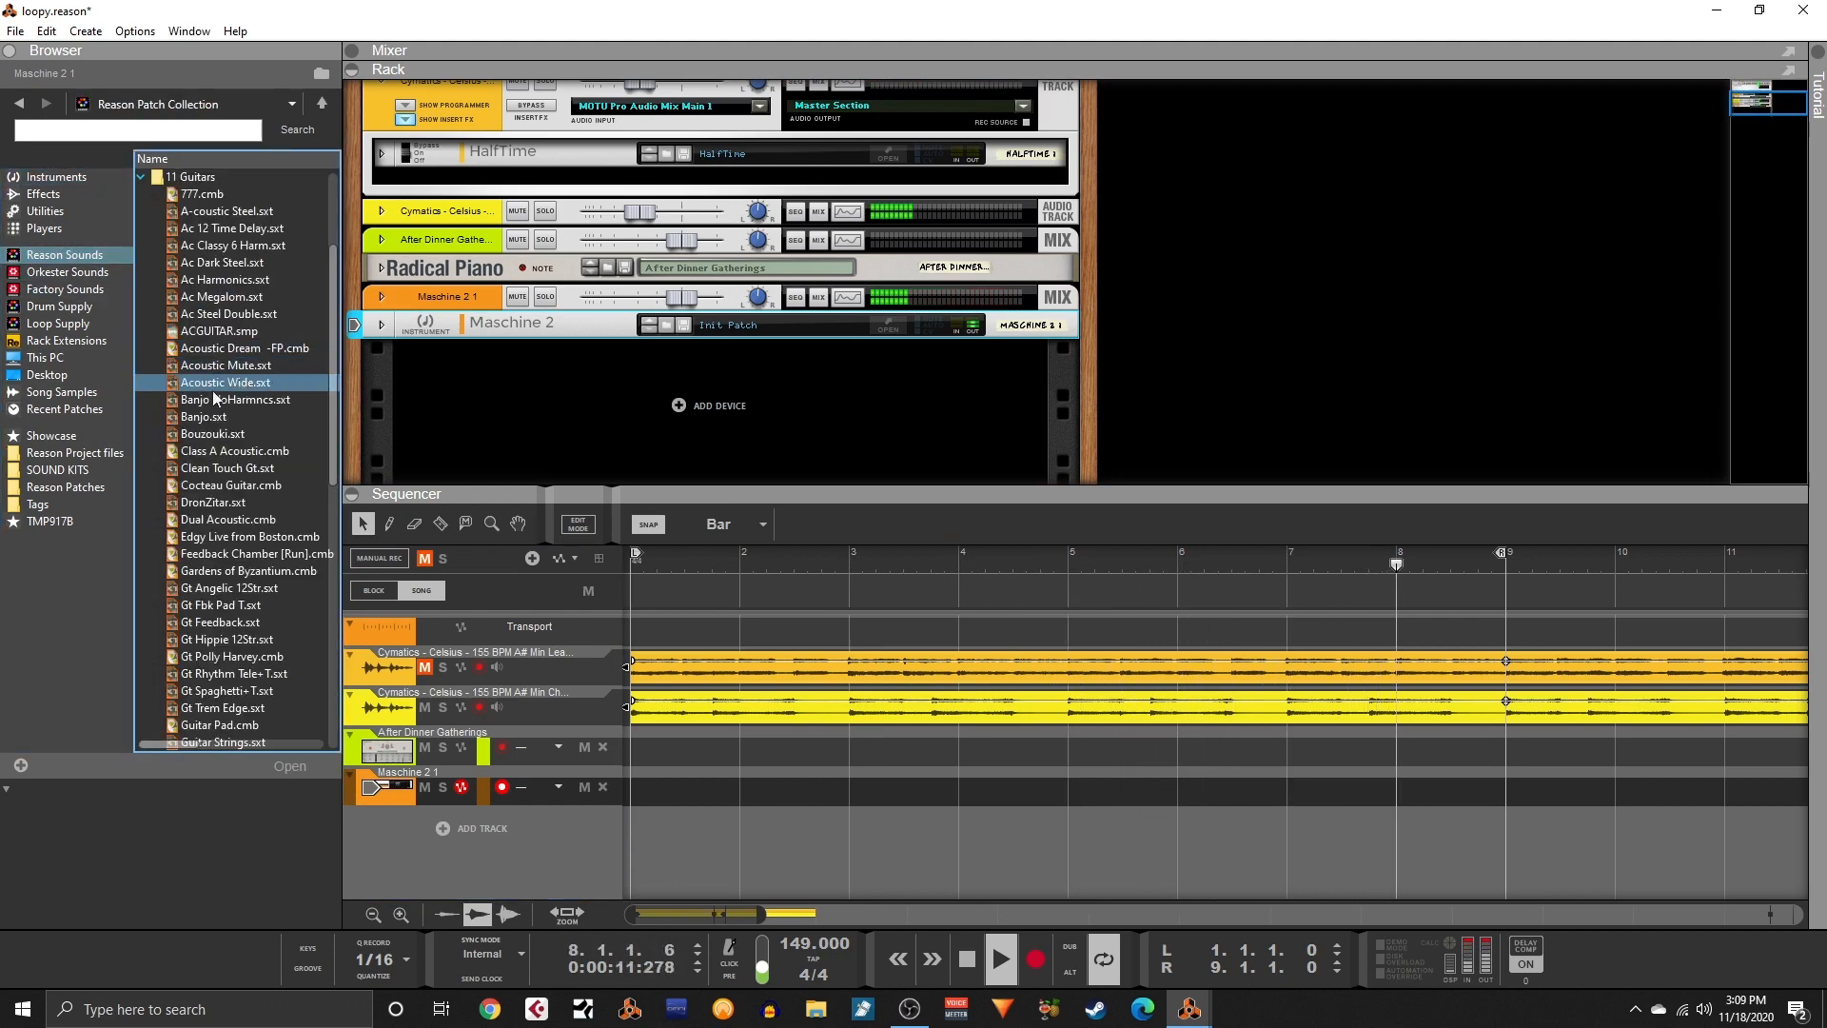
{"action": "scroll", "coordinate": [252, 592], "scroll_direction": "down", "scroll_amount": 5}
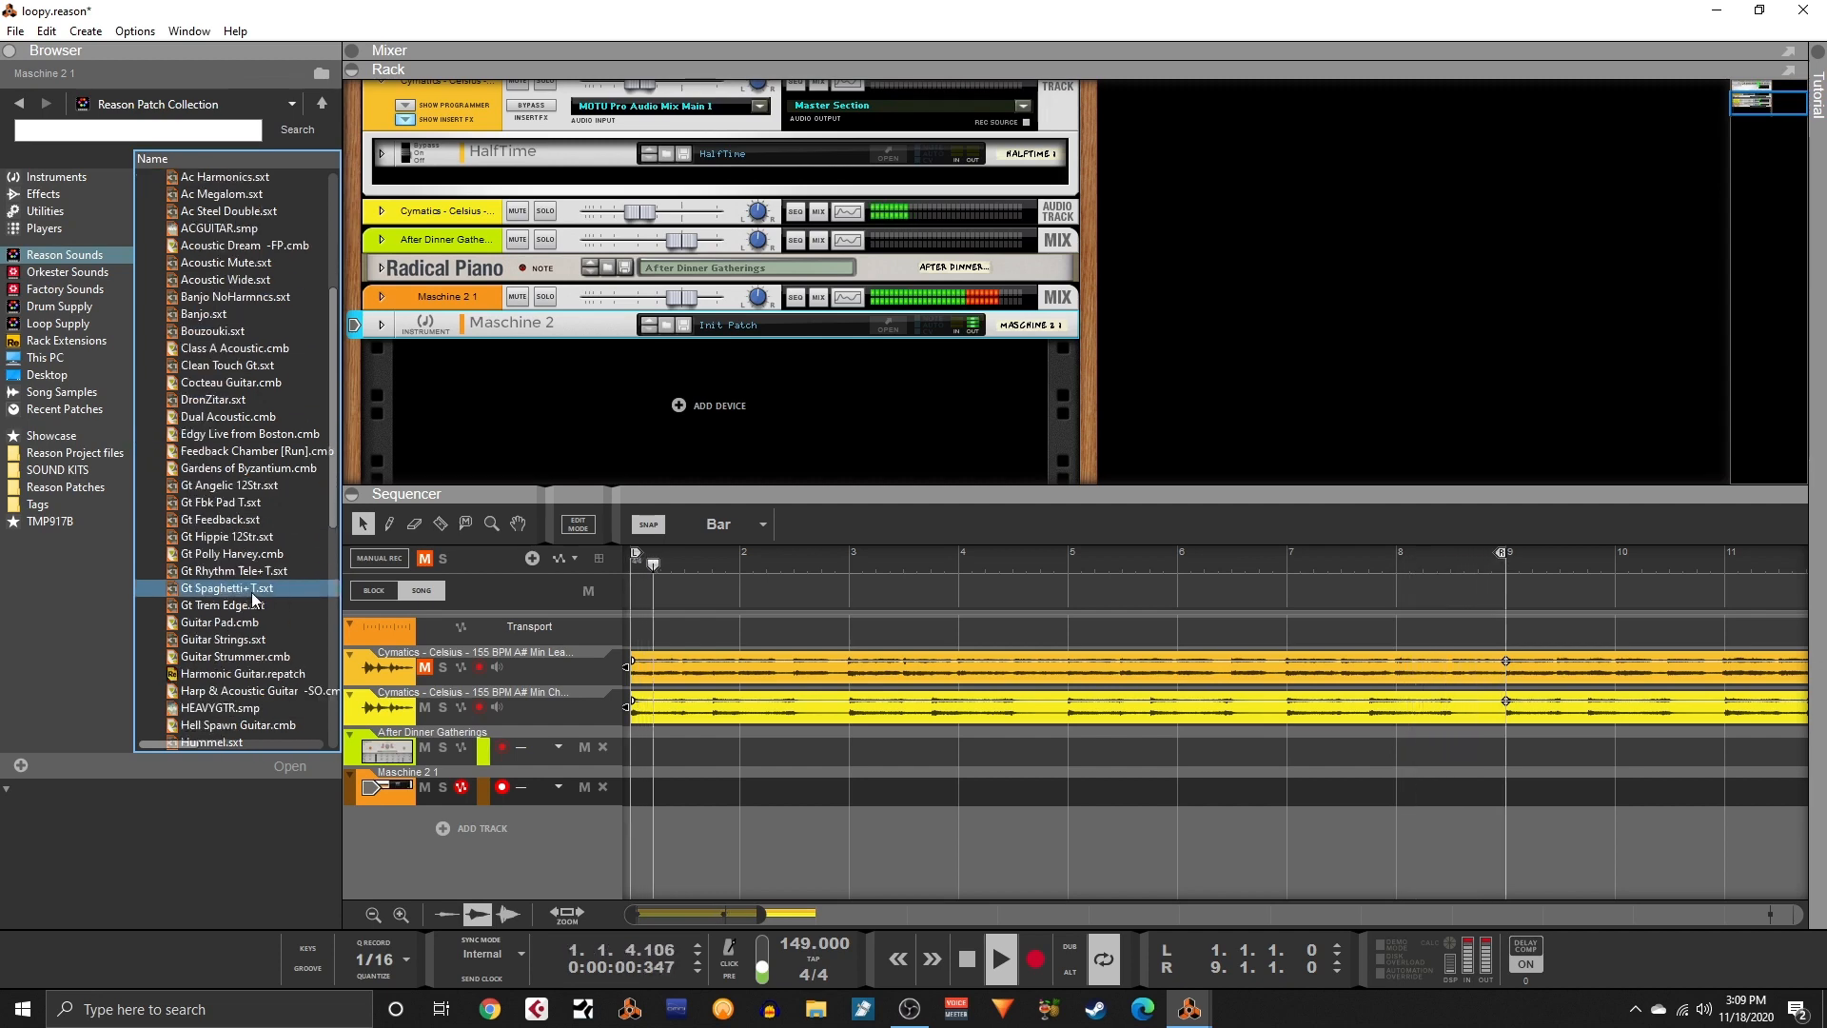
{"action": "scroll", "coordinate": [228, 675], "scroll_direction": "down", "scroll_amount": 1}
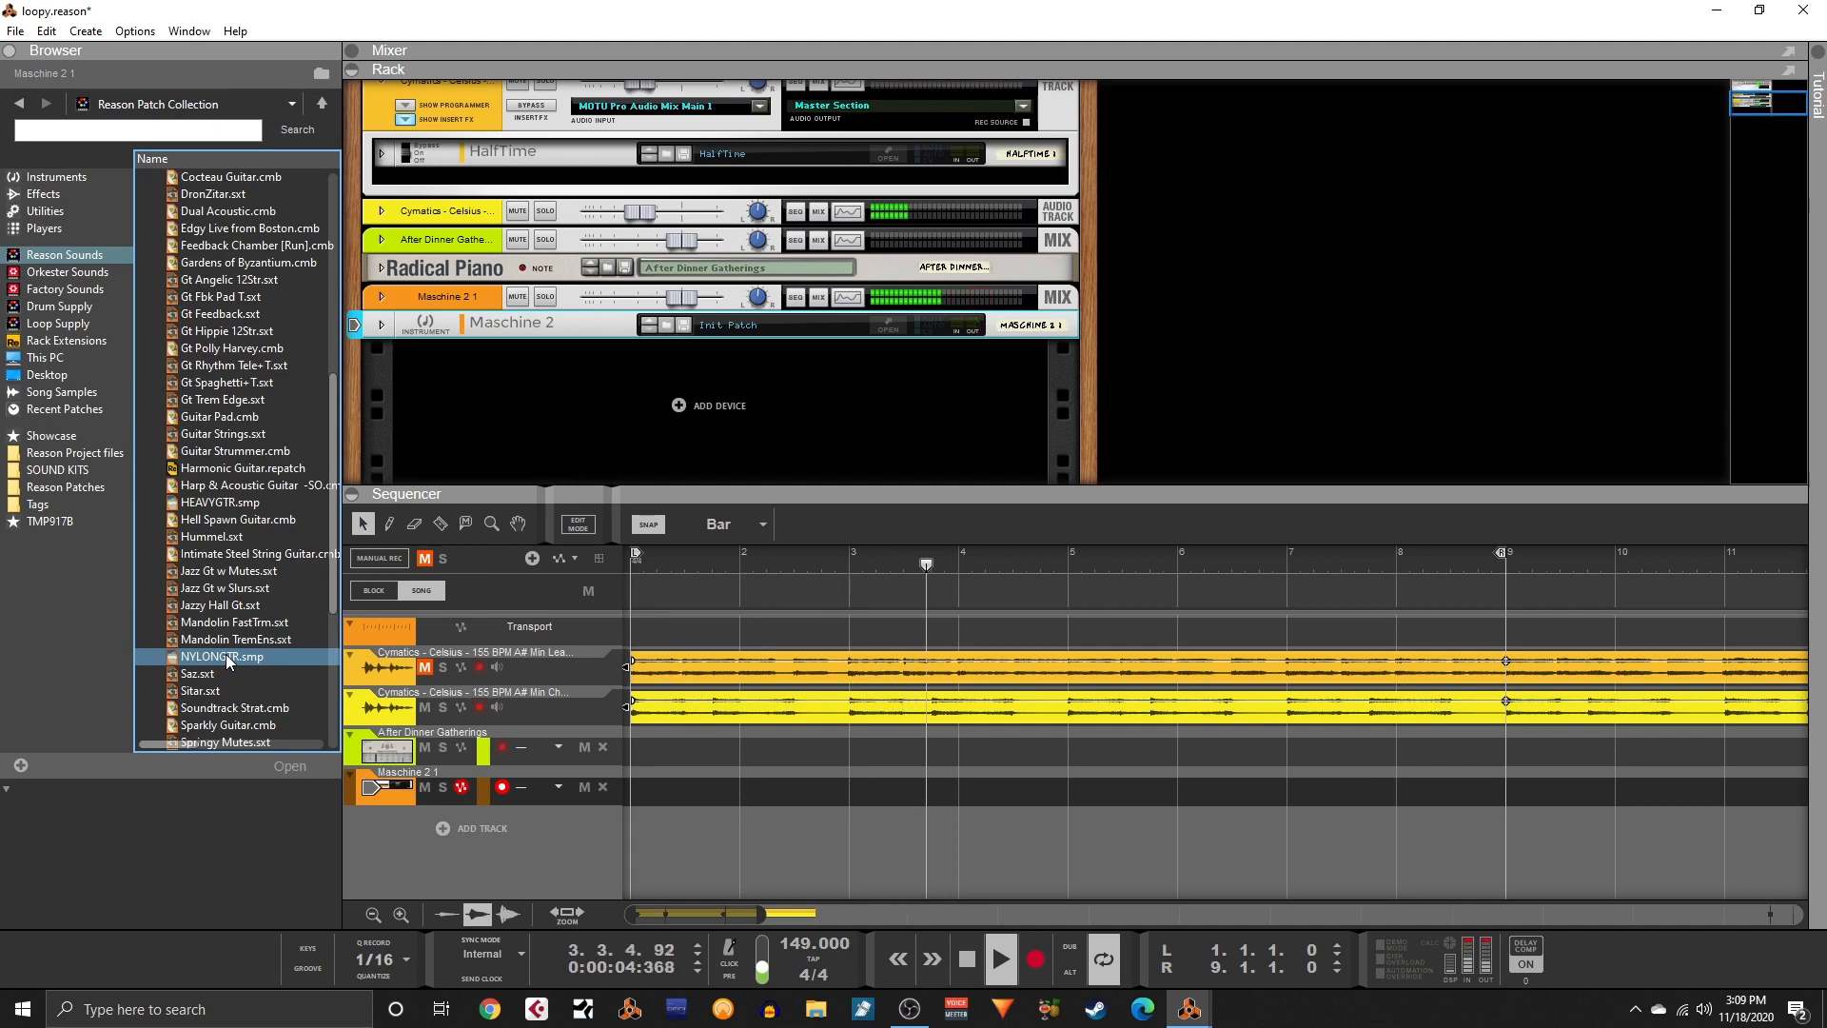
{"action": "left_click_drag", "start_coordinate": [226, 654], "coordinate": [636, 362]}
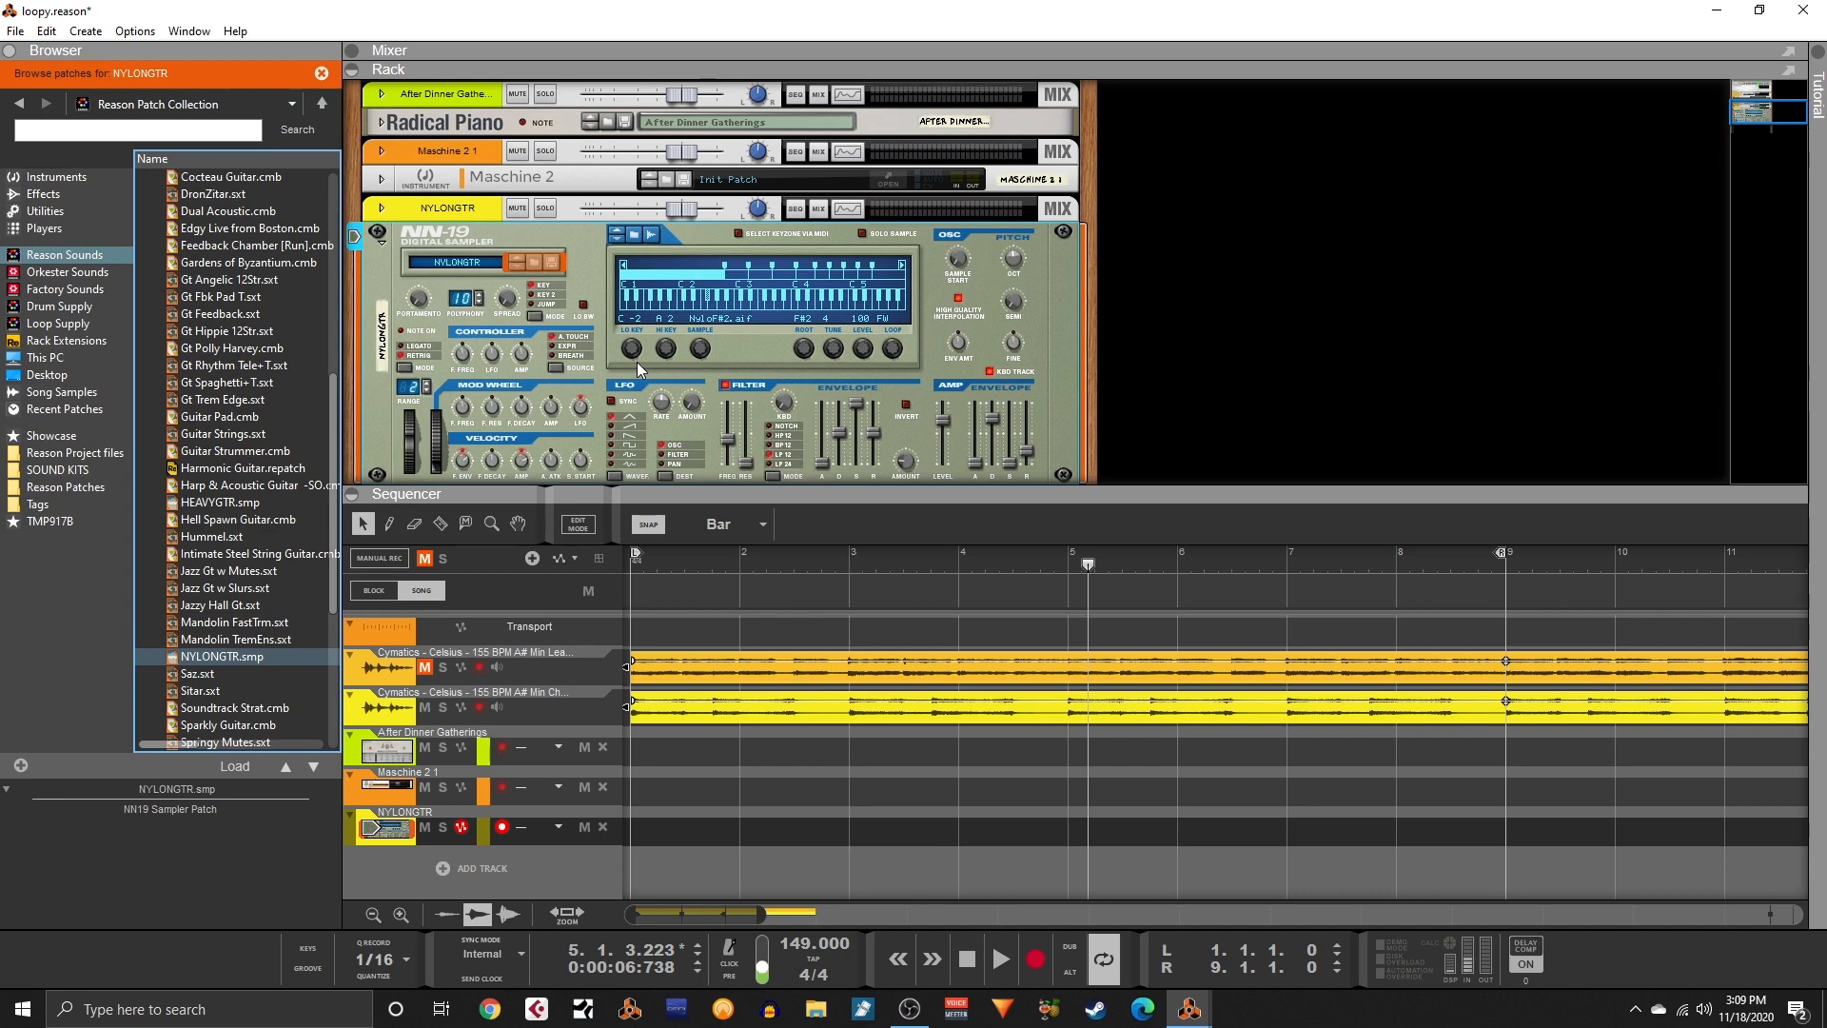
- Play a short passage from the start of the song and return to bar 1
{"action": "key", "text": "shift+Return"}
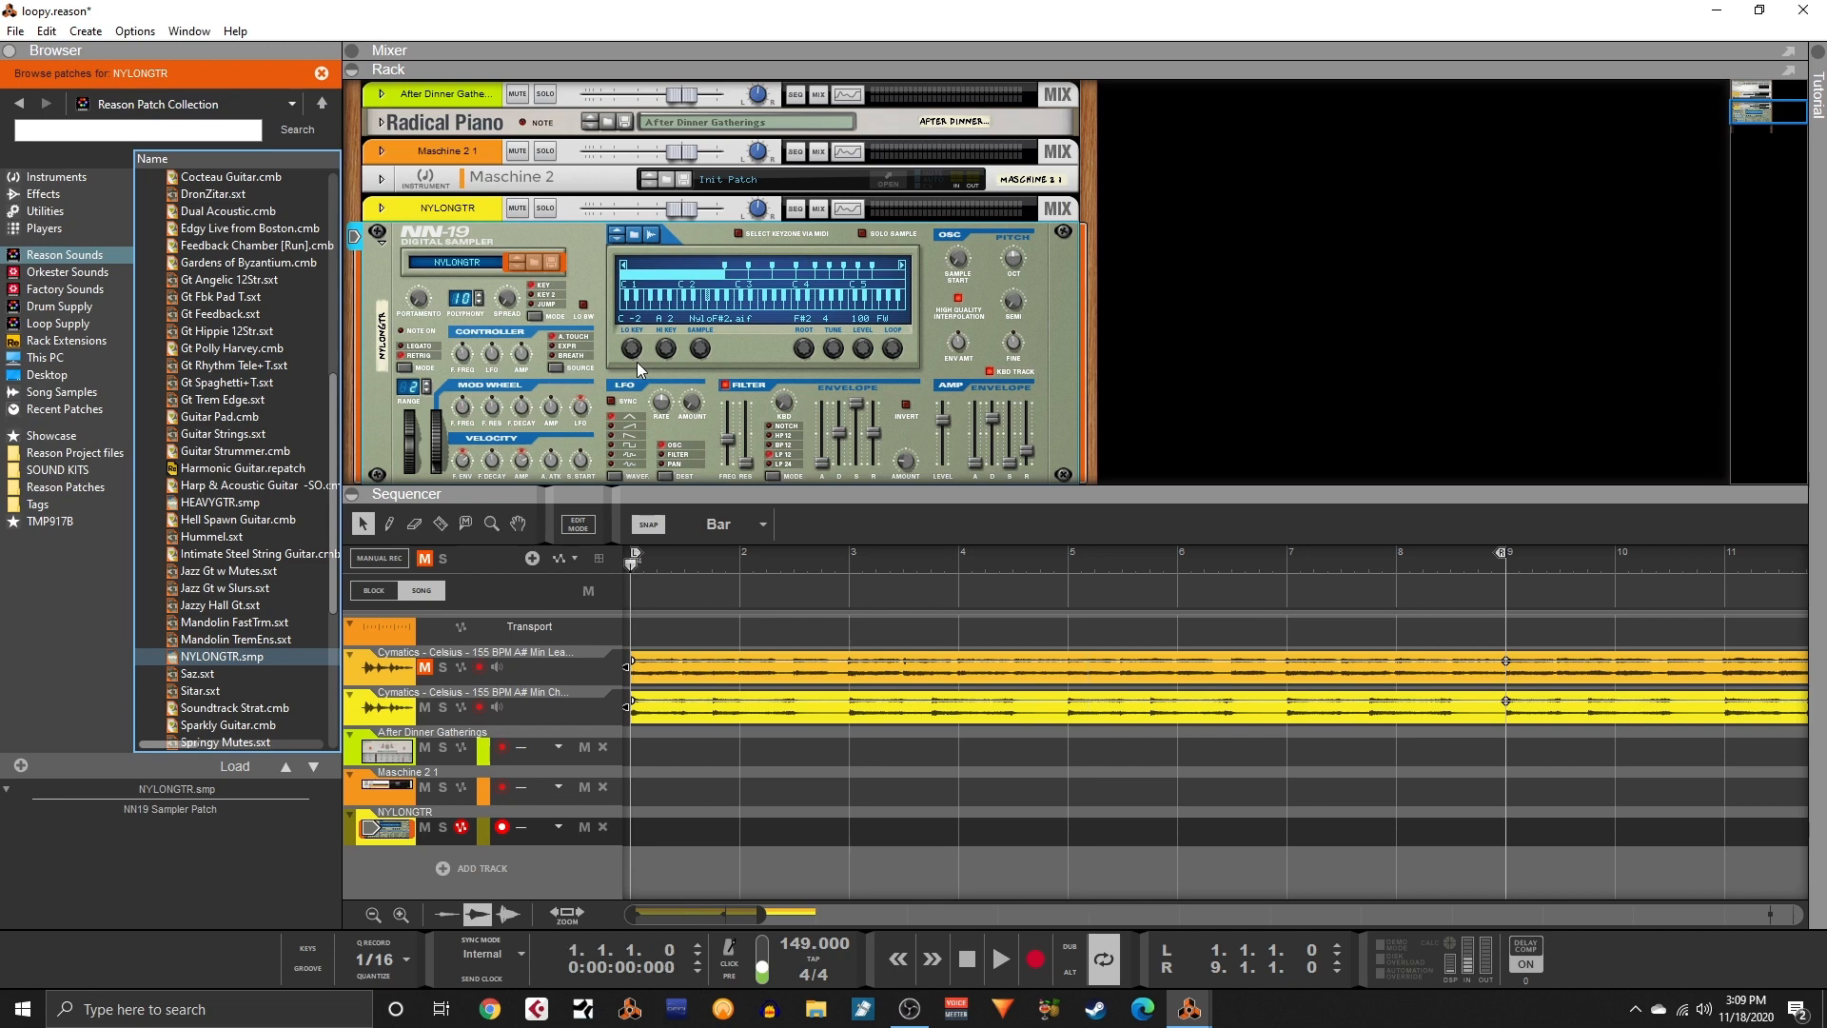
{"action": "key", "text": "space"}
{"action": "key", "text": "space"}
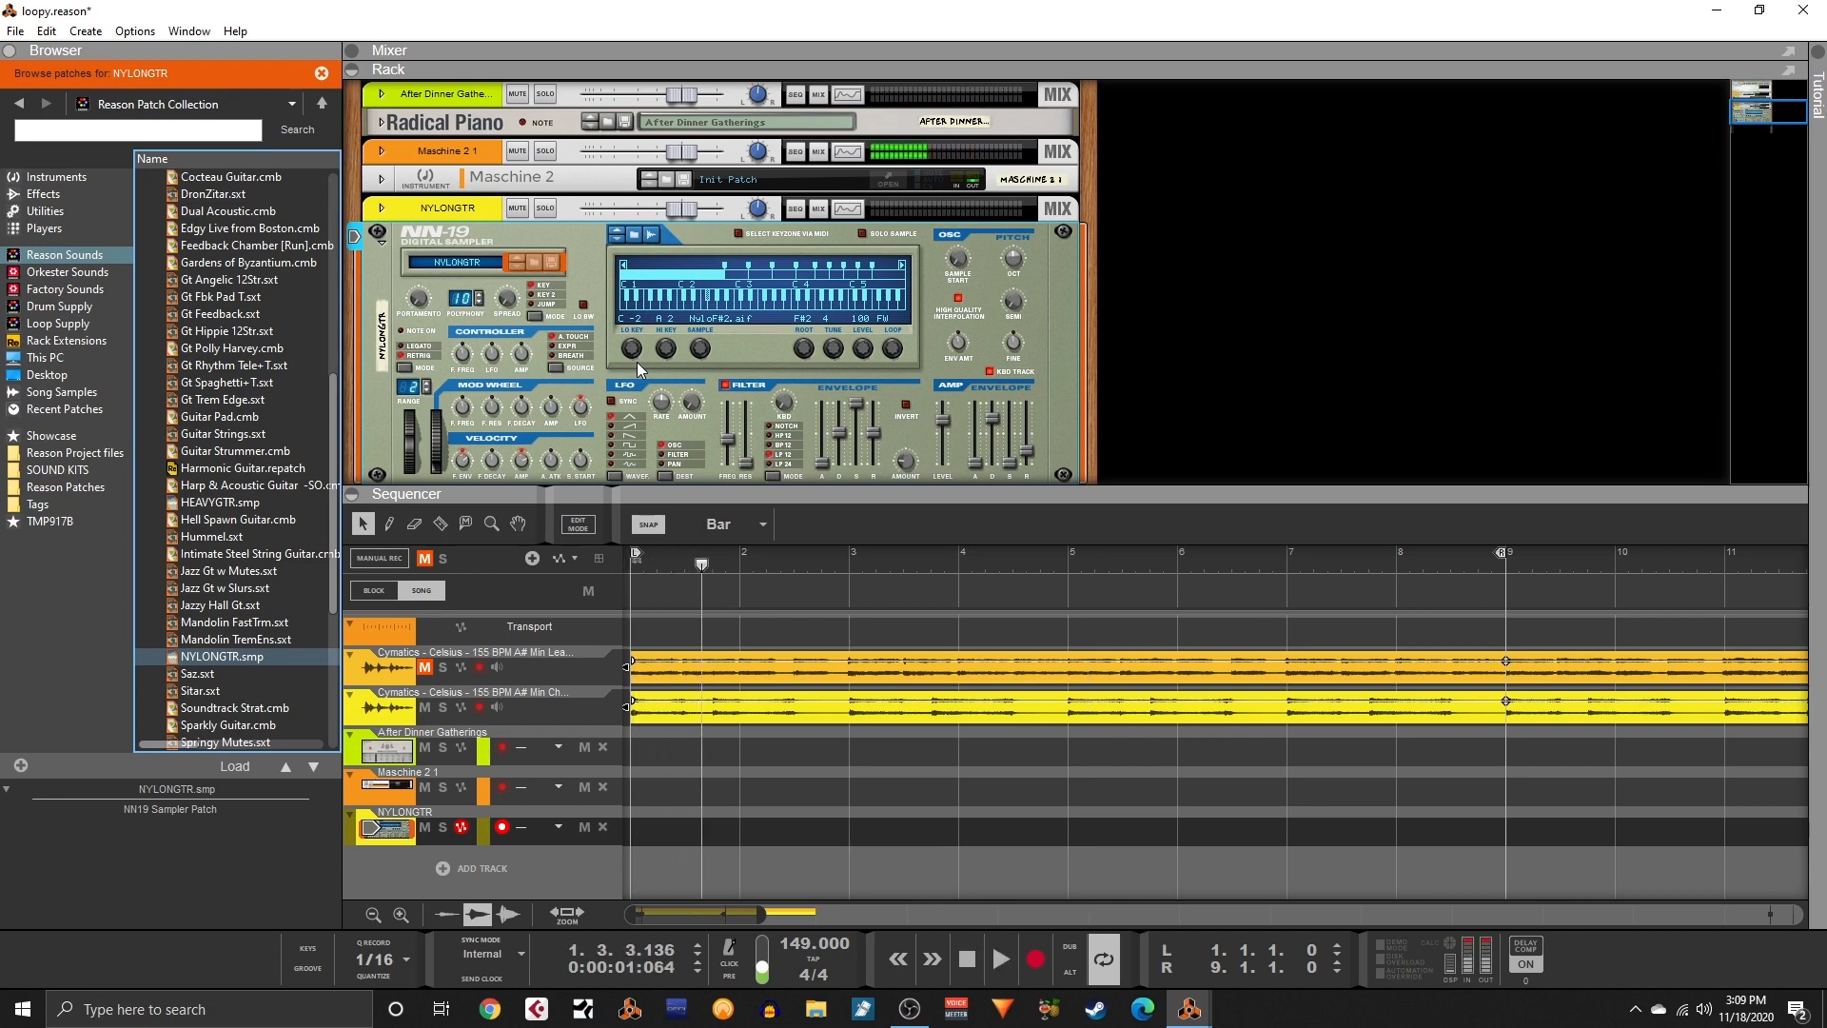
{"action": "key", "text": "shift+Return"}
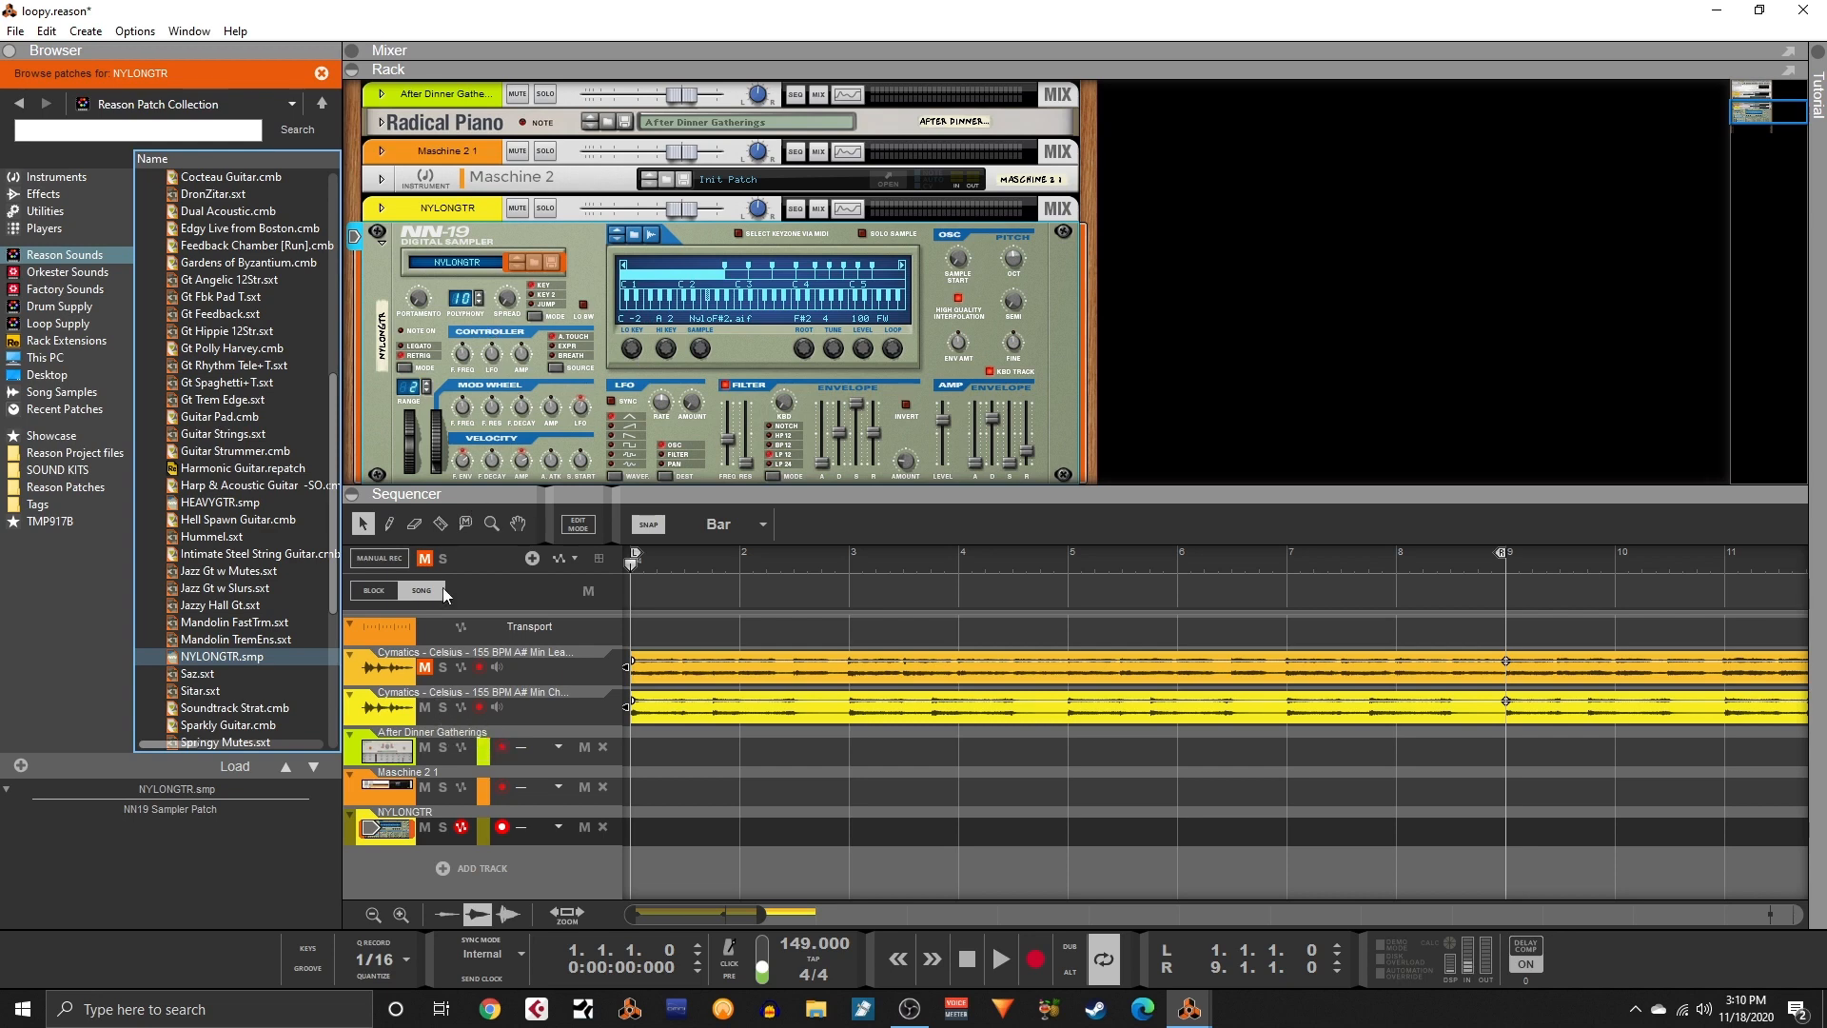
- Solo the Cymatics Lead Vocal and After Dinner Gatherings channels in the rack, leaving the NYLONGTR solo off
{"action": "scroll", "coordinate": [506, 358], "scroll_direction": "up", "scroll_amount": 5}
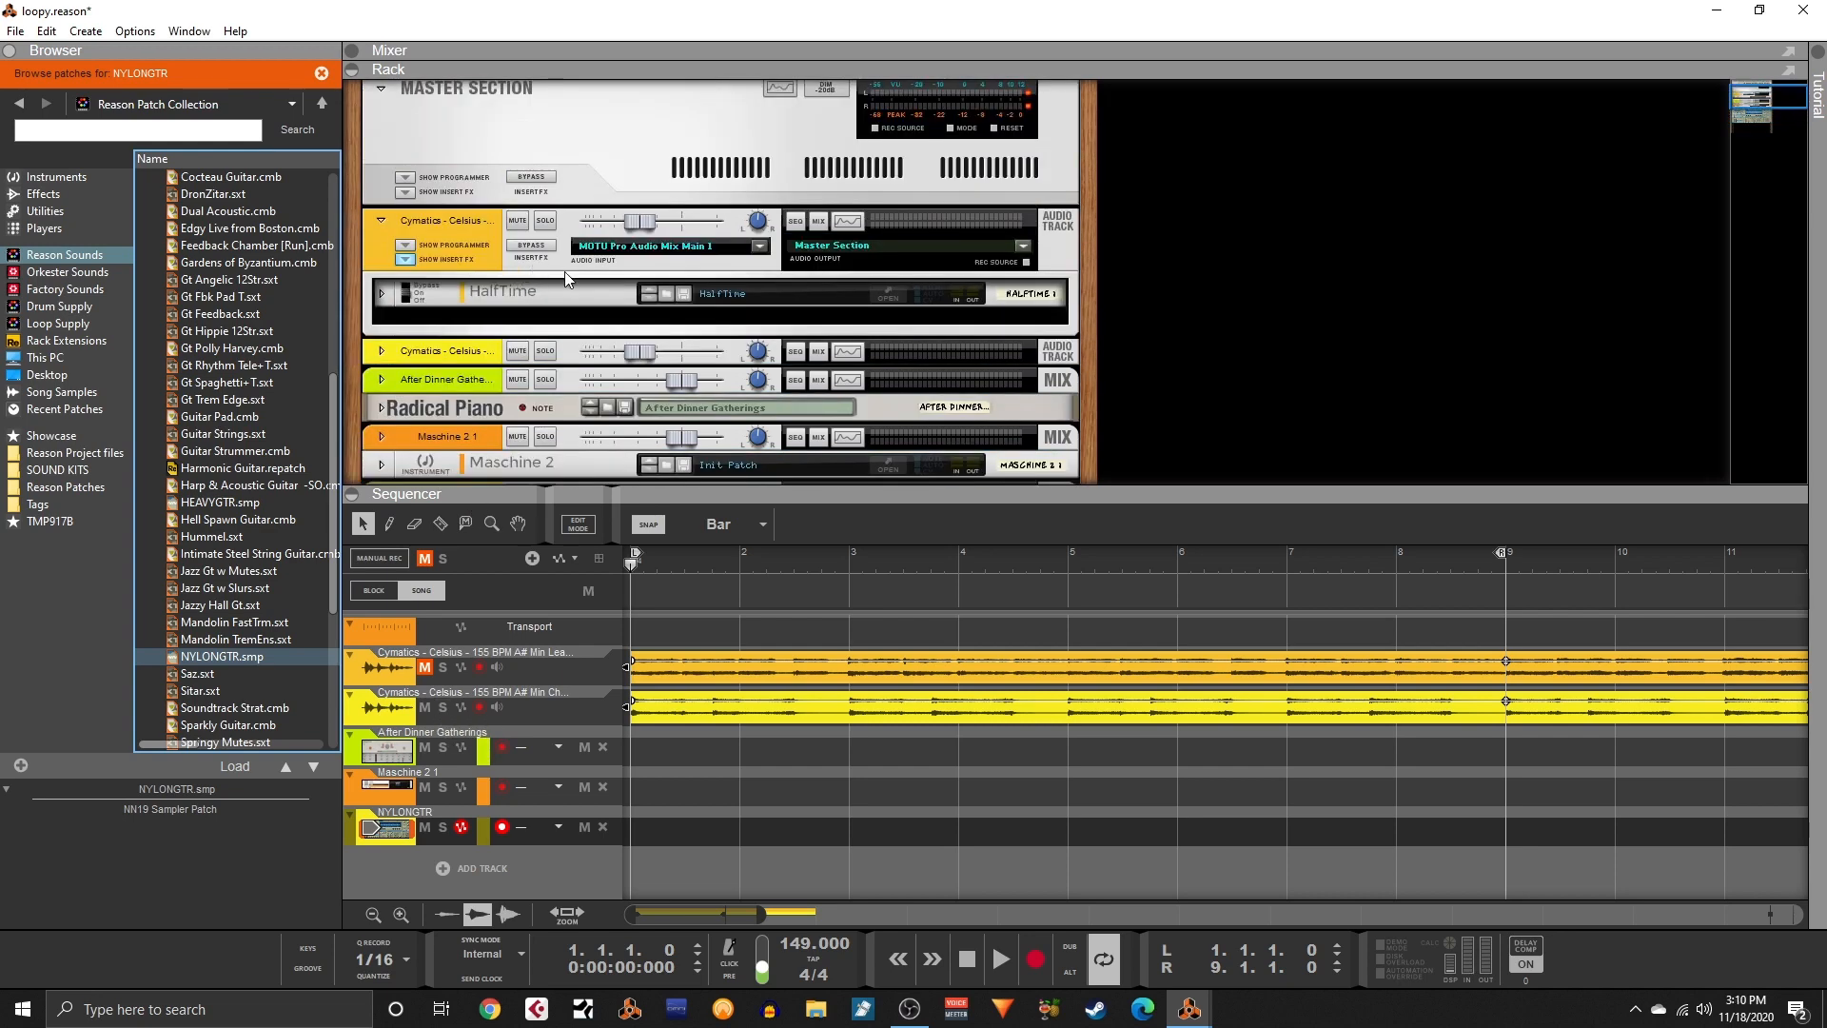
{"action": "left_click", "coordinate": [546, 221]}
{"action": "scroll", "coordinate": [550, 388], "scroll_direction": "down", "scroll_amount": 2}
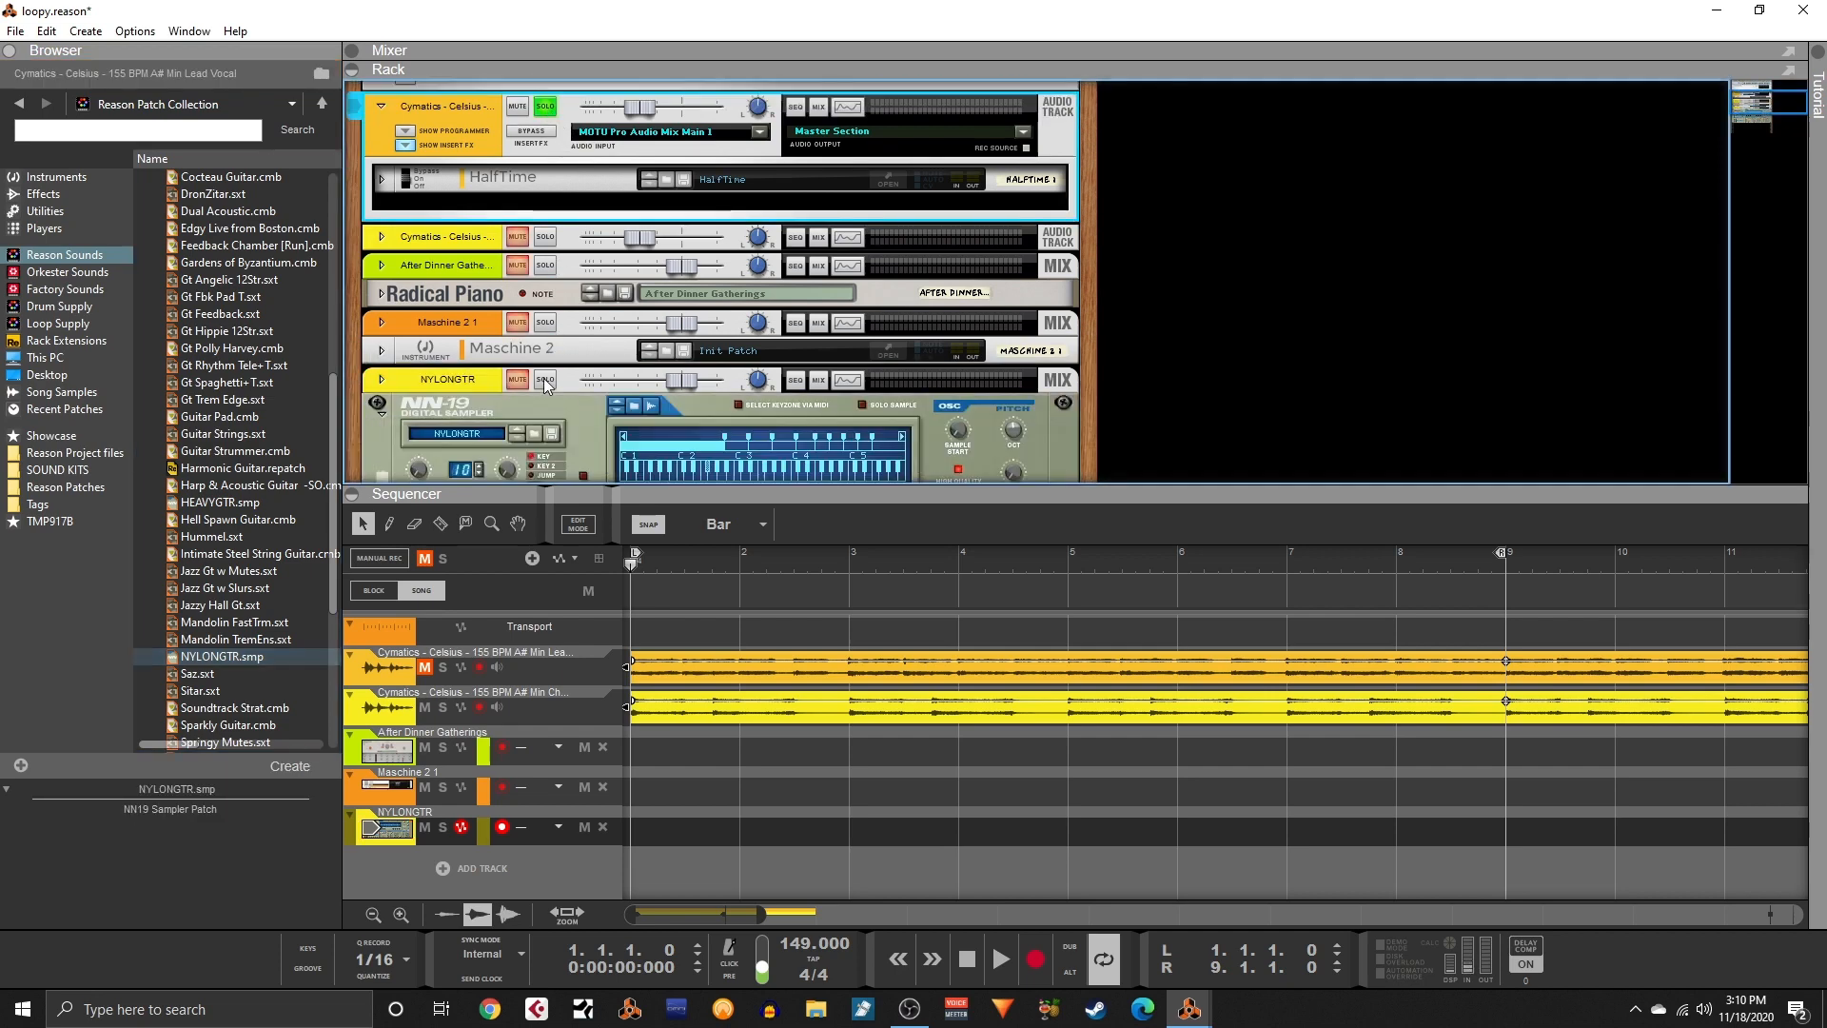
{"action": "left_click", "coordinate": [545, 378]}
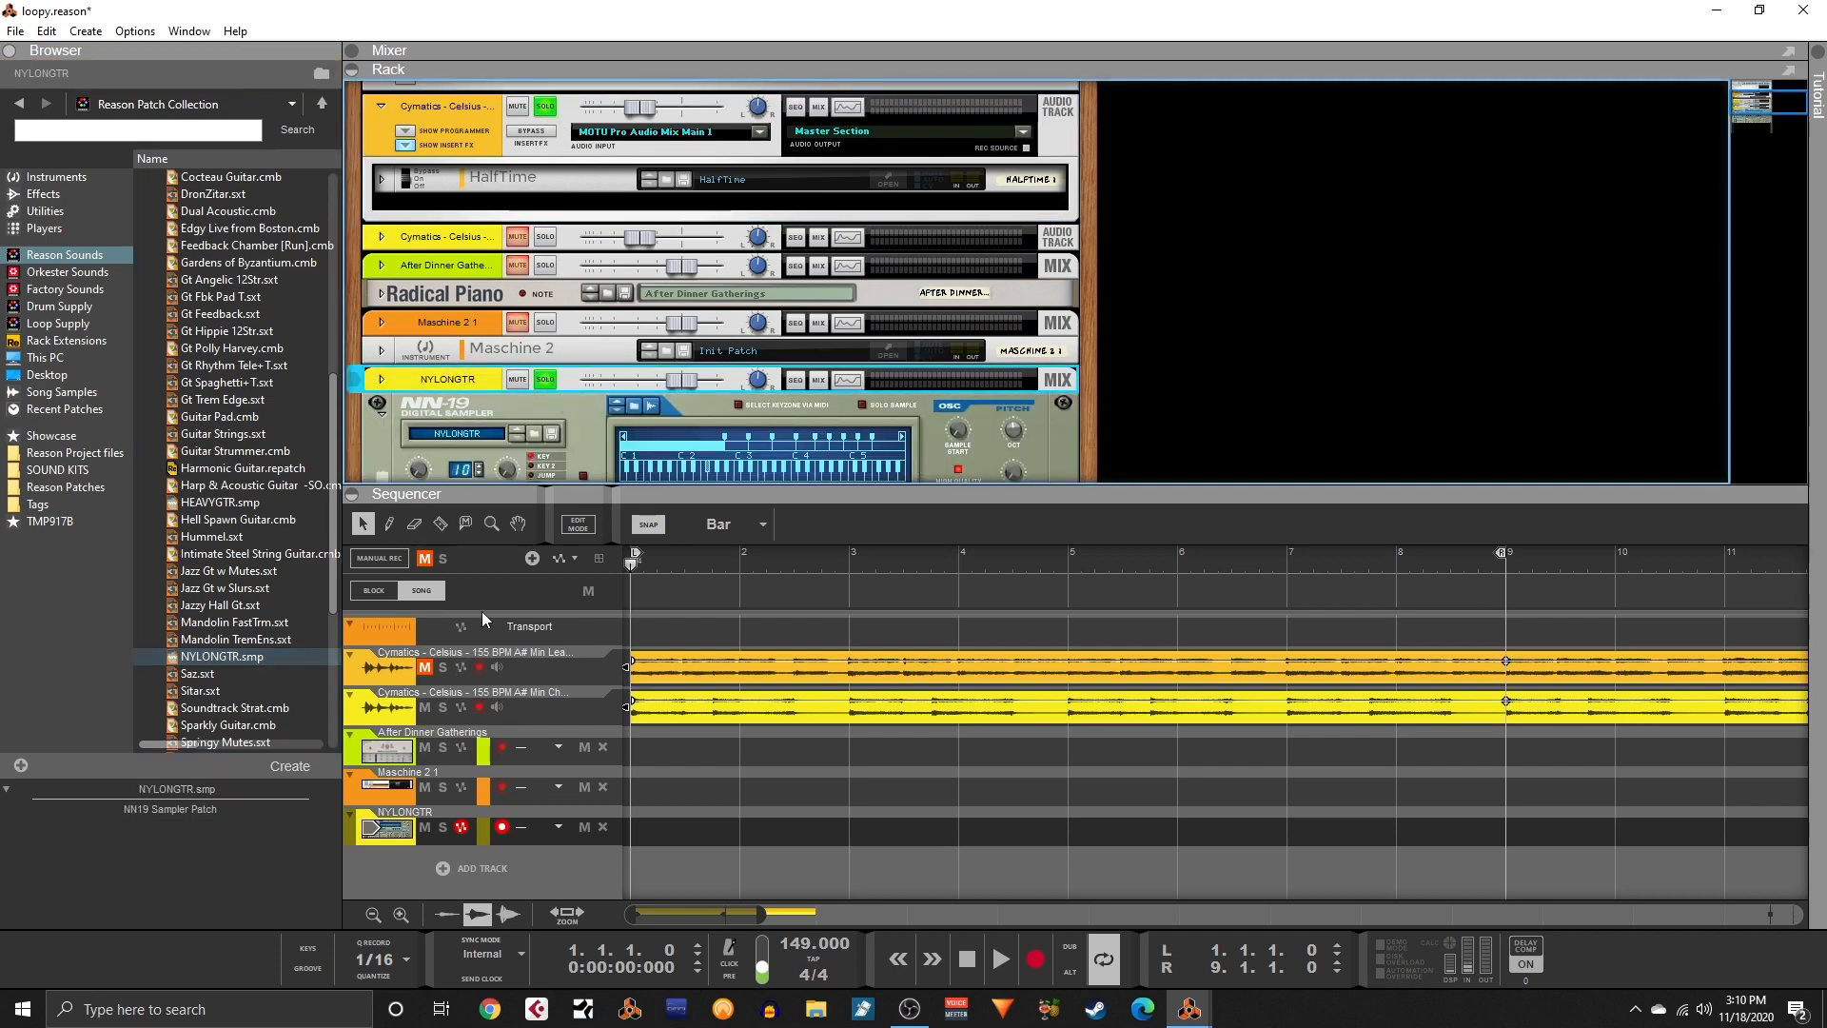
{"action": "left_click", "coordinate": [556, 383]}
{"action": "left_click", "coordinate": [547, 267]}
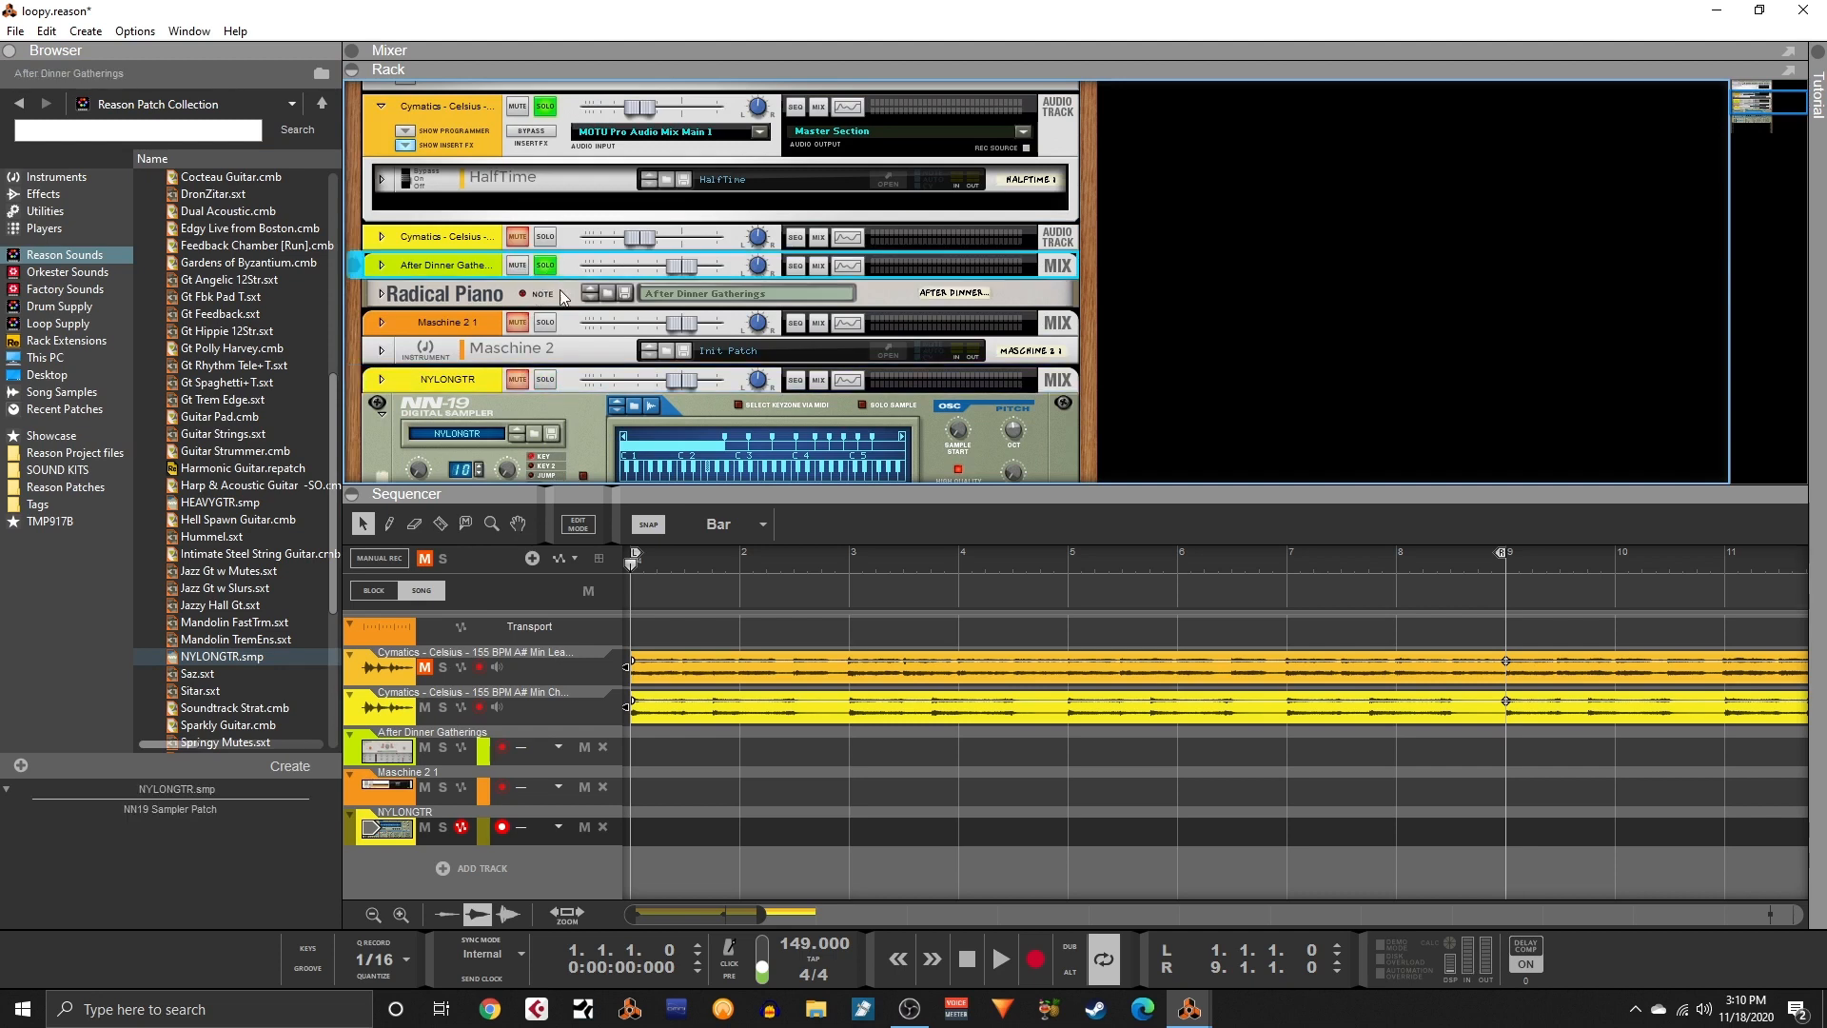
- Clear all sequencer track mutes, play the soloed channels, and make the After Dinner Gatherings track the MIDI input target
{"action": "key", "text": "space"}
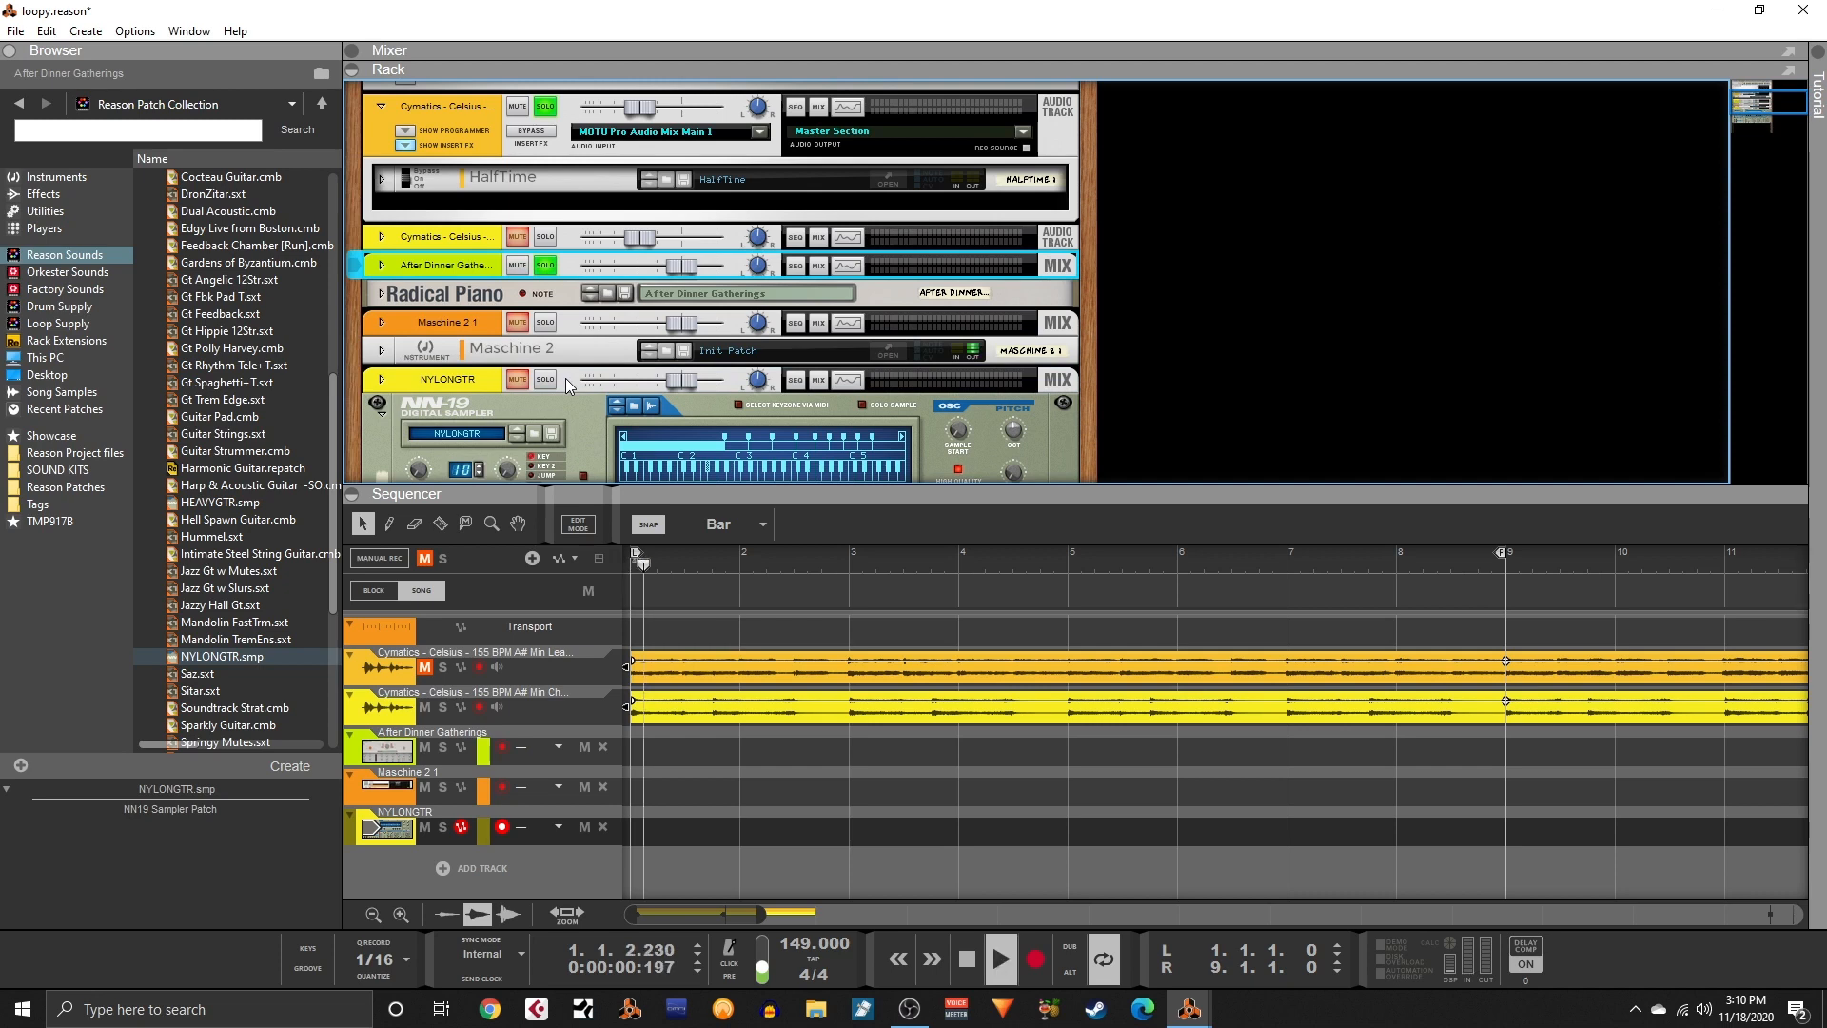
{"action": "key", "text": "space"}
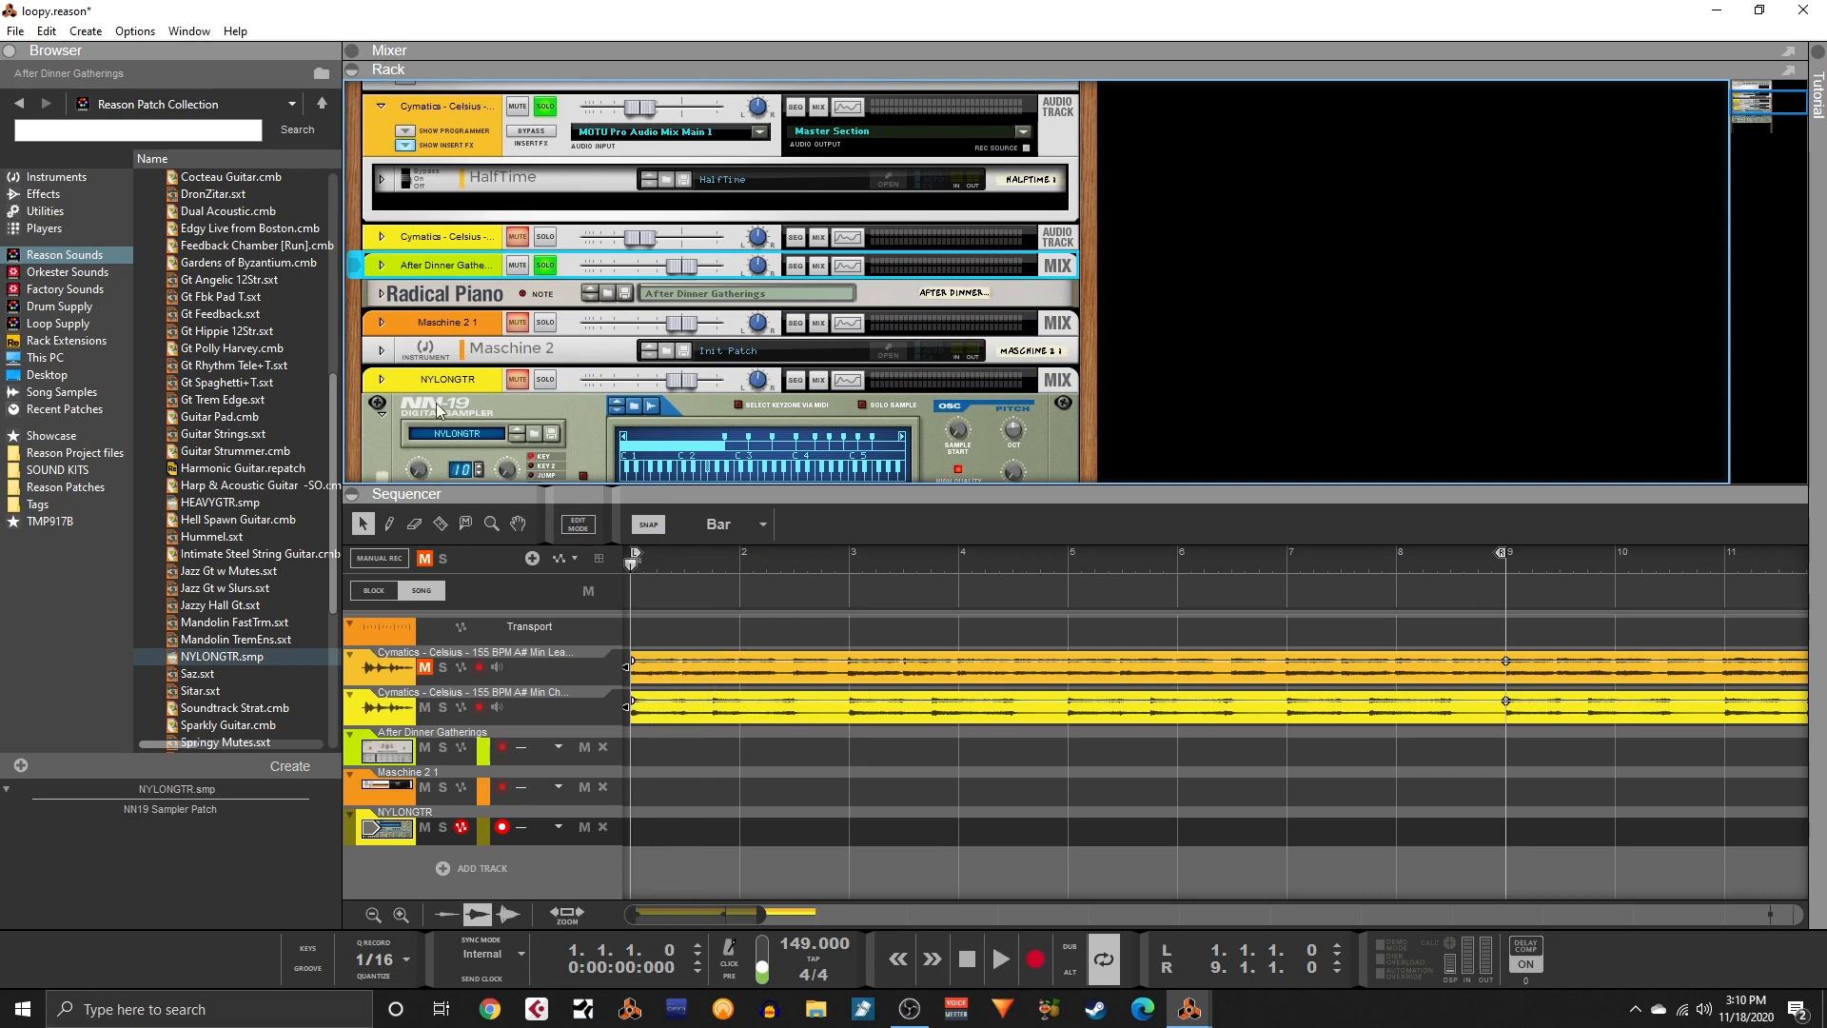
{"action": "left_click", "coordinate": [431, 564]}
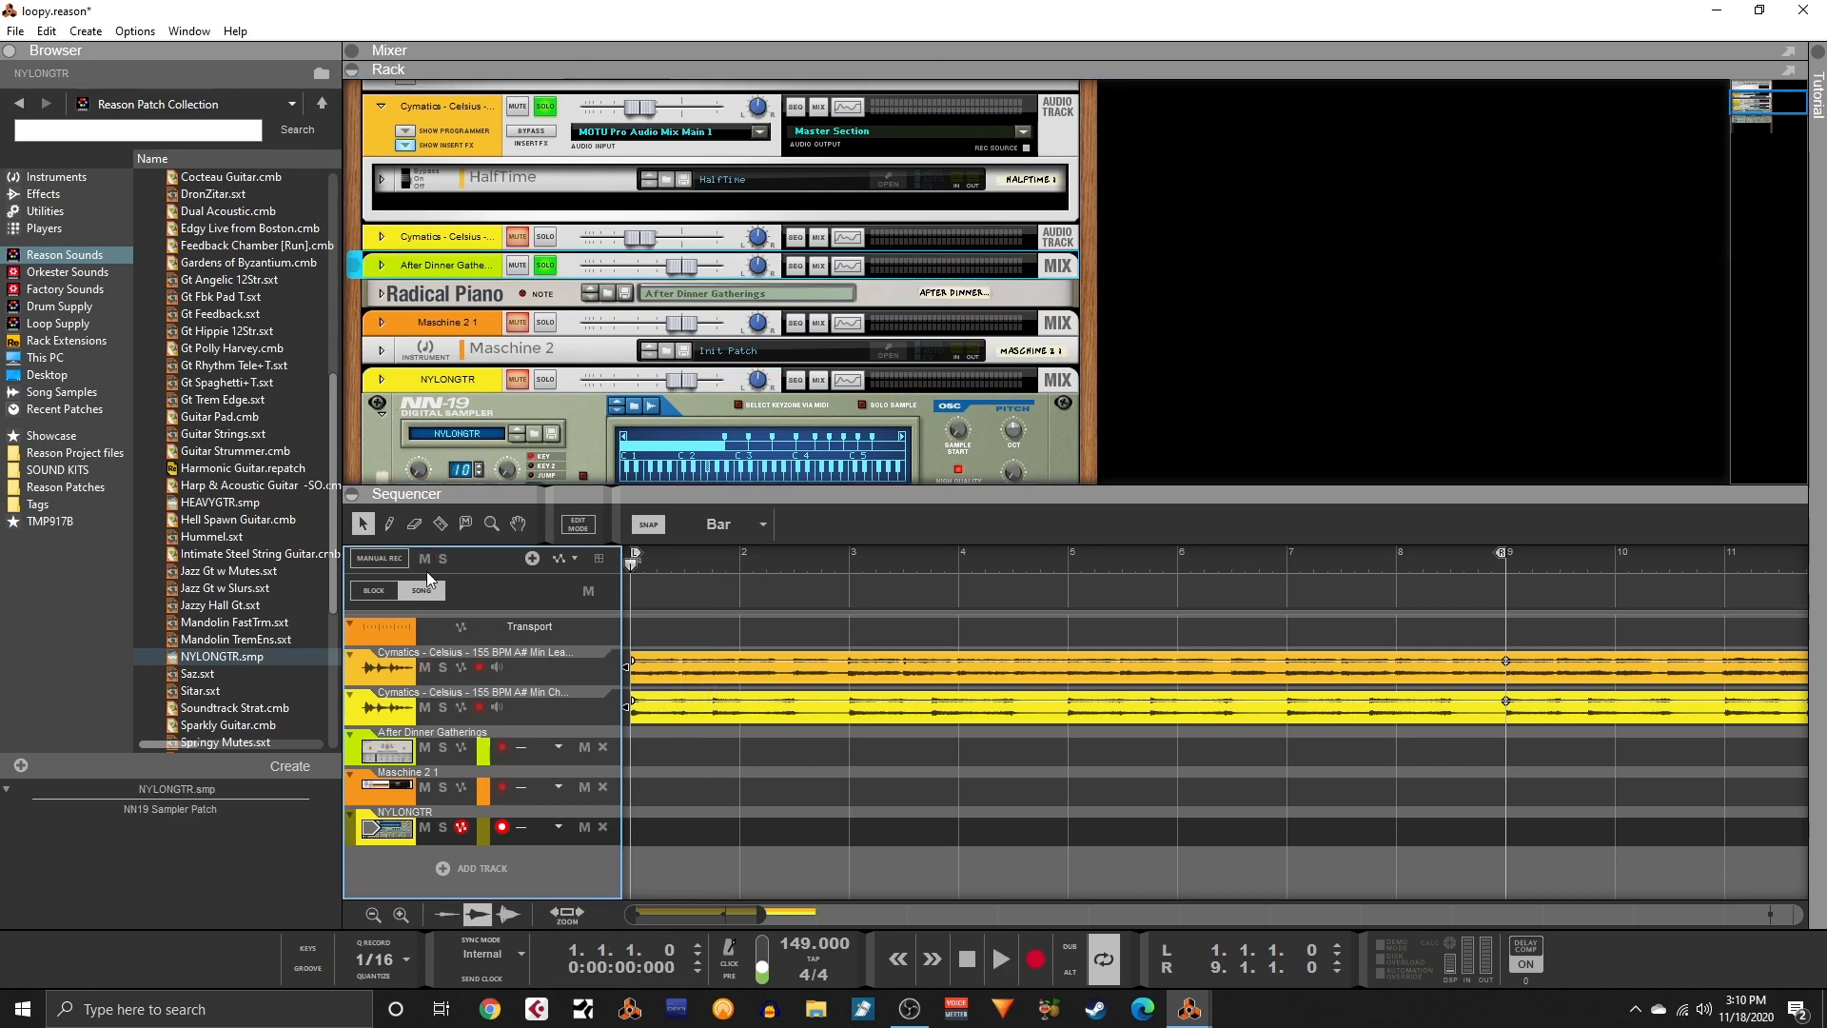
{"action": "key", "text": "space"}
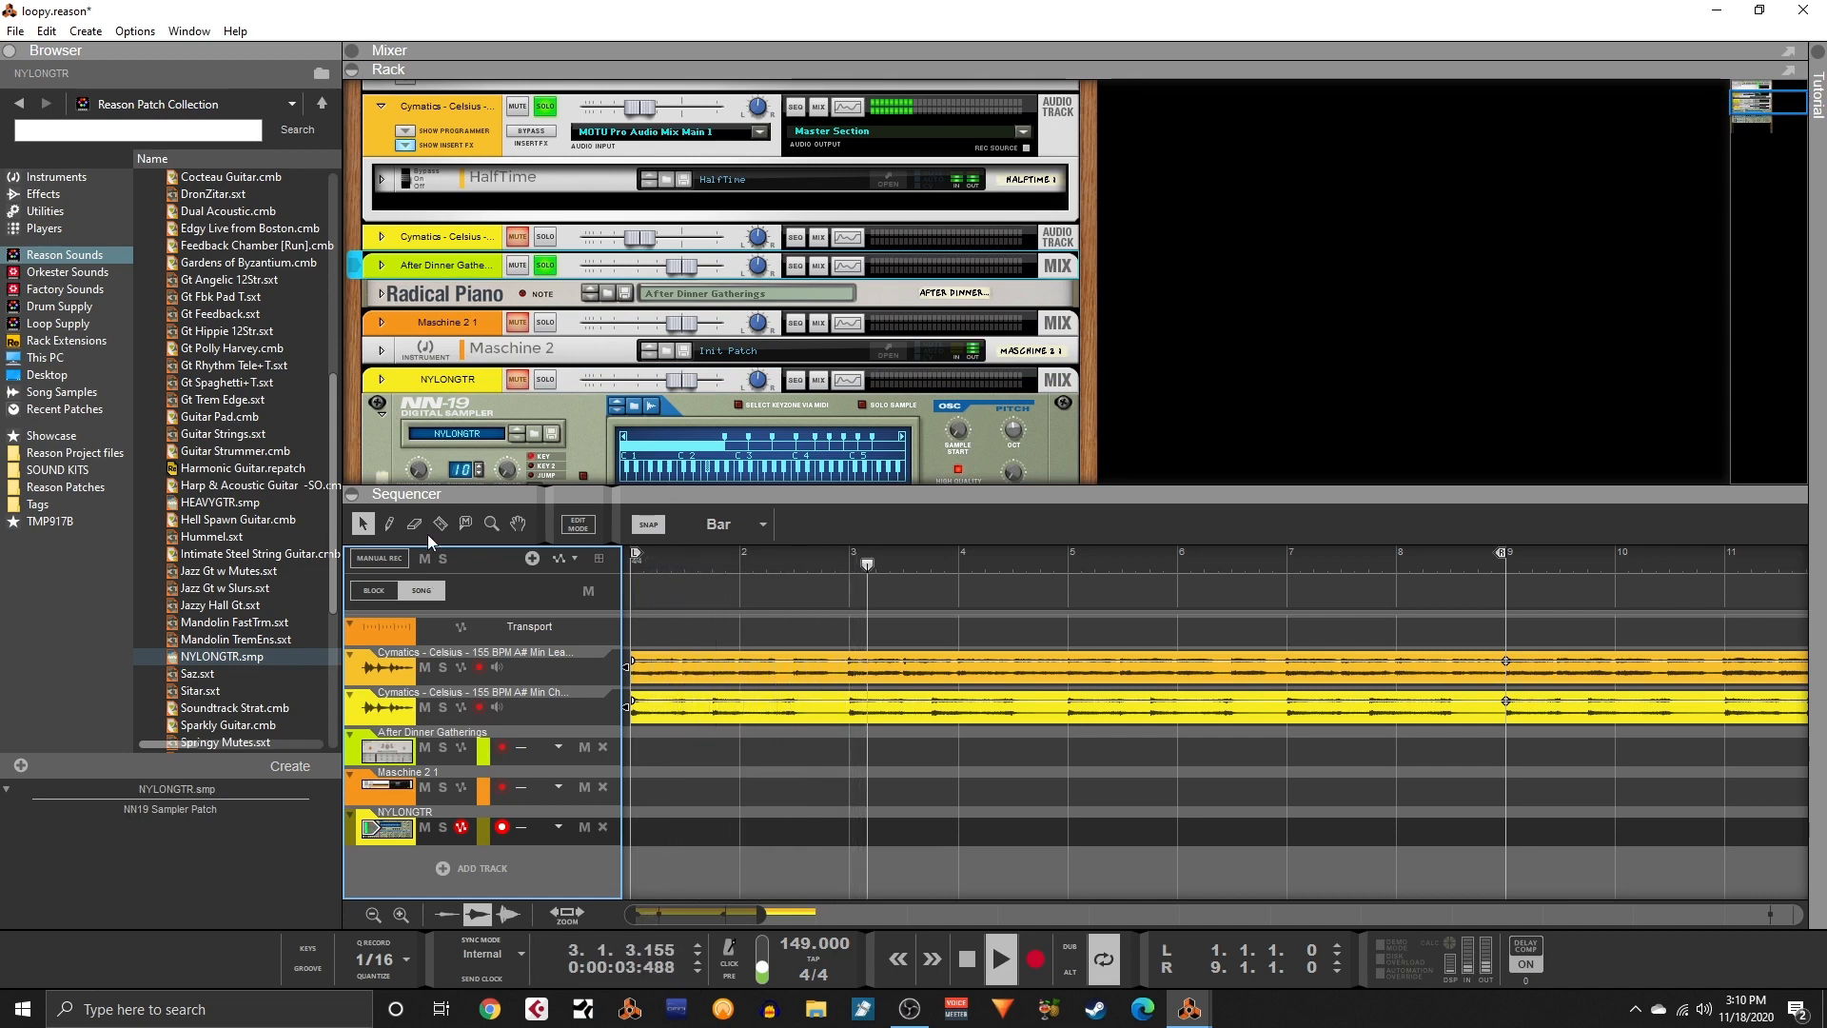
{"action": "left_click", "coordinate": [389, 752]}
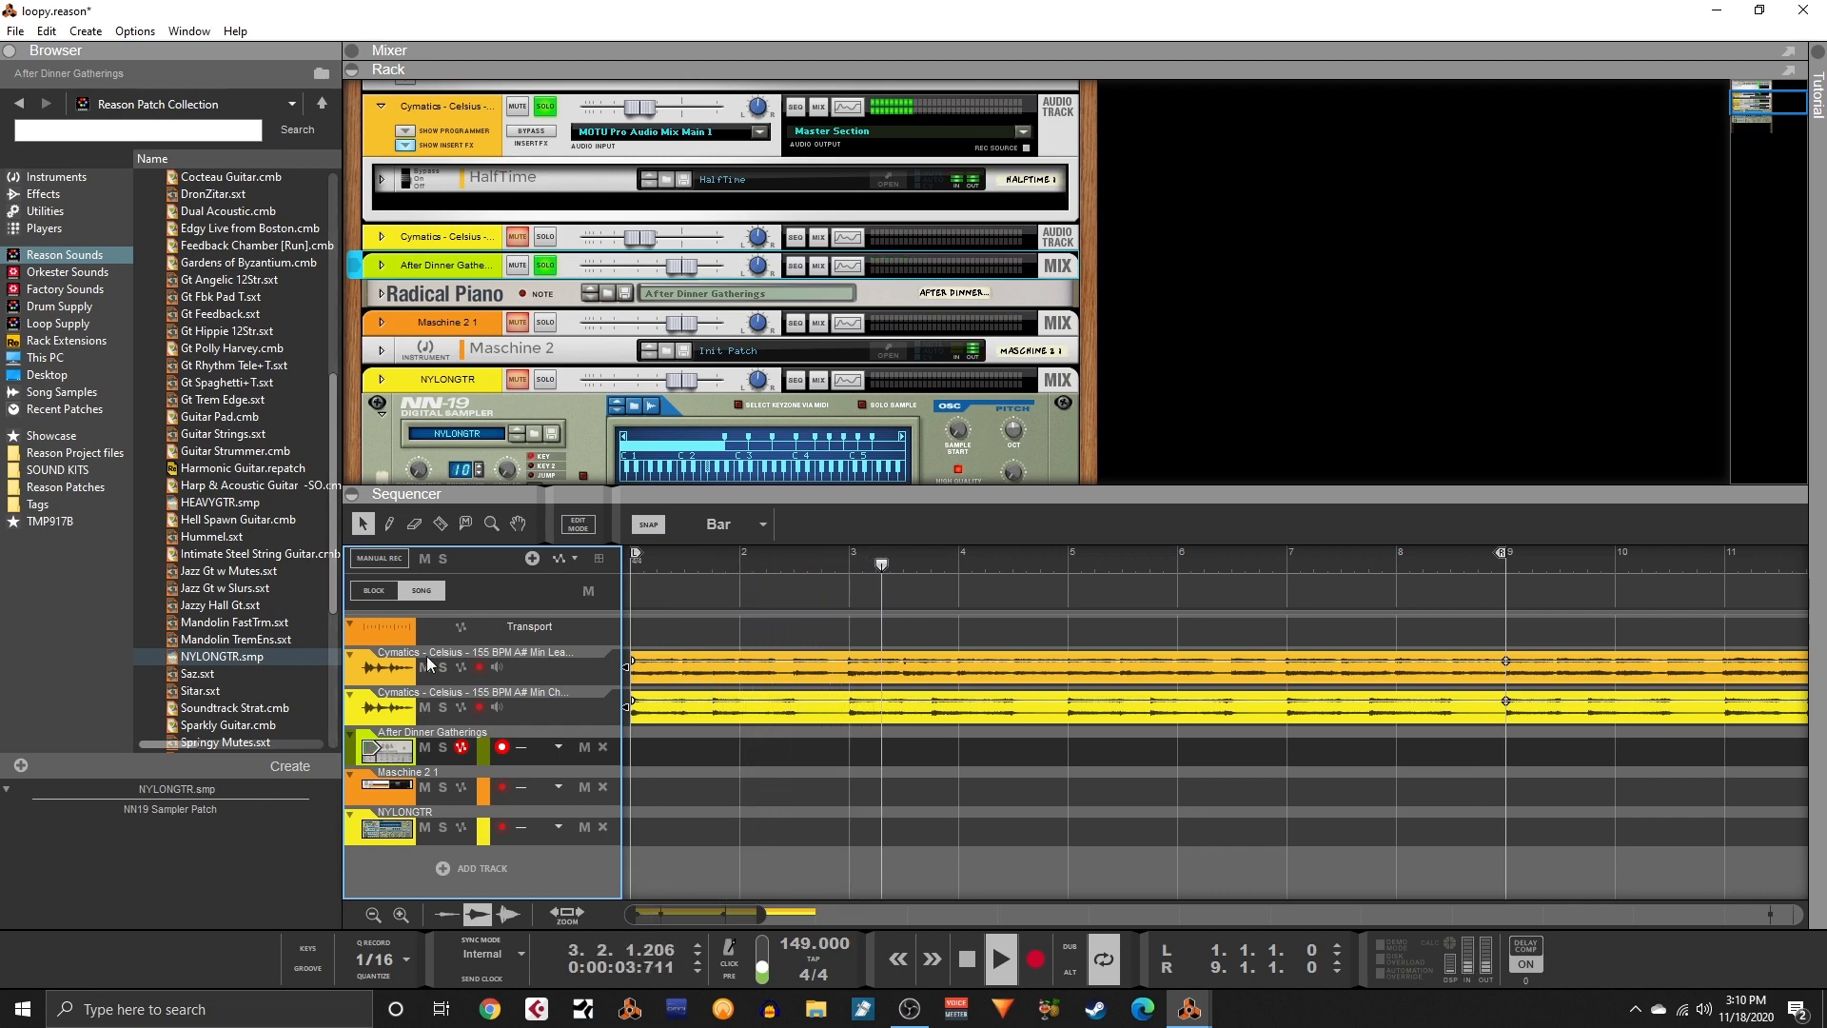
- Solo the Cymatics Chords channel instead of the Lead Vocal and hide the Lead Vocal channel's insert effects
{"action": "left_click", "coordinate": [545, 266]}
{"action": "left_click", "coordinate": [546, 266]}
{"action": "left_click", "coordinate": [546, 106]}
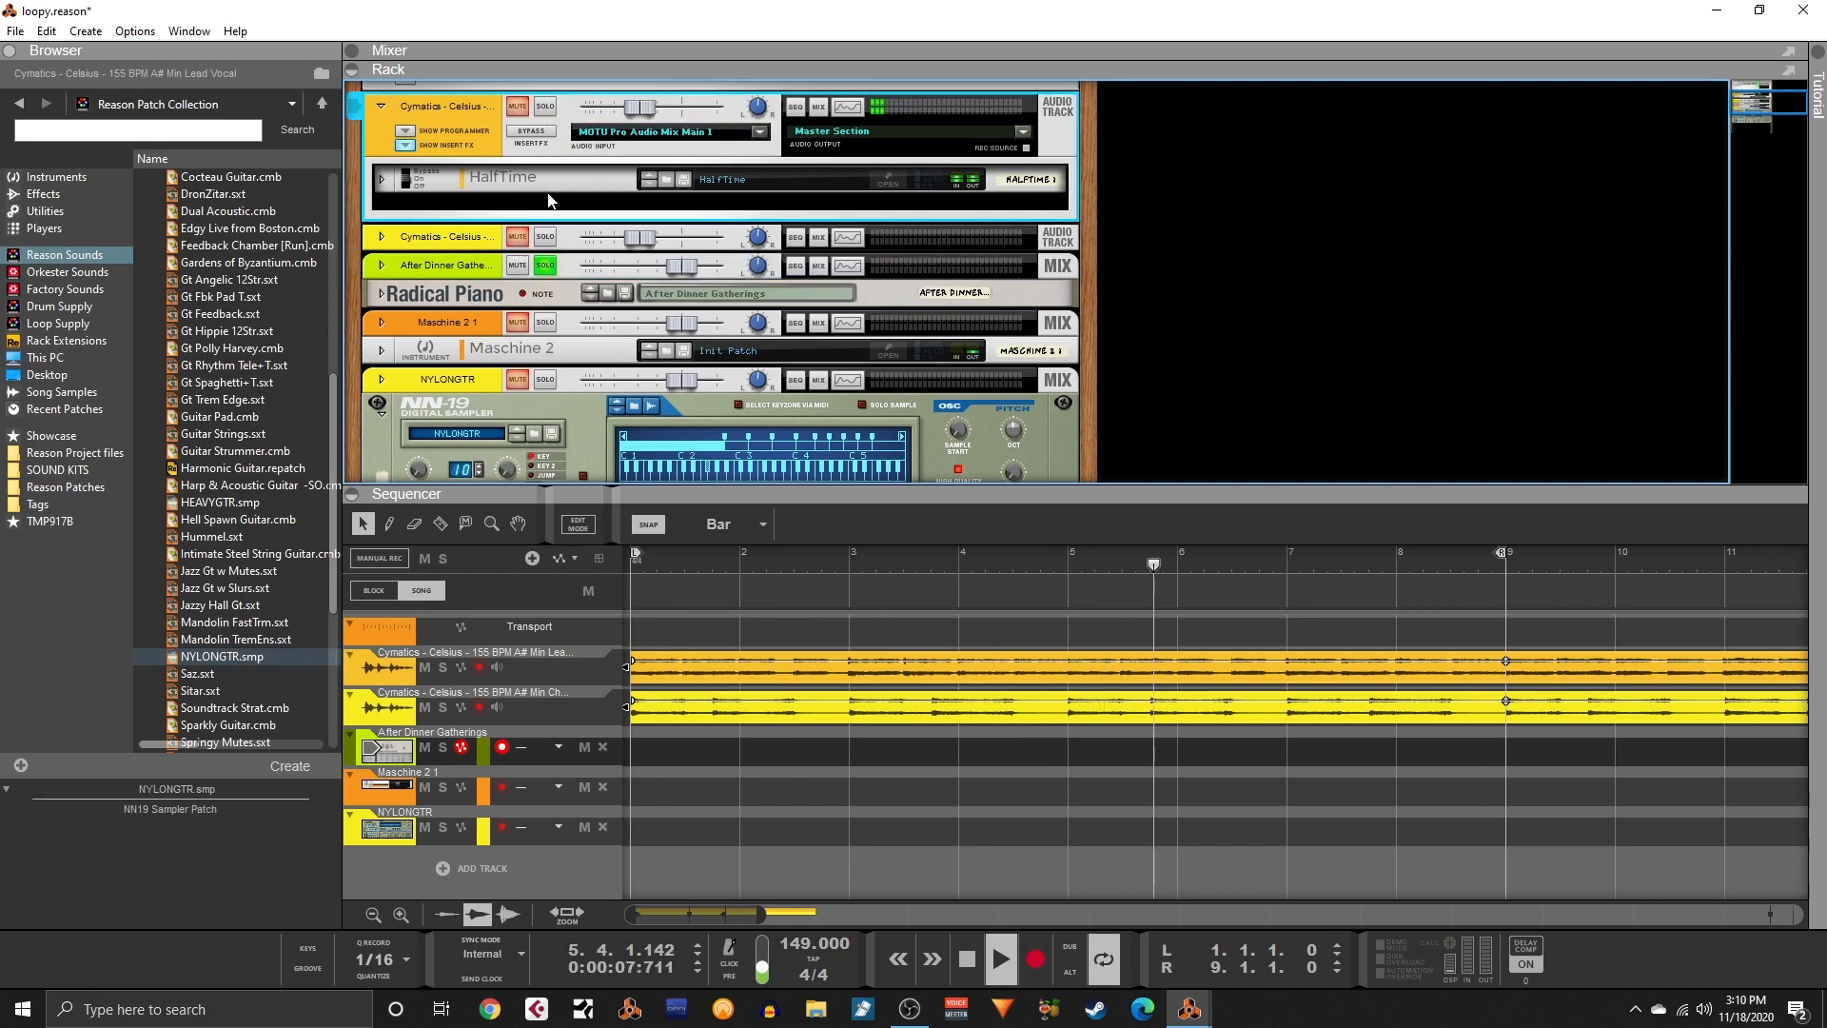
{"action": "left_click", "coordinate": [546, 237]}
{"action": "left_click", "coordinate": [404, 145]}
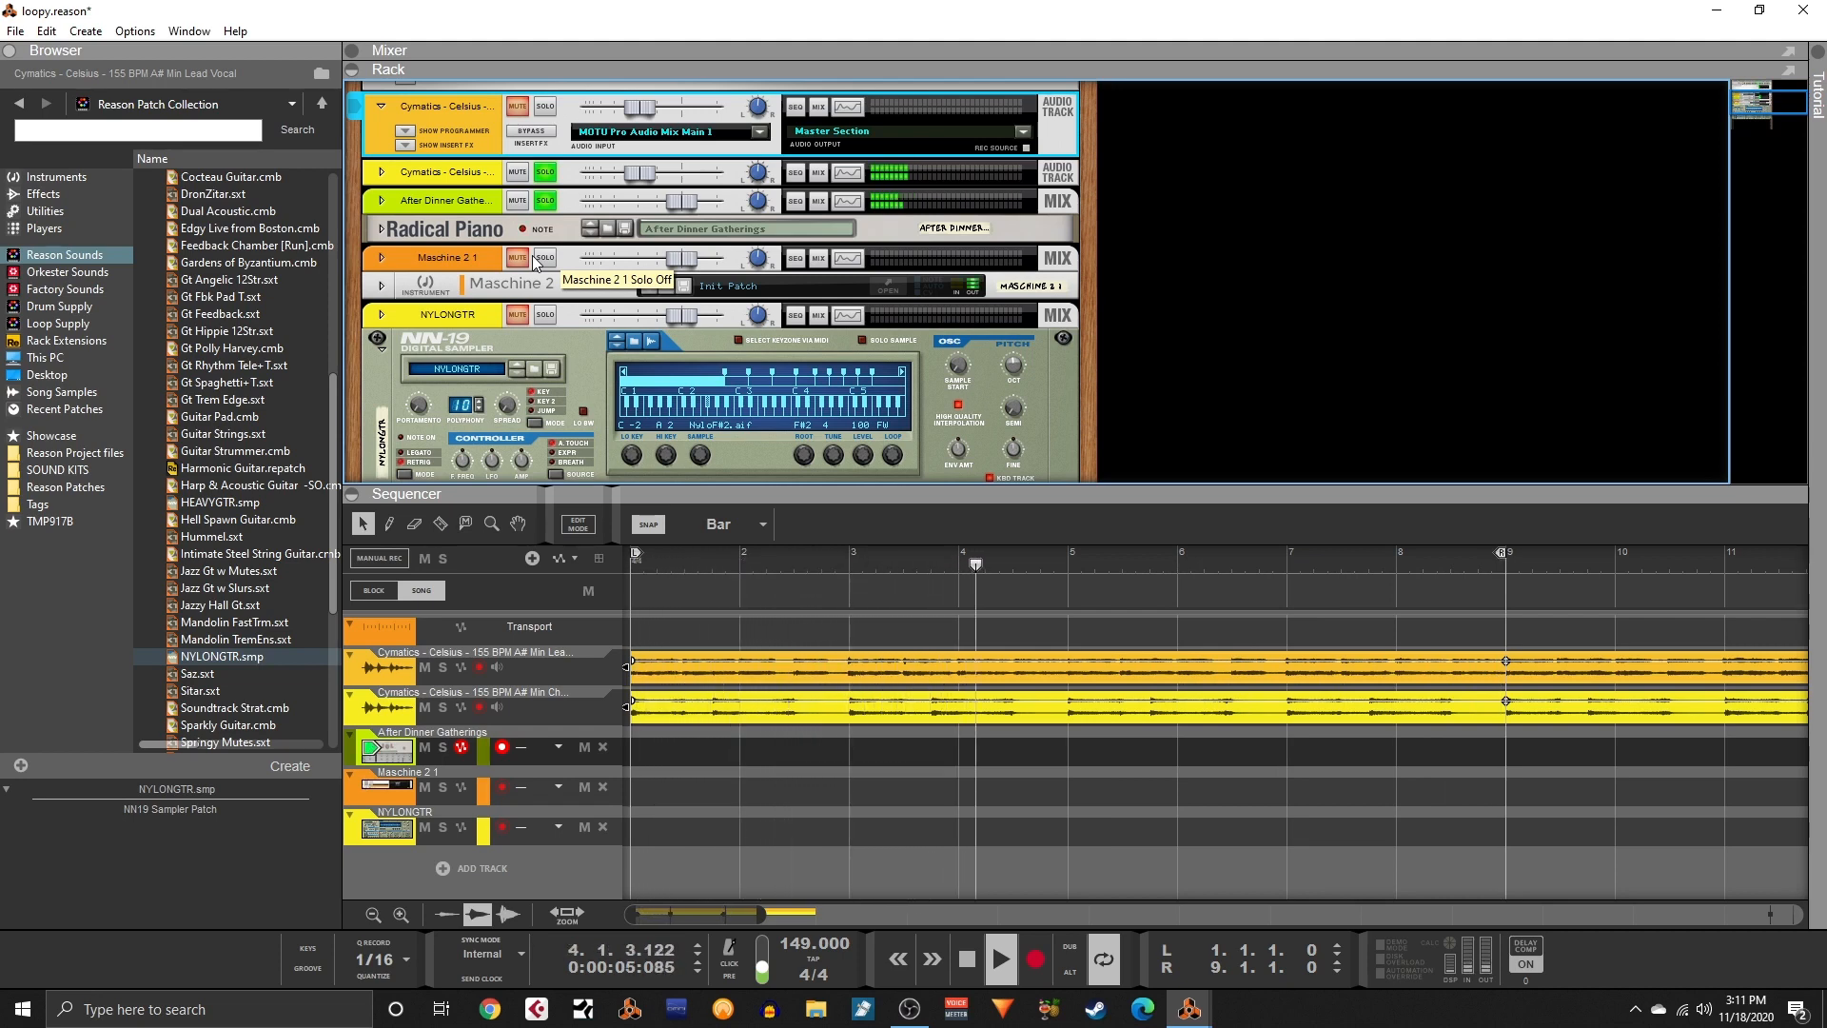
{"action": "key", "text": "space"}
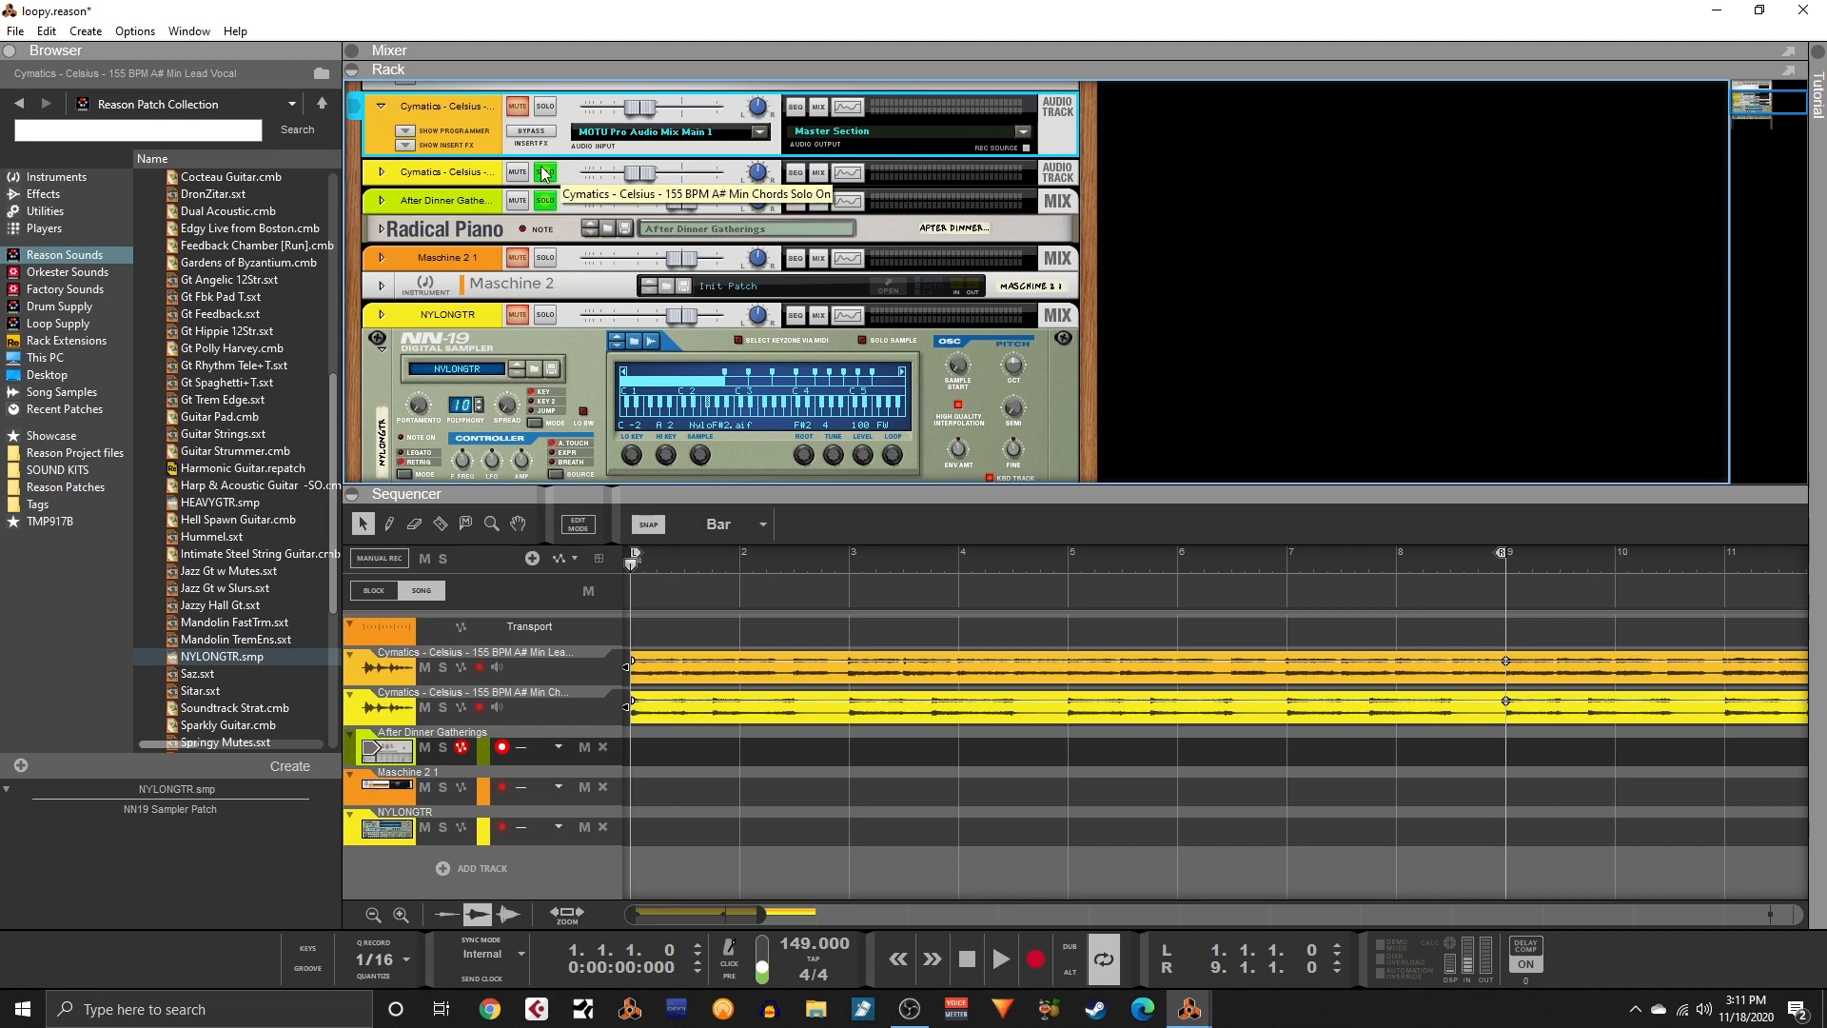
- Expand the mixer, turn off all channel solos, and play the full mix from the start
{"action": "left_click", "coordinate": [358, 54]}
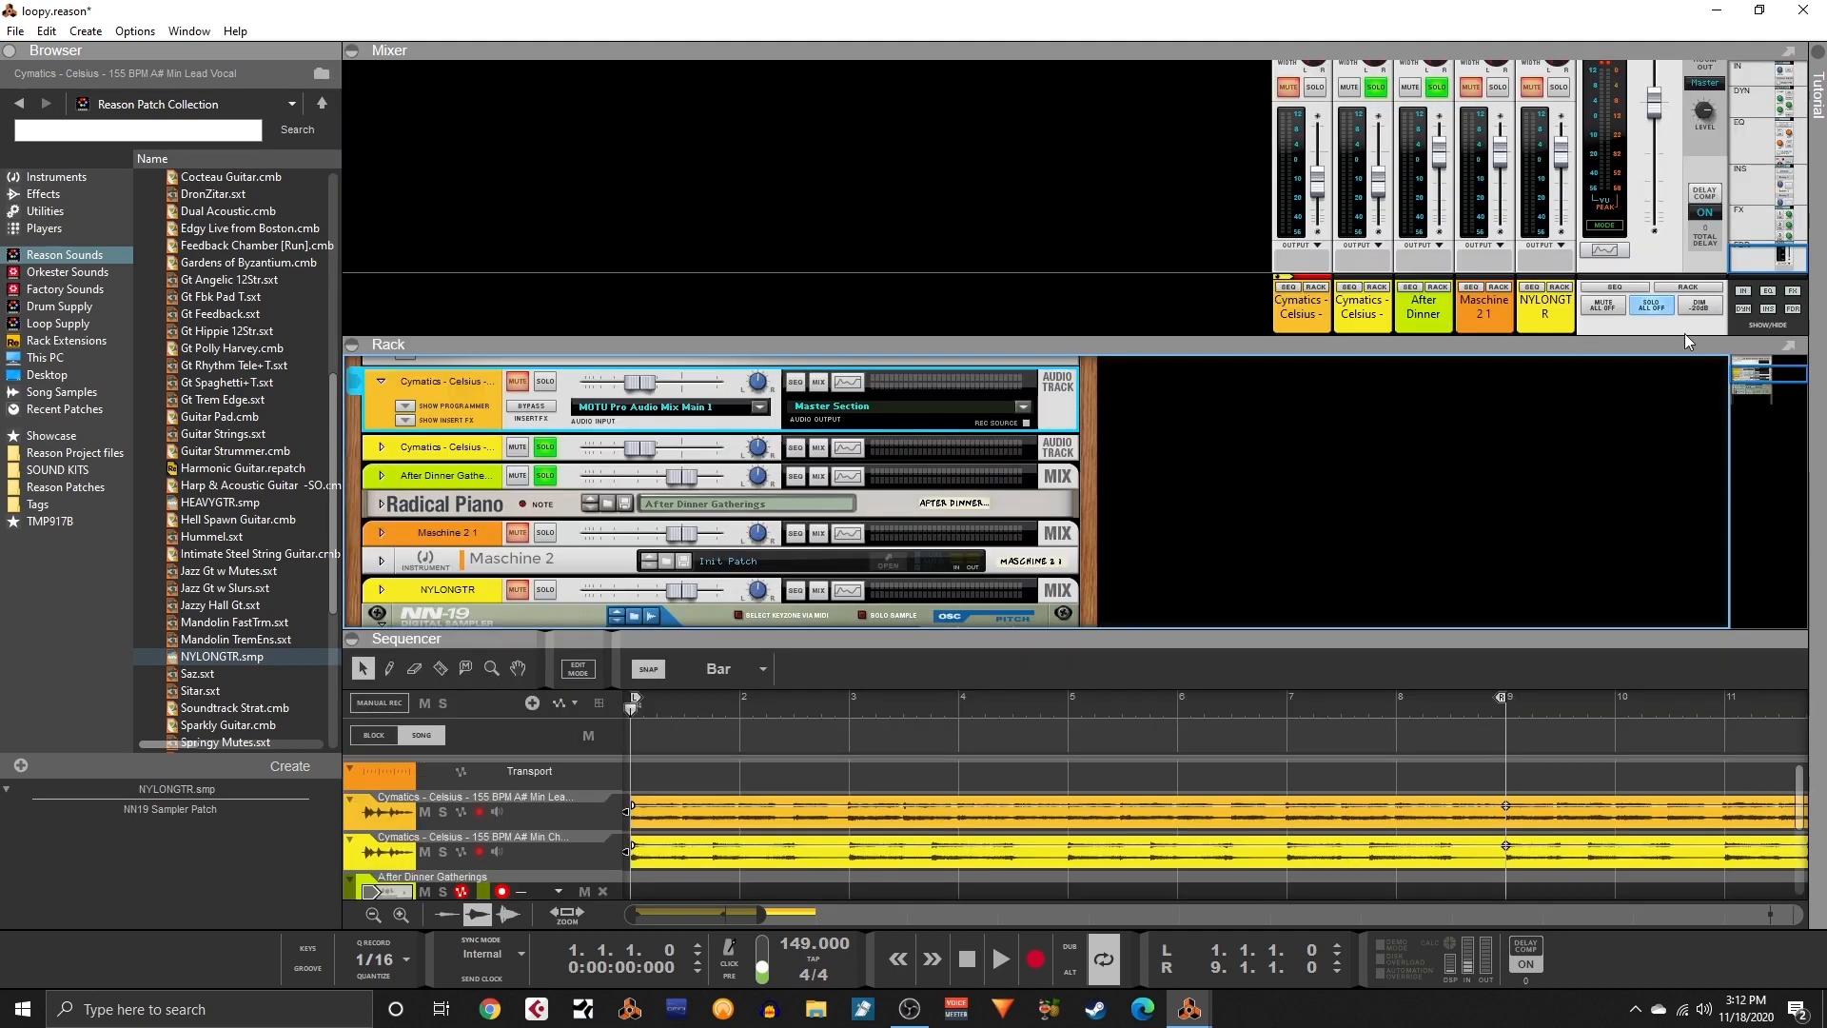
{"action": "left_click", "coordinate": [1650, 306]}
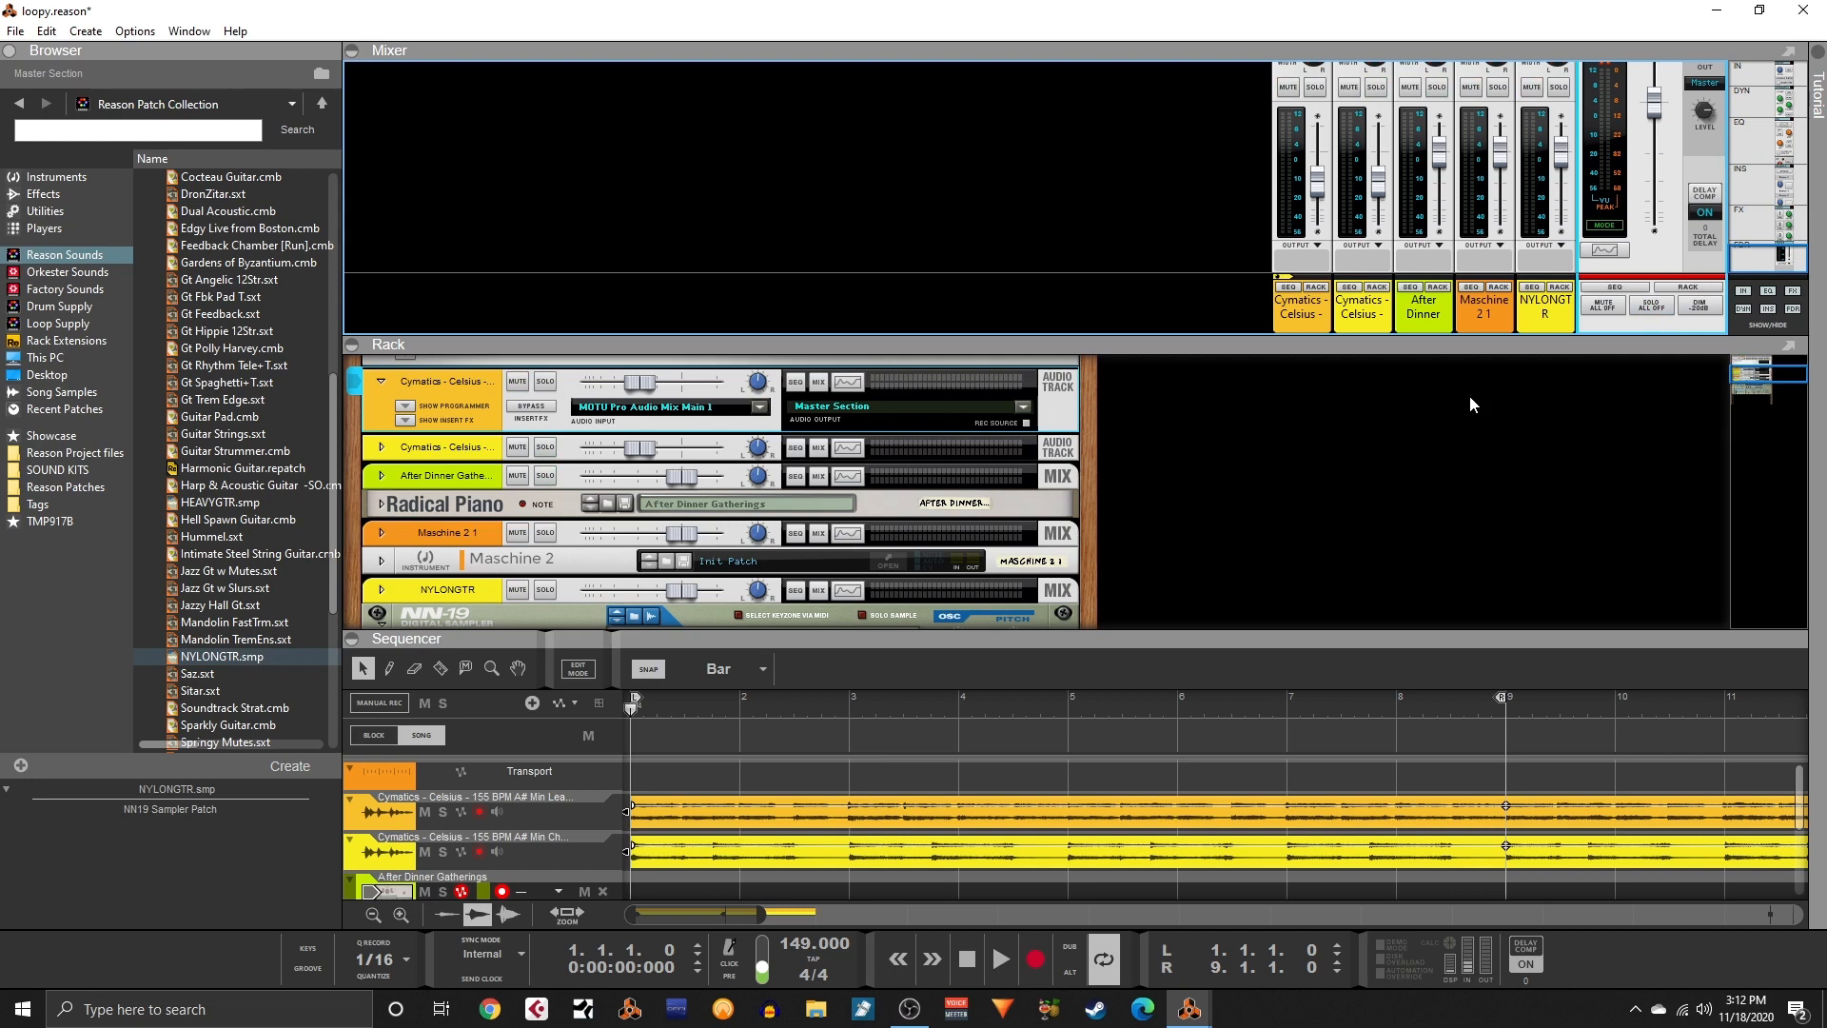
{"action": "key", "text": "space"}
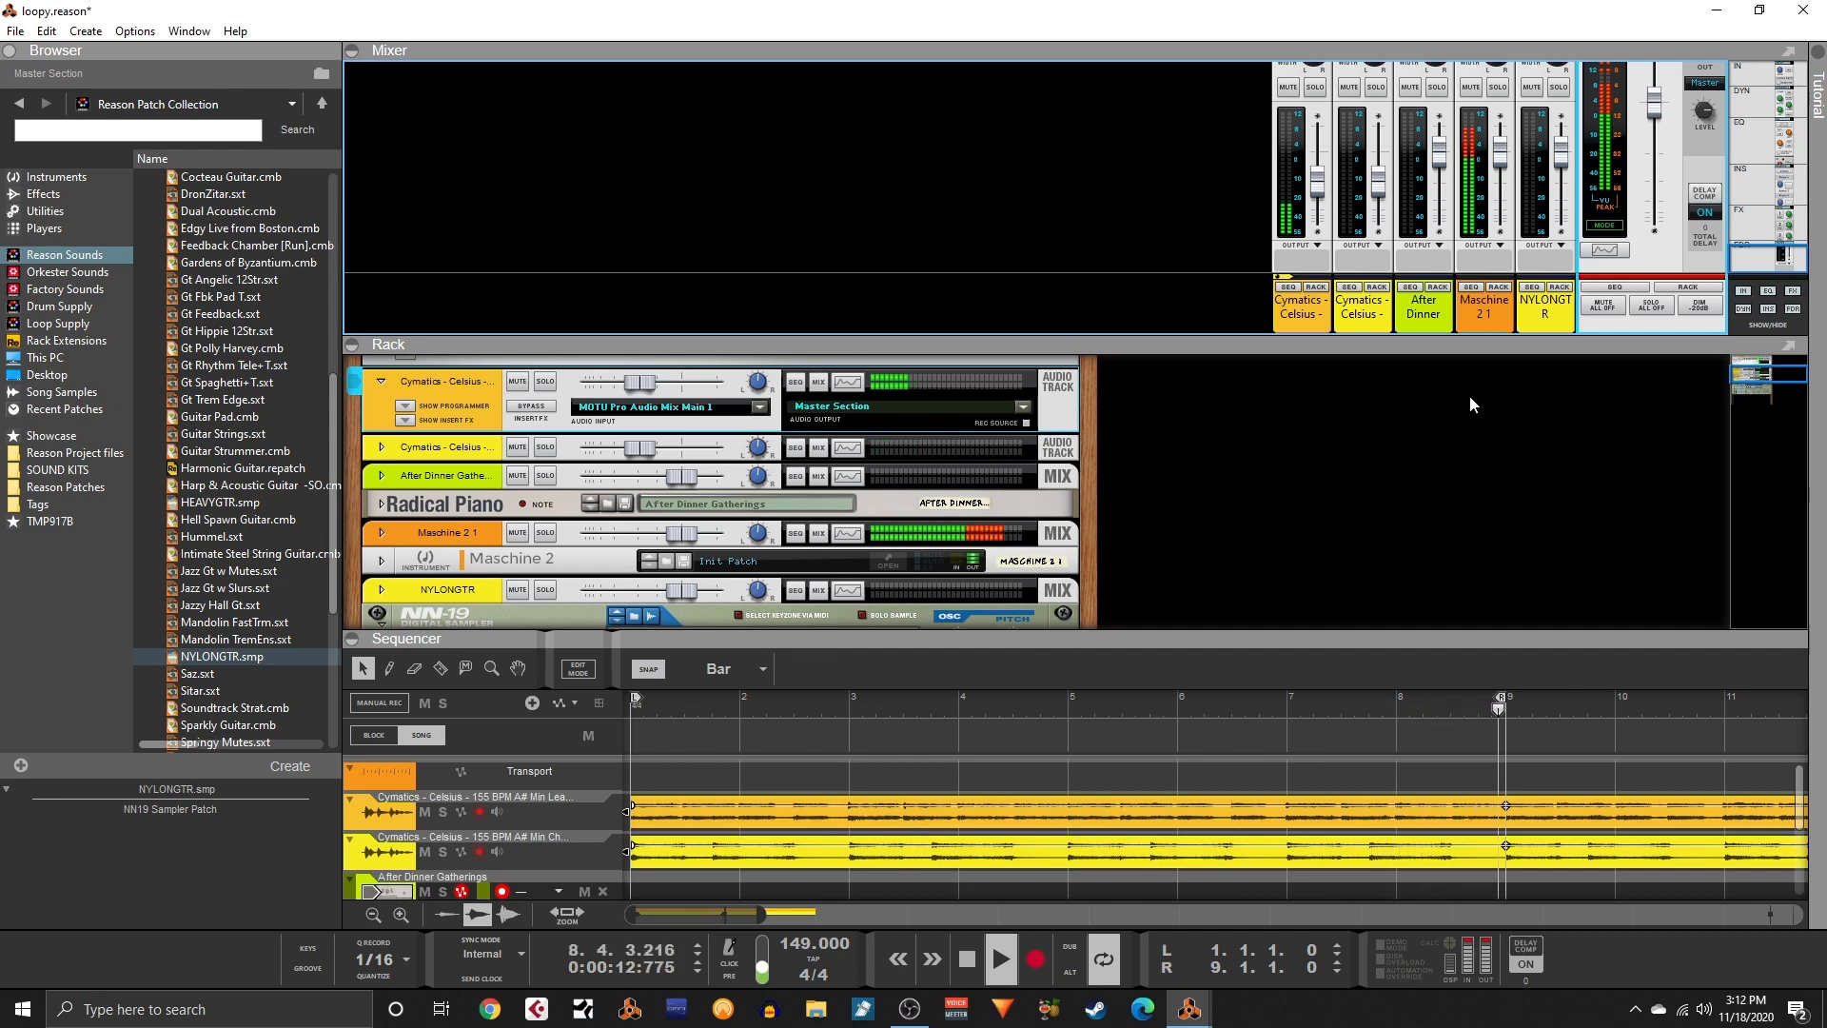
{"action": "key", "text": "space"}
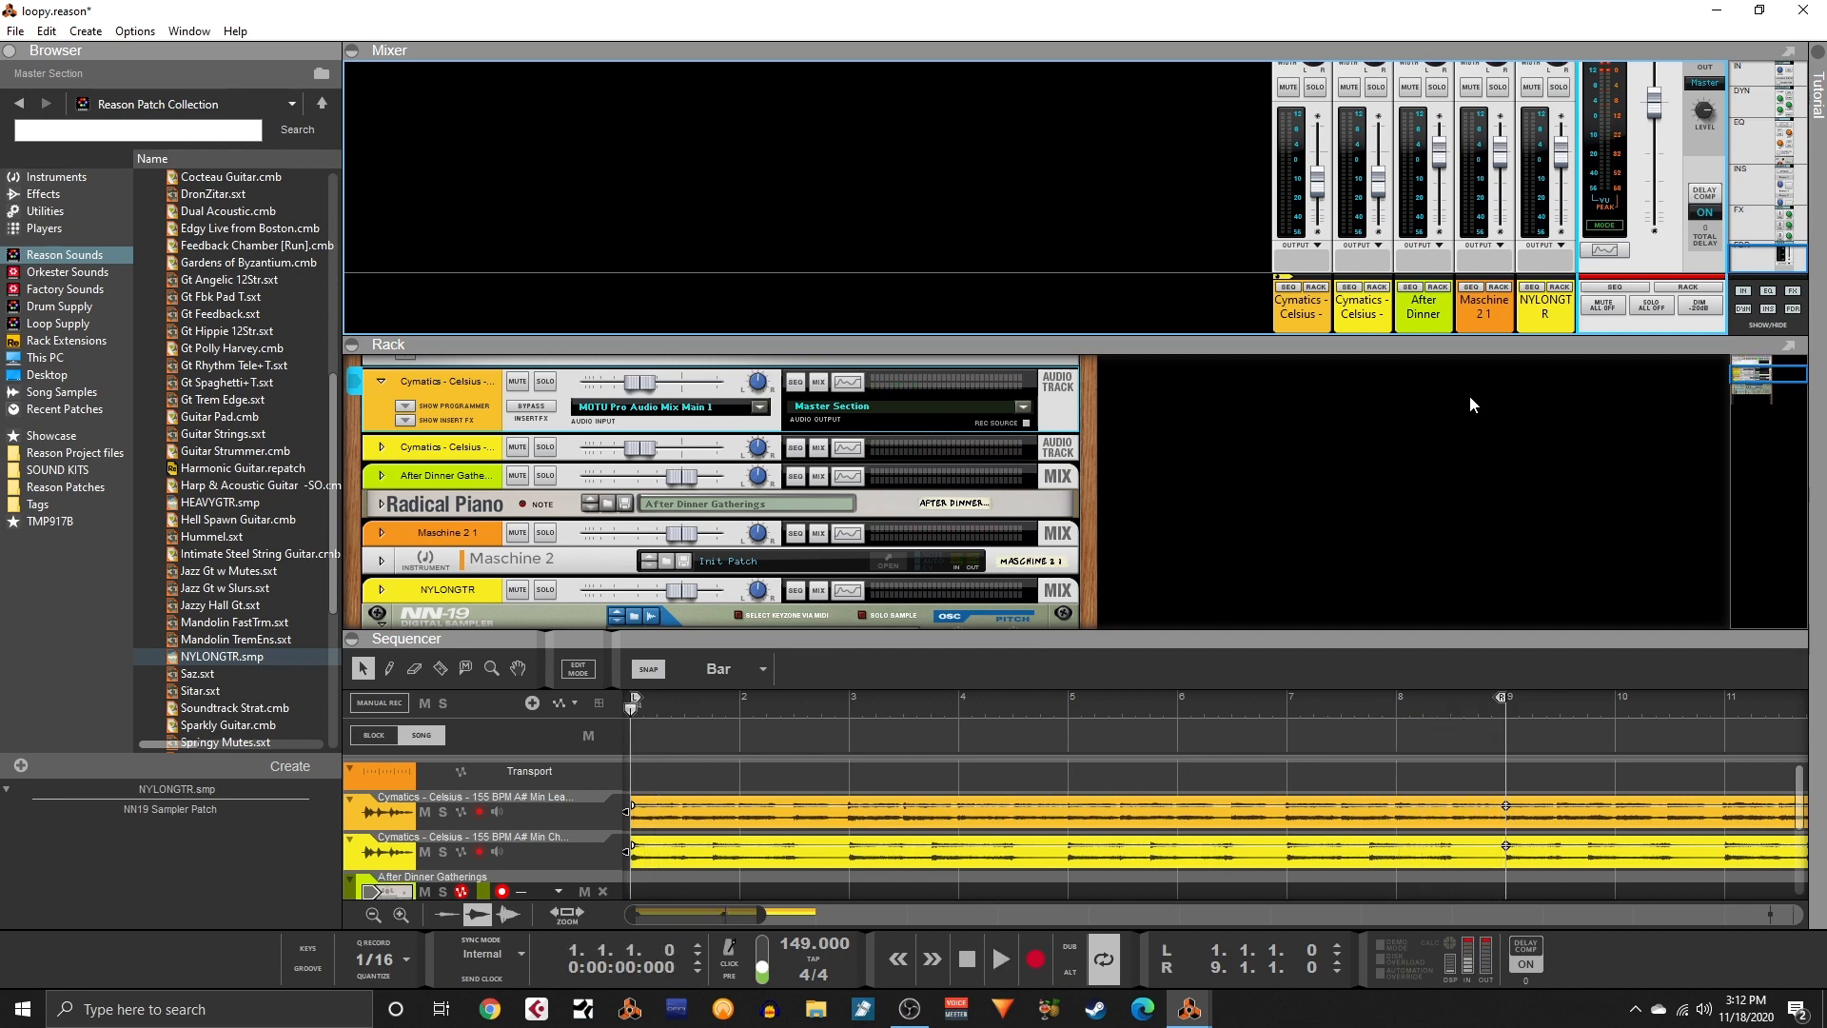